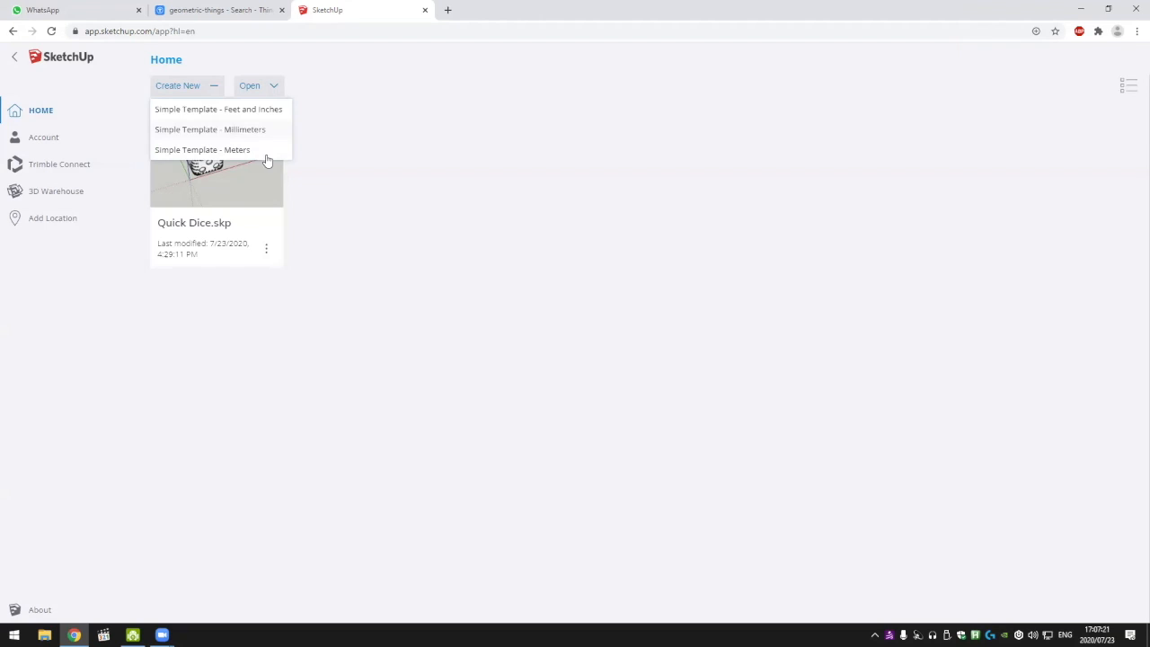
Create a new model from the Simple Template - Millimeters and delete the default human figure
{"action": "left_click", "coordinate": [224, 133]}
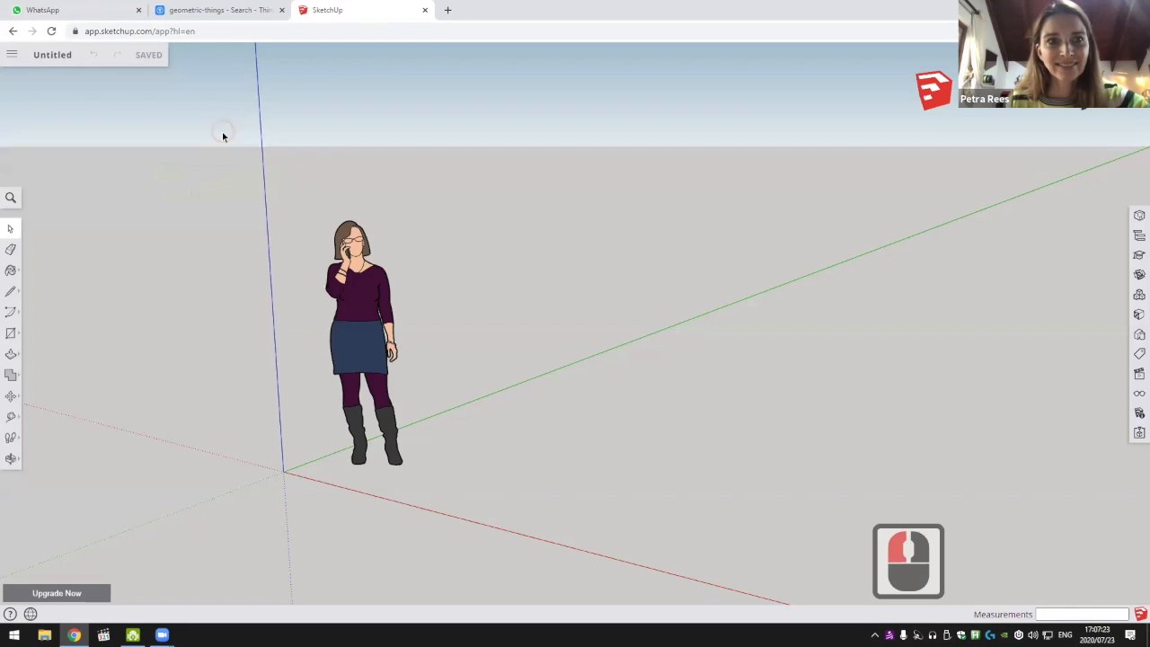
{"action": "left_click", "coordinate": [373, 292]}
{"action": "key", "text": "Delete"}
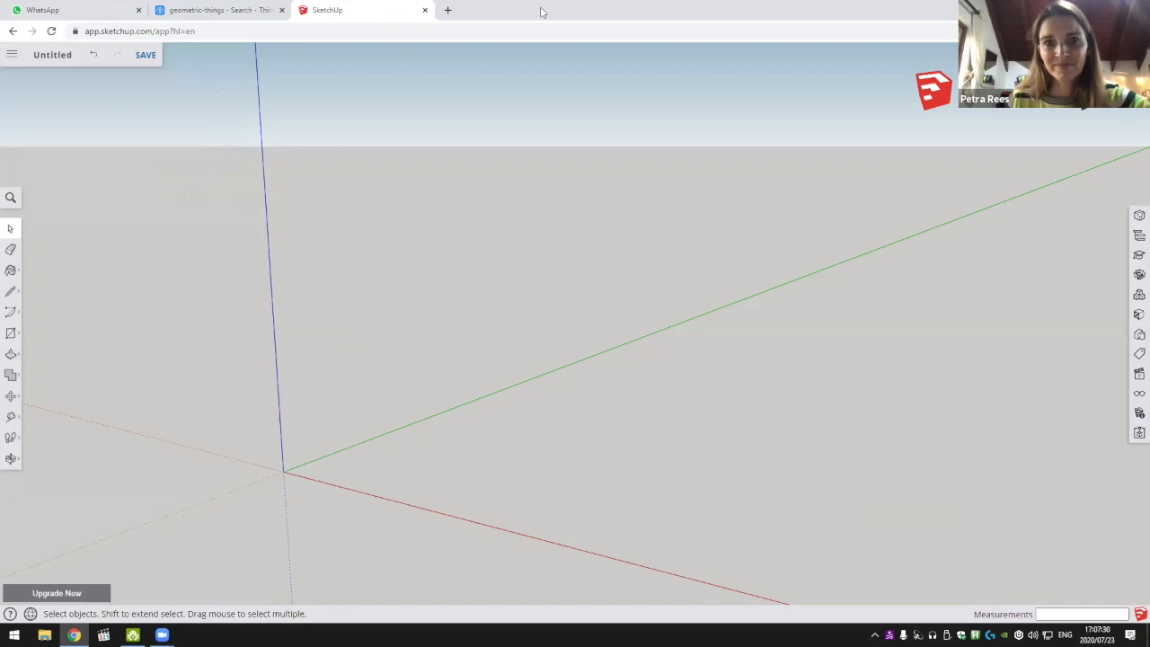
{"action": "left_click", "coordinate": [616, 19]}
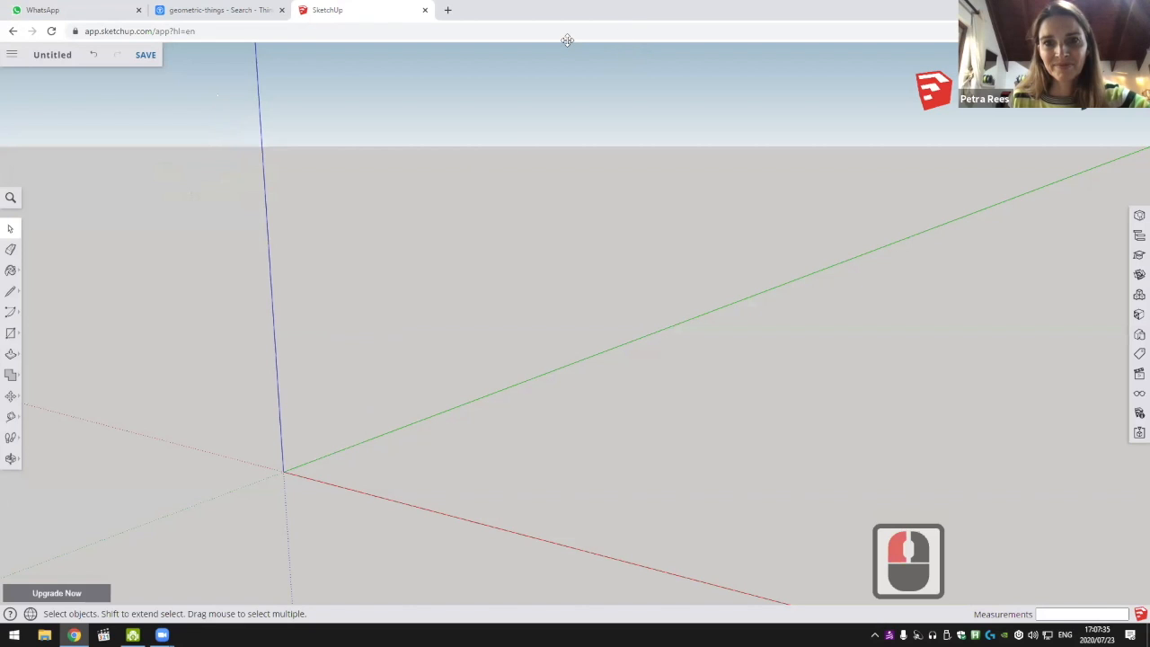
{"action": "left_click", "coordinate": [542, 198]}
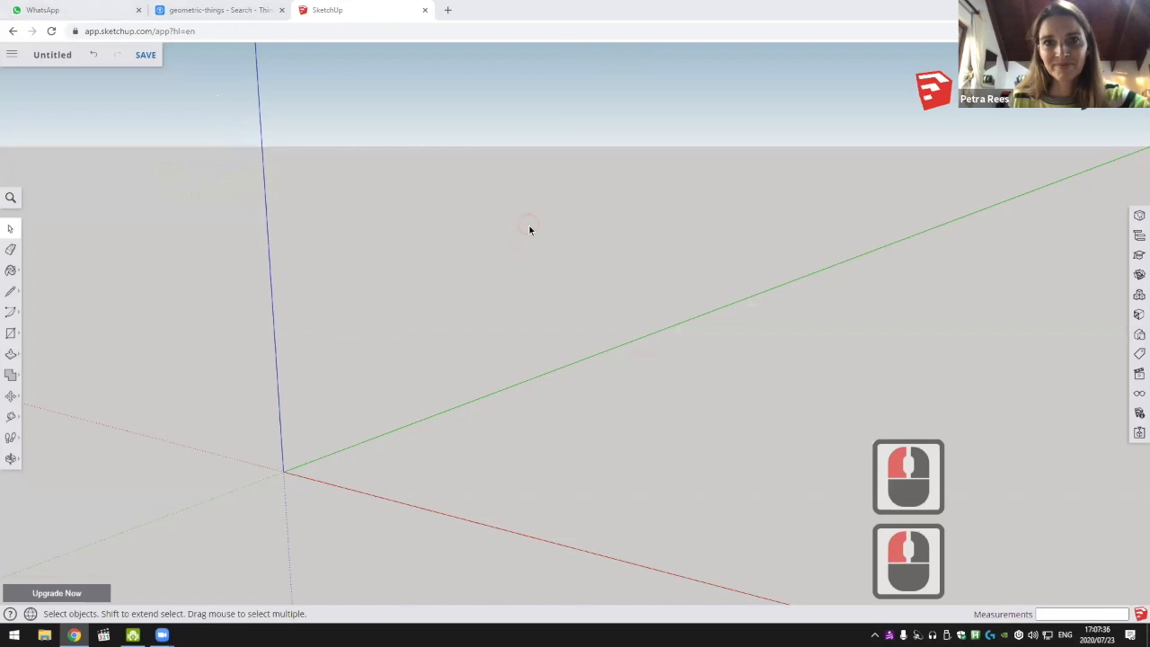
{"action": "middle_click_drag", "start_coordinate": [506, 218], "coordinate": [444, 250]}
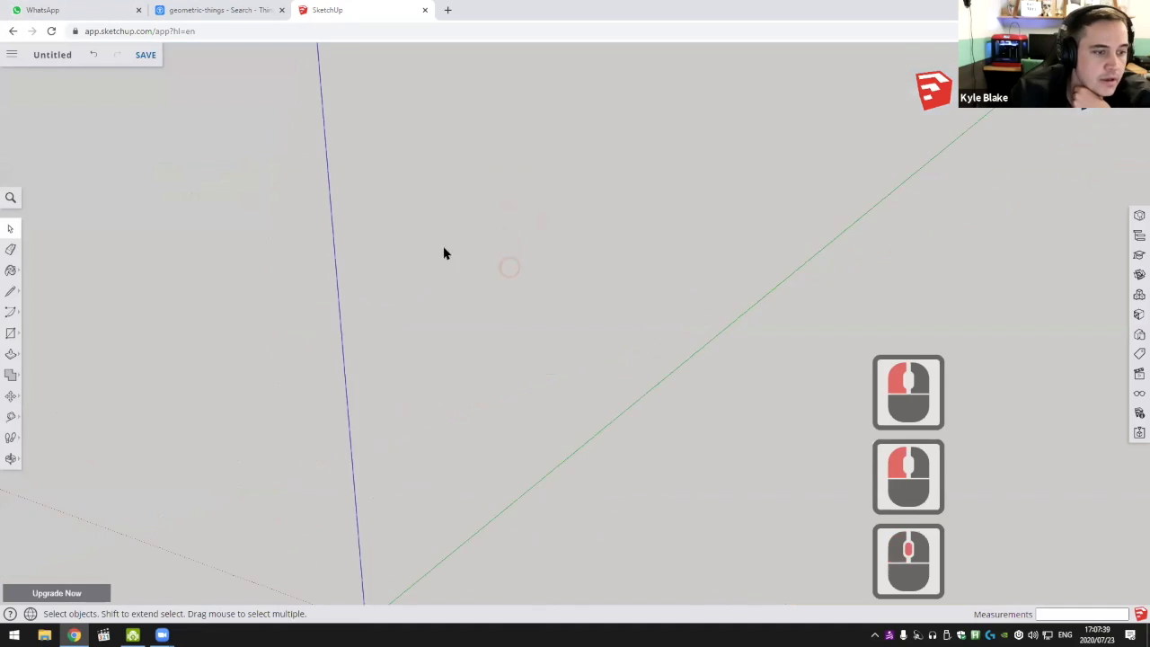
{"action": "scroll", "coordinate": [496, 303], "scroll_direction": "down", "scroll_amount": 6}
{"action": "scroll", "coordinate": [531, 342], "scroll_direction": "down", "scroll_amount": 4}
{"action": "middle_click_drag", "start_coordinate": [533, 312], "coordinate": [516, 365], "text": "shift"}
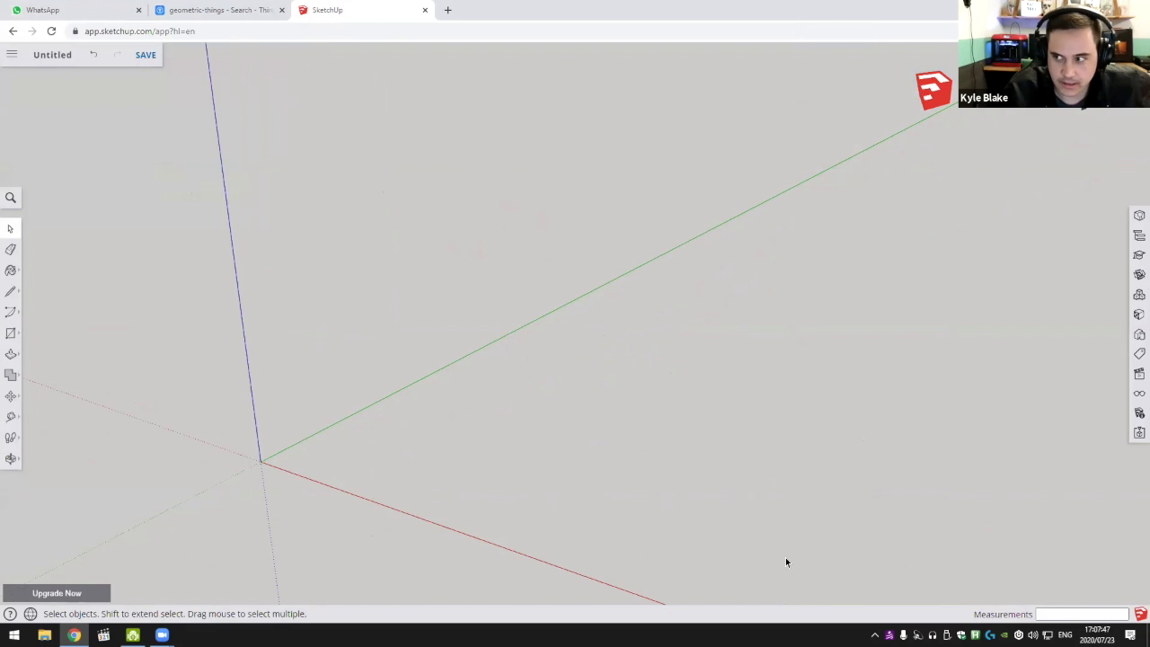
{"action": "middle_click_drag", "start_coordinate": [785, 562], "coordinate": [581, 435]}
{"action": "middle_click", "coordinate": [567, 459]}
{"action": "right_click", "coordinate": [564, 432]}
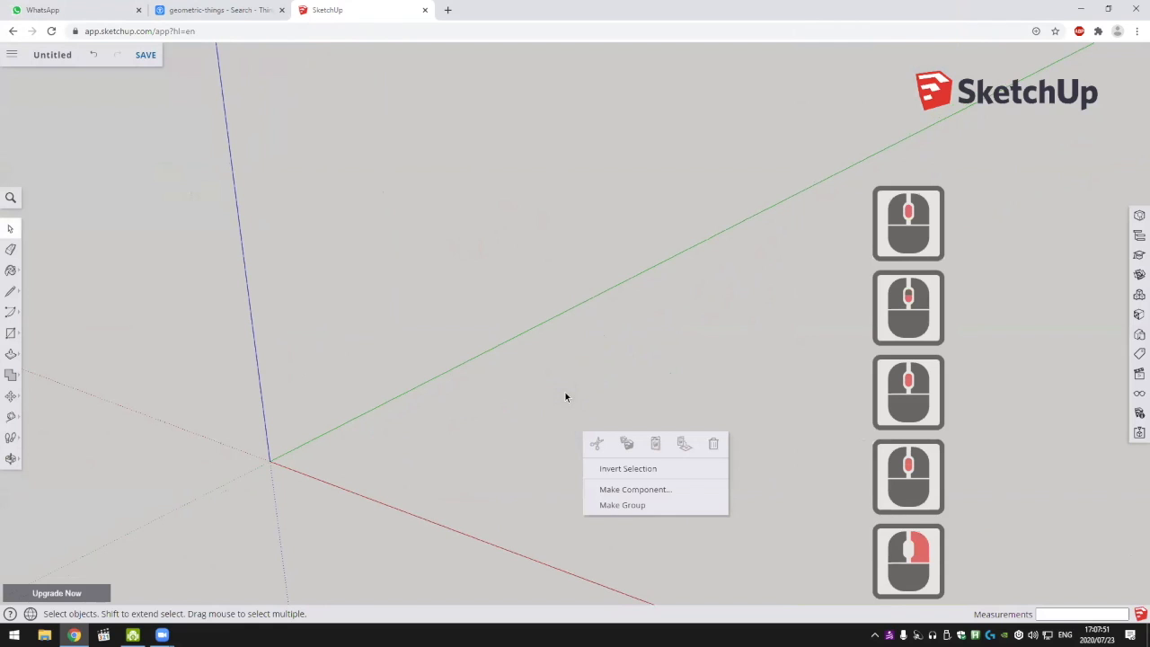
{"action": "key", "text": "Escape"}
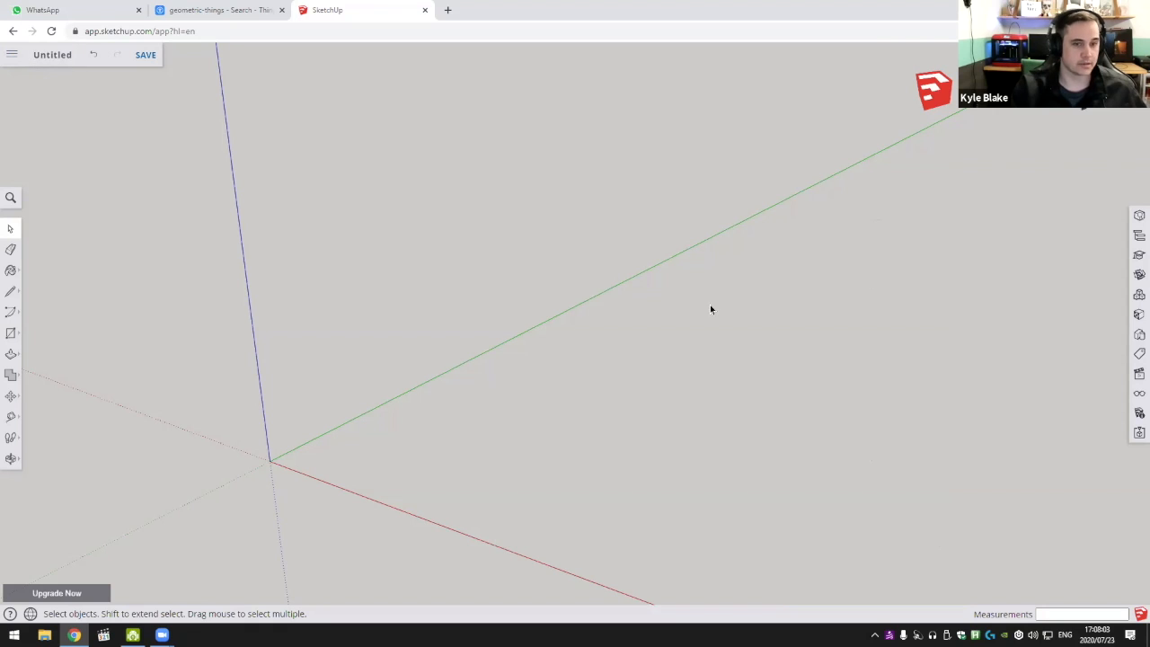
{"action": "left_click", "coordinate": [349, 9]}
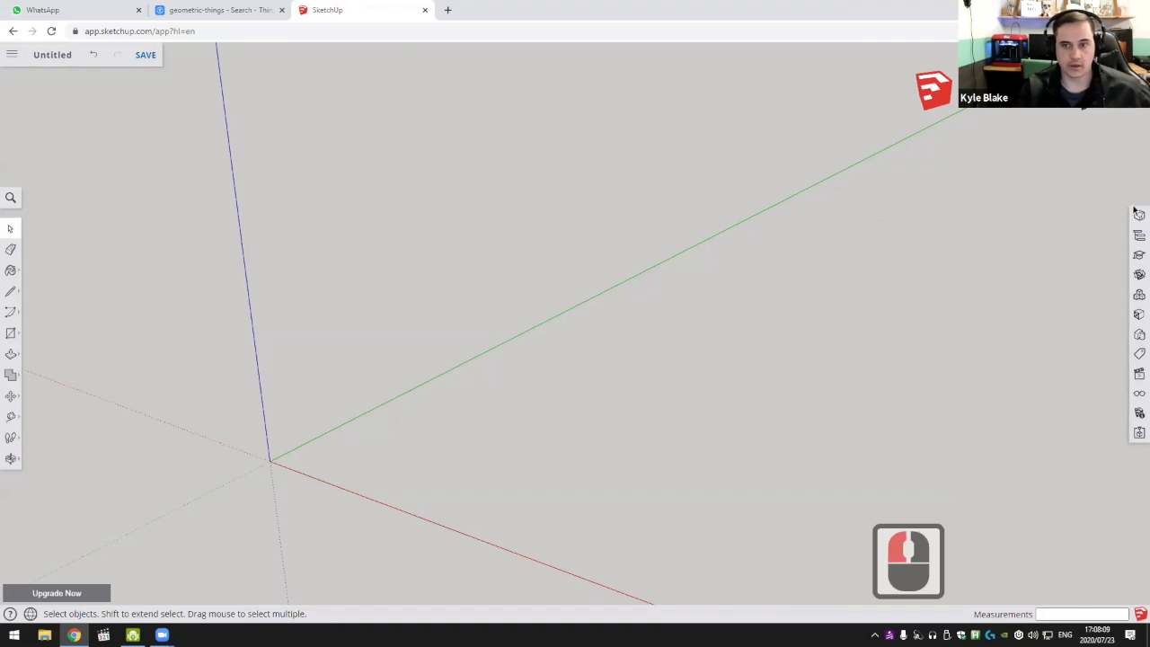
Display every information section beside the model, from Solid Inspector through Entity Info, including 3D Warehouse
{"action": "left_click", "coordinate": [1139, 433]}
{"action": "left_click", "coordinate": [1138, 413]}
{"action": "left_click", "coordinate": [1139, 394]}
{"action": "left_click", "coordinate": [1139, 375]}
{"action": "left_click", "coordinate": [1139, 354]}
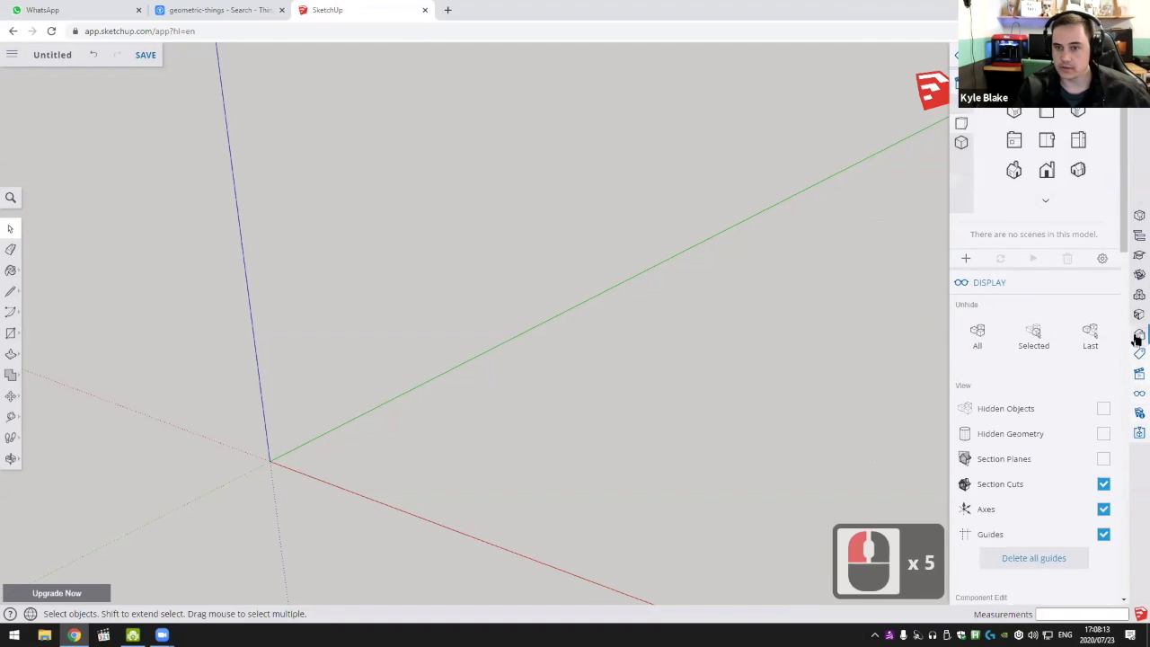
{"action": "left_click", "coordinate": [1138, 333]}
{"action": "left_click", "coordinate": [1138, 314]}
{"action": "left_click", "coordinate": [1138, 294]}
{"action": "left_click", "coordinate": [1139, 274]}
{"action": "left_click", "coordinate": [1139, 254]}
{"action": "left_click", "coordinate": [1138, 234]}
{"action": "left_click", "coordinate": [1138, 215]}
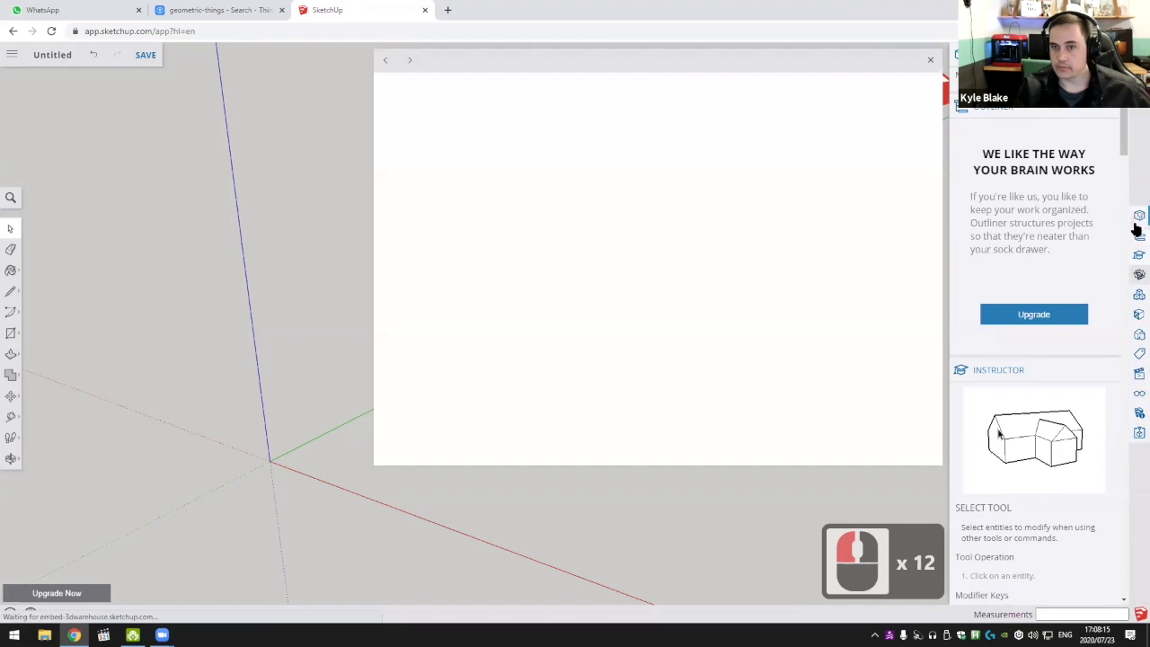
Collapse all the expanded sections from Entity Info to Solid Inspector and close the 3D Warehouse window
{"action": "left_click", "coordinate": [992, 54]}
{"action": "left_click", "coordinate": [992, 82]}
{"action": "left_click", "coordinate": [991, 111]}
{"action": "left_click", "coordinate": [992, 138]}
{"action": "left_click", "coordinate": [992, 164]}
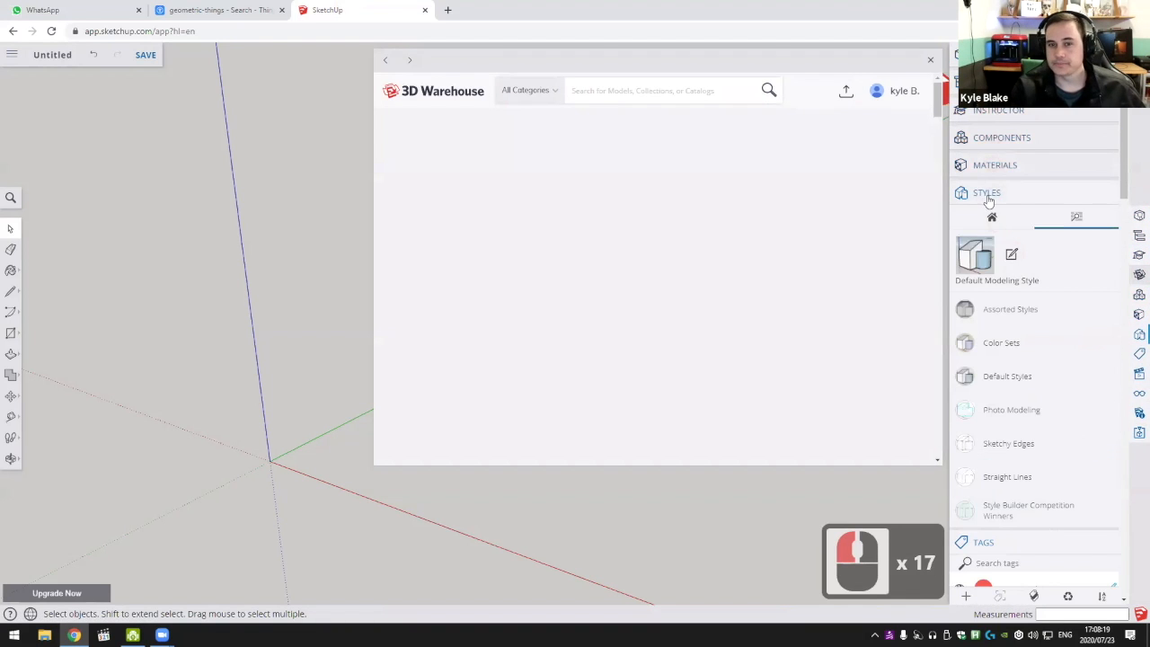
{"action": "left_click", "coordinate": [988, 192]}
{"action": "left_click", "coordinate": [986, 221]}
{"action": "left_click", "coordinate": [989, 248]}
{"action": "left_click", "coordinate": [990, 275]}
{"action": "left_click", "coordinate": [996, 303]}
{"action": "left_click", "coordinate": [997, 332]}
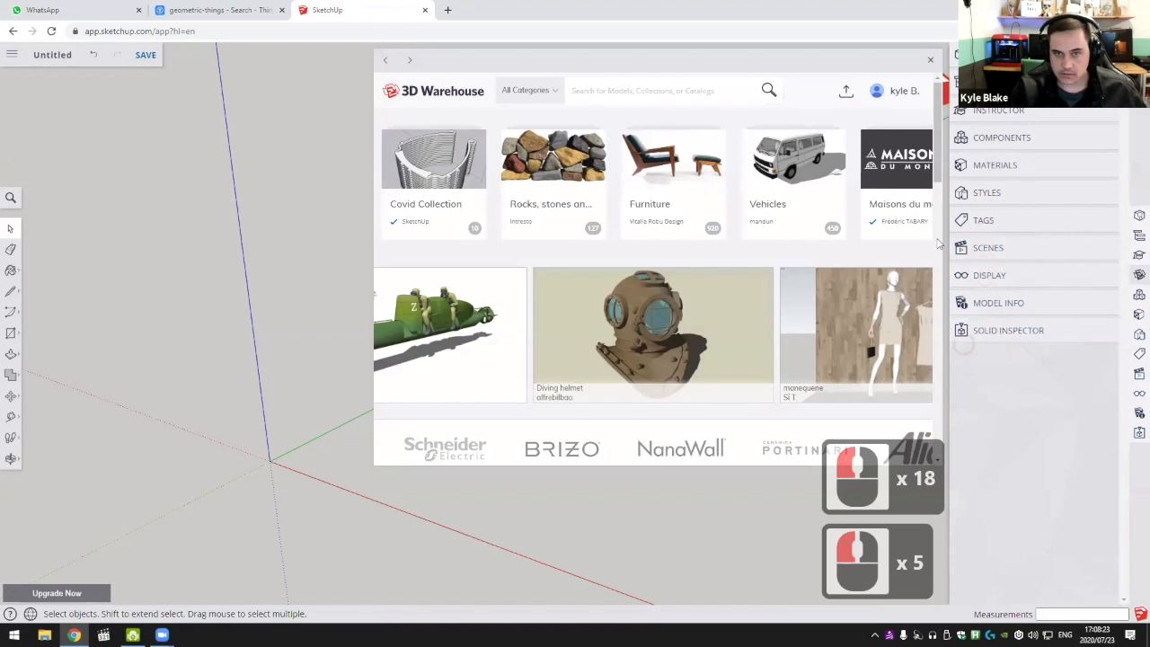
{"action": "left_click", "coordinate": [930, 60]}
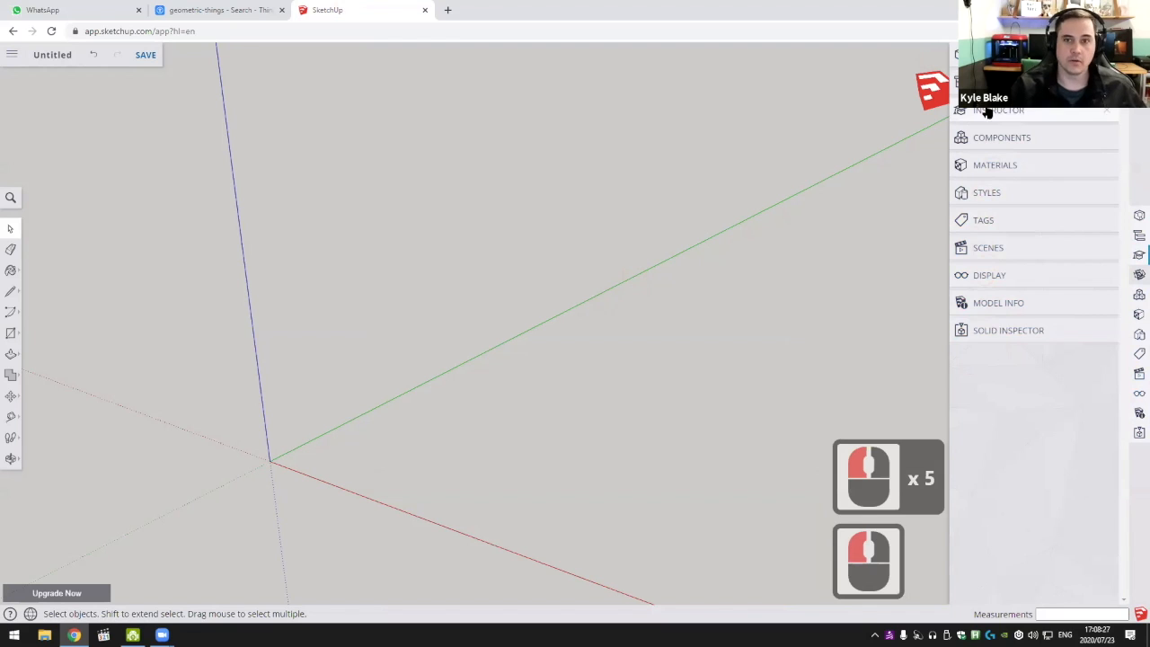
Expand Entity Info, draw a line about 575 mm long from the origin along the red axis, and select it
{"action": "left_click", "coordinate": [988, 55]}
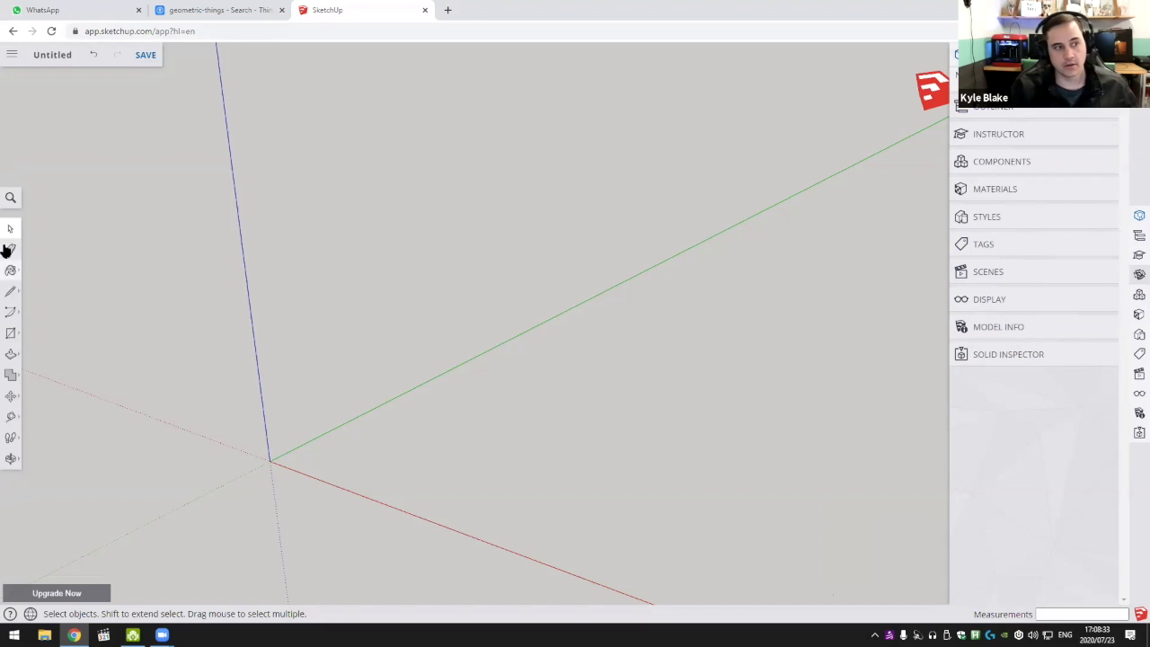
{"action": "left_click", "coordinate": [11, 292]}
{"action": "left_click", "coordinate": [270, 460]}
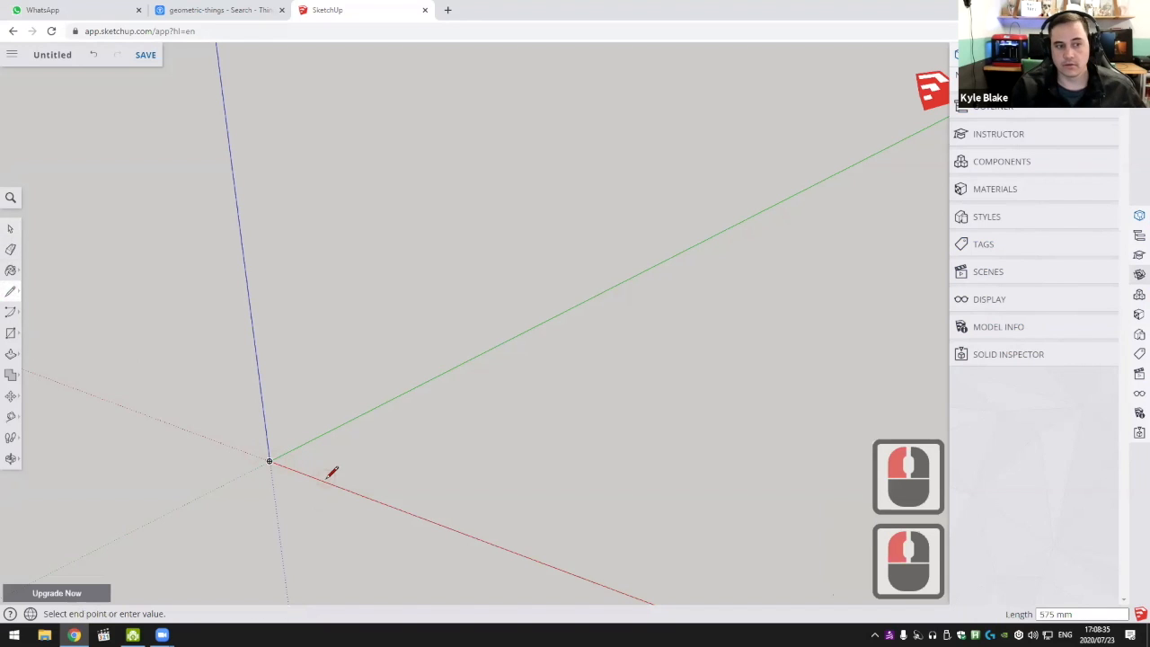
{"action": "left_click", "coordinate": [324, 481]}
{"action": "left_click", "coordinate": [10, 229]}
{"action": "left_click", "coordinate": [309, 482]}
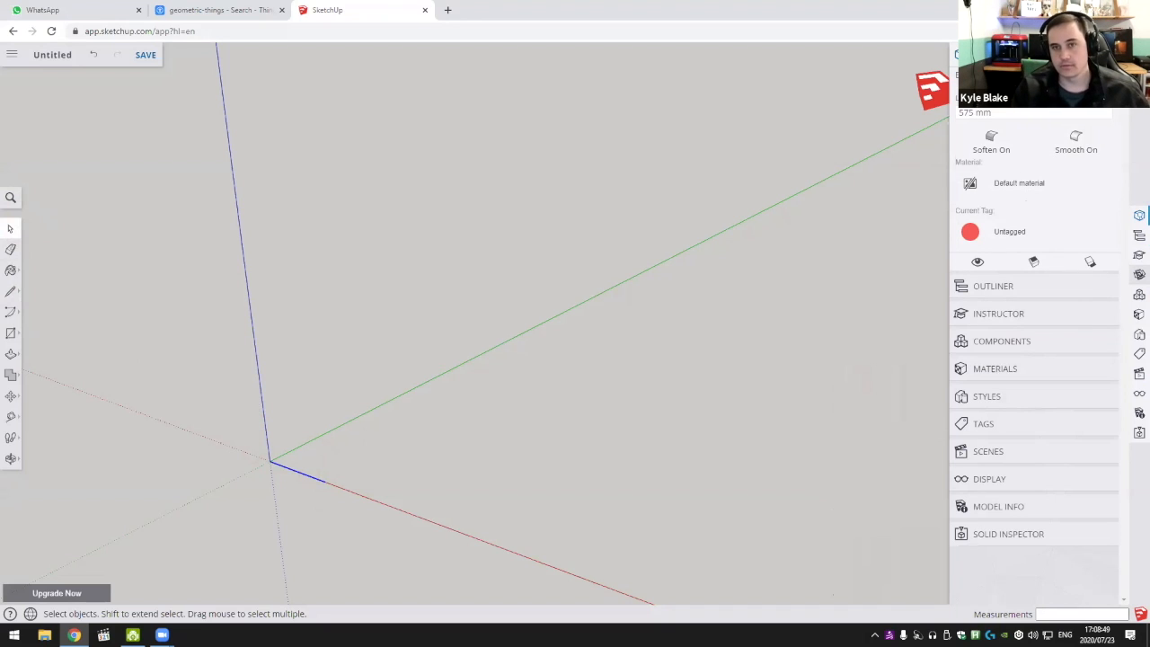
Look at the Outliner in place of Entity Info, and replace it with the Instructor
{"action": "left_click", "coordinate": [999, 286]}
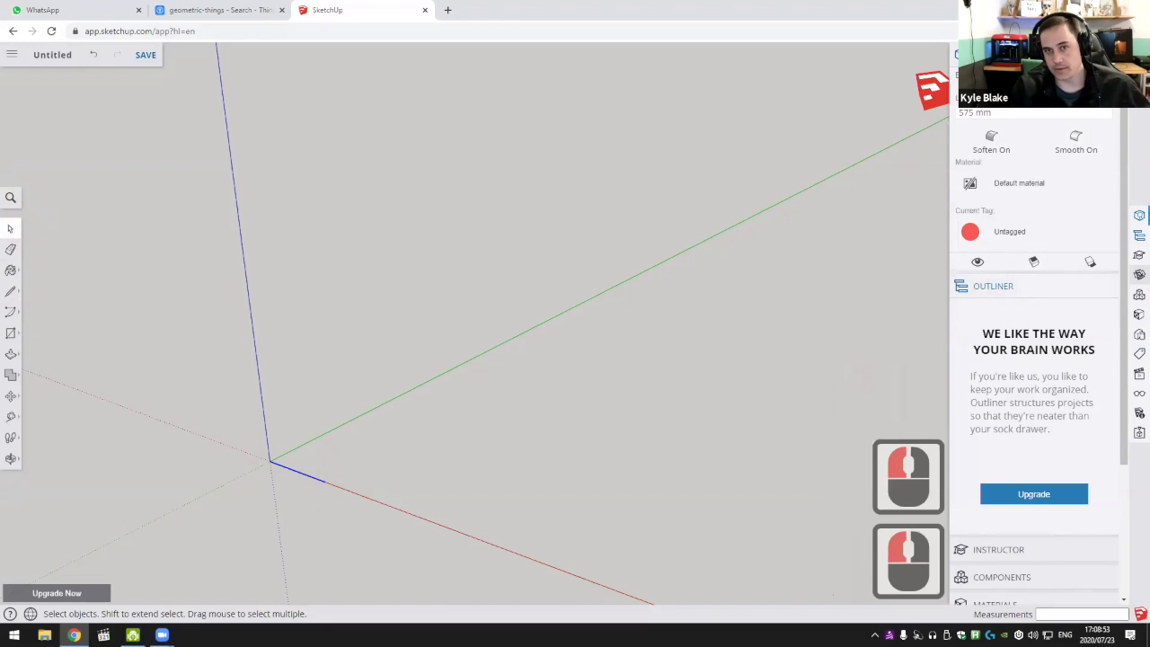
{"action": "left_click", "coordinate": [1000, 55]}
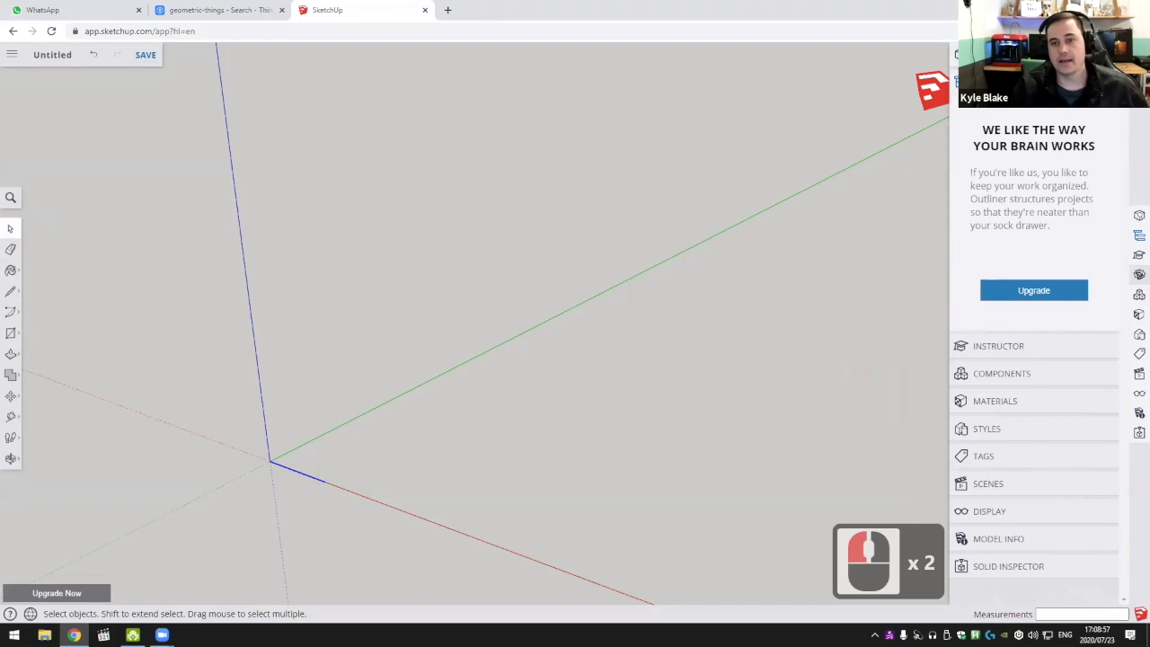
{"action": "left_click", "coordinate": [1011, 111]}
{"action": "left_click", "coordinate": [1010, 111]}
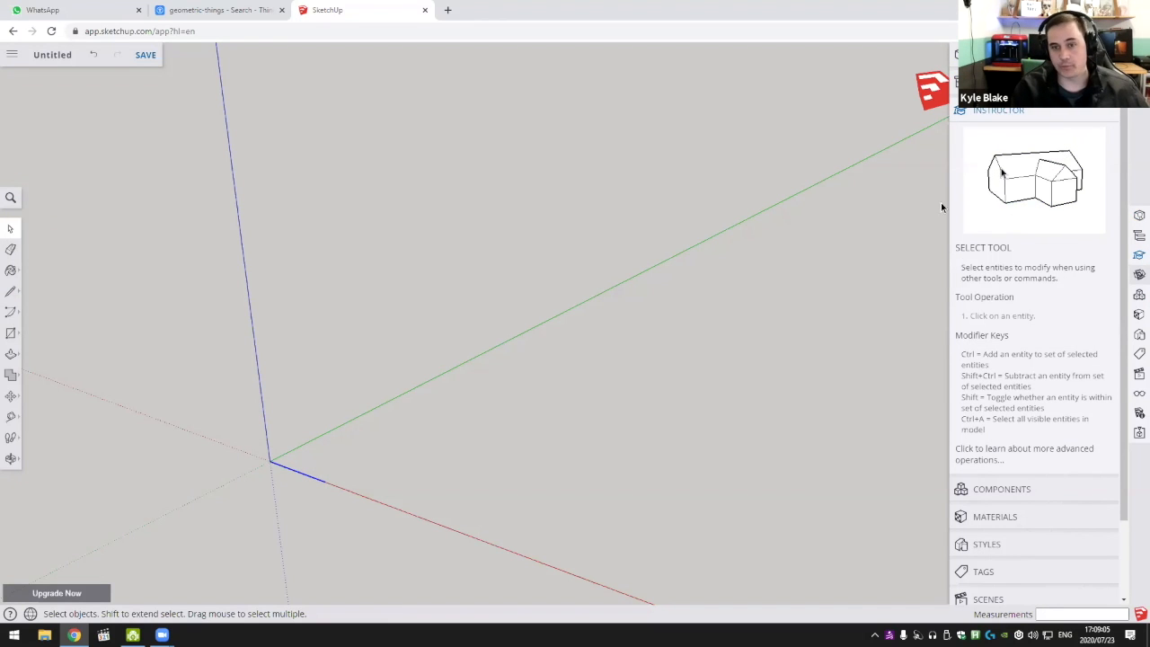
Examine the Instructor guidance for the Select, Eraser and Paint Bucket tools, and replace it with the Components section
{"action": "left_click", "coordinate": [7, 230]}
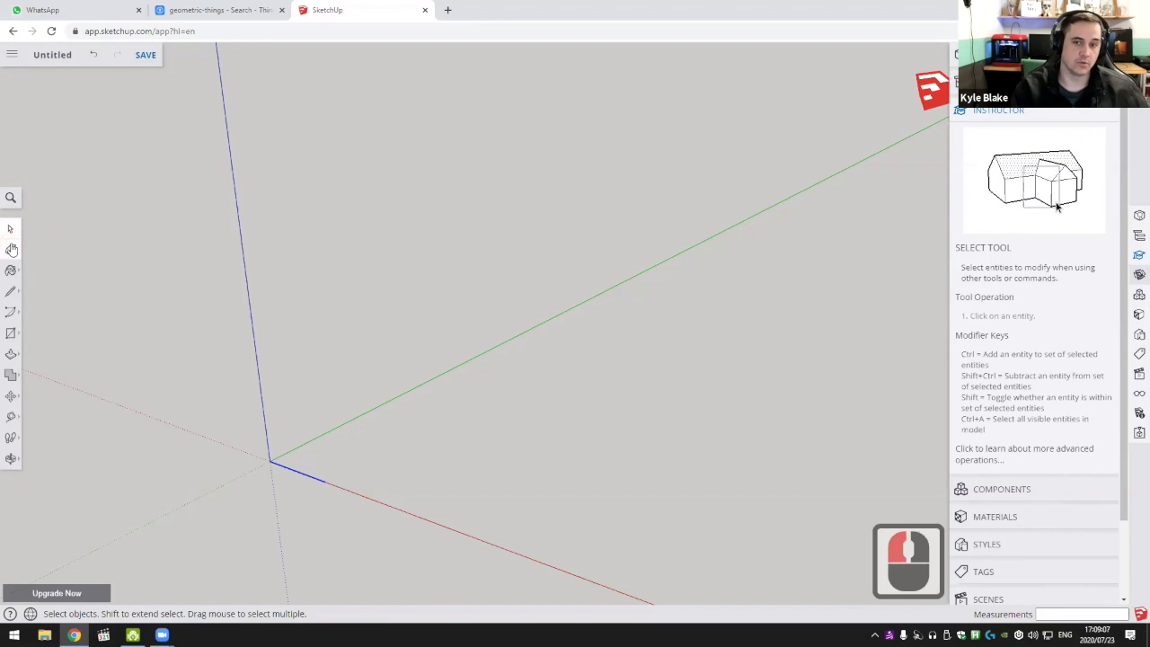
{"action": "left_click", "coordinate": [10, 249]}
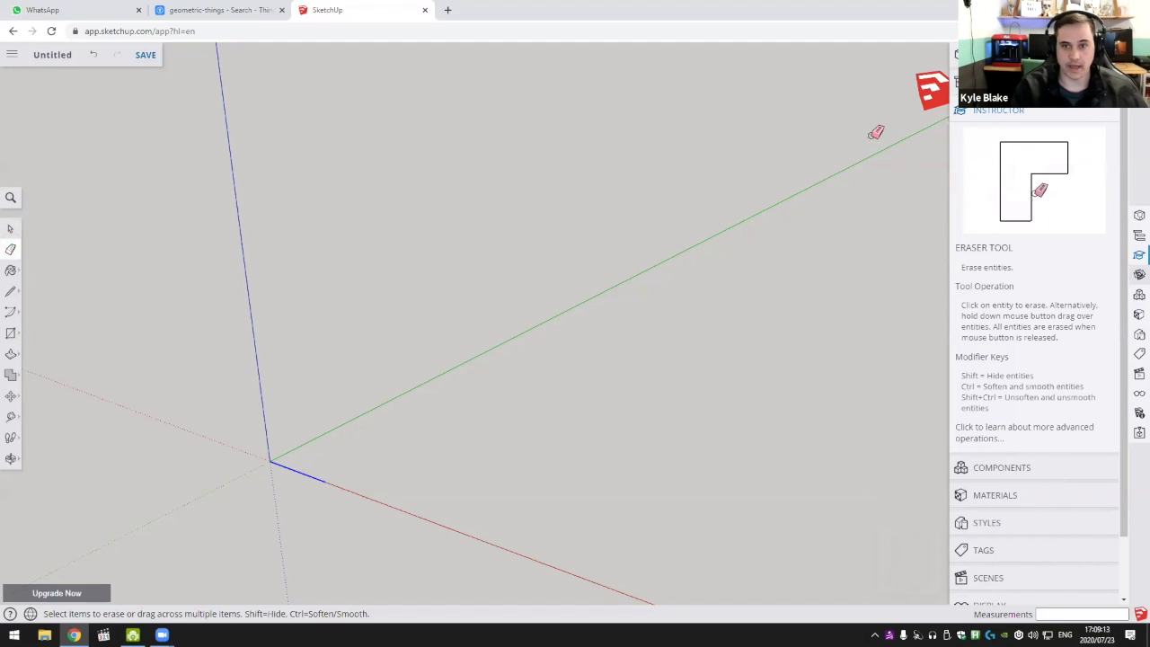
{"action": "left_click", "coordinate": [10, 271]}
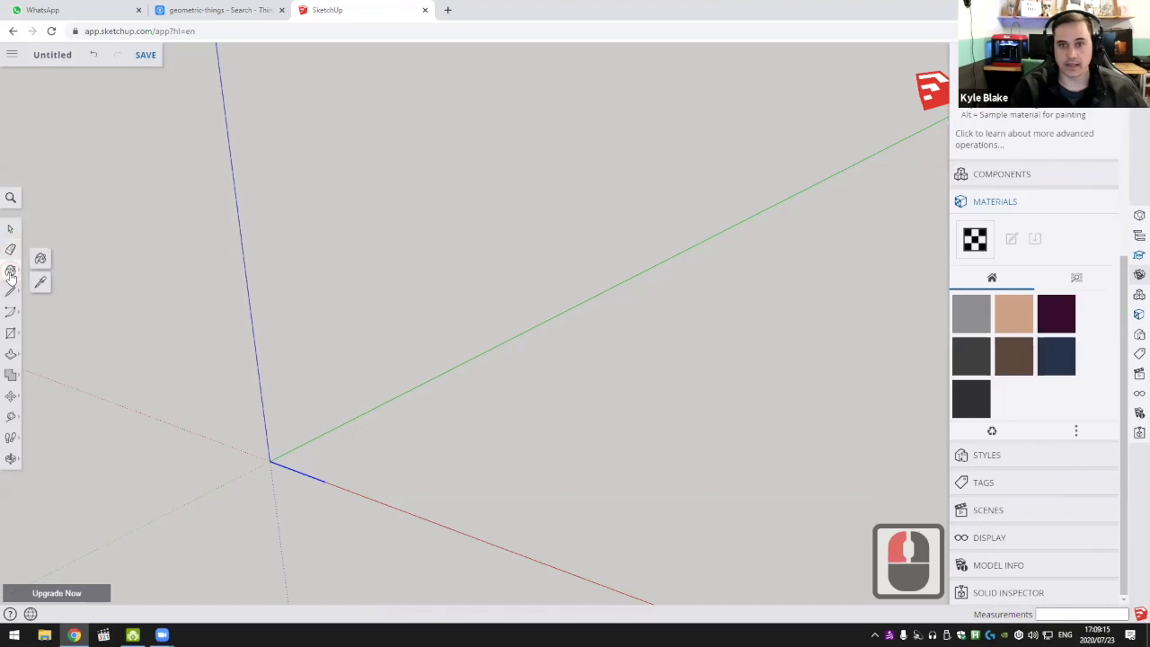
{"action": "scroll", "coordinate": [943, 236], "scroll_direction": "up", "scroll_amount": 9}
{"action": "scroll", "coordinate": [1057, 195], "scroll_direction": "up", "scroll_amount": 5}
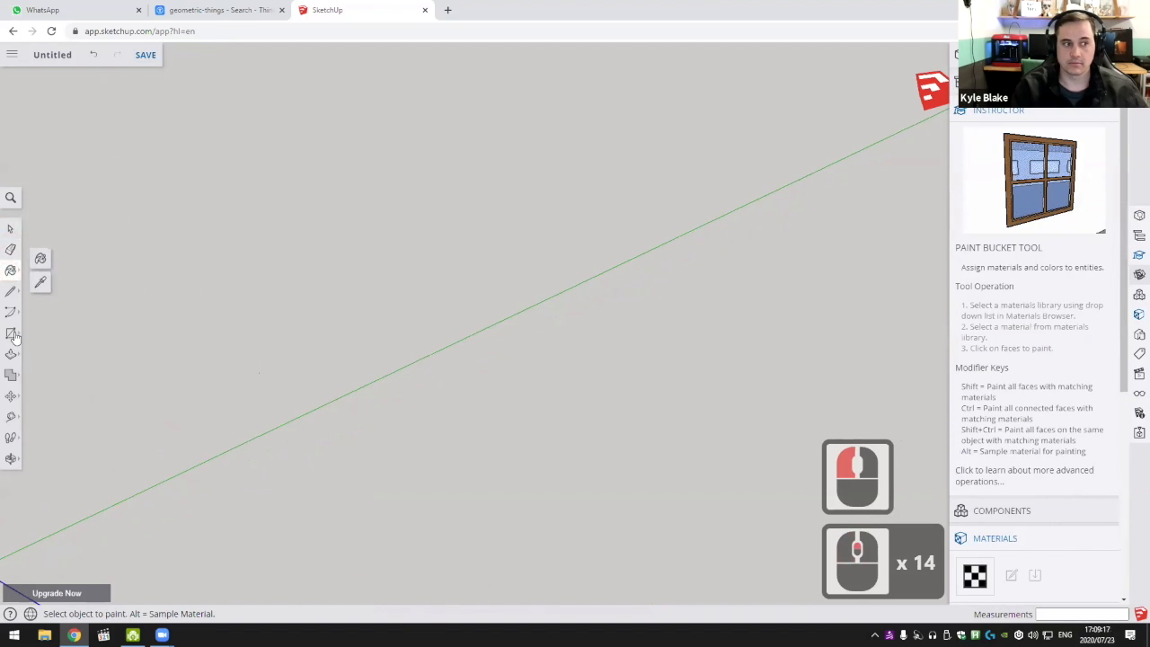
{"action": "scroll", "coordinate": [16, 338], "scroll_direction": "down", "scroll_amount": 2}
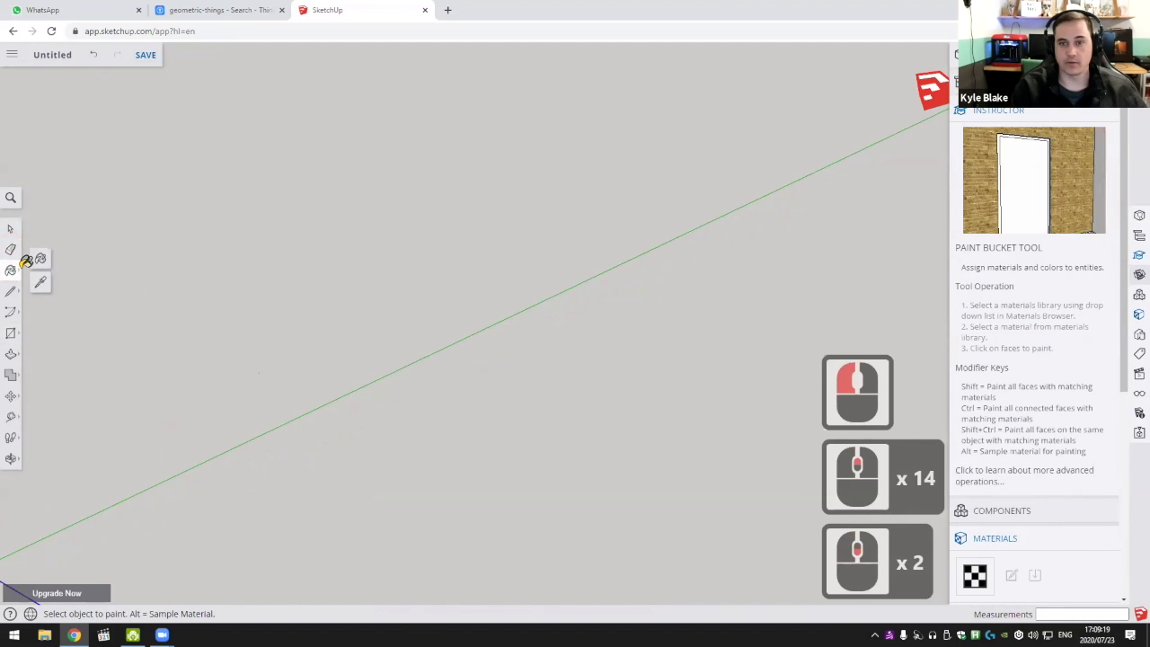
{"action": "left_click", "coordinate": [1001, 111]}
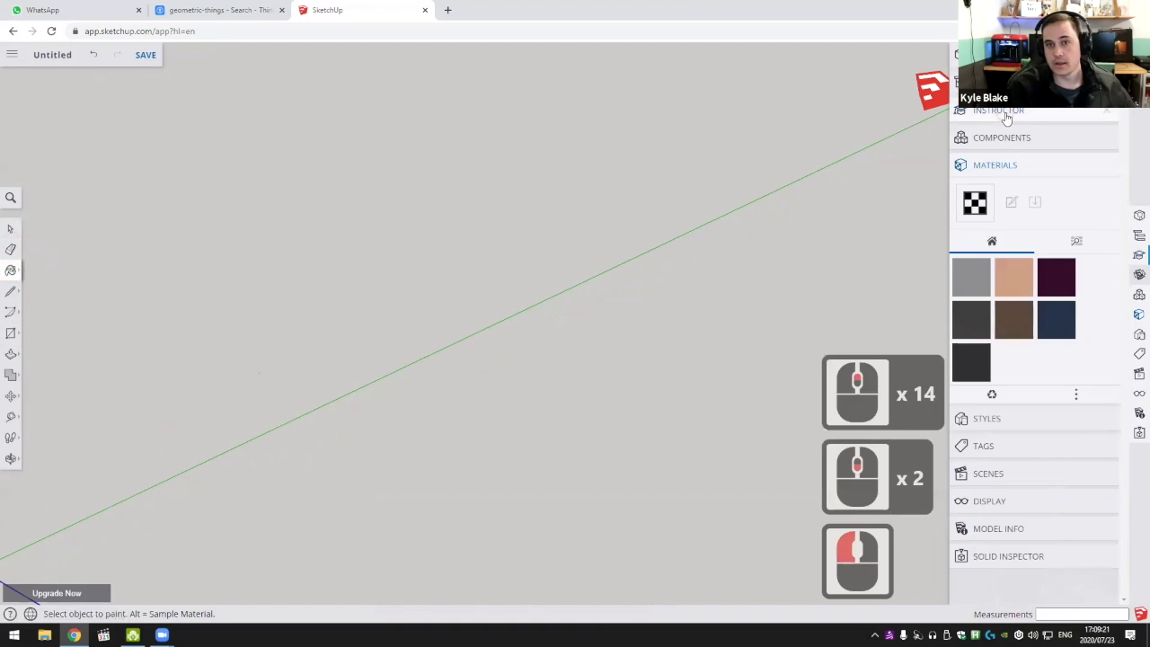
{"action": "left_click", "coordinate": [997, 139]}
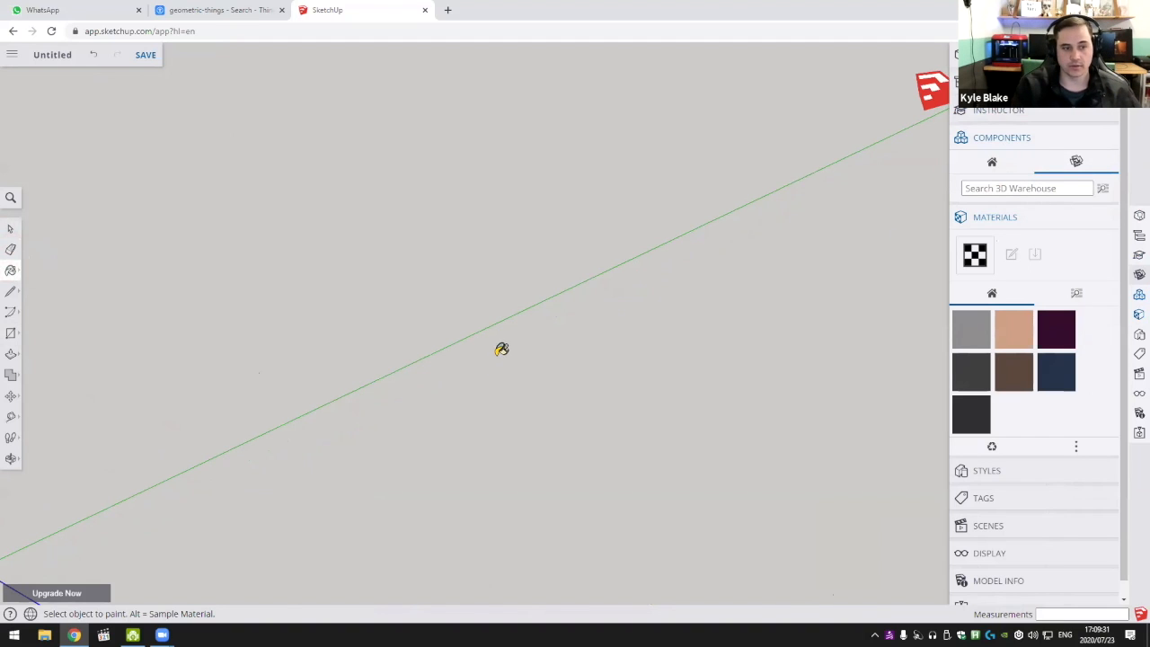
Delete the line on the red axis
{"action": "scroll", "coordinate": [282, 483], "scroll_direction": "down", "scroll_amount": 9}
{"action": "scroll", "coordinate": [351, 395], "scroll_direction": "up", "scroll_amount": 13}
{"action": "middle_click_drag", "start_coordinate": [351, 396], "coordinate": [348, 457]}
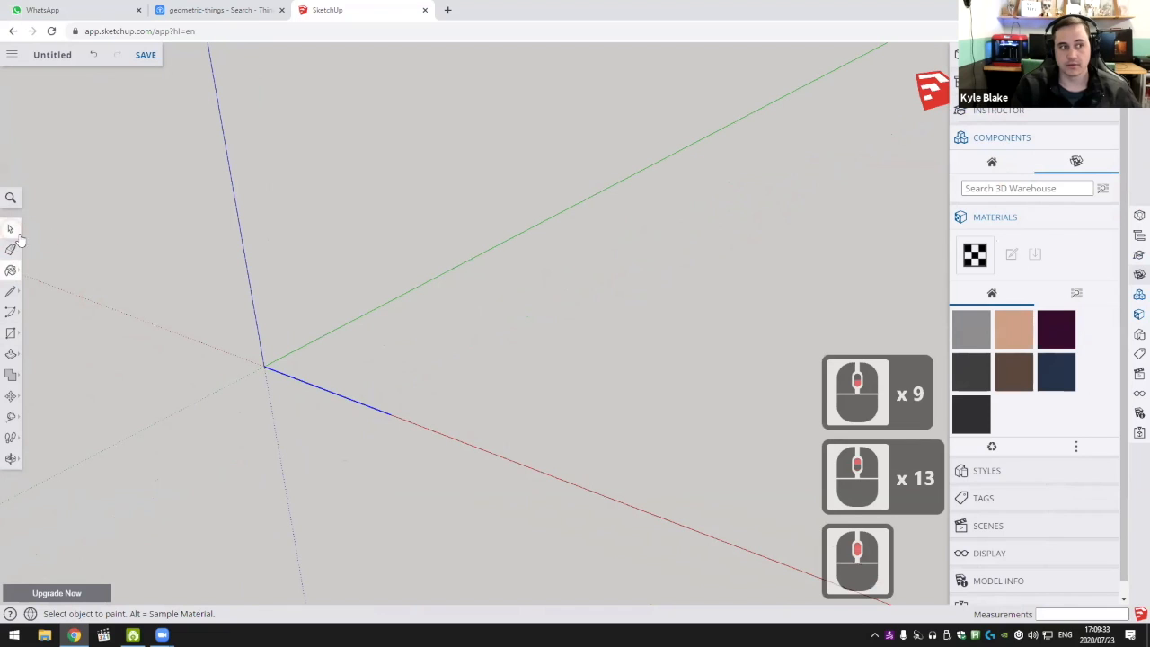
{"action": "left_click", "coordinate": [11, 233]}
{"action": "left_click", "coordinate": [396, 414]}
{"action": "key", "text": "Delete"}
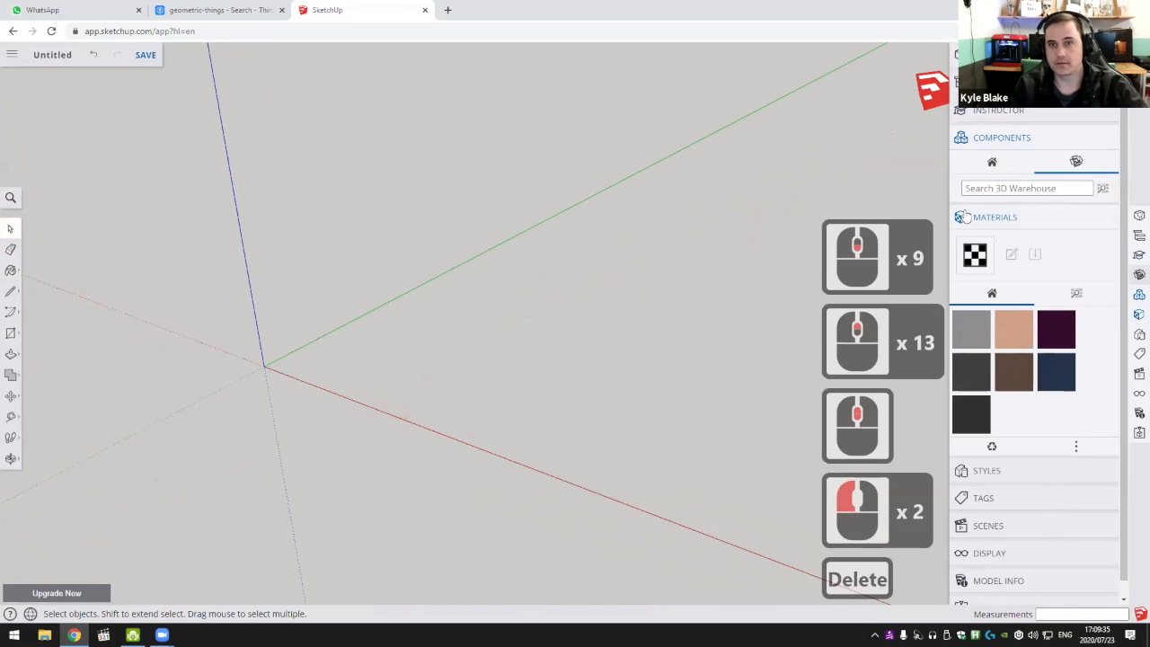
Collapse Components and Materials, and look through the Styles and Tags sections one after the other
{"action": "left_click", "coordinate": [993, 142]}
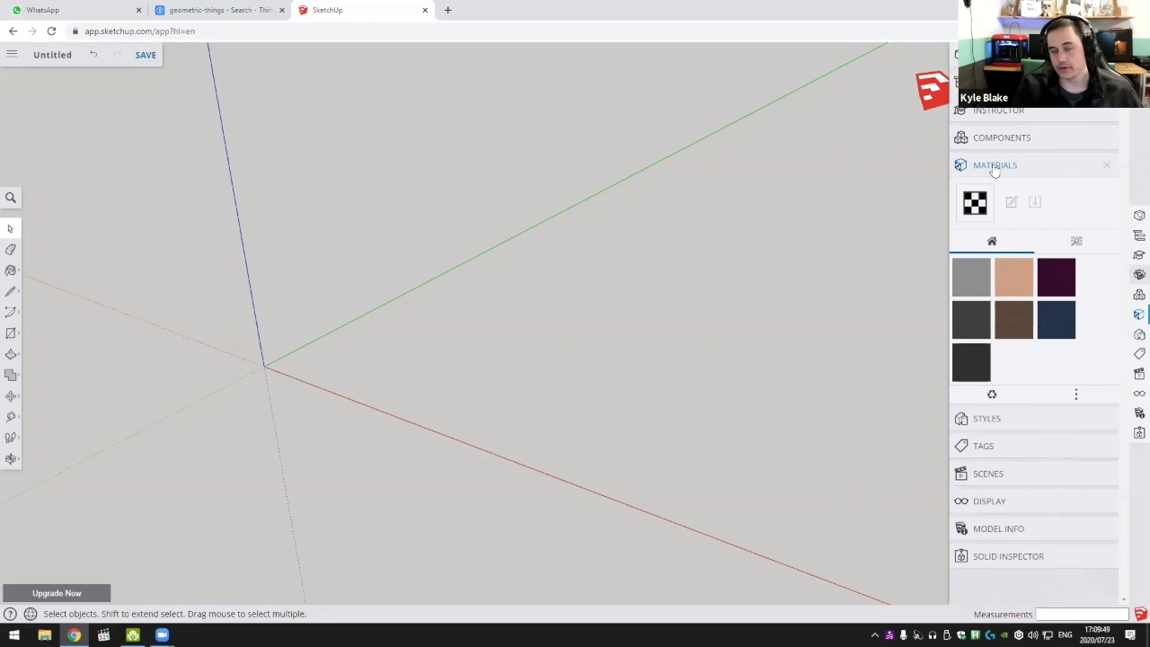
{"action": "left_click", "coordinate": [996, 167]}
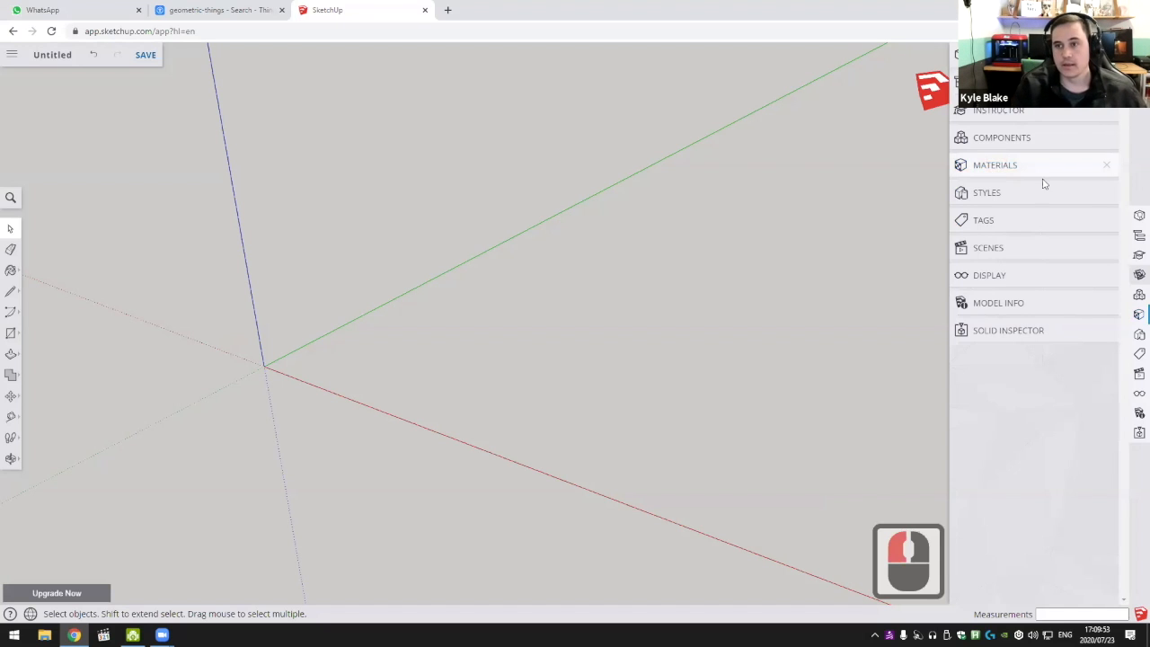
{"action": "left_click", "coordinate": [998, 191]}
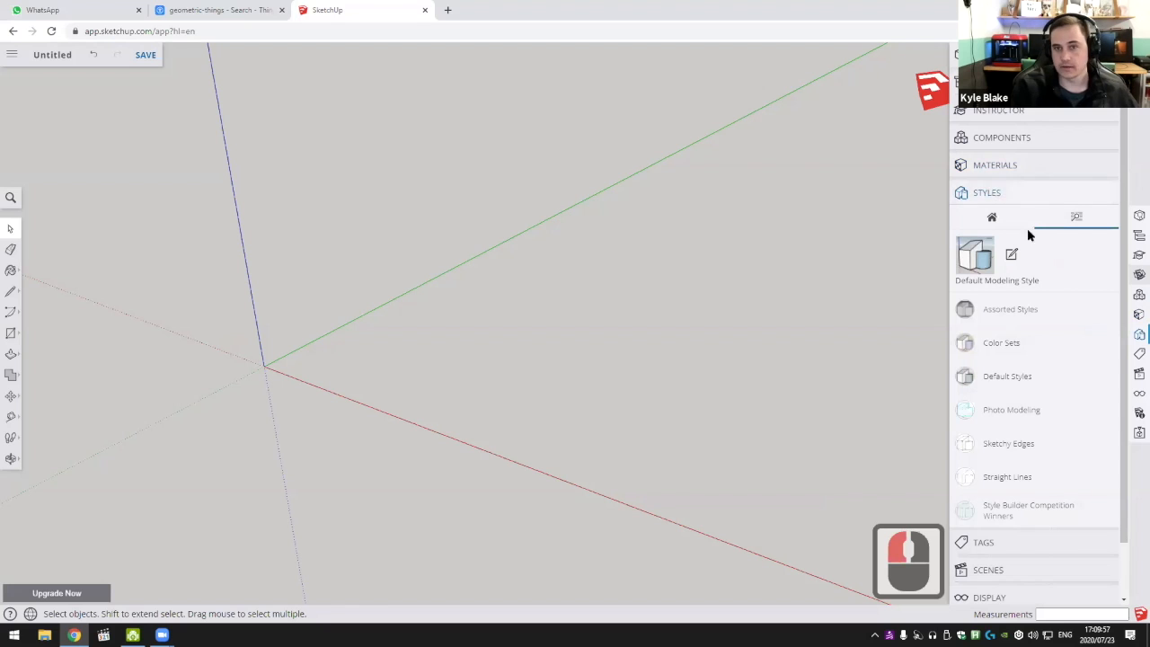
{"action": "left_click", "coordinate": [994, 196]}
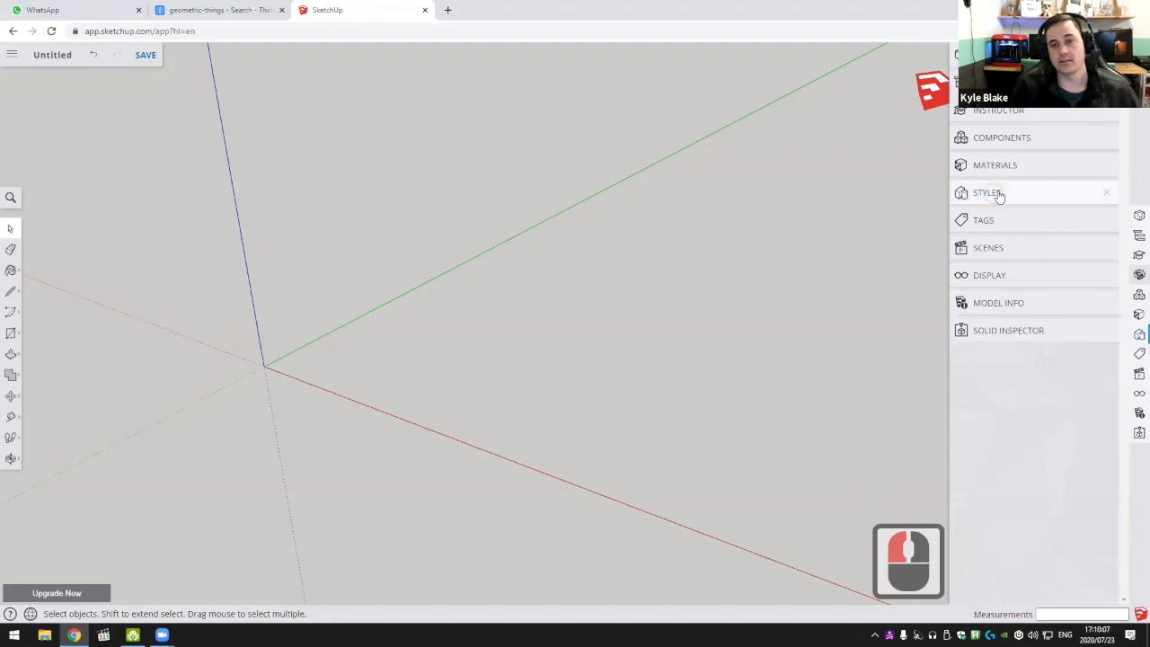
{"action": "left_click", "coordinate": [1006, 225]}
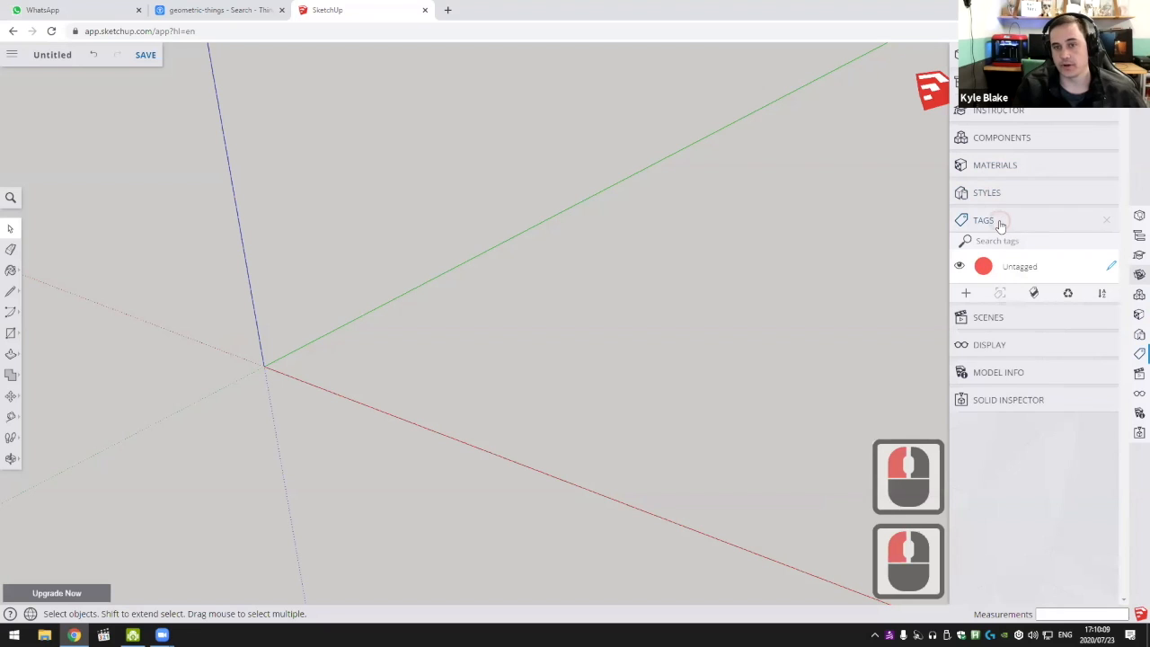
{"action": "left_click", "coordinate": [1000, 223]}
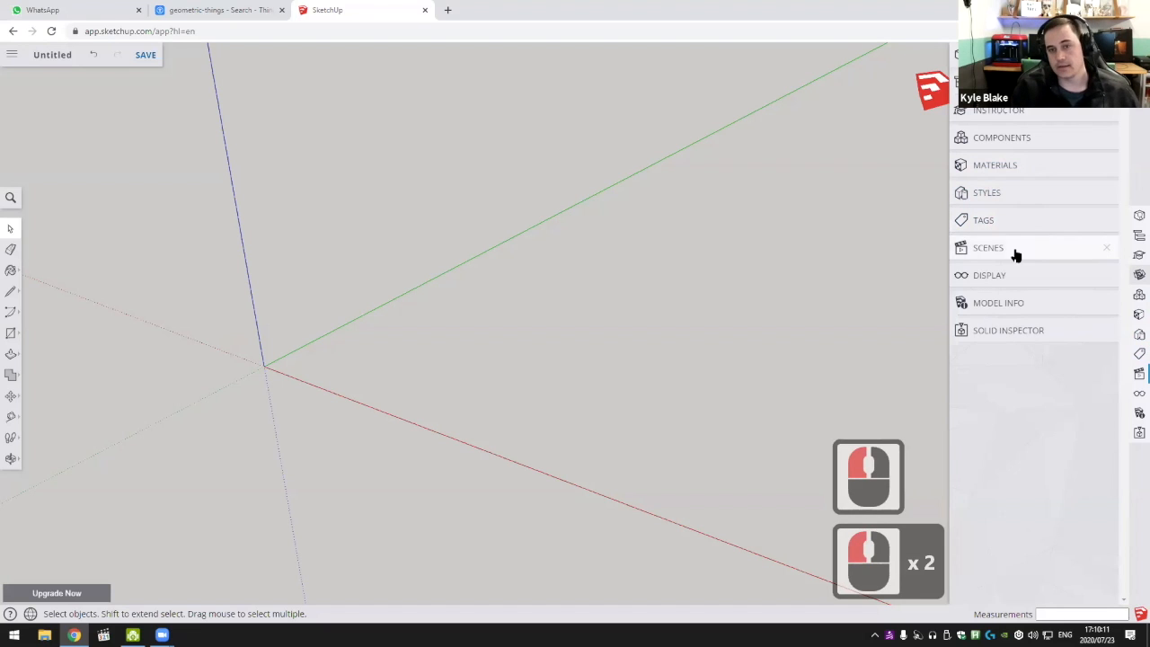
Expand the Scenes section and draw a rectangle of about 707 x 674 mm on the ground from the origin
{"action": "left_click", "coordinate": [1018, 249]}
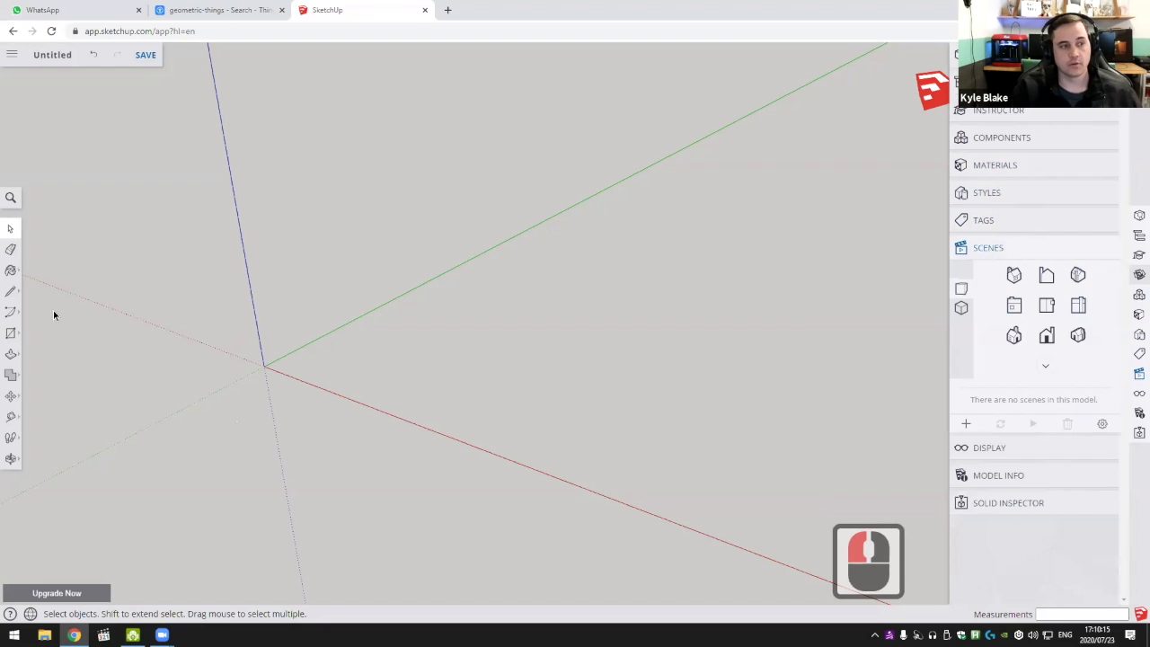
{"action": "left_click", "coordinate": [20, 337]}
{"action": "left_click", "coordinate": [39, 286]}
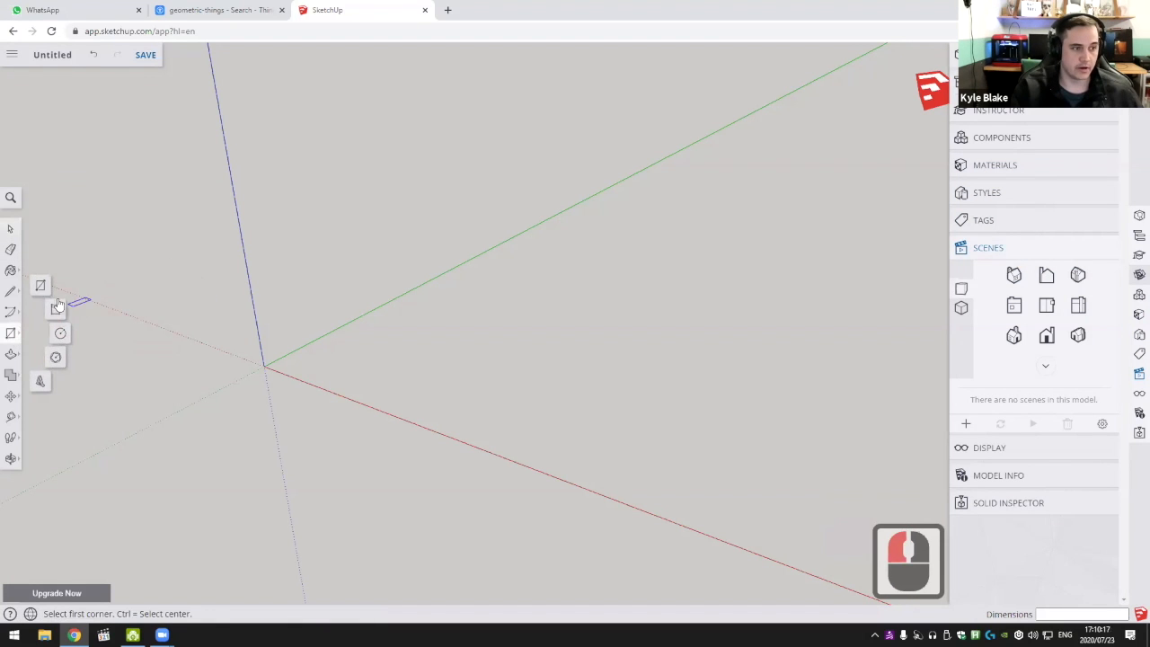
{"action": "left_click", "coordinate": [264, 366]}
{"action": "left_click", "coordinate": [547, 341]}
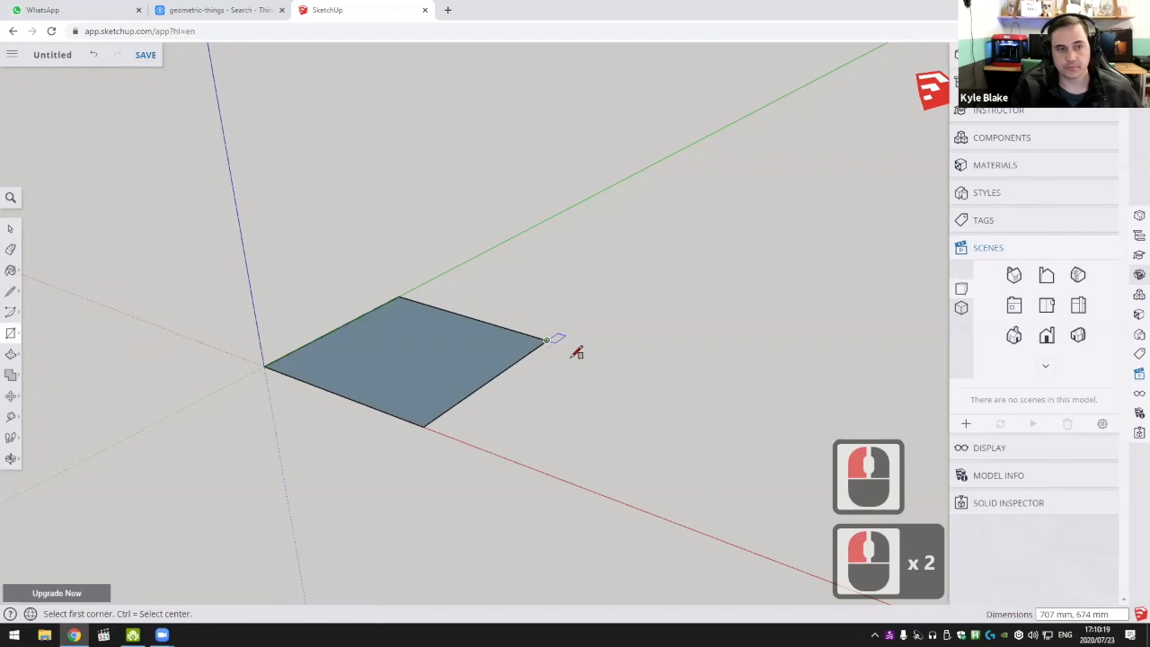
Push/Pull the rectangle upwards into a solid box
{"action": "key", "text": "p"}
{"action": "left_click", "coordinate": [465, 351]}
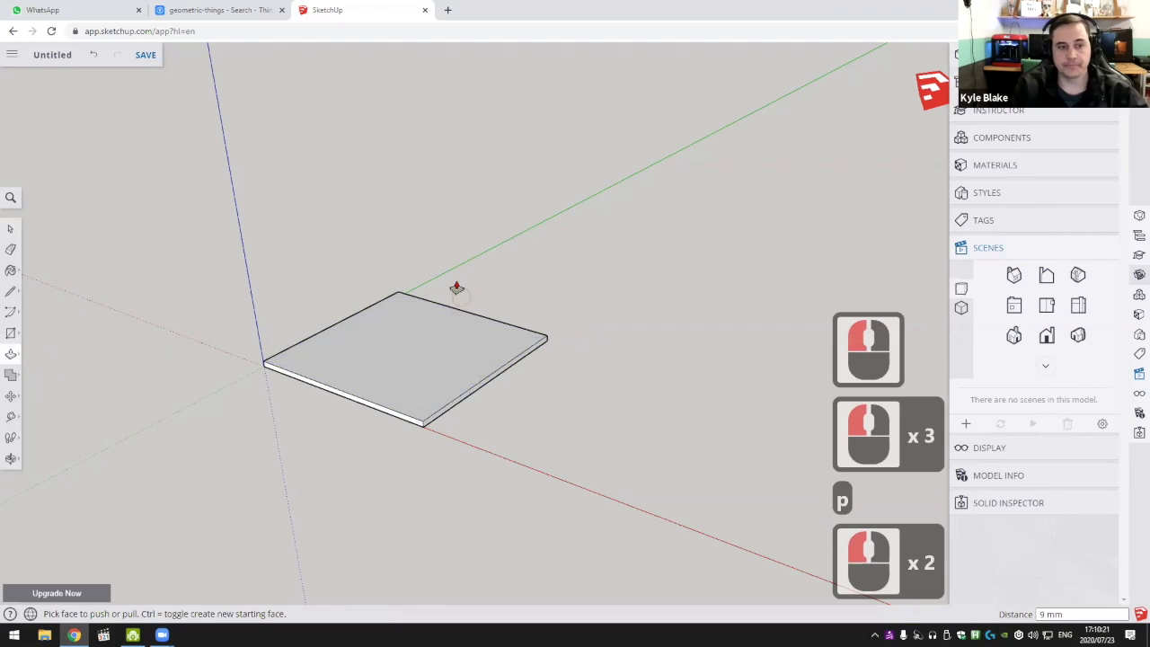
{"action": "left_click", "coordinate": [564, 278]}
{"action": "key", "text": "space"}
{"action": "middle_click_drag", "start_coordinate": [564, 277], "coordinate": [509, 319]}
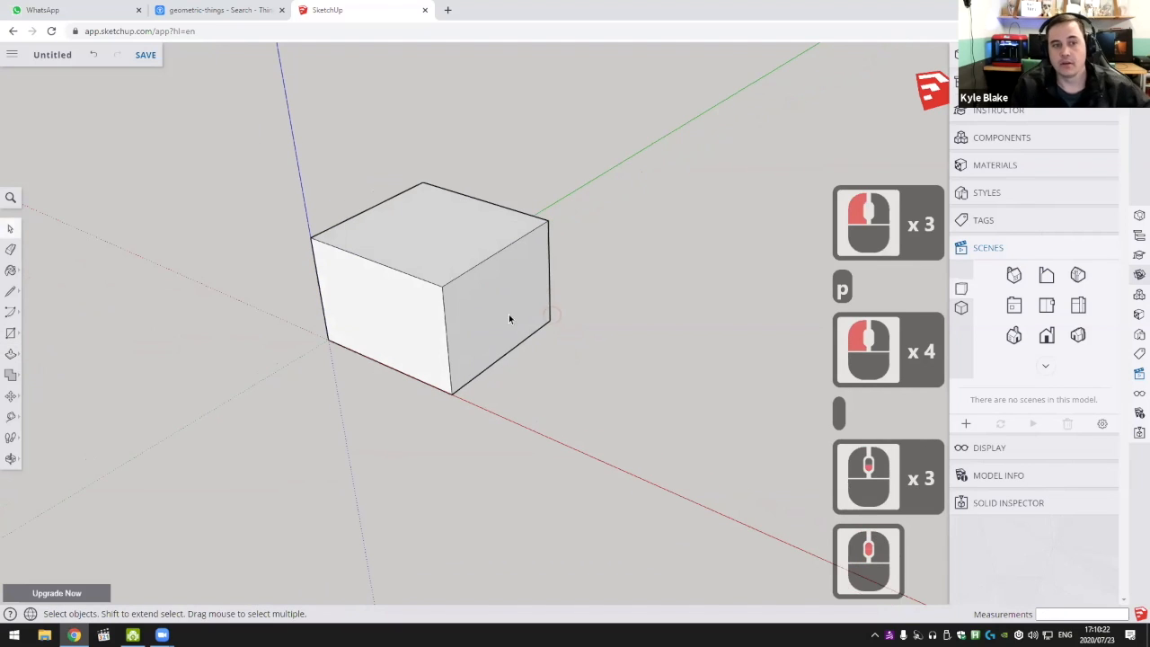
Compare the box in perspective and parallel projection, and return to perspective
{"action": "left_click", "coordinate": [963, 289]}
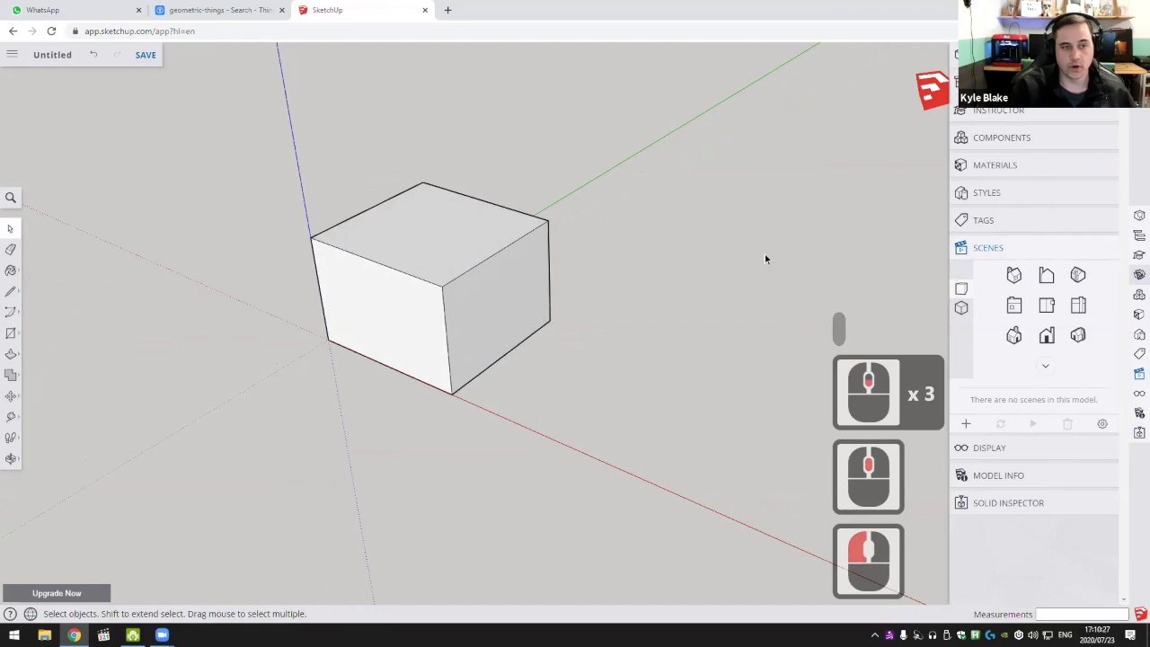
{"action": "middle_click_drag", "start_coordinate": [765, 254], "coordinate": [506, 260]}
{"action": "scroll", "coordinate": [929, 344], "scroll_direction": "up", "scroll_amount": 5}
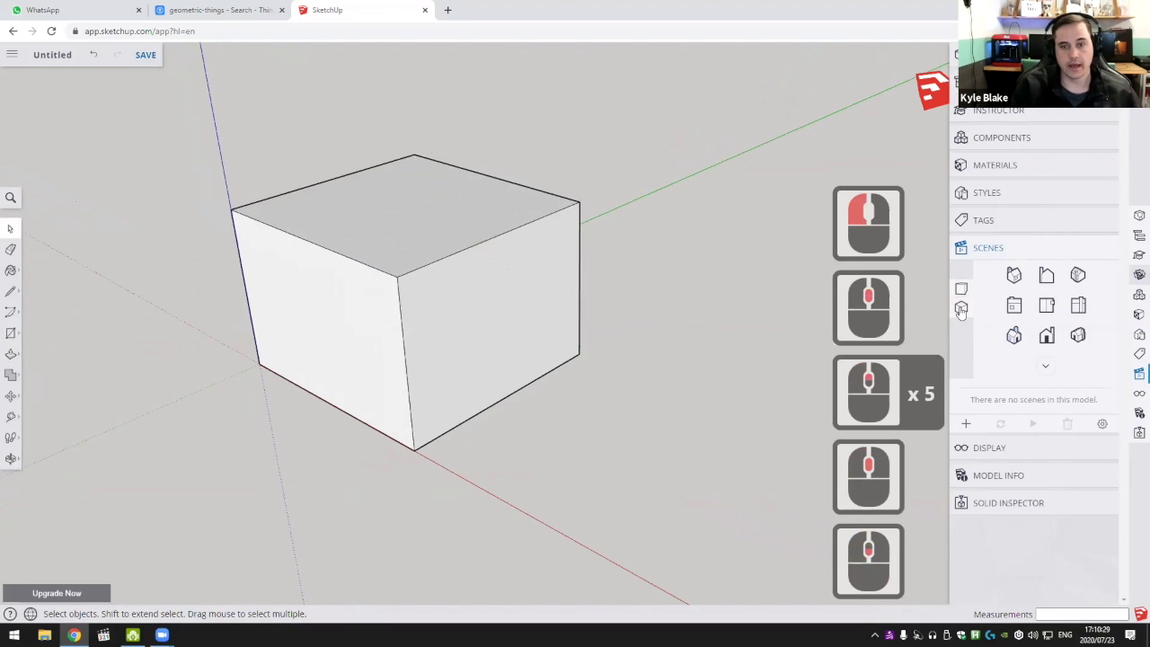
{"action": "left_click", "coordinate": [962, 310]}
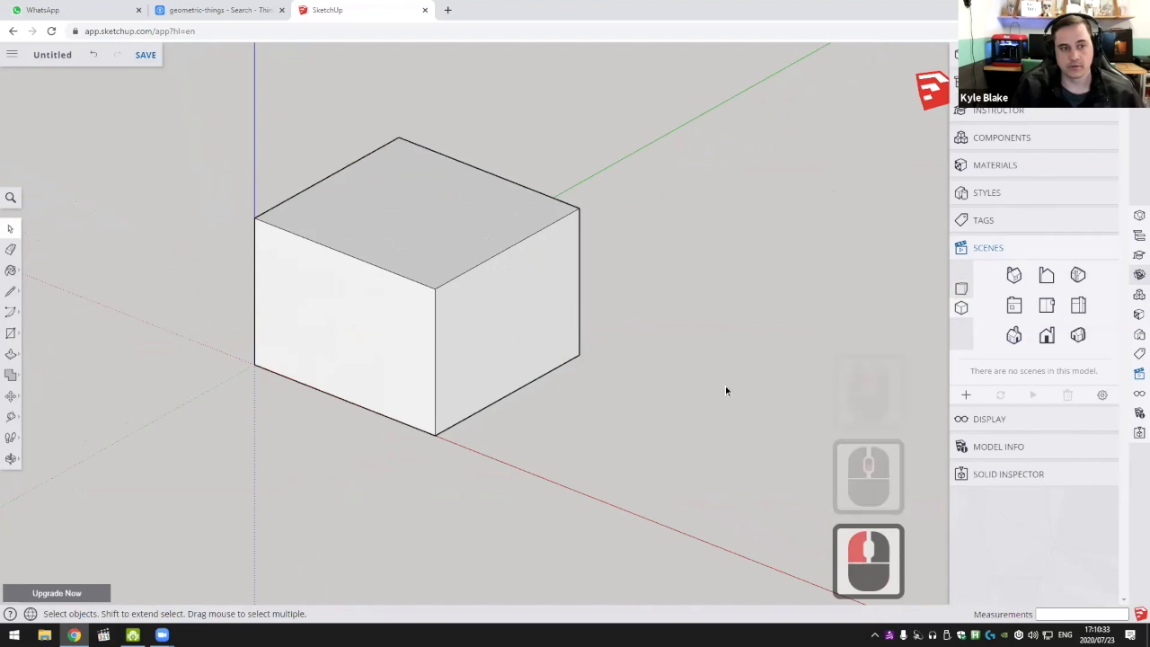
{"action": "left_click", "coordinate": [962, 305]}
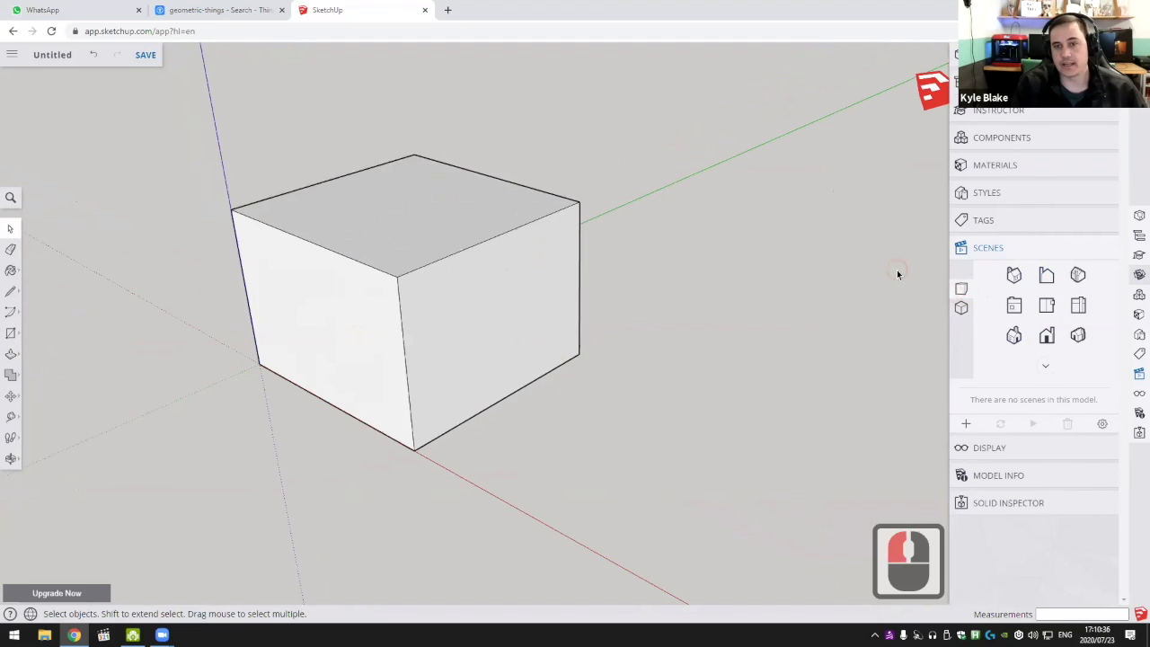
Look at the box through the standard views in Scenes one after another, and return to an angled view from the front
{"action": "left_click", "coordinate": [1013, 277]}
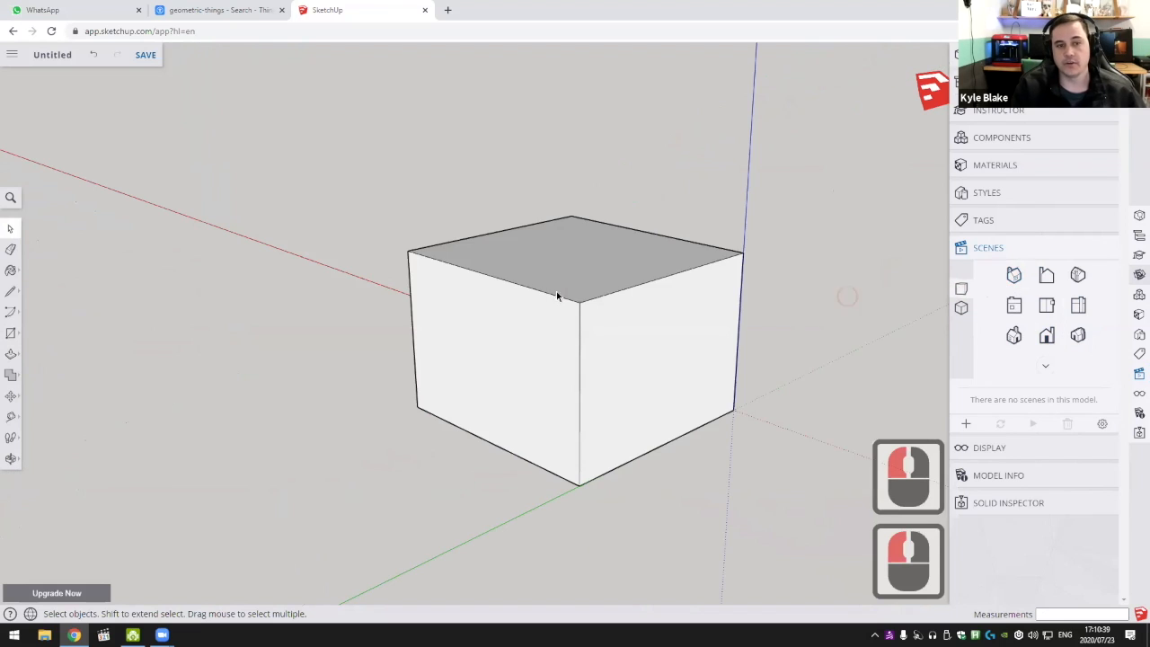
{"action": "left_click", "coordinate": [1045, 278]}
{"action": "left_click", "coordinate": [1078, 275]}
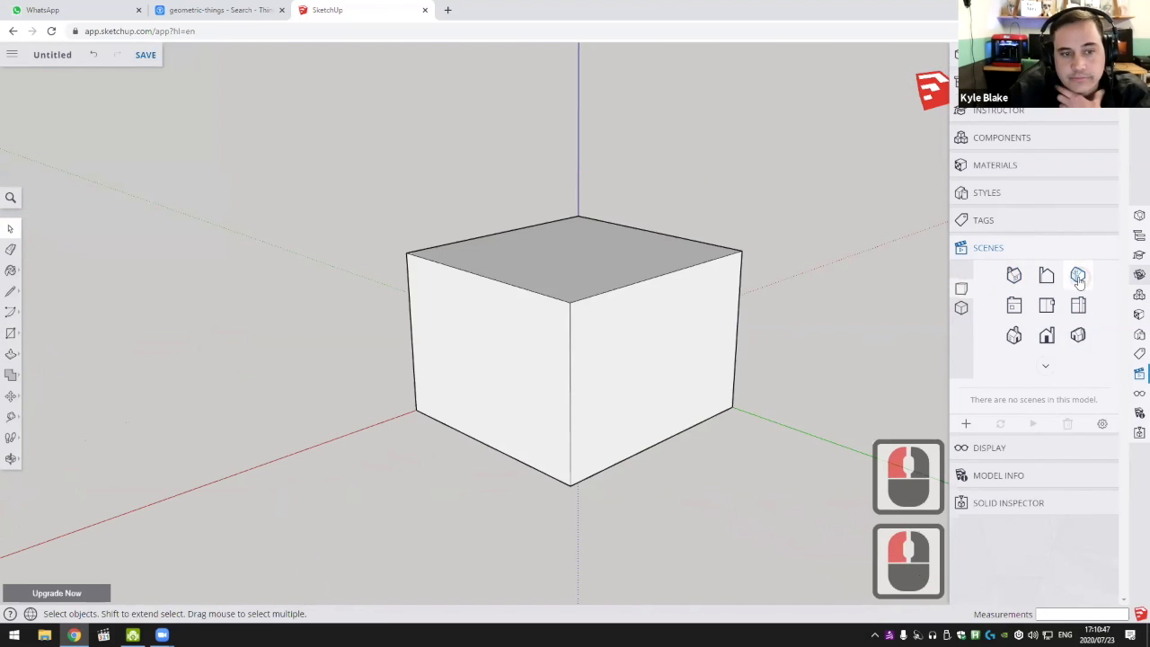
{"action": "left_click", "coordinate": [1012, 308]}
{"action": "left_click", "coordinate": [1081, 313]}
{"action": "left_click", "coordinate": [1081, 316]}
{"action": "left_click", "coordinate": [1081, 341]}
{"action": "left_click", "coordinate": [1047, 340]}
{"action": "left_click", "coordinate": [1012, 339]}
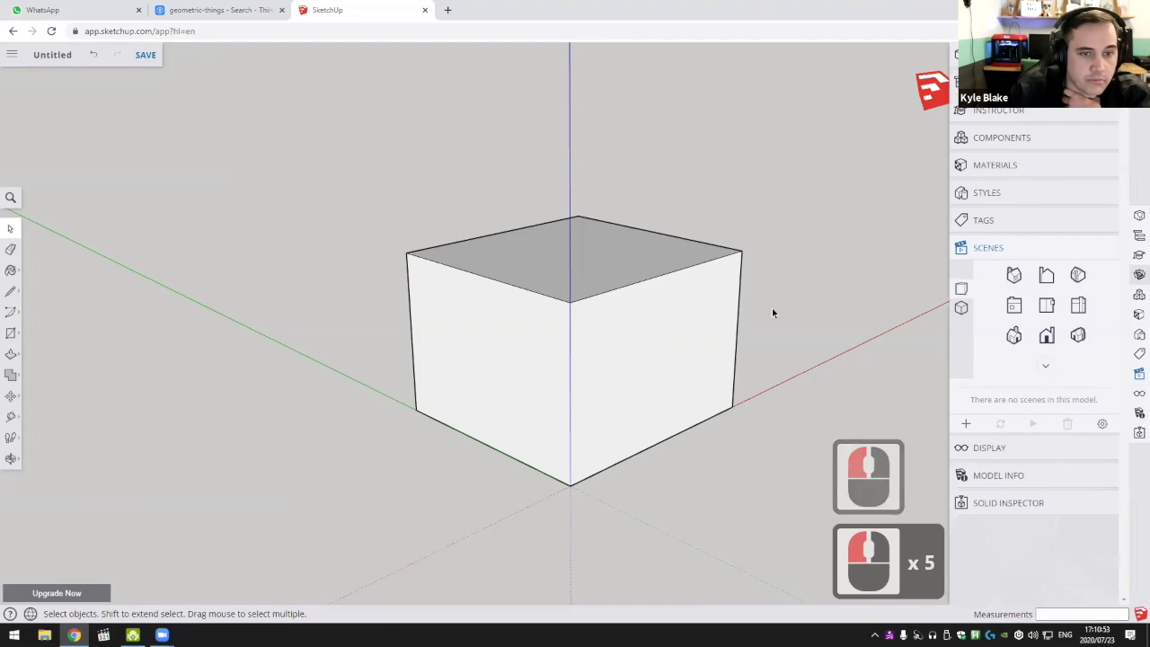
{"action": "middle_click_drag", "start_coordinate": [779, 310], "coordinate": [544, 318]}
{"action": "middle_click_drag", "start_coordinate": [545, 318], "coordinate": [715, 345], "text": "shift"}
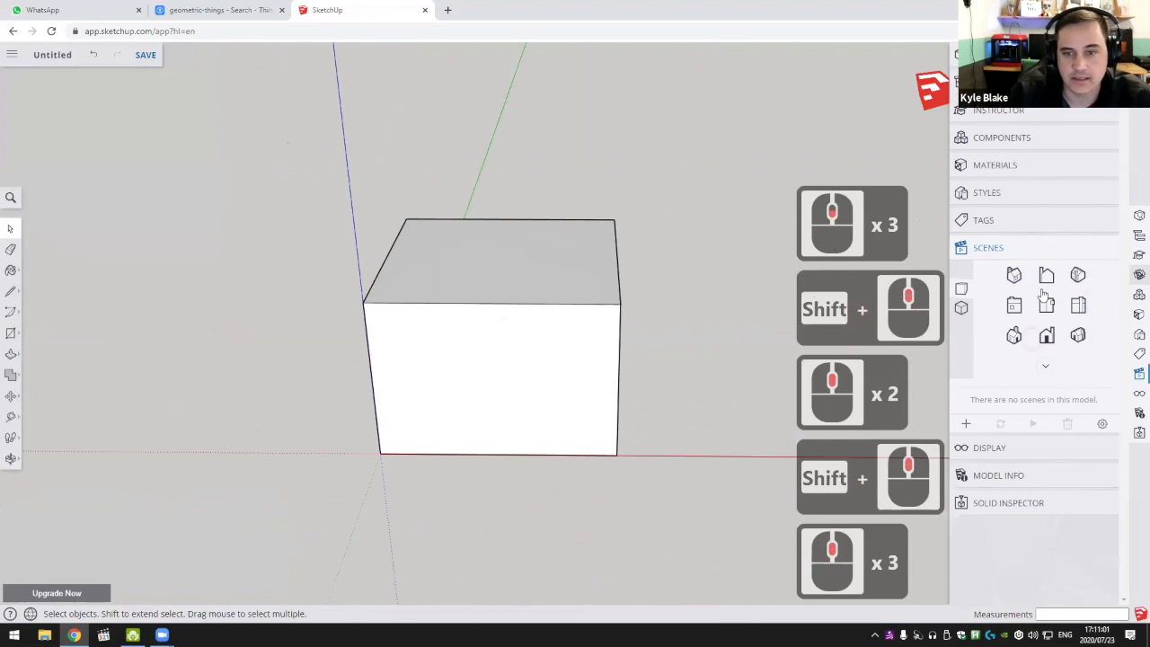
Expand the Display section and hide the box's top face
{"action": "left_click", "coordinate": [989, 448]}
{"action": "scroll", "coordinate": [1022, 341], "scroll_direction": "down", "scroll_amount": 5}
{"action": "mouse_move", "coordinate": [503, 289]}
{"action": "middle_mouse_down"}
{"action": "mouse_move", "coordinate": [513, 284]}
{"action": "mouse_move", "coordinate": [367, 243]}
{"action": "mouse_move", "coordinate": [569, 265]}
{"action": "mouse_move", "coordinate": [488, 272]}
{"action": "middle_mouse_up"}
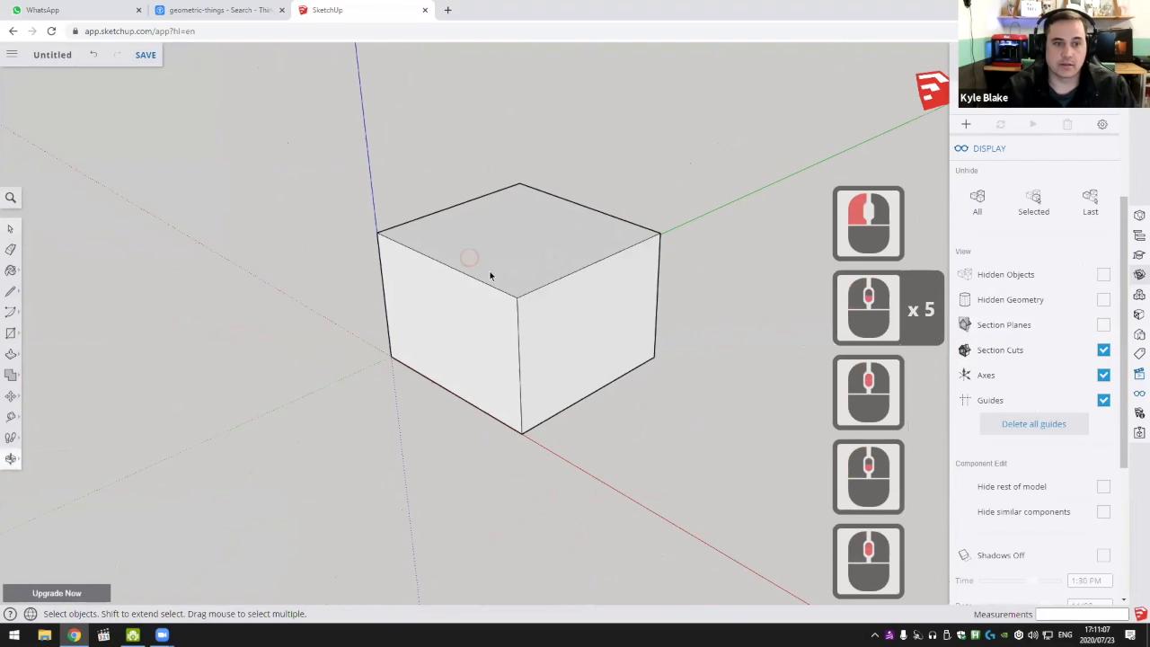
{"action": "middle_click_drag", "start_coordinate": [564, 221], "coordinate": [588, 247]}
{"action": "scroll", "coordinate": [586, 225], "scroll_direction": "down", "scroll_amount": 3}
{"action": "middle_click_drag", "start_coordinate": [580, 238], "coordinate": [591, 265]}
{"action": "left_click", "coordinate": [529, 247]}
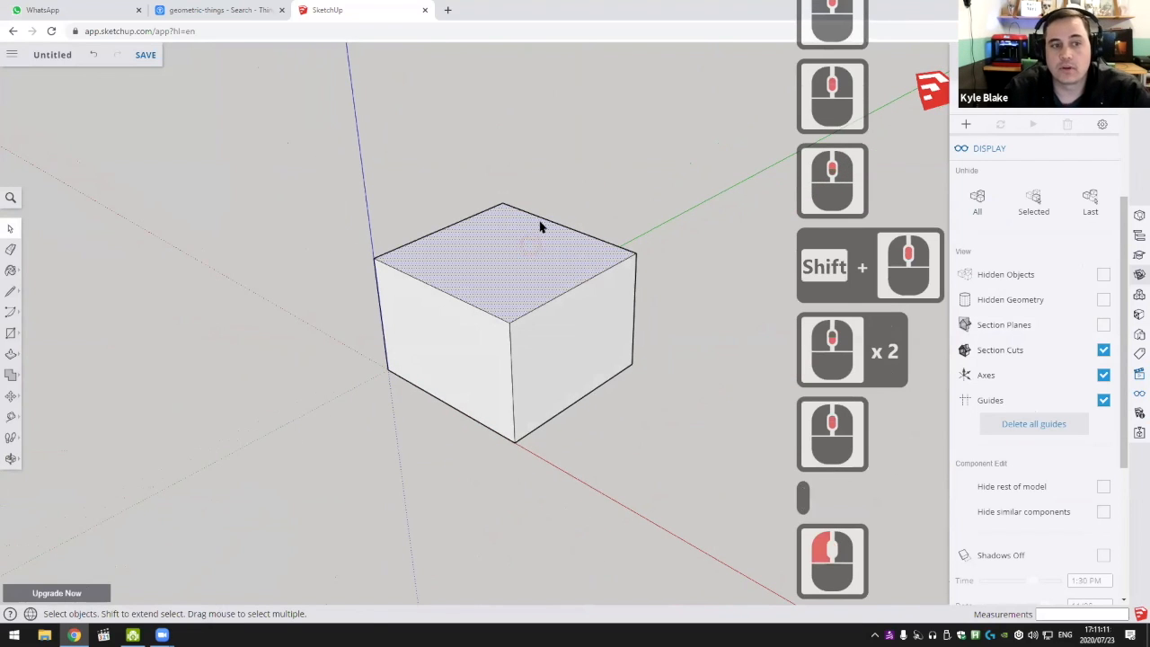
{"action": "right_click", "coordinate": [519, 257]}
{"action": "left_click", "coordinate": [572, 325]}
{"action": "middle_click_drag", "start_coordinate": [580, 235], "coordinate": [588, 390]}
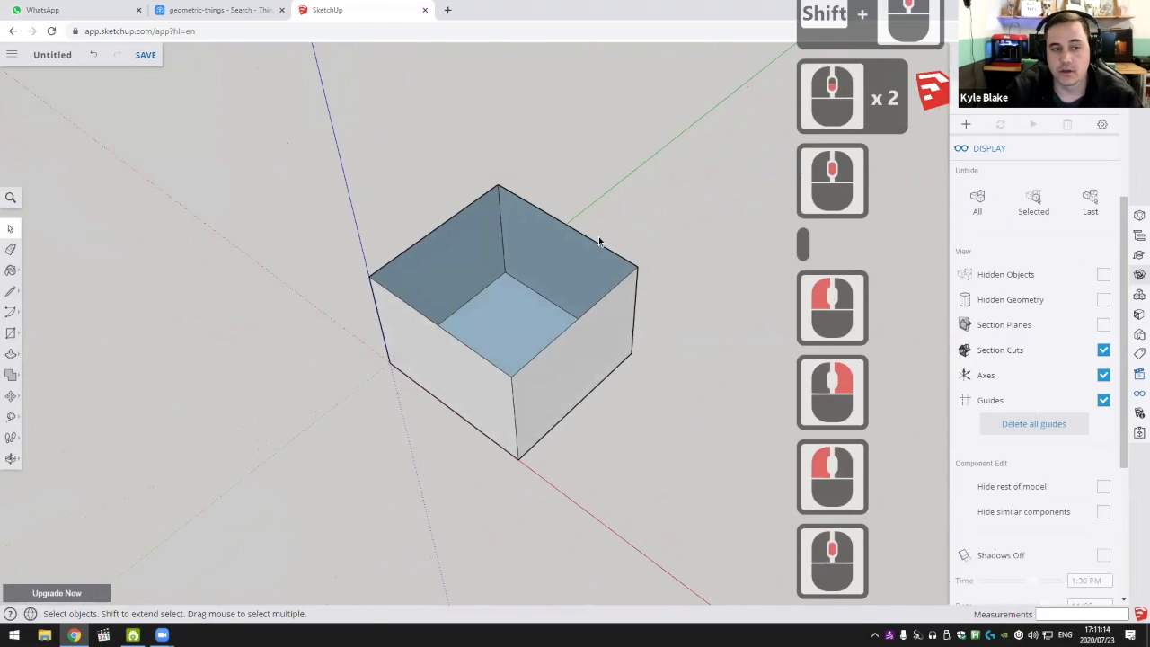
Enable the display of hidden objects and hidden geometry
{"action": "left_click", "coordinate": [1103, 274]}
{"action": "mouse_move", "coordinate": [624, 365]}
{"action": "middle_mouse_down"}
{"action": "mouse_move", "coordinate": [671, 326]}
{"action": "mouse_move", "coordinate": [780, 321]}
{"action": "mouse_move", "coordinate": [534, 246]}
{"action": "middle_mouse_up"}
{"action": "left_click", "coordinate": [1104, 299]}
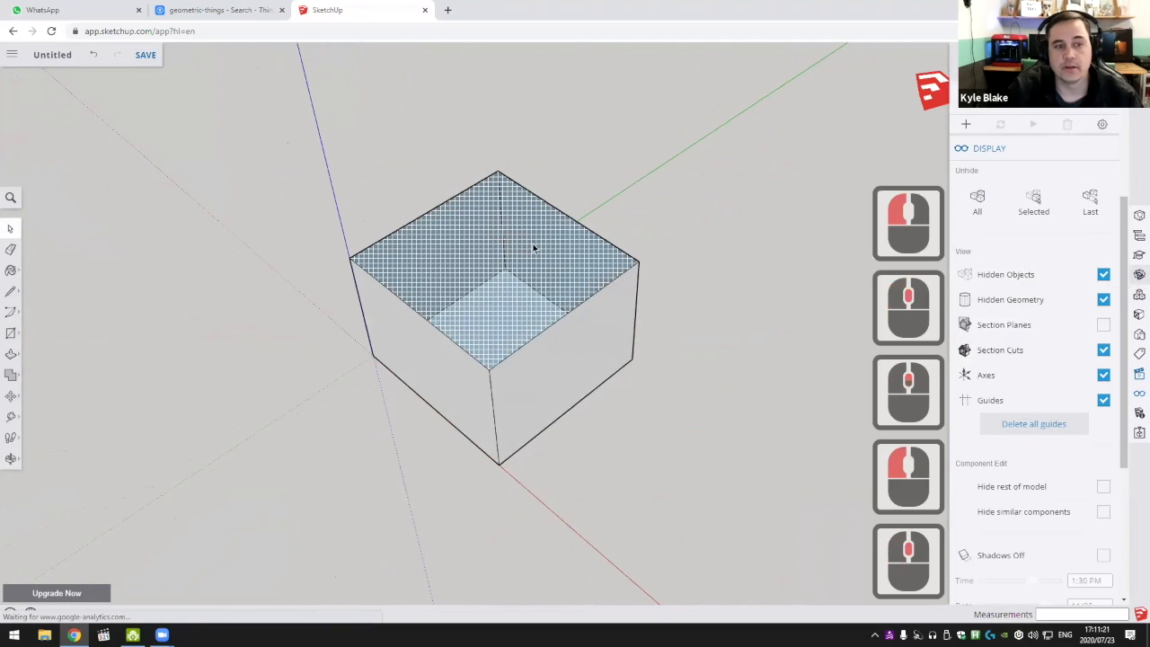
Unhide the box's top face and clear the selection
{"action": "left_click", "coordinate": [462, 232]}
{"action": "right_click", "coordinate": [462, 232]}
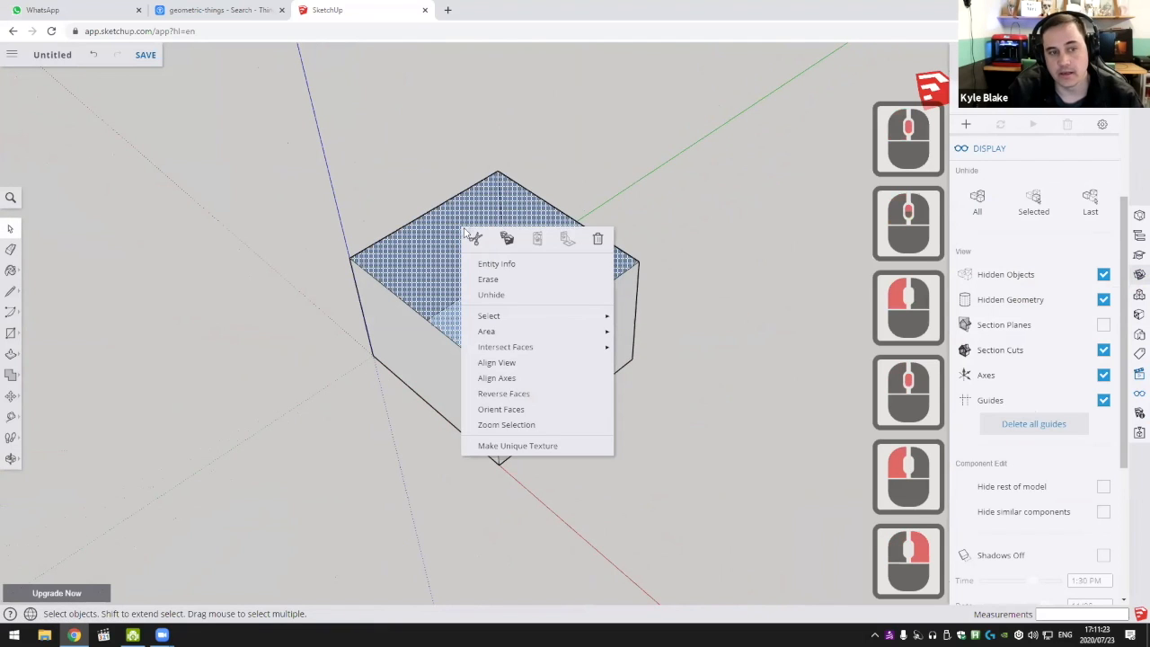
{"action": "left_click", "coordinate": [517, 295]}
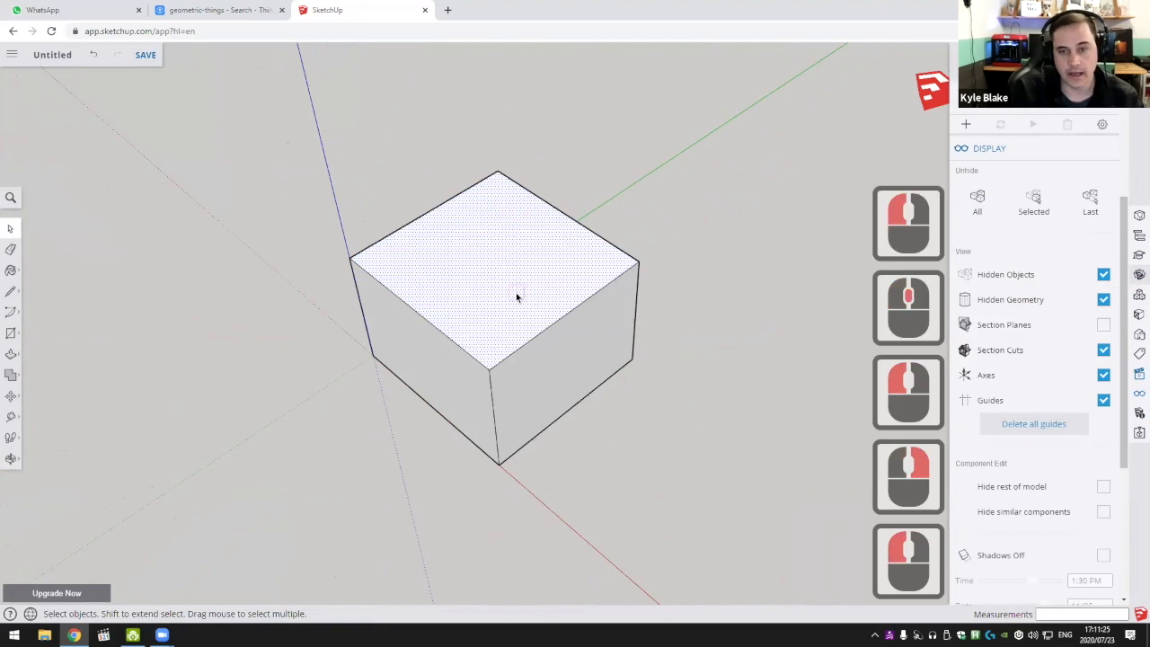
{"action": "middle_click_drag", "start_coordinate": [767, 288], "coordinate": [697, 338]}
{"action": "left_click", "coordinate": [683, 310]}
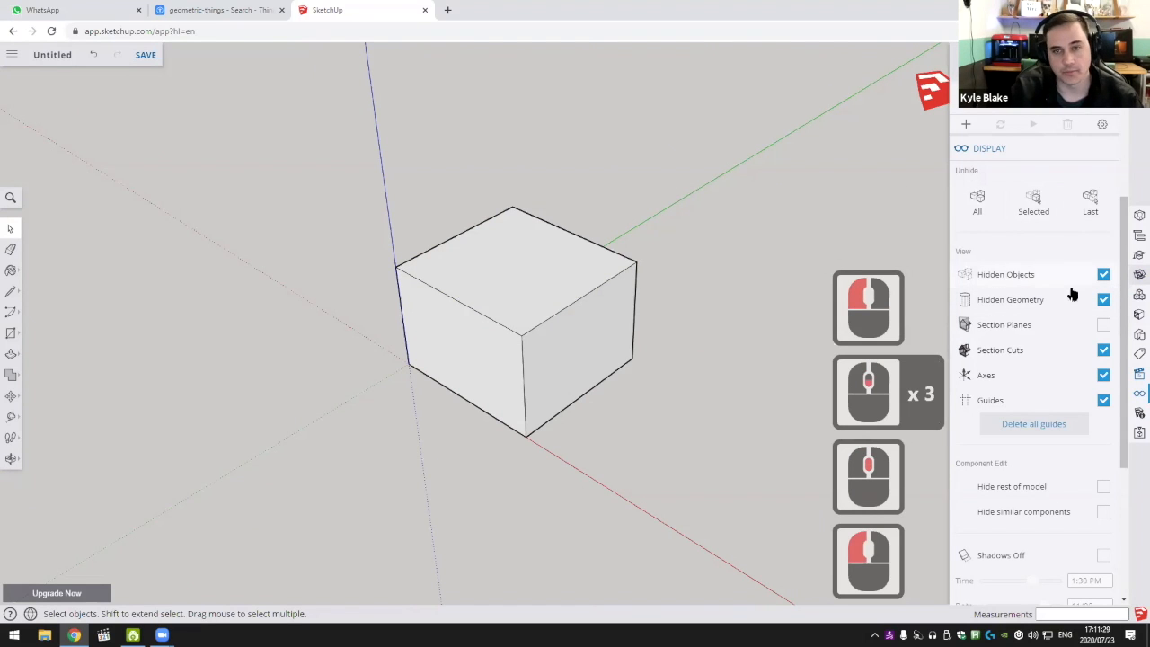
Hide the box's top face and its two front side faces together
{"action": "left_click", "coordinate": [511, 258]}
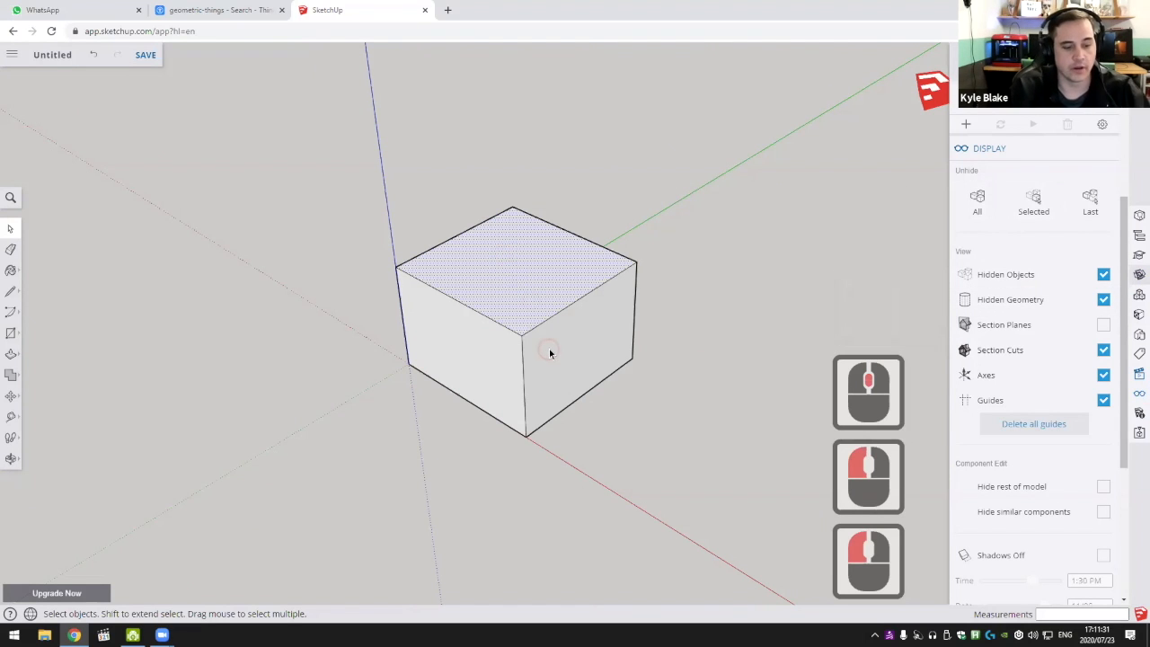
{"action": "left_click", "coordinate": [546, 352], "text": "ctrl"}
{"action": "left_click", "coordinate": [508, 346], "text": "ctrl"}
{"action": "right_click", "coordinate": [509, 352]}
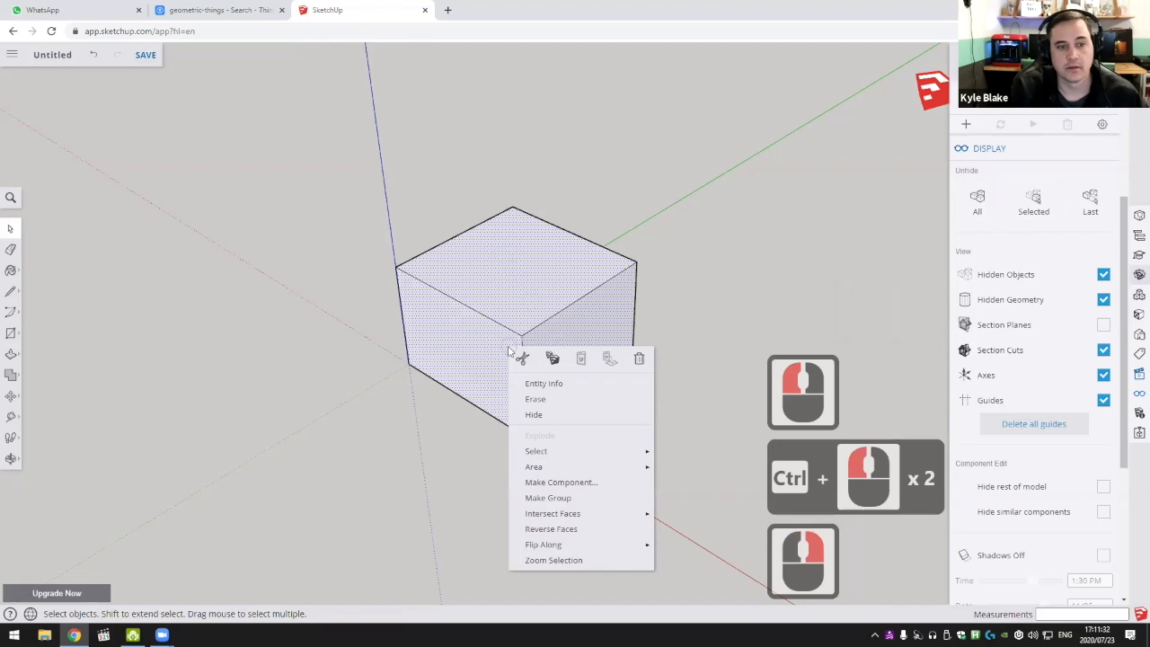
{"action": "left_click", "coordinate": [549, 411]}
Unhide all hidden faces, and apply Unhide Selected to the box's right side face
{"action": "left_click", "coordinate": [978, 213]}
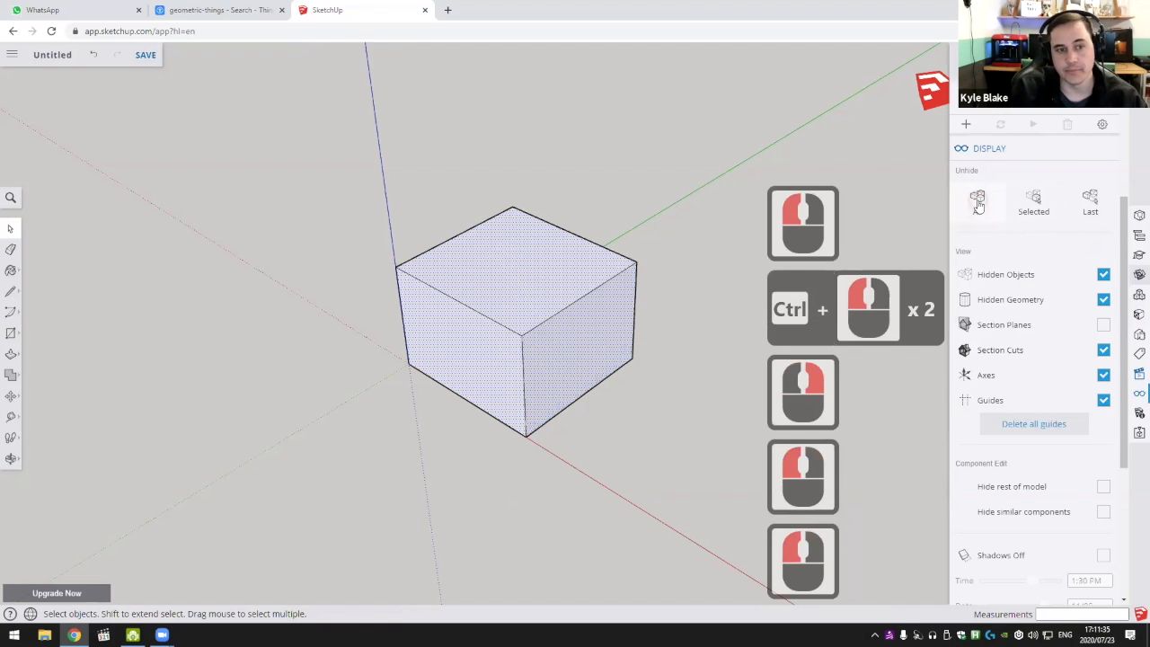
{"action": "left_click", "coordinate": [568, 353]}
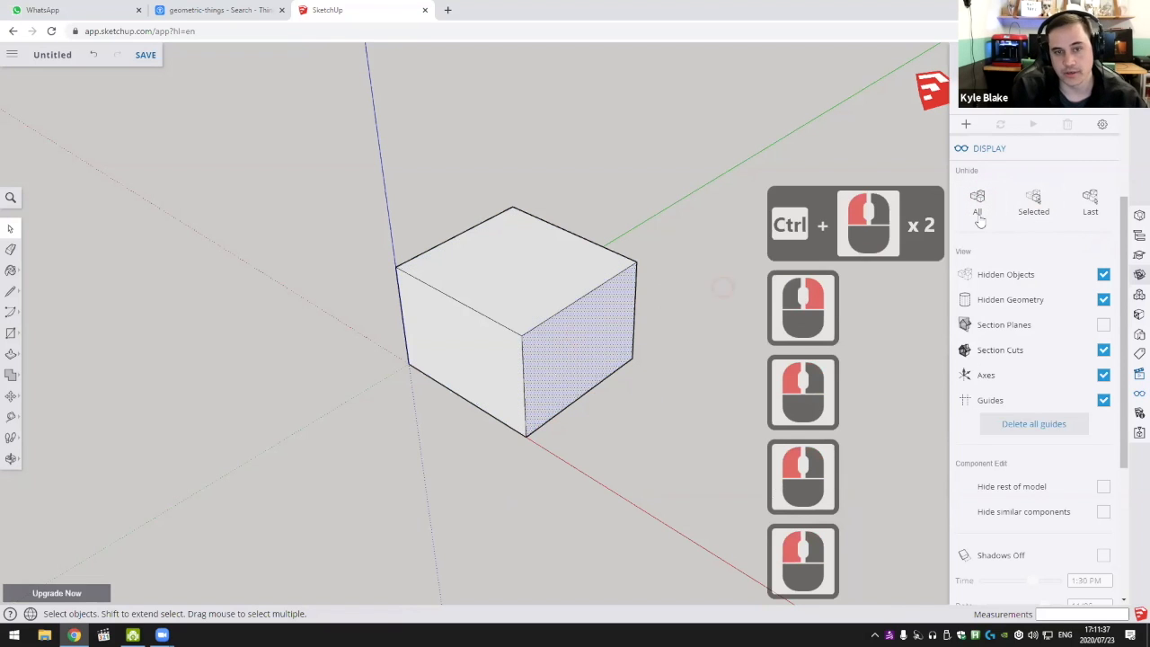
{"action": "left_click", "coordinate": [1042, 203]}
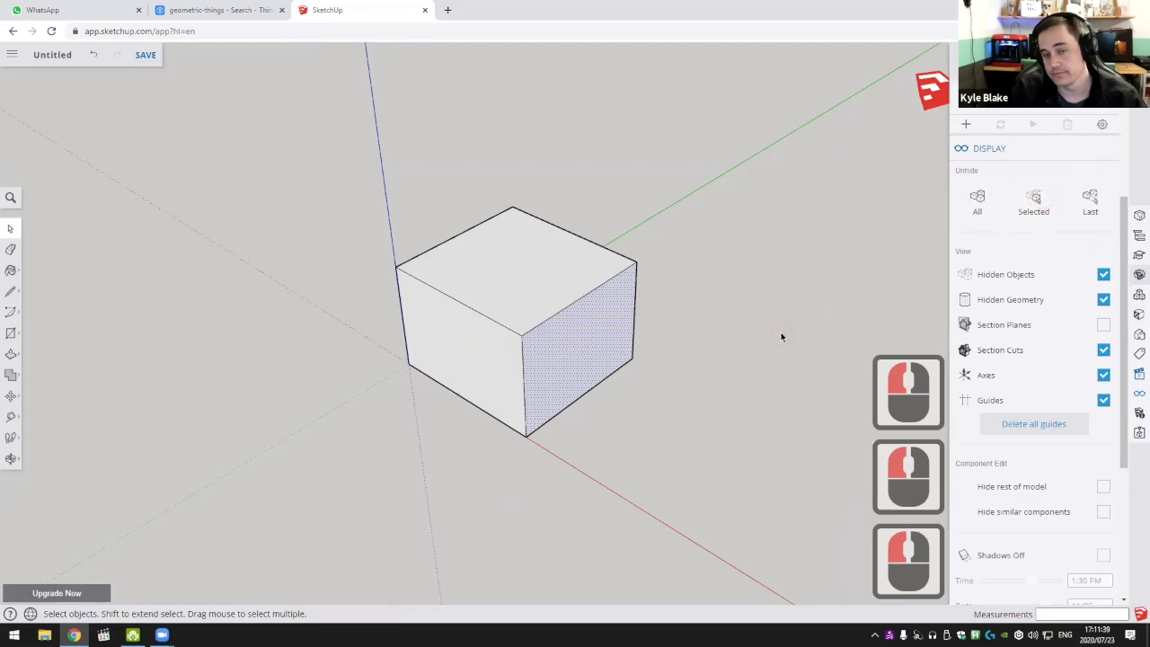
Replace the Display and Scenes sections with Model Info, and set the length units' precision to 0.00
{"action": "scroll", "coordinate": [1028, 373], "scroll_direction": "down", "scroll_amount": 2}
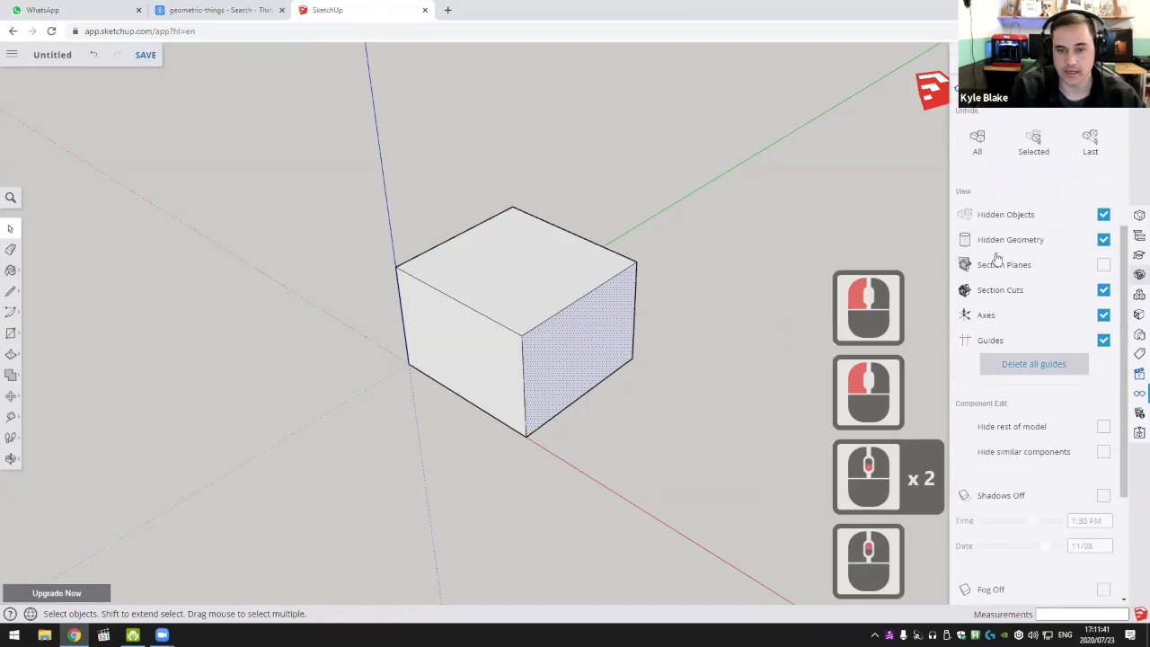
{"action": "left_click", "coordinate": [1013, 155]}
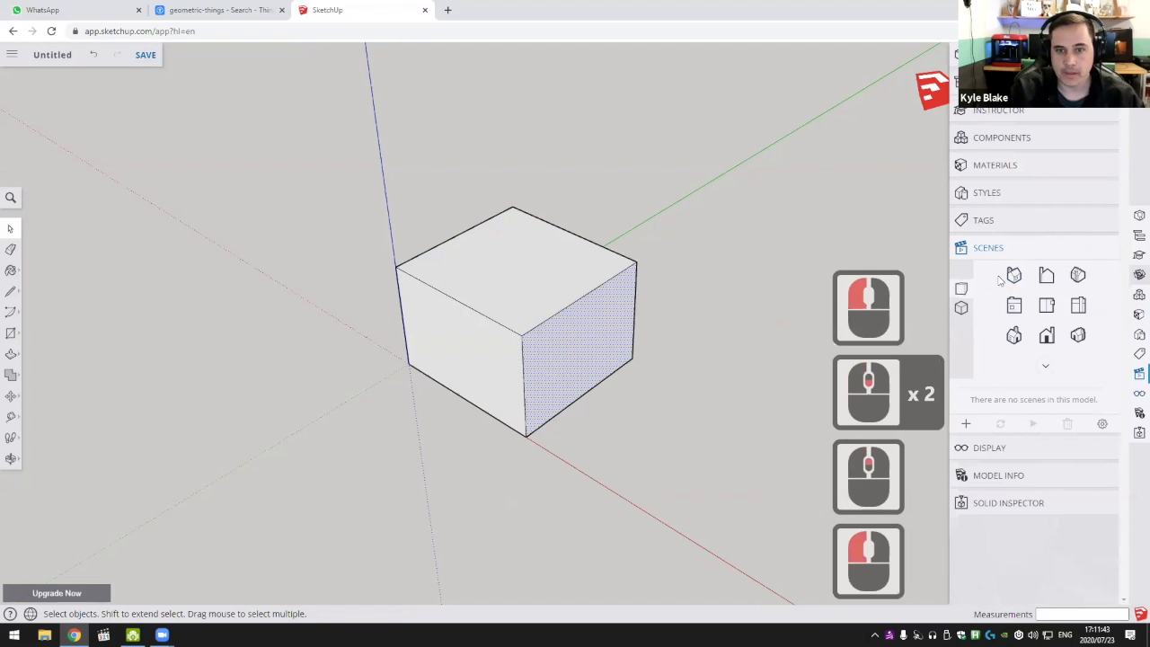
{"action": "left_click", "coordinate": [991, 250]}
{"action": "left_click", "coordinate": [994, 301]}
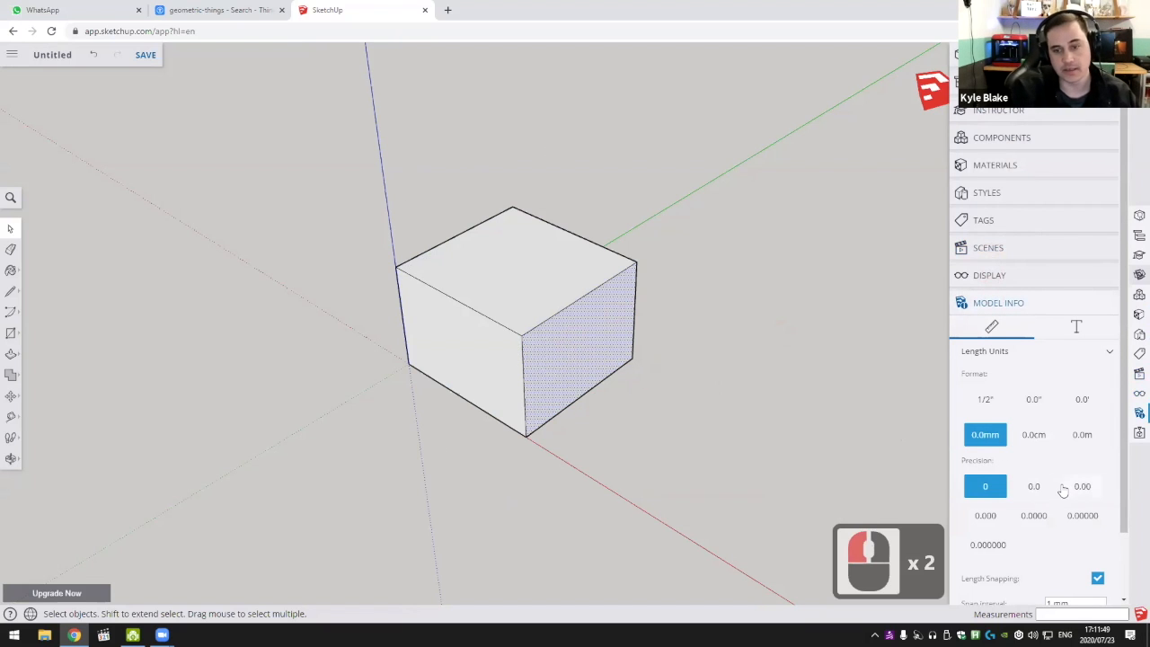
{"action": "scroll", "coordinate": [1062, 489], "scroll_direction": "down", "scroll_amount": 1}
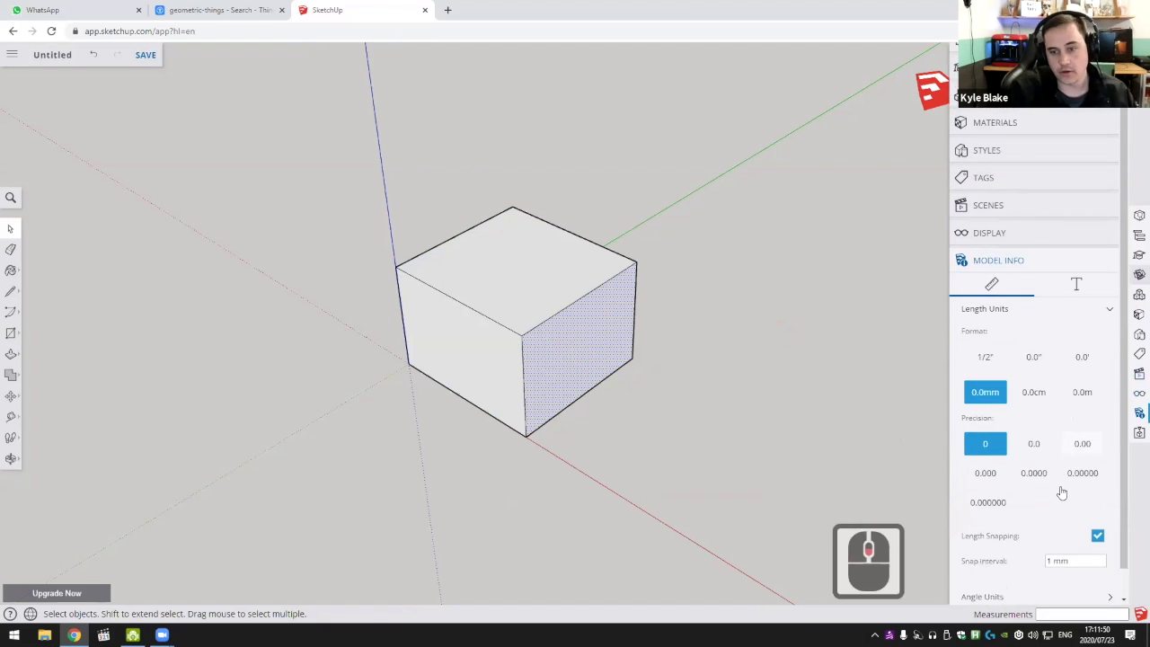
{"action": "left_click", "coordinate": [1084, 430]}
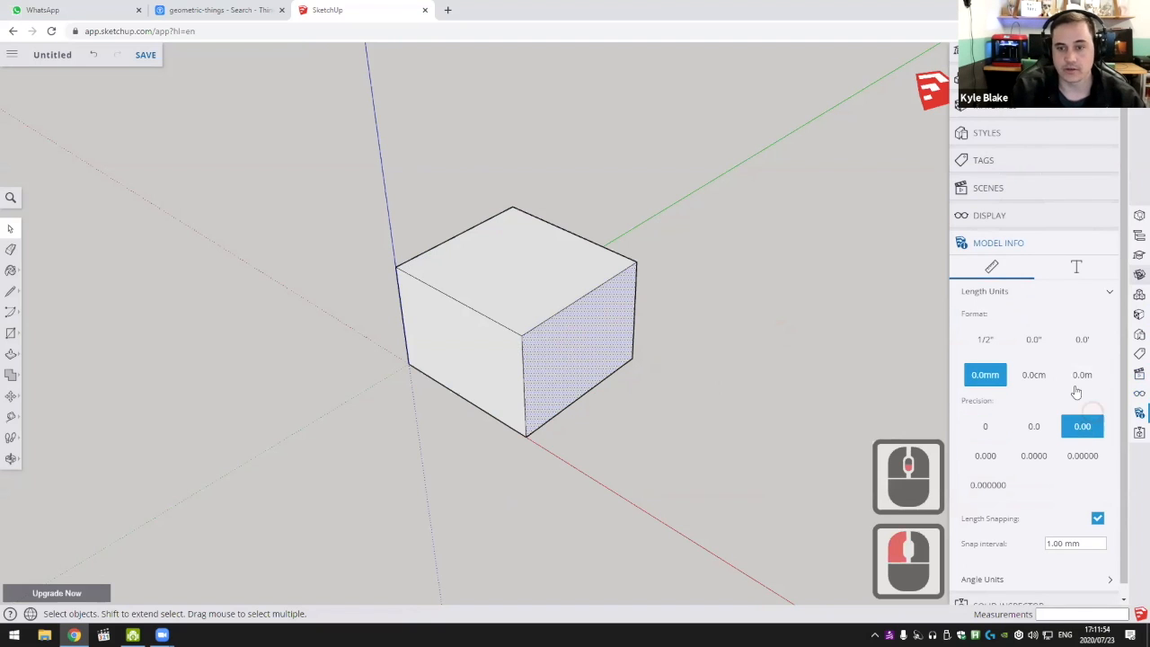
Set the length snap interval to 0.50 mm
{"action": "left_click", "coordinate": [1049, 545]}
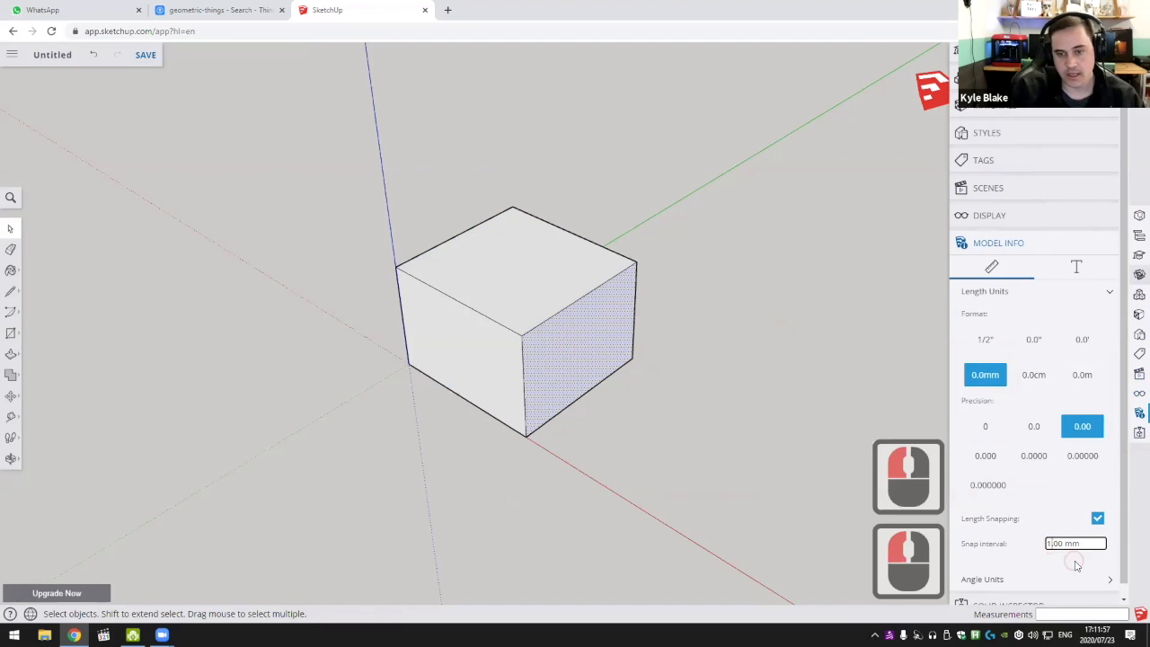
{"action": "key", "text": "BackSpace"}
{"action": "type", "text": "0"}
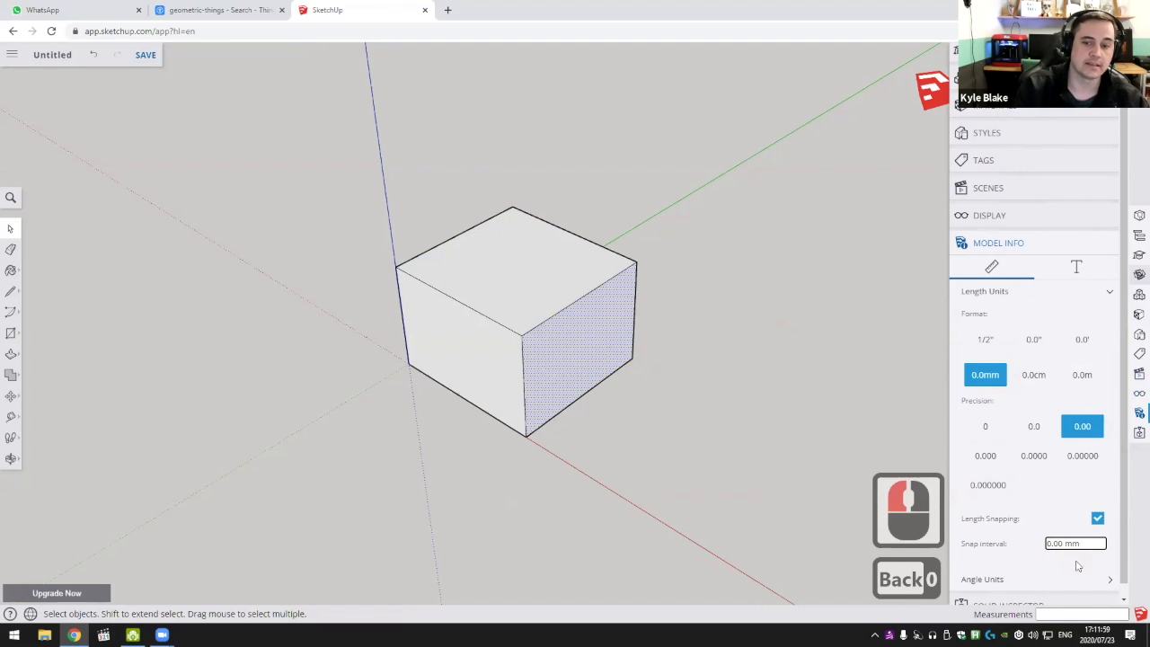
{"action": "left_click", "coordinate": [1117, 564]}
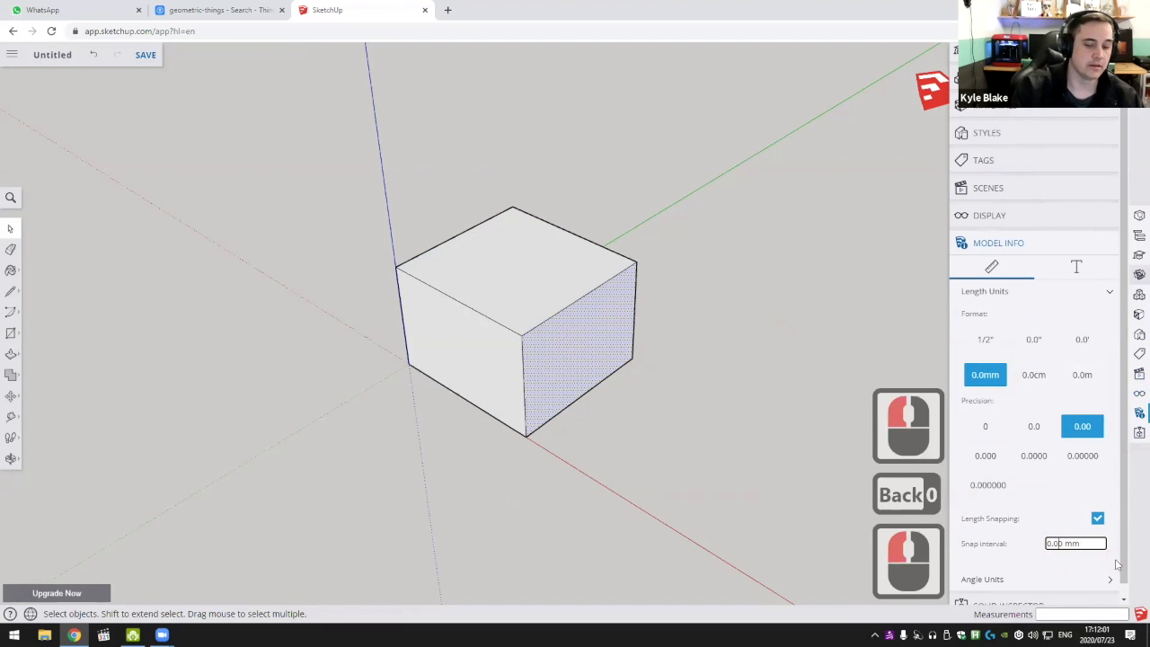
{"action": "key", "text": "BackSpace"}
{"action": "type", "text": "5"}
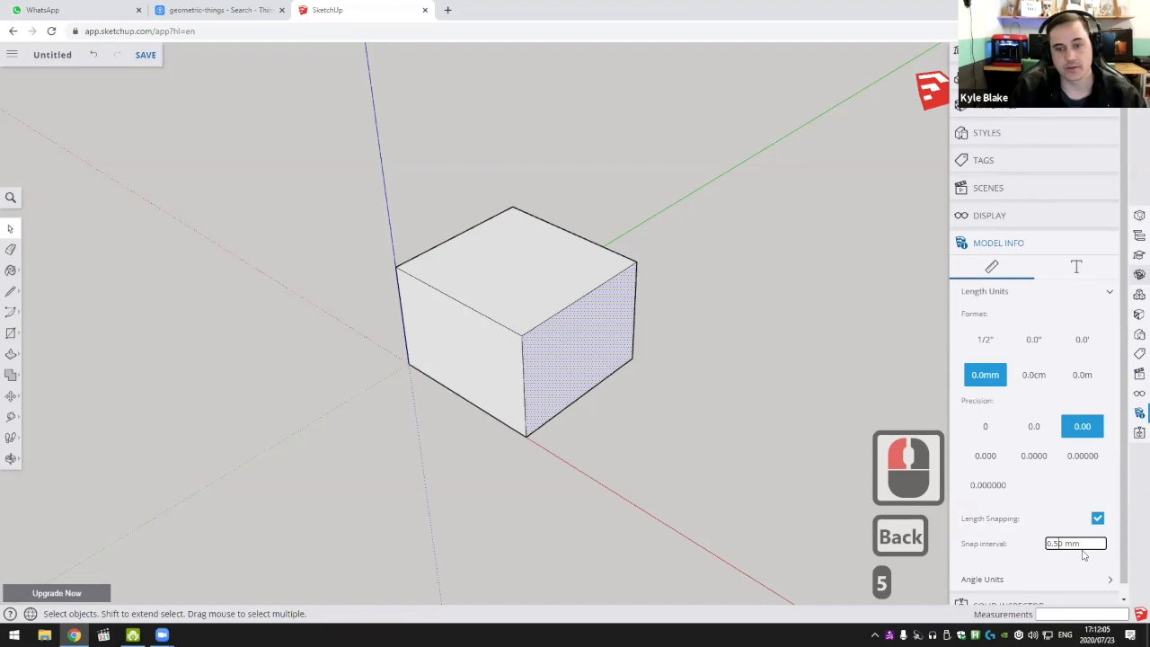
Start a trial line alongside the red axis to check the length snapping, and abandon it
{"action": "left_click", "coordinate": [11, 291]}
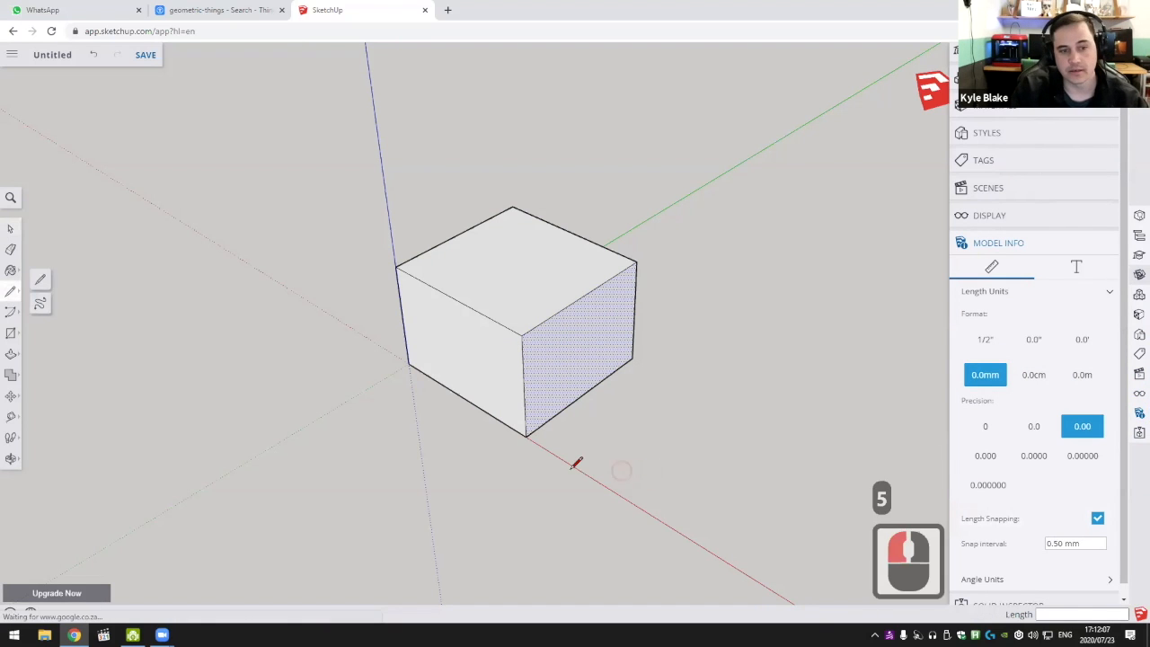
{"action": "left_click", "coordinate": [581, 462]}
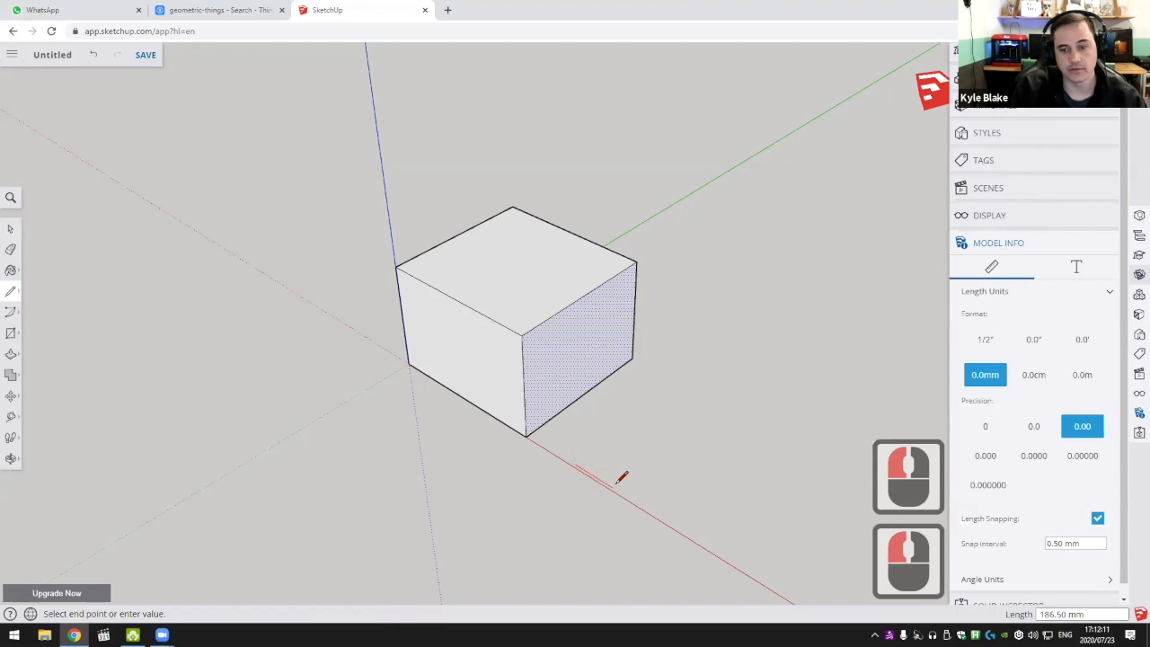
{"action": "scroll", "coordinate": [627, 485], "scroll_direction": "up", "scroll_amount": 6}
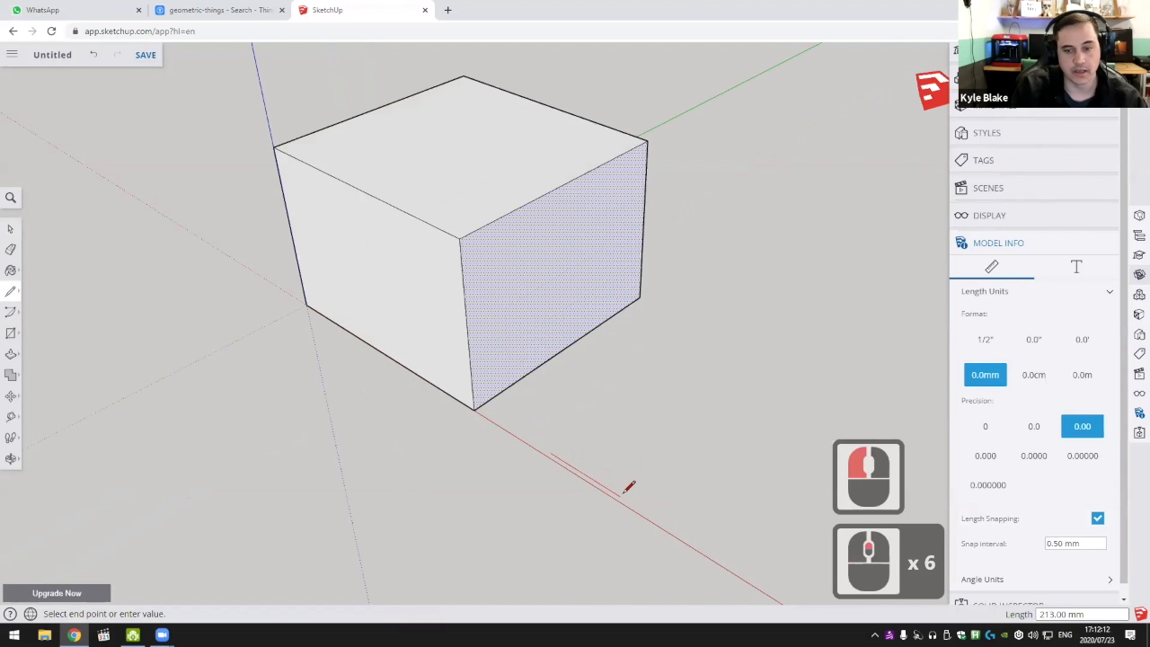
{"action": "scroll", "coordinate": [629, 486], "scroll_direction": "up", "scroll_amount": 10}
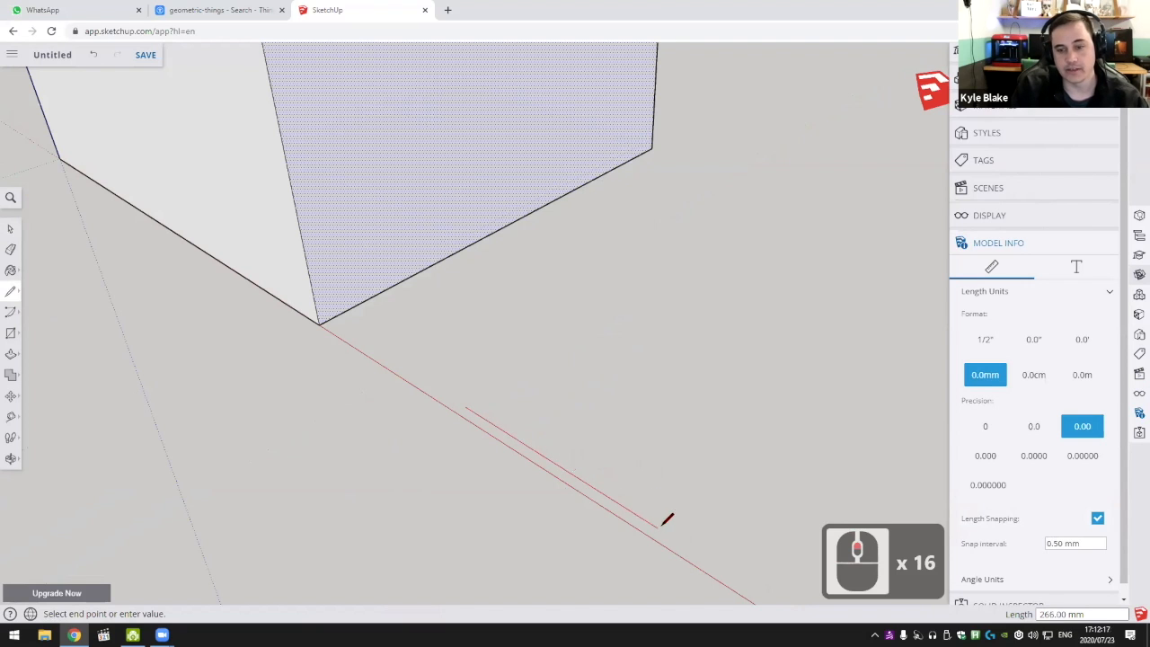
{"action": "scroll", "coordinate": [673, 529], "scroll_direction": "down", "scroll_amount": 4}
{"action": "left_click", "coordinate": [10, 231]}
{"action": "scroll", "coordinate": [641, 454], "scroll_direction": "down", "scroll_amount": 2}
{"action": "middle_click", "coordinate": [641, 455]}
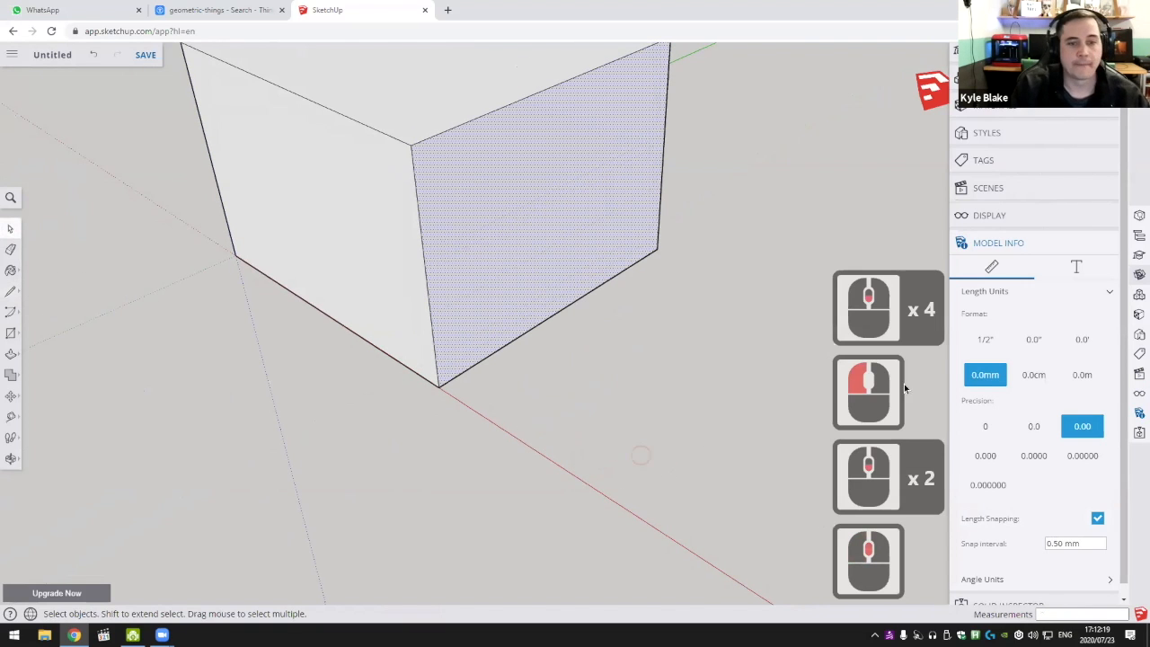
Examine the precision and snapping options under Angle Units in Model Info, and collapse them
{"action": "scroll", "coordinate": [1012, 445], "scroll_direction": "down", "scroll_amount": 5}
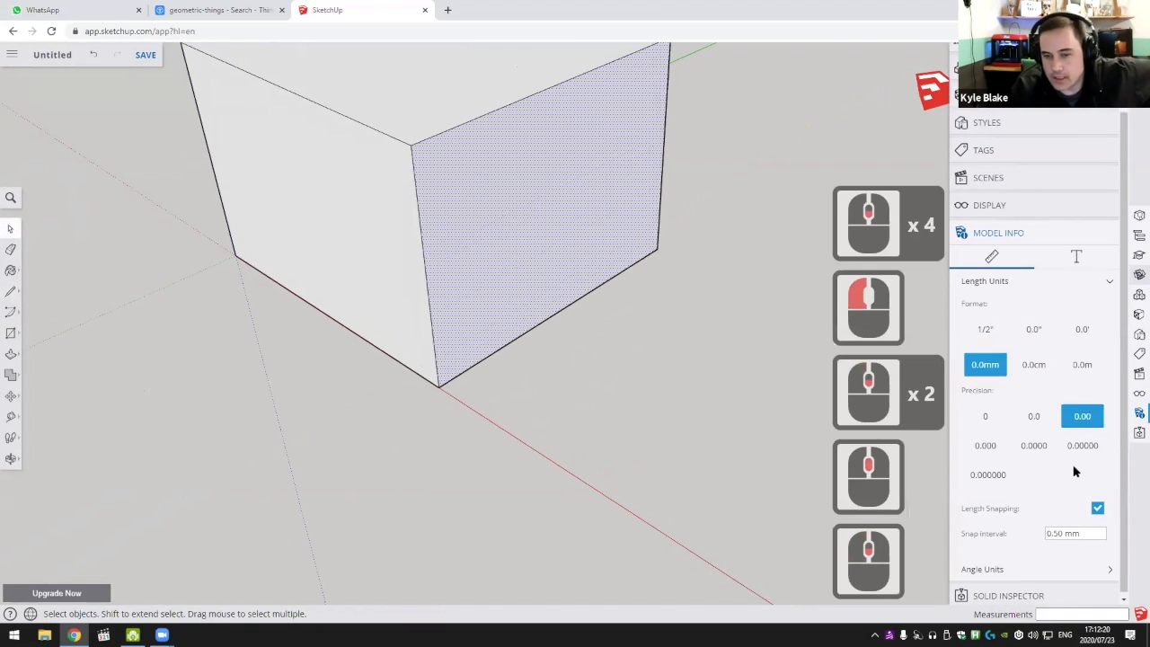
{"action": "left_click", "coordinate": [1003, 569]}
{"action": "scroll", "coordinate": [999, 503], "scroll_direction": "down", "scroll_amount": 7}
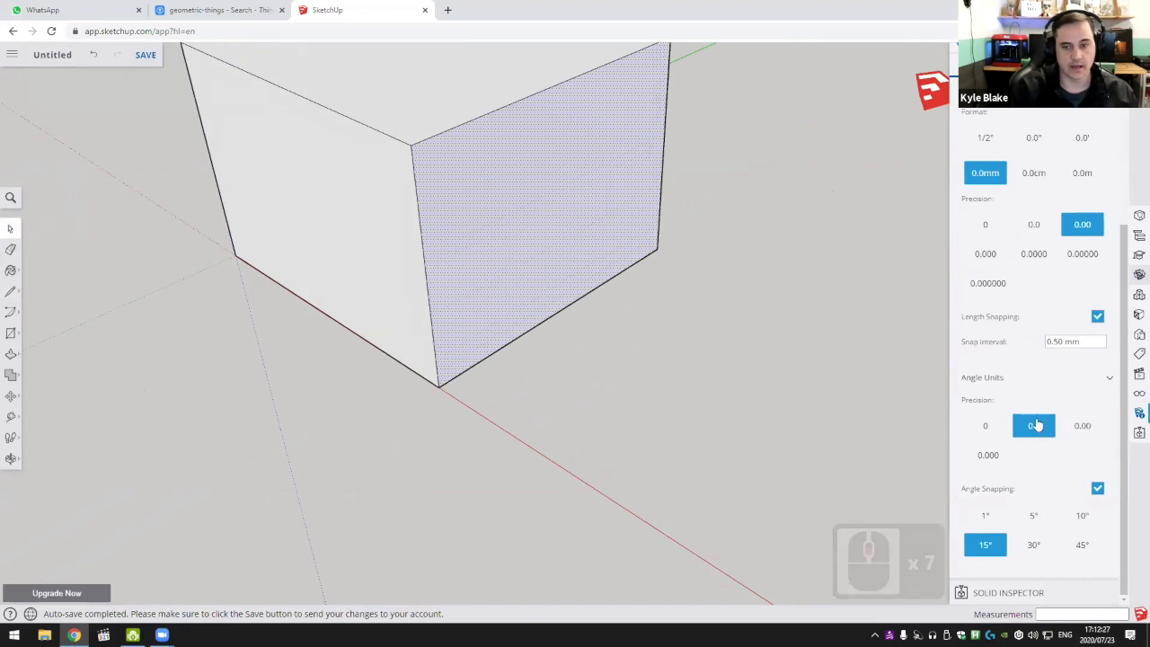
{"action": "left_click", "coordinate": [993, 377]}
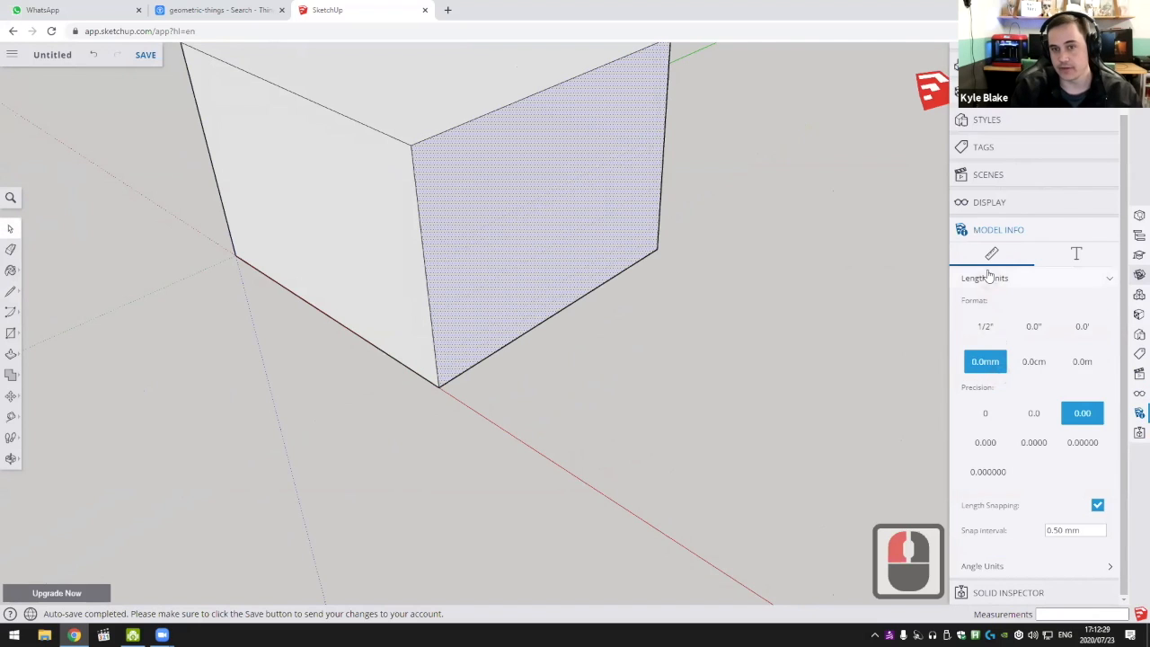
Close Model Info, view the Solid Inspector section's description, and close it again
{"action": "left_click", "coordinate": [990, 234]}
{"action": "left_click", "coordinate": [1009, 330]}
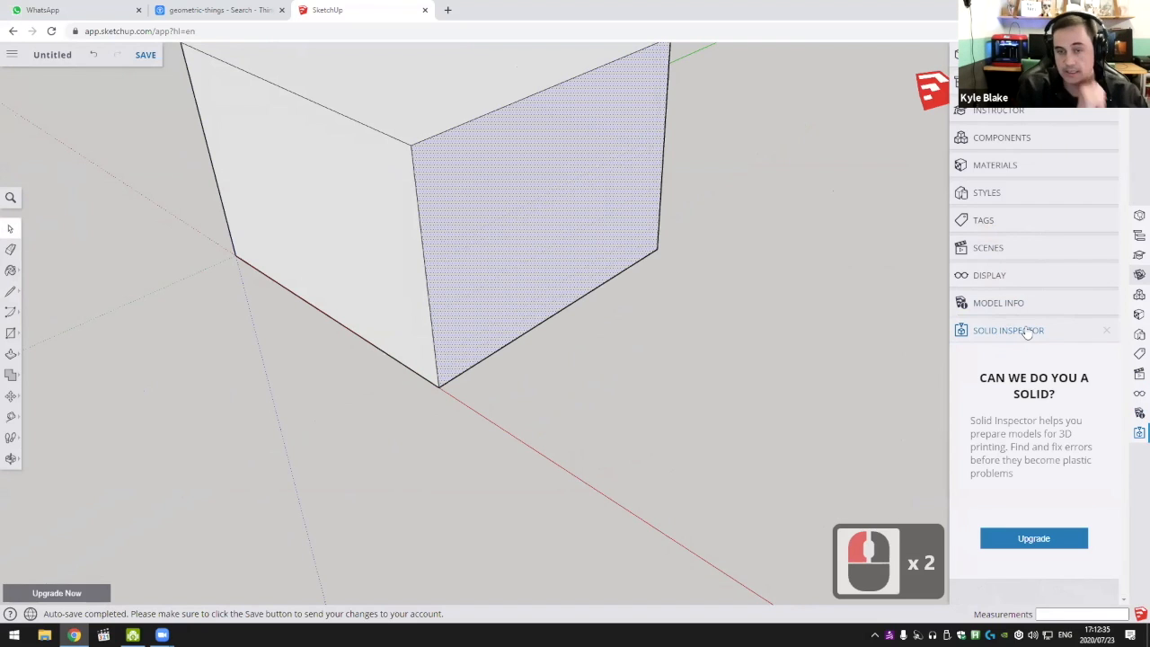
{"action": "scroll", "coordinate": [525, 398], "scroll_direction": "down", "scroll_amount": 9}
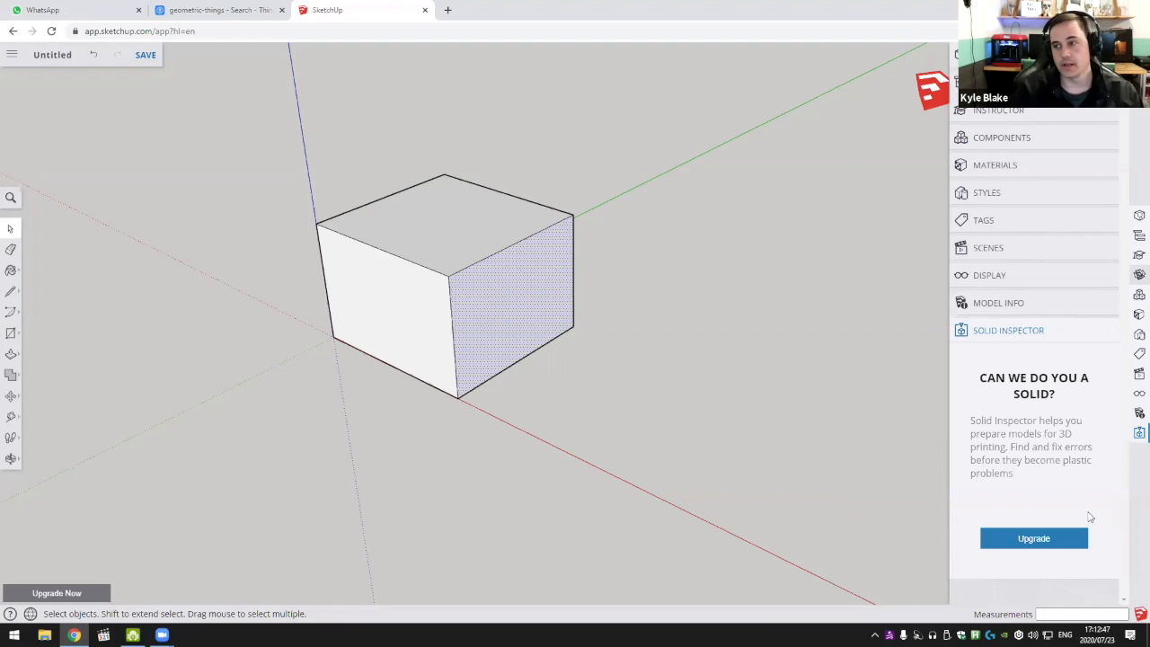
{"action": "left_click", "coordinate": [1015, 327]}
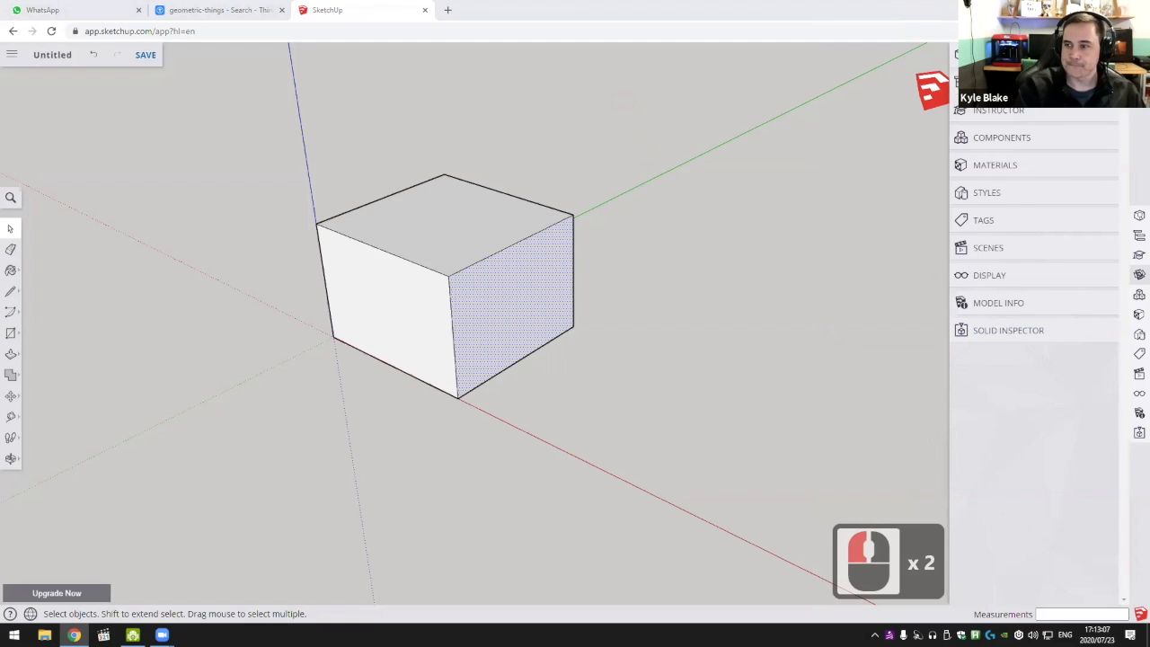
Clear the current selection, and delete the entire box with a selection window around it
{"action": "middle_click_drag", "start_coordinate": [697, 325], "coordinate": [704, 329]}
{"action": "left_click", "coordinate": [705, 329]}
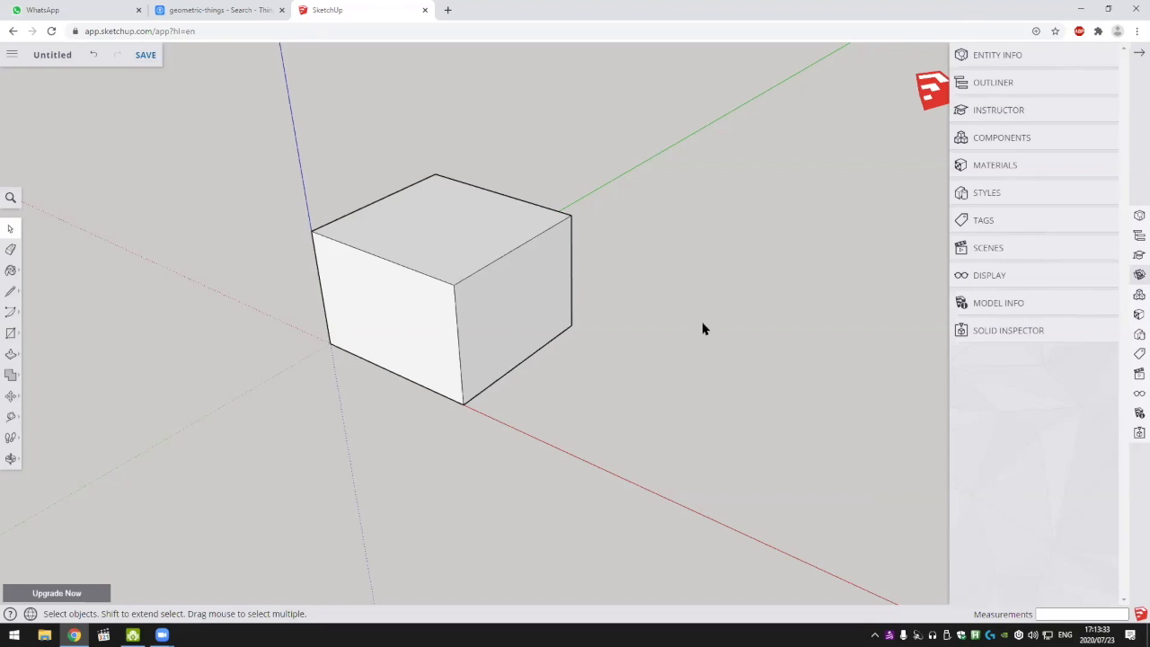
{"action": "scroll", "coordinate": [329, 381], "scroll_direction": "down", "scroll_amount": 4}
{"action": "left_click_drag", "start_coordinate": [269, 172], "coordinate": [626, 488]}
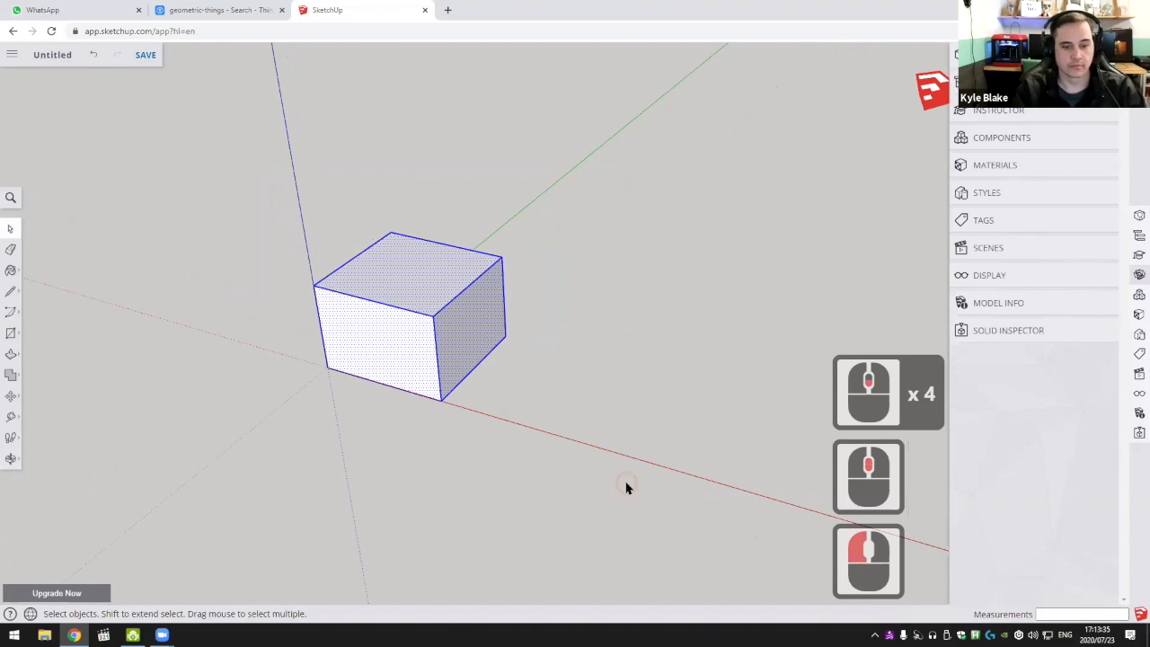
{"action": "key", "text": "Delete"}
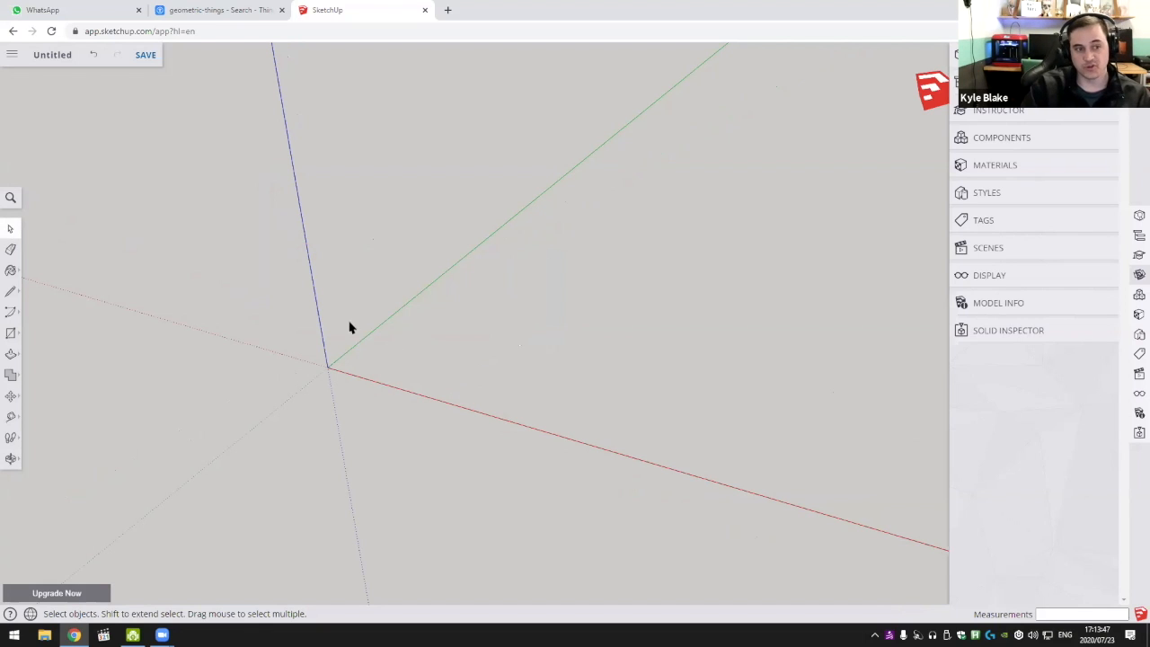
Undo the deletion of the box, and return to the Select tool
{"action": "left_click", "coordinate": [11, 291]}
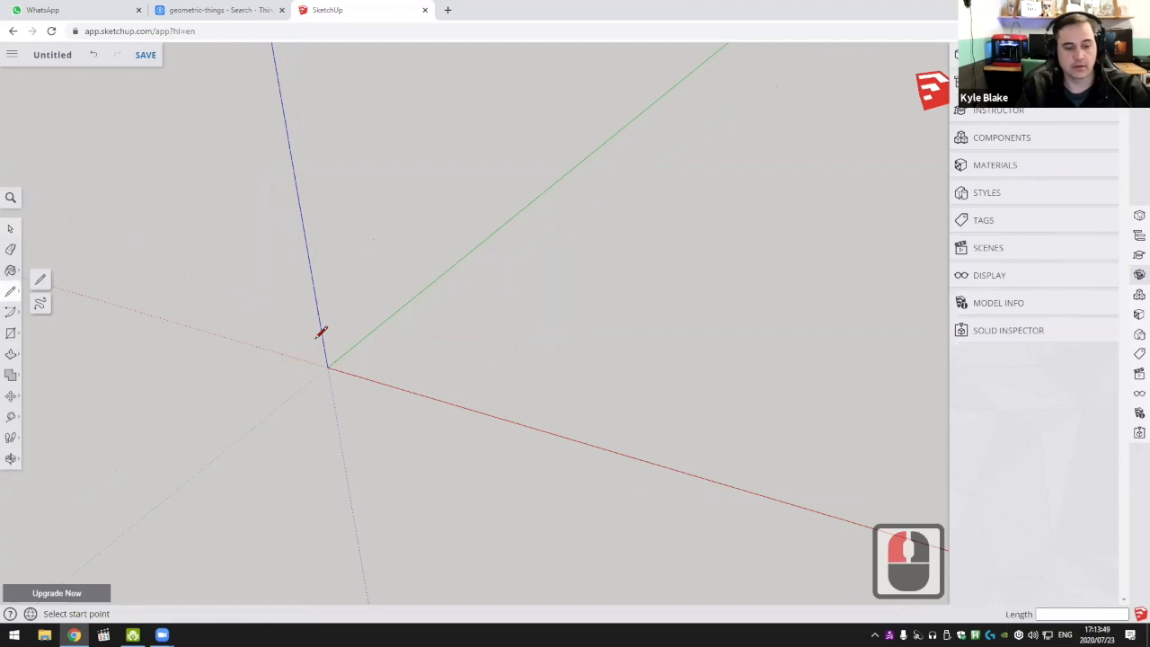
{"action": "key", "text": "ctrl+z"}
{"action": "scroll", "coordinate": [450, 392], "scroll_direction": "up", "scroll_amount": 1}
{"action": "left_click", "coordinate": [11, 228]}
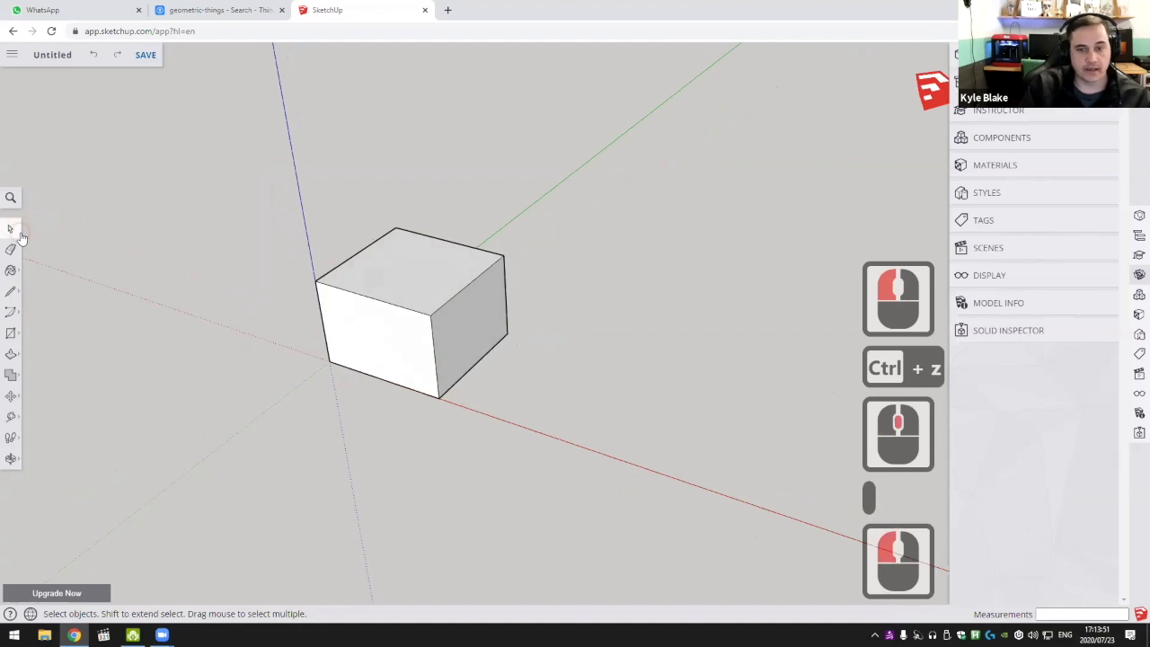
Select the box's top face, extend the selection to its edges and to the whole box, and clear it
{"action": "left_click", "coordinate": [433, 281]}
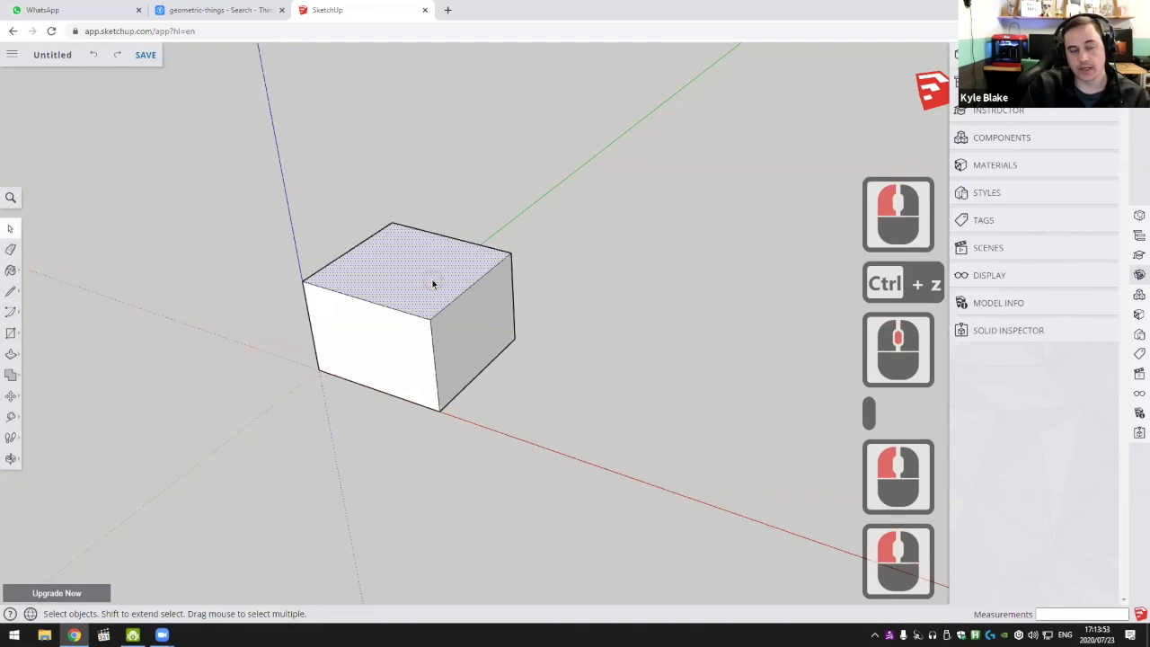
{"action": "scroll", "coordinate": [432, 280], "scroll_direction": "up", "scroll_amount": 6}
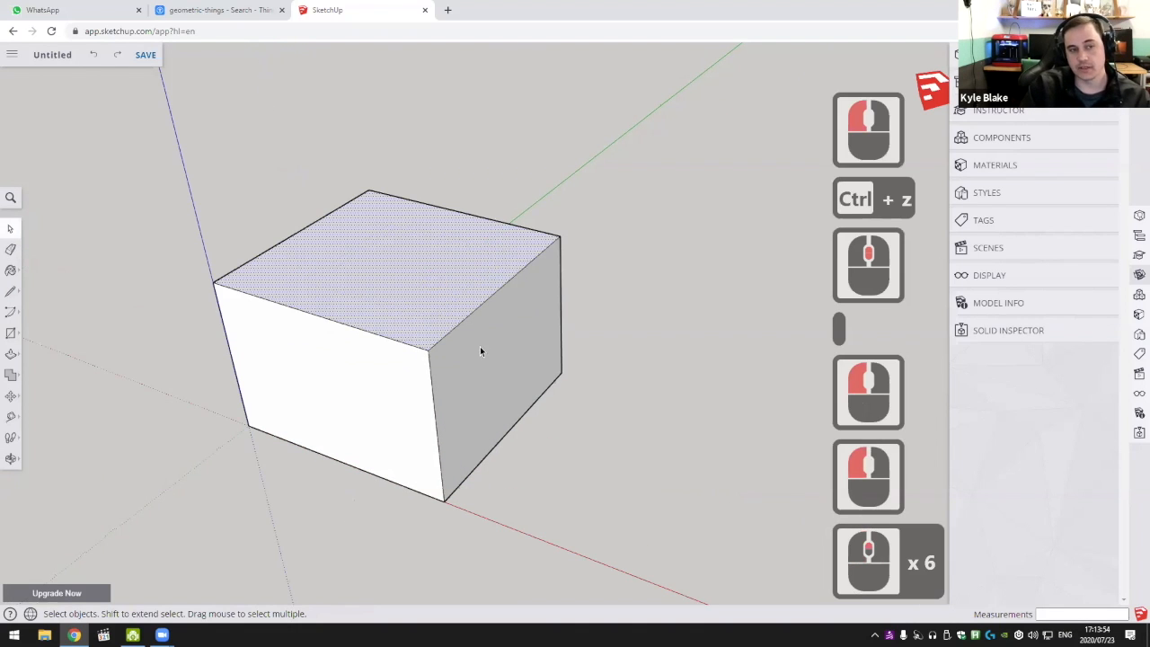
{"action": "double_click", "coordinate": [431, 264]}
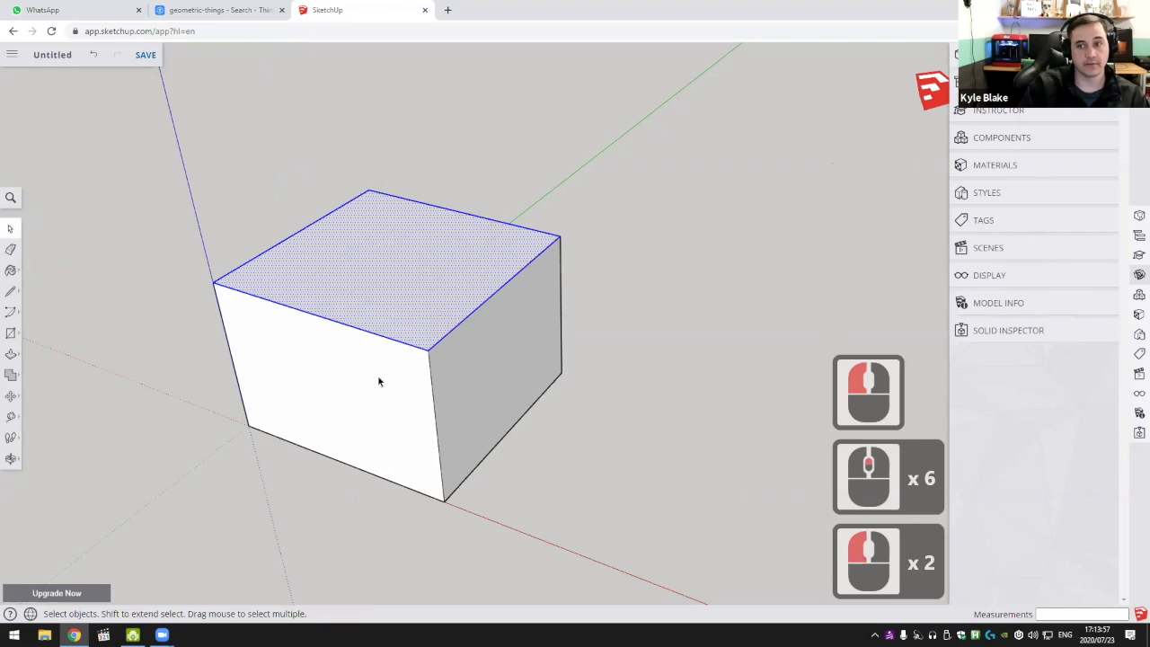
{"action": "triple_click", "coordinate": [347, 297]}
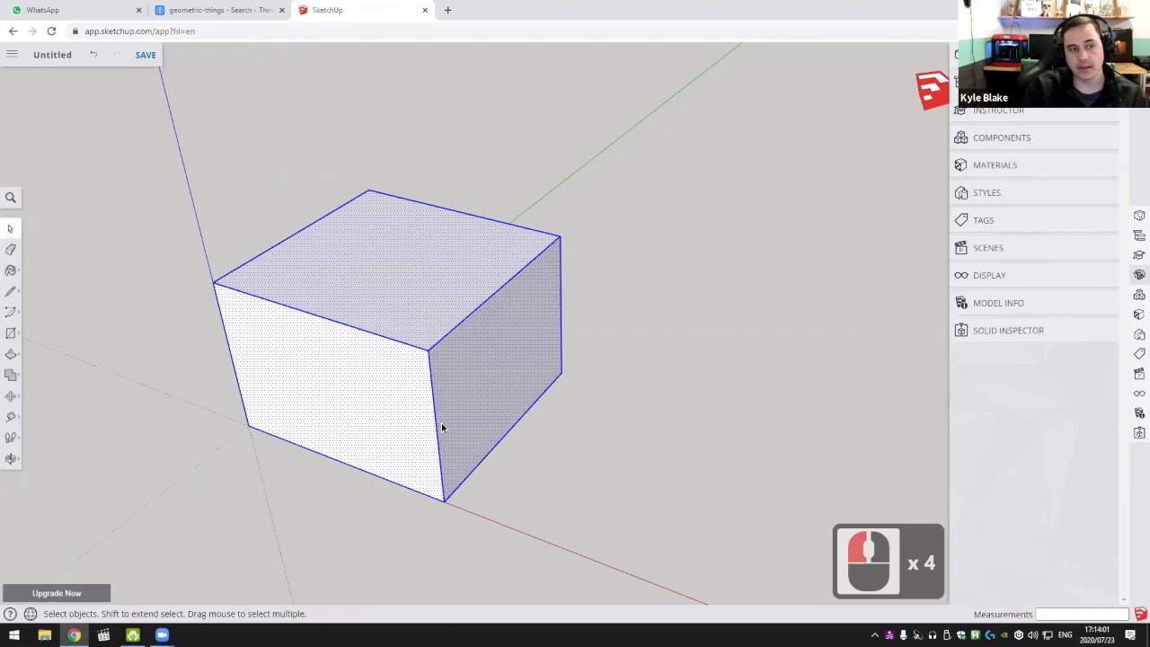
{"action": "scroll", "coordinate": [441, 429], "scroll_direction": "down", "scroll_amount": 4}
{"action": "middle_click_drag", "start_coordinate": [547, 431], "coordinate": [590, 419]}
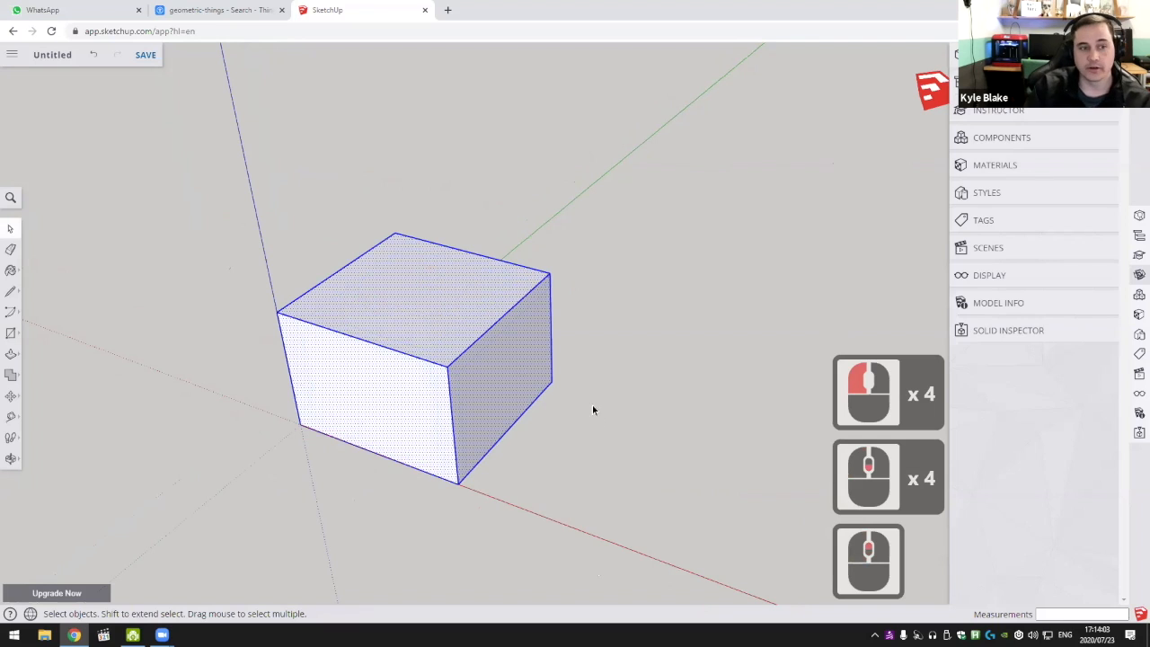
{"action": "left_click", "coordinate": [478, 300]}
{"action": "left_click", "coordinate": [615, 269]}
Erase the three edges that meet at the box's front top corner
{"action": "left_click", "coordinate": [11, 251]}
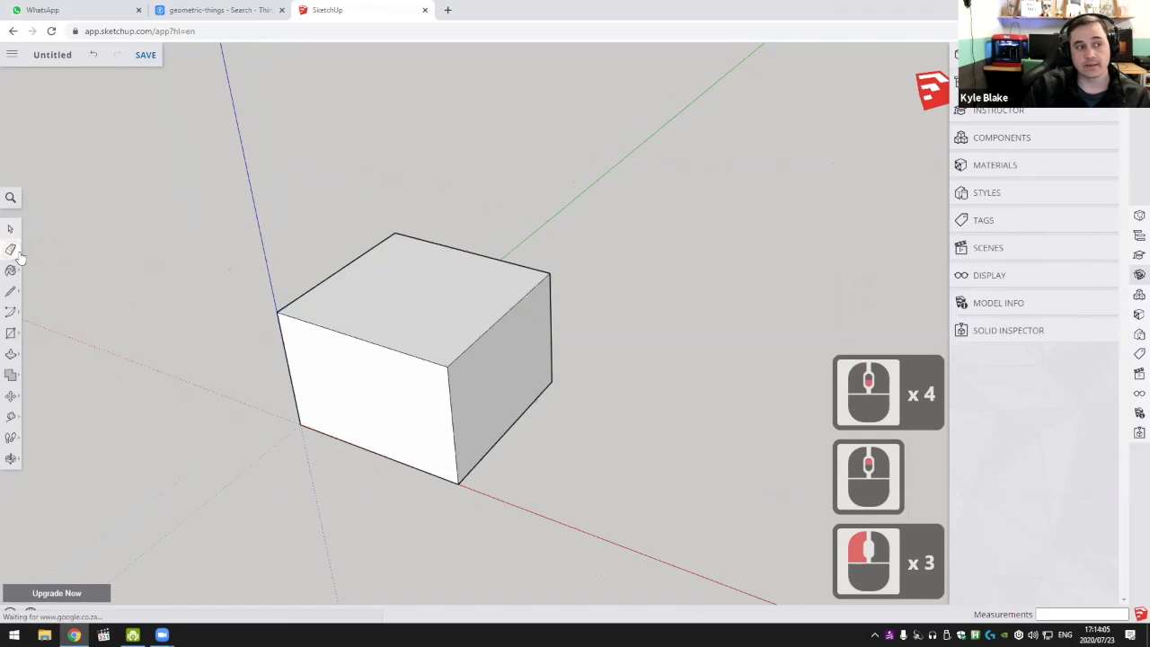
{"action": "left_click", "coordinate": [514, 308]}
{"action": "mouse_move", "coordinate": [611, 303]}
{"action": "middle_mouse_down"}
{"action": "mouse_move", "coordinate": [473, 316]}
{"action": "mouse_move", "coordinate": [414, 341]}
{"action": "middle_mouse_up"}
{"action": "double_click", "coordinate": [404, 344]}
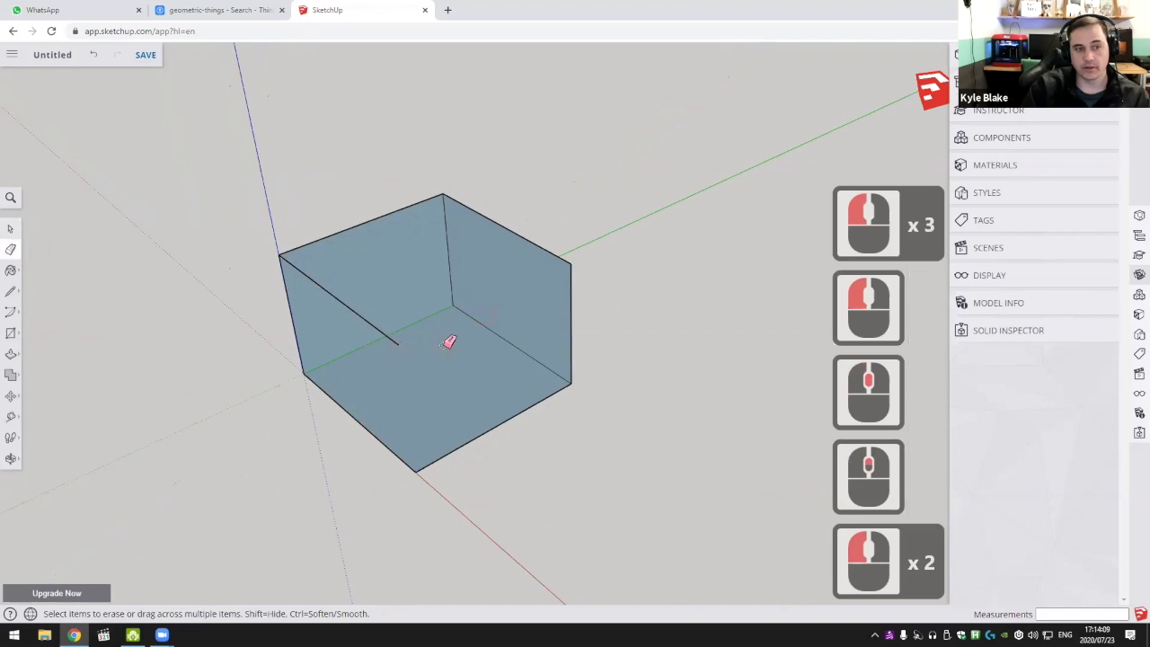
{"action": "left_click", "coordinate": [401, 344]}
Try to remove the opened box's remaining wall faces with the Eraser
{"action": "mouse_move", "coordinate": [487, 363]}
{"action": "middle_mouse_down"}
{"action": "mouse_move", "coordinate": [542, 366]}
{"action": "mouse_move", "coordinate": [524, 272]}
{"action": "middle_mouse_up"}
{"action": "left_click", "coordinate": [523, 273]}
{"action": "left_click", "coordinate": [534, 289]}
{"action": "left_click", "coordinate": [540, 315]}
{"action": "left_click", "coordinate": [512, 314]}
{"action": "left_click", "coordinate": [490, 300]}
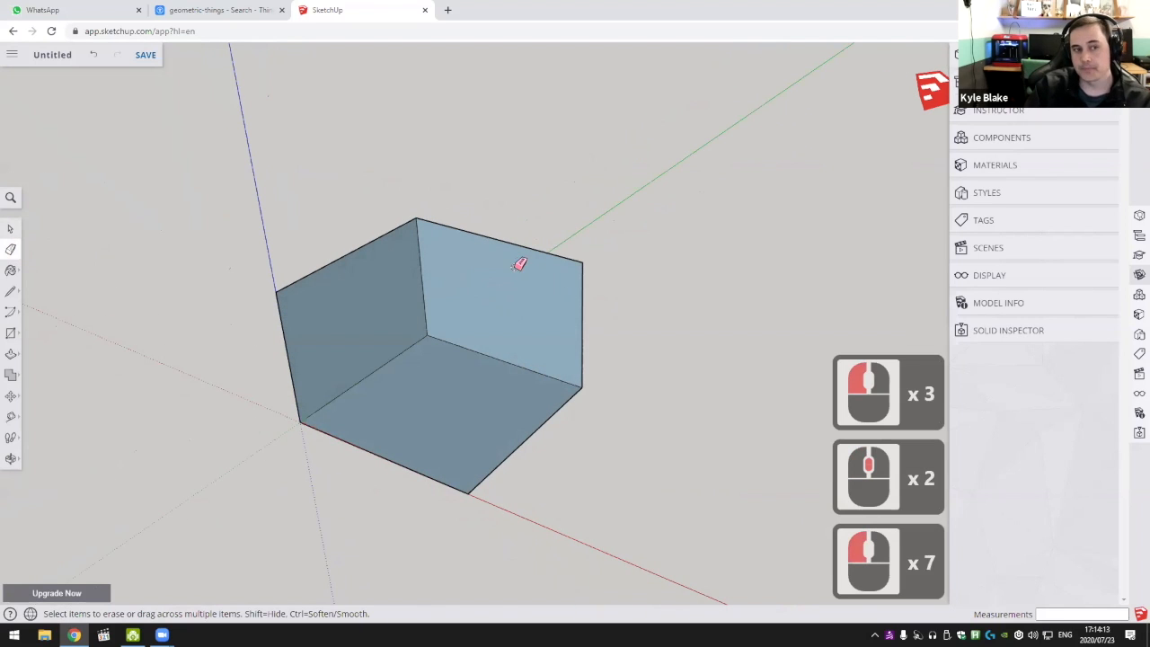
{"action": "left_click", "coordinate": [359, 311]}
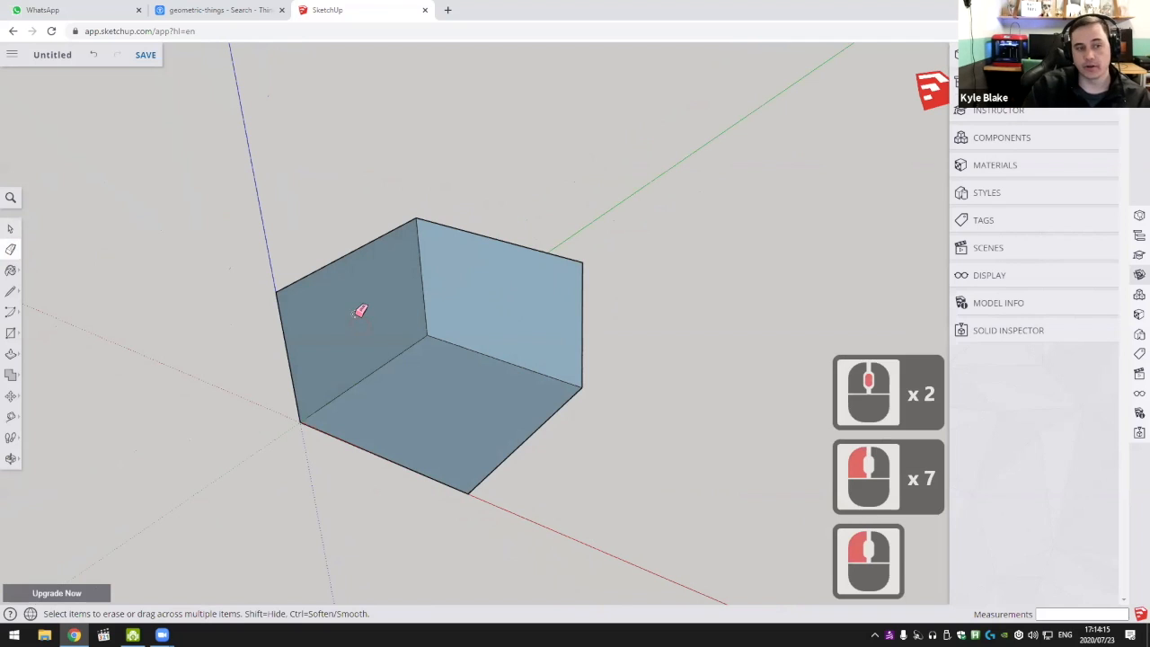
Delete the face of the opened box's left wall, keeping its edges, and undo the deletion
{"action": "left_click", "coordinate": [11, 229]}
{"action": "left_click", "coordinate": [356, 311]}
{"action": "key", "text": "Delete"}
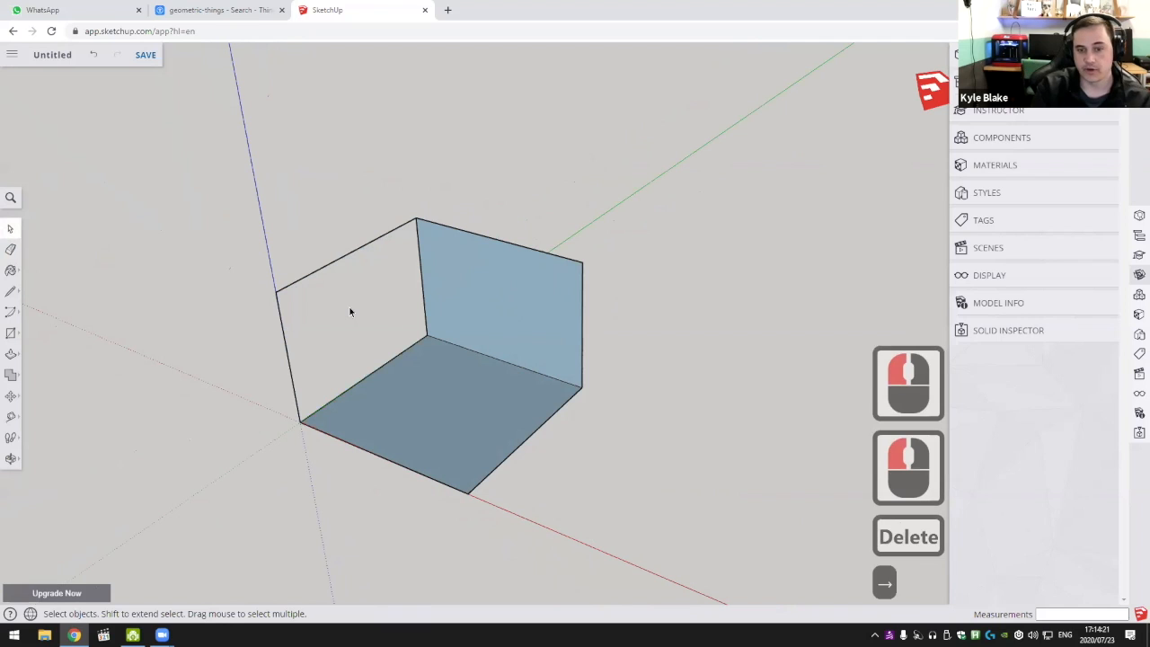
{"action": "key", "text": "ctrl+z"}
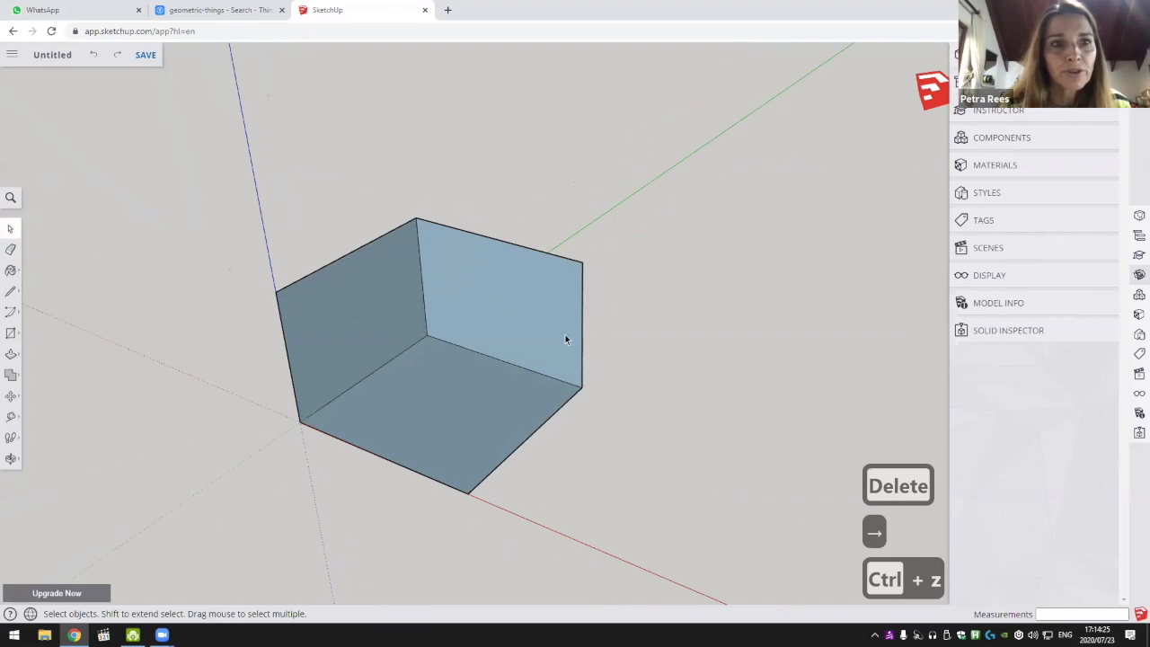
{"action": "middle_click_drag", "start_coordinate": [813, 353], "coordinate": [650, 298]}
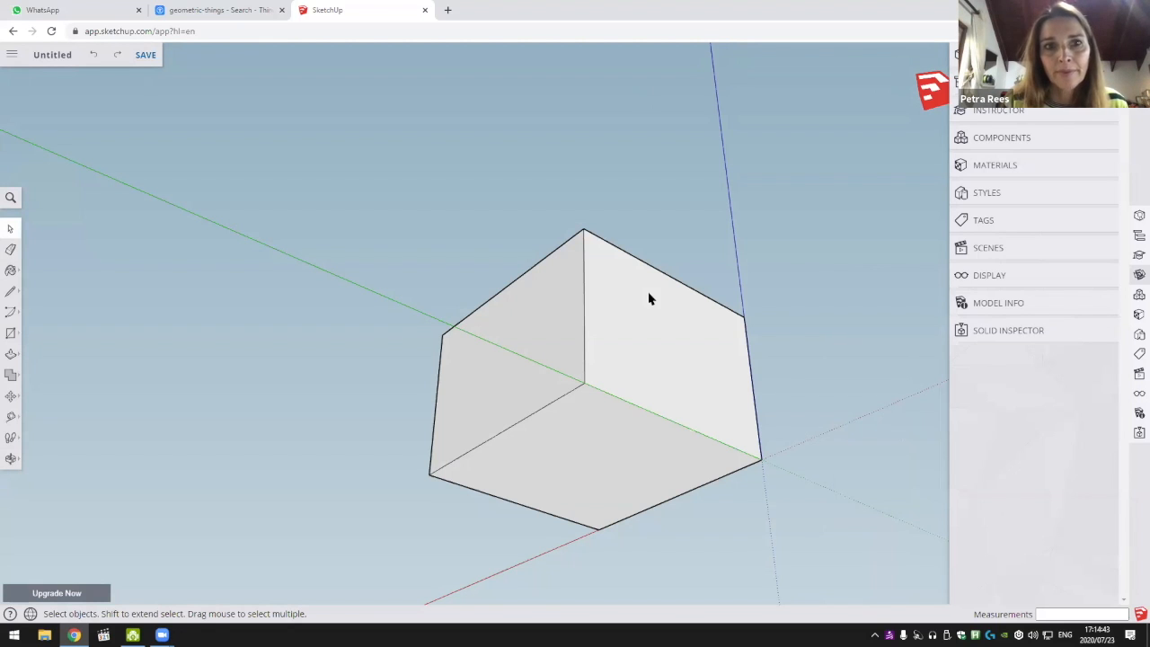
Search Google for "sketchup free" in a new browser tab
{"action": "left_click", "coordinate": [448, 11]}
{"action": "triple_click", "coordinate": [438, 27]}
{"action": "type", "text": "sk"}
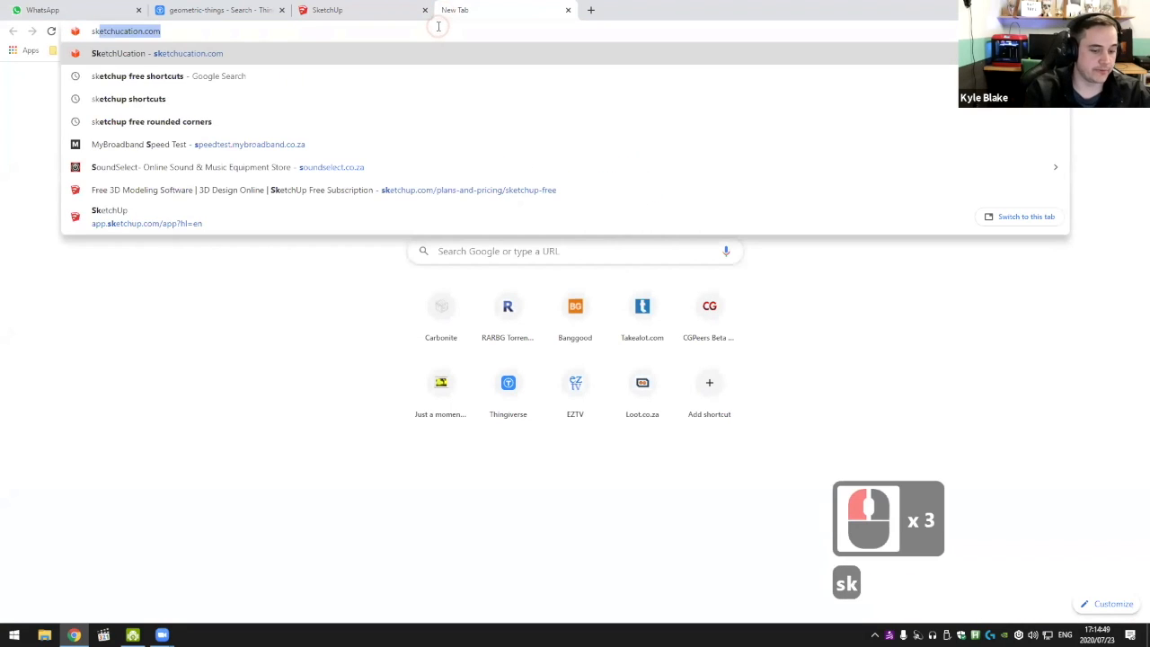
{"action": "type", "text": "etchup free"}
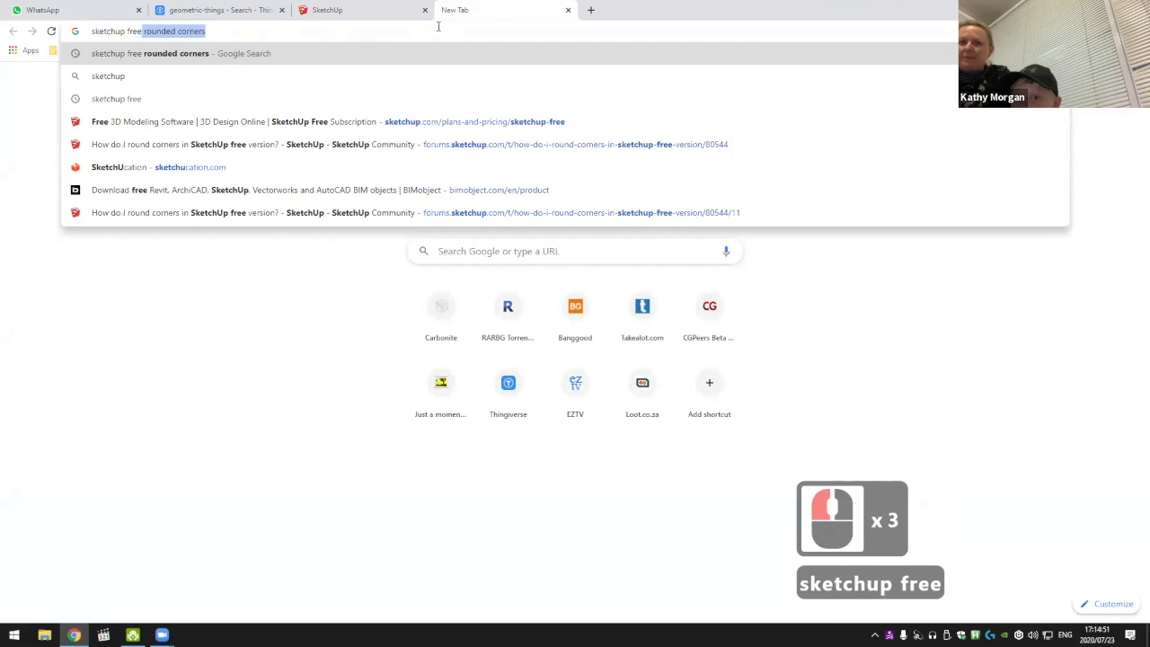
{"action": "key", "text": "Return"}
{"action": "double_click", "coordinate": [193, 67]}
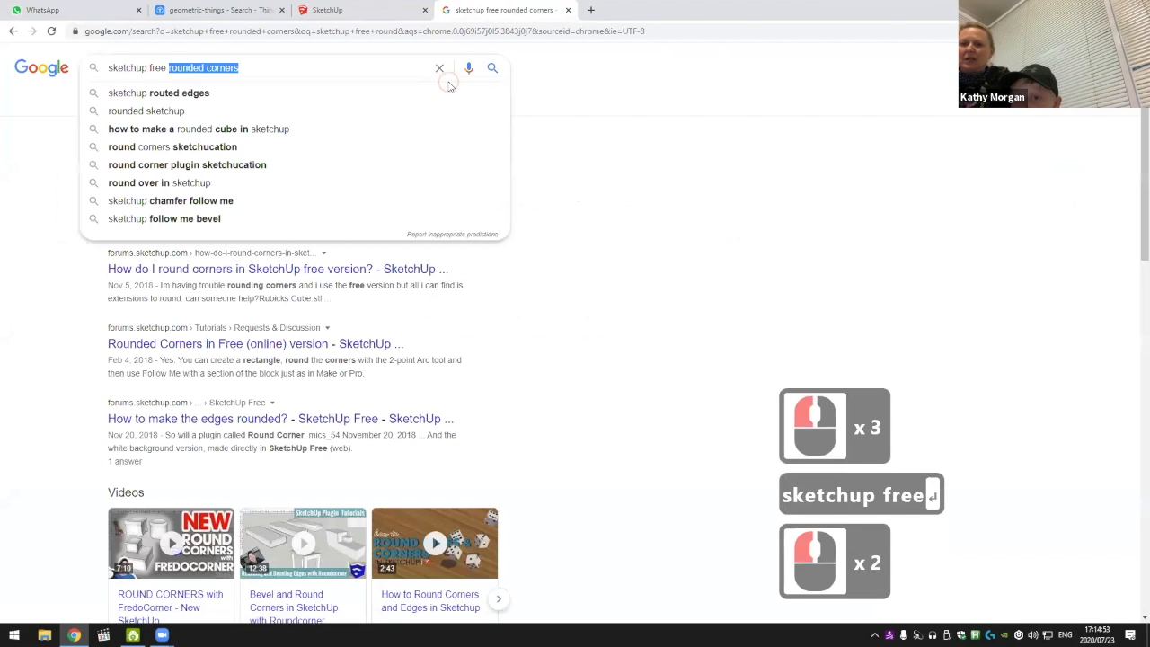
{"action": "key", "text": "BackSpace"}
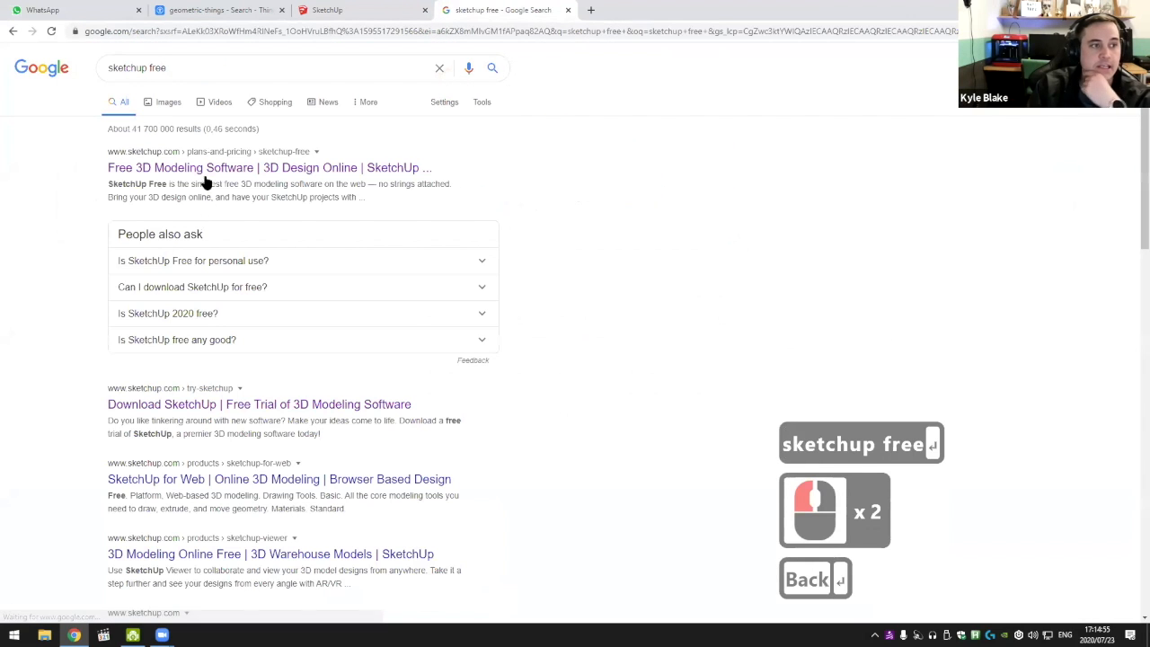
Open the SketchUp Free page, start modeling in the web app, and decline reopening the unsaved model
{"action": "left_click", "coordinate": [205, 168]}
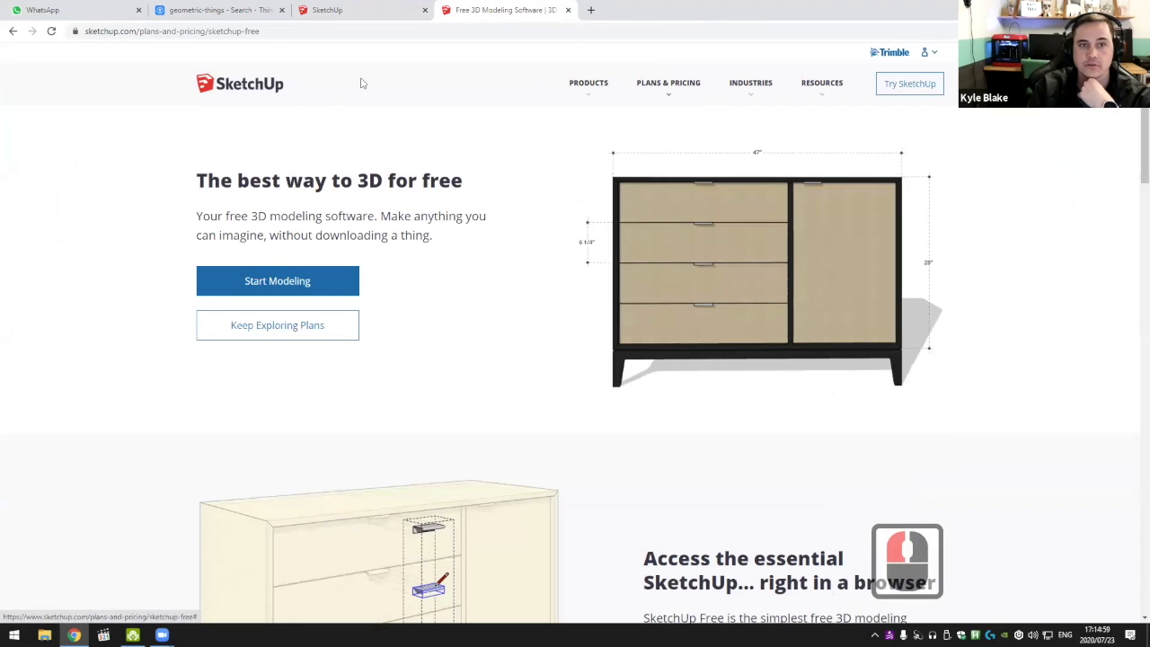
{"action": "left_click", "coordinate": [293, 289]}
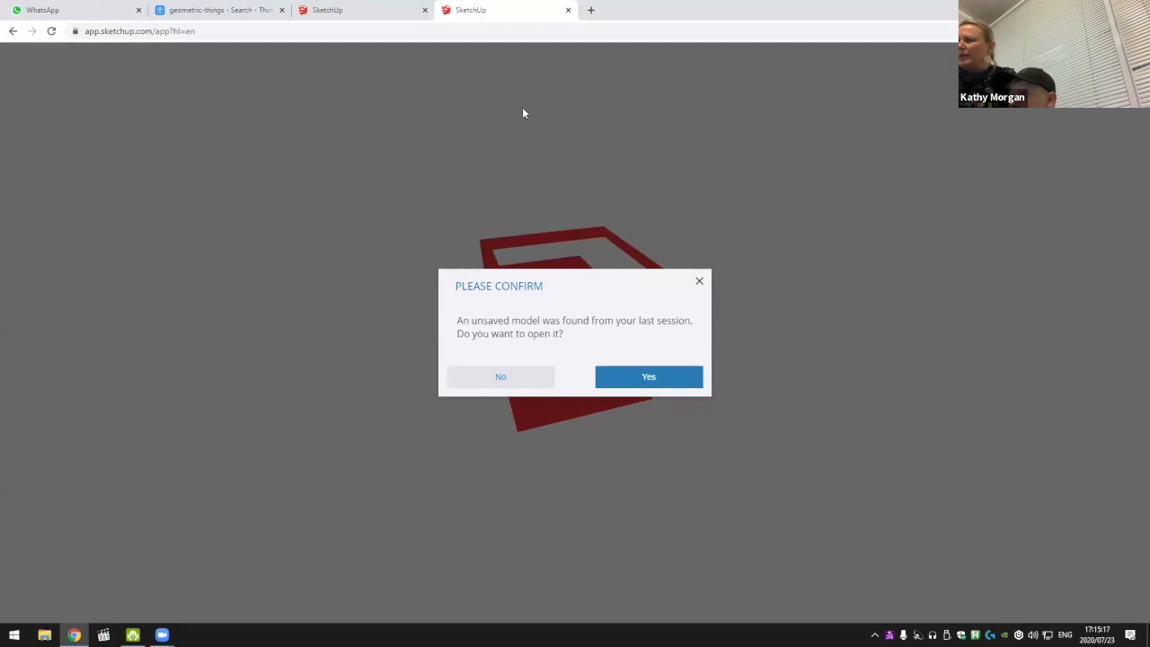
{"action": "left_click", "coordinate": [529, 384]}
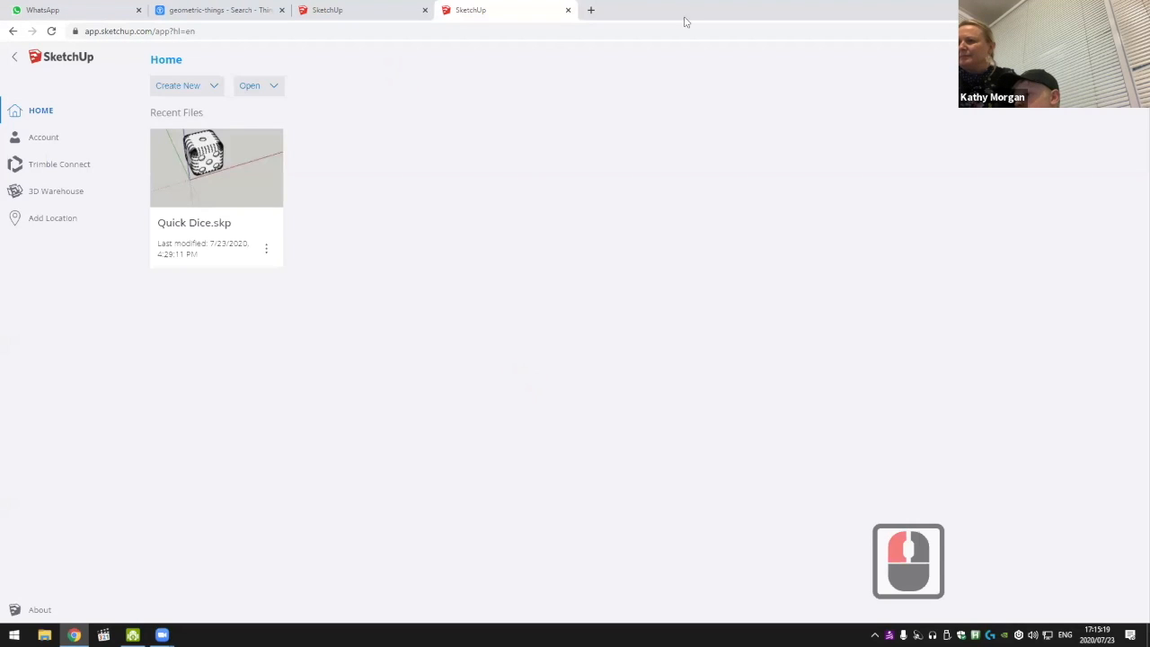
Return to the browser tab with the opened box and examine its inner and outer faces from several angles
{"action": "mouse_move", "coordinate": [475, 9]}
{"action": "left_mouse_down"}
{"action": "mouse_move", "coordinate": [475, 120]}
{"action": "mouse_move", "coordinate": [563, 162]}
{"action": "left_mouse_up"}
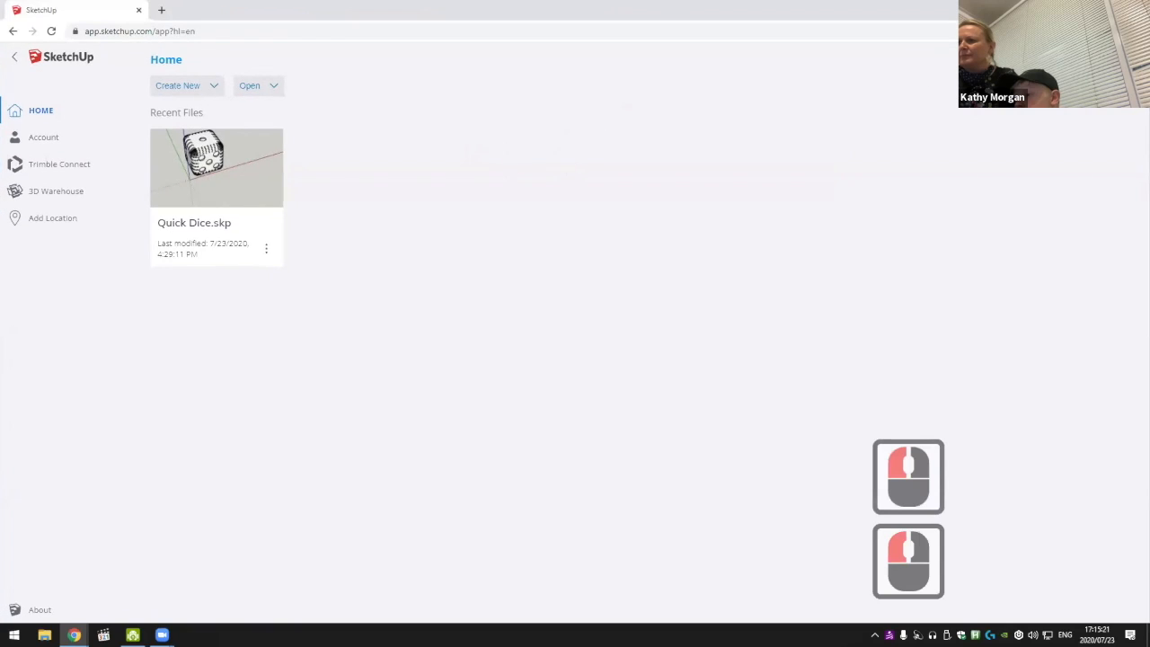
{"action": "left_click_drag", "start_coordinate": [707, 11], "coordinate": [344, 4]}
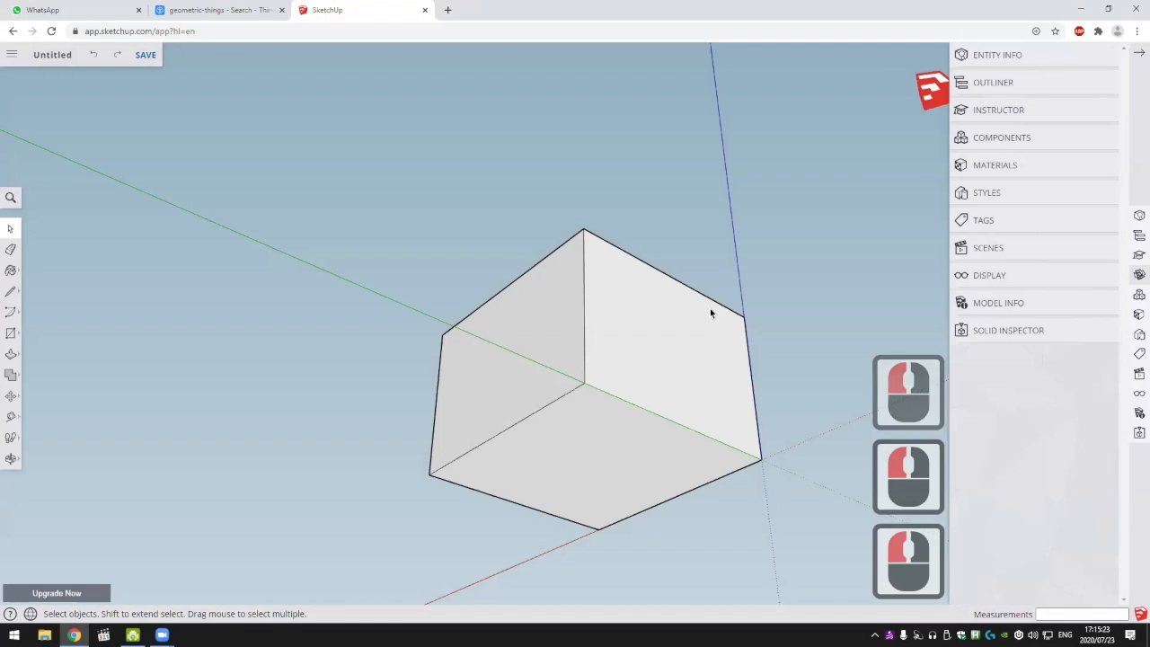
{"action": "middle_click_drag", "start_coordinate": [667, 279], "coordinate": [617, 331]}
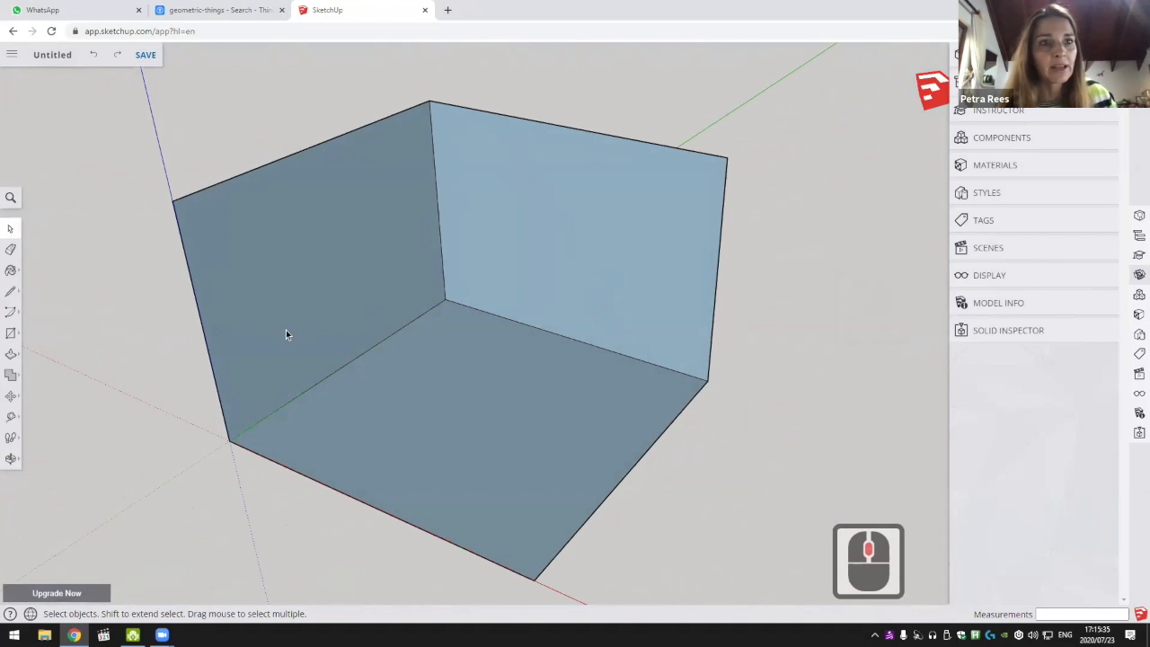
{"action": "scroll", "coordinate": [485, 350], "scroll_direction": "down", "scroll_amount": 5}
{"action": "middle_click_drag", "start_coordinate": [339, 360], "coordinate": [562, 159]}
{"action": "scroll", "coordinate": [548, 280], "scroll_direction": "down", "scroll_amount": 4}
{"action": "middle_click", "coordinate": [521, 258]}
{"action": "scroll", "coordinate": [485, 296], "scroll_direction": "up", "scroll_amount": 5}
{"action": "scroll", "coordinate": [560, 244], "scroll_direction": "up", "scroll_amount": 4}
{"action": "middle_click", "coordinate": [563, 253]}
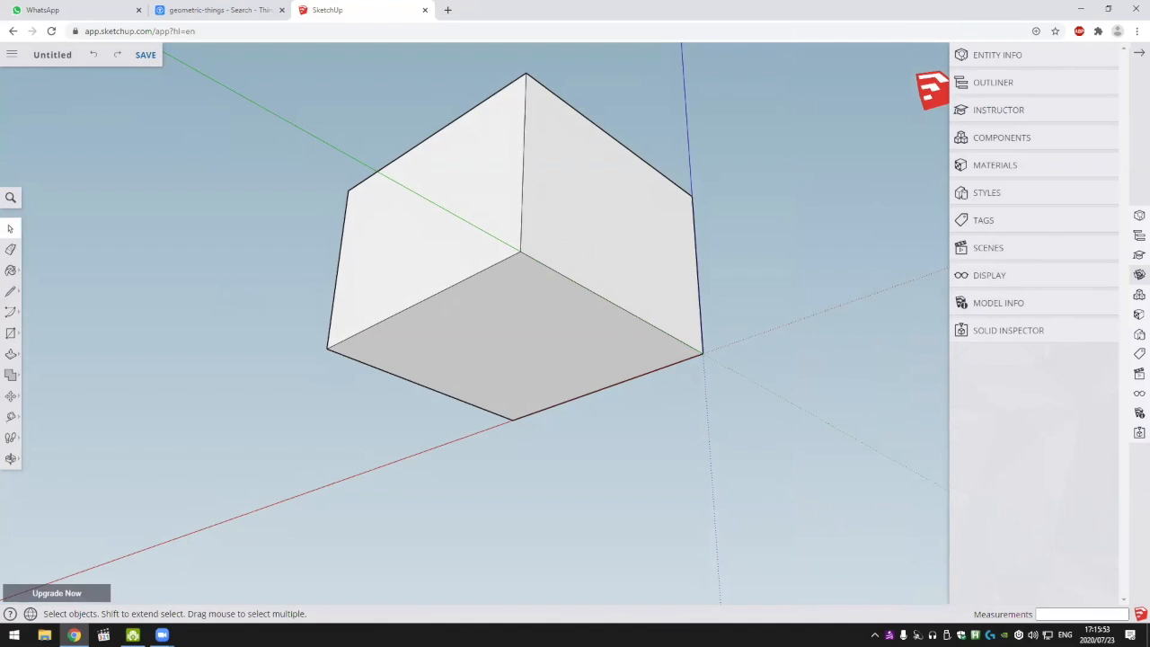
{"action": "left_click", "coordinate": [161, 634]}
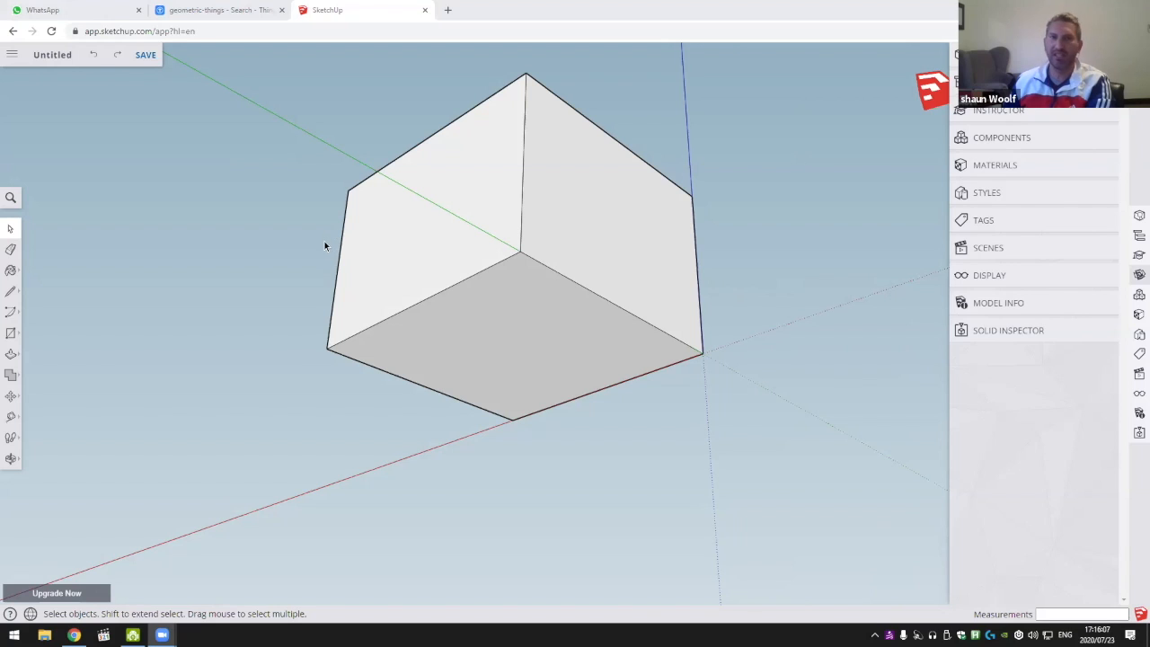
{"action": "scroll", "coordinate": [575, 206], "scroll_direction": "down", "scroll_amount": 2}
{"action": "middle_click_drag", "start_coordinate": [575, 206], "coordinate": [611, 395]}
{"action": "middle_click_drag", "start_coordinate": [387, 267], "coordinate": [738, 365]}
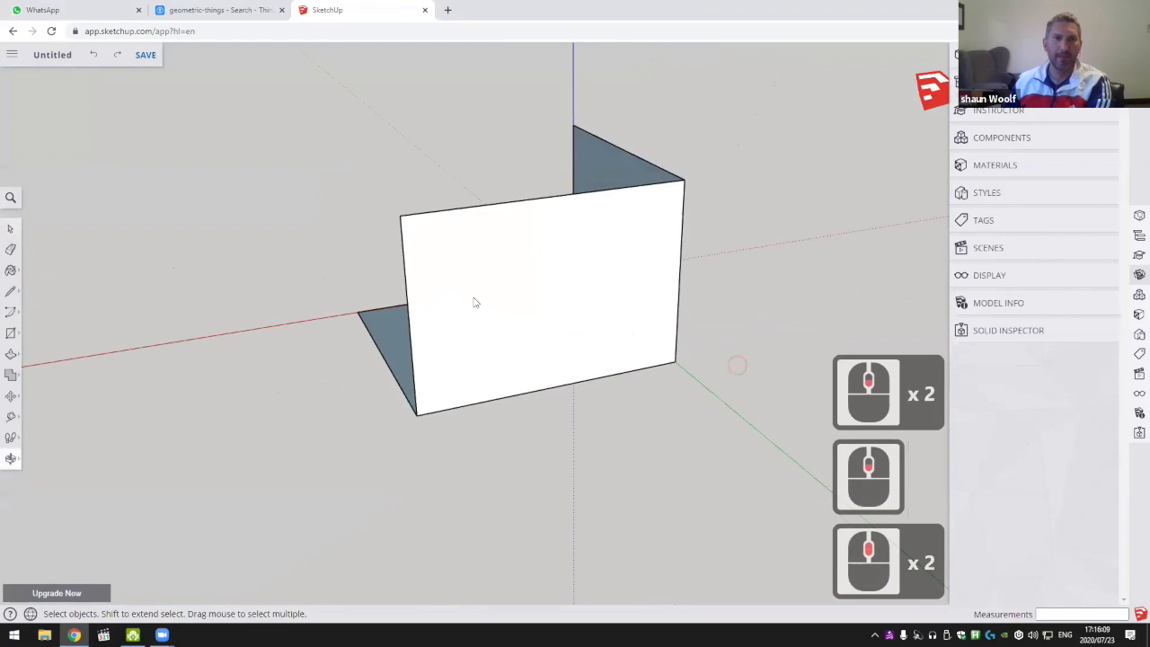
{"action": "middle_click_drag", "start_coordinate": [339, 267], "coordinate": [645, 177]}
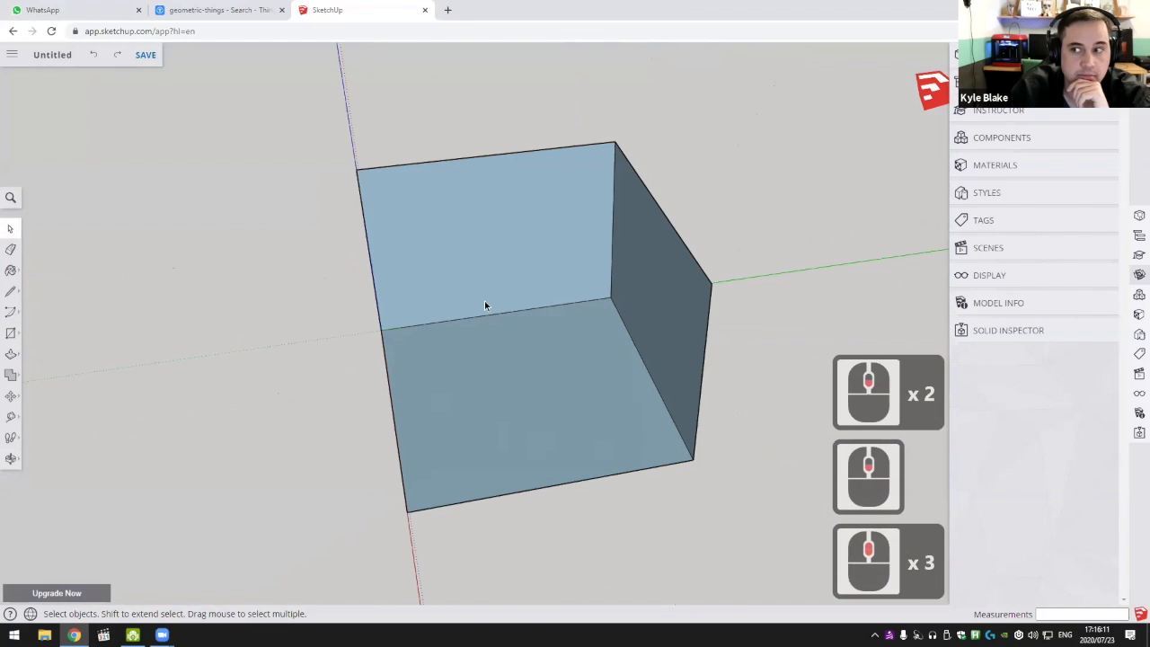
{"action": "middle_click_drag", "start_coordinate": [457, 321], "coordinate": [592, 329]}
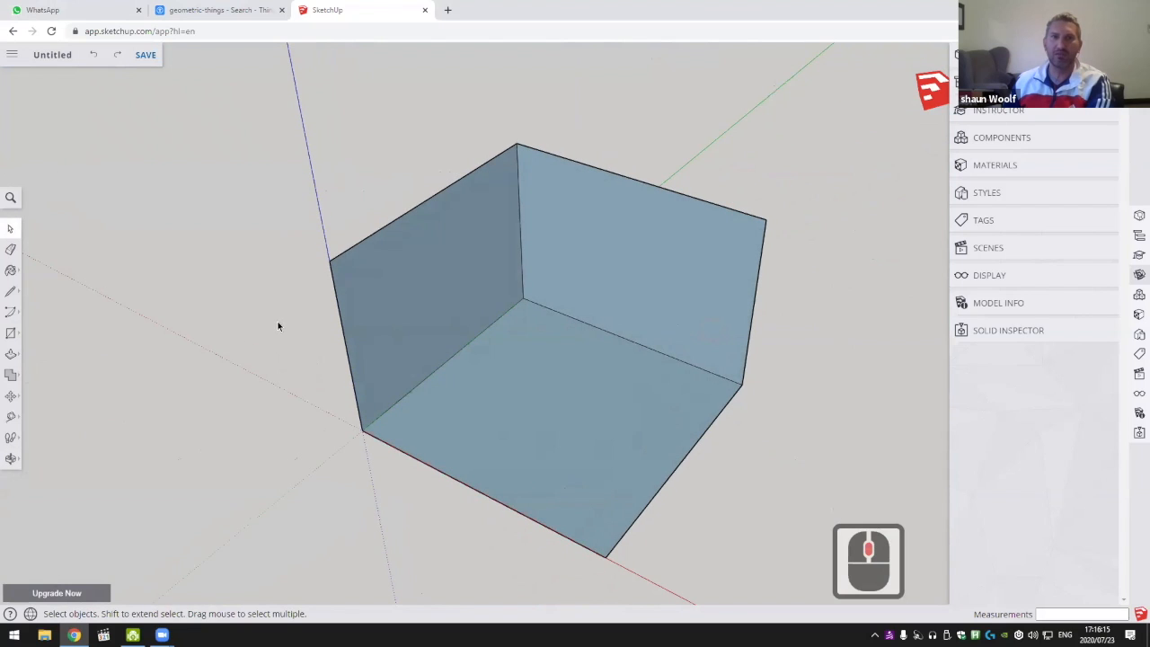
Select the whole opened box with a selection window and delete it
{"action": "scroll", "coordinate": [429, 284], "scroll_direction": "down", "scroll_amount": 5}
{"action": "left_click_drag", "start_coordinate": [293, 159], "coordinate": [662, 462]}
{"action": "key", "text": "Delete"}
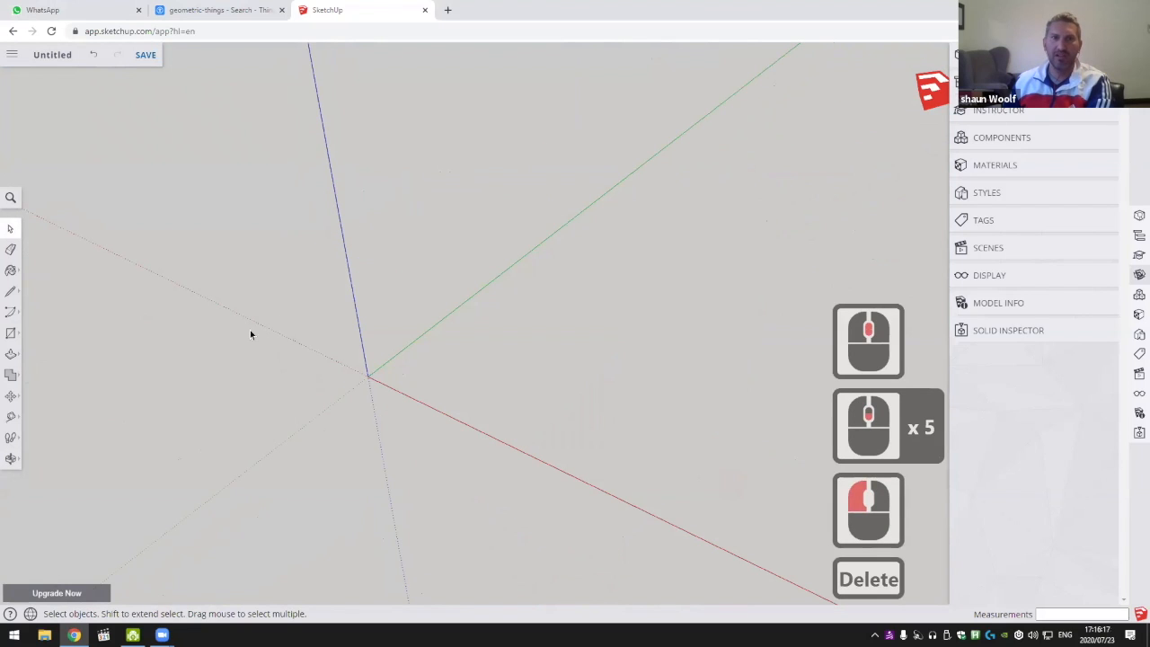
{"action": "left_click", "coordinate": [12, 316]}
{"action": "left_click", "coordinate": [11, 336]}
{"action": "left_click", "coordinate": [55, 307]}
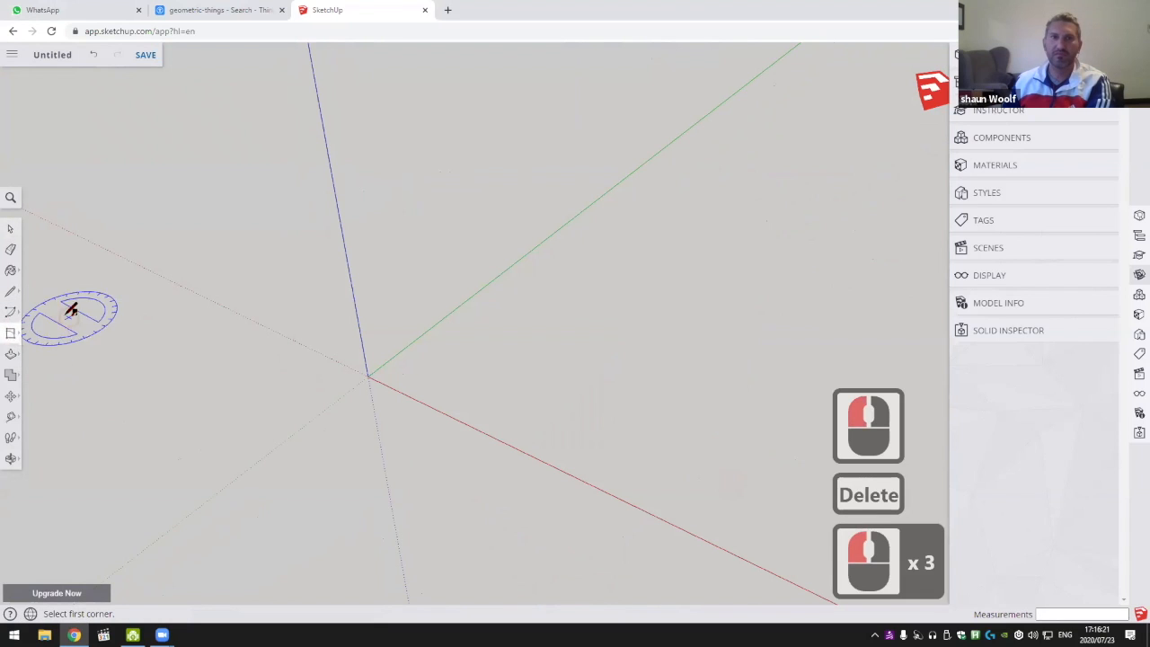
{"action": "left_click", "coordinate": [10, 336]}
{"action": "left_click", "coordinate": [55, 309]}
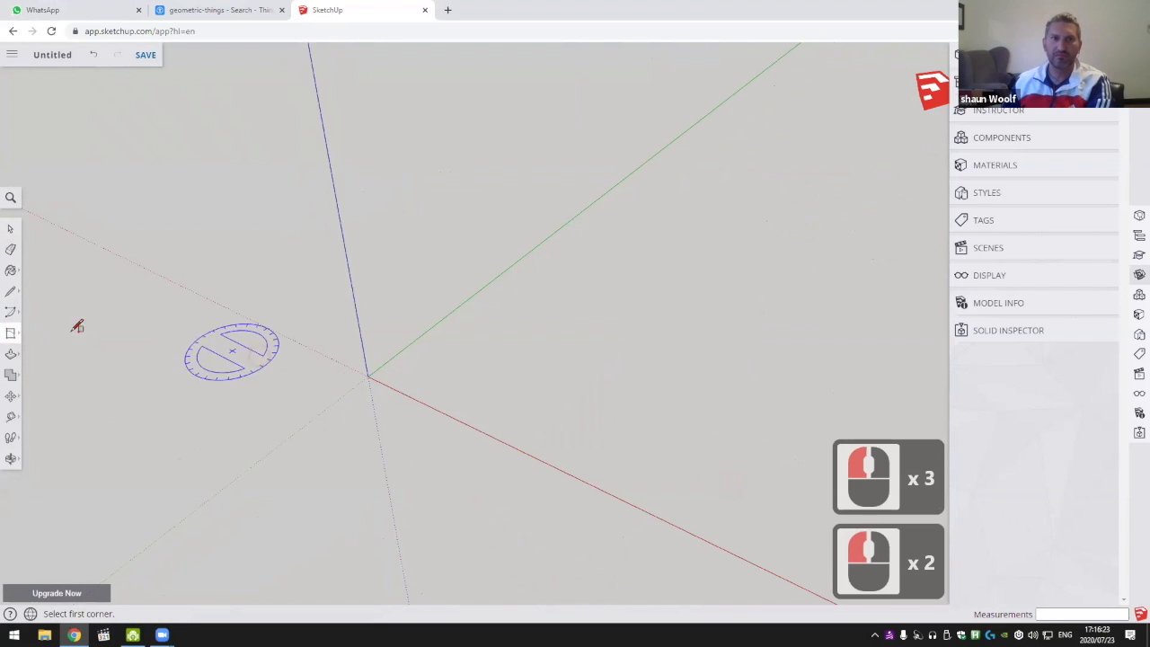
Draw a rectangle of about 925 by 885 mm on the ground plane, starting at the origin
{"action": "left_click", "coordinate": [11, 332]}
{"action": "left_click", "coordinate": [11, 334]}
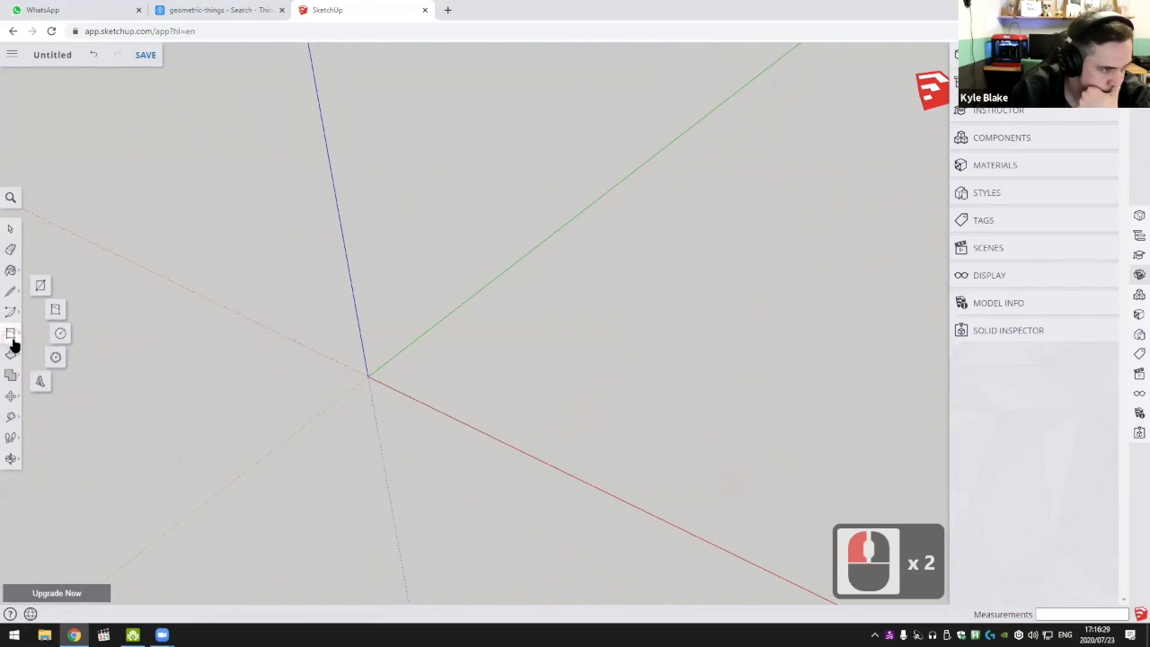
{"action": "left_click", "coordinate": [41, 285]}
{"action": "left_click", "coordinate": [367, 375]}
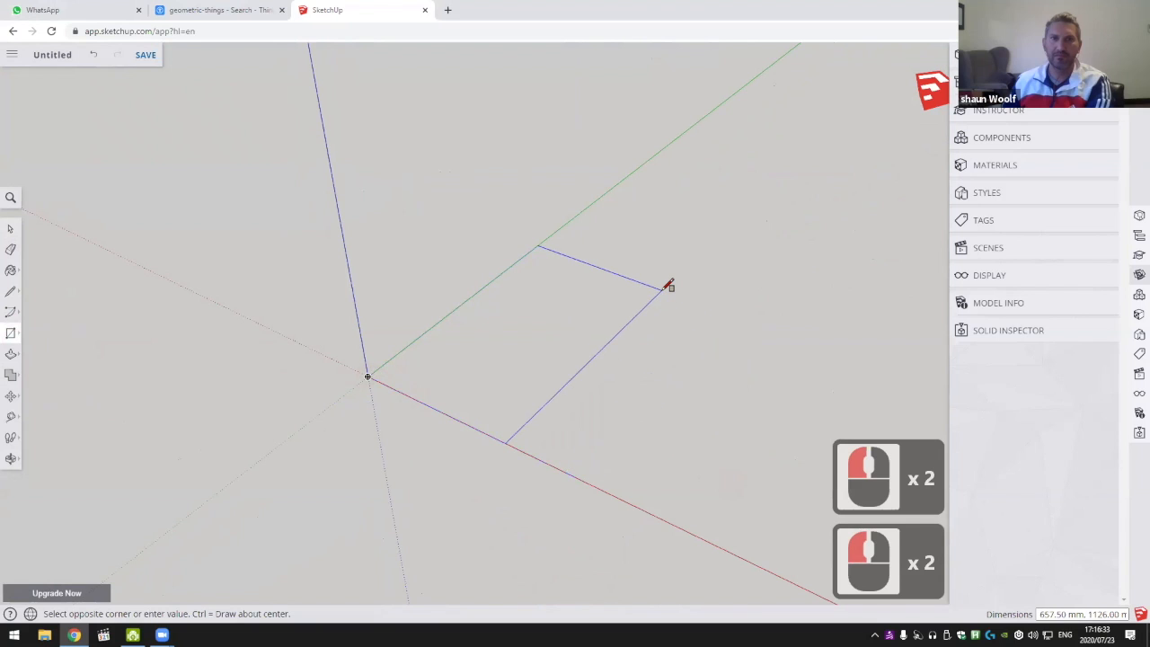
{"action": "middle_click_drag", "start_coordinate": [667, 282], "coordinate": [671, 285]}
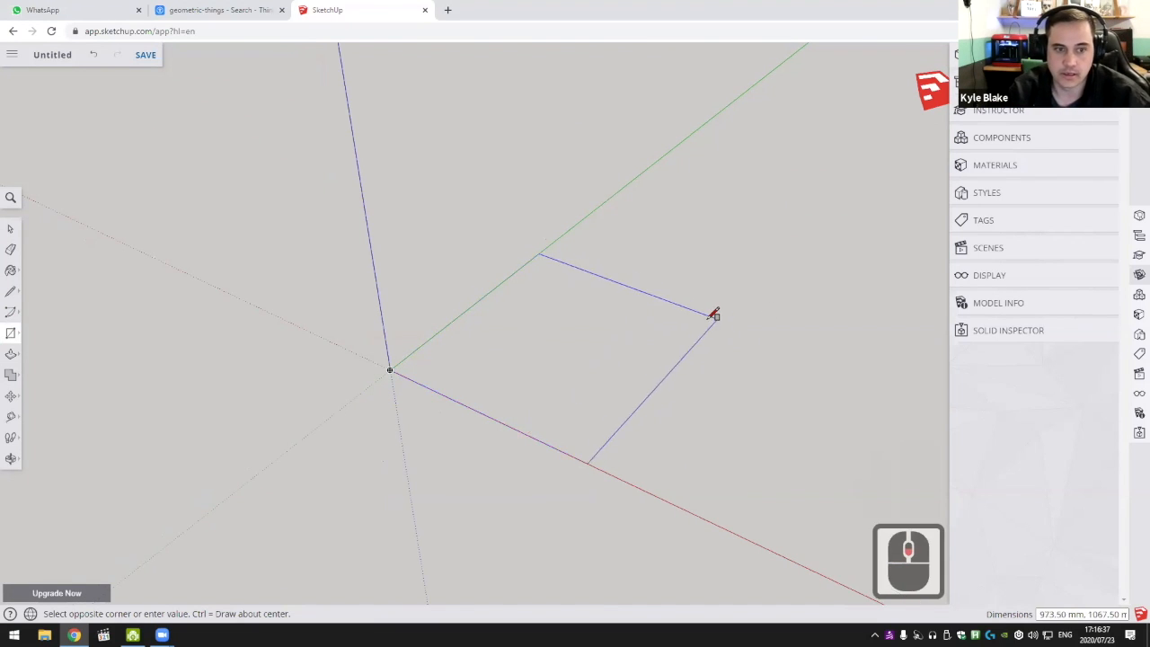
{"action": "middle_click_drag", "start_coordinate": [459, 180], "coordinate": [330, 110]}
{"action": "middle_click_drag", "start_coordinate": [639, 300], "coordinate": [585, 215]}
{"action": "scroll", "coordinate": [585, 216], "scroll_direction": "down", "scroll_amount": 3}
{"action": "middle_click_drag", "start_coordinate": [677, 297], "coordinate": [429, 240], "text": "shift"}
{"action": "scroll", "coordinate": [522, 254], "scroll_direction": "down", "scroll_amount": 1}
{"action": "middle_click_drag", "start_coordinate": [522, 255], "coordinate": [687, 209]}
{"action": "scroll", "coordinate": [629, 279], "scroll_direction": "down", "scroll_amount": 3, "text": "shift"}
{"action": "middle_click_drag", "start_coordinate": [575, 278], "coordinate": [685, 284], "text": "shift"}
{"action": "scroll", "coordinate": [547, 298], "scroll_direction": "down", "scroll_amount": 4, "text": "shift"}
{"action": "middle_click_drag", "start_coordinate": [547, 298], "coordinate": [638, 289], "text": "shift"}
{"action": "scroll", "coordinate": [477, 278], "scroll_direction": "down", "scroll_amount": 4}
{"action": "middle_click_drag", "start_coordinate": [476, 261], "coordinate": [504, 336]}
{"action": "middle_click_drag", "start_coordinate": [497, 269], "coordinate": [538, 390]}
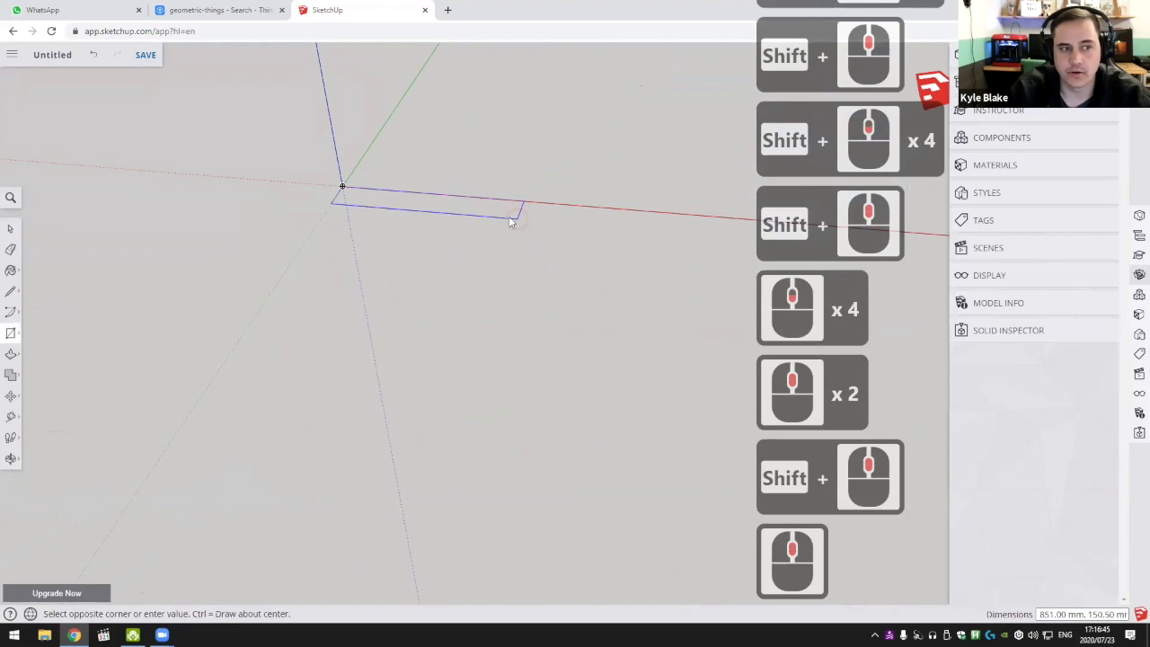
{"action": "scroll", "coordinate": [514, 207], "scroll_direction": "down", "scroll_amount": 1}
{"action": "scroll", "coordinate": [513, 180], "scroll_direction": "down", "scroll_amount": 1, "text": "shift"}
{"action": "middle_click_drag", "start_coordinate": [514, 139], "coordinate": [499, 261], "text": "shift"}
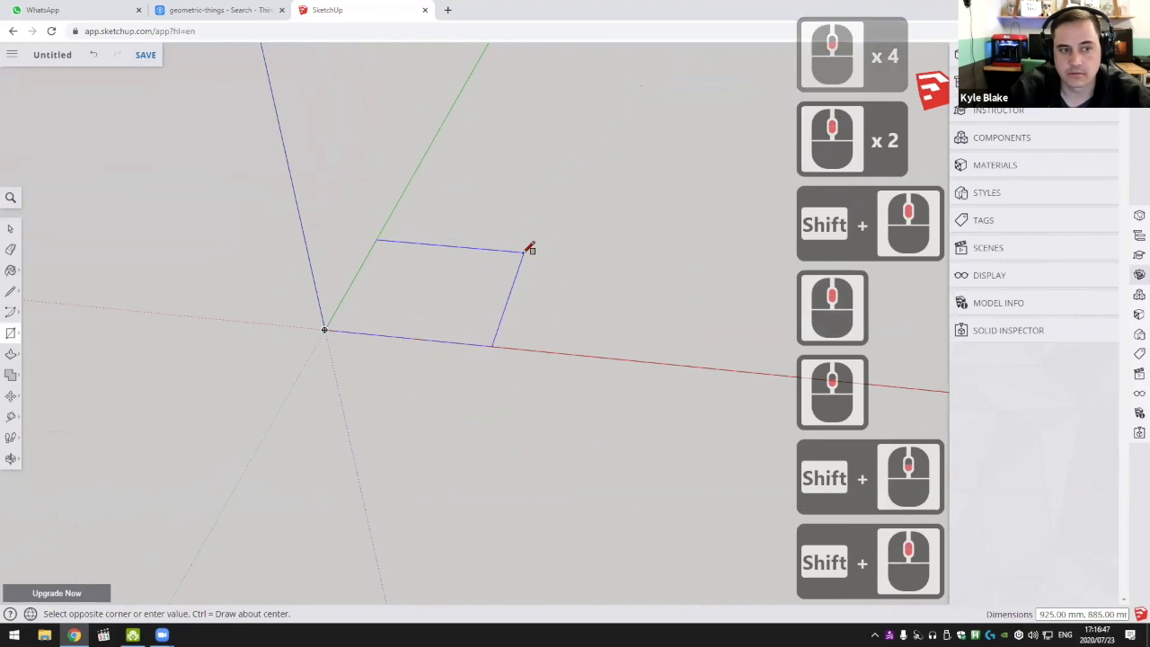
{"action": "left_click", "coordinate": [513, 252]}
Push/Pull the rectangle upward into a box about 768 mm high, then leave the tool
{"action": "middle_click_drag", "start_coordinate": [559, 310], "coordinate": [552, 352]}
{"action": "scroll", "coordinate": [503, 311], "scroll_direction": "up", "scroll_amount": 5}
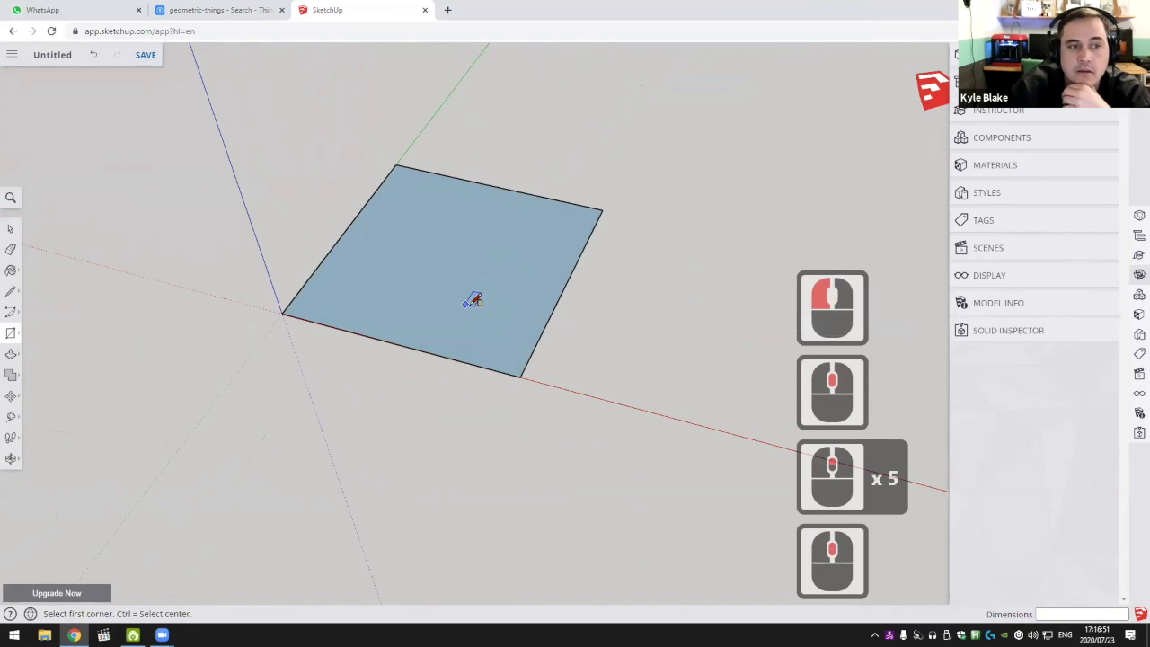
{"action": "middle_click_drag", "start_coordinate": [473, 293], "coordinate": [495, 311]}
{"action": "key", "text": "p"}
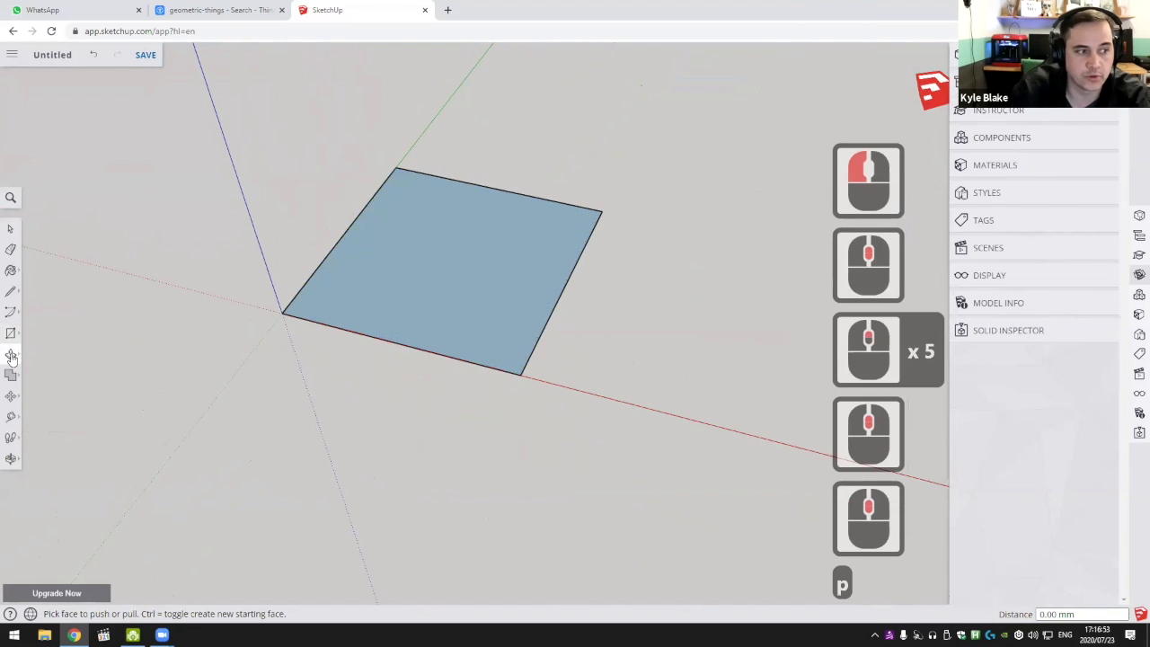
{"action": "left_click", "coordinate": [495, 300]}
{"action": "left_click_drag", "start_coordinate": [499, 229], "coordinate": [497, 177]}
{"action": "scroll", "coordinate": [495, 164], "scroll_direction": "down", "scroll_amount": 3}
{"action": "scroll", "coordinate": [476, 157], "scroll_direction": "down", "scroll_amount": 1, "text": "shift"}
{"action": "middle_click_drag", "start_coordinate": [445, 144], "coordinate": [494, 144], "text": "shift"}
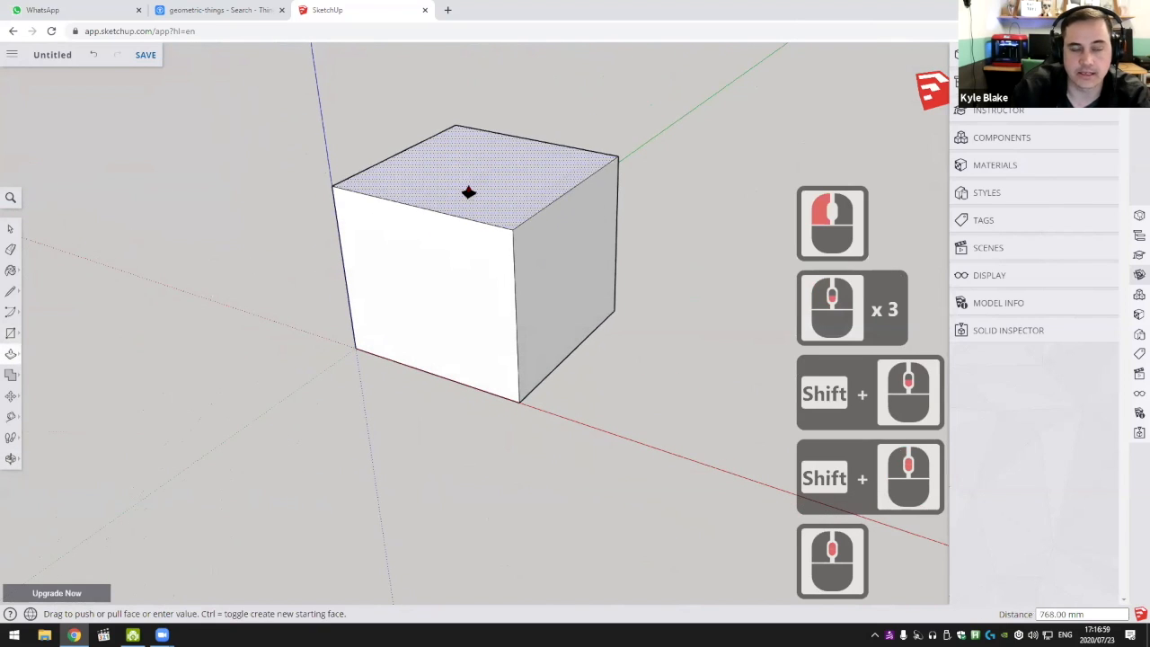
{"action": "left_click", "coordinate": [470, 195]}
{"action": "middle_click_drag", "start_coordinate": [598, 167], "coordinate": [506, 203]}
{"action": "key", "text": "space"}
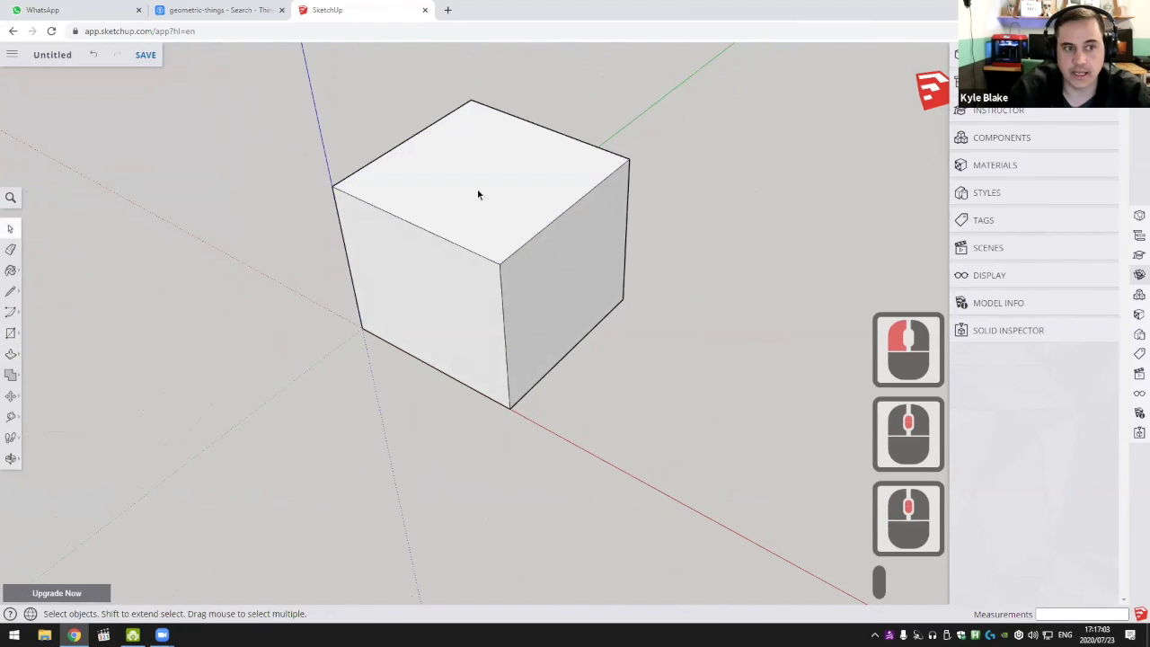
Delete the box's top face, select a wall face to inspect the interior, and undo the deletion
{"action": "left_click", "coordinate": [485, 157]}
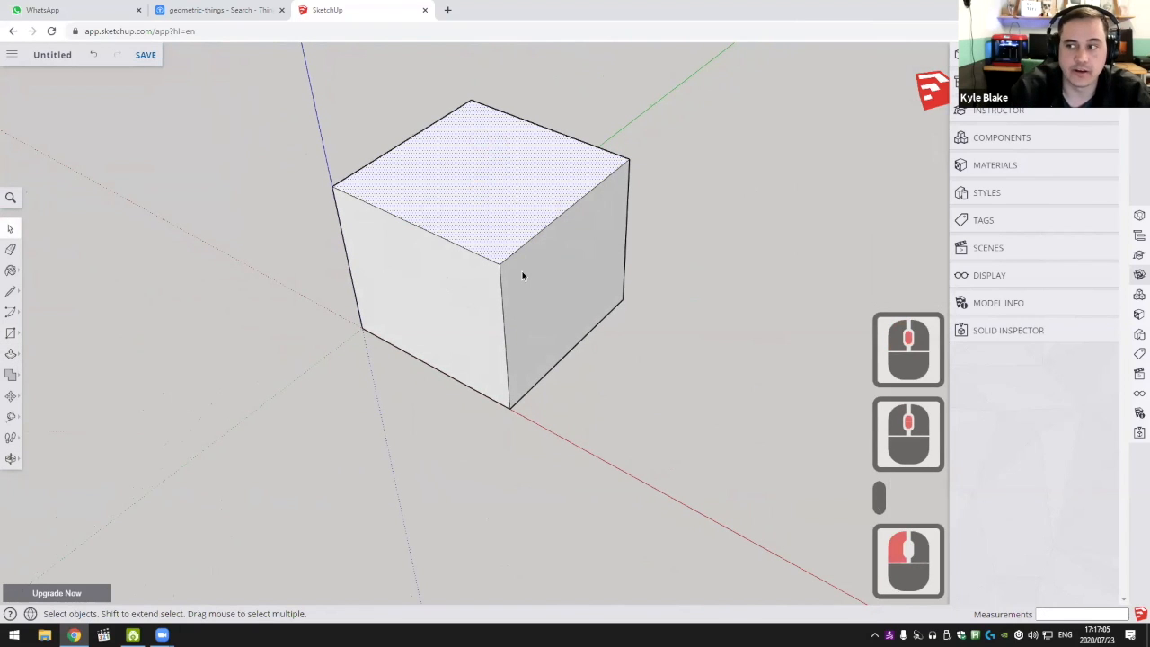
{"action": "key", "text": "Delete"}
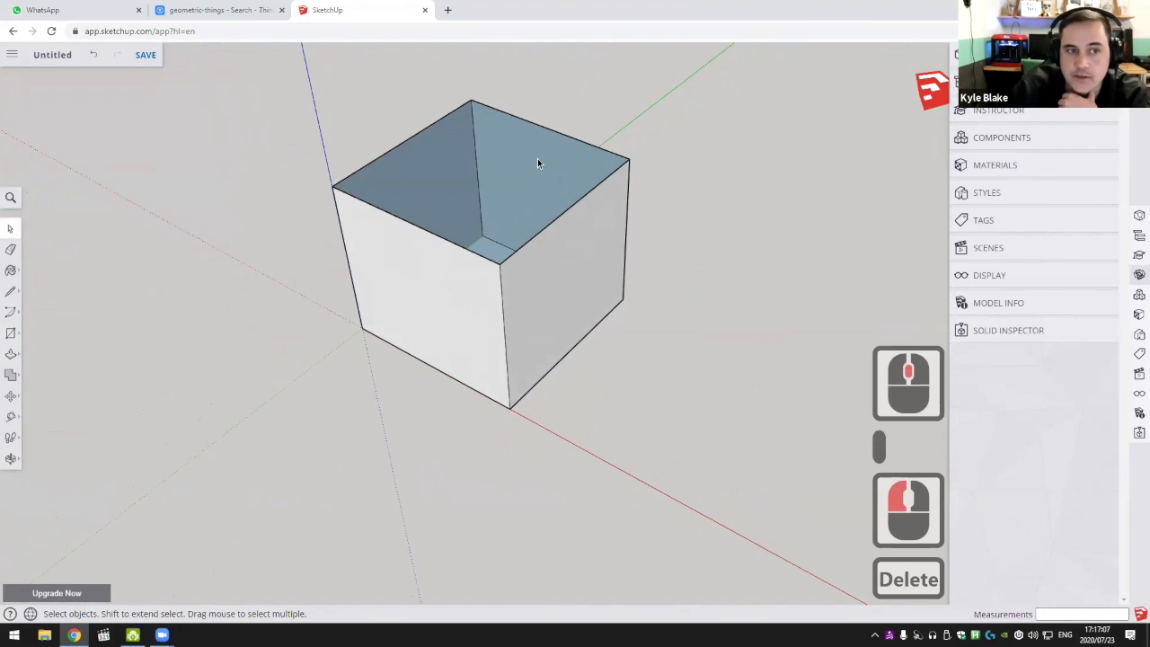
{"action": "left_click", "coordinate": [452, 213]}
{"action": "middle_click_drag", "start_coordinate": [452, 213], "coordinate": [590, 293]}
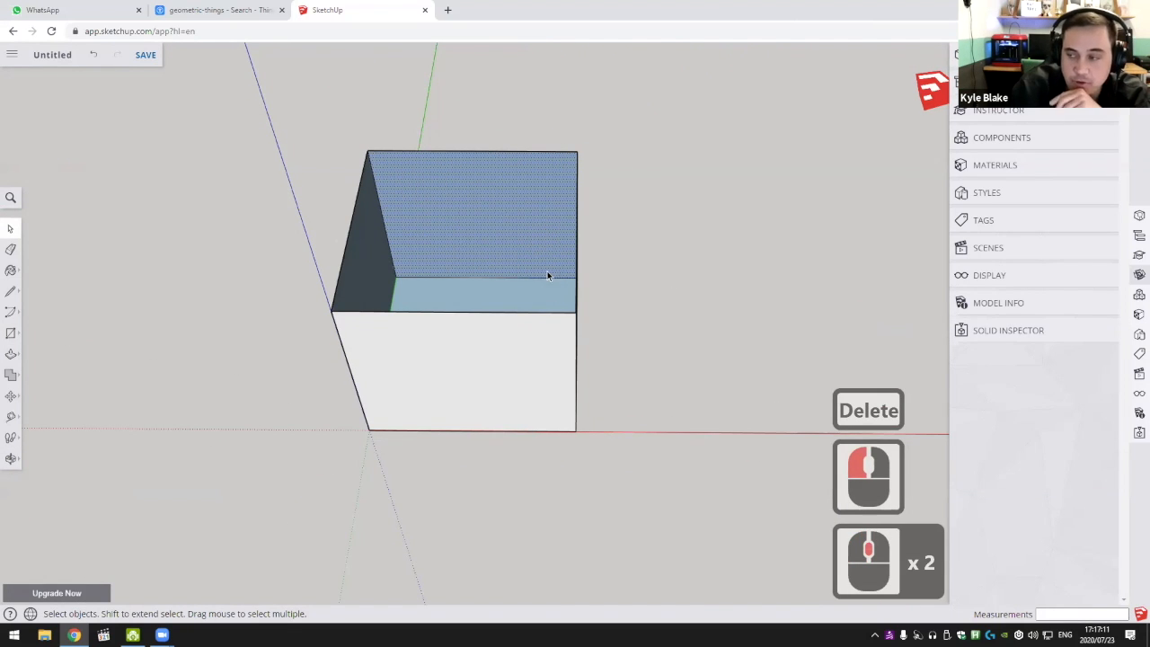
{"action": "double_click", "coordinate": [503, 323]}
{"action": "key", "text": "ctrl+z"}
Reverse the box's top face so its blue back side points outward
{"action": "middle_click_drag", "start_coordinate": [503, 326], "coordinate": [518, 222]}
{"action": "right_click", "coordinate": [518, 222]}
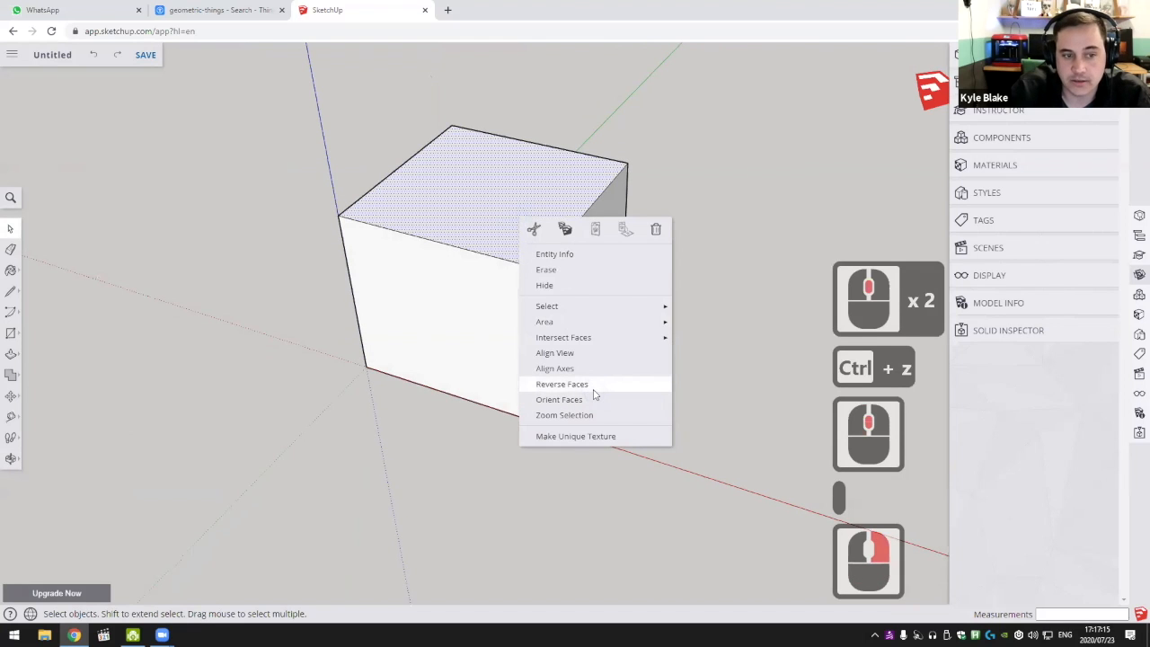
{"action": "left_click", "coordinate": [593, 388]}
{"action": "middle_click_drag", "start_coordinate": [611, 324], "coordinate": [455, 188]}
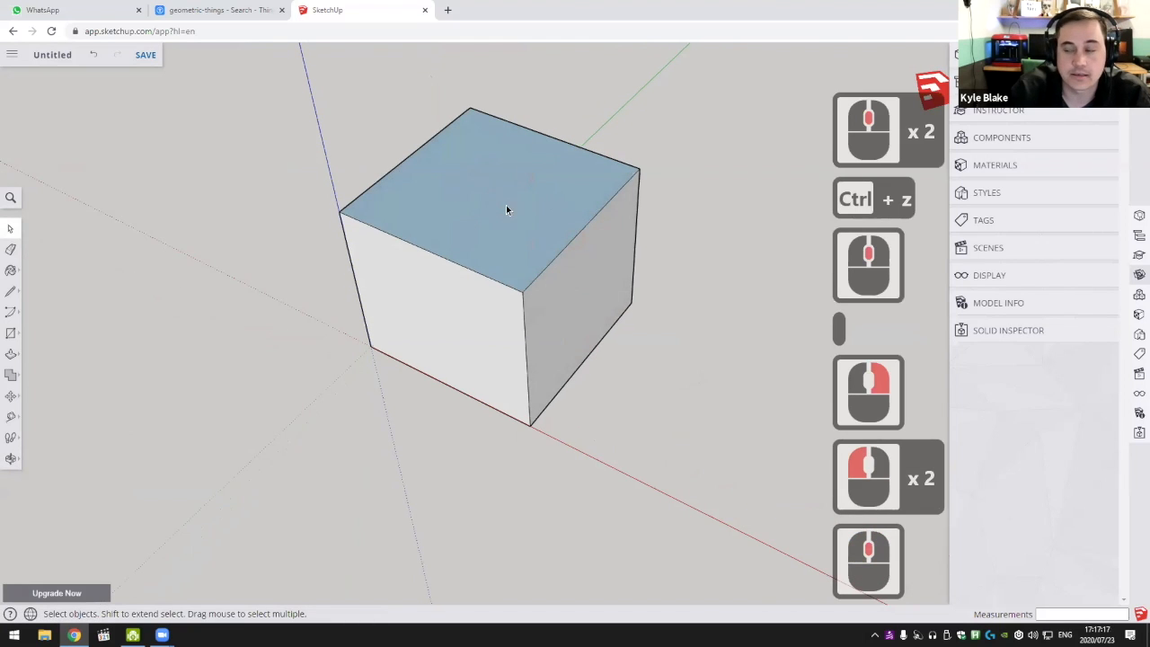
{"action": "middle_click_drag", "start_coordinate": [513, 217], "coordinate": [611, 185]}
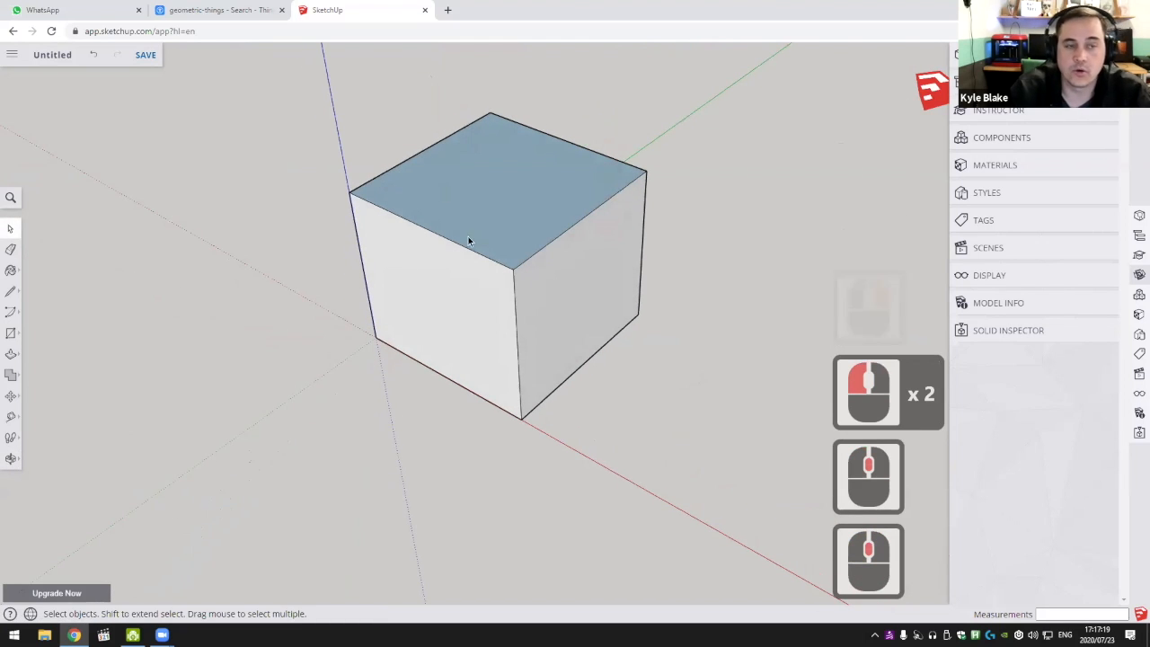
{"action": "middle_click_drag", "start_coordinate": [509, 303], "coordinate": [588, 215]}
Delete the reversed top face and look into the opened box
{"action": "left_click", "coordinate": [418, 194]}
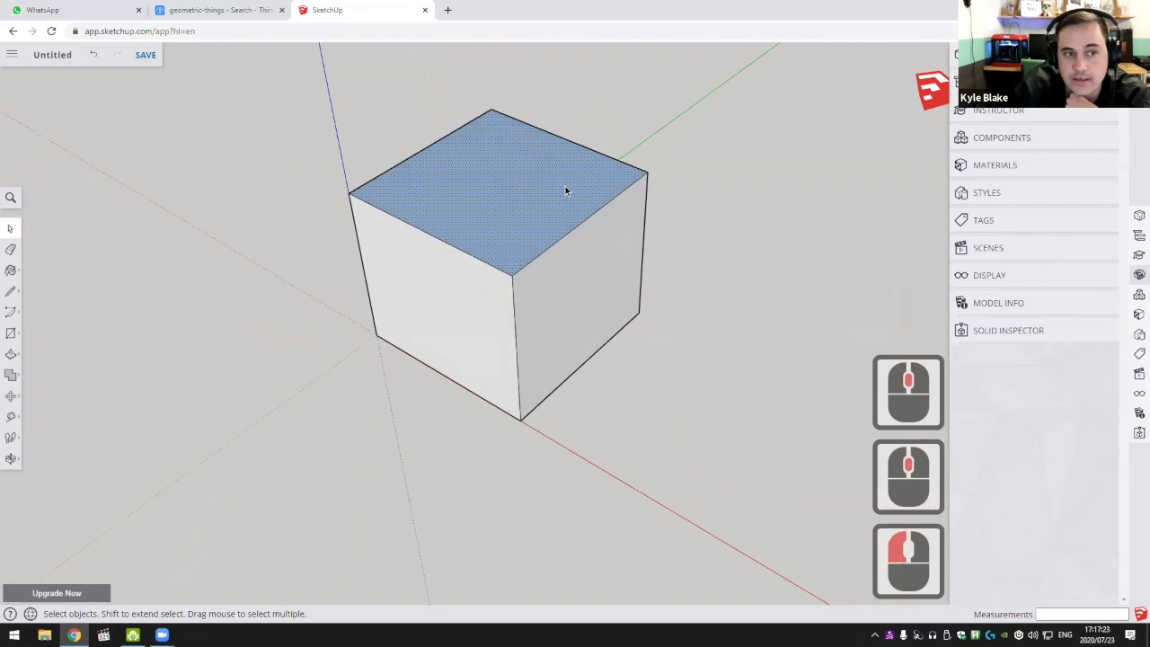
{"action": "key", "text": "Delete"}
{"action": "middle_click_drag", "start_coordinate": [577, 172], "coordinate": [587, 465]}
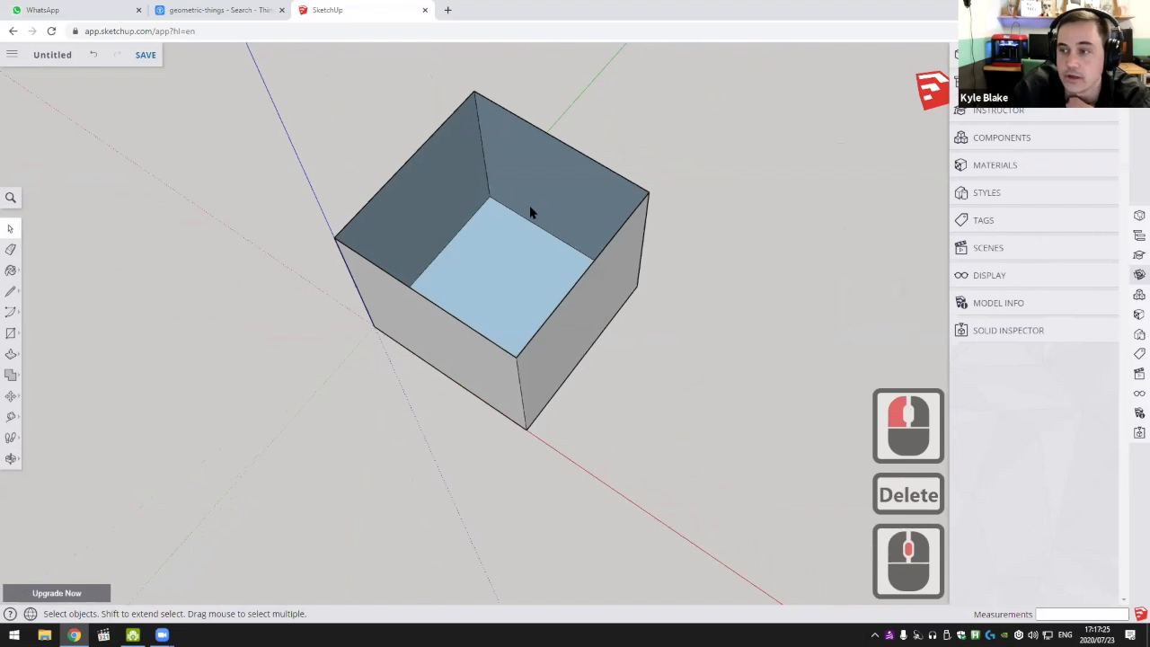
{"action": "middle_click_drag", "start_coordinate": [528, 440], "coordinate": [508, 350]}
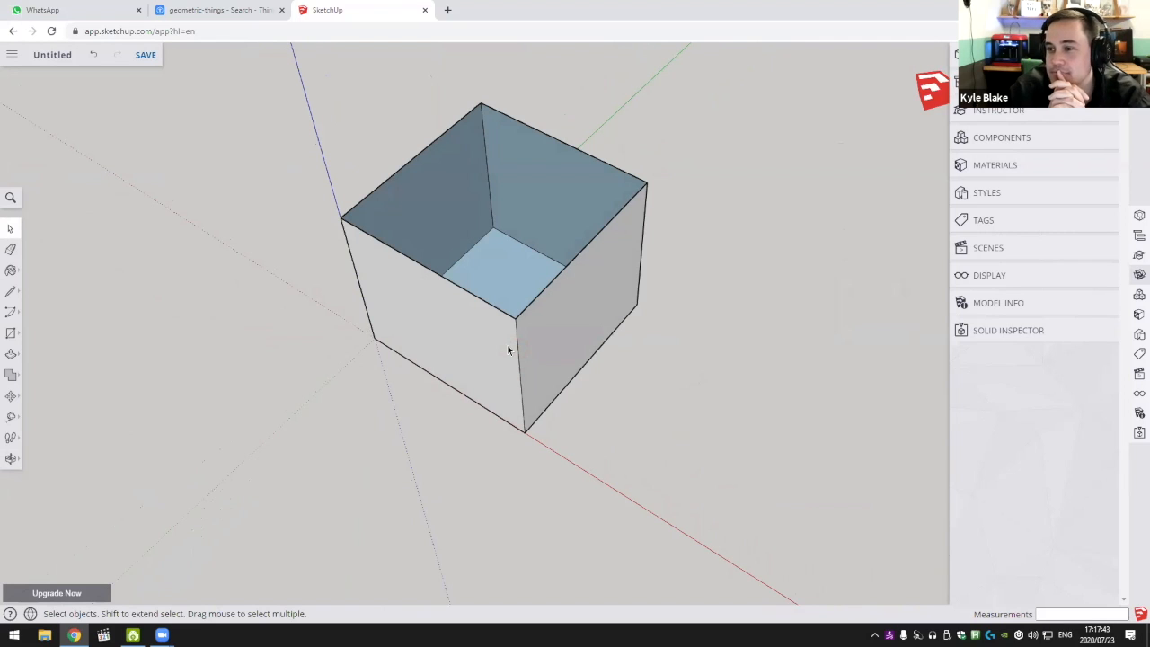
{"action": "middle_click_drag", "start_coordinate": [631, 464], "coordinate": [708, 449]}
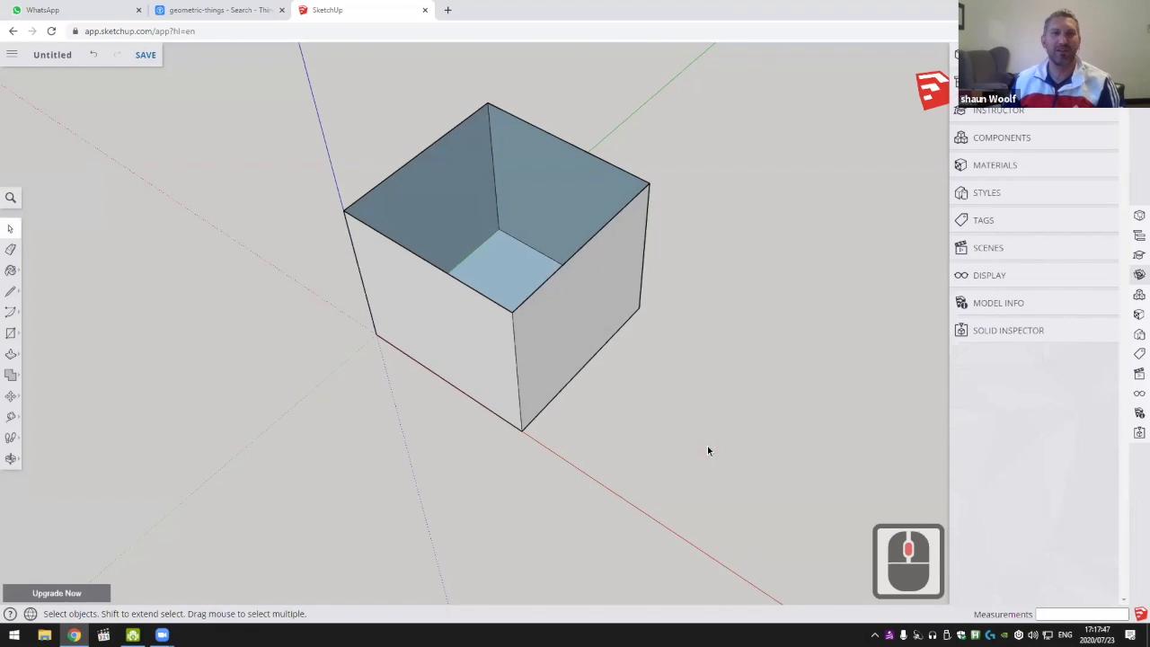
Undo the top face's deletion, its reversal, and the Push/Pull of the box
{"action": "middle_click", "coordinate": [680, 386]}
{"action": "key", "text": "ctrl+z"}
{"action": "middle_click", "coordinate": [620, 330]}
{"action": "key", "text": "ctrl+z"}
{"action": "key", "text": "ctrl+z"}
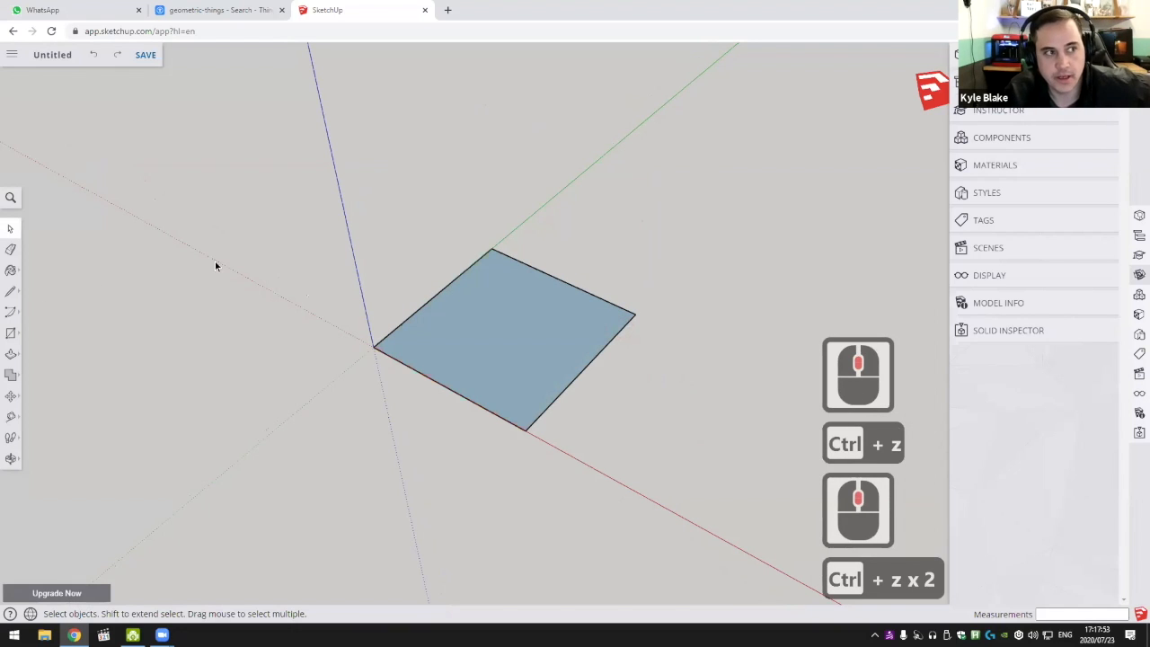
Push/Pull the rectangle on the ground plane upward into a closed box again and return to the Select tool
{"action": "left_click", "coordinate": [10, 271]}
{"action": "middle_click_drag", "start_coordinate": [533, 334], "coordinate": [514, 289]}
{"action": "key", "text": "p"}
{"action": "left_click", "coordinate": [513, 277]}
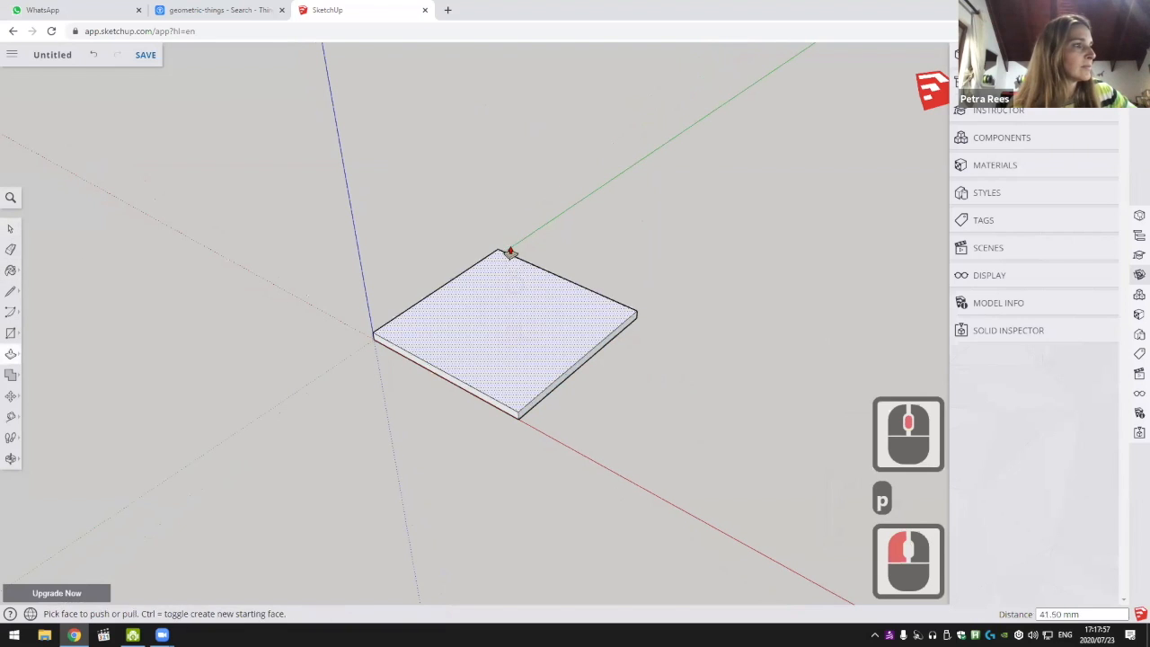
{"action": "left_click", "coordinate": [542, 333]}
{"action": "left_click", "coordinate": [530, 233]}
{"action": "scroll", "coordinate": [568, 278], "scroll_direction": "down", "scroll_amount": 1}
{"action": "middle_click_drag", "start_coordinate": [667, 334], "coordinate": [666, 342]}
{"action": "key", "text": "space"}
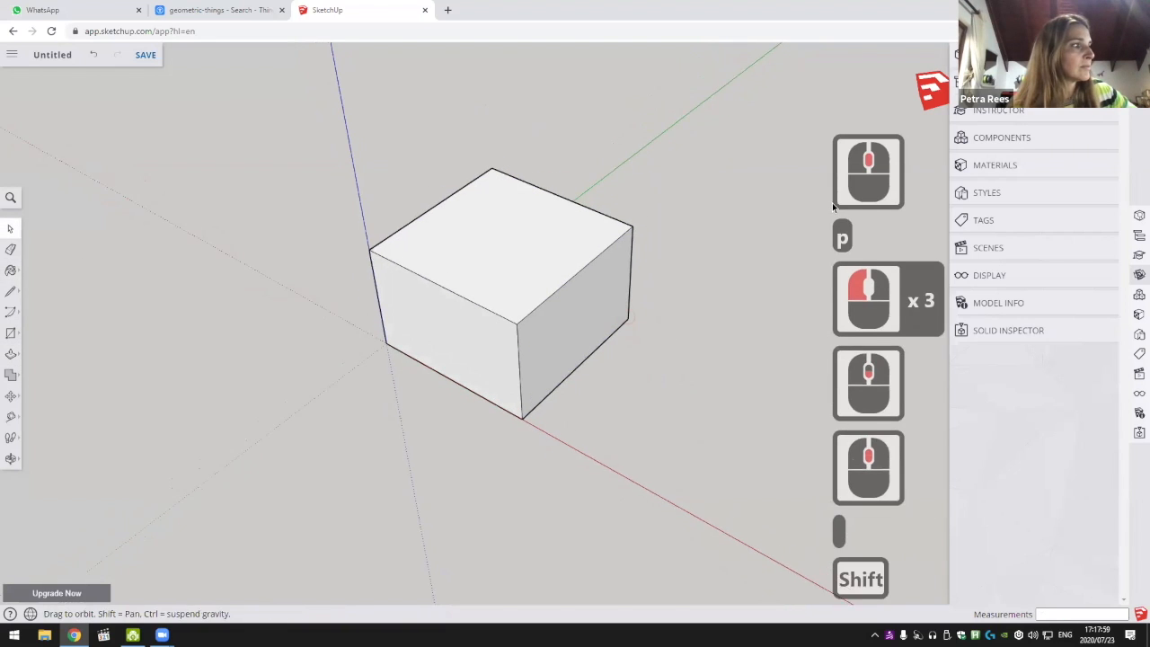
{"action": "middle_click_drag", "start_coordinate": [755, 93], "coordinate": [753, 102], "text": "shift"}
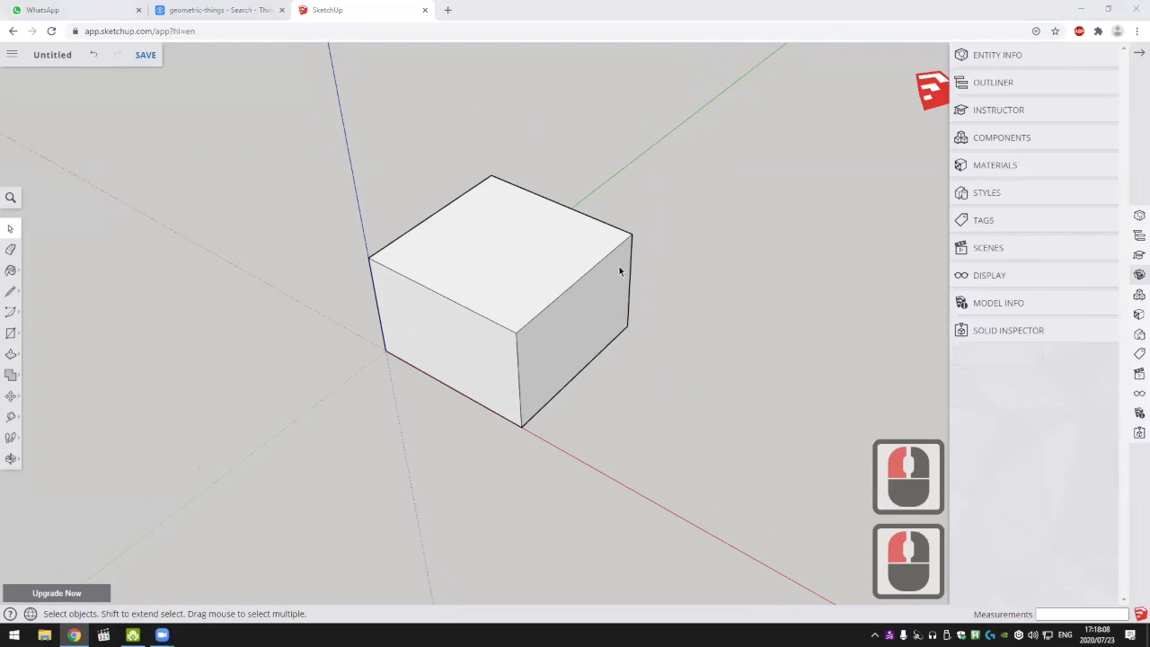
{"action": "middle_click", "coordinate": [335, 268]}
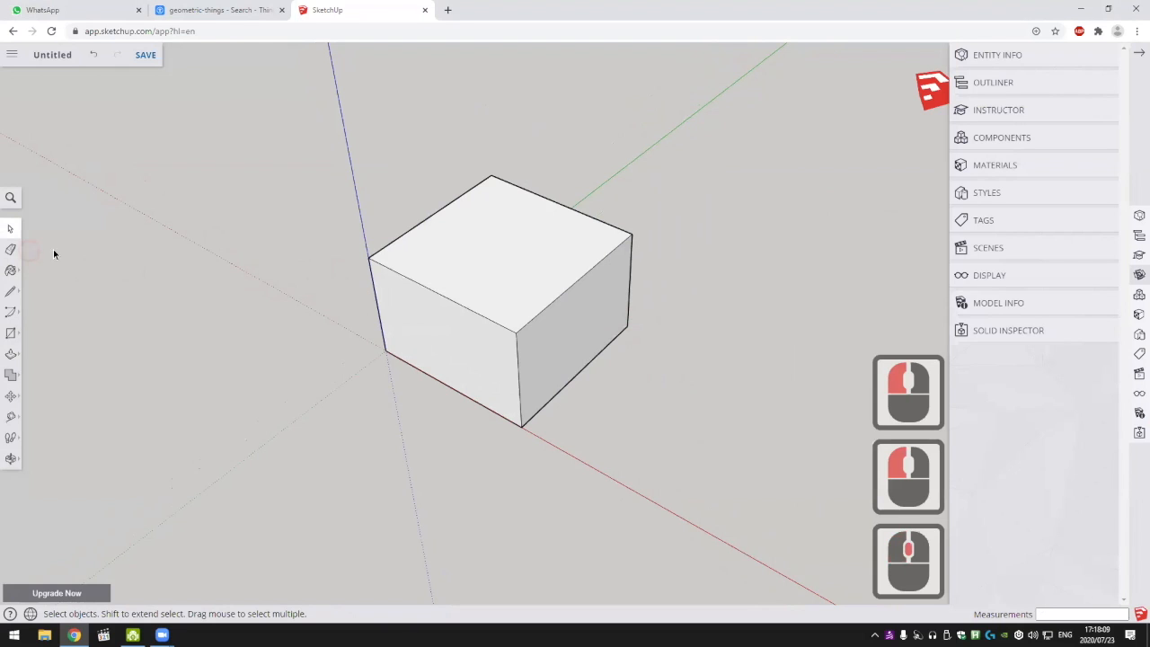
Activate the Paint Bucket tool for the box and display the available materials
{"action": "middle_click_drag", "start_coordinate": [45, 248], "coordinate": [22, 274]}
{"action": "left_click", "coordinate": [11, 270]}
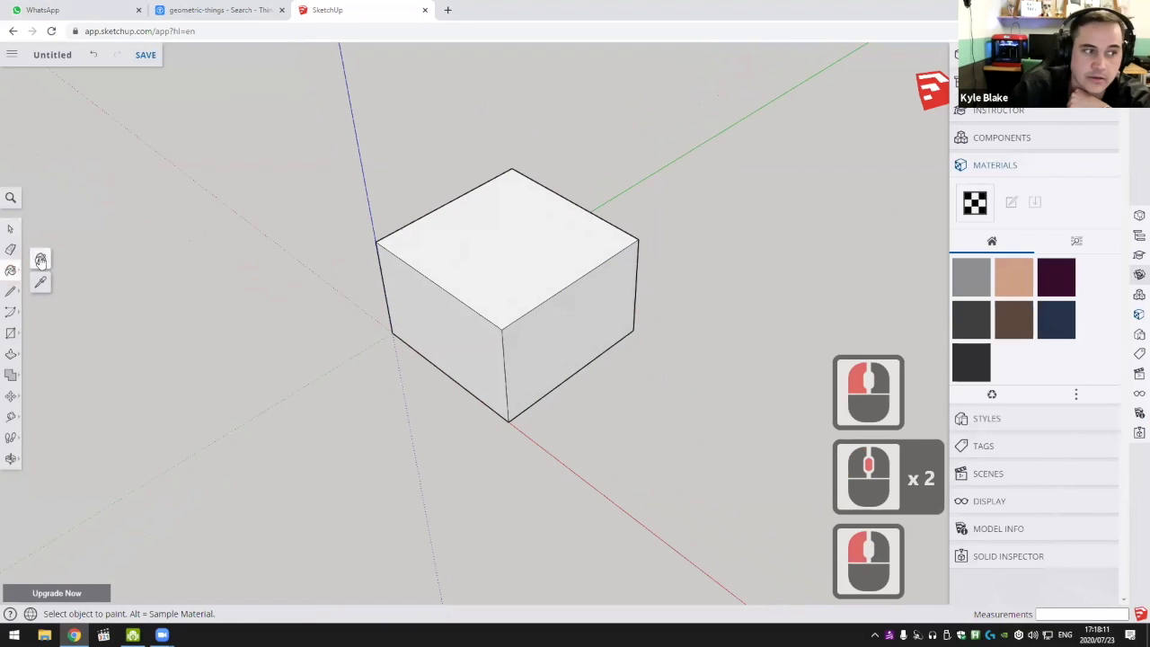
{"action": "left_click", "coordinate": [40, 257]}
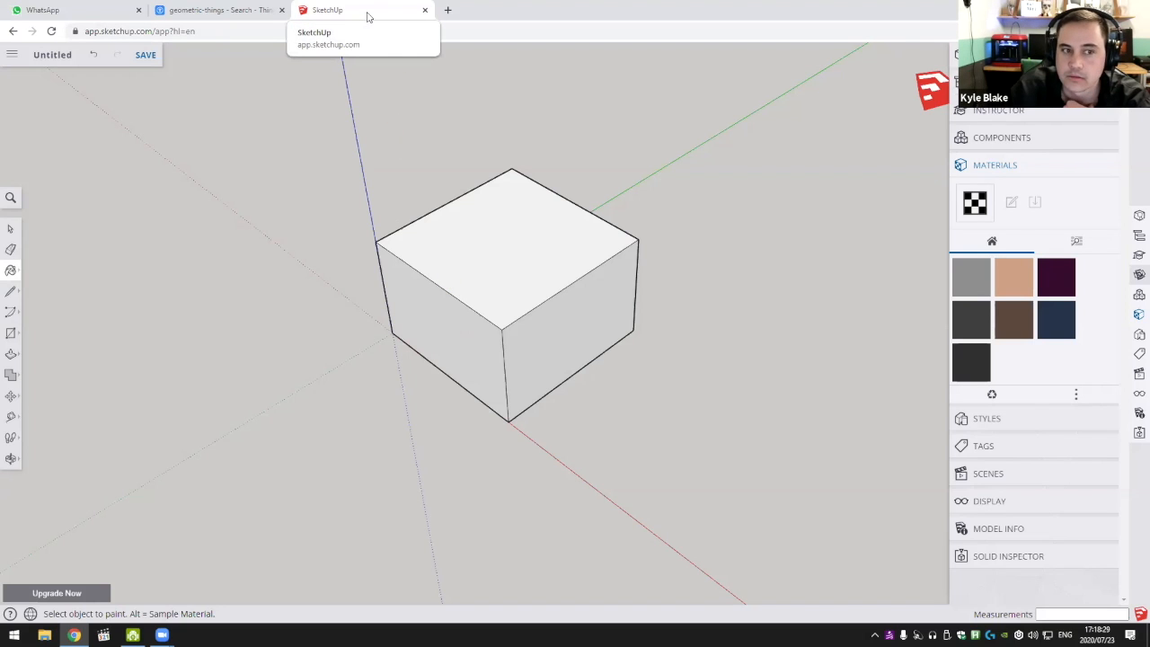
Open a new browser tab and return to the box model in SketchUp
{"action": "left_click", "coordinate": [449, 12]}
{"action": "left_click", "coordinate": [470, 15]}
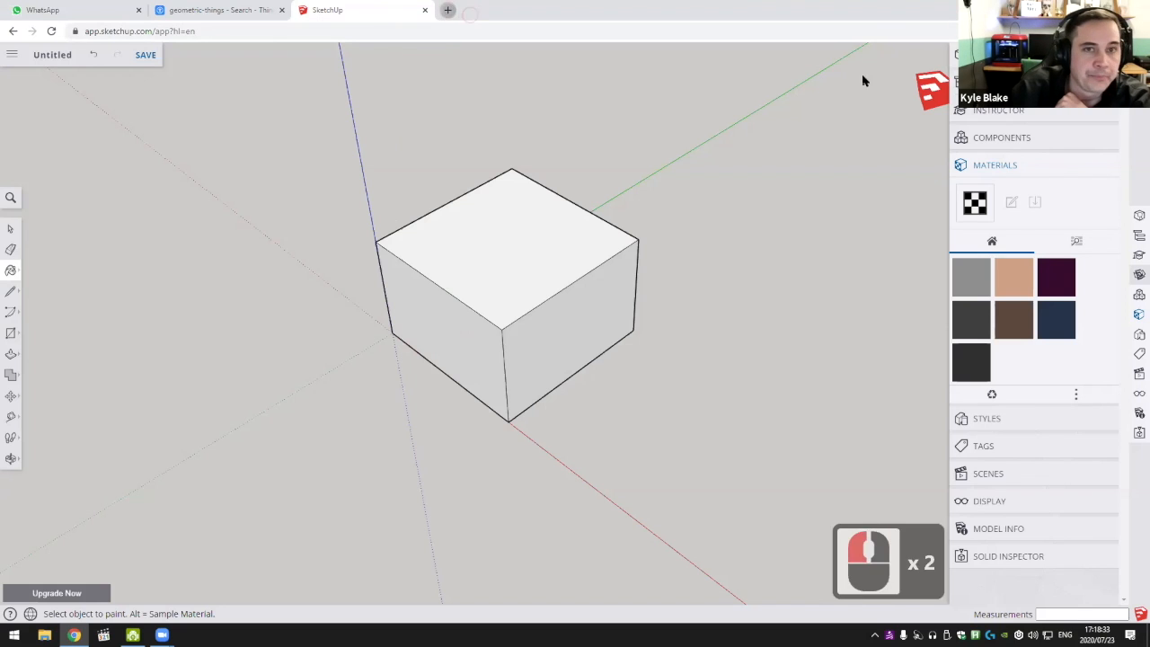
{"action": "right_click", "coordinate": [903, 52]}
{"action": "left_click", "coordinate": [306, 10]}
{"action": "left_click", "coordinate": [306, 11]}
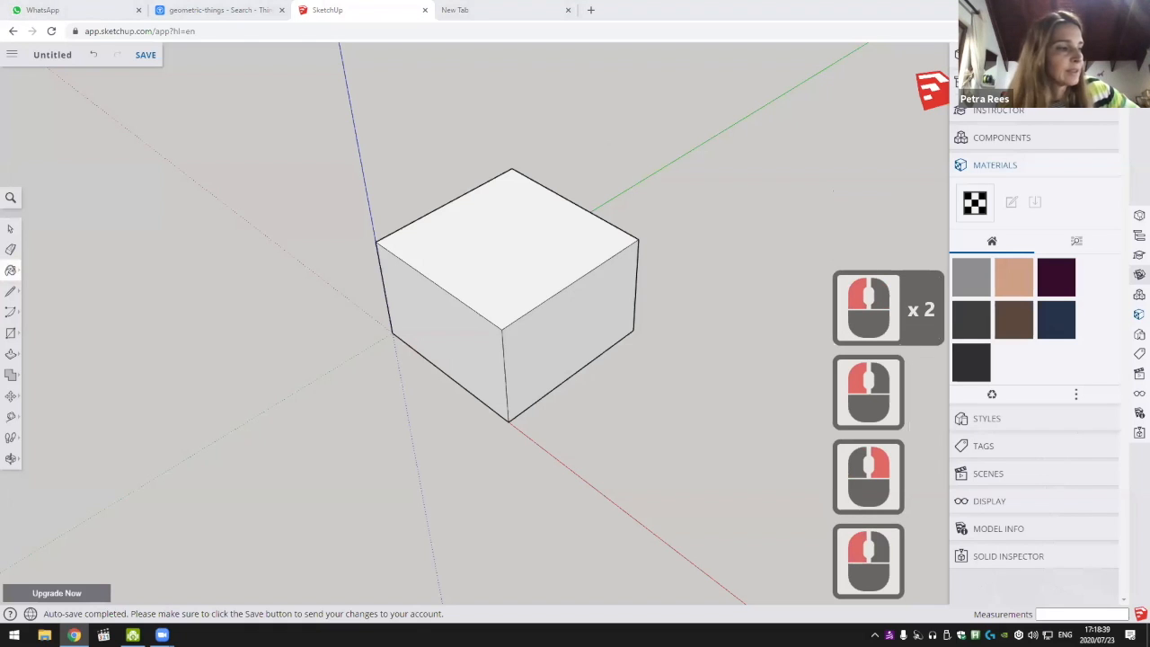
{"action": "key", "text": "Return"}
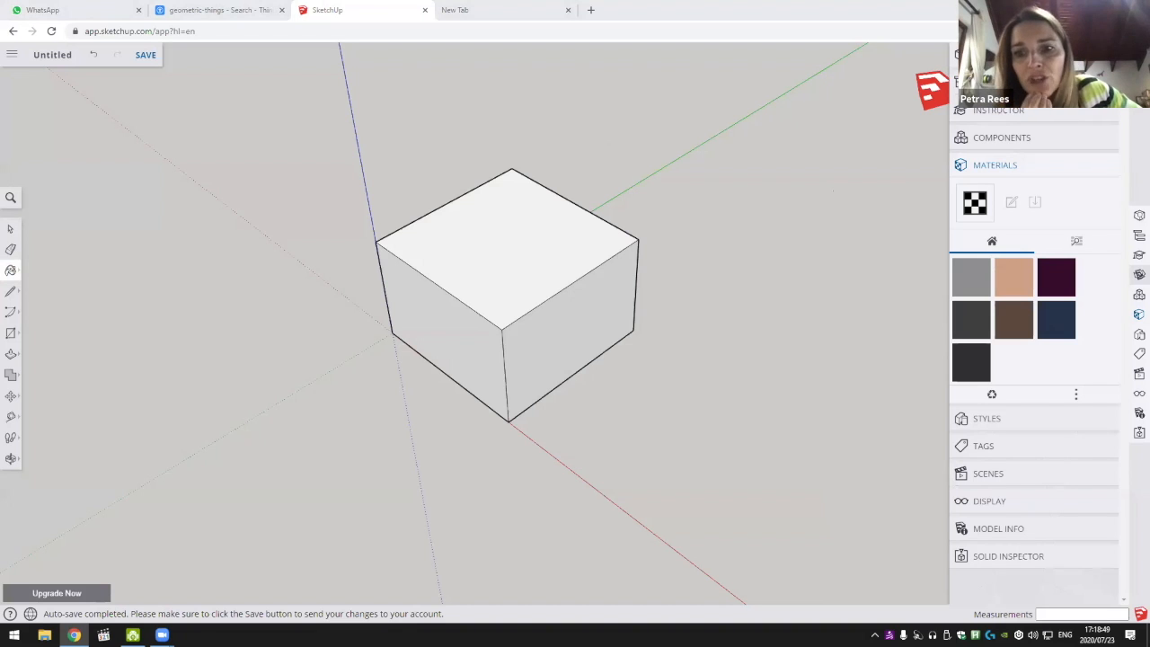
Open the SketchUp Free plan page, highlight its web address, close the extra tabs and return to the box model
{"action": "left_click", "coordinate": [465, 13]}
{"action": "left_click", "coordinate": [673, 239]}
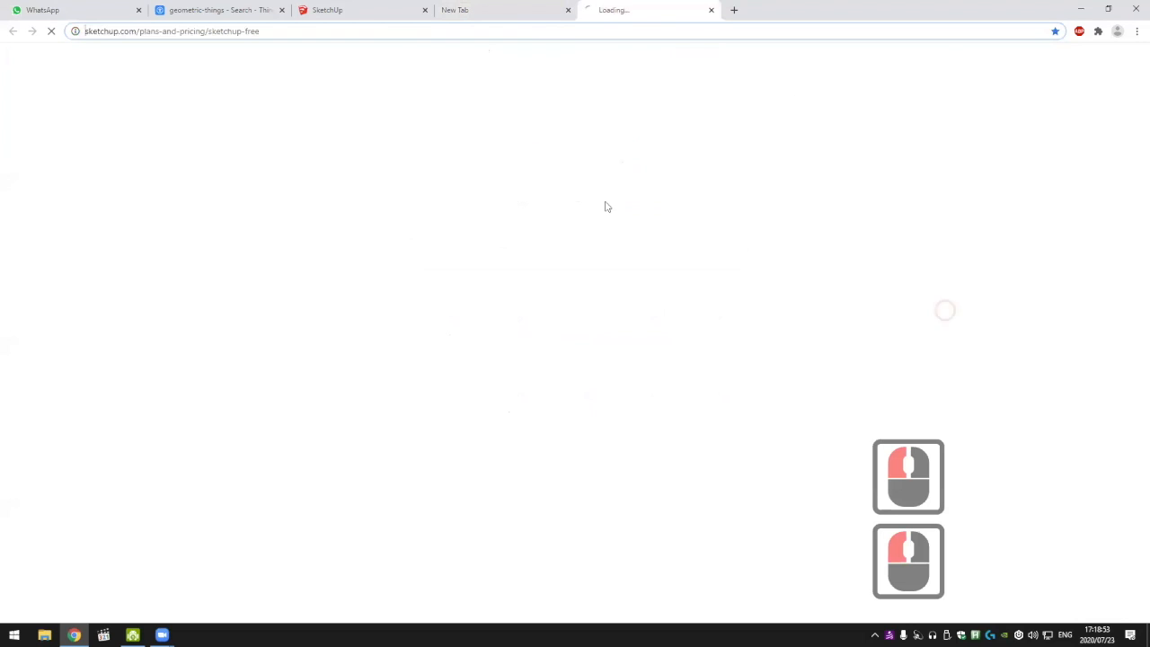
{"action": "left_click", "coordinate": [528, 32]}
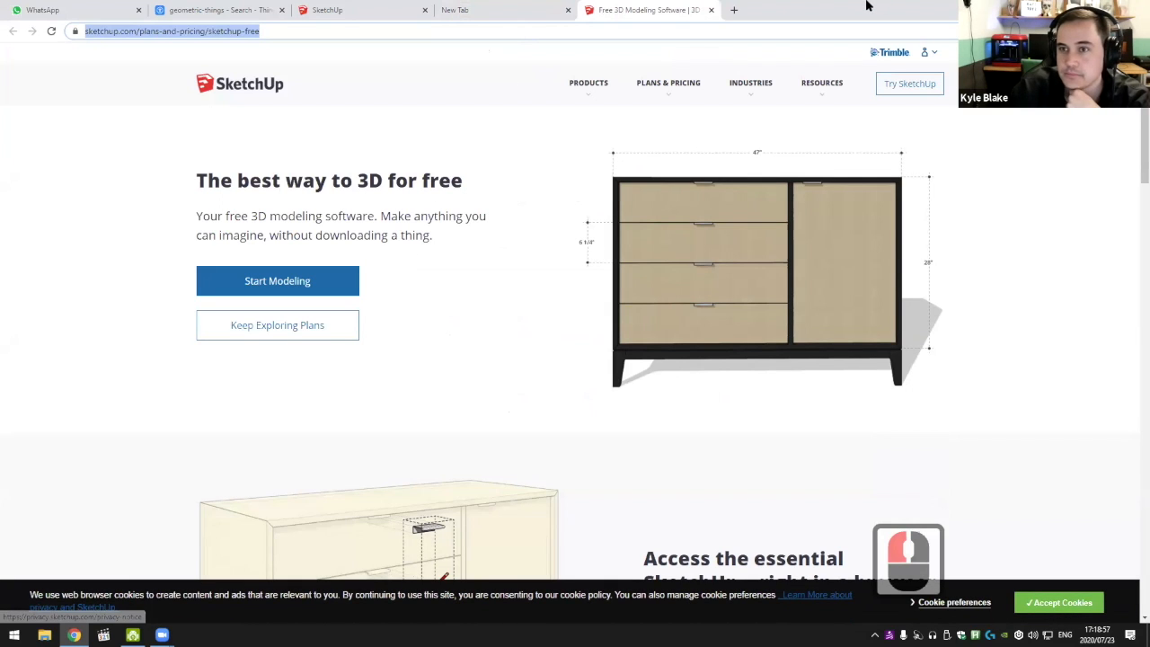
{"action": "left_click", "coordinate": [725, 39]}
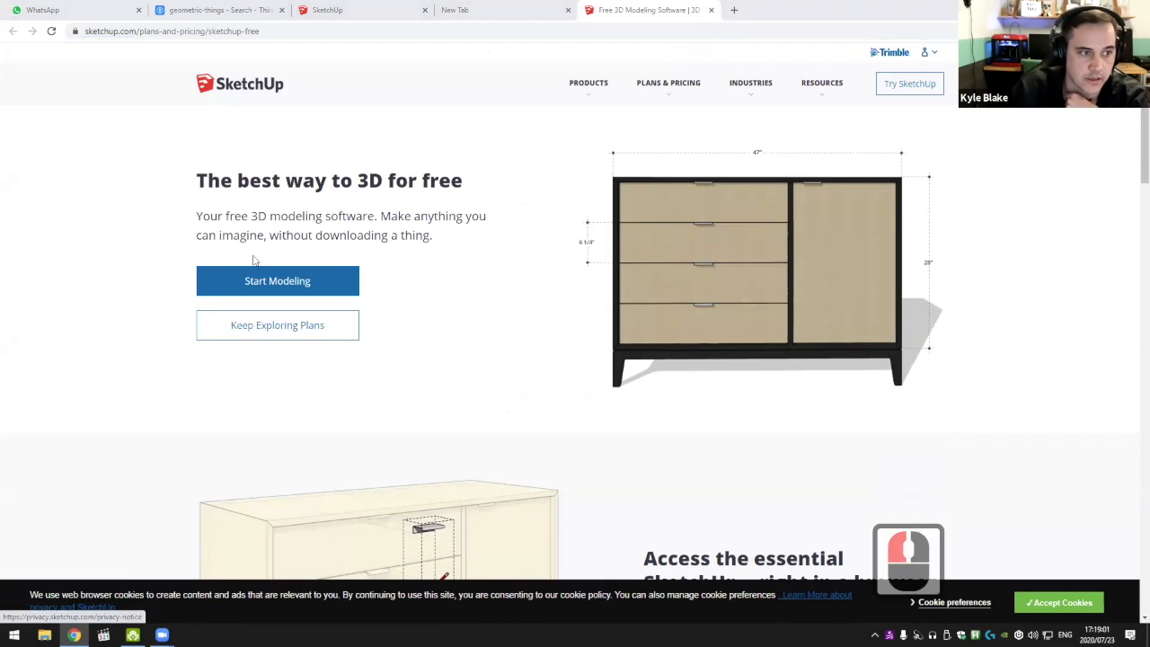
{"action": "left_click", "coordinate": [711, 10]}
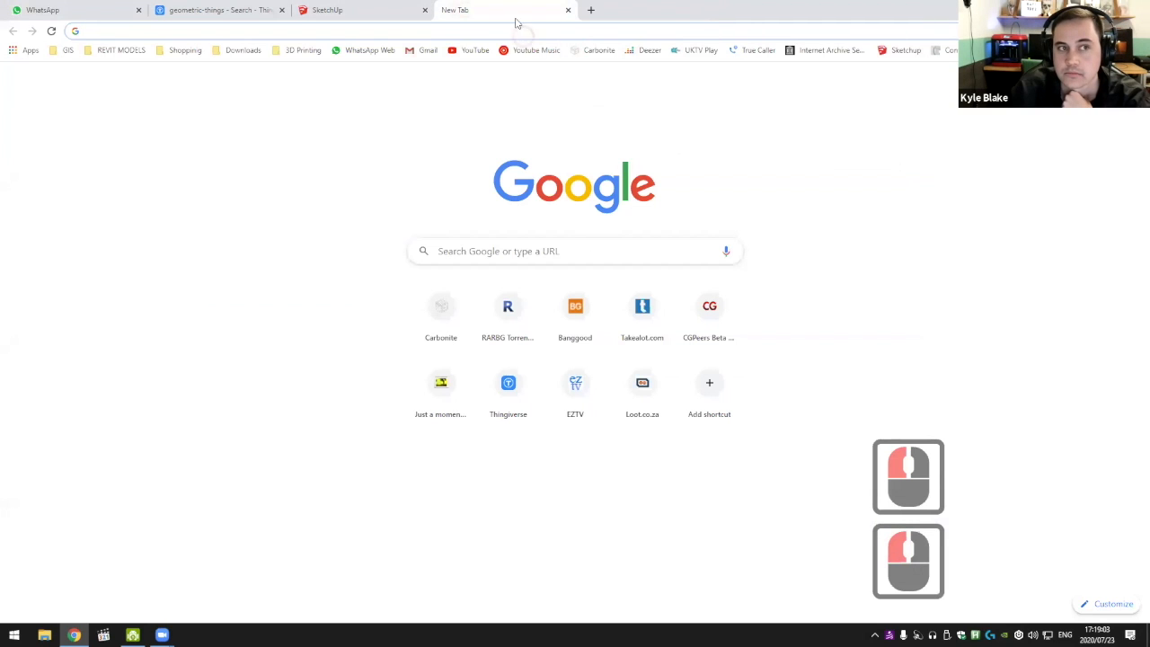
{"action": "left_click", "coordinate": [353, 12]}
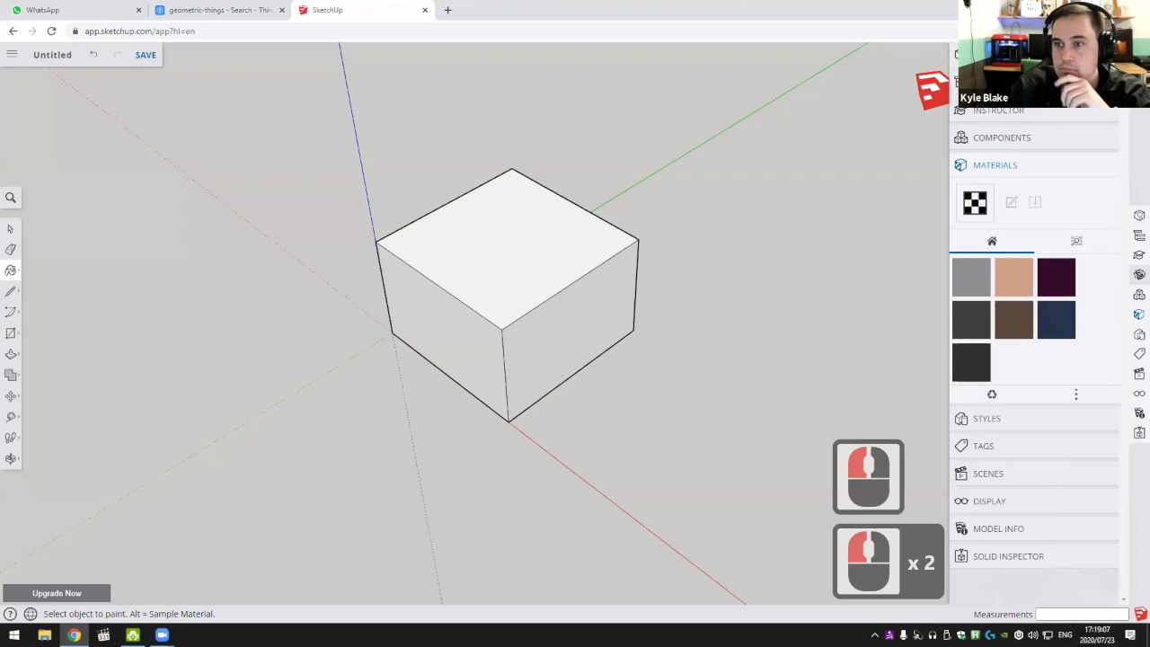
{"action": "left_click", "coordinate": [1043, 63]}
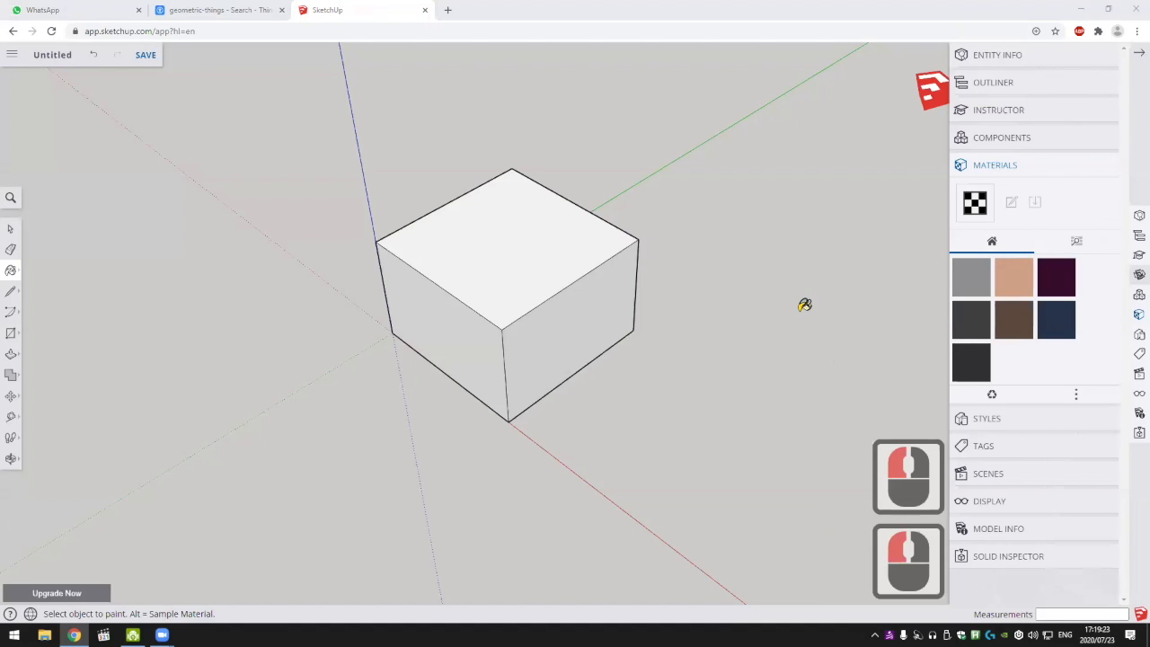
Load the bookmarked SketchUp Free page in a new browser tab and switch back to the box model
{"action": "left_click", "coordinate": [448, 11]}
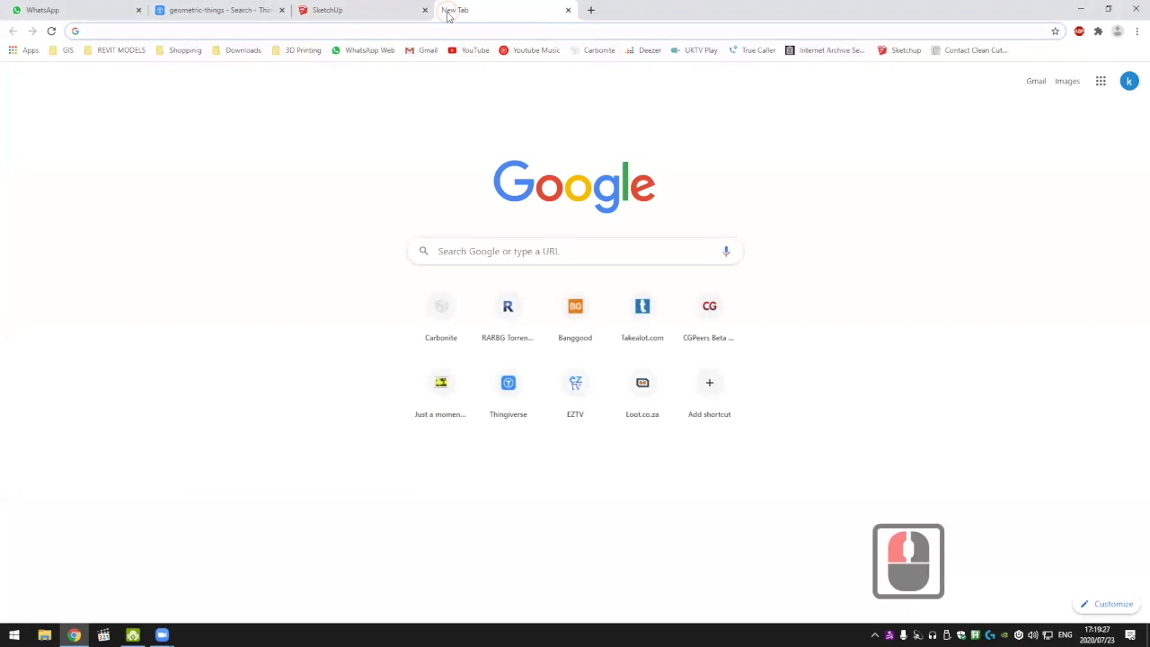
{"action": "left_click", "coordinate": [903, 52]}
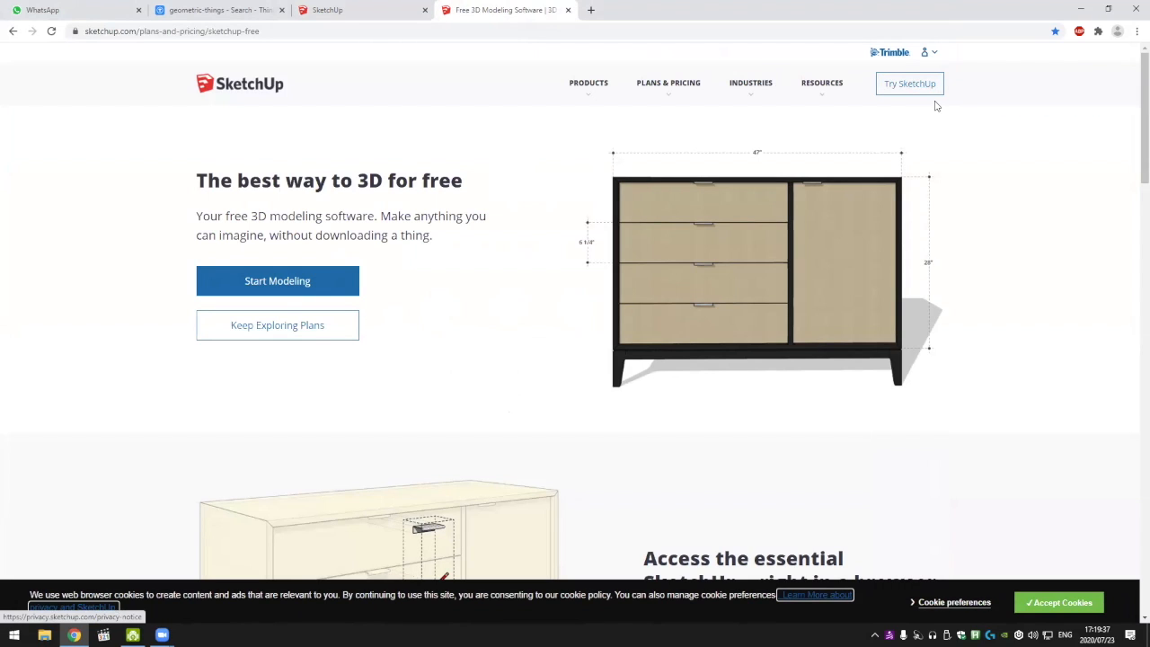
{"action": "left_click", "coordinate": [372, 15]}
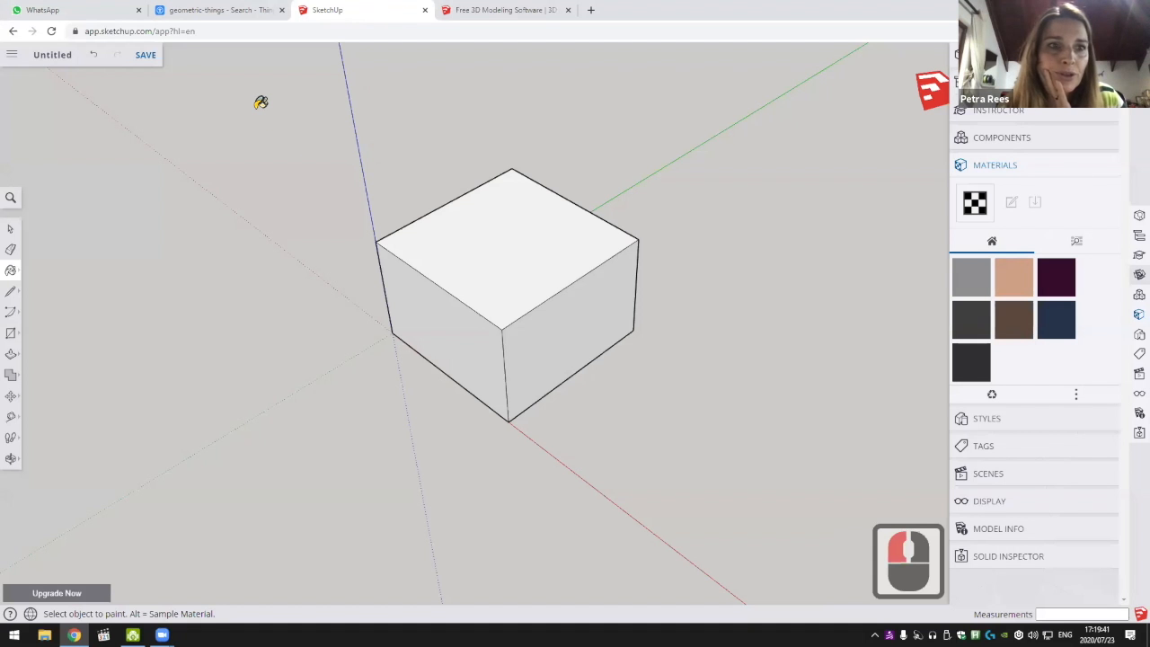
Paint the box's right-hand side face with the Helen_Skin material and undo the paint
{"action": "middle_click_drag", "start_coordinate": [596, 257], "coordinate": [605, 205]}
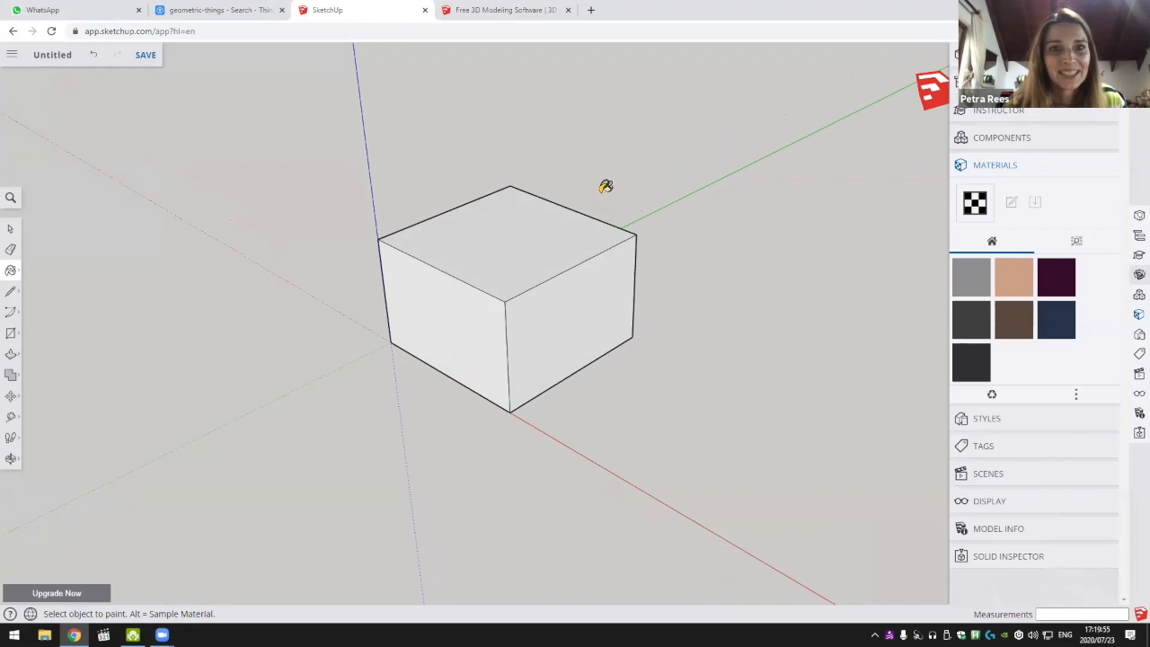
{"action": "left_click", "coordinate": [1013, 283]}
{"action": "left_click", "coordinate": [590, 298]}
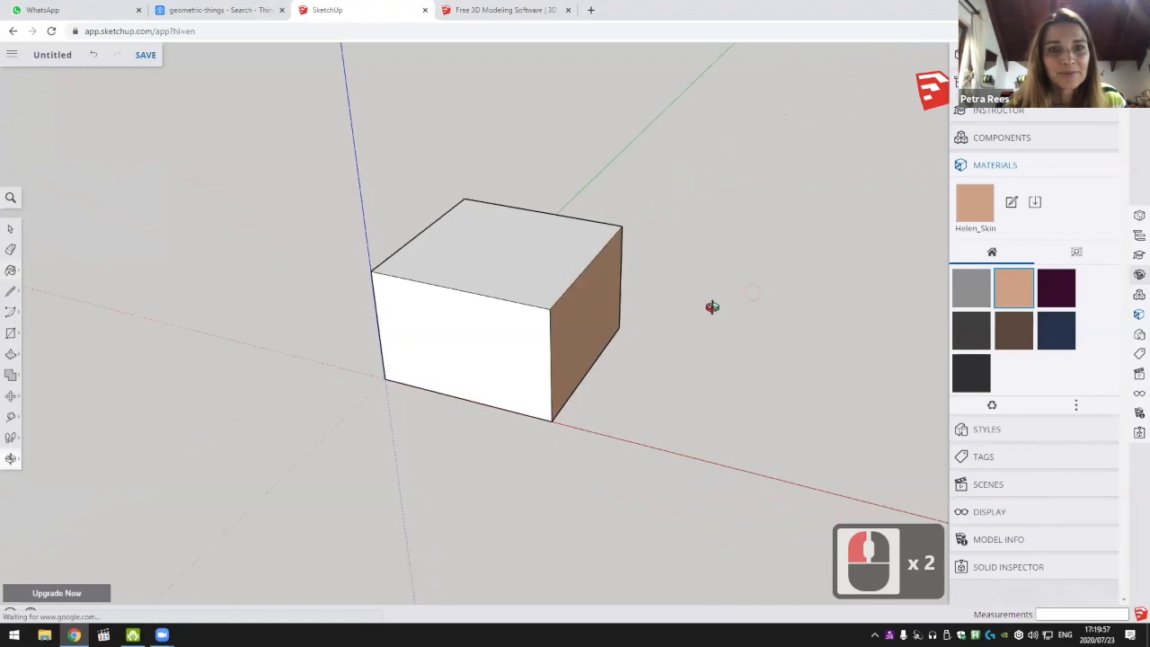
{"action": "middle_click", "coordinate": [642, 300]}
{"action": "key", "text": "ctrl+z"}
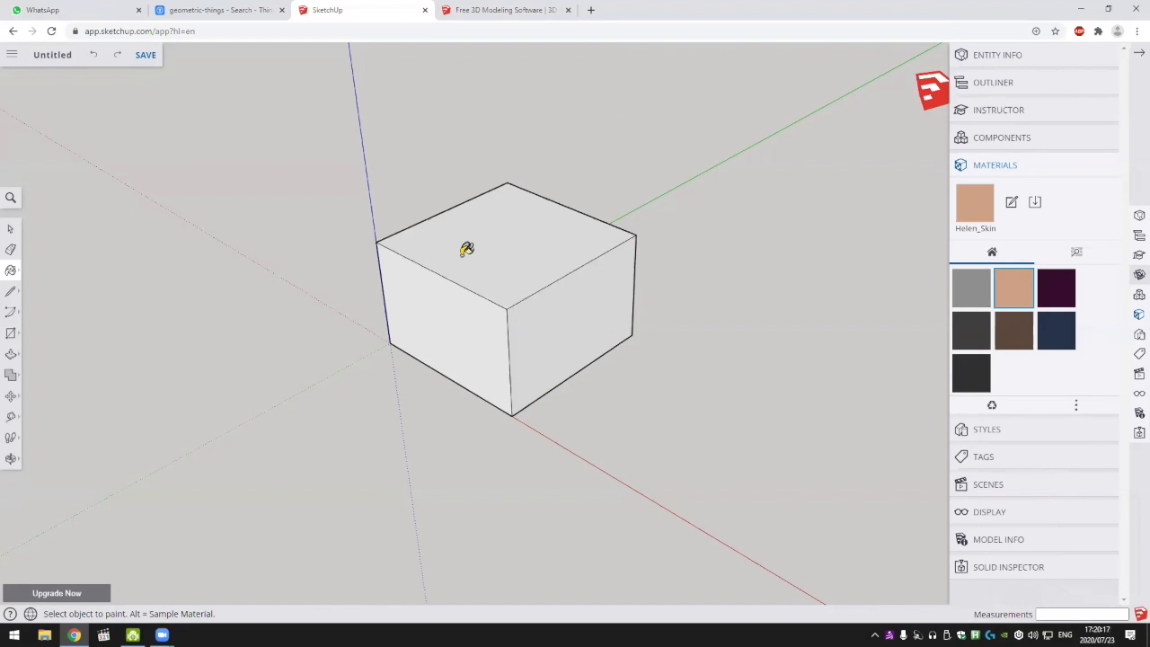
Use the Paint Bucket to apply the Helen_Blouse material to the box's top and two front-facing sides
{"action": "middle_click_drag", "start_coordinate": [467, 249], "coordinate": [497, 310]}
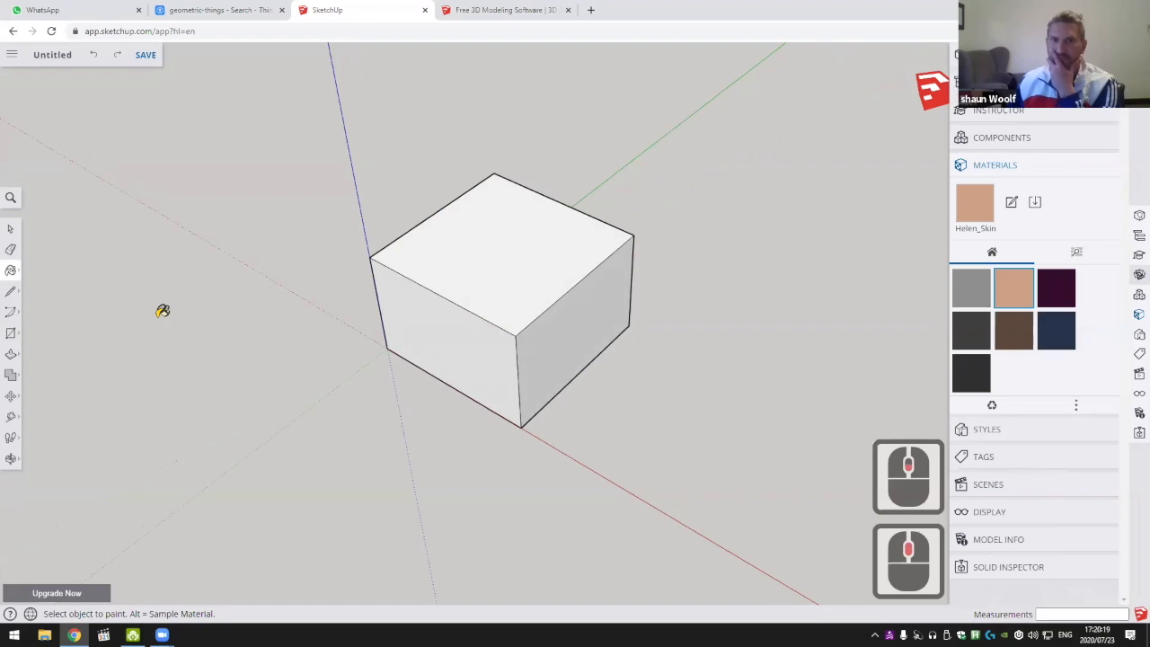
{"action": "middle_click_drag", "start_coordinate": [417, 290], "coordinate": [436, 261]}
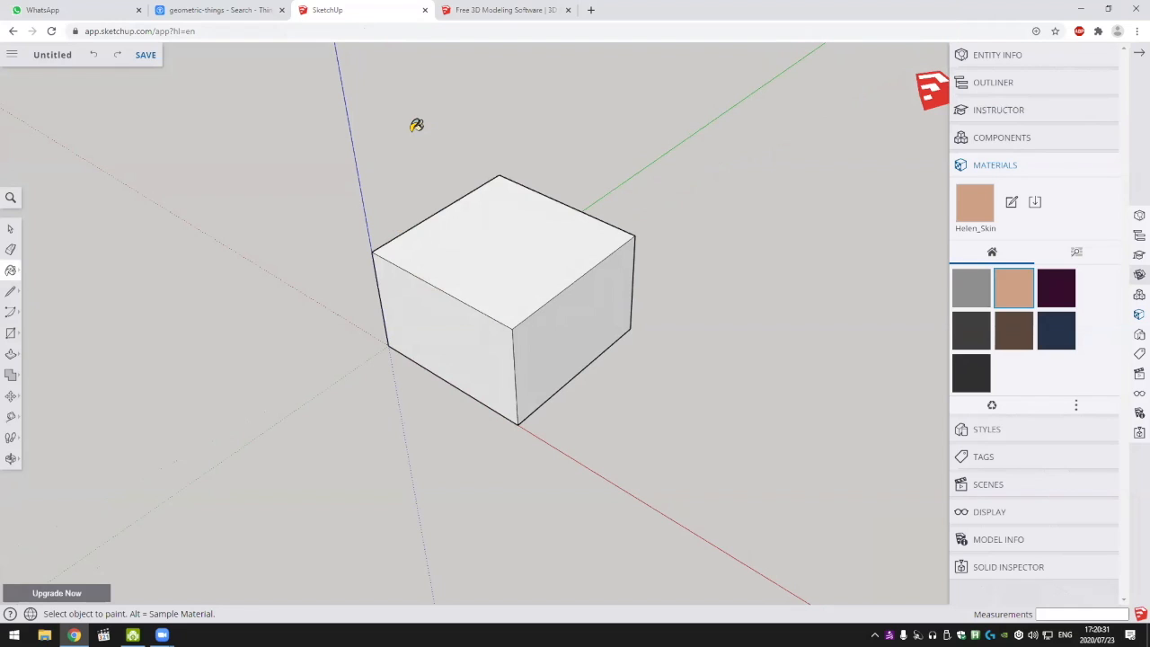
{"action": "left_click", "coordinate": [11, 273]}
{"action": "left_click", "coordinate": [39, 261]}
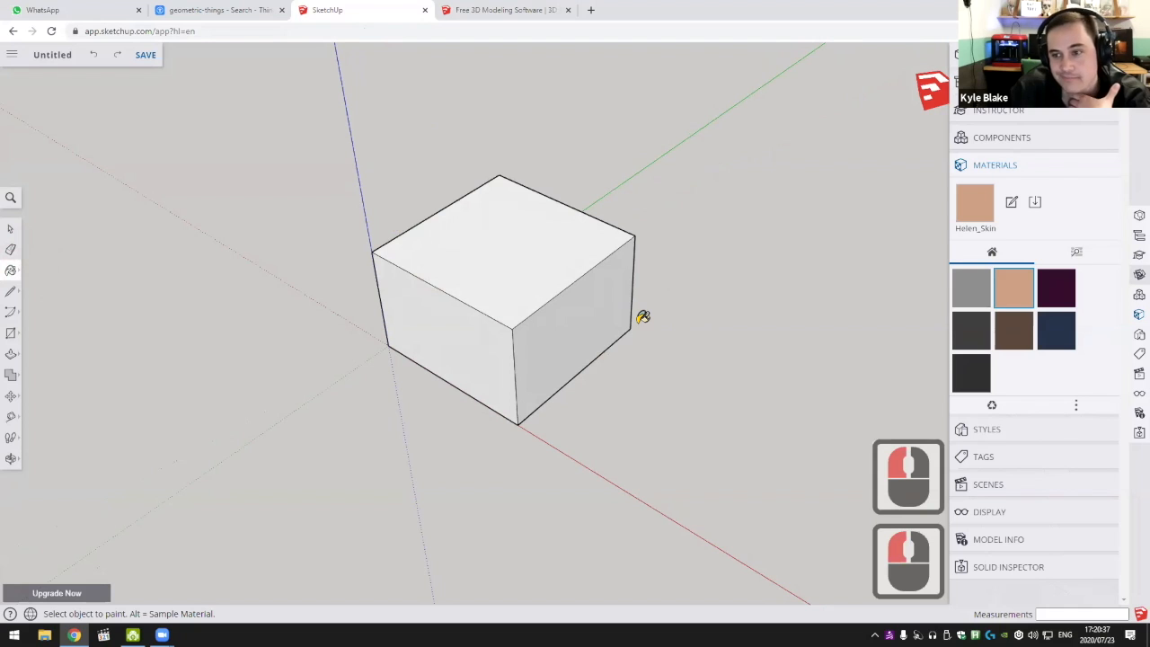
{"action": "middle_click_drag", "start_coordinate": [544, 307], "coordinate": [561, 248]}
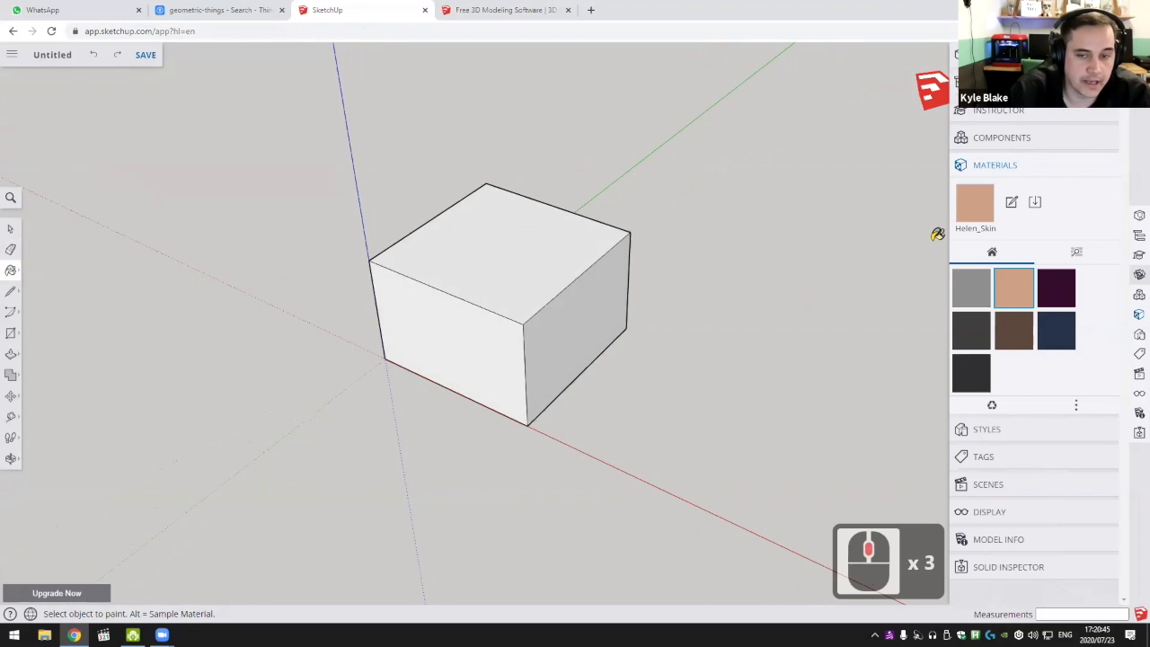
{"action": "left_click", "coordinate": [1056, 288]}
{"action": "left_click", "coordinate": [567, 326]}
{"action": "left_click", "coordinate": [503, 332]}
{"action": "left_click", "coordinate": [518, 271]}
{"action": "mouse_move", "coordinate": [518, 271]}
{"action": "middle_mouse_down"}
{"action": "mouse_move", "coordinate": [498, 393]}
{"action": "mouse_move", "coordinate": [413, 398]}
{"action": "mouse_move", "coordinate": [477, 403]}
{"action": "mouse_move", "coordinate": [585, 248]}
{"action": "mouse_move", "coordinate": [587, 436]}
{"action": "mouse_move", "coordinate": [527, 135]}
{"action": "mouse_move", "coordinate": [386, 321]}
{"action": "mouse_move", "coordinate": [701, 294]}
{"action": "mouse_move", "coordinate": [671, 437]}
{"action": "mouse_move", "coordinate": [657, 368]}
{"action": "mouse_move", "coordinate": [700, 417]}
{"action": "mouse_move", "coordinate": [683, 485]}
{"action": "middle_mouse_up"}
Undo the Helen_Blouse painting on the box's faces
{"action": "key", "text": "ctrl+z"}
{"action": "key", "text": "ctrl+z"}
{"action": "key", "text": "ctrl+z"}
{"action": "key", "text": "ctrl+z"}
{"action": "key", "text": "ctrl+z"}
{"action": "scroll", "coordinate": [649, 305], "scroll_direction": "up", "scroll_amount": 1, "text": "ctrl"}
{"action": "key", "text": "ctrl+z"}
Paint the box's top face Helen_Blouse, its right-hand side Helen_Skin and its left-hand side Helen_Skirt
{"action": "scroll", "coordinate": [647, 302], "scroll_direction": "down", "scroll_amount": 3}
{"action": "left_click", "coordinate": [625, 297]}
{"action": "middle_click_drag", "start_coordinate": [624, 296], "coordinate": [600, 277], "text": "shift"}
{"action": "left_click", "coordinate": [998, 313]}
{"action": "left_click", "coordinate": [621, 401]}
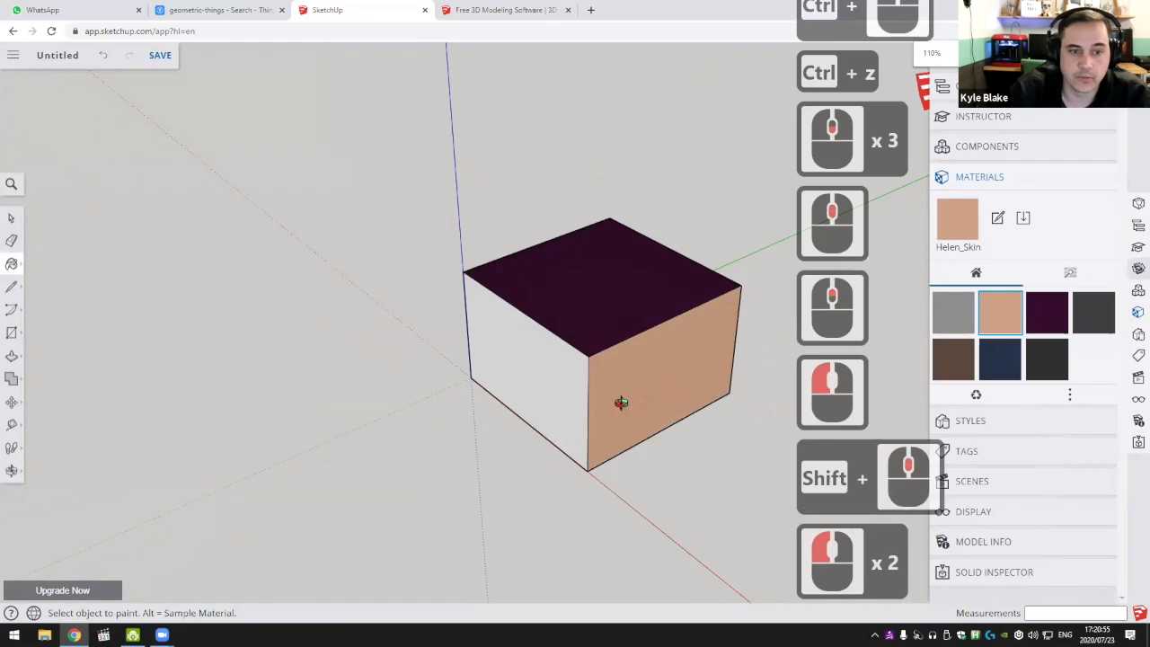
{"action": "middle_click_drag", "start_coordinate": [621, 401], "coordinate": [629, 387]}
{"action": "left_click", "coordinate": [1000, 358]}
{"action": "left_click", "coordinate": [600, 370]}
{"action": "middle_click_drag", "start_coordinate": [643, 439], "coordinate": [611, 308]}
{"action": "middle_click", "coordinate": [611, 308]}
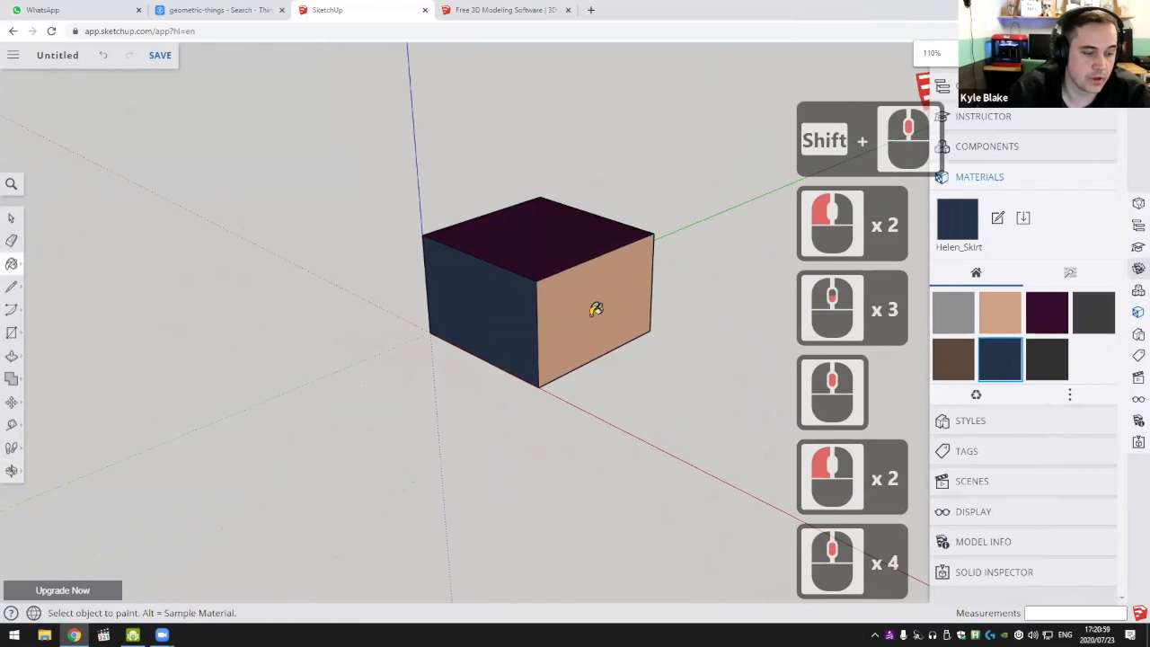
Sample the Helen_Skirt material from the box's left-hand side and apply it to another face of the box
{"action": "left_click", "coordinate": [19, 267]}
{"action": "left_click", "coordinate": [46, 279]}
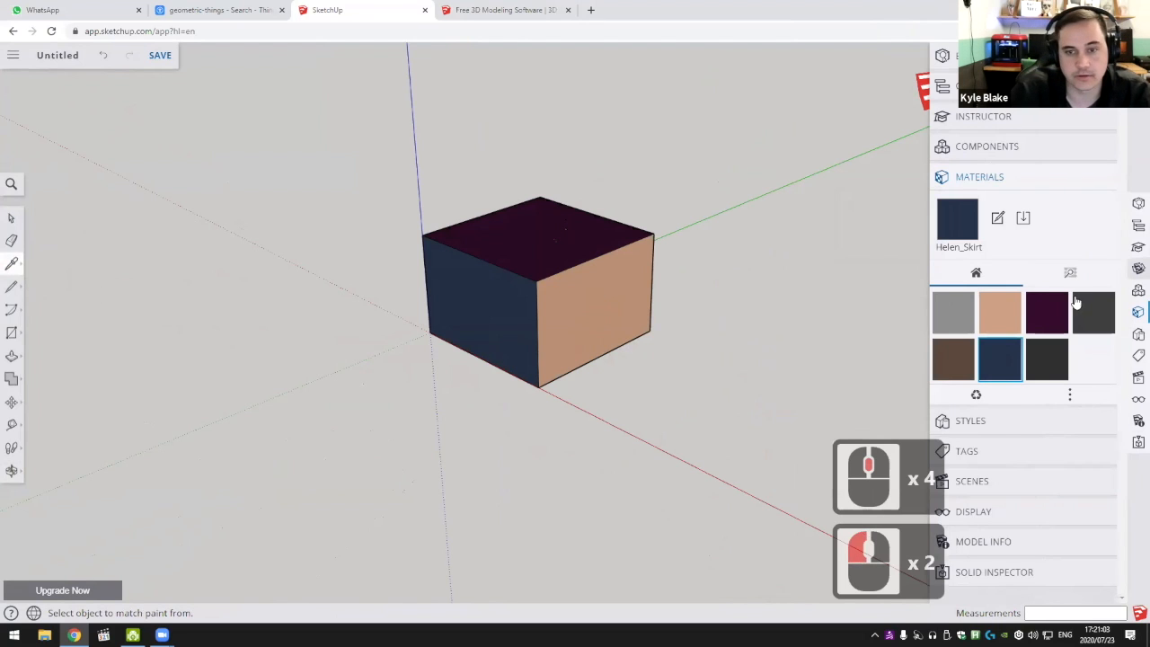
{"action": "left_click", "coordinate": [489, 297]}
{"action": "middle_click_drag", "start_coordinate": [624, 275], "coordinate": [907, 149]}
{"action": "middle_click_drag", "start_coordinate": [521, 314], "coordinate": [719, 206]}
{"action": "left_click", "coordinate": [518, 239]}
Sample the Helen_Blouse material from the box's top face and paint it onto another face of the box
{"action": "middle_click_drag", "start_coordinate": [490, 271], "coordinate": [13, 305]}
{"action": "left_click", "coordinate": [46, 281]}
{"action": "middle_click_drag", "start_coordinate": [404, 216], "coordinate": [693, 347]}
{"action": "left_click", "coordinate": [611, 260]}
{"action": "middle_click_drag", "start_coordinate": [611, 261], "coordinate": [459, 81]}
{"action": "left_click", "coordinate": [643, 327]}
{"action": "mouse_move", "coordinate": [642, 323]}
{"action": "middle_mouse_down"}
{"action": "mouse_move", "coordinate": [447, 138]}
{"action": "mouse_move", "coordinate": [518, 506]}
{"action": "mouse_move", "coordinate": [642, 339]}
{"action": "mouse_move", "coordinate": [809, 321]}
{"action": "mouse_move", "coordinate": [526, 284]}
{"action": "middle_mouse_up"}
Undo all the box's face painting and redo the Push/Pull that gives the box its full height
{"action": "key", "text": "ctrl+z"}
{"action": "key", "text": "ctrl+z"}
{"action": "key", "text": "ctrl+z"}
{"action": "key", "text": "ctrl+z"}
{"action": "key", "text": "ctrl+z"}
{"action": "key", "text": "ctrl+z"}
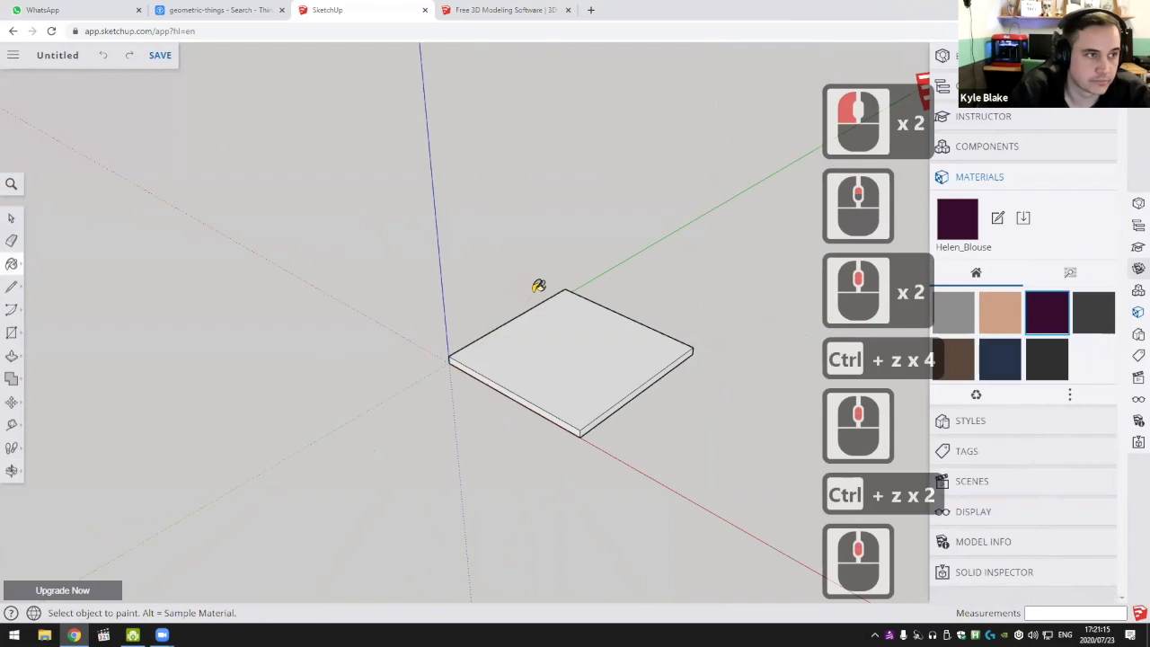
{"action": "key", "text": "ctrl+y"}
{"action": "middle_click_drag", "start_coordinate": [544, 296], "coordinate": [411, 265]}
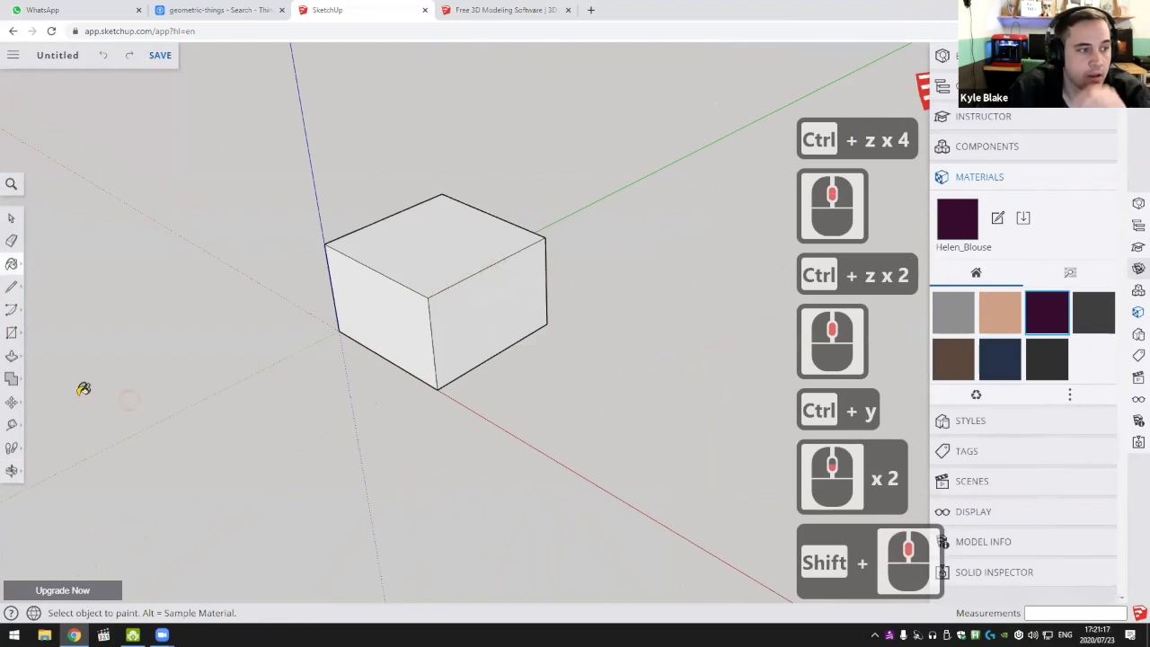
Draw a connected zigzag of lines beside the box with the Line tool, starting on the red axis and alternating between green and red directions
{"action": "left_click", "coordinate": [12, 286]}
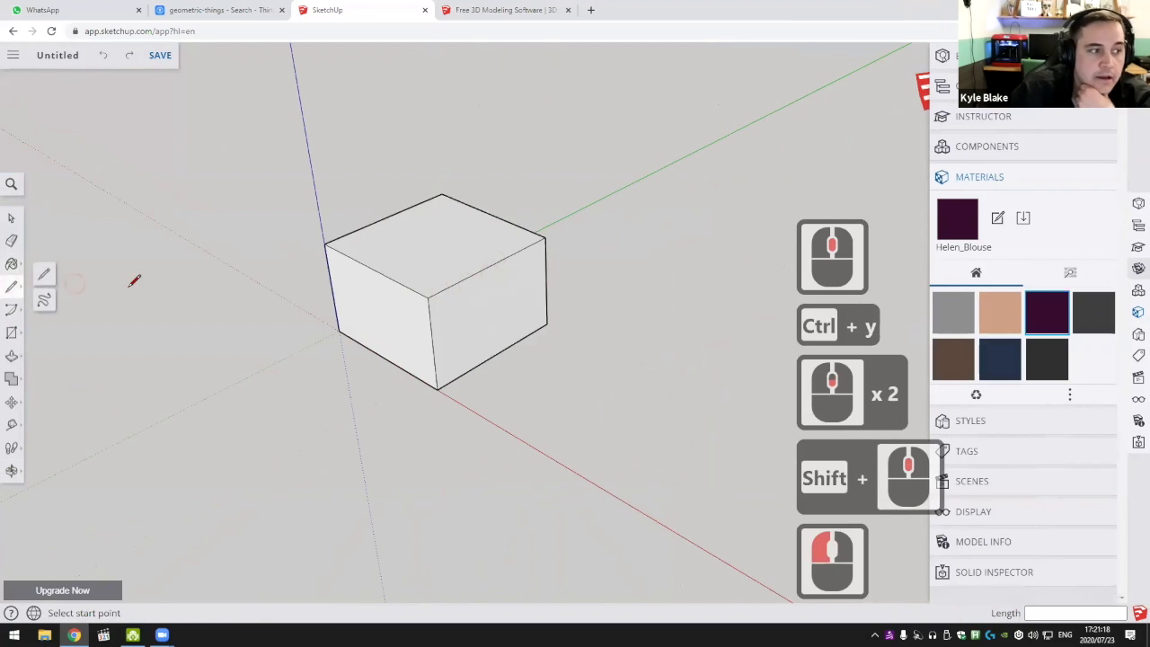
{"action": "left_click", "coordinate": [45, 276]}
{"action": "middle_click_drag", "start_coordinate": [457, 385], "coordinate": [474, 402]}
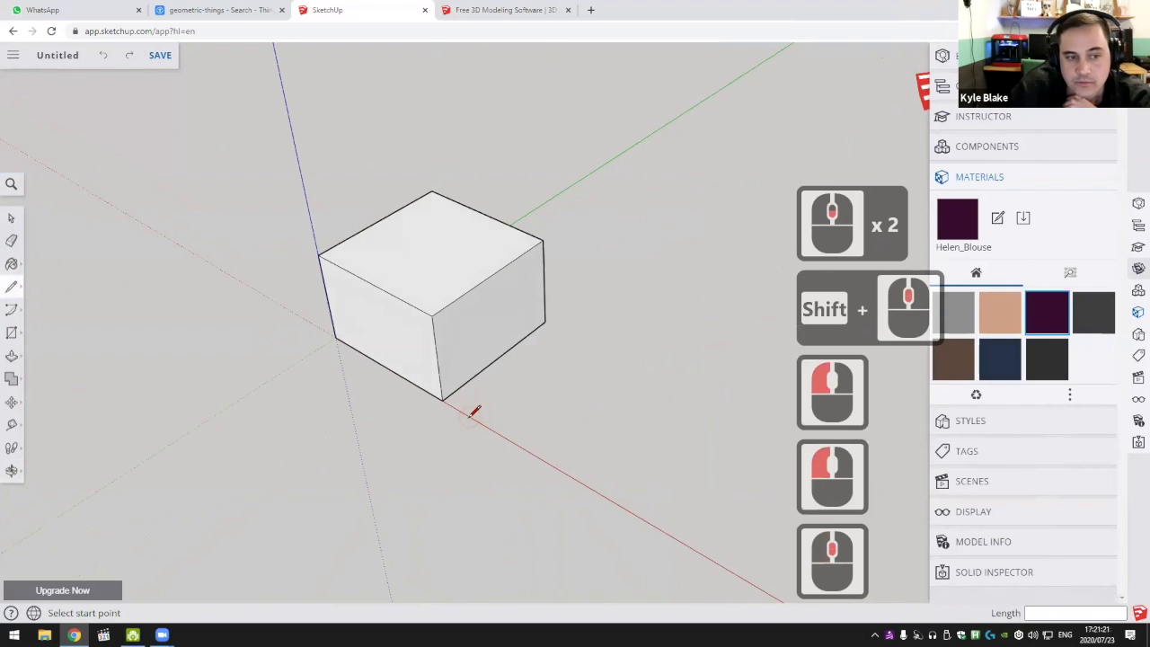
{"action": "left_click", "coordinate": [474, 403]}
{"action": "left_click", "coordinate": [579, 329]}
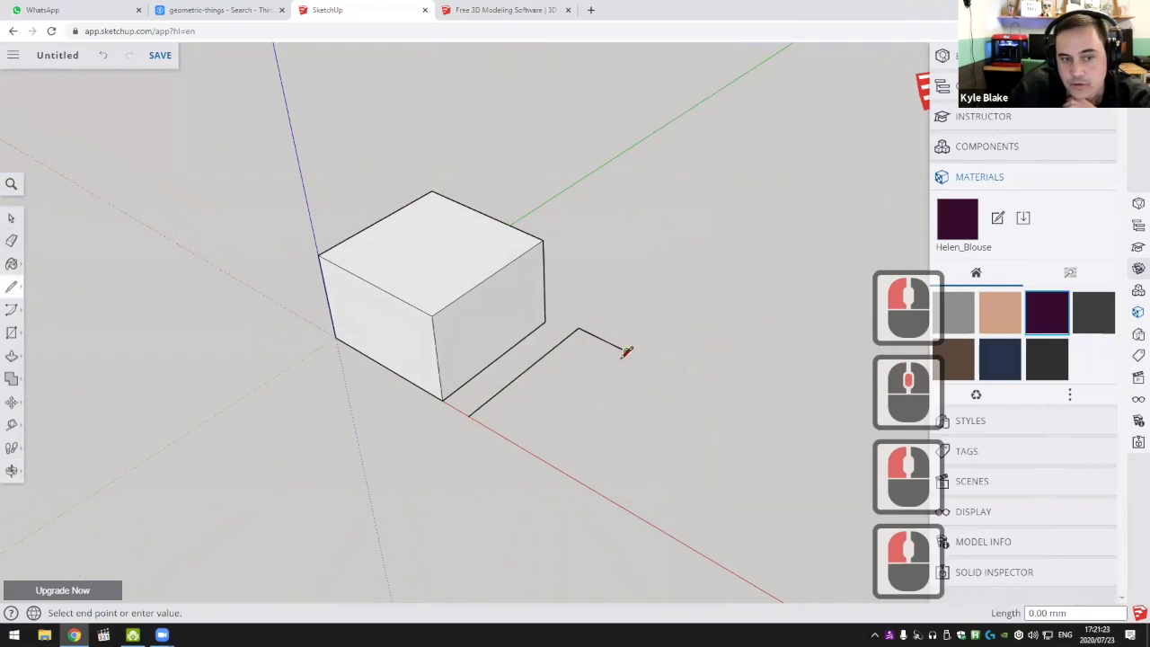
{"action": "left_click", "coordinate": [632, 386]}
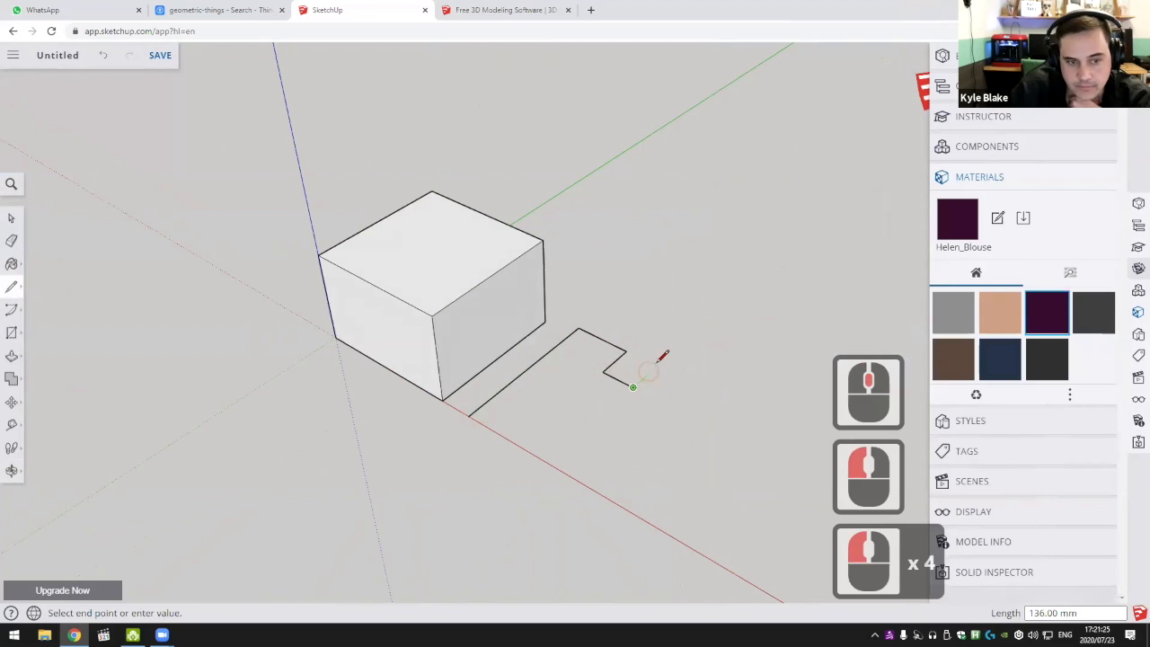
{"action": "scroll", "coordinate": [680, 403], "scroll_direction": "down", "scroll_amount": 3}
{"action": "middle_click_drag", "start_coordinate": [683, 404], "coordinate": [641, 325]}
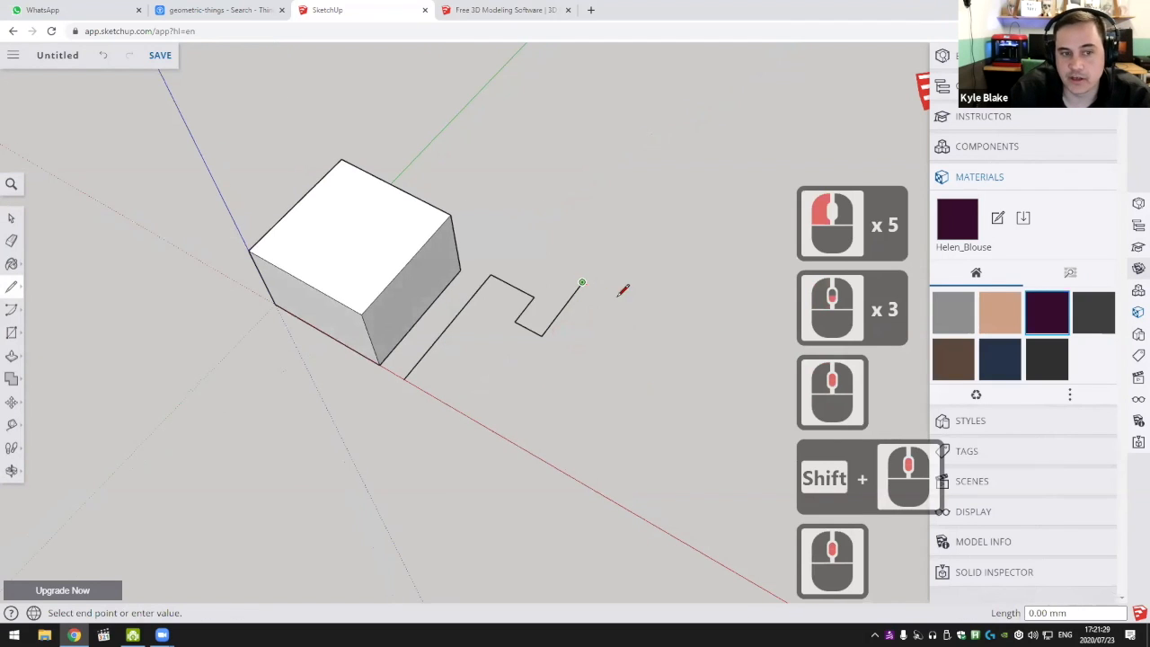
{"action": "key", "text": "Escape"}
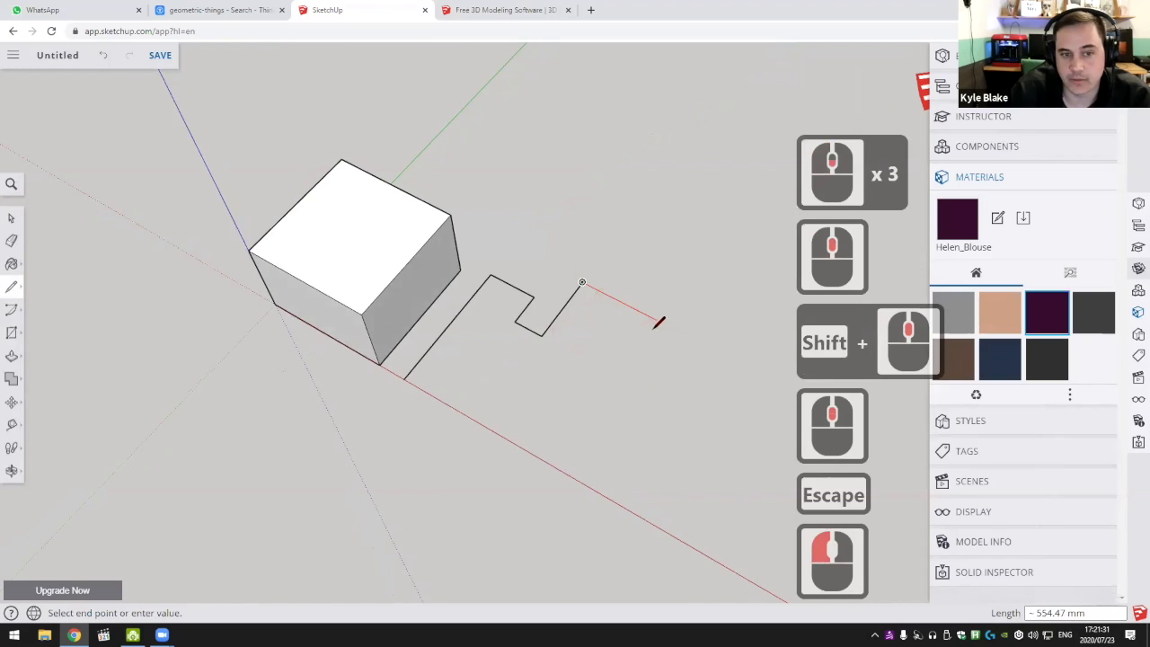
Extend the zigzag from its open end with a 400 mm line along red and a 500 mm line along green
{"action": "middle_click_drag", "start_coordinate": [660, 321], "coordinate": [560, 303], "text": "shift"}
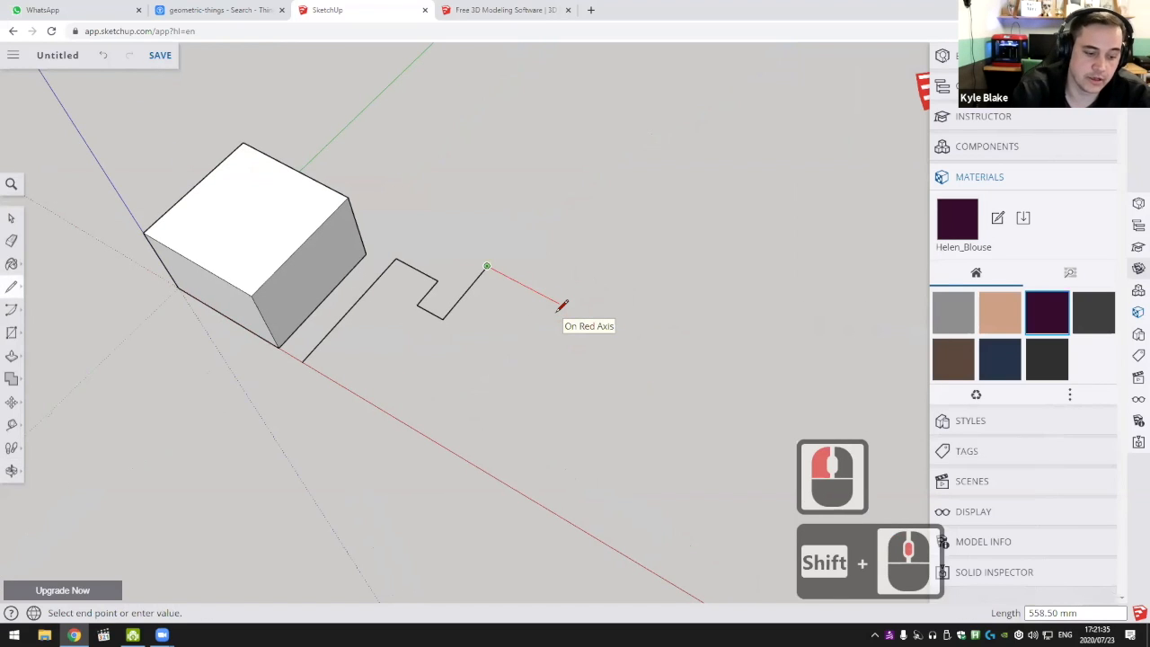
{"action": "type", "text": "400"}
{"action": "key", "text": "Return"}
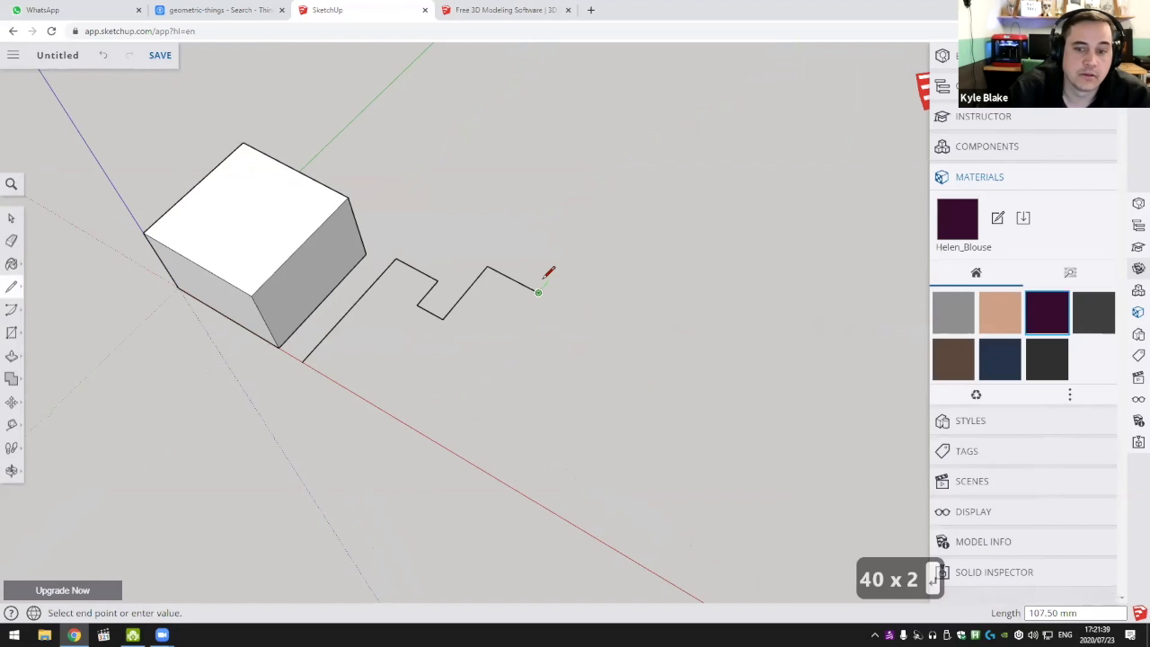
{"action": "type", "text": "500"}
{"action": "key", "text": "Return"}
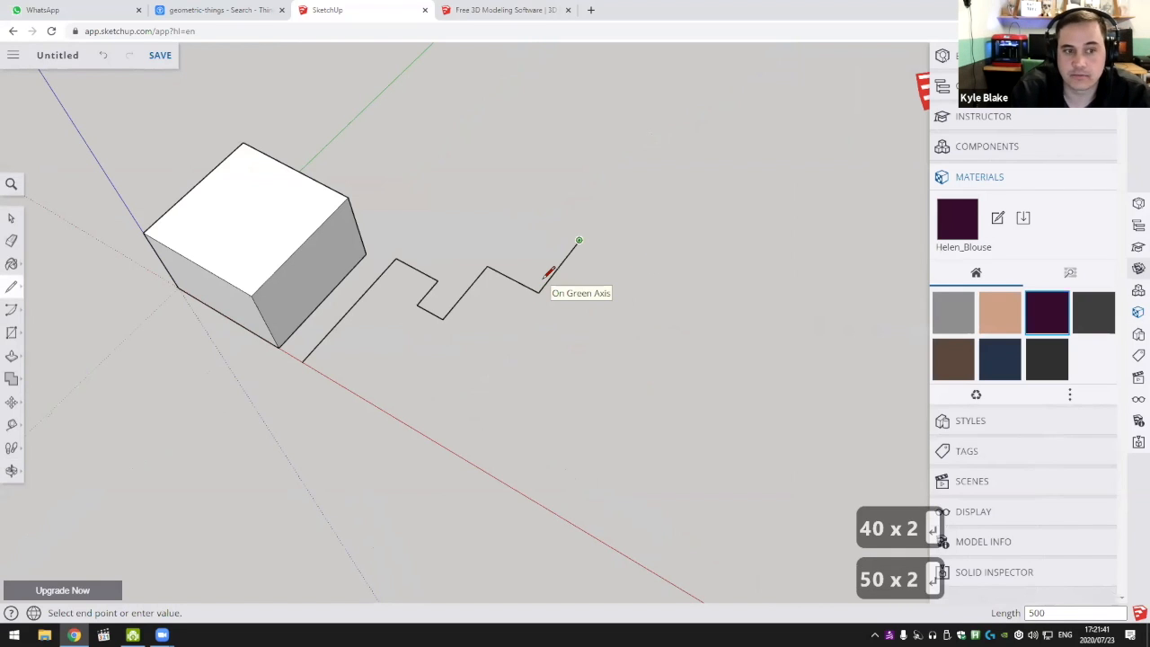
Extend the outline from its open end with seven lines alternating along red and green, turning back beside the red axis
{"action": "scroll", "coordinate": [624, 267], "scroll_direction": "down", "scroll_amount": 4}
{"action": "middle_click", "coordinate": [634, 313], "text": "shift"}
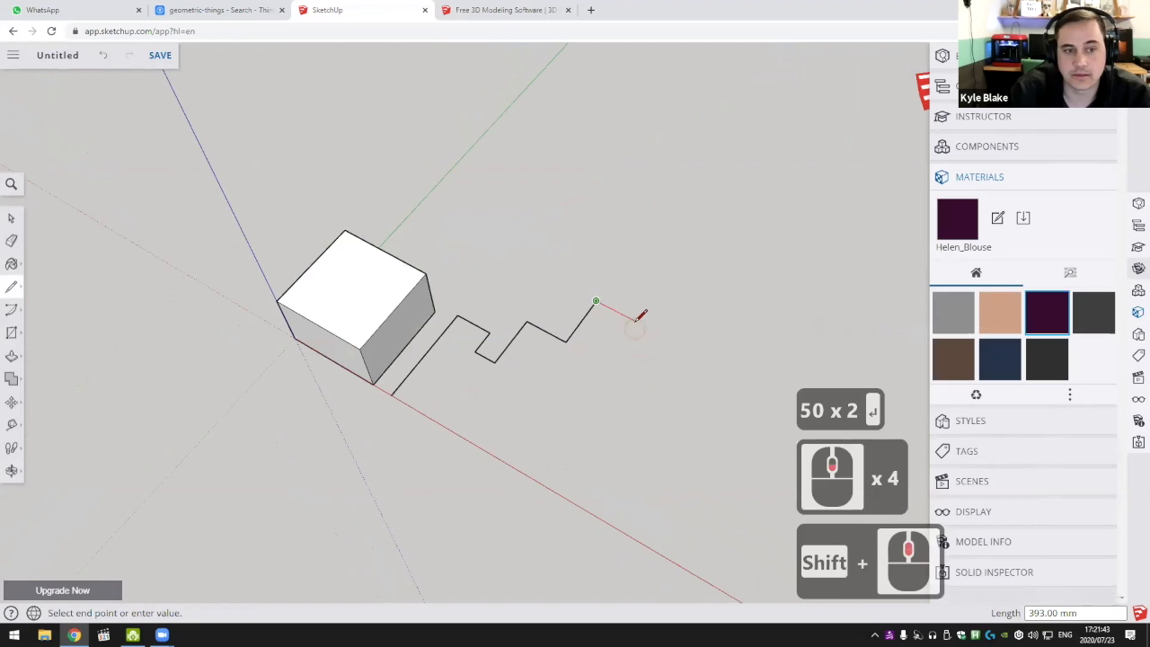
{"action": "left_click", "coordinate": [559, 434]}
{"action": "left_click", "coordinate": [515, 410]}
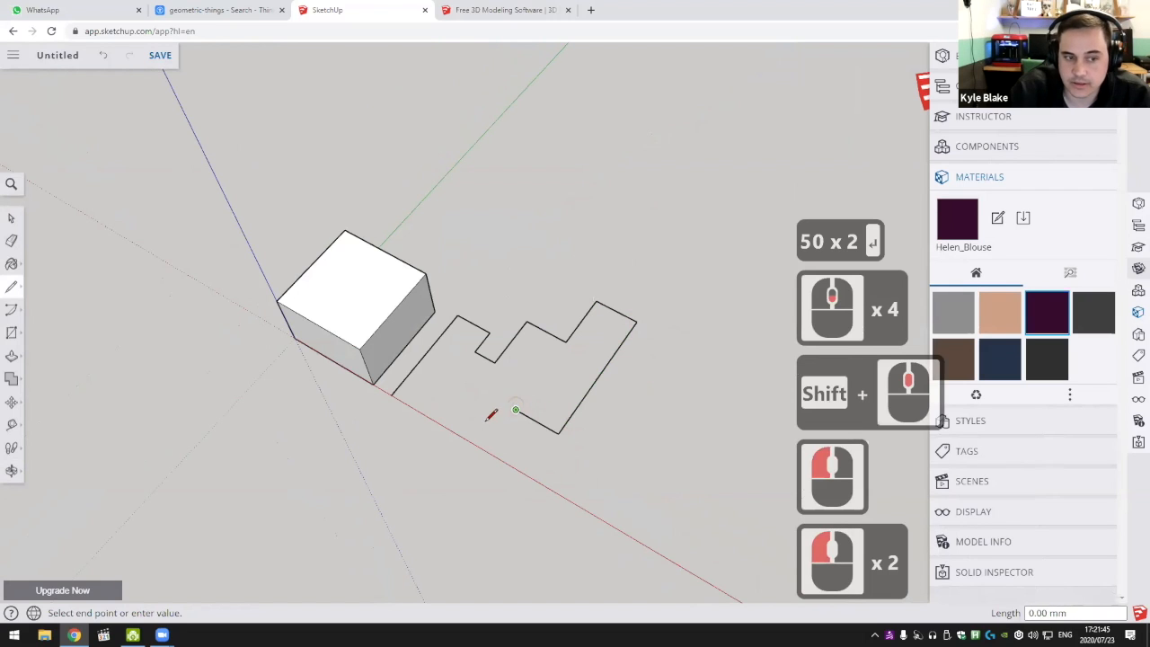
{"action": "left_click", "coordinate": [493, 443]}
{"action": "left_click", "coordinate": [451, 420]}
{"action": "left_click", "coordinate": [476, 388]}
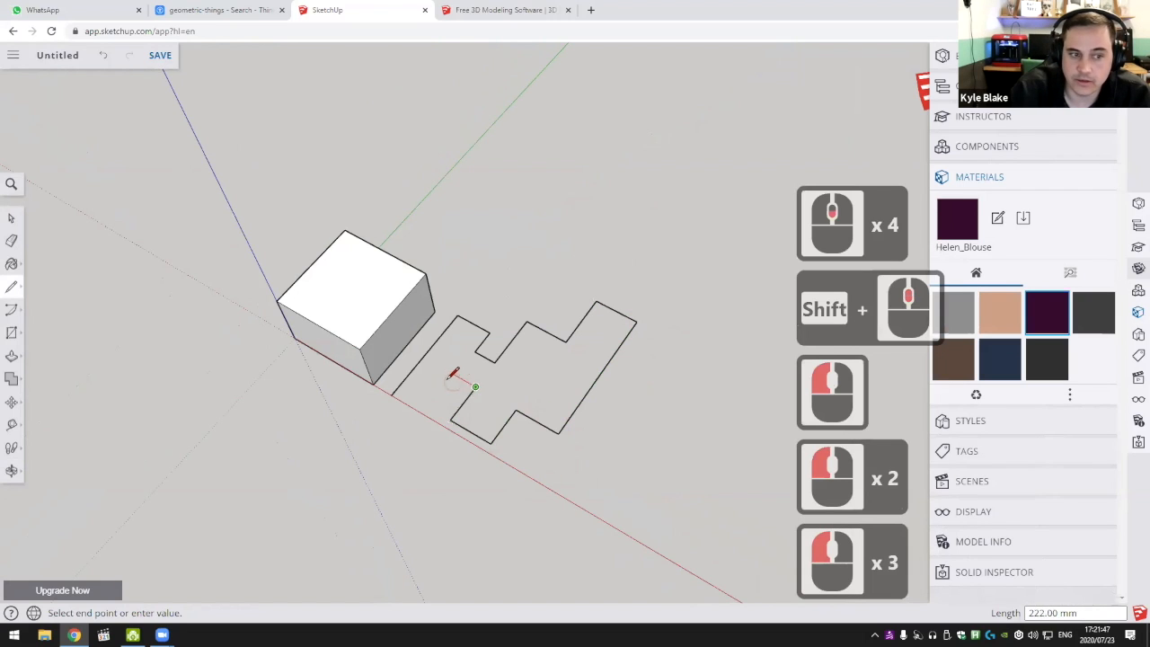
{"action": "left_click", "coordinate": [446, 370]}
{"action": "scroll", "coordinate": [426, 393], "scroll_direction": "up", "scroll_amount": 5}
{"action": "key", "text": "Escape"}
{"action": "scroll", "coordinate": [568, 343], "scroll_direction": "down", "scroll_amount": 2}
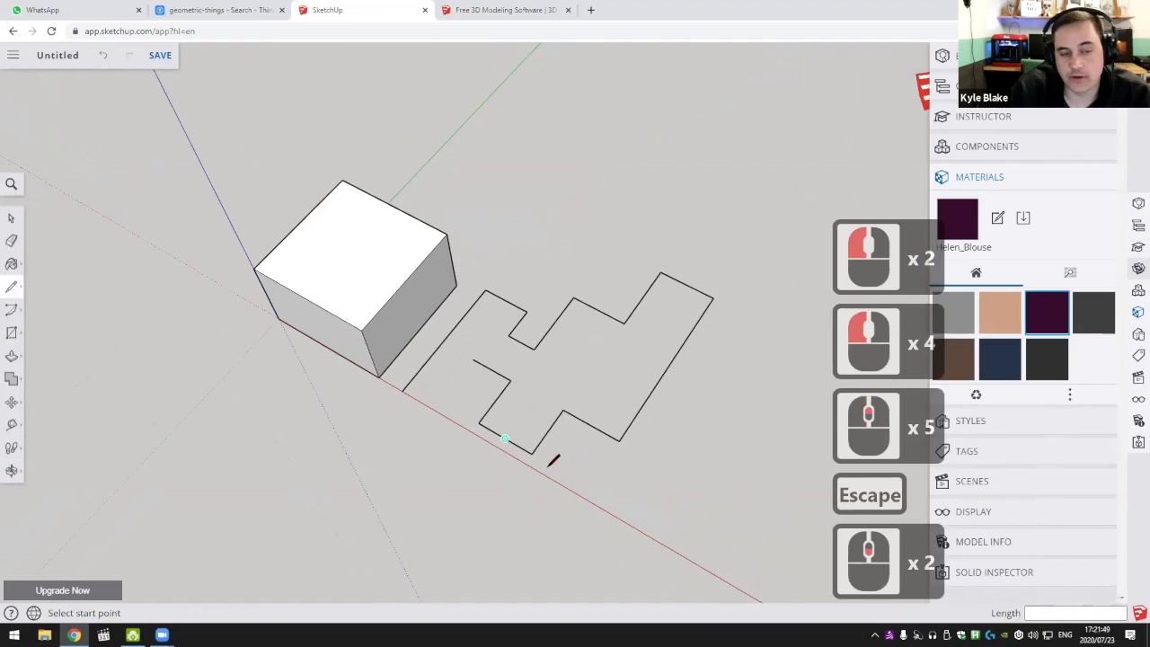
Close the outline with a green-direction line to the red axis and a line along the axis to the start point
{"action": "middle_click_drag", "start_coordinate": [547, 467], "coordinate": [528, 370]}
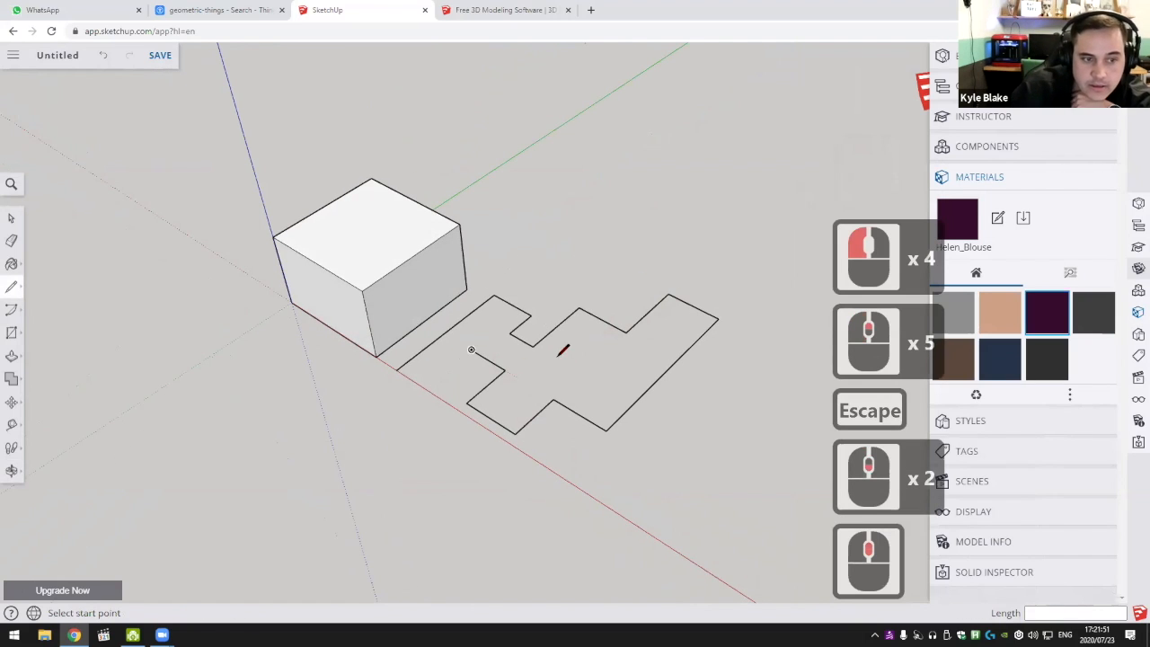
{"action": "left_click", "coordinate": [471, 350]}
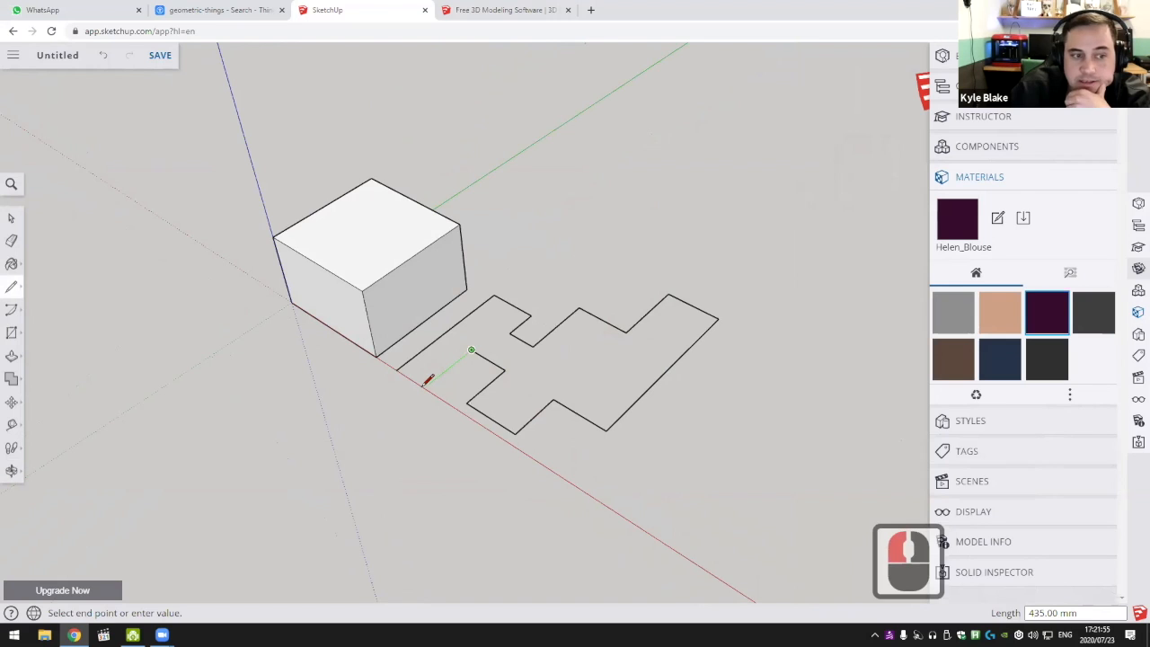
{"action": "scroll", "coordinate": [428, 380], "scroll_direction": "up", "scroll_amount": 6}
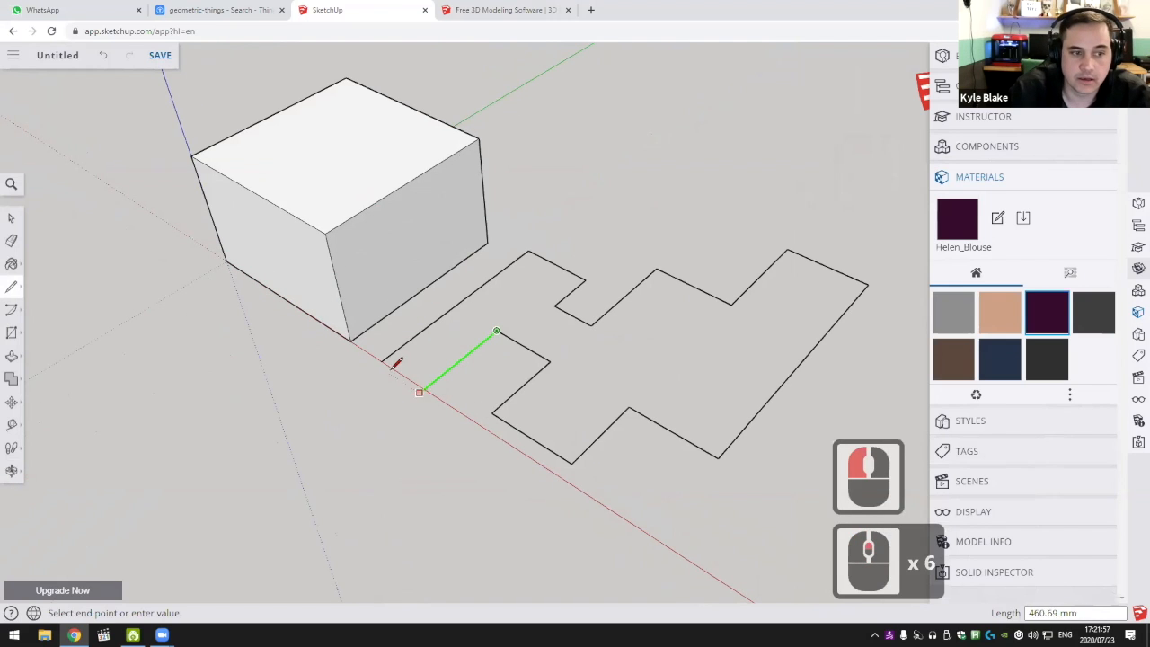
{"action": "left_click", "coordinate": [387, 371]}
{"action": "scroll", "coordinate": [531, 476], "scroll_direction": "down", "scroll_amount": 5}
{"action": "middle_click_drag", "start_coordinate": [533, 478], "coordinate": [564, 429]}
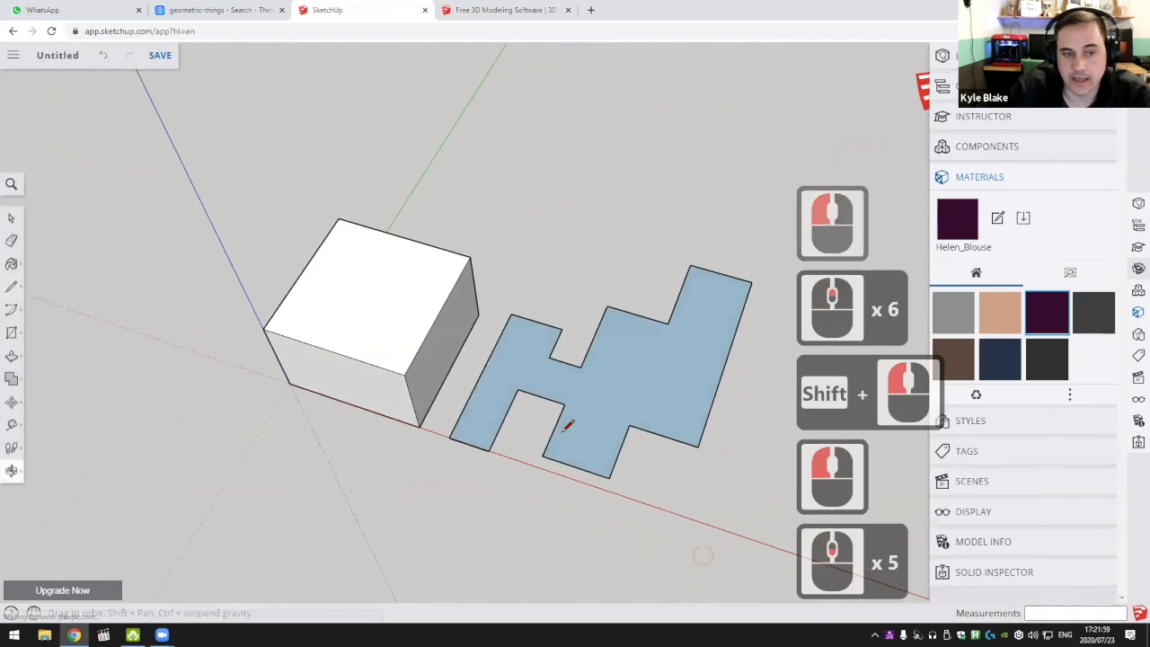
Extrude the closed outline upward with Push/Pull into a solid taller than the neighbouring box
{"action": "key", "text": "p"}
{"action": "left_click", "coordinate": [621, 399]}
{"action": "key", "text": "Escape"}
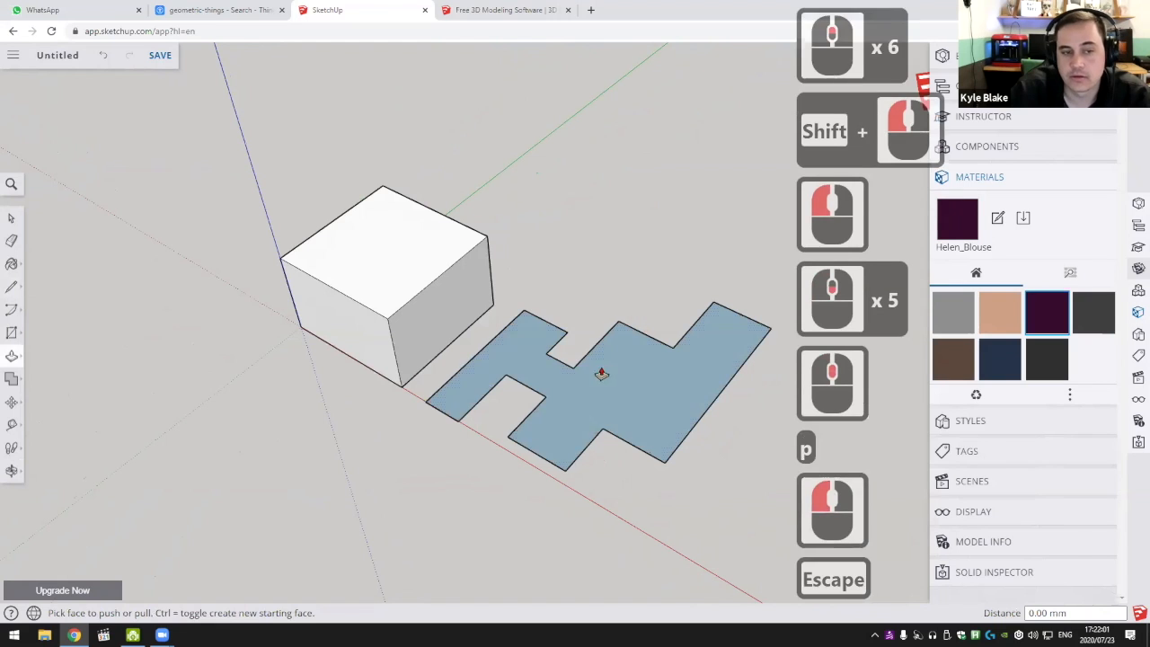
{"action": "left_click", "coordinate": [611, 368]}
{"action": "left_click", "coordinate": [615, 206]}
Draw a diagonal line across an inner corner of the extruded solid's top face and another on its arm's side
{"action": "scroll", "coordinate": [383, 398], "scroll_direction": "down", "scroll_amount": 4}
{"action": "middle_click_drag", "start_coordinate": [383, 398], "coordinate": [530, 435]}
{"action": "scroll", "coordinate": [558, 404], "scroll_direction": "up", "scroll_amount": 3}
{"action": "left_click", "coordinate": [12, 286]}
{"action": "left_click", "coordinate": [455, 332]}
{"action": "middle_click_drag", "start_coordinate": [570, 272], "coordinate": [377, 321]}
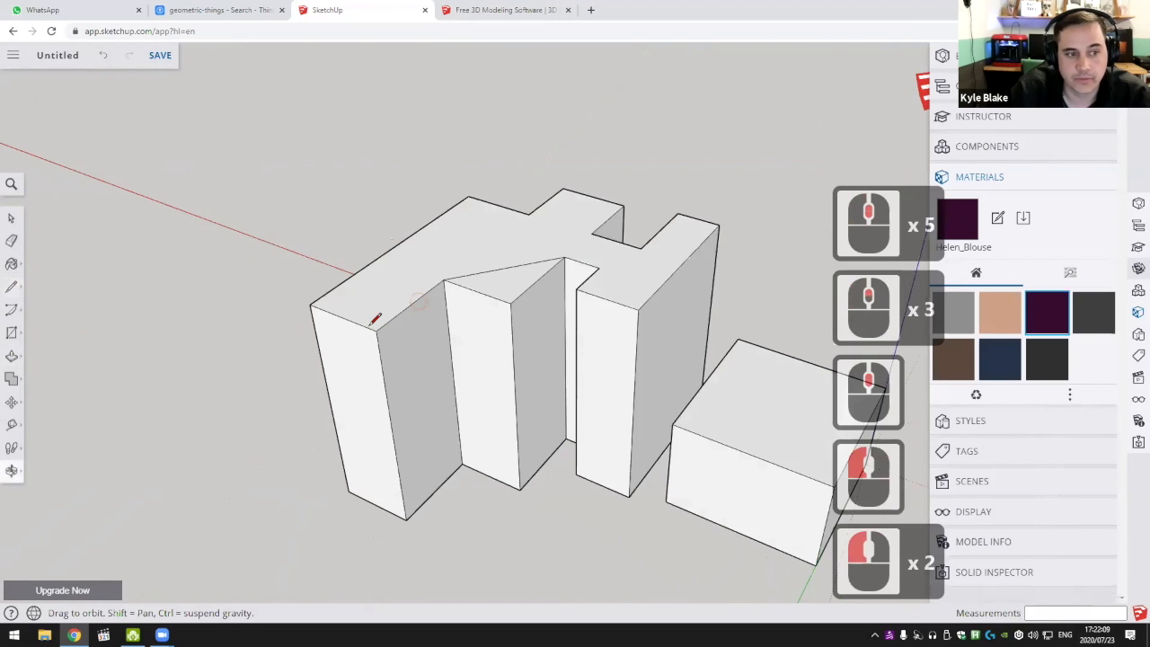
{"action": "left_click", "coordinate": [449, 336]}
{"action": "key", "text": "Escape"}
Push the arm's lower corner away along the diagonal and lower the triangular corner of the top face with Push/Pull
{"action": "middle_click_drag", "start_coordinate": [379, 365], "coordinate": [381, 343]}
{"action": "key", "text": "p"}
{"action": "left_click", "coordinate": [401, 360]}
{"action": "left_click", "coordinate": [336, 363]}
{"action": "middle_click_drag", "start_coordinate": [504, 292], "coordinate": [506, 354]}
{"action": "left_click", "coordinate": [508, 295]}
{"action": "left_click", "coordinate": [528, 359]}
Inspect the cut-away arm and lowered corner of the solid from several sides
{"action": "middle_click_drag", "start_coordinate": [608, 416], "coordinate": [393, 398]}
{"action": "middle_click_drag", "start_coordinate": [584, 398], "coordinate": [449, 242]}
{"action": "middle_click_drag", "start_coordinate": [449, 269], "coordinate": [297, 360]}
{"action": "scroll", "coordinate": [401, 376], "scroll_direction": "down", "scroll_amount": 6, "text": "shift"}
{"action": "middle_click_drag", "start_coordinate": [429, 280], "coordinate": [404, 318], "text": "shift"}
{"action": "scroll", "coordinate": [403, 318], "scroll_direction": "up", "scroll_amount": 1}
{"action": "left_click", "coordinate": [403, 318]}
{"action": "key", "text": "Escape"}
{"action": "middle_click_drag", "start_coordinate": [457, 354], "coordinate": [629, 416]}
{"action": "middle_click_drag", "start_coordinate": [354, 280], "coordinate": [467, 362]}
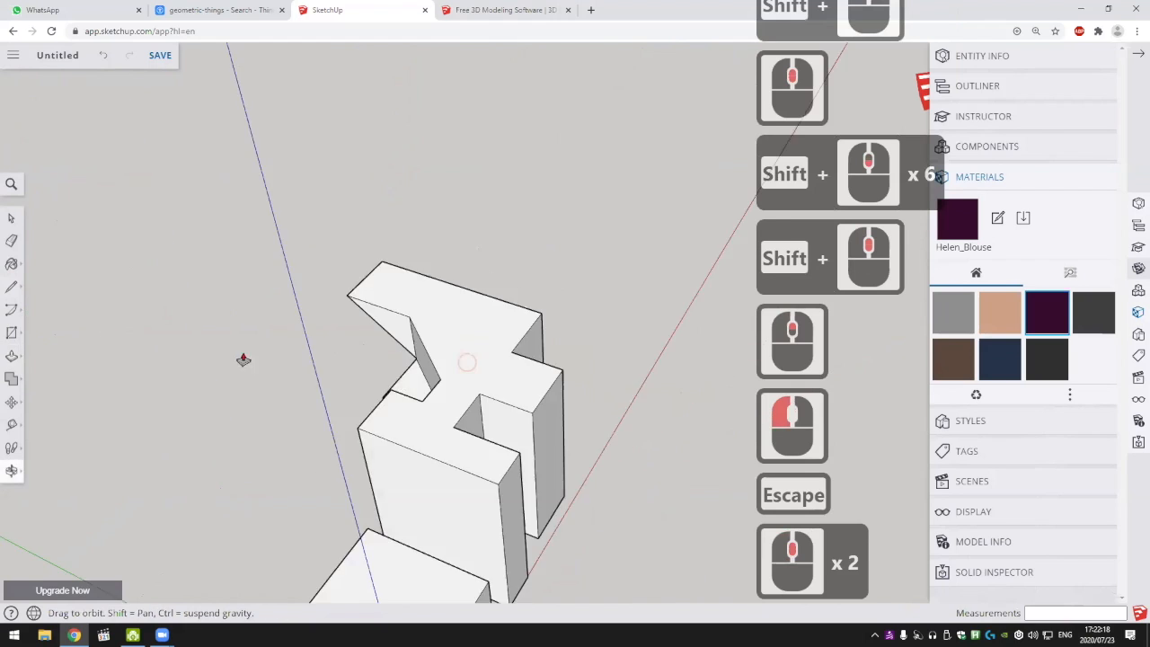
{"action": "middle_click_drag", "start_coordinate": [244, 359], "coordinate": [467, 362]}
{"action": "middle_click_drag", "start_coordinate": [359, 273], "coordinate": [396, 296], "text": "shift"}
{"action": "middle_click_drag", "start_coordinate": [269, 287], "coordinate": [359, 306]}
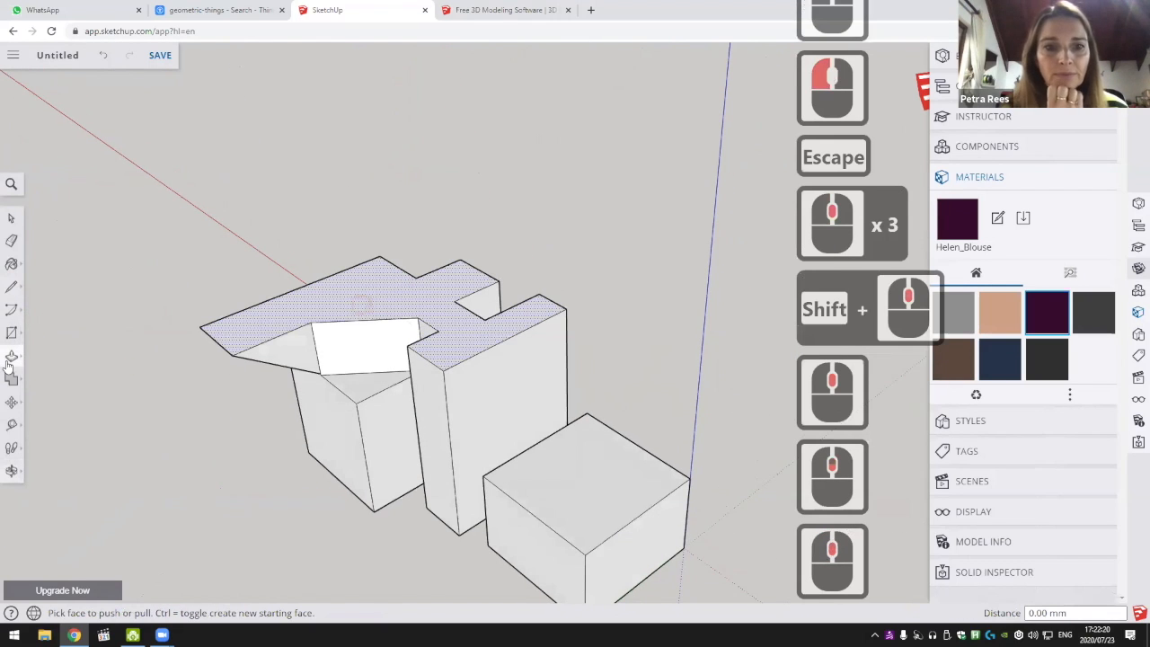
{"action": "left_click", "coordinate": [11, 358]}
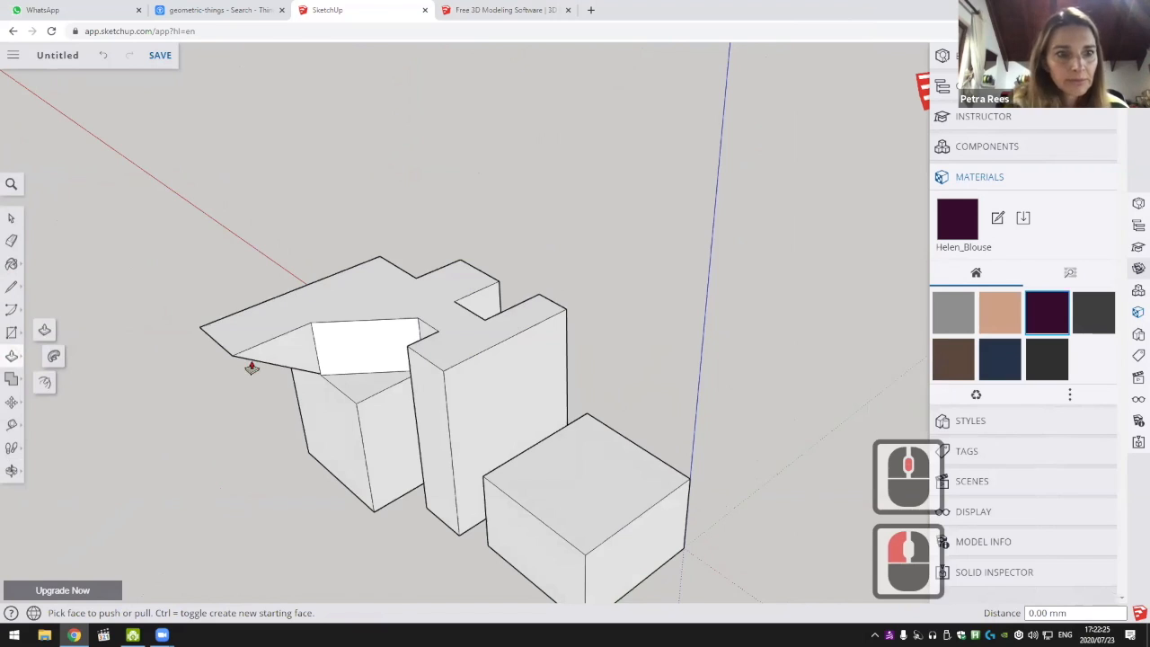
Draw a closed, wavy outline with several lobes on the ground beside the solids using the Freehand tool
{"action": "scroll", "coordinate": [377, 351], "scroll_direction": "down", "scroll_amount": 4}
{"action": "mouse_move", "coordinate": [581, 327]}
{"action": "middle_mouse_down"}
{"action": "mouse_move", "coordinate": [593, 303]}
{"action": "mouse_move", "coordinate": [156, 316]}
{"action": "mouse_move", "coordinate": [41, 307]}
{"action": "middle_mouse_up"}
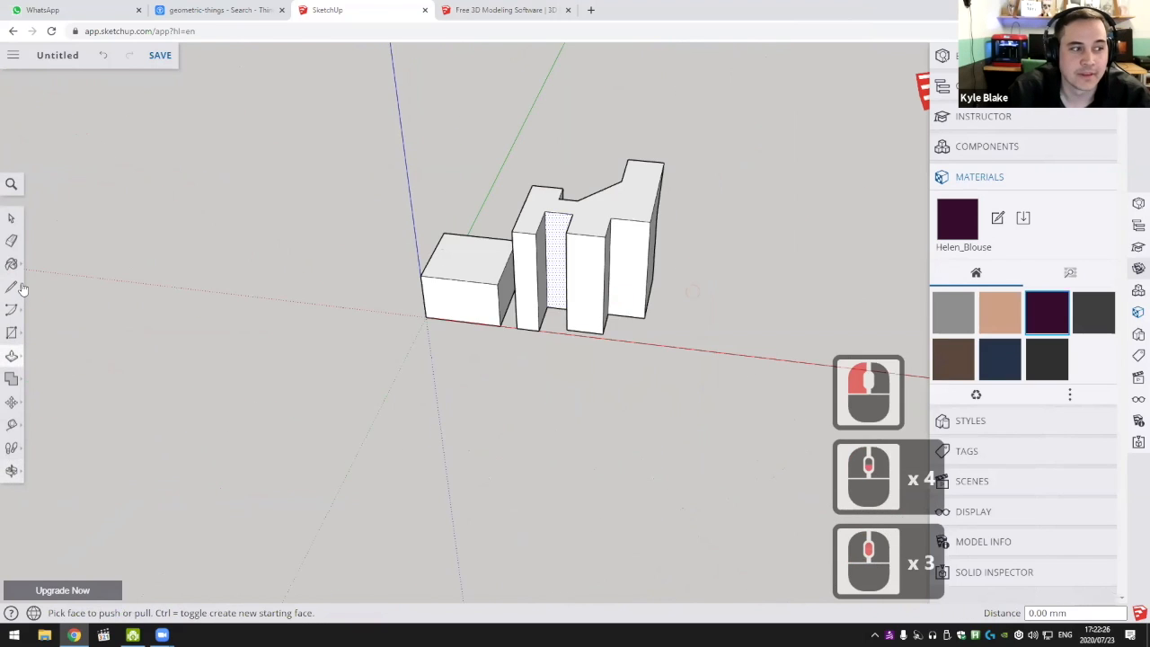
{"action": "middle_click_drag", "start_coordinate": [623, 297], "coordinate": [467, 269], "text": "shift"}
{"action": "middle_click_drag", "start_coordinate": [468, 270], "coordinate": [360, 279]}
{"action": "left_click", "coordinate": [12, 286]}
{"action": "left_click", "coordinate": [43, 300]}
{"action": "mouse_move", "coordinate": [539, 321]}
{"action": "middle_mouse_down"}
{"action": "mouse_move", "coordinate": [478, 323]}
{"action": "mouse_move", "coordinate": [453, 281]}
{"action": "middle_mouse_up"}
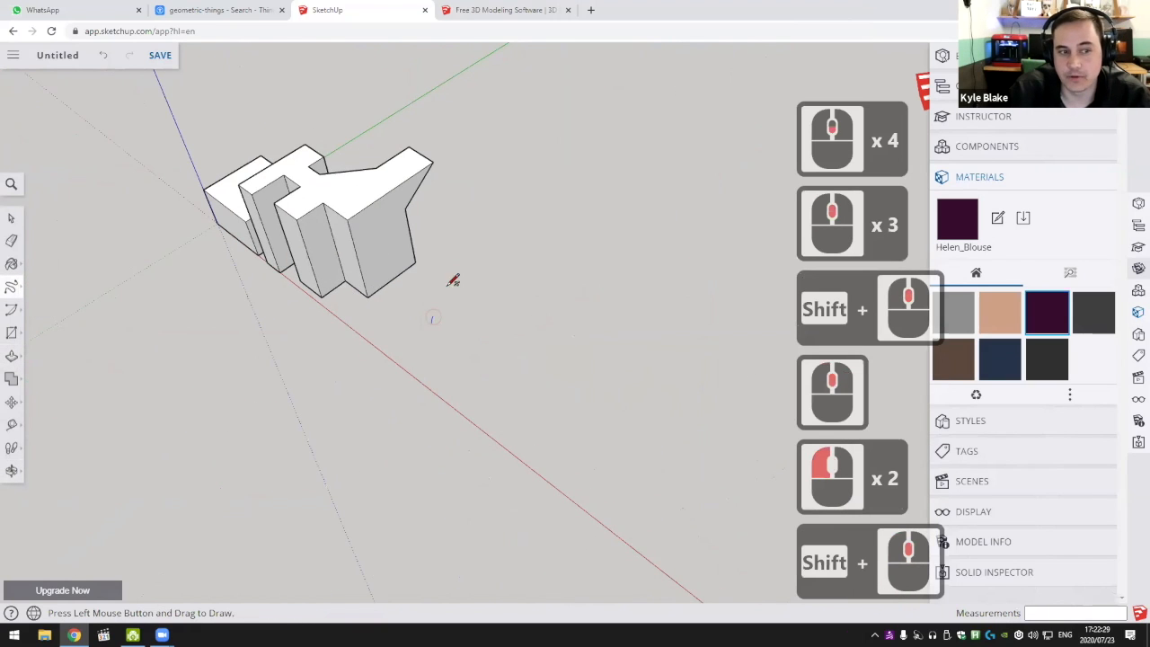
{"action": "left_click_drag", "start_coordinate": [536, 254], "coordinate": [591, 234]}
{"action": "mouse_move", "coordinate": [681, 272]}
{"action": "left_mouse_down"}
{"action": "mouse_move", "coordinate": [750, 437]}
{"action": "mouse_move", "coordinate": [663, 388]}
{"action": "left_mouse_up"}
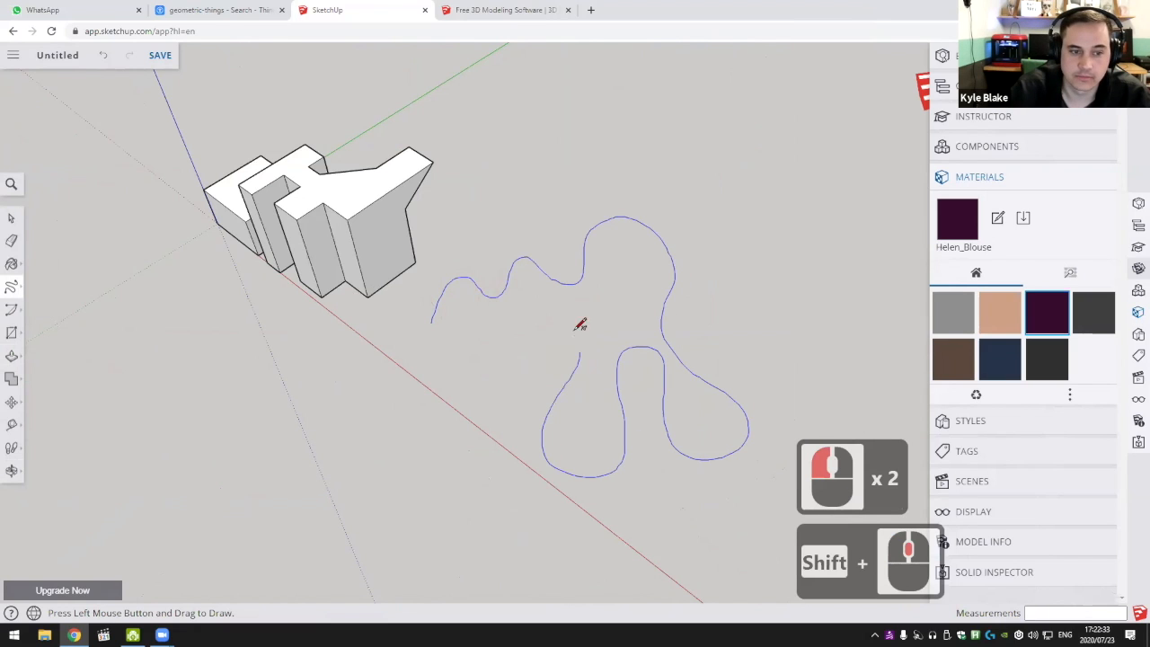
{"action": "left_click_drag", "start_coordinate": [474, 396], "coordinate": [441, 310]}
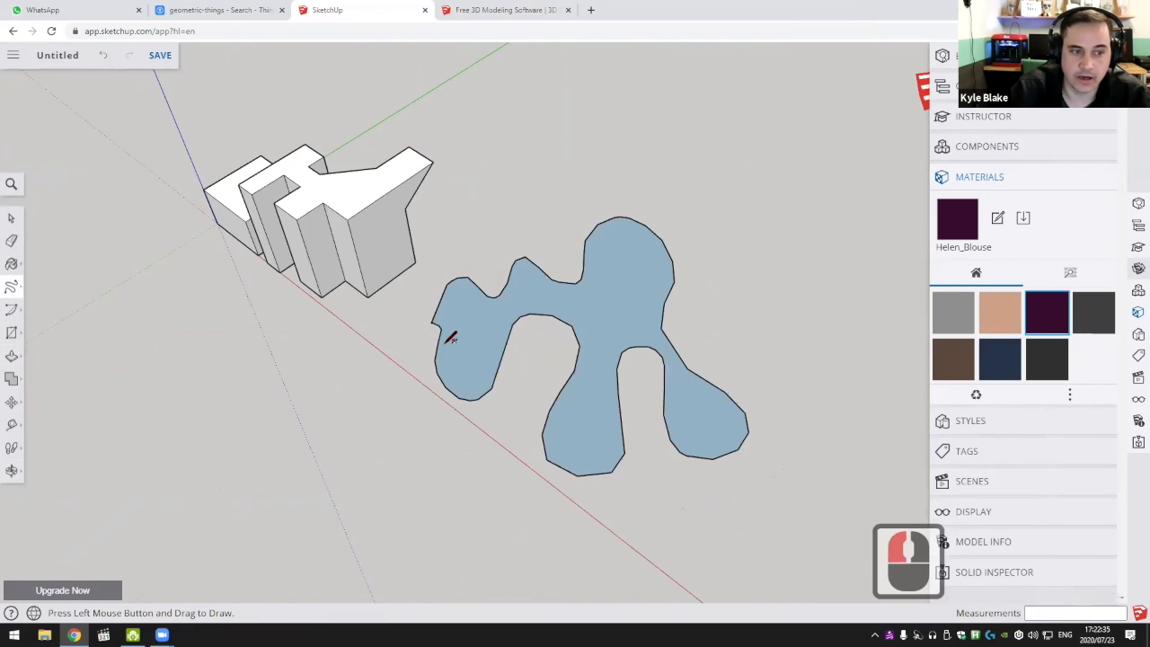
Extrude the freehand shape upward about 1418 mm with Push/Pull
{"action": "scroll", "coordinate": [444, 321], "scroll_direction": "up", "scroll_amount": 20}
{"action": "scroll", "coordinate": [434, 333], "scroll_direction": "down", "scroll_amount": 7}
{"action": "scroll", "coordinate": [542, 221], "scroll_direction": "down", "scroll_amount": 20}
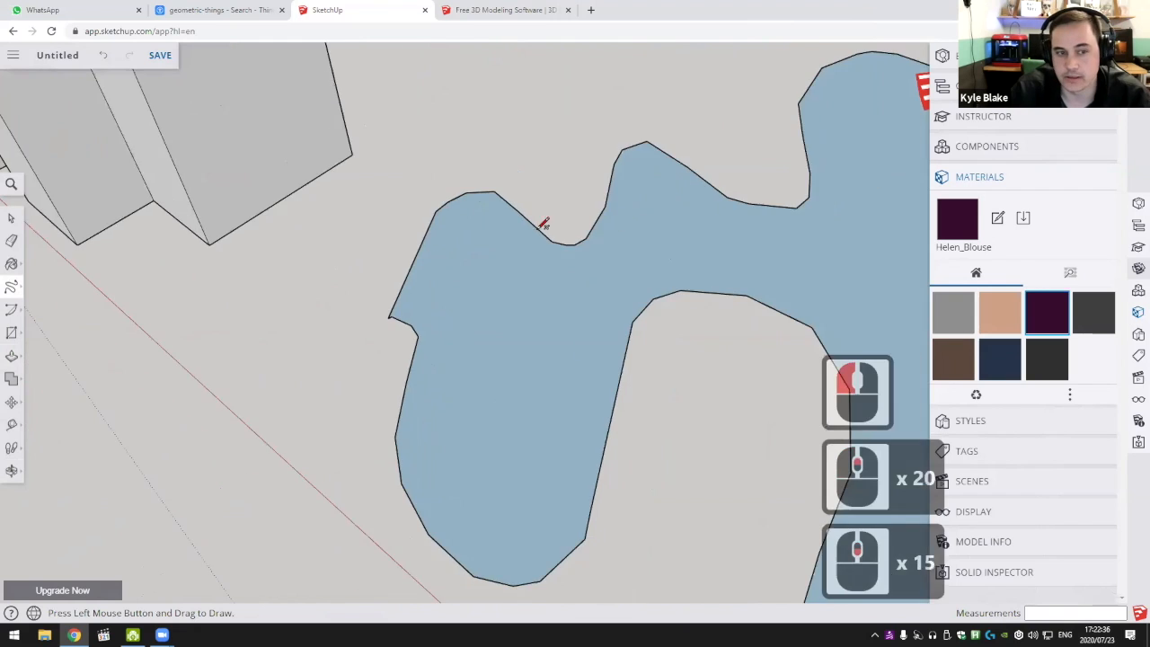
{"action": "middle_click_drag", "start_coordinate": [623, 321], "coordinate": [572, 244]}
{"action": "key", "text": "p"}
{"action": "left_click", "coordinate": [573, 244]}
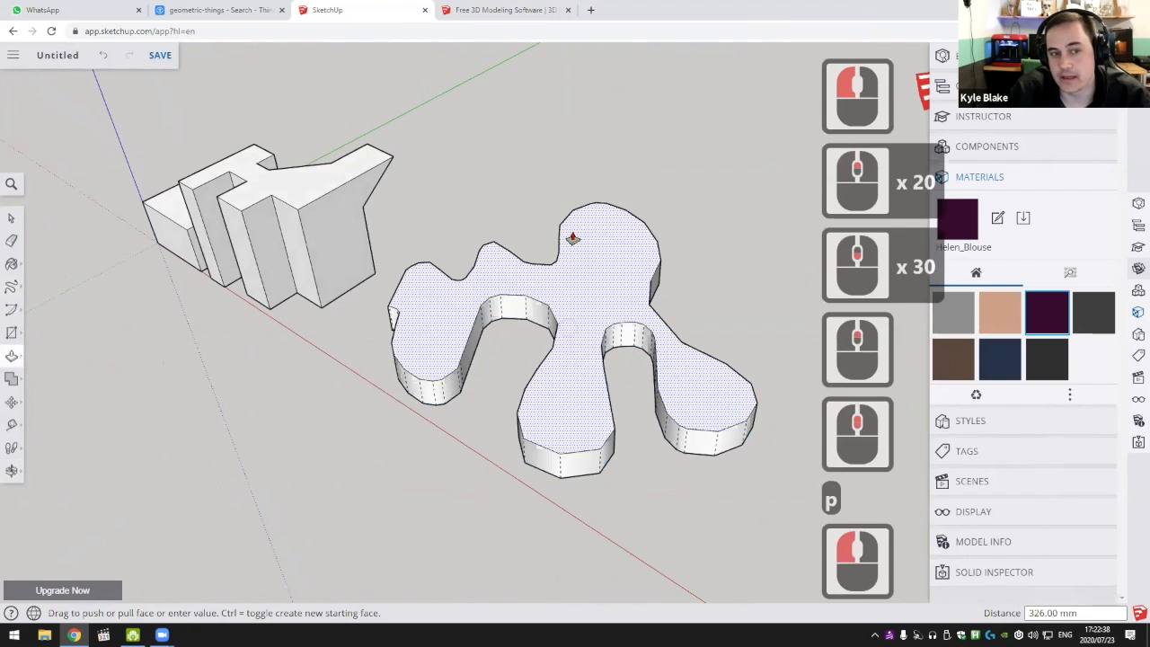
{"action": "left_click", "coordinate": [571, 86]}
{"action": "scroll", "coordinate": [509, 406], "scroll_direction": "down", "scroll_amount": 5}
{"action": "middle_click_drag", "start_coordinate": [509, 416], "coordinate": [623, 398]}
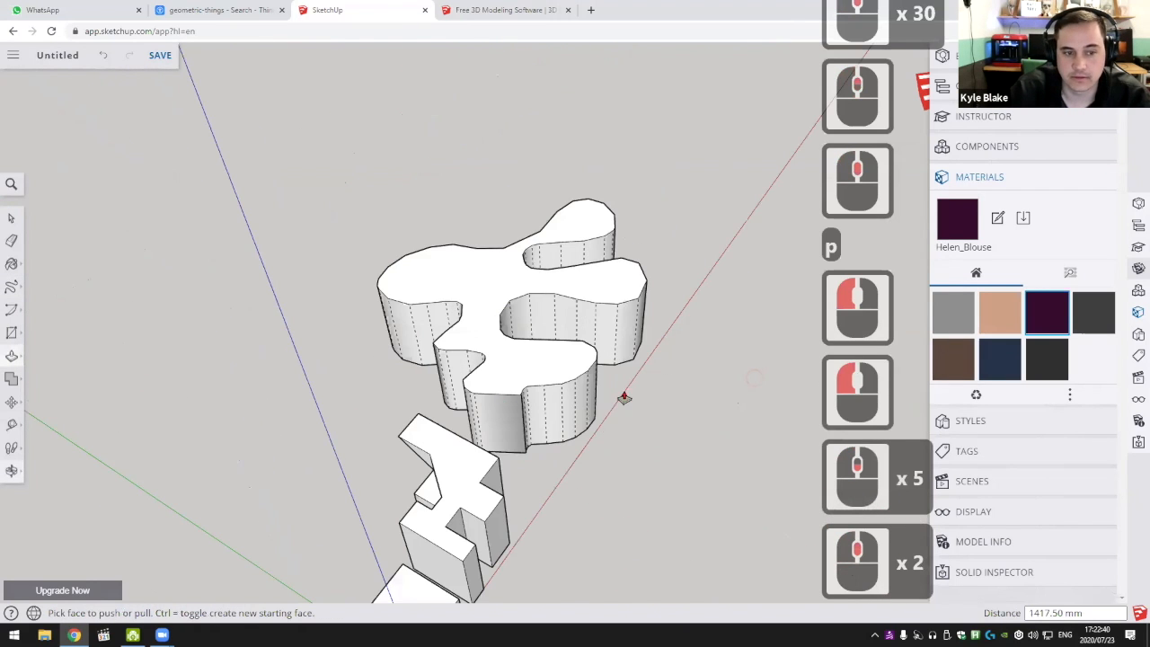
Draw a meandering freehand outline on the top of the freeform solid's end lobe, starting and ending at its edge
{"action": "middle_click_drag", "start_coordinate": [716, 426], "coordinate": [743, 385]}
{"action": "scroll", "coordinate": [742, 385], "scroll_direction": "up", "scroll_amount": 5}
{"action": "middle_click_drag", "start_coordinate": [654, 382], "coordinate": [431, 423]}
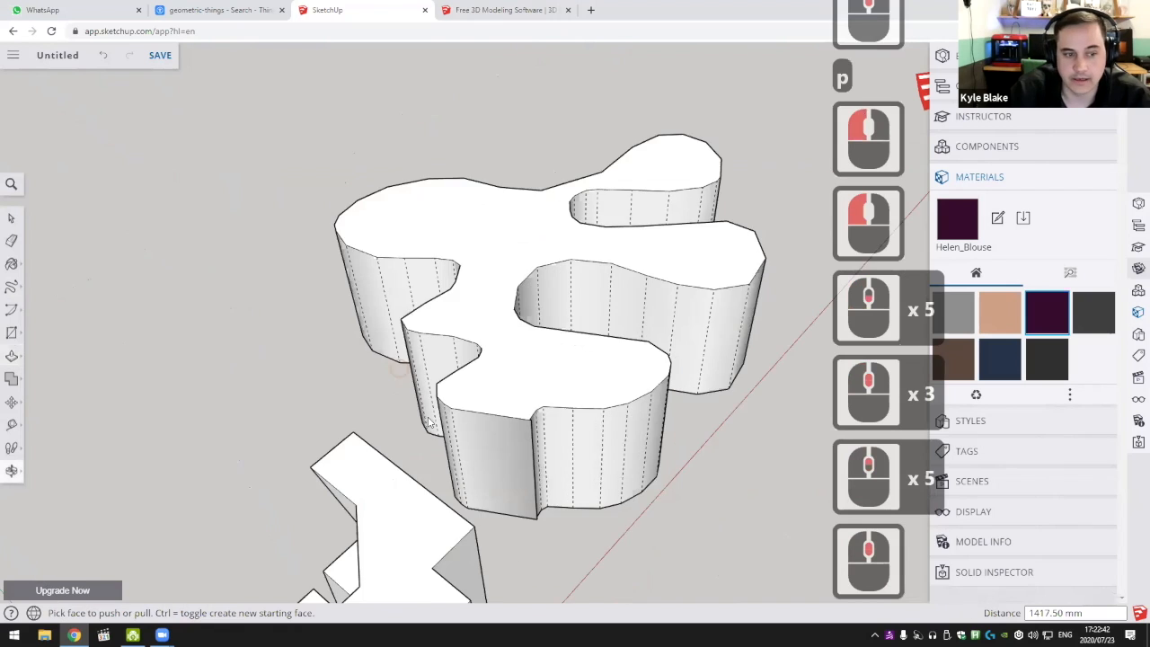
{"action": "scroll", "coordinate": [588, 400], "scroll_direction": "up", "scroll_amount": 11}
{"action": "scroll", "coordinate": [540, 377], "scroll_direction": "down", "scroll_amount": 1}
{"action": "middle_click_drag", "start_coordinate": [539, 378], "coordinate": [431, 423]}
{"action": "left_click", "coordinate": [11, 311]}
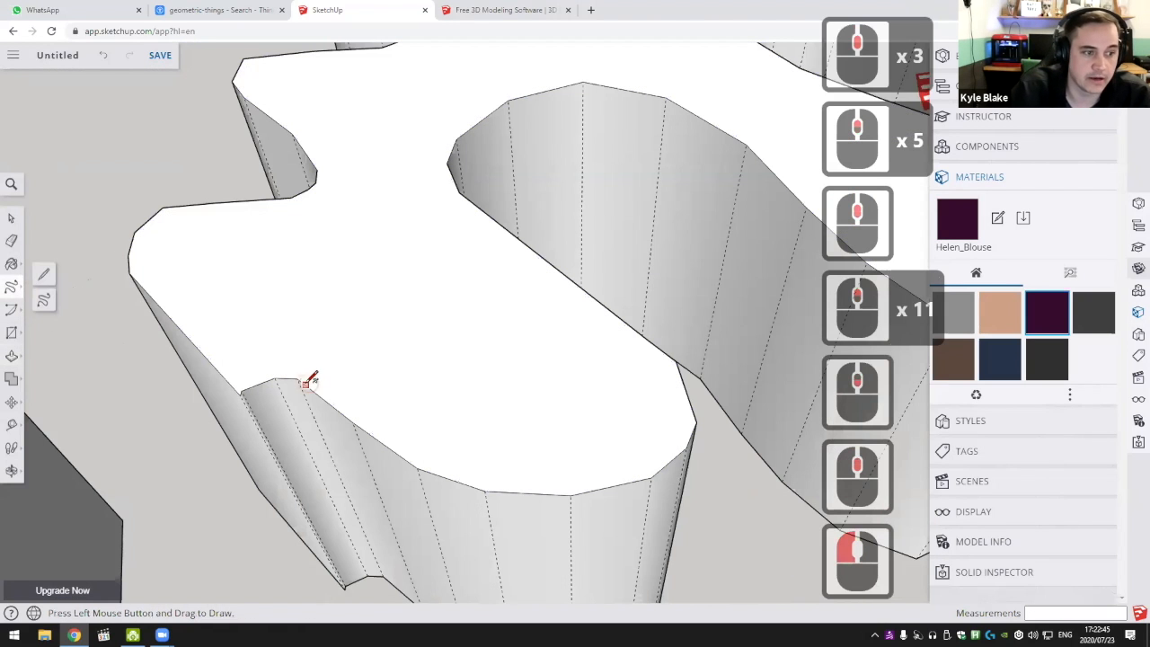
{"action": "left_click_drag", "start_coordinate": [300, 375], "coordinate": [240, 303]}
{"action": "mouse_move", "coordinate": [388, 236]}
{"action": "left_mouse_down"}
{"action": "mouse_move", "coordinate": [524, 296]}
{"action": "mouse_move", "coordinate": [458, 406]}
{"action": "mouse_move", "coordinate": [339, 339]}
{"action": "mouse_move", "coordinate": [353, 421]}
{"action": "left_mouse_up"}
Push the meandering freehand region about 429 mm down into the freeform solid
{"action": "scroll", "coordinate": [427, 338], "scroll_direction": "down", "scroll_amount": 6}
{"action": "middle_click_drag", "start_coordinate": [375, 336], "coordinate": [375, 368]}
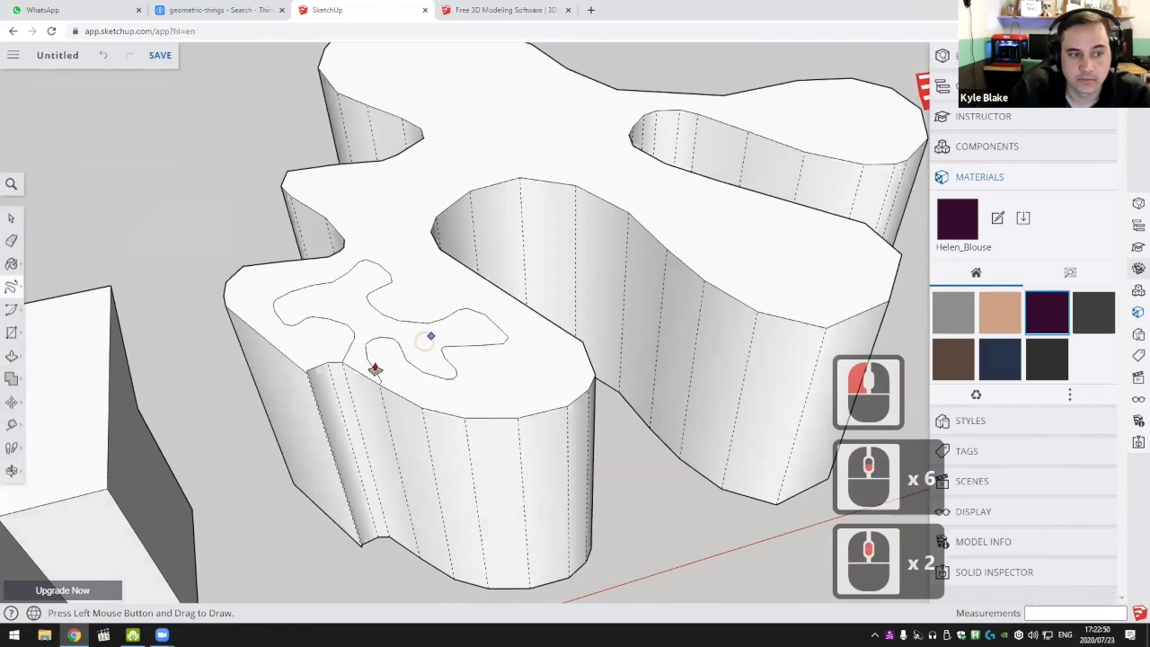
{"action": "key", "text": "p"}
{"action": "left_click", "coordinate": [405, 346]}
{"action": "left_click", "coordinate": [593, 441]}
{"action": "mouse_move", "coordinate": [593, 441]}
{"action": "middle_mouse_down"}
{"action": "mouse_move", "coordinate": [547, 356]}
{"action": "mouse_move", "coordinate": [465, 299]}
{"action": "mouse_move", "coordinate": [43, 185]}
{"action": "mouse_move", "coordinate": [24, 331]}
{"action": "middle_mouse_up"}
{"action": "middle_click_drag", "start_coordinate": [575, 269], "coordinate": [570, 178], "text": "shift"}
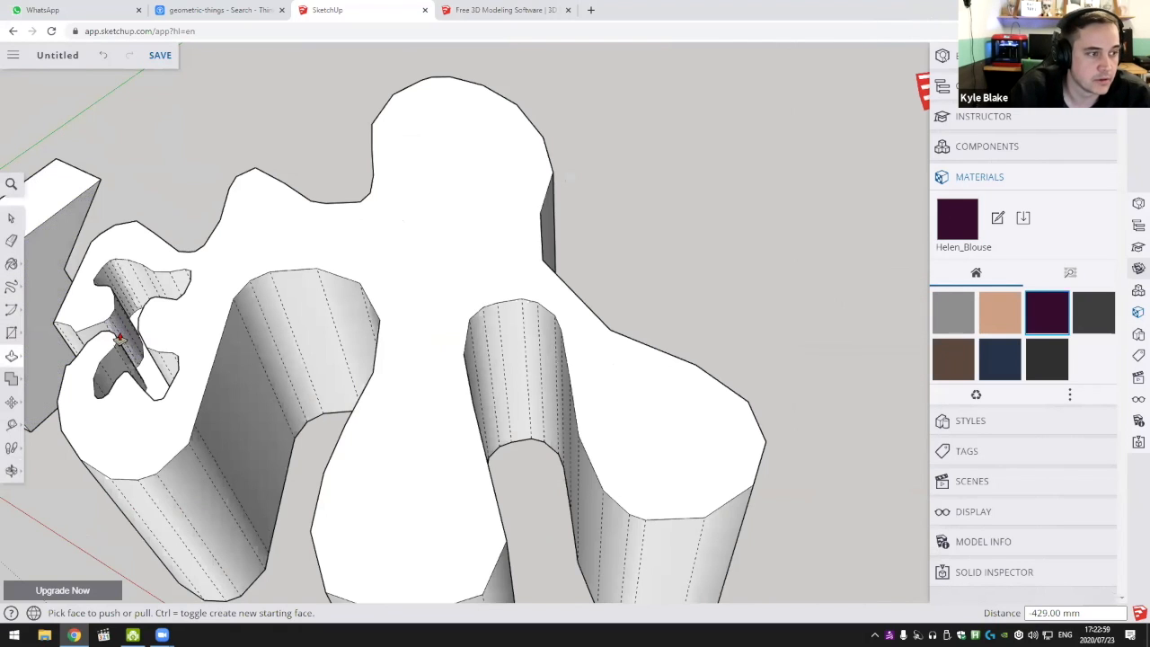
Select the entire freeform solid with all its connected geometry and delete it
{"action": "left_click", "coordinate": [14, 287]}
{"action": "left_click", "coordinate": [43, 274]}
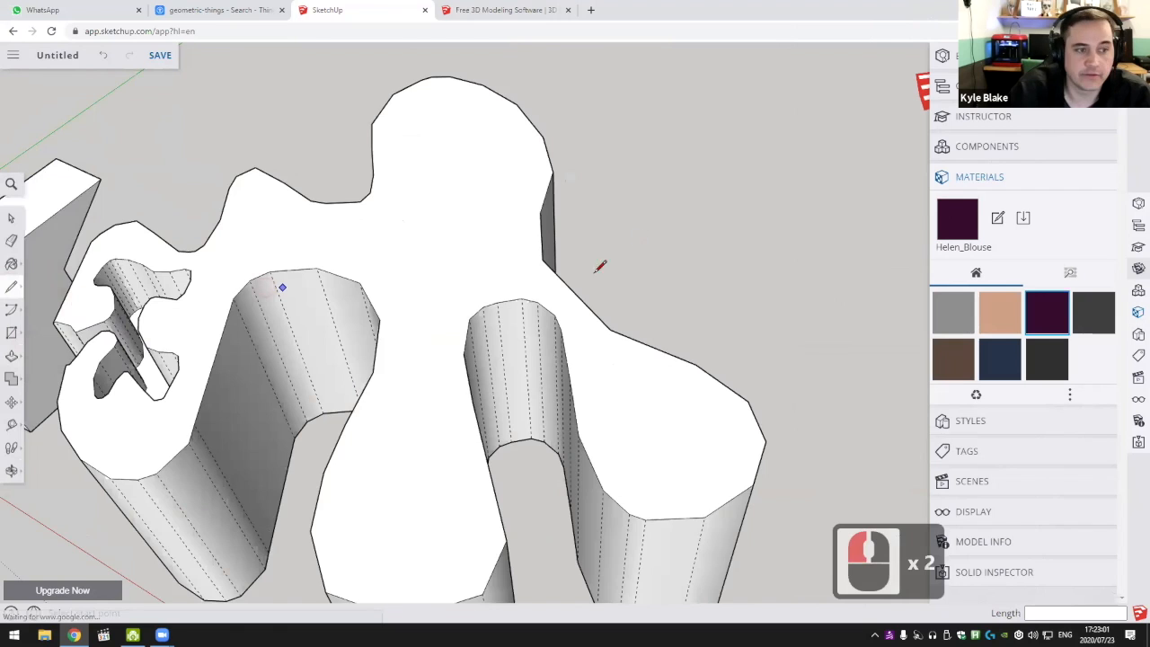
{"action": "scroll", "coordinate": [597, 271], "scroll_direction": "down", "scroll_amount": 11}
{"action": "scroll", "coordinate": [596, 270], "scroll_direction": "up", "scroll_amount": 1}
{"action": "scroll", "coordinate": [596, 270], "scroll_direction": "down", "scroll_amount": 1}
{"action": "middle_click_drag", "start_coordinate": [596, 270], "coordinate": [640, 226]}
{"action": "middle_click_drag", "start_coordinate": [640, 226], "coordinate": [602, 243]}
{"action": "key", "text": "space"}
{"action": "triple_click", "coordinate": [599, 243]}
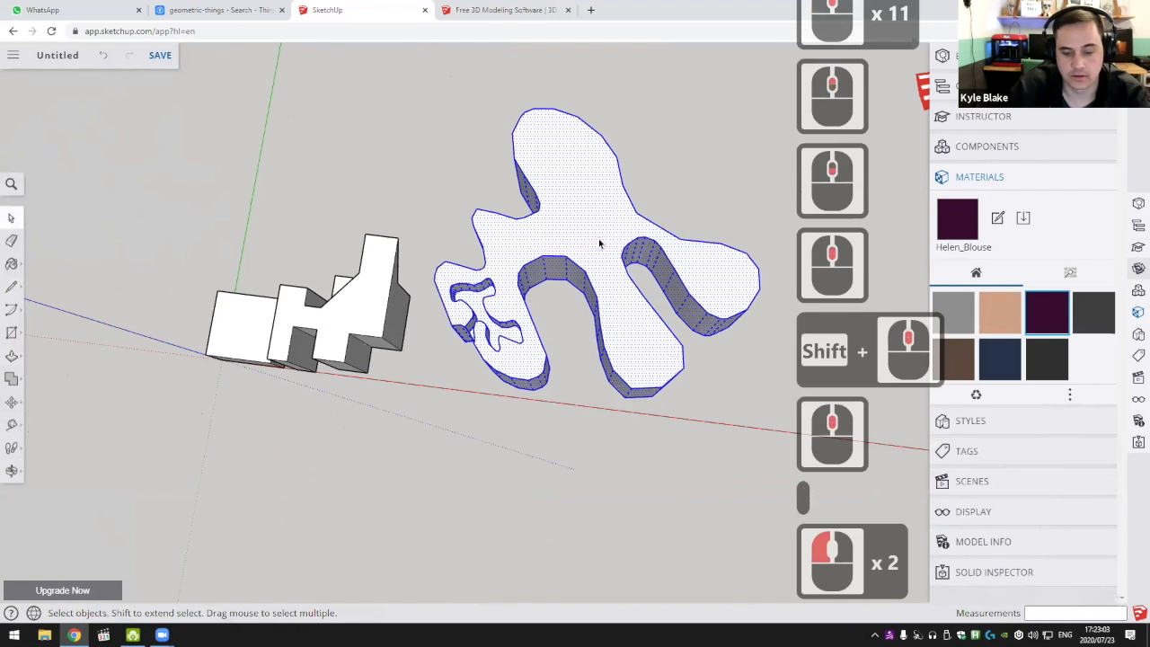
{"action": "key", "text": "Delete"}
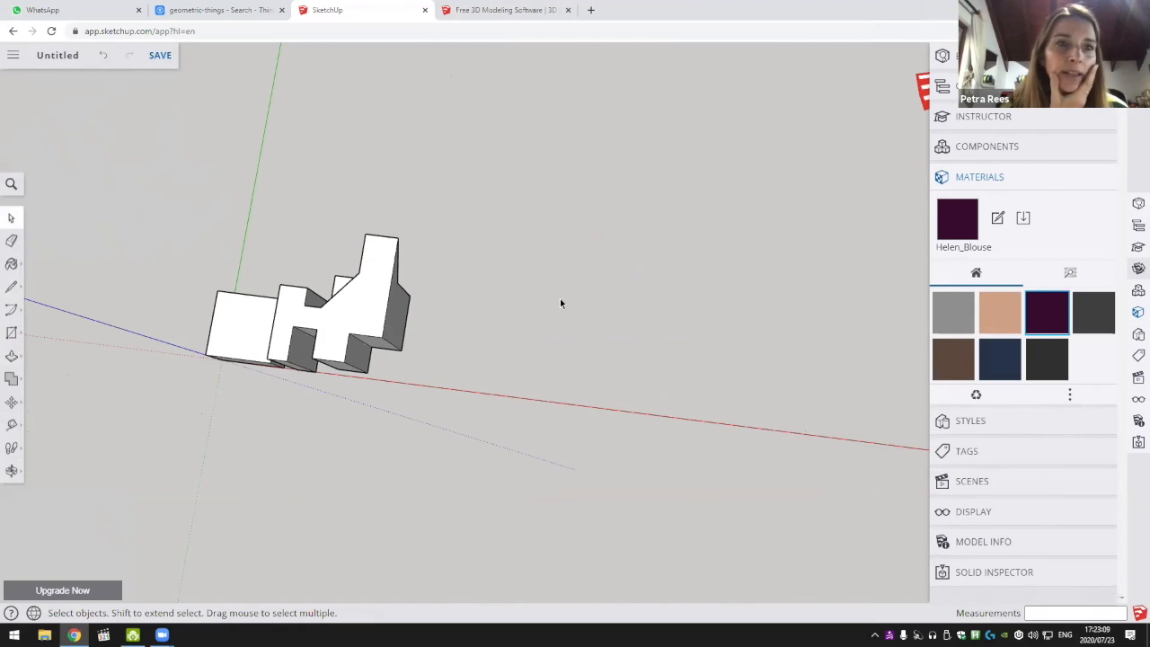
Draw a 2 Point Arc that rounds the outer corner of the line-drawn solid's top face
{"action": "middle_click_drag", "start_coordinate": [560, 303], "coordinate": [473, 353]}
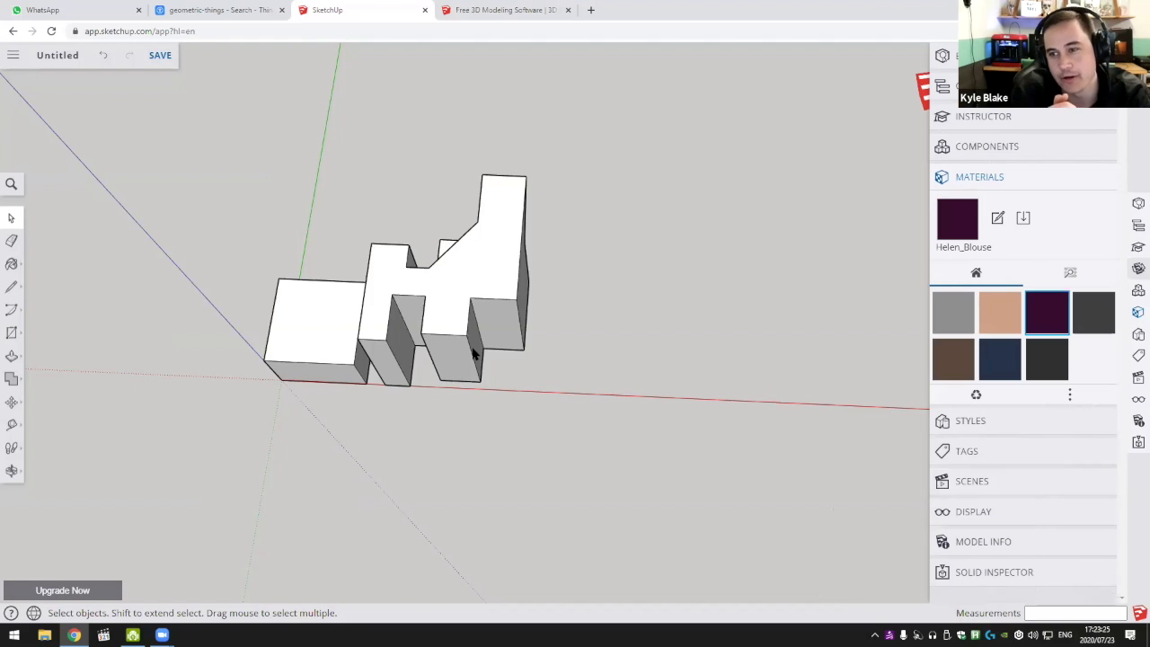
{"action": "middle_click_drag", "start_coordinate": [470, 308], "coordinate": [559, 331]}
{"action": "scroll", "coordinate": [452, 267], "scroll_direction": "up", "scroll_amount": 5}
{"action": "middle_click_drag", "start_coordinate": [611, 298], "coordinate": [648, 301]}
{"action": "scroll", "coordinate": [270, 305], "scroll_direction": "down", "scroll_amount": 1}
{"action": "scroll", "coordinate": [65, 307], "scroll_direction": "up", "scroll_amount": 1}
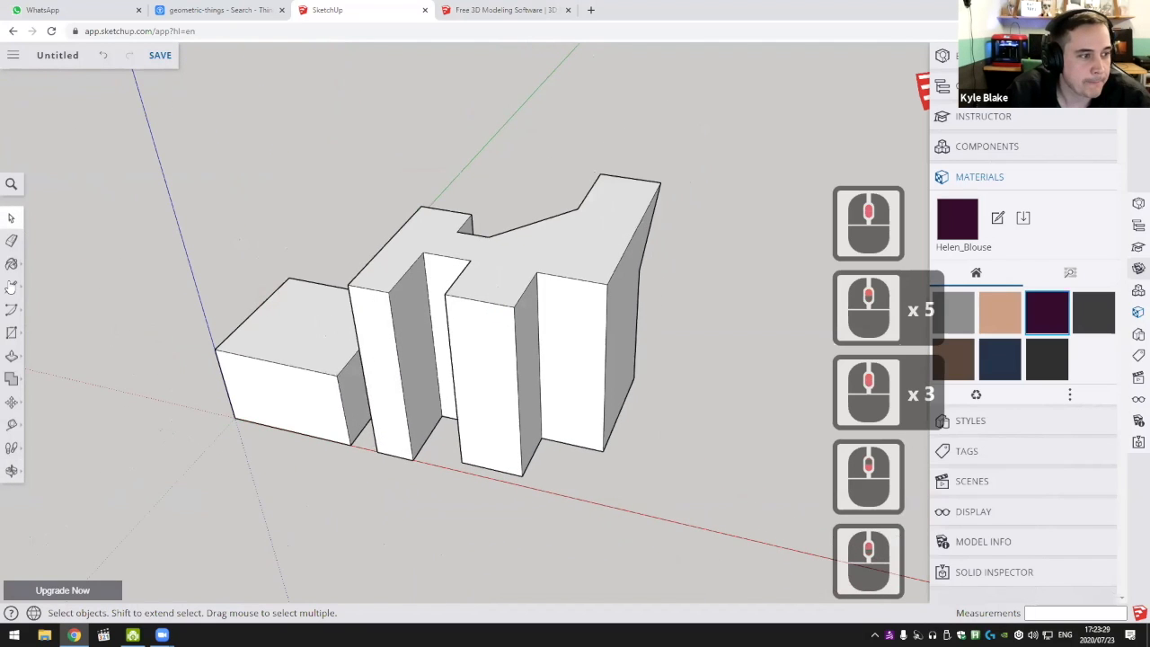
{"action": "left_click", "coordinate": [12, 290]}
{"action": "left_click", "coordinate": [12, 310]}
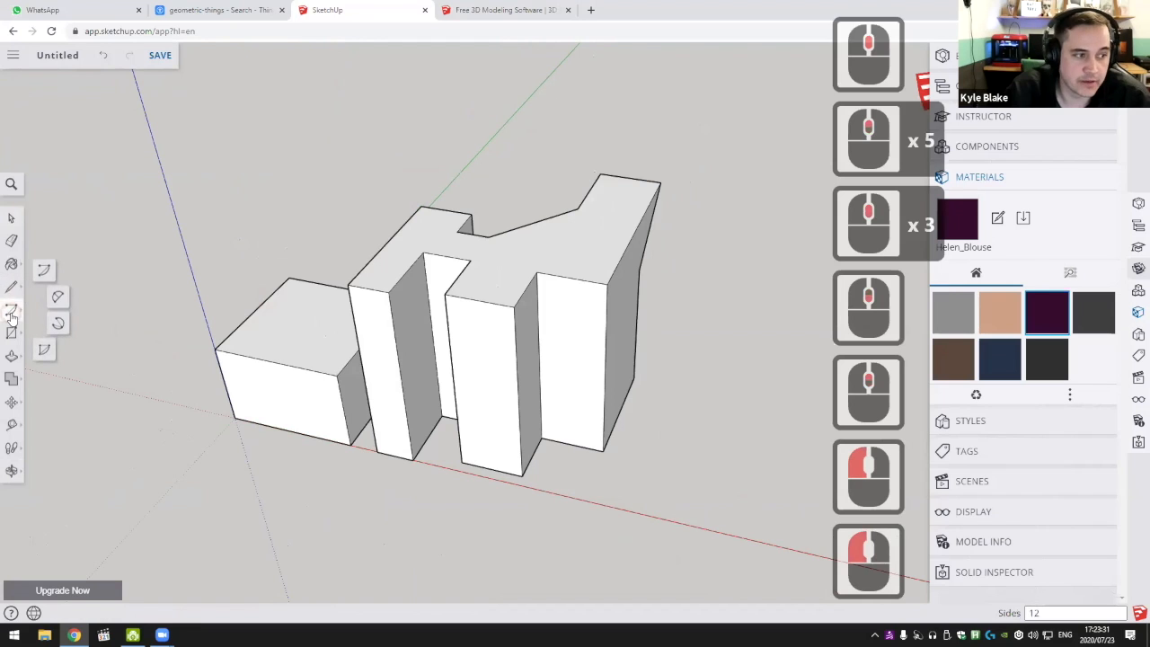
{"action": "left_click", "coordinate": [54, 295]}
{"action": "scroll", "coordinate": [555, 335], "scroll_direction": "up", "scroll_amount": 4}
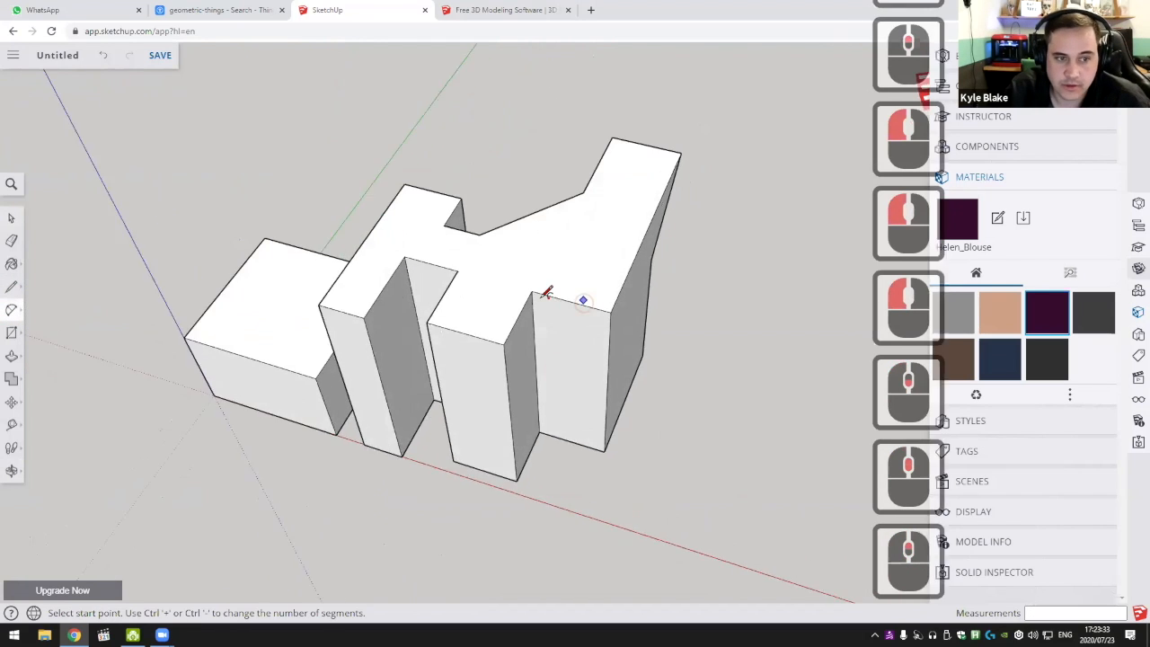
{"action": "left_click", "coordinate": [508, 289]}
{"action": "left_click", "coordinate": [669, 226]}
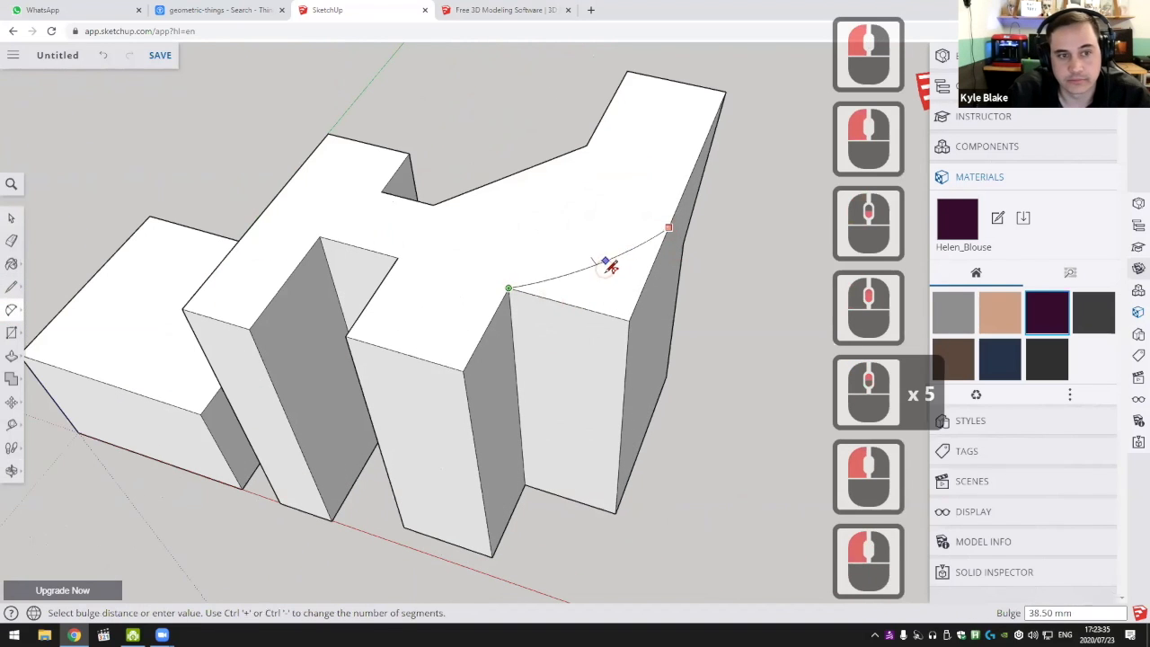
{"action": "left_click", "coordinate": [617, 279]}
Push the corner region outside the arc about 431 mm down with Push/Pull
{"action": "scroll", "coordinate": [618, 275], "scroll_direction": "down", "scroll_amount": 4}
{"action": "middle_click_drag", "start_coordinate": [620, 288], "coordinate": [759, 364]}
{"action": "key", "text": "p"}
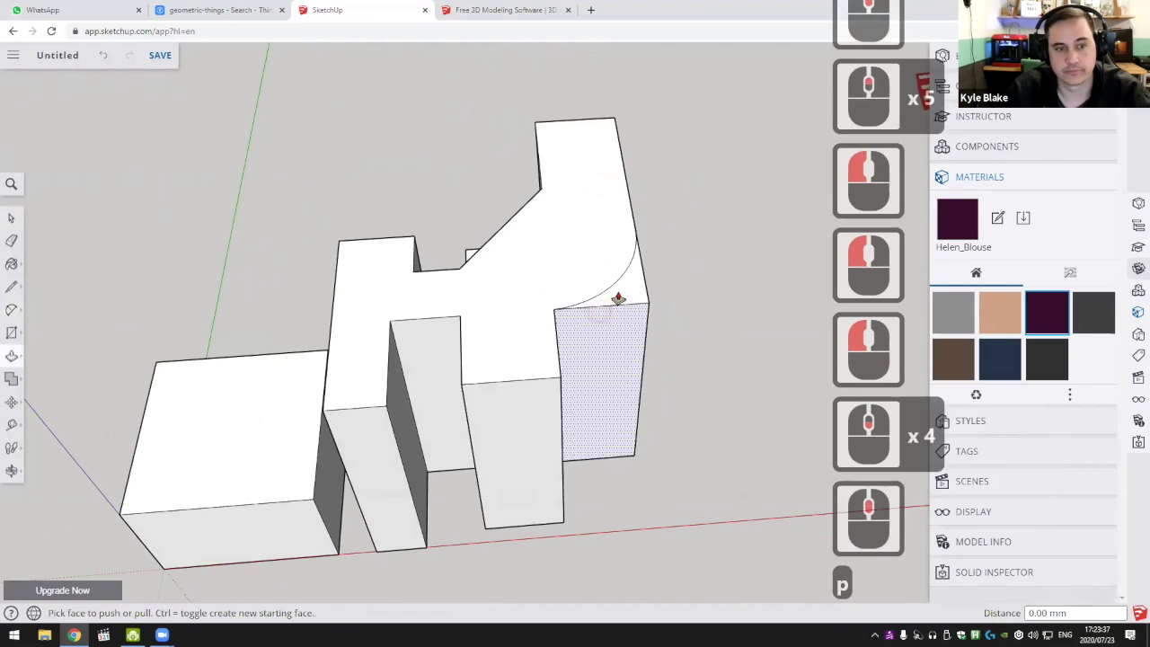
{"action": "left_click", "coordinate": [632, 294]}
{"action": "left_click", "coordinate": [478, 324]}
Draw an Arc of about 392 mm radius on the line-drawn solid's top face, centred on its long straight edge
{"action": "middle_click_drag", "start_coordinate": [477, 324], "coordinate": [13, 297]}
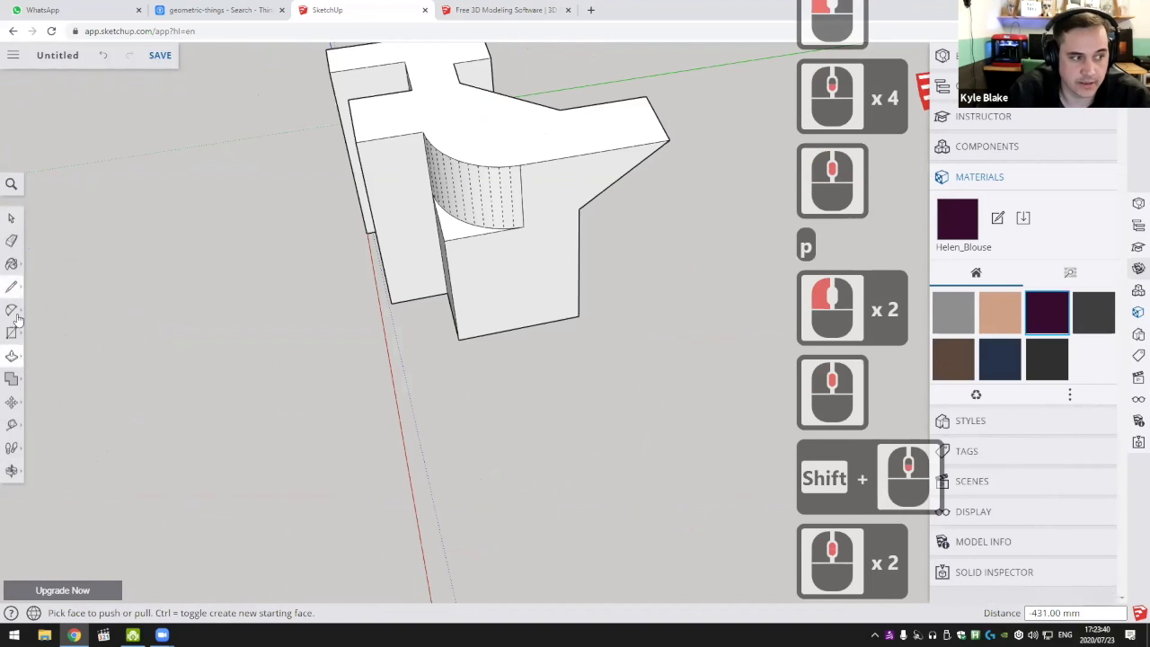
{"action": "left_click", "coordinate": [12, 311]}
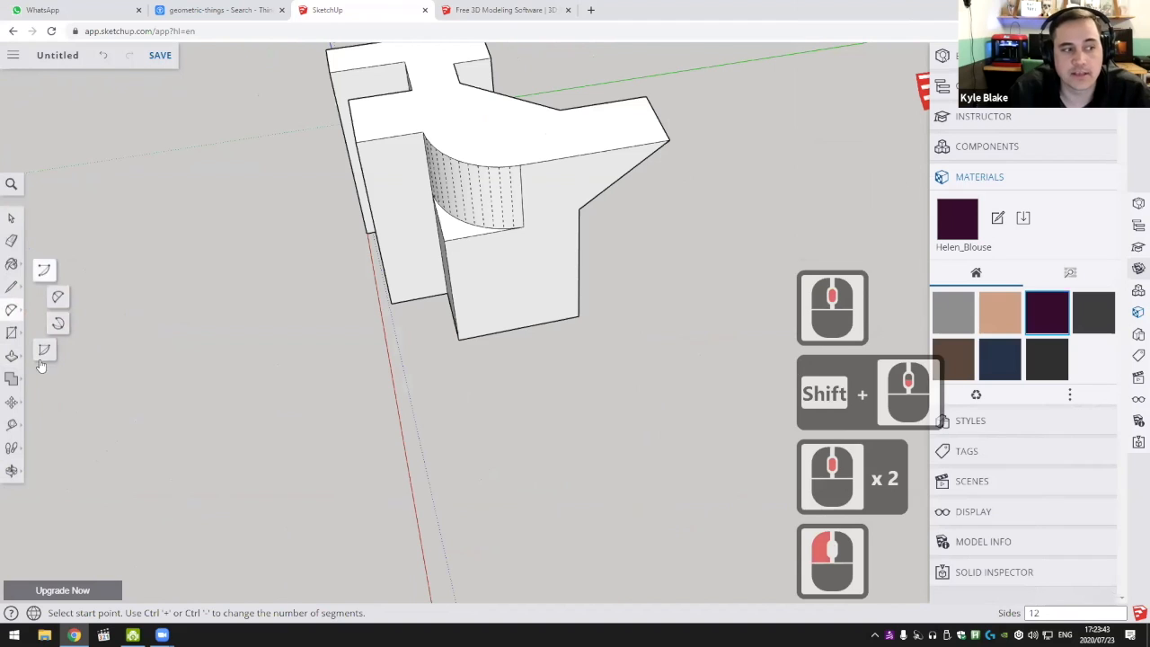
{"action": "left_click", "coordinate": [44, 271]}
{"action": "middle_click_drag", "start_coordinate": [570, 176], "coordinate": [547, 180]}
{"action": "left_click", "coordinate": [549, 179]}
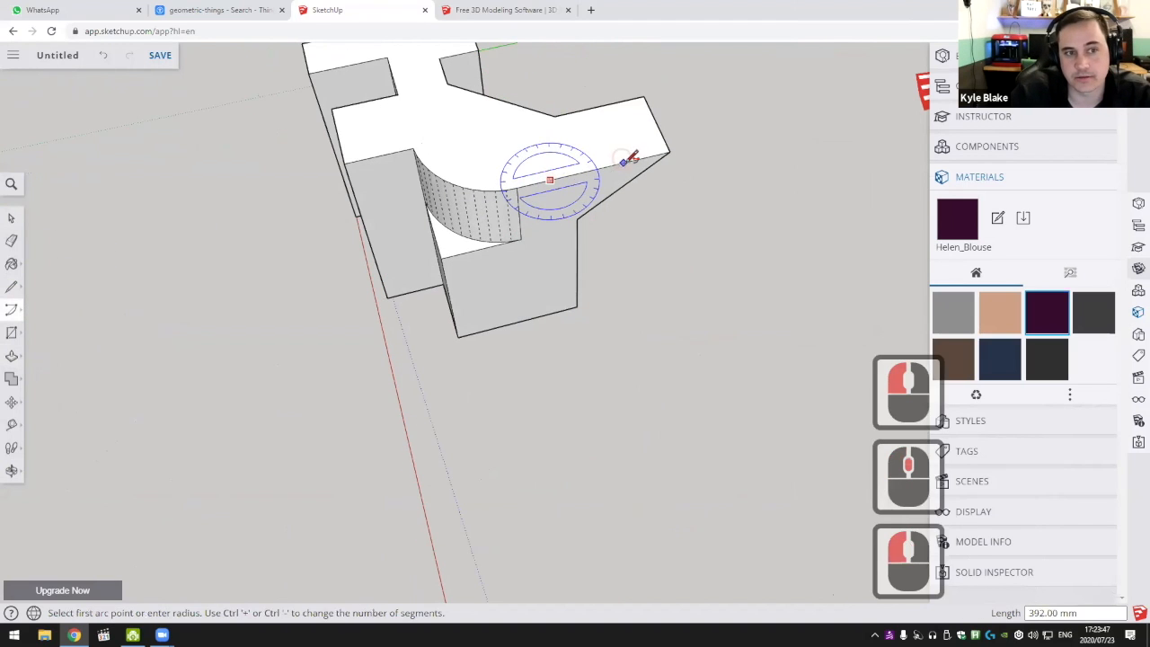
{"action": "left_click", "coordinate": [626, 161]}
{"action": "mouse_move", "coordinate": [543, 128]}
{"action": "middle_mouse_down"}
{"action": "mouse_move", "coordinate": [608, 154]}
{"action": "mouse_move", "coordinate": [565, 224]}
{"action": "middle_mouse_up"}
{"action": "scroll", "coordinate": [565, 223], "scroll_direction": "up", "scroll_amount": 4}
{"action": "key", "text": "Escape"}
Draw a small Arc centred on the top face's inner corner, starting from the end of the larger arc
{"action": "left_click", "coordinate": [557, 208]}
{"action": "left_click", "coordinate": [580, 214]}
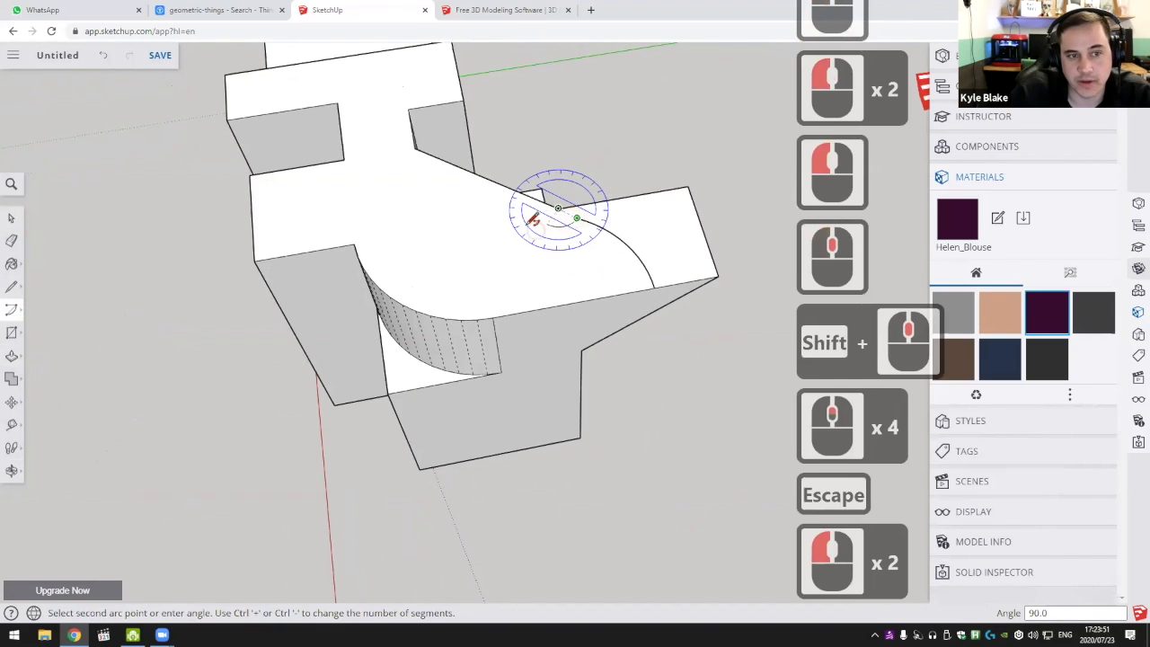
{"action": "left_click", "coordinate": [513, 200]}
{"action": "key", "text": "Escape"}
Try to draw a third Arc from the small arc's free end, centred on the top face's slanted edge
{"action": "scroll", "coordinate": [494, 186], "scroll_direction": "up", "scroll_amount": 7}
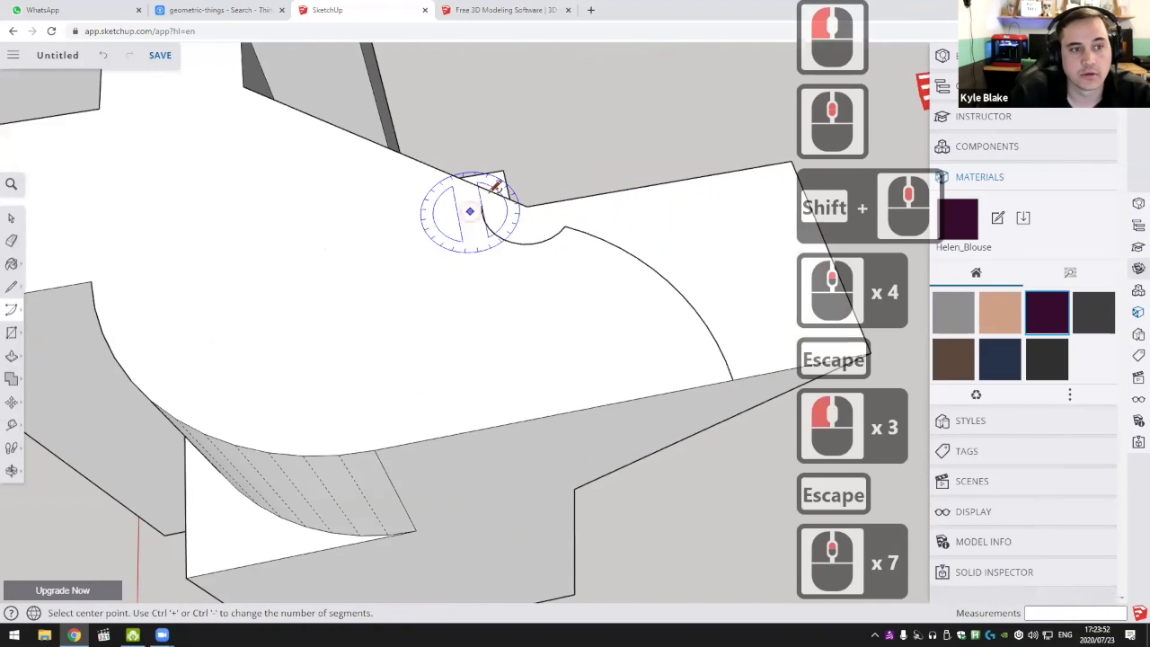
{"action": "left_click", "coordinate": [409, 158]}
{"action": "left_click", "coordinate": [481, 205]}
{"action": "left_click", "coordinate": [488, 189]}
{"action": "key", "text": "Escape"}
{"action": "scroll", "coordinate": [488, 189], "scroll_direction": "down", "scroll_amount": 6}
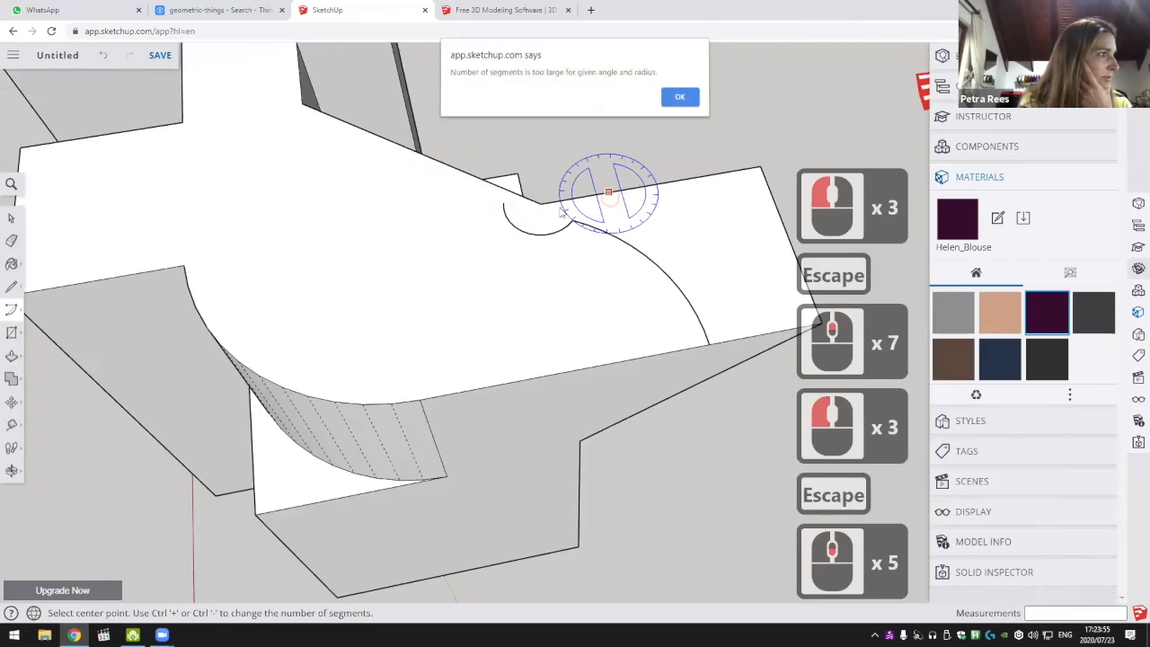
Draw a square of about 2525 mm with the Rectangle tool on the ground beside the line-drawn solid, along the red axis
{"action": "left_click", "coordinate": [11, 310]}
{"action": "left_click", "coordinate": [10, 310]}
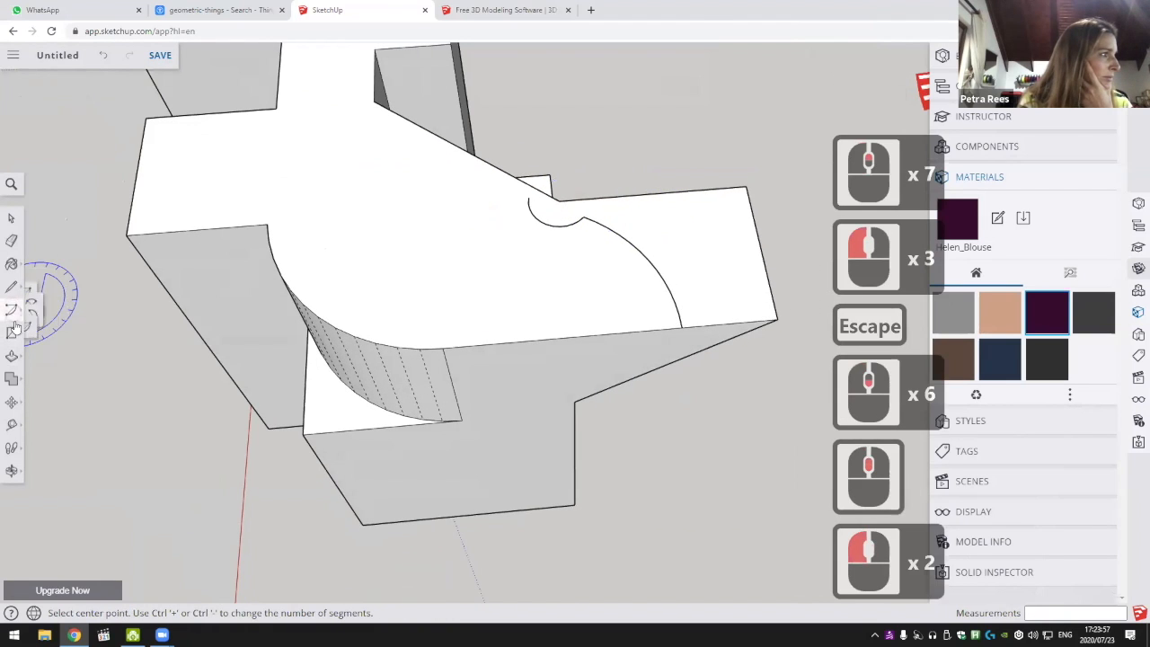
{"action": "left_click", "coordinate": [12, 333]}
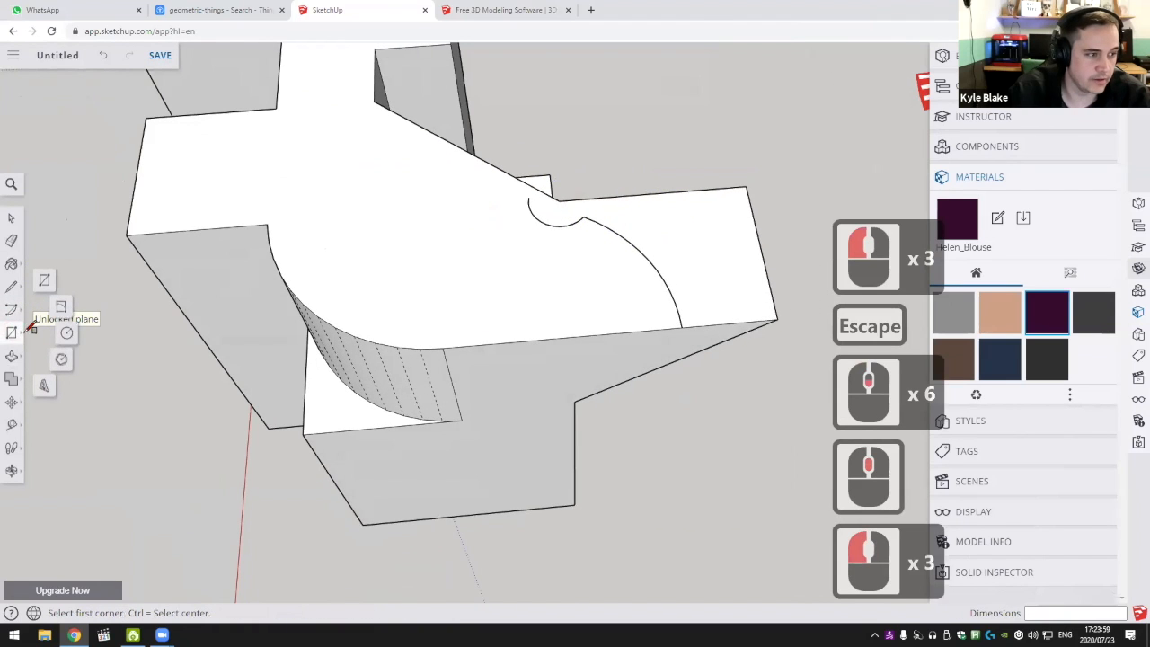
{"action": "middle_click_drag", "start_coordinate": [191, 310], "coordinate": [191, 292]}
{"action": "key", "text": "Escape"}
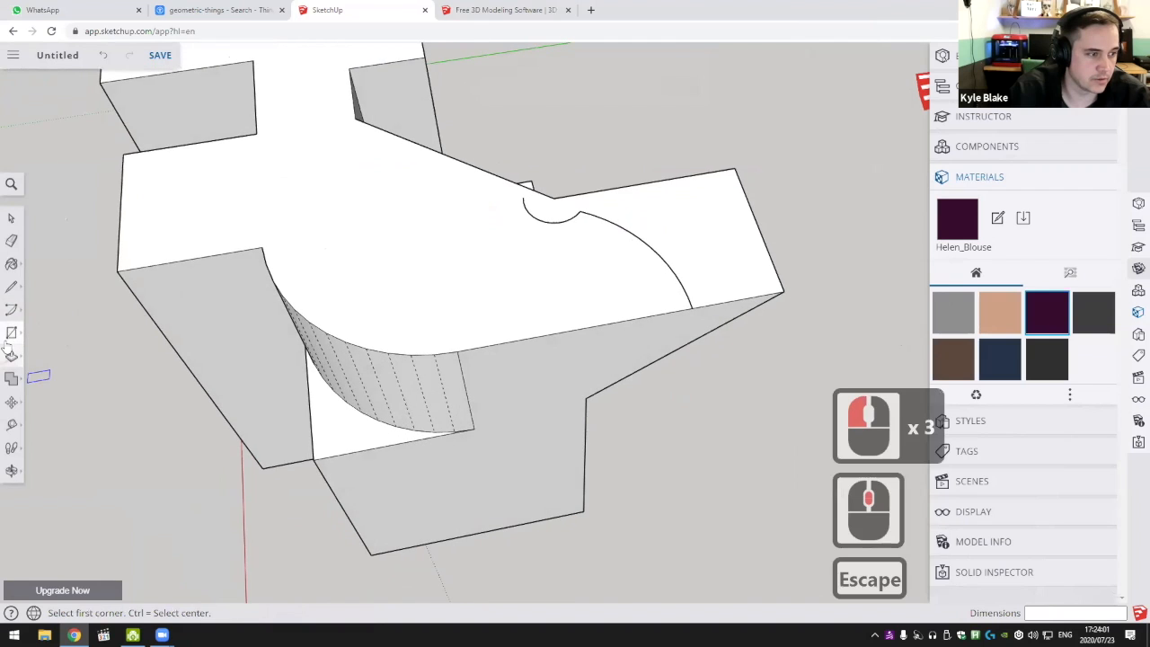
{"action": "left_click", "coordinate": [11, 334]}
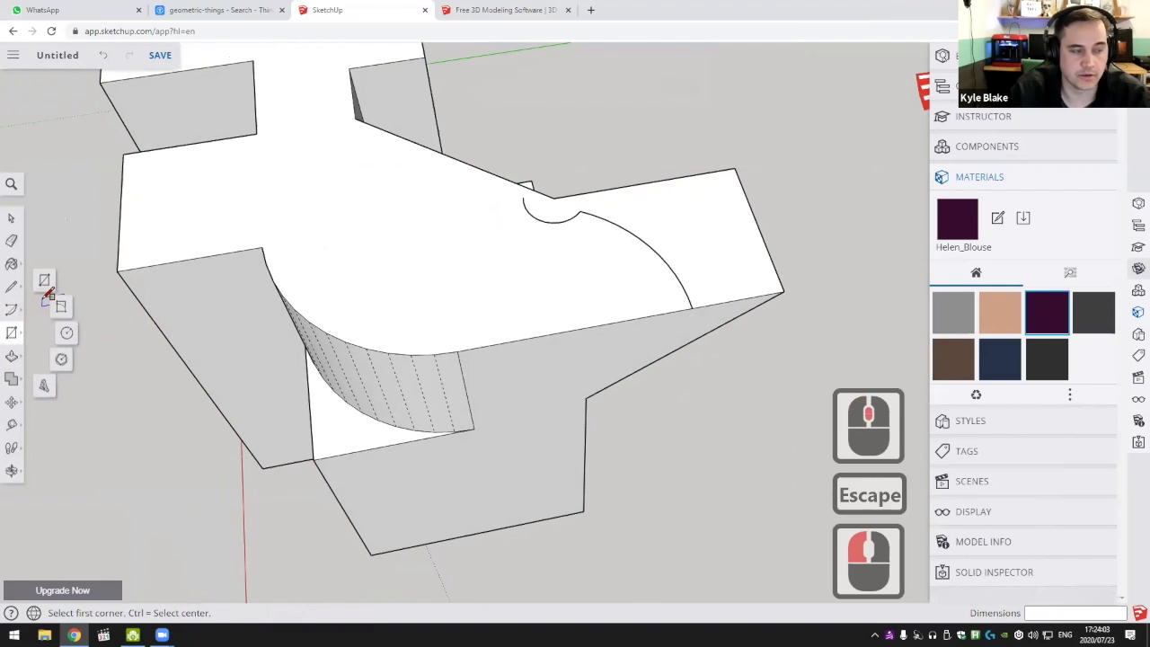
{"action": "left_click", "coordinate": [46, 280]}
{"action": "scroll", "coordinate": [225, 295], "scroll_direction": "down", "scroll_amount": 6}
{"action": "scroll", "coordinate": [437, 318], "scroll_direction": "down", "scroll_amount": 6, "text": "shift"}
{"action": "scroll", "coordinate": [438, 337], "scroll_direction": "up", "scroll_amount": 1, "text": "shift"}
{"action": "middle_click_drag", "start_coordinate": [438, 350], "coordinate": [441, 285], "text": "shift"}
{"action": "left_click", "coordinate": [305, 428]}
{"action": "scroll", "coordinate": [590, 450], "scroll_direction": "down", "scroll_amount": 5, "text": "shift"}
{"action": "middle_click_drag", "start_coordinate": [539, 344], "coordinate": [633, 391], "text": "shift"}
{"action": "scroll", "coordinate": [637, 393], "scroll_direction": "down", "scroll_amount": 5}
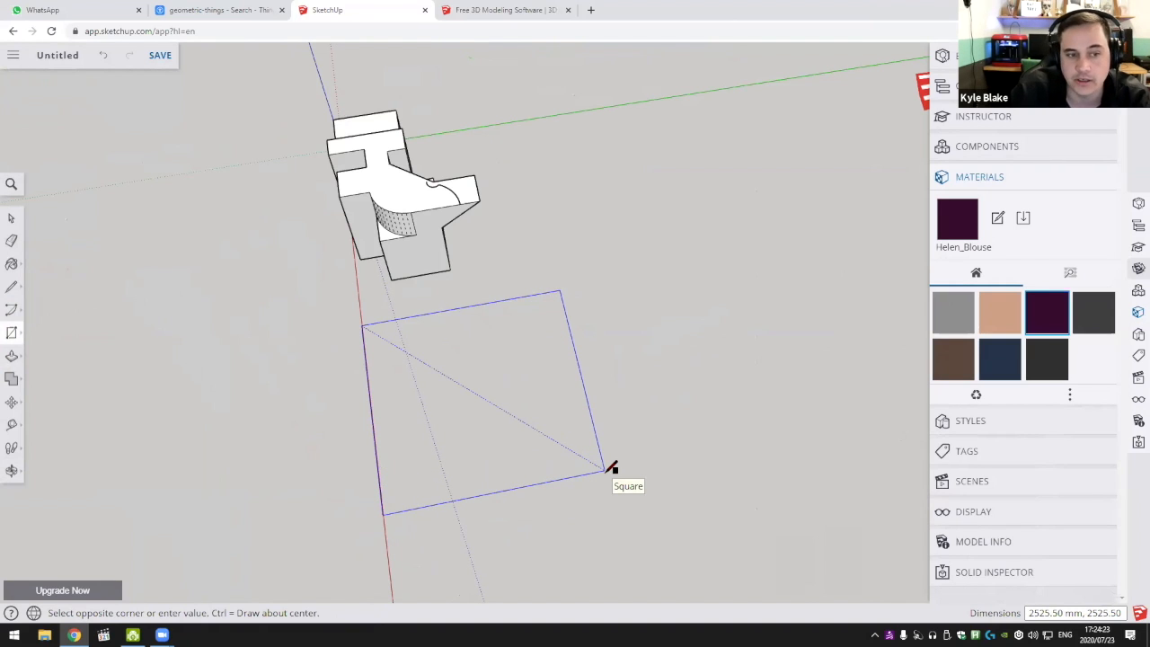
{"action": "left_click", "coordinate": [606, 470]}
Extrude the ground square about 2737 mm upward with Push/Pull
{"action": "scroll", "coordinate": [465, 467], "scroll_direction": "down", "scroll_amount": 5}
{"action": "middle_click_drag", "start_coordinate": [464, 467], "coordinate": [495, 461]}
{"action": "key", "text": "p"}
{"action": "left_click", "coordinate": [481, 443]}
{"action": "left_click", "coordinate": [495, 344]}
{"action": "middle_click_drag", "start_coordinate": [495, 344], "coordinate": [688, 346]}
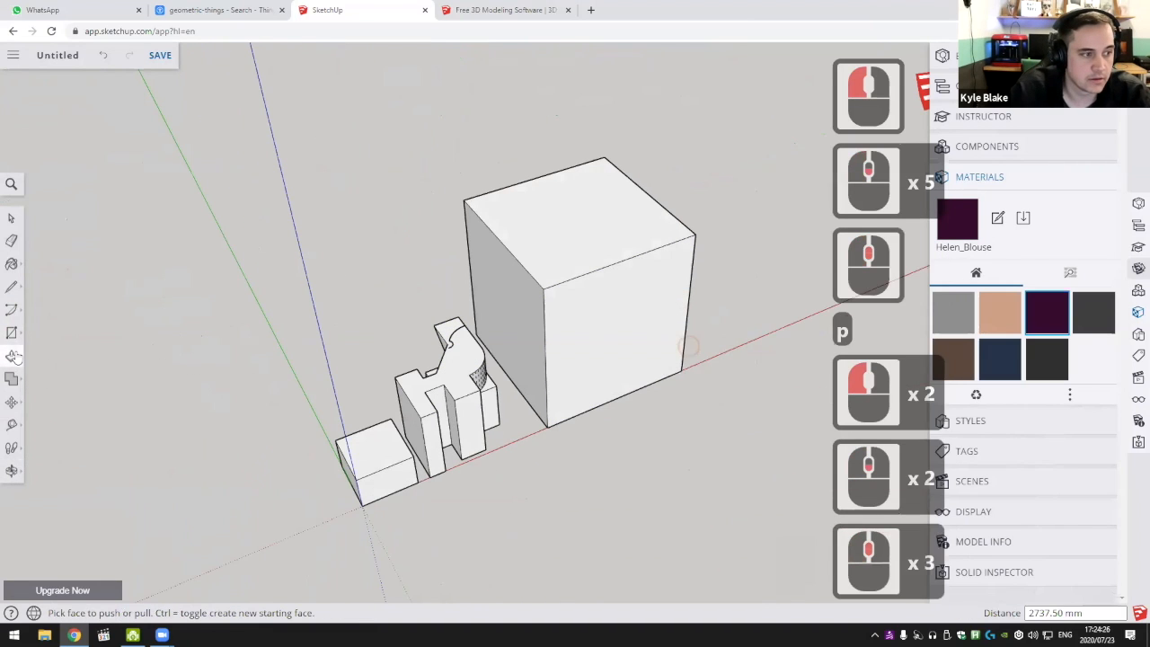
{"action": "left_click", "coordinate": [13, 357]}
{"action": "left_click", "coordinate": [13, 334]}
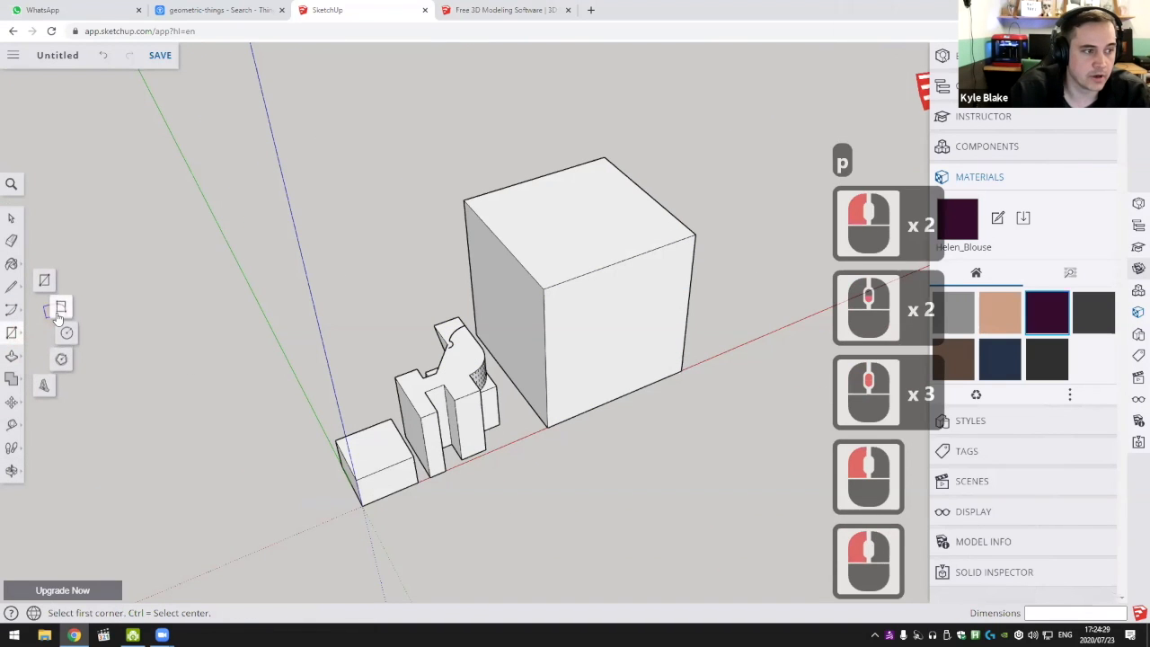
{"action": "left_click", "coordinate": [59, 314]}
{"action": "middle_click_drag", "start_coordinate": [579, 252], "coordinate": [515, 314]}
{"action": "scroll", "coordinate": [554, 264], "scroll_direction": "up", "scroll_amount": 1}
{"action": "scroll", "coordinate": [515, 314], "scroll_direction": "up", "scroll_amount": 1}
Draw a circle centred on the midpoint of the large block's top side edge so that it overhangs the face
{"action": "left_click", "coordinate": [19, 334]}
{"action": "left_click", "coordinate": [66, 332]}
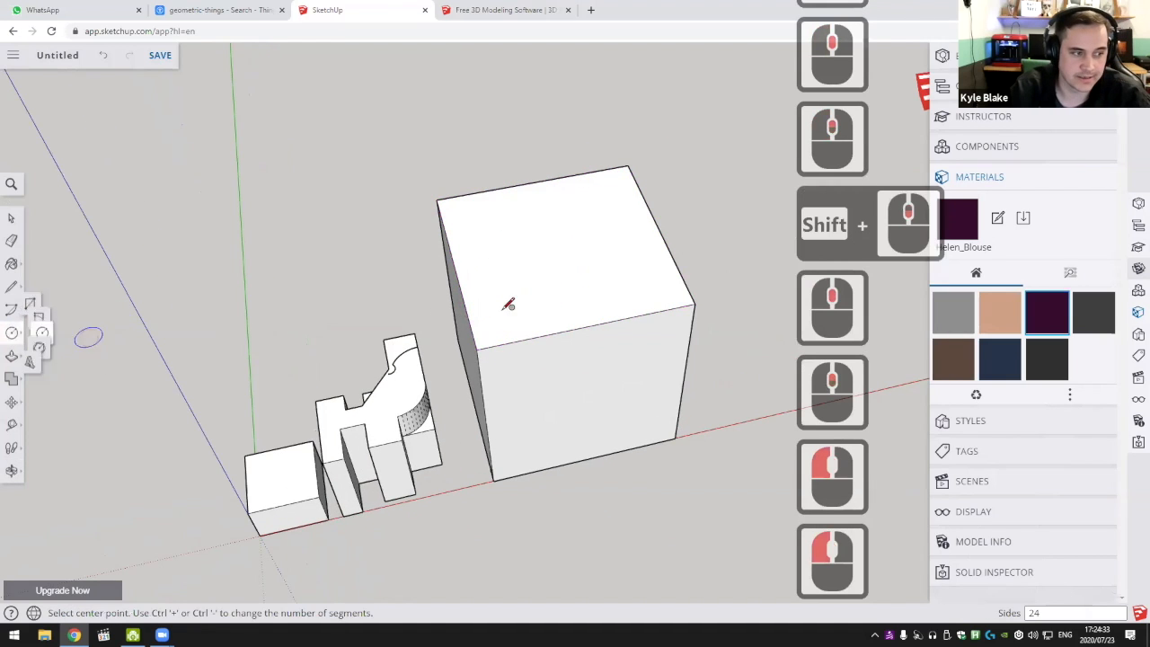
{"action": "scroll", "coordinate": [530, 270], "scroll_direction": "down", "scroll_amount": 5}
{"action": "middle_click_drag", "start_coordinate": [547, 243], "coordinate": [602, 265]}
{"action": "left_click", "coordinate": [13, 337]}
{"action": "left_click", "coordinate": [66, 332]}
{"action": "scroll", "coordinate": [594, 268], "scroll_direction": "down", "scroll_amount": 1}
{"action": "scroll", "coordinate": [603, 264], "scroll_direction": "up", "scroll_amount": 1}
{"action": "left_click", "coordinate": [607, 265]}
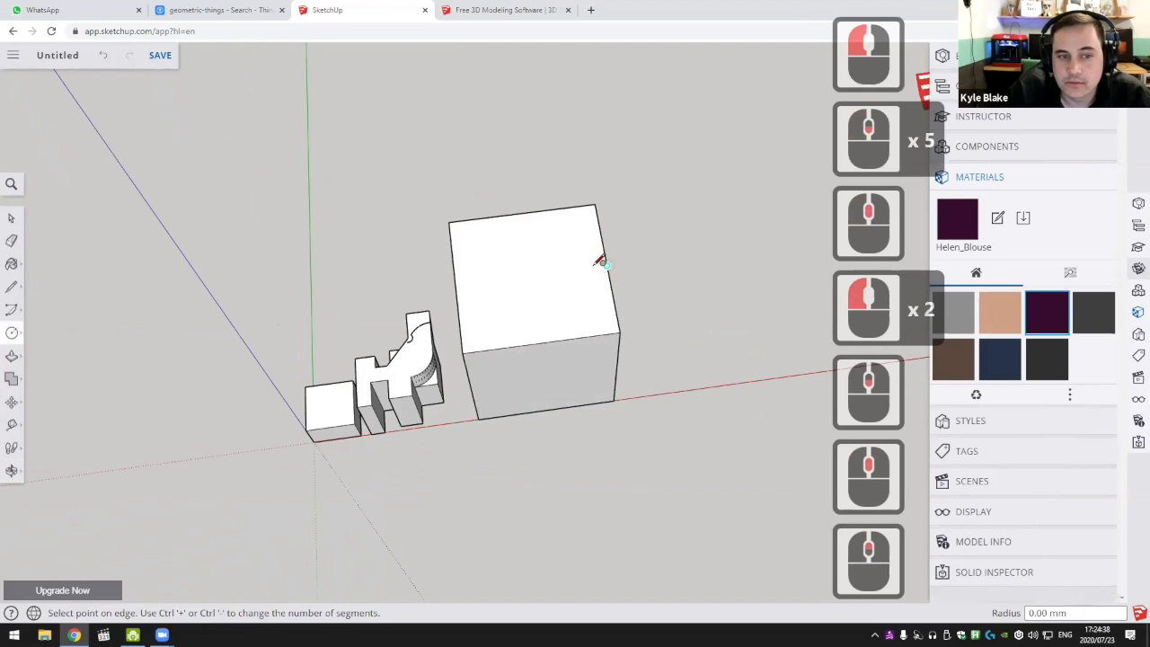
{"action": "left_click", "coordinate": [550, 273]}
{"action": "middle_click_drag", "start_coordinate": [665, 279], "coordinate": [428, 277], "text": "shift"}
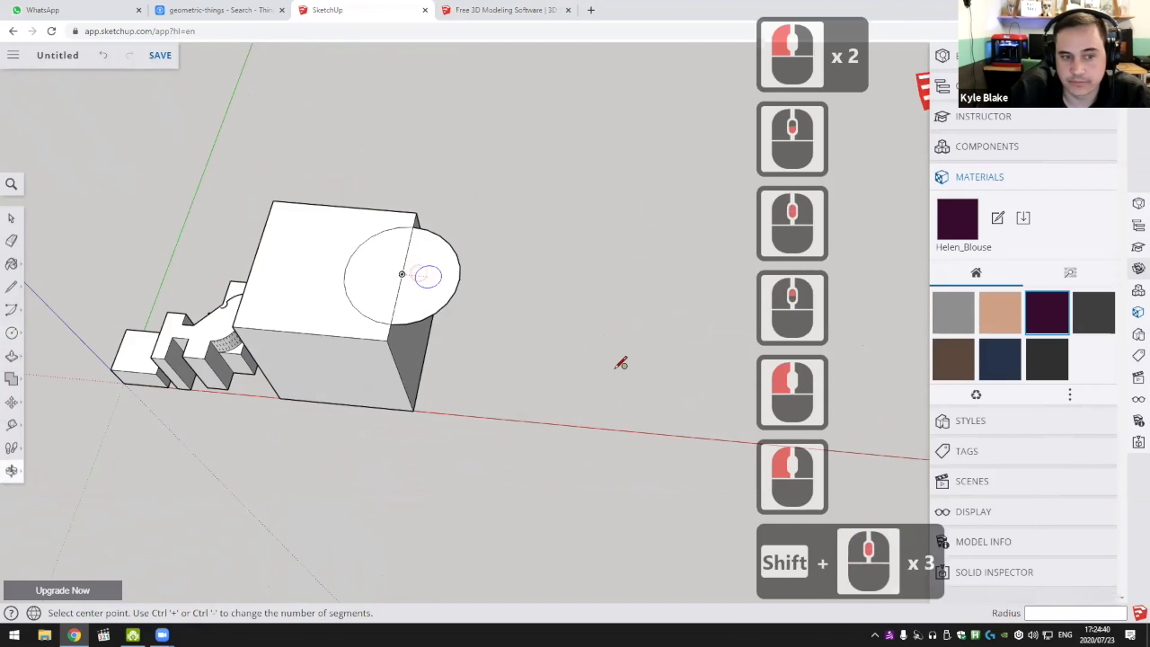
{"action": "left_click", "coordinate": [576, 361]}
{"action": "key", "text": "Escape"}
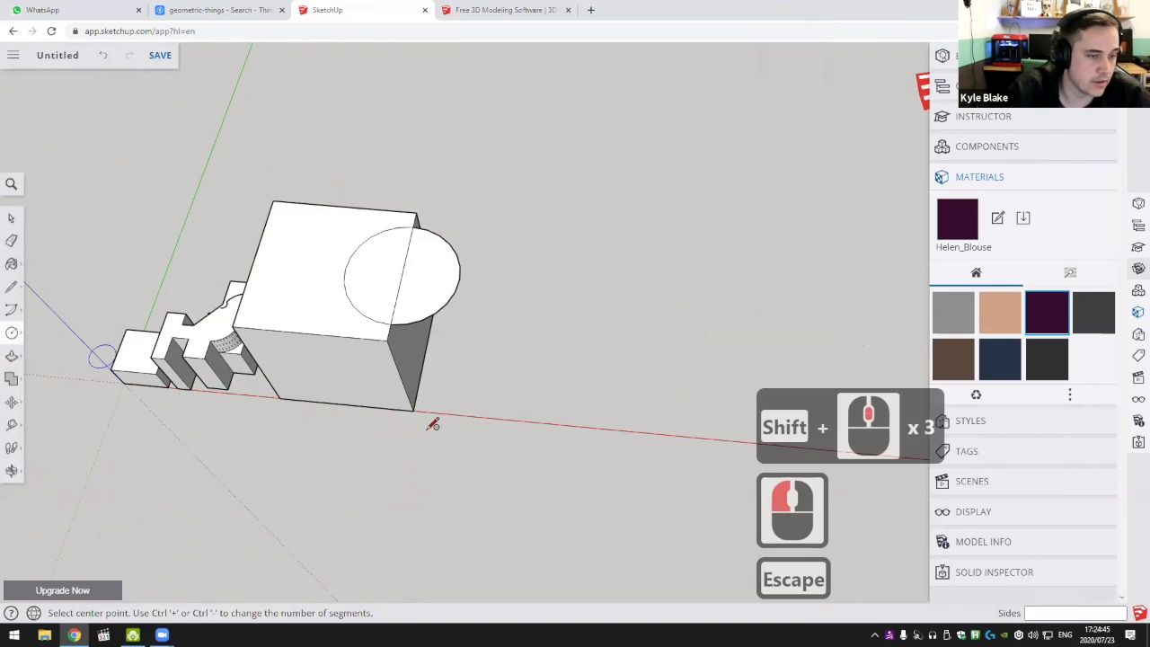
Set the Circle tool to 48 sides
{"action": "left_click", "coordinate": [12, 310]}
{"action": "left_click", "coordinate": [12, 332]}
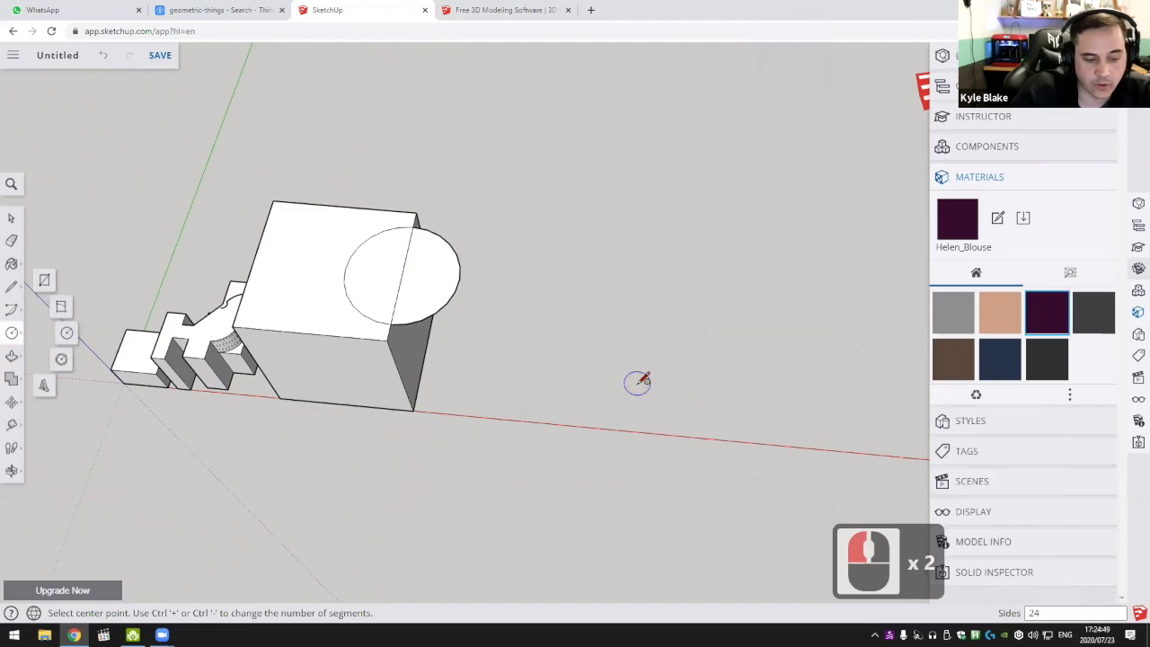
{"action": "type", "text": "4"}
{"action": "key", "text": "Return"}
{"action": "left_click", "coordinate": [525, 345]}
{"action": "scroll", "coordinate": [676, 387], "scroll_direction": "up", "scroll_amount": 4}
{"action": "key", "text": "Escape"}
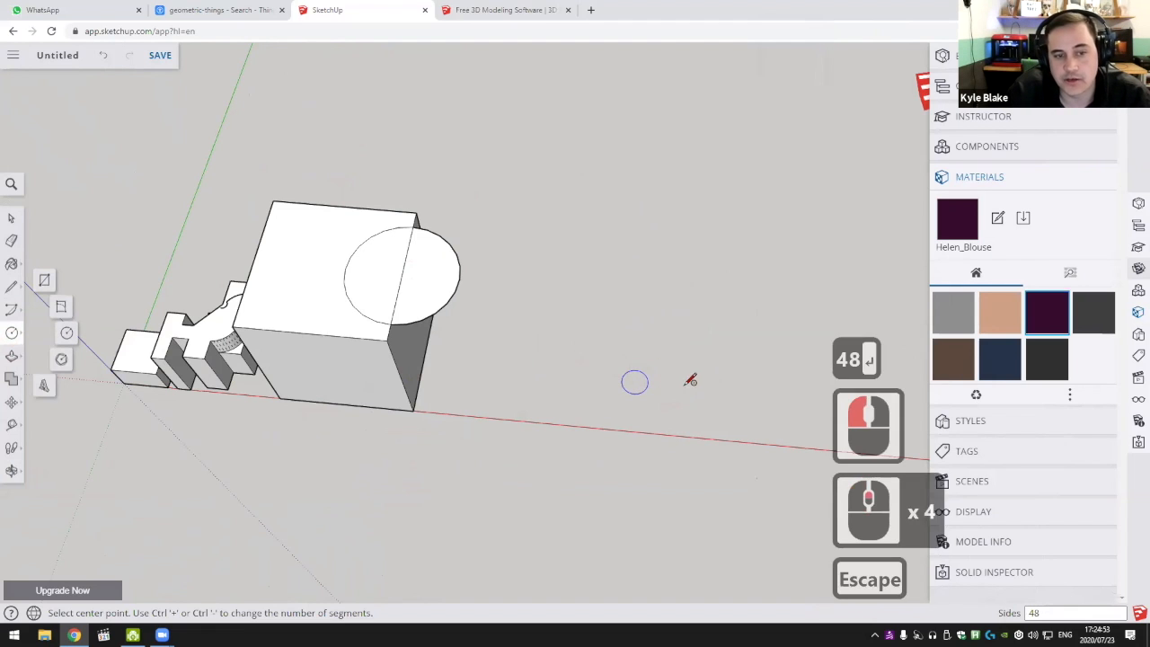
Draw a circle of about 2570 mm radius on the ground beyond the large block, overlapping the red axis
{"action": "scroll", "coordinate": [685, 387], "scroll_direction": "up", "scroll_amount": 1}
{"action": "scroll", "coordinate": [674, 386], "scroll_direction": "up", "scroll_amount": 1, "text": "shift"}
{"action": "middle_click", "coordinate": [665, 386], "text": "shift"}
{"action": "scroll", "coordinate": [645, 388], "scroll_direction": "up", "scroll_amount": 12}
{"action": "middle_click", "coordinate": [596, 387]}
{"action": "middle_click", "coordinate": [561, 351]}
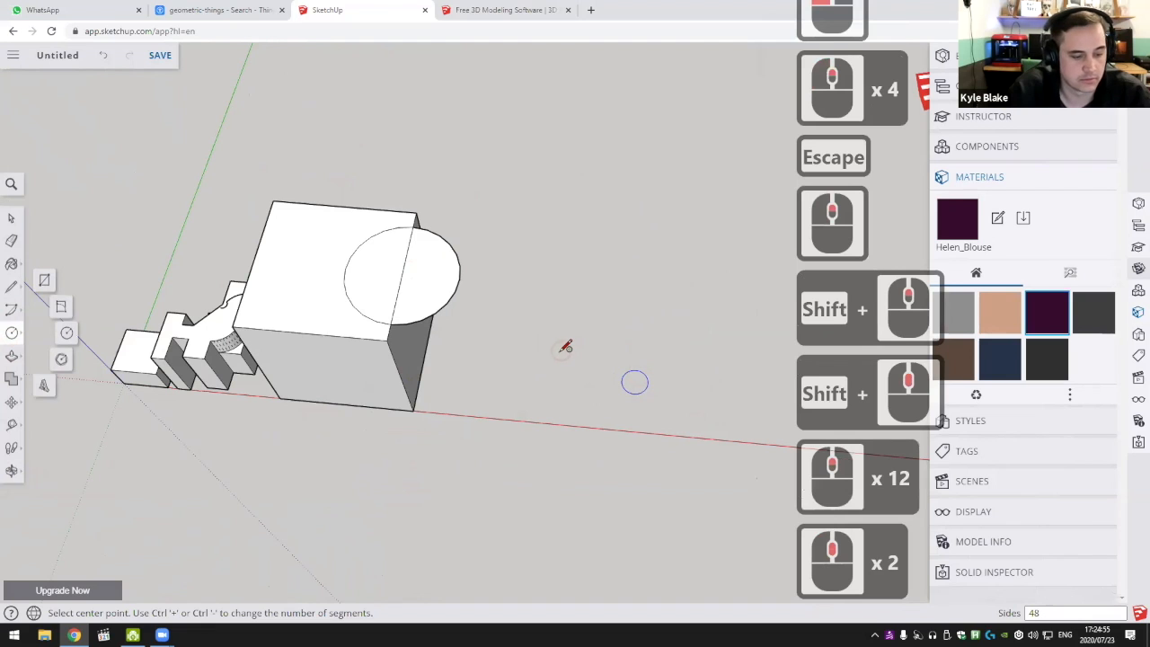
{"action": "scroll", "coordinate": [481, 360], "scroll_direction": "down", "scroll_amount": 14}
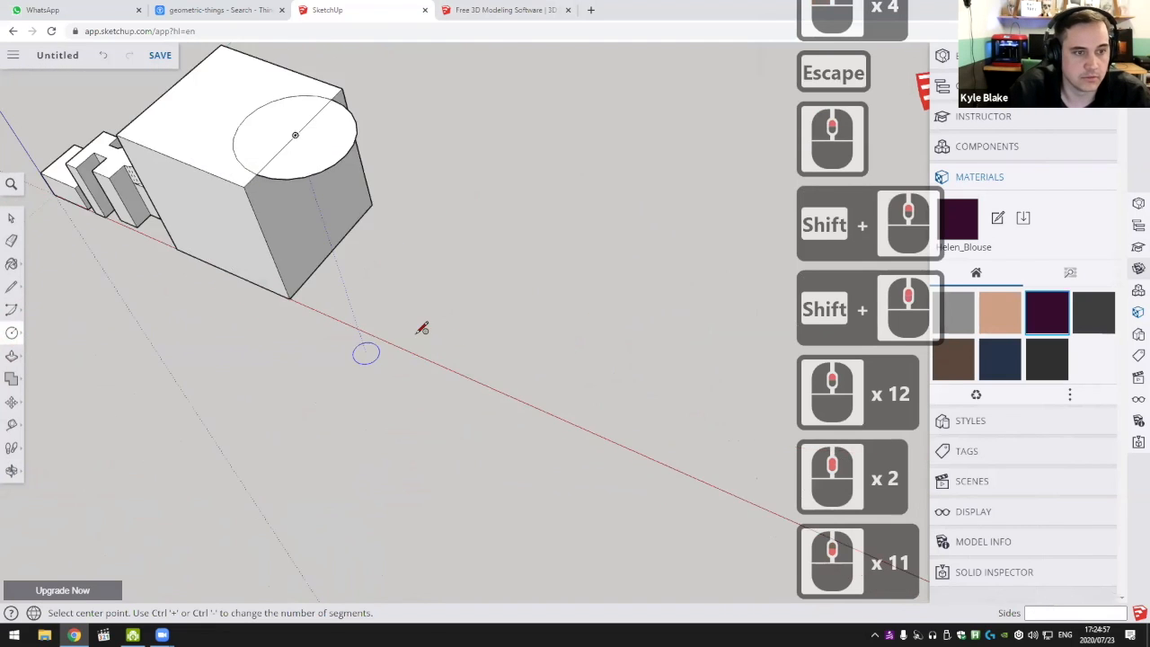
{"action": "scroll", "coordinate": [449, 328], "scroll_direction": "down", "scroll_amount": 3, "text": "shift"}
{"action": "middle_click_drag", "start_coordinate": [553, 327], "coordinate": [476, 329], "text": "shift"}
{"action": "left_click", "coordinate": [414, 319]}
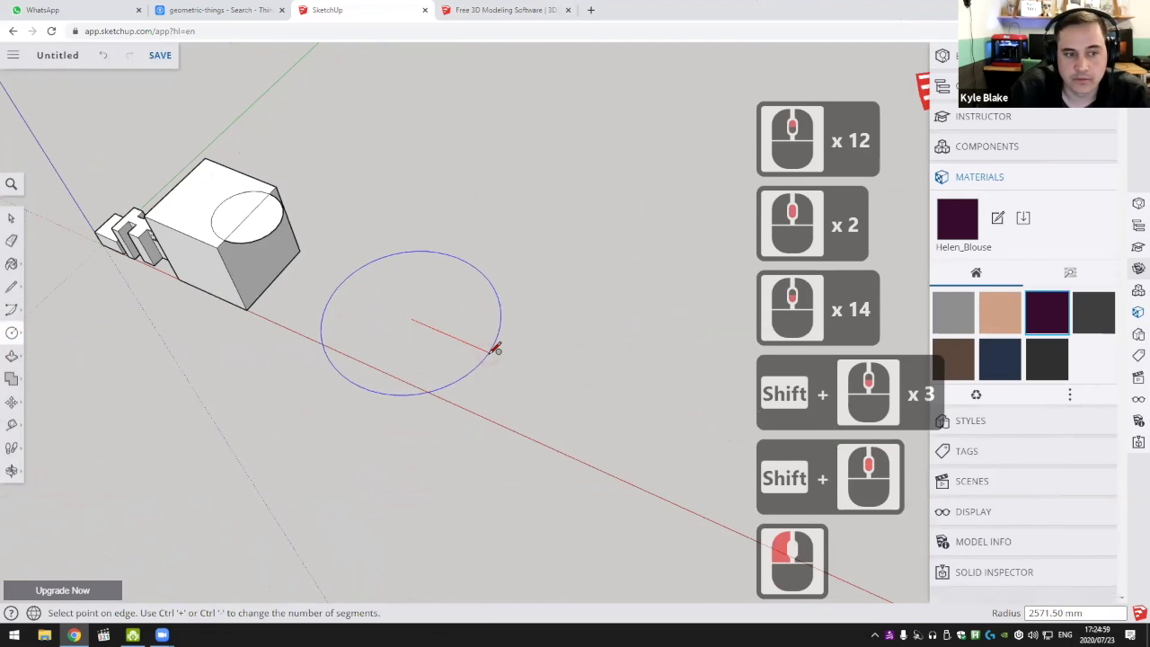
{"action": "left_click", "coordinate": [492, 342]}
{"action": "scroll", "coordinate": [79, 329], "scroll_direction": "up", "scroll_amount": 1}
{"action": "left_click", "coordinate": [12, 312]}
{"action": "left_click", "coordinate": [17, 334]}
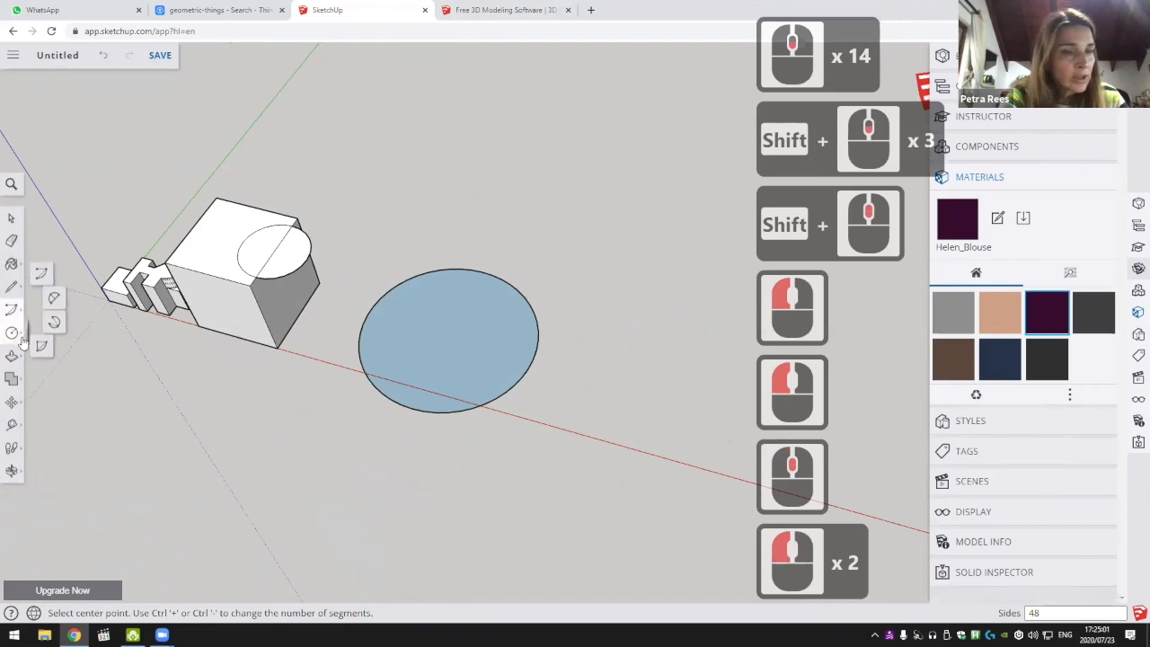
{"action": "middle_click_drag", "start_coordinate": [620, 379], "coordinate": [529, 329]}
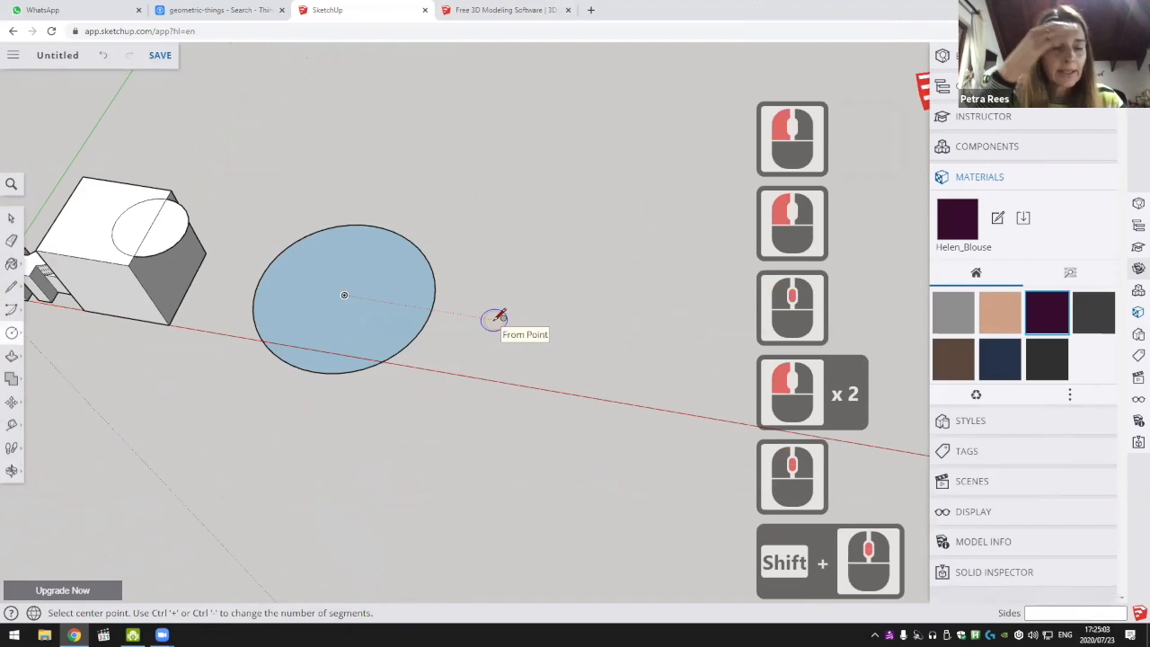
{"action": "left_click", "coordinate": [12, 334]}
{"action": "left_click", "coordinate": [68, 336]}
{"action": "middle_click_drag", "start_coordinate": [462, 320], "coordinate": [492, 339]}
{"action": "left_click", "coordinate": [11, 333]}
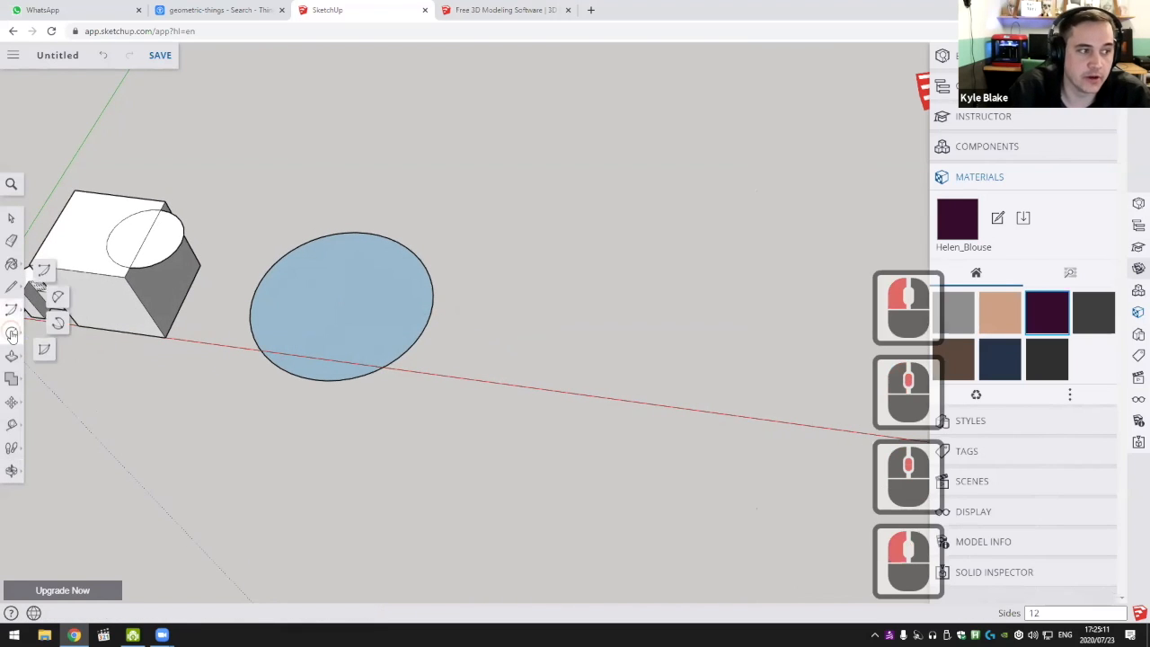
Draw a hexagon of about 1197 mm radius beside the ground circle by using the Circle tool with 6 sides
{"action": "double_click", "coordinate": [13, 337]}
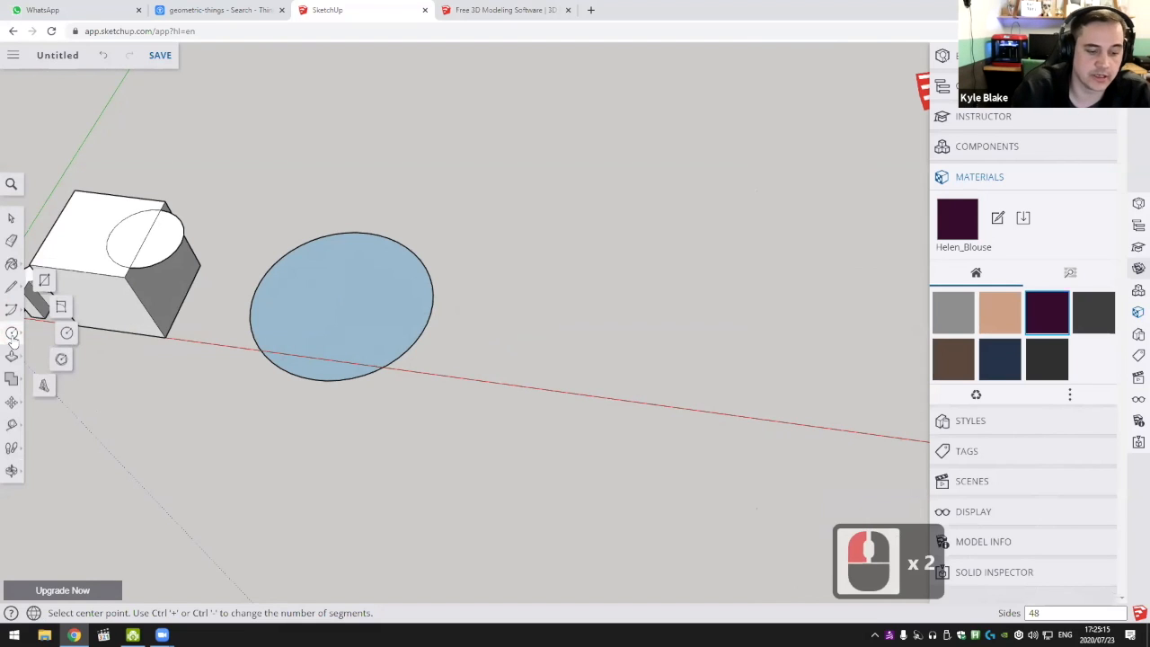
{"action": "type", "text": "6"}
{"action": "key", "text": "Return"}
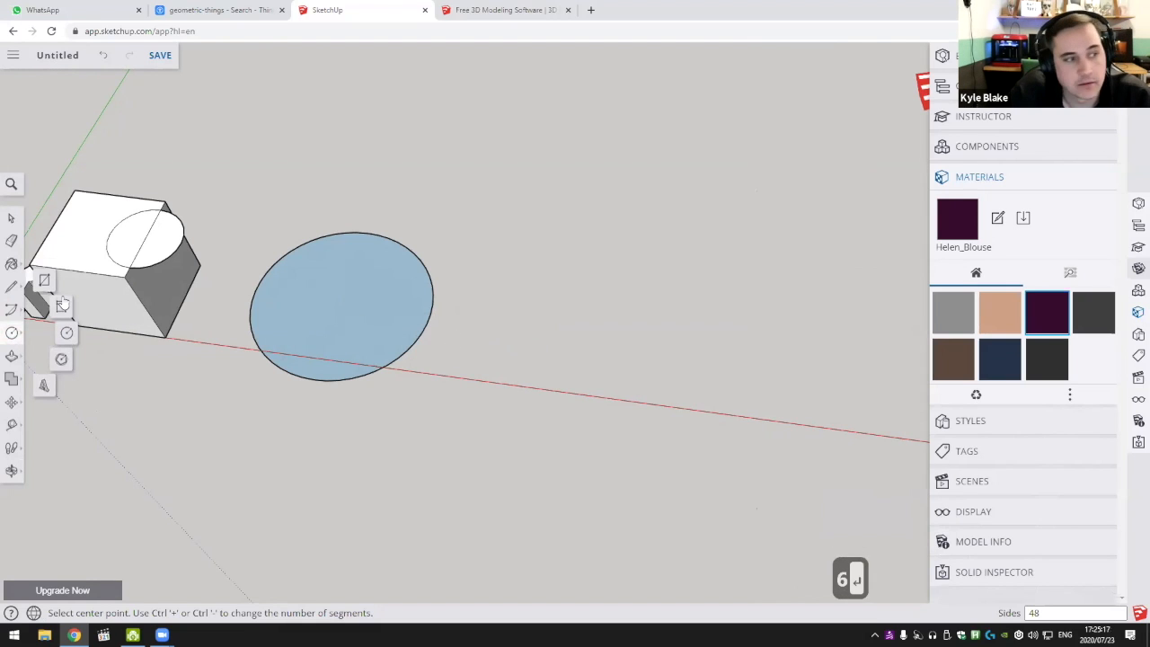
{"action": "middle_click", "coordinate": [498, 369]}
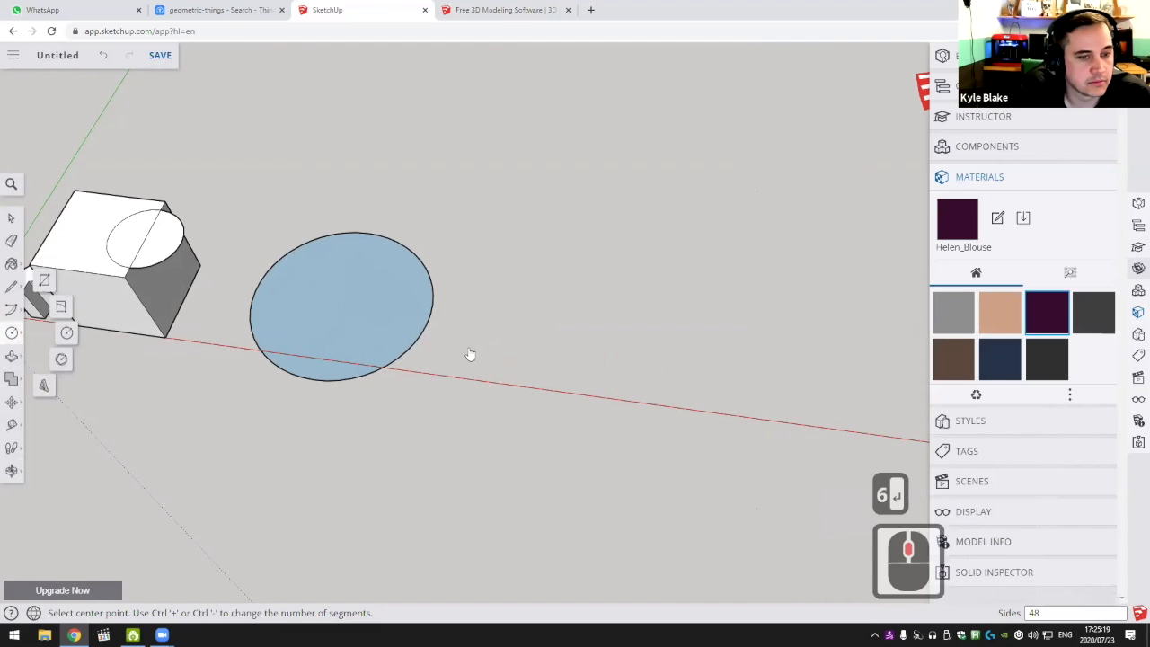
{"action": "middle_click_drag", "start_coordinate": [449, 339], "coordinate": [519, 326]}
{"action": "left_click", "coordinate": [513, 323]}
{"action": "scroll", "coordinate": [570, 326], "scroll_direction": "up", "scroll_amount": 4}
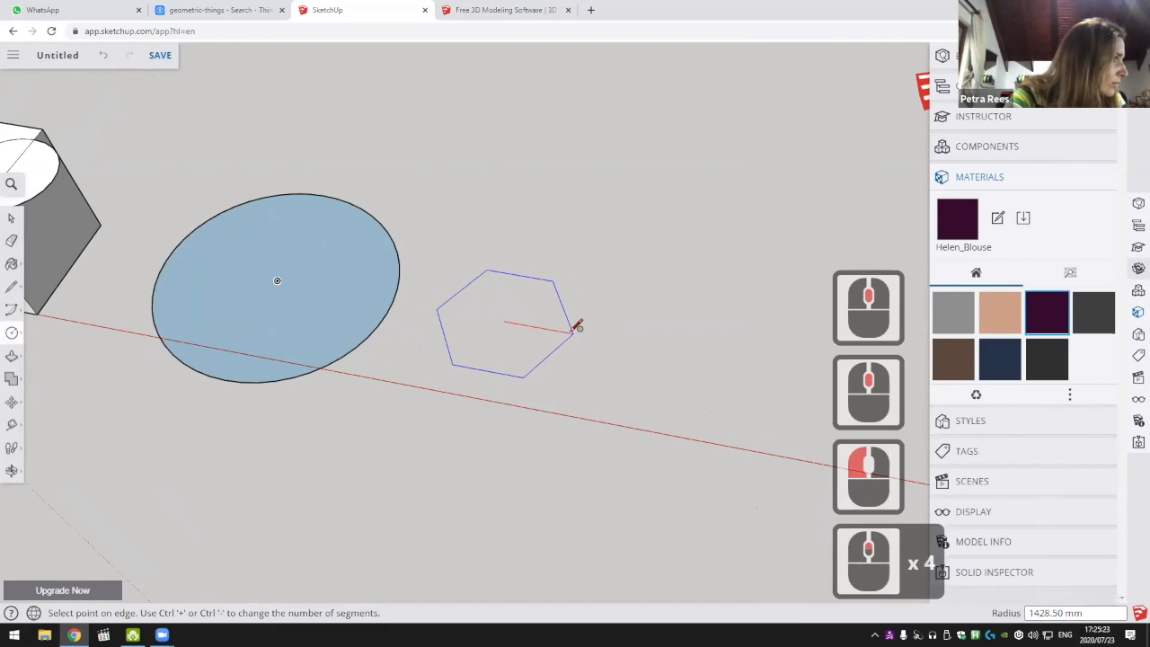
{"action": "left_click", "coordinate": [562, 328]}
Select the hexagon's outline and set its radius to 1200 mm in its entity properties
{"action": "middle_click_drag", "start_coordinate": [566, 383], "coordinate": [574, 400]}
{"action": "key", "text": "space"}
{"action": "left_click", "coordinate": [530, 287]}
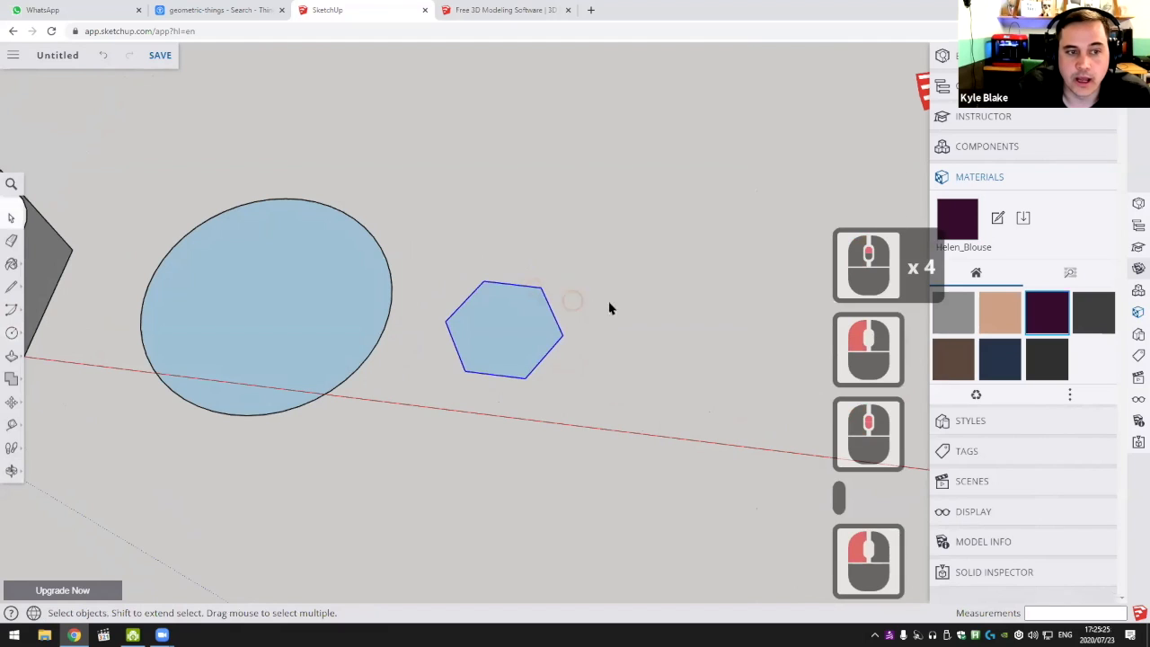
{"action": "left_click", "coordinate": [965, 179]}
{"action": "scroll", "coordinate": [1028, 144], "scroll_direction": "up", "scroll_amount": 16}
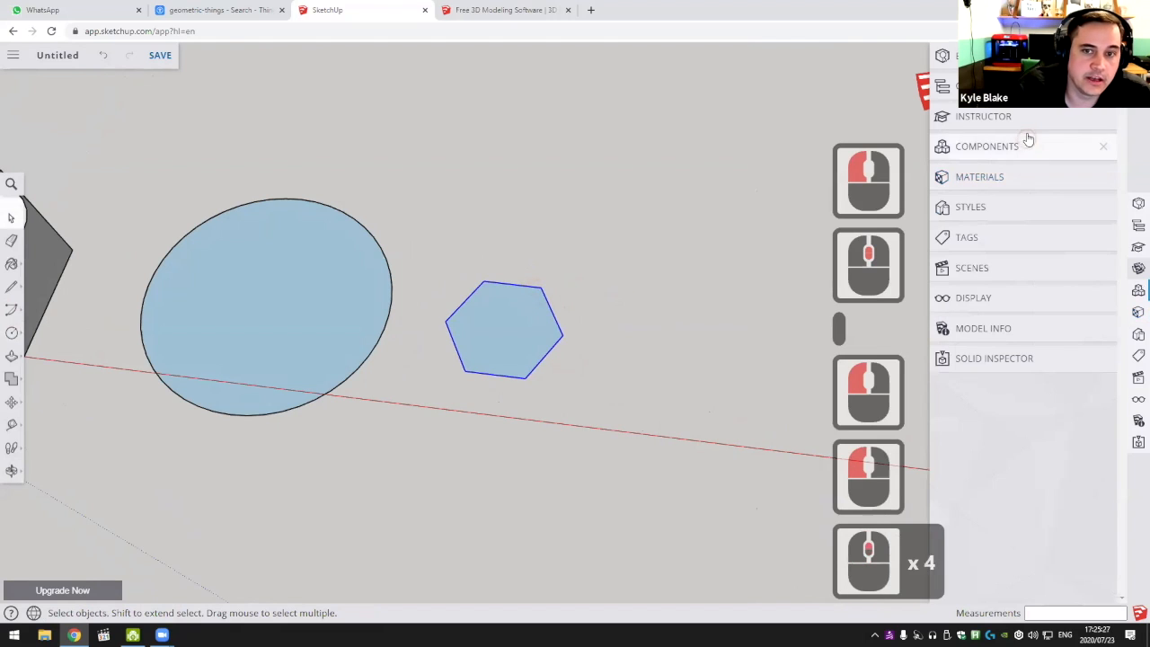
{"action": "left_click", "coordinate": [1006, 57]}
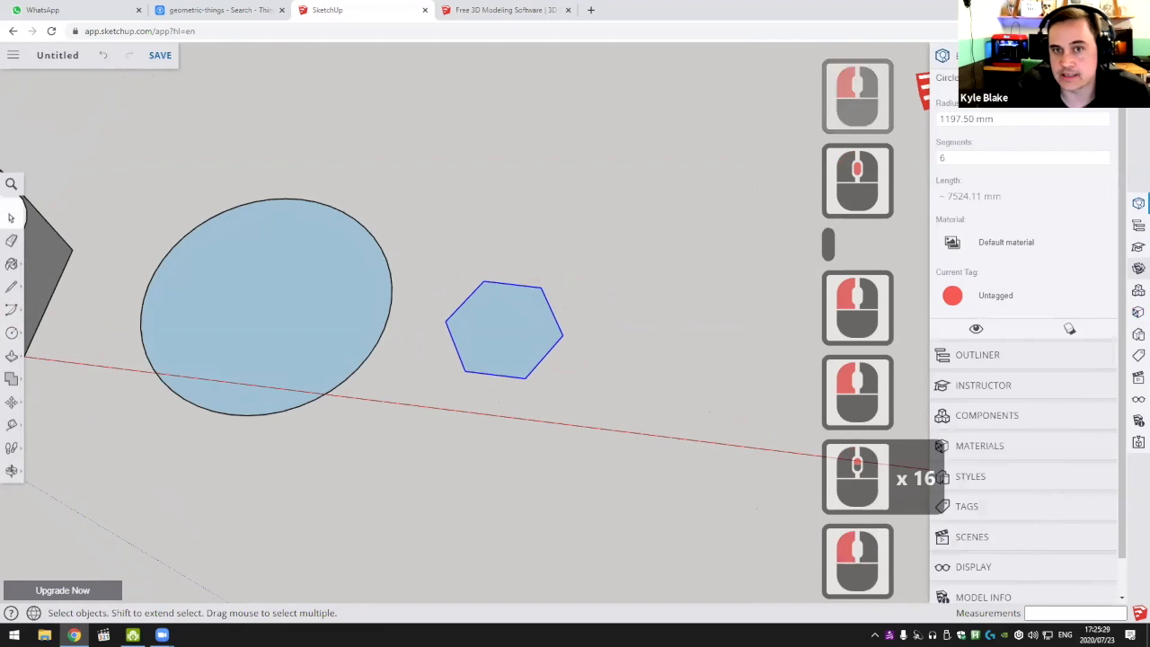
{"action": "left_click", "coordinate": [1017, 117]}
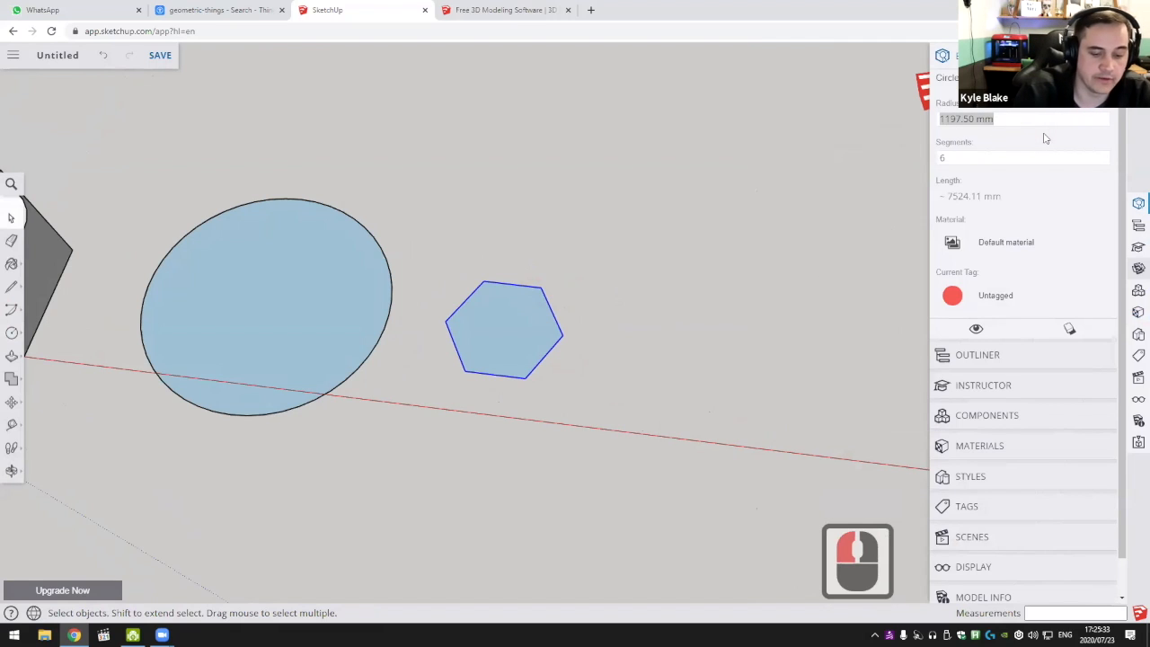
{"action": "type", "text": "1200"}
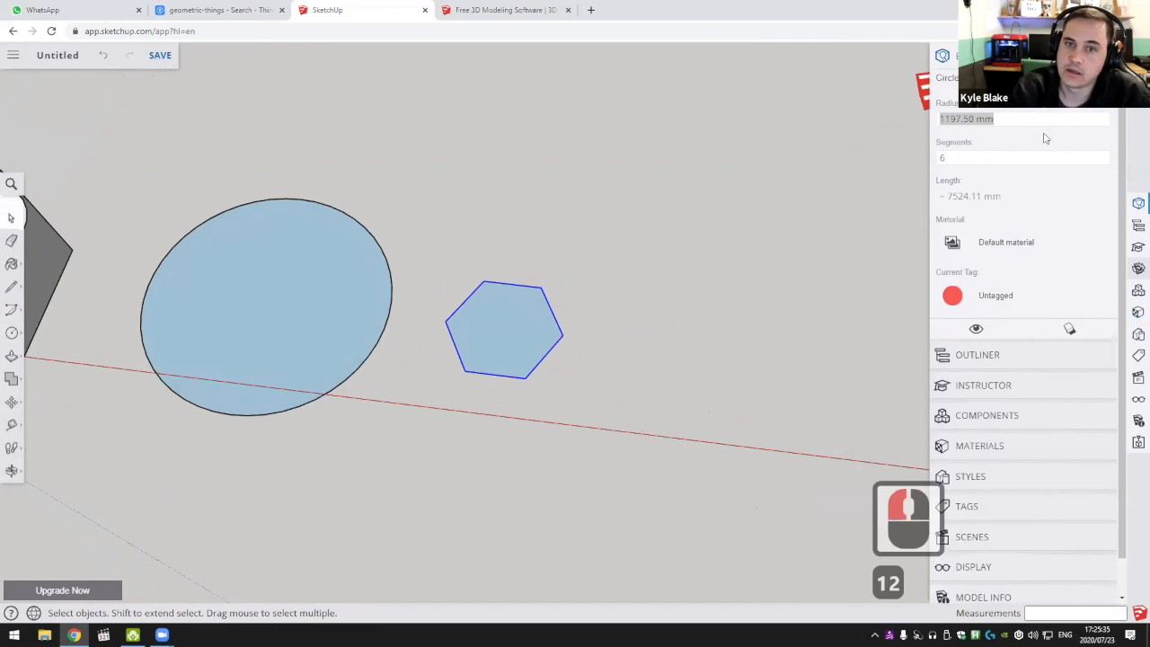
{"action": "key", "text": "Return"}
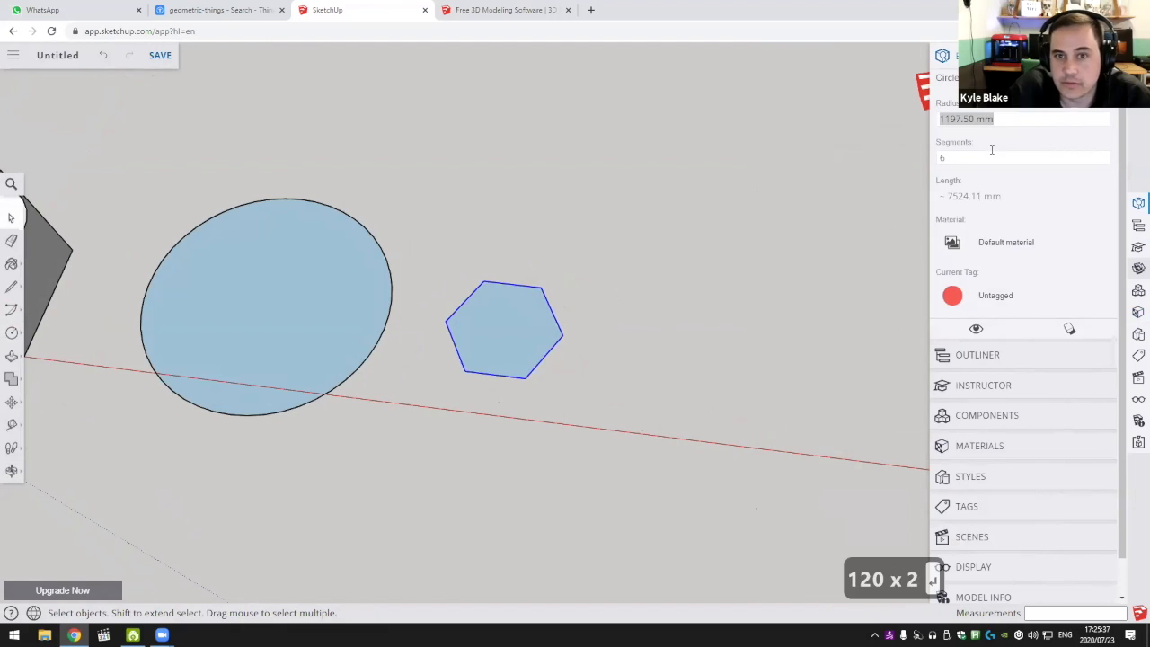
Re-enter the selected hexagon's radius as 1200 mm in its entity properties
{"action": "double_click", "coordinate": [1014, 119]}
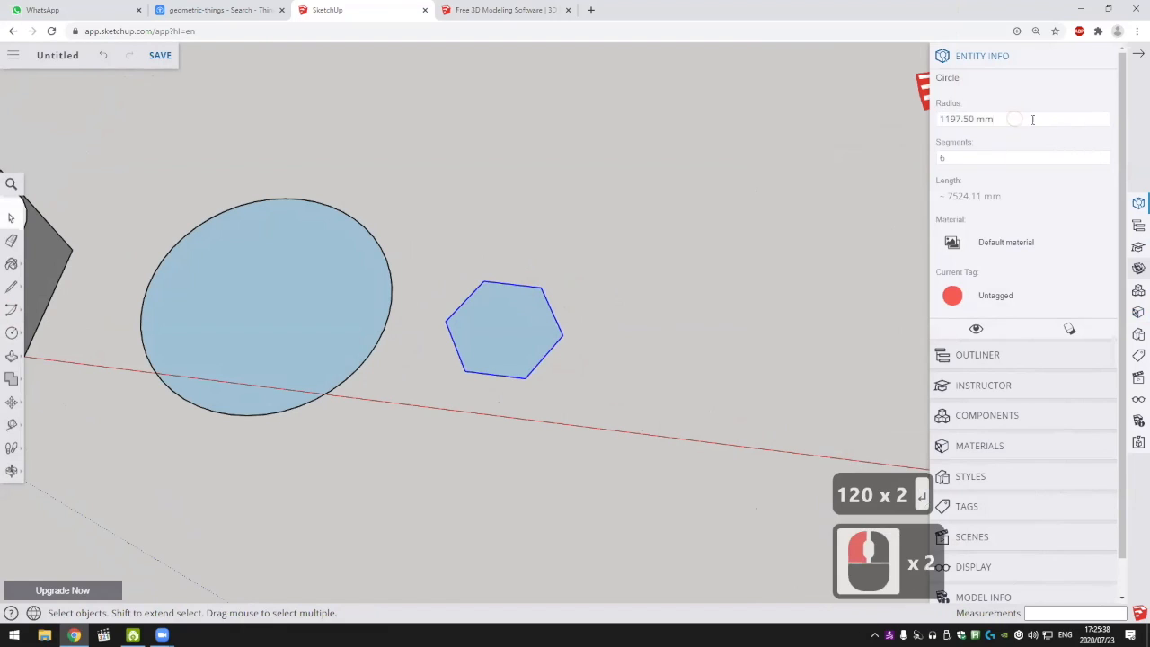
{"action": "type", "text": "11"}
{"action": "left_click", "coordinate": [975, 123]}
{"action": "left_click", "coordinate": [637, 148]}
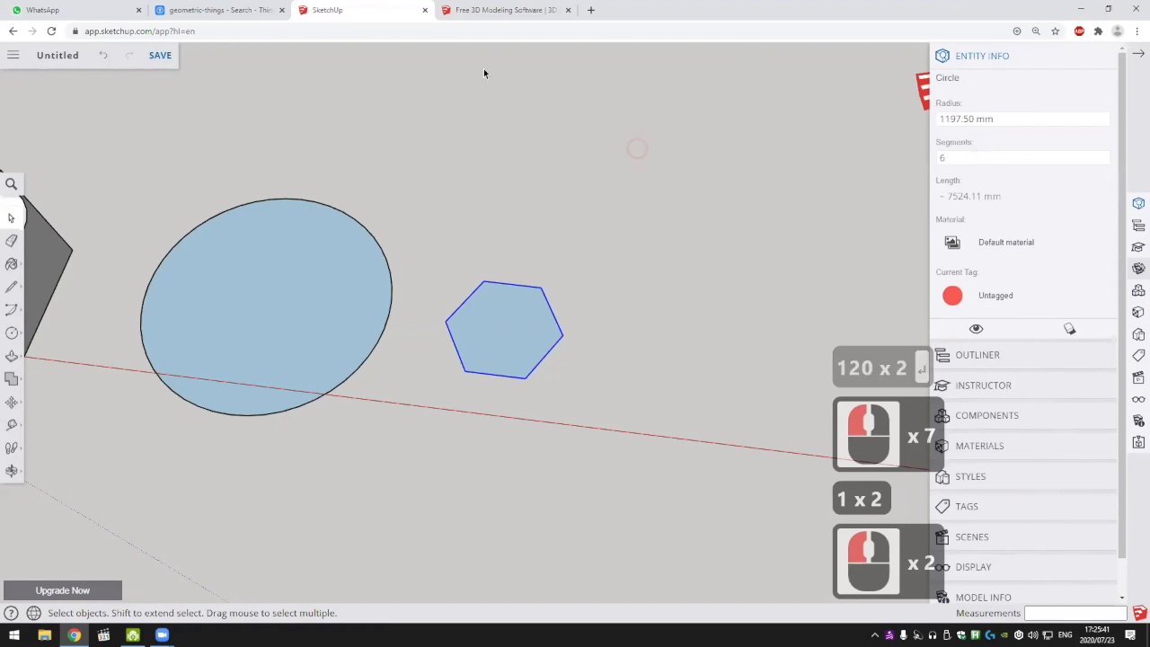
{"action": "double_click", "coordinate": [952, 158]}
{"action": "left_click", "coordinate": [1025, 119]}
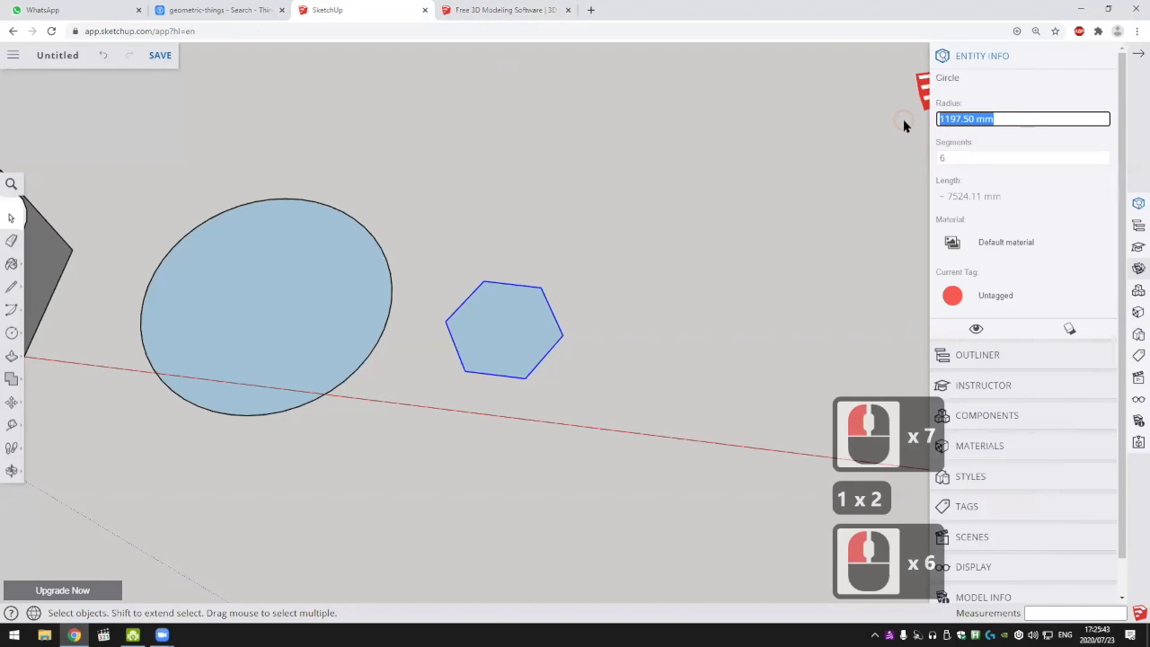
{"action": "type", "text": "1200"}
{"action": "key", "text": "Return"}
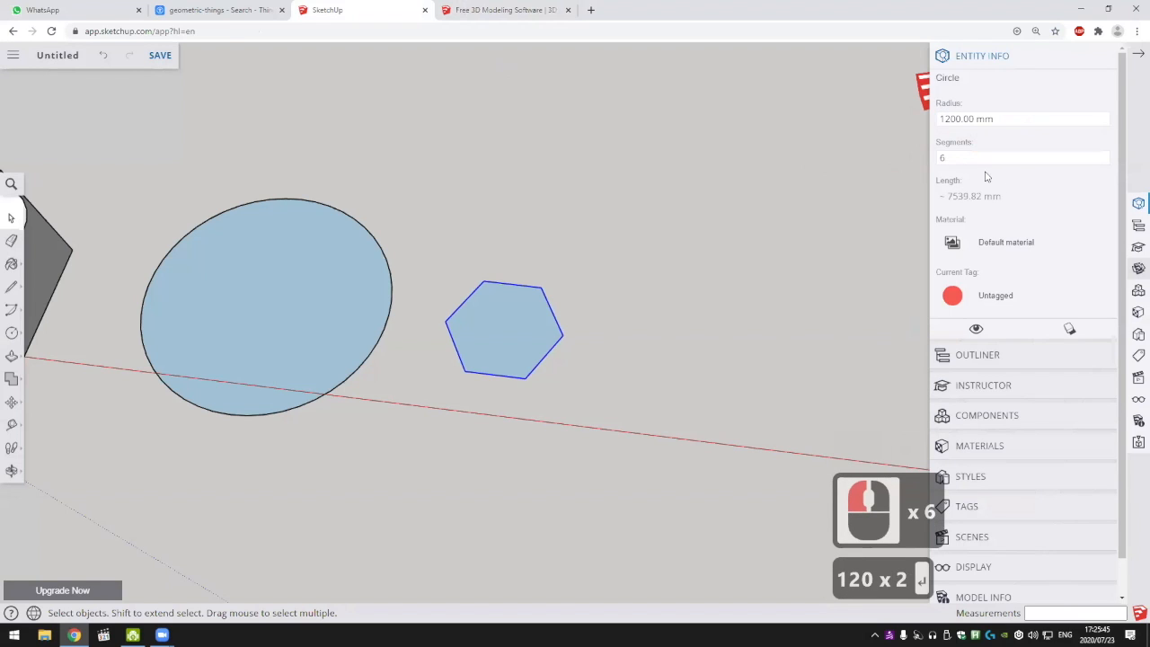
Set the selected hexagon's segment count to 7
{"action": "double_click", "coordinate": [972, 159]}
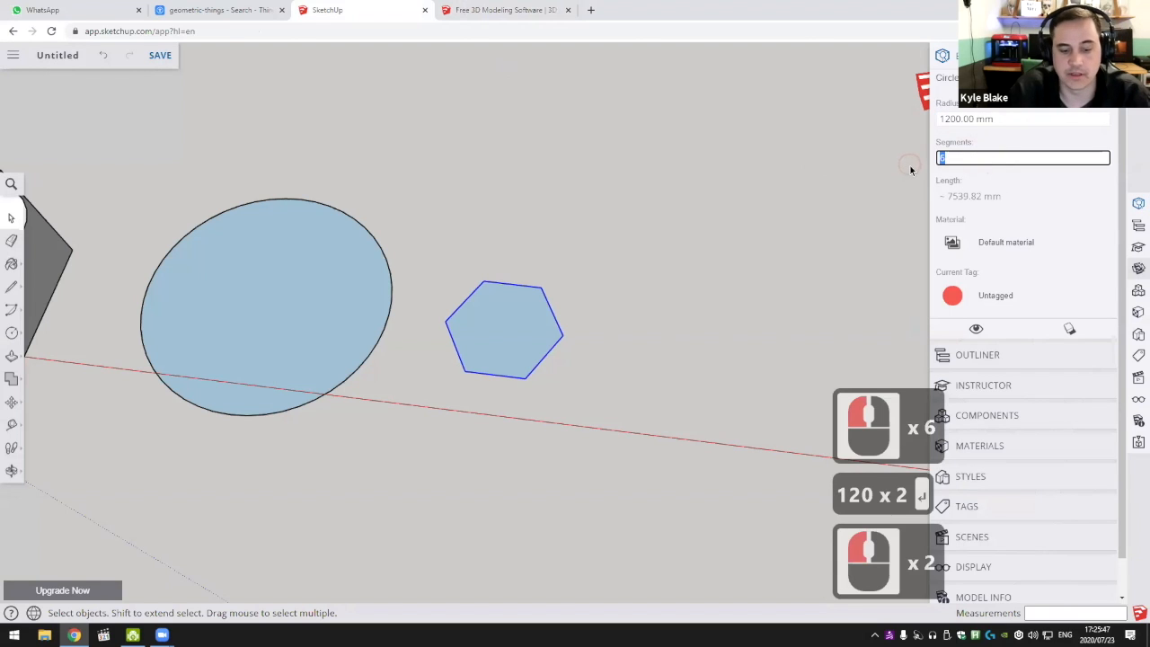
{"action": "type", "text": "7"}
{"action": "key", "text": "Return"}
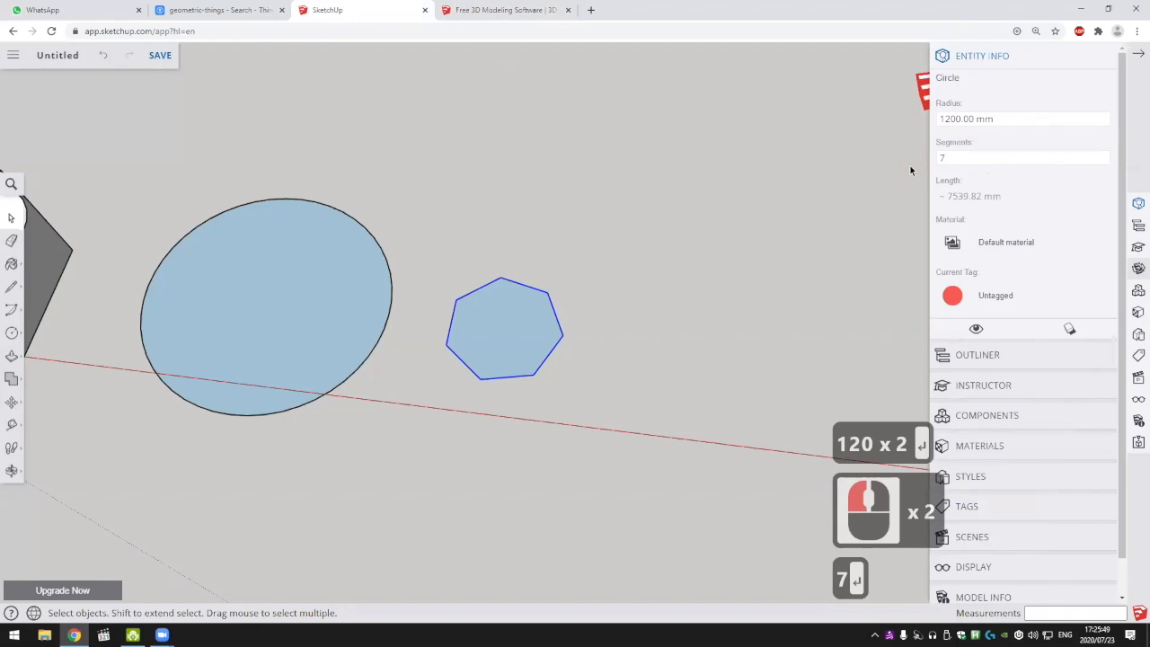
Set the selected polygon's segment count to 10
{"action": "left_click_drag", "start_coordinate": [954, 162], "coordinate": [901, 156]}
{"action": "type", "text": "10"}
{"action": "key", "text": "Return"}
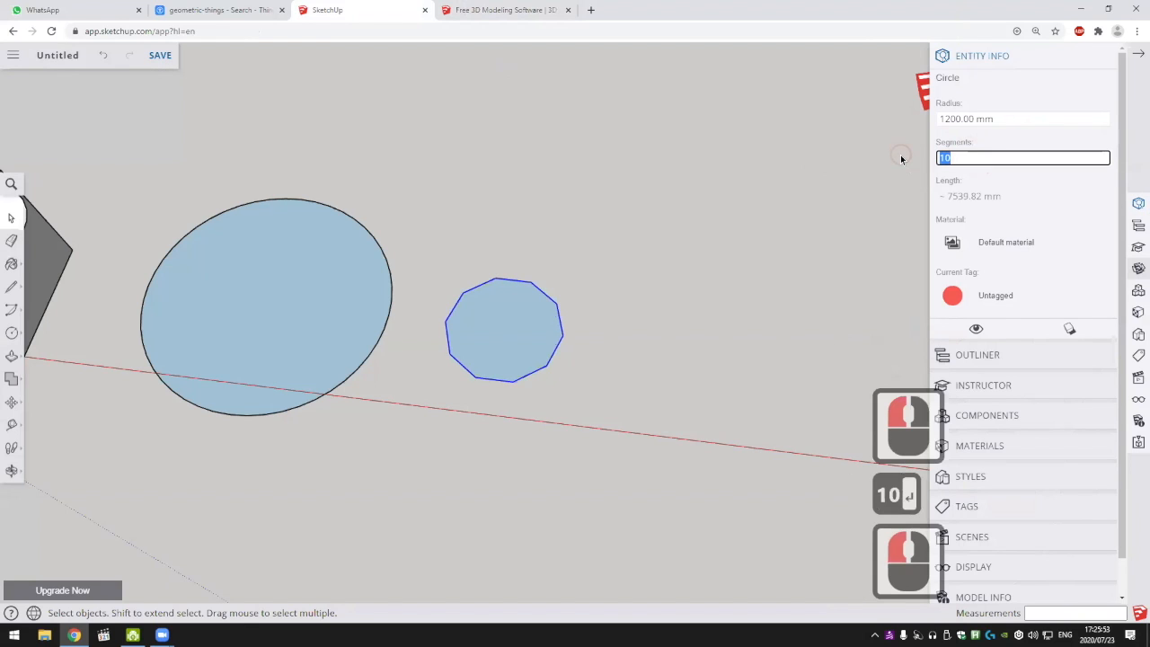
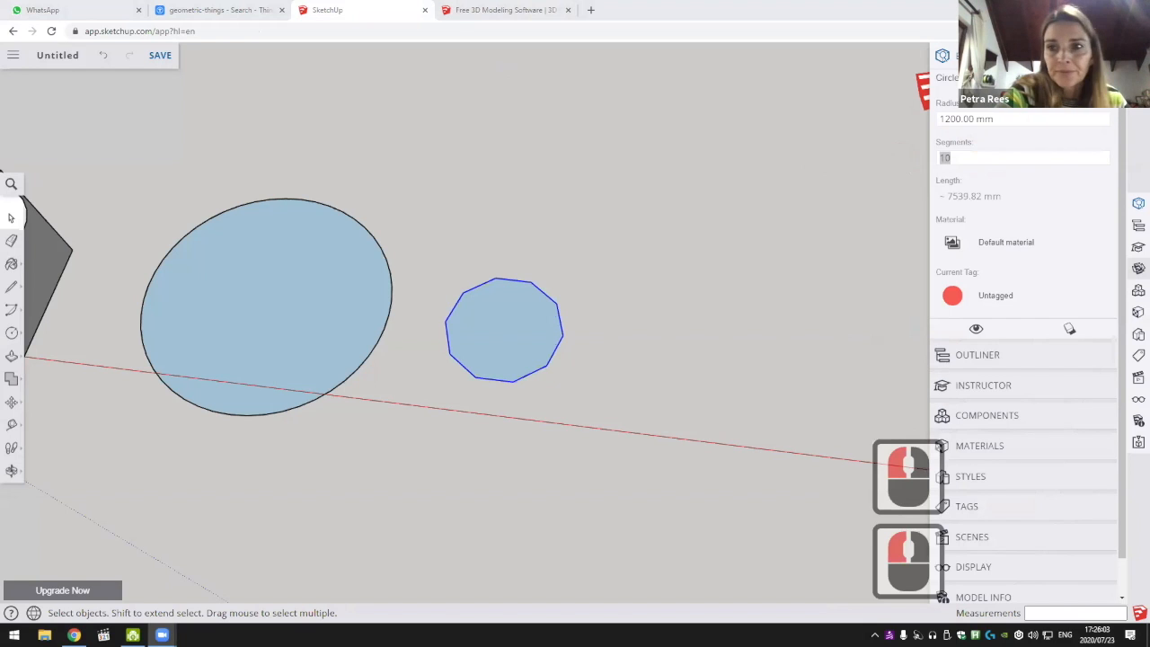
Draw a 12-sided circle of 2000 mm radius beside the 10-sided shape with the Circle tool
{"action": "mouse_move", "coordinate": [162, 635]}
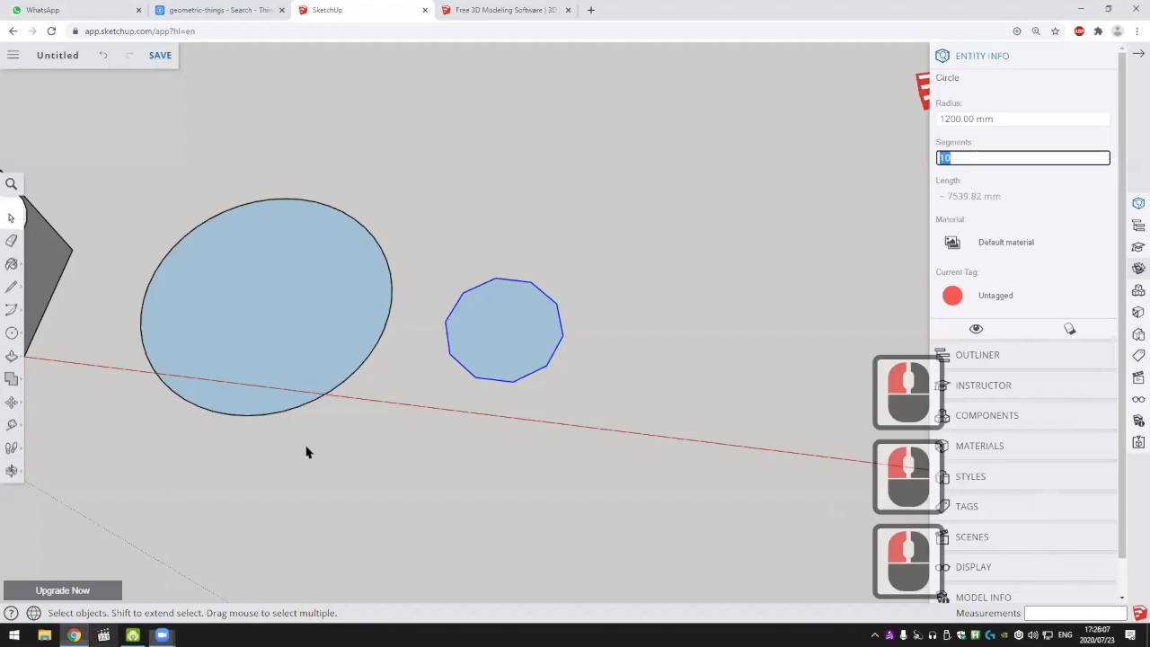
{"action": "scroll", "coordinate": [613, 338], "scroll_direction": "down", "scroll_amount": 5}
{"action": "scroll", "coordinate": [568, 346], "scroll_direction": "up", "scroll_amount": 3}
{"action": "scroll", "coordinate": [567, 345], "scroll_direction": "up", "scroll_amount": 2}
{"action": "mouse_move", "coordinate": [567, 345]}
{"action": "middle_mouse_down"}
{"action": "mouse_move", "coordinate": [596, 357]}
{"action": "mouse_move", "coordinate": [544, 318]}
{"action": "middle_mouse_up"}
{"action": "middle_click_drag", "start_coordinate": [616, 311], "coordinate": [585, 351], "text": "shift"}
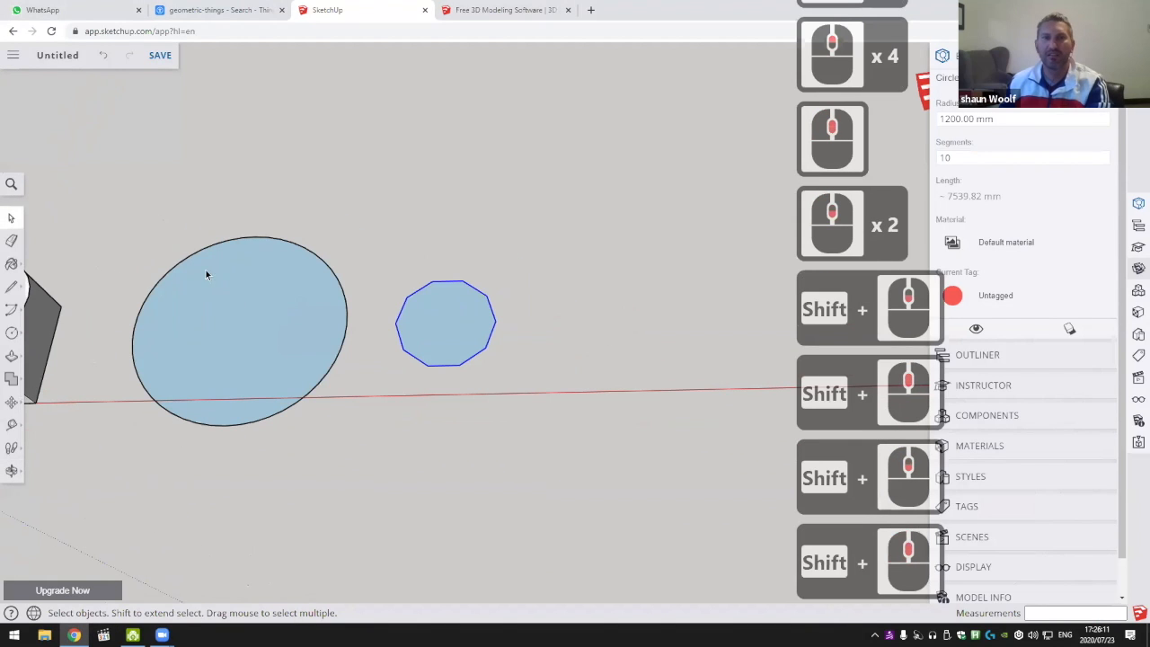
{"action": "left_click", "coordinate": [11, 332]}
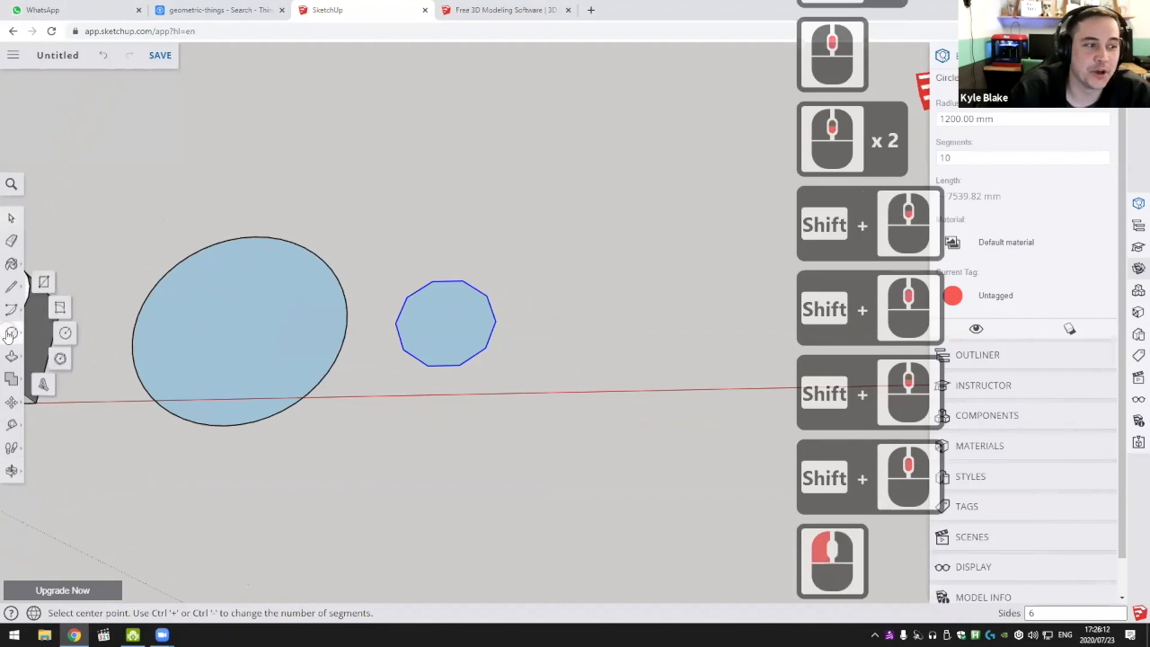
{"action": "left_click", "coordinate": [69, 337]}
{"action": "middle_click_drag", "start_coordinate": [611, 336], "coordinate": [564, 336], "text": "shift"}
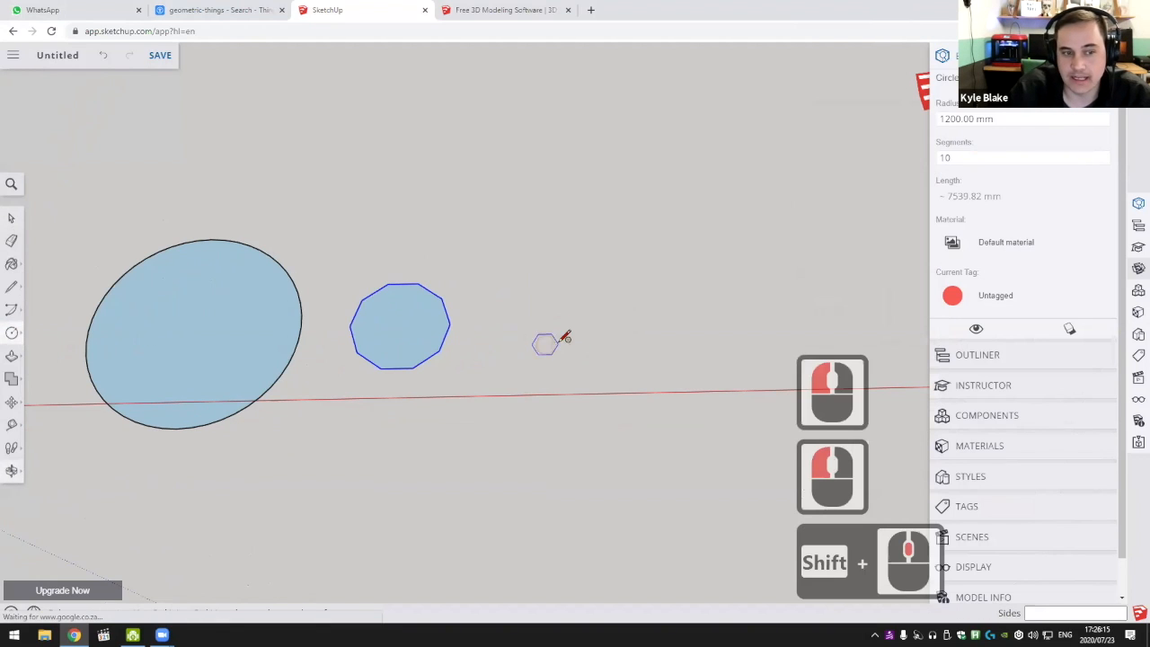
{"action": "double_click", "coordinate": [12, 333]}
{"action": "type", "text": "12"}
{"action": "key", "text": "Return"}
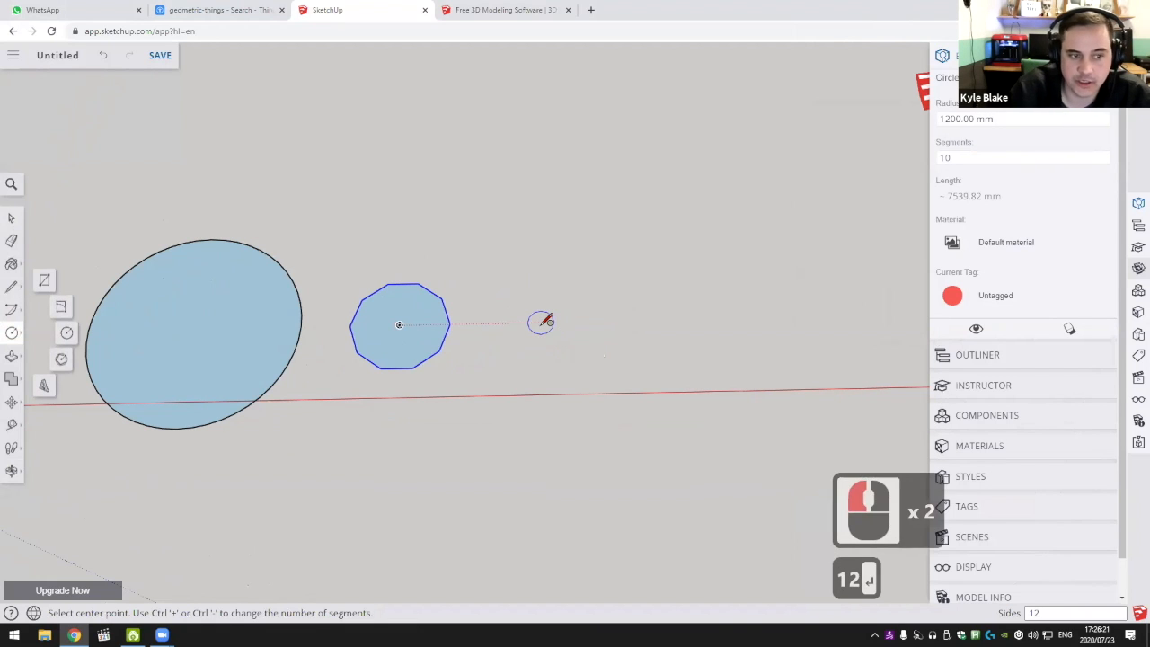
{"action": "left_click", "coordinate": [542, 321]}
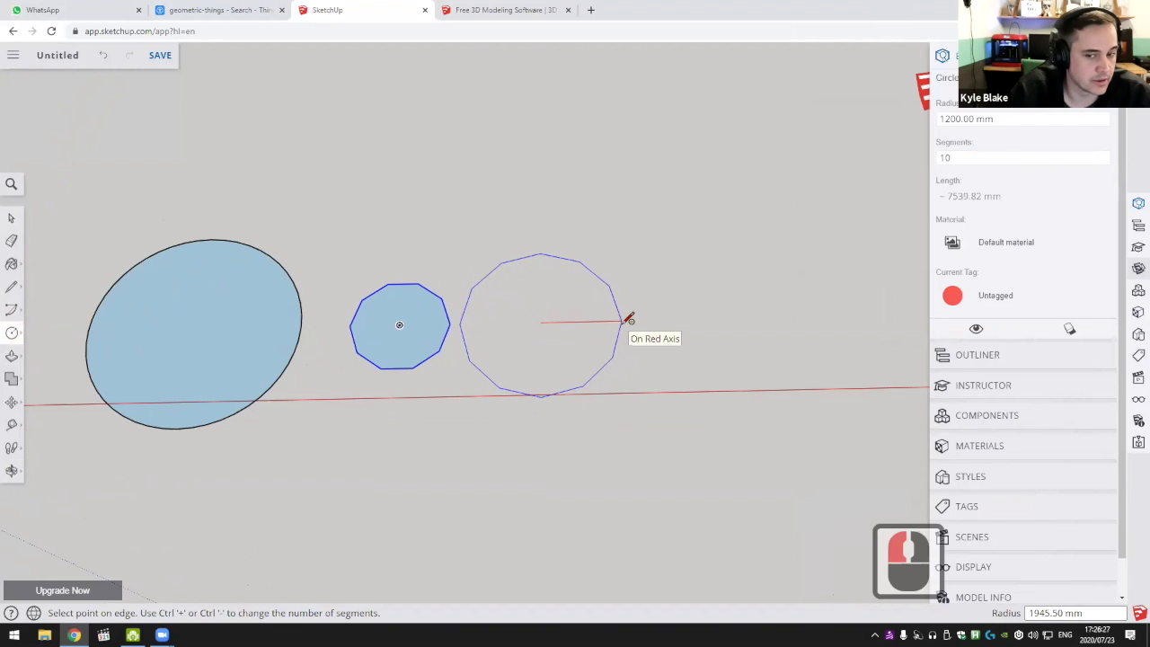
{"action": "type", "text": "2000"}
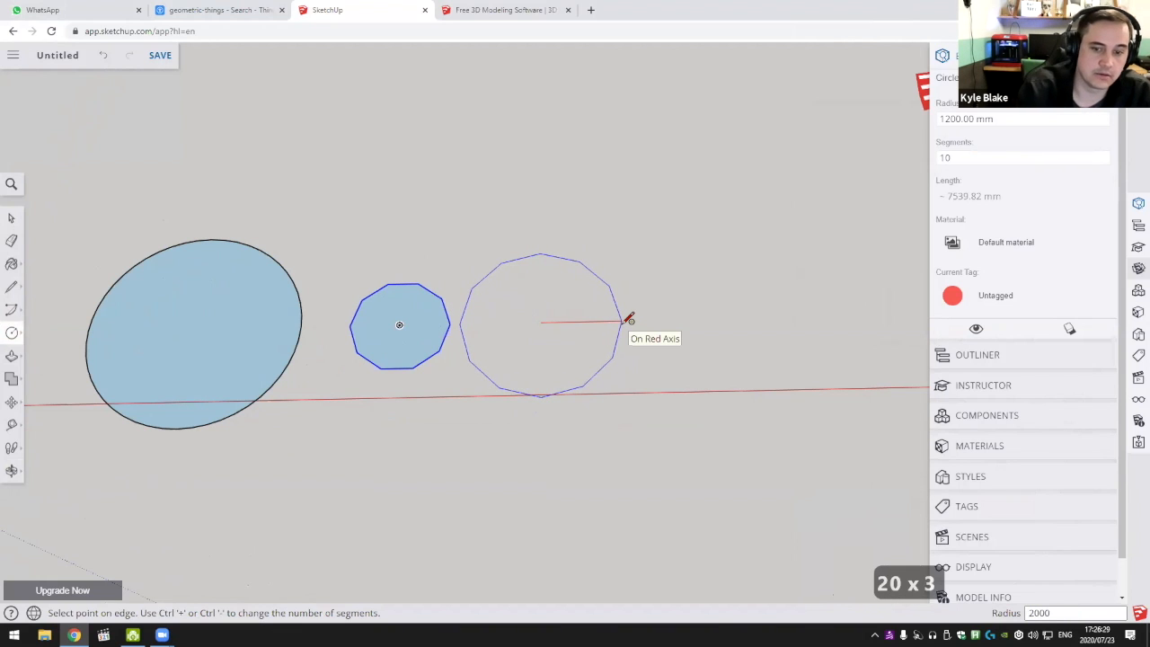
{"action": "key", "text": "Return"}
Select the 12-sided shape's outline and set its radius to 1500 mm
{"action": "middle_click_drag", "start_coordinate": [673, 347], "coordinate": [571, 408]}
{"action": "scroll", "coordinate": [582, 235], "scroll_direction": "up", "scroll_amount": 2}
{"action": "middle_click_drag", "start_coordinate": [575, 310], "coordinate": [611, 185]}
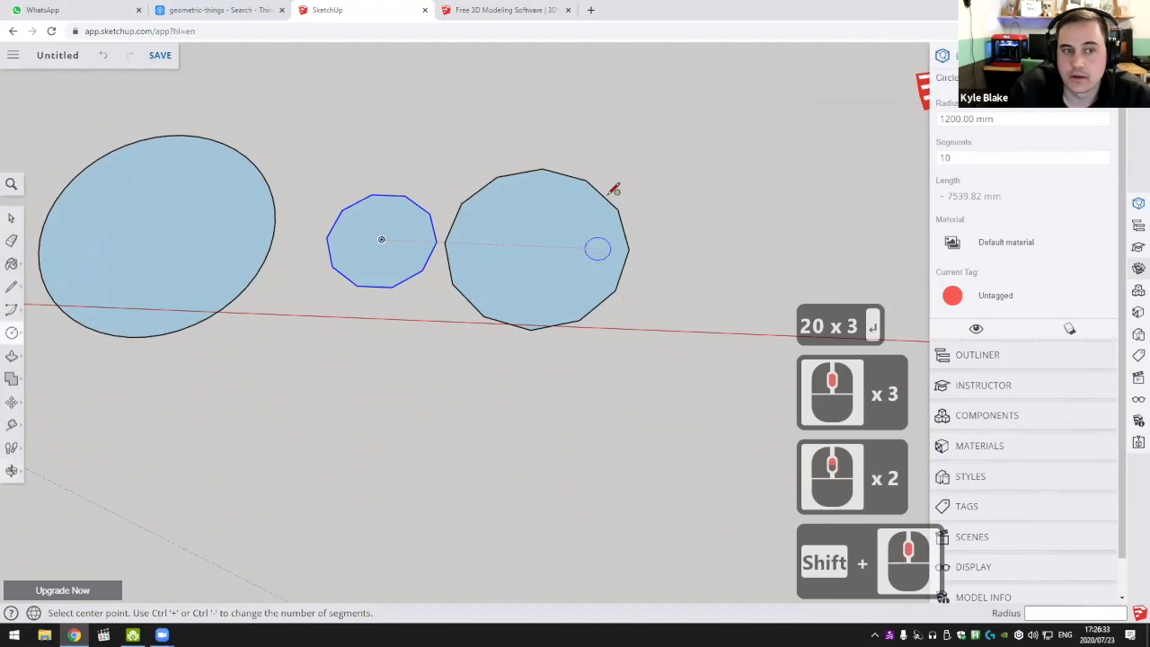
{"action": "key", "text": "space"}
{"action": "left_click", "coordinate": [603, 195]}
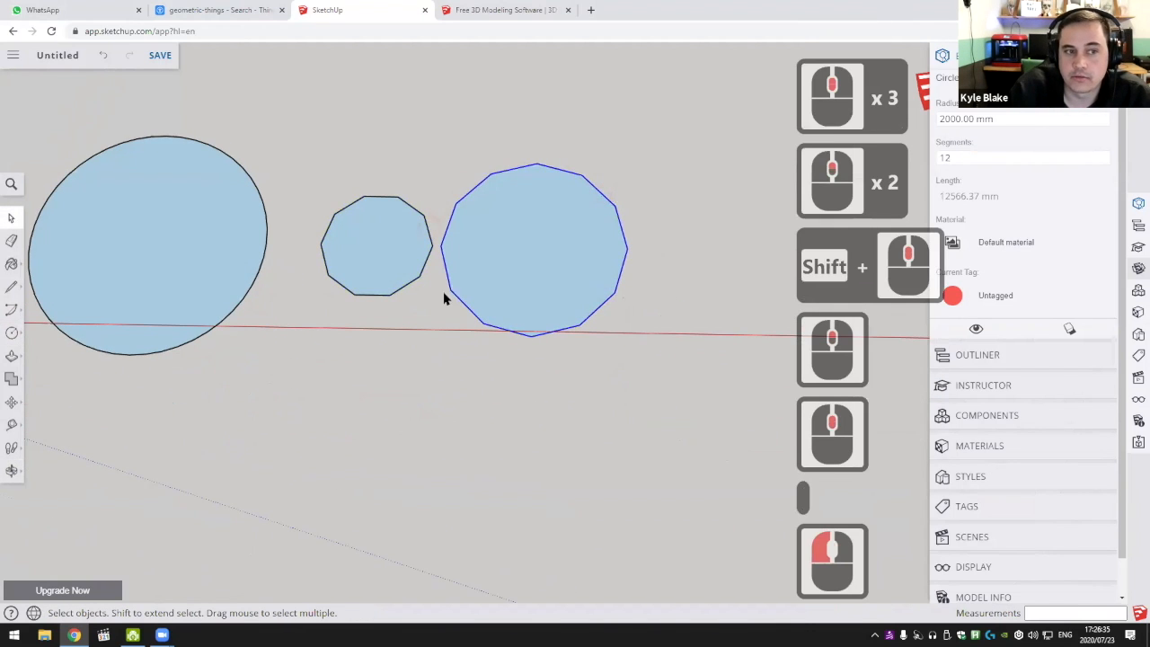
{"action": "middle_click_drag", "start_coordinate": [601, 186], "coordinate": [589, 233], "text": "shift"}
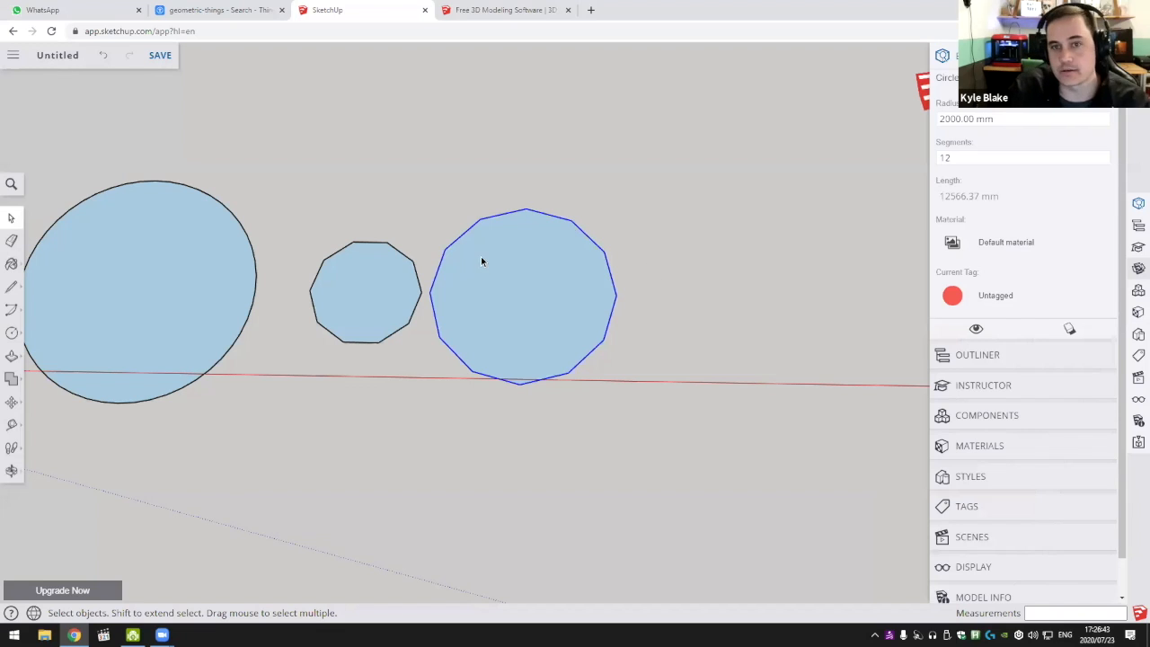
{"action": "left_click", "coordinate": [894, 130]}
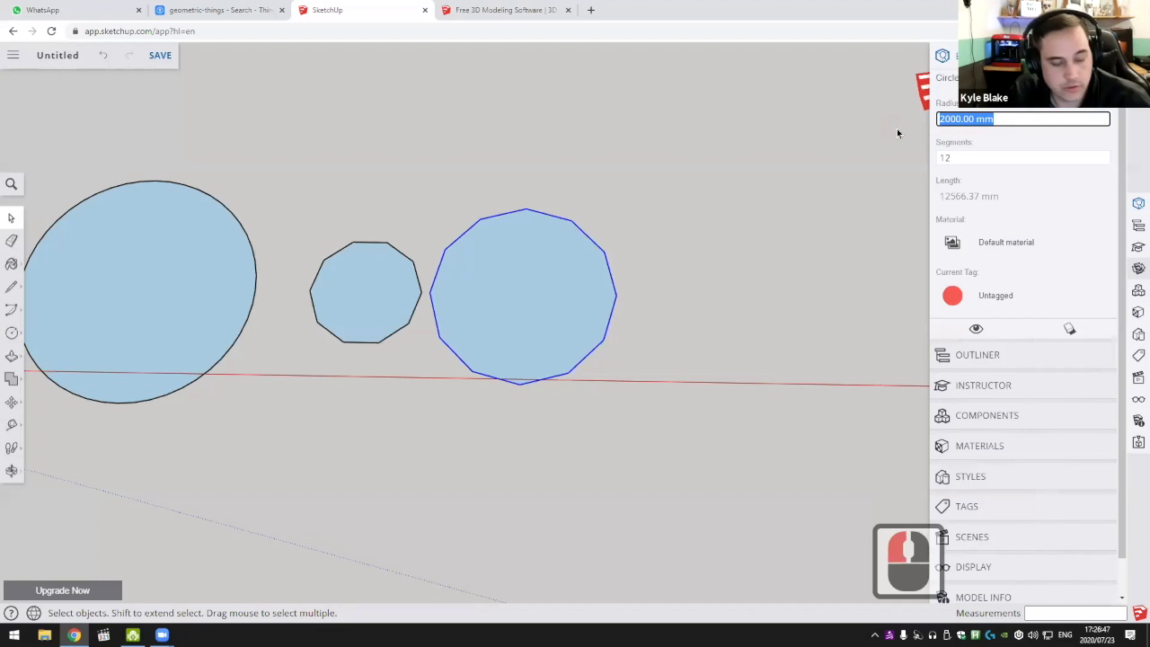
{"action": "type", "text": "150"}
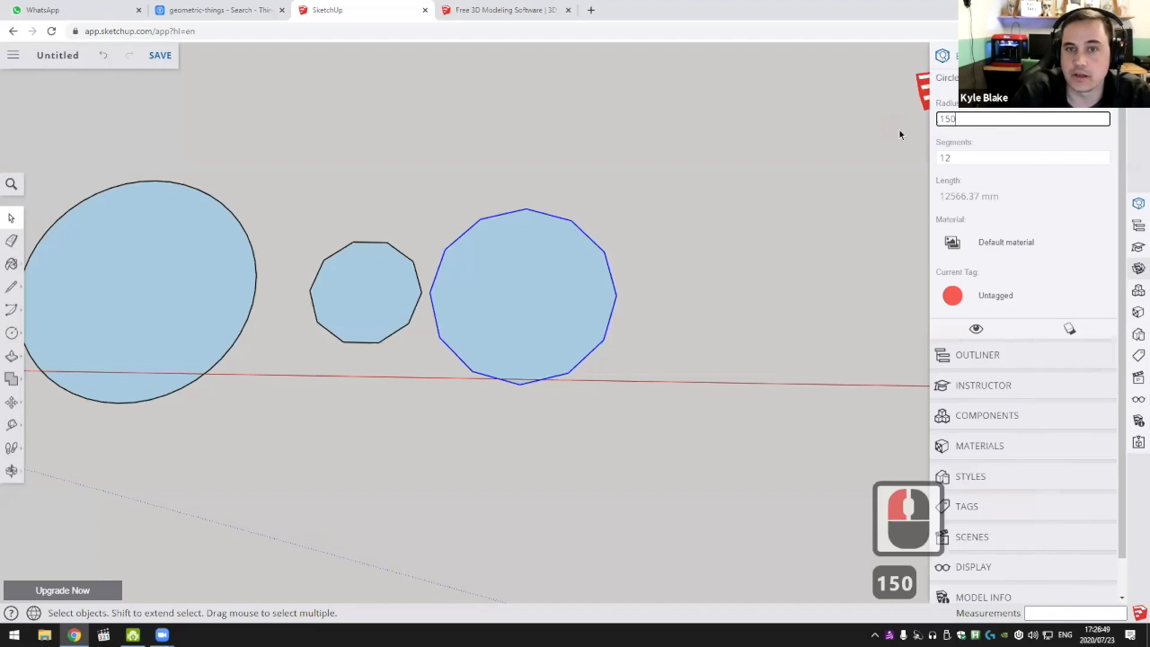
{"action": "type", "text": "0"}
{"action": "key", "text": "Return"}
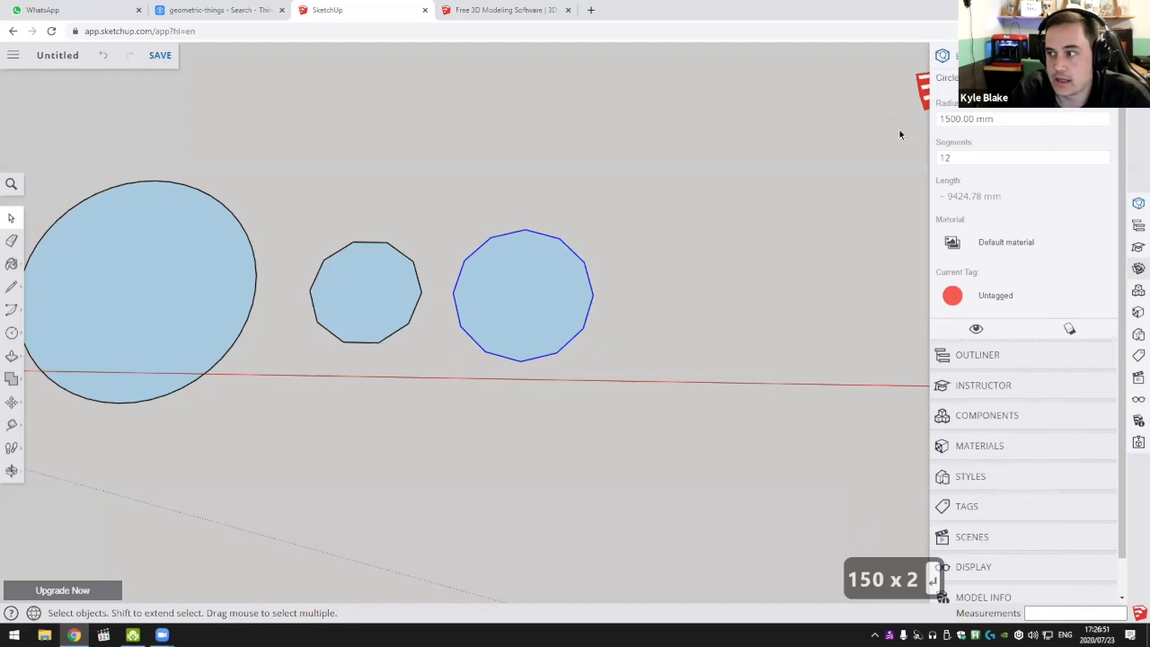
Set the 1500 mm radius shape's segment count to 5
{"action": "left_click", "coordinate": [973, 157]}
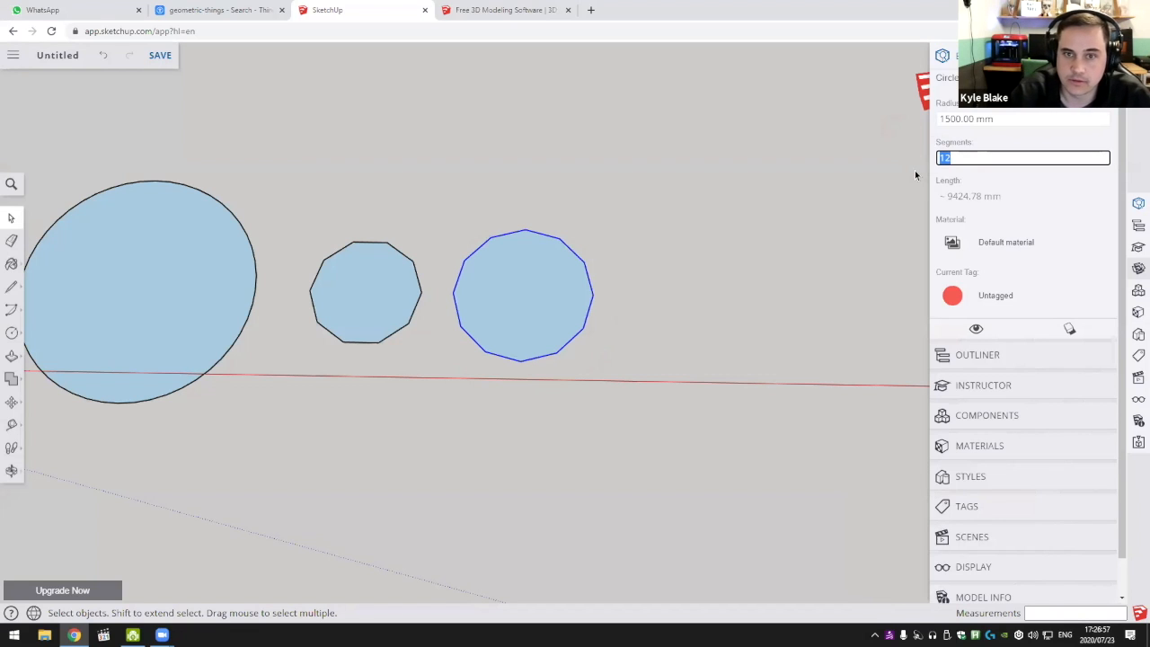
{"action": "type", "text": "5"}
{"action": "key", "text": "Return"}
{"action": "middle_click_drag", "start_coordinate": [593, 185], "coordinate": [620, 242]}
Set the pentagon's segment count to 100
{"action": "left_click_drag", "start_coordinate": [974, 162], "coordinate": [915, 167]}
{"action": "type", "text": "1000"}
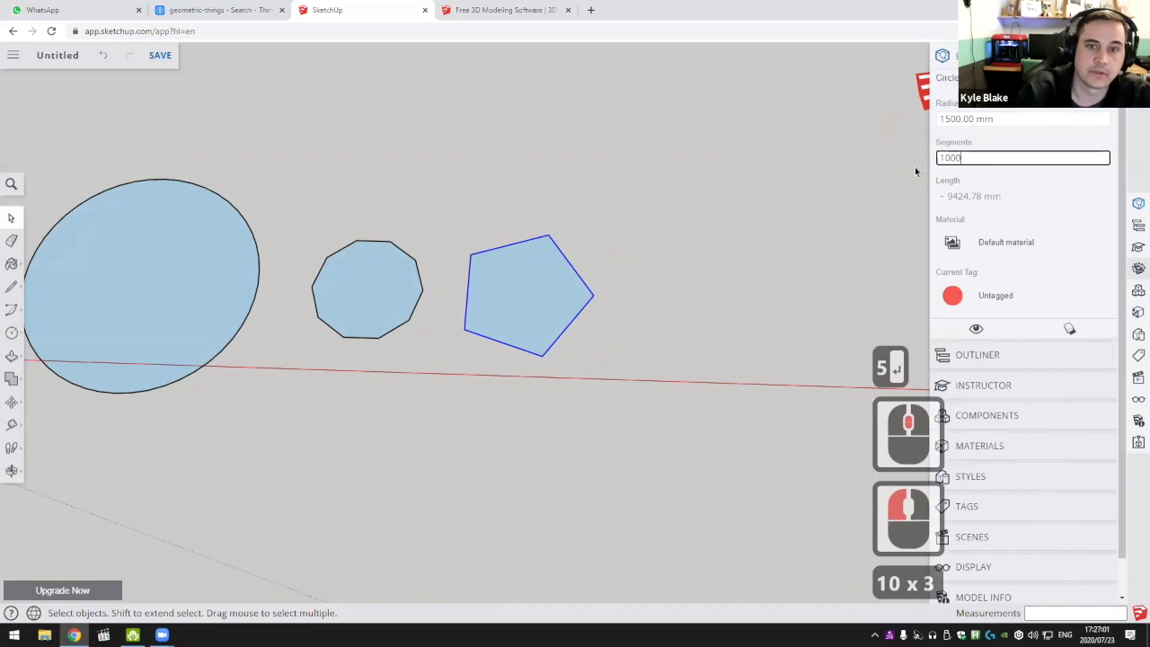
{"action": "key", "text": "BackSpace"}
{"action": "key", "text": "Return"}
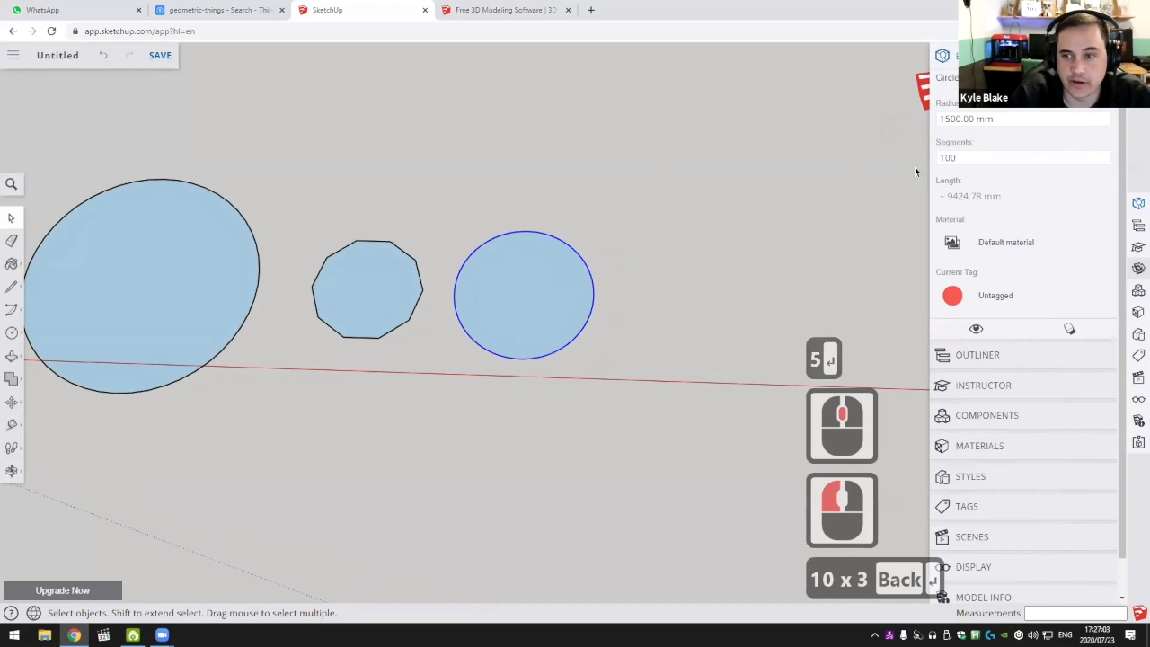
Extrude the 100-segment circle upward with Push/Pull, inspect its side surface, and undo the extrusion
{"action": "key", "text": "p"}
{"action": "middle_click_drag", "start_coordinate": [588, 332], "coordinate": [556, 306]}
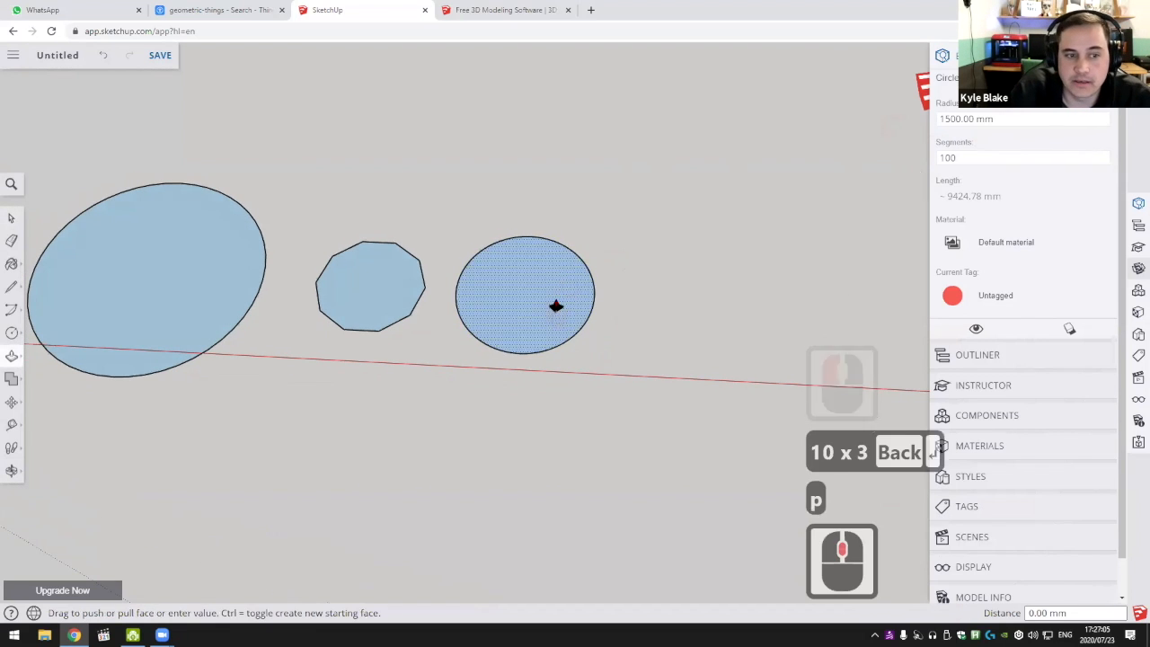
{"action": "left_click", "coordinate": [556, 306]}
{"action": "left_click", "coordinate": [557, 222]}
{"action": "middle_click_drag", "start_coordinate": [557, 221], "coordinate": [308, 257]}
{"action": "mouse_move", "coordinate": [606, 303]}
{"action": "middle_mouse_down"}
{"action": "mouse_move", "coordinate": [552, 395]}
{"action": "mouse_move", "coordinate": [724, 318]}
{"action": "mouse_move", "coordinate": [744, 350]}
{"action": "middle_mouse_up"}
{"action": "middle_click_drag", "start_coordinate": [560, 323], "coordinate": [642, 301], "text": "shift"}
{"action": "mouse_move", "coordinate": [395, 328]}
{"action": "middle_mouse_down"}
{"action": "mouse_move", "coordinate": [650, 304]}
{"action": "mouse_move", "coordinate": [578, 275]}
{"action": "middle_mouse_up"}
{"action": "key", "text": "ctrl+z"}
Select the 100-segment circle's outline, set its segment count to 12, and deselect it
{"action": "key", "text": "space"}
{"action": "left_click", "coordinate": [585, 298]}
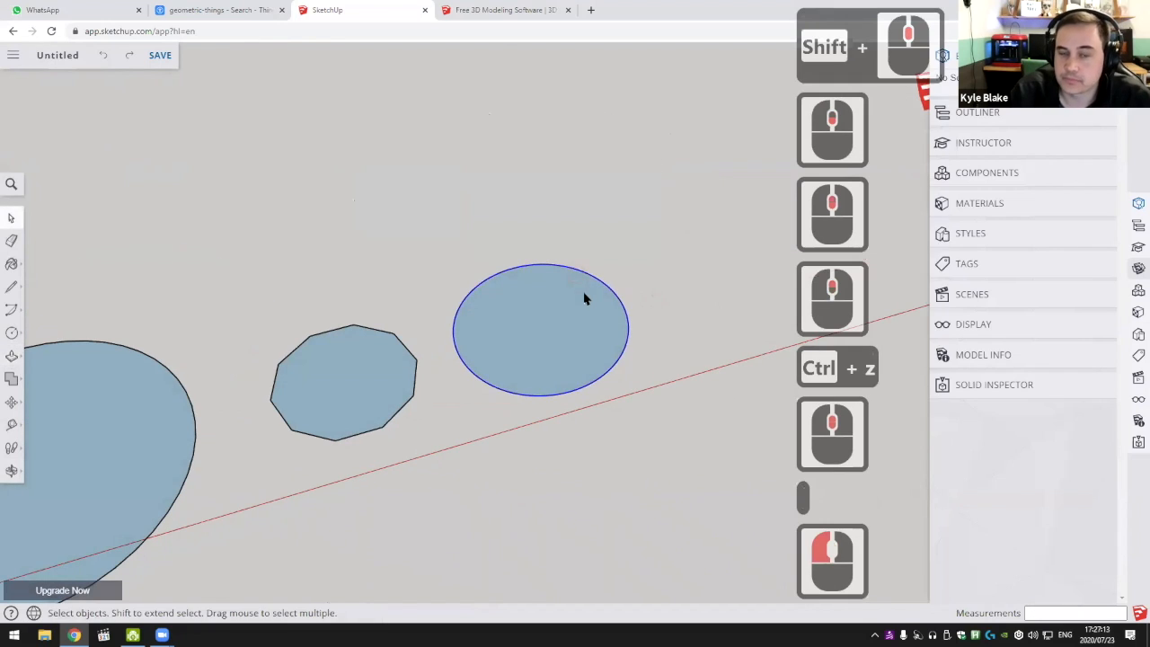
{"action": "mouse_move", "coordinate": [527, 287]}
{"action": "middle_mouse_down"}
{"action": "mouse_move", "coordinate": [598, 216]}
{"action": "mouse_move", "coordinate": [617, 239]}
{"action": "mouse_move", "coordinate": [575, 236]}
{"action": "mouse_move", "coordinate": [909, 167]}
{"action": "middle_mouse_up"}
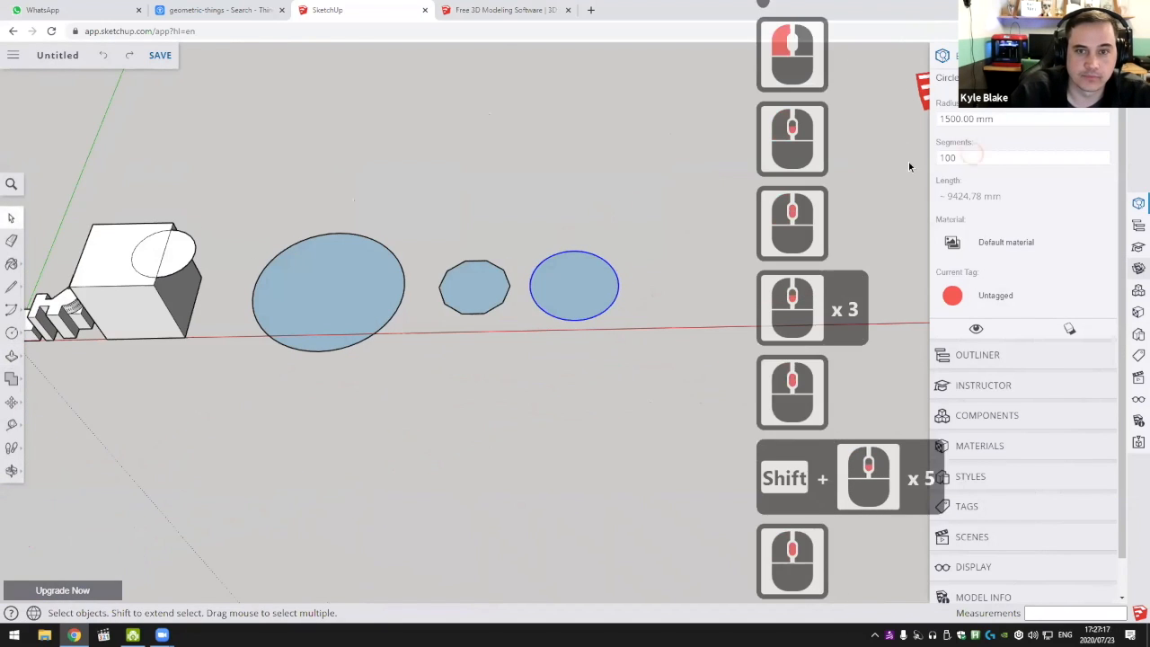
{"action": "left_click", "coordinate": [909, 166]}
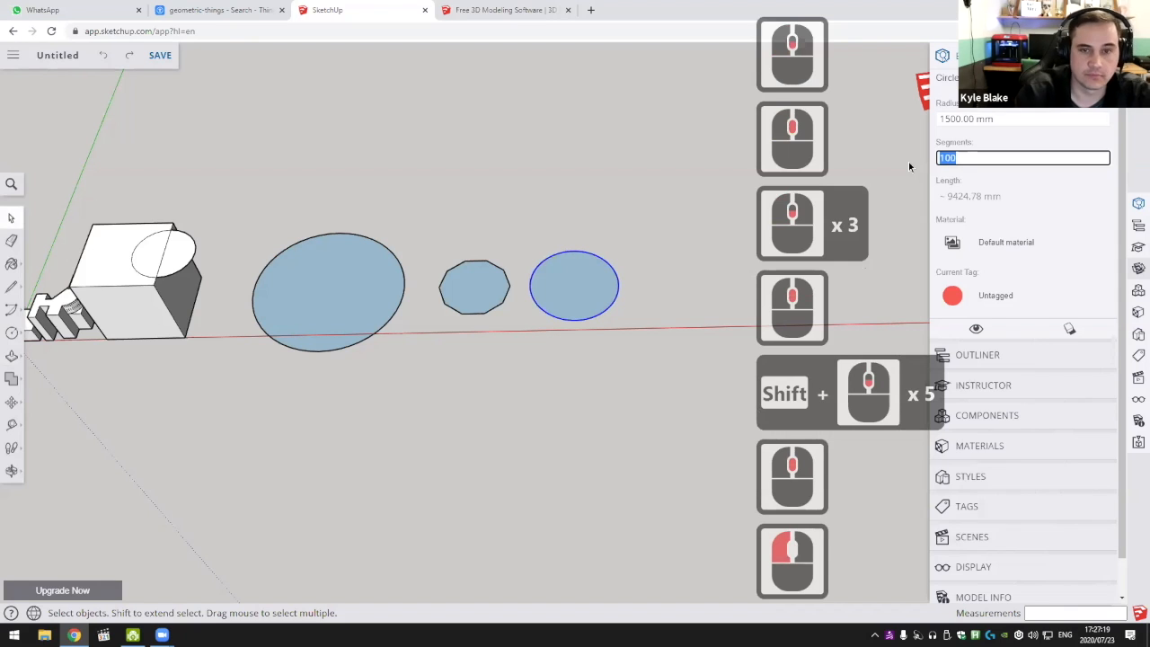
{"action": "type", "text": "12"}
{"action": "key", "text": "Return"}
{"action": "middle_click_drag", "start_coordinate": [595, 205], "coordinate": [641, 225]}
{"action": "left_click", "coordinate": [656, 229]}
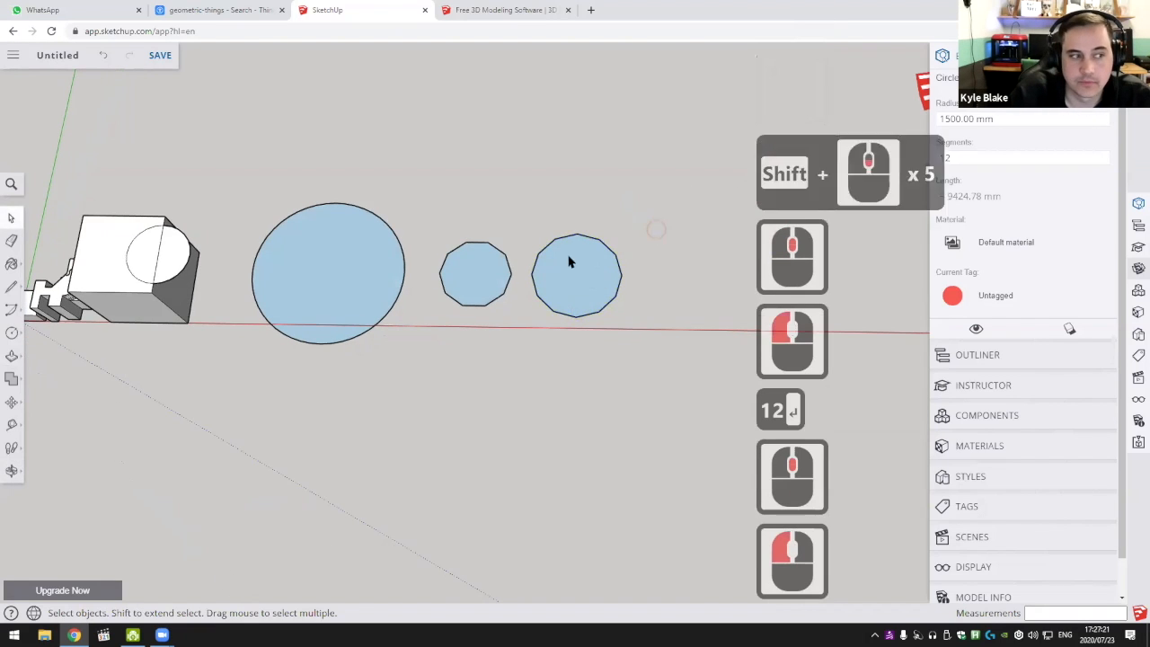
Draw a hexagon of about 1415 mm radius beside the 12-sided circle with the Polygon tool
{"action": "left_click", "coordinate": [12, 332]}
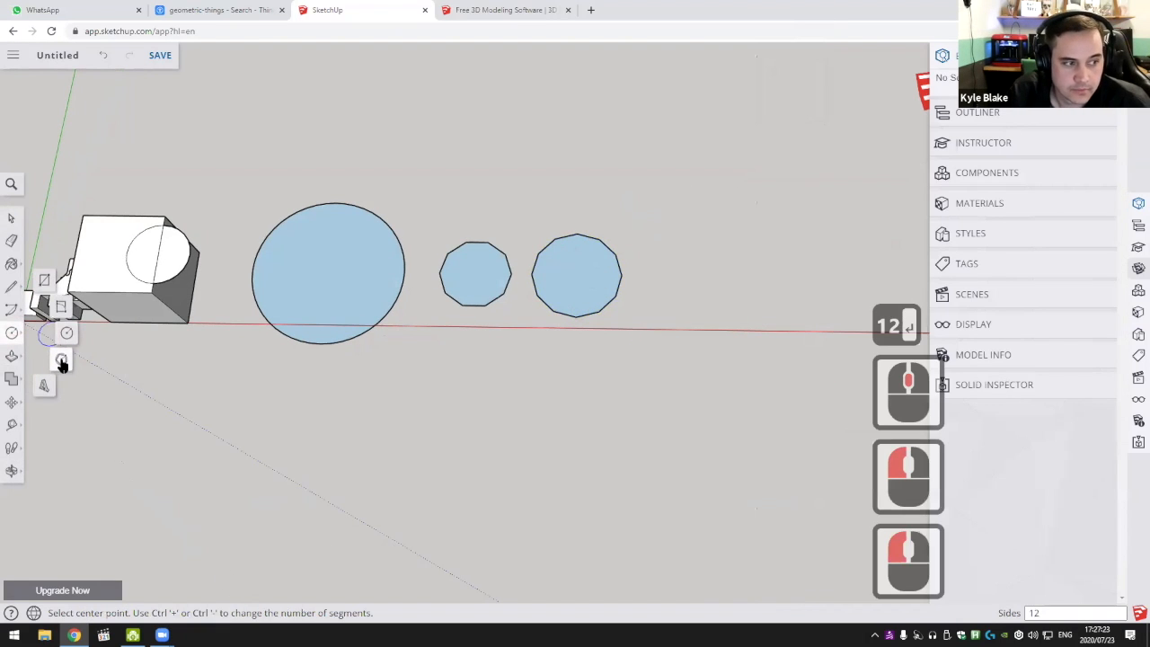
{"action": "left_click", "coordinate": [61, 362]}
{"action": "middle_click_drag", "start_coordinate": [675, 290], "coordinate": [593, 273], "text": "shift"}
{"action": "left_click", "coordinate": [627, 278]}
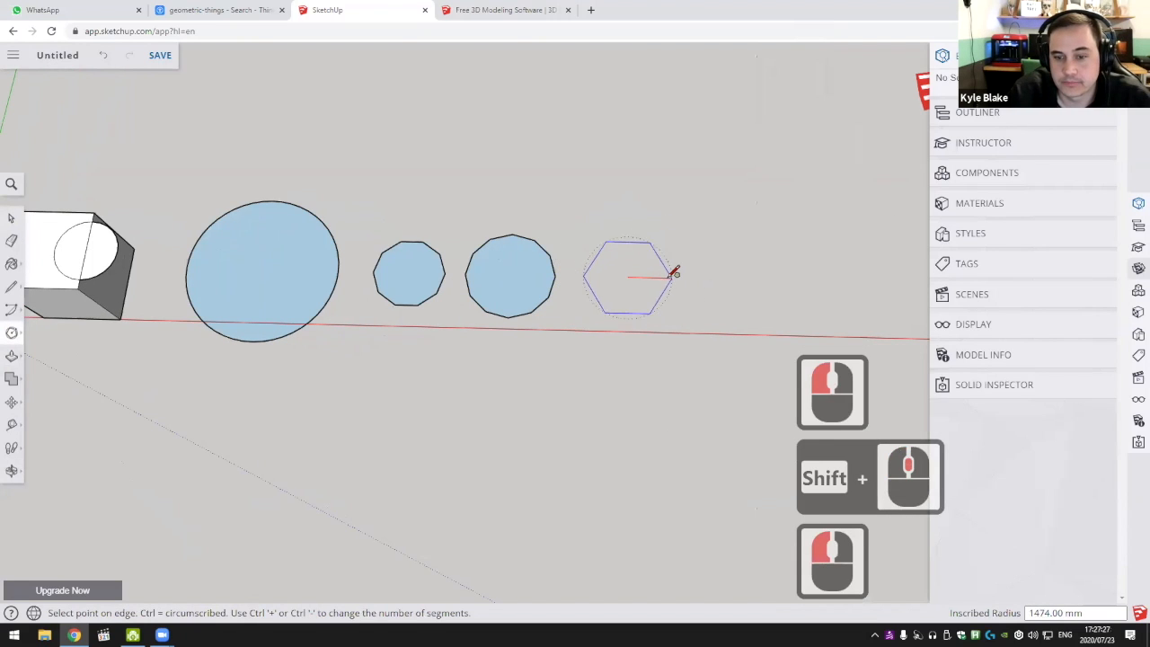
{"action": "left_click", "coordinate": [676, 272]}
{"action": "scroll", "coordinate": [636, 270], "scroll_direction": "up", "scroll_amount": 1}
{"action": "key", "text": "space"}
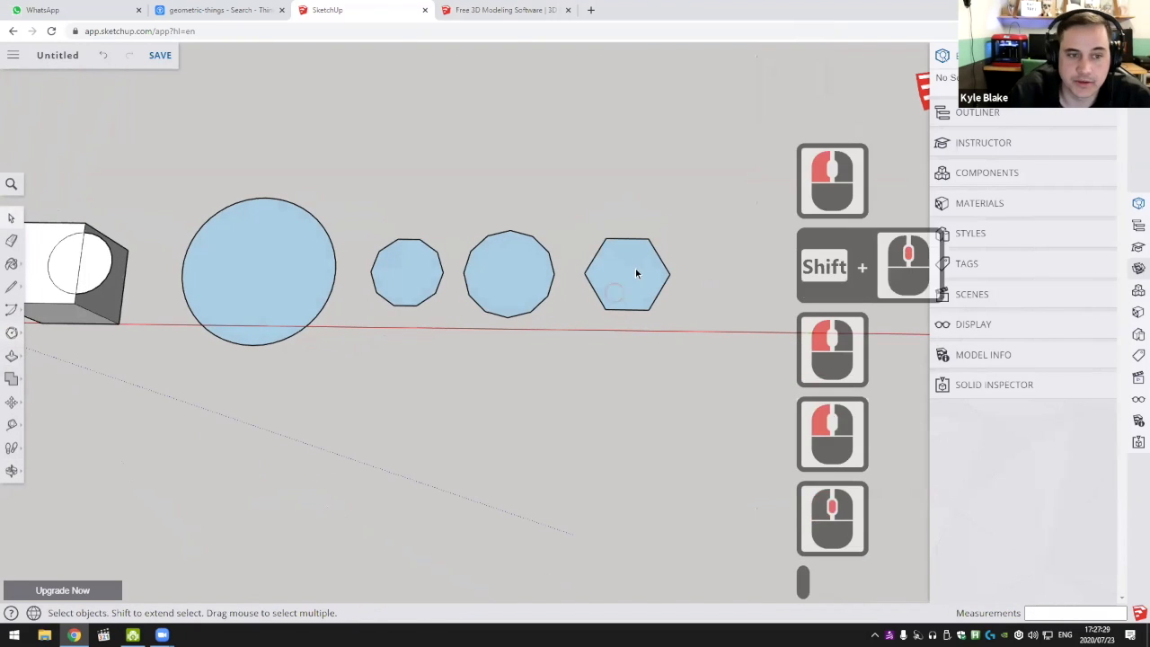
Compare the entity properties of the new hexagon and the neighbouring 12-sided circle
{"action": "left_click", "coordinate": [633, 246]}
{"action": "left_click", "coordinate": [634, 245]}
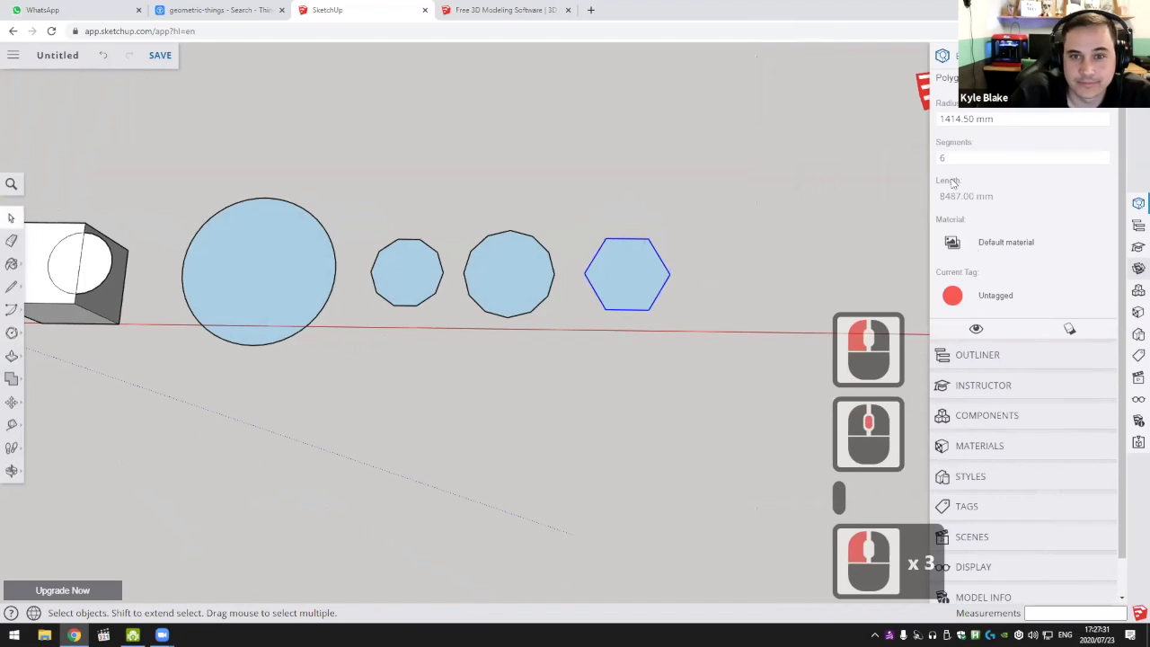
{"action": "double_click", "coordinate": [542, 247]}
{"action": "left_click", "coordinate": [12, 335]}
{"action": "left_click", "coordinate": [13, 335]}
{"action": "scroll", "coordinate": [402, 341], "scroll_direction": "down", "scroll_amount": 3}
{"action": "middle_click", "coordinate": [402, 341]}
{"action": "scroll", "coordinate": [401, 341], "scroll_direction": "down", "scroll_amount": 1}
{"action": "middle_click", "coordinate": [310, 303]}
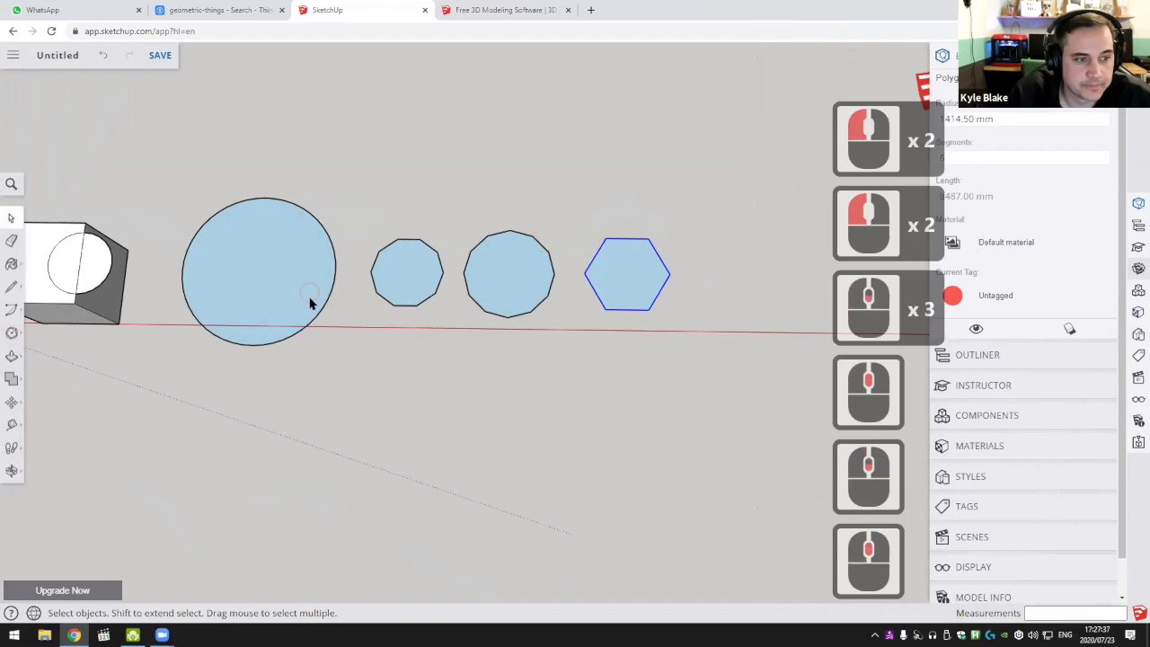
Start a 3D text object in the Oswald font with the text "WHY?"
{"action": "middle_click_drag", "start_coordinate": [312, 305], "coordinate": [503, 325]}
{"action": "left_click", "coordinate": [11, 334]}
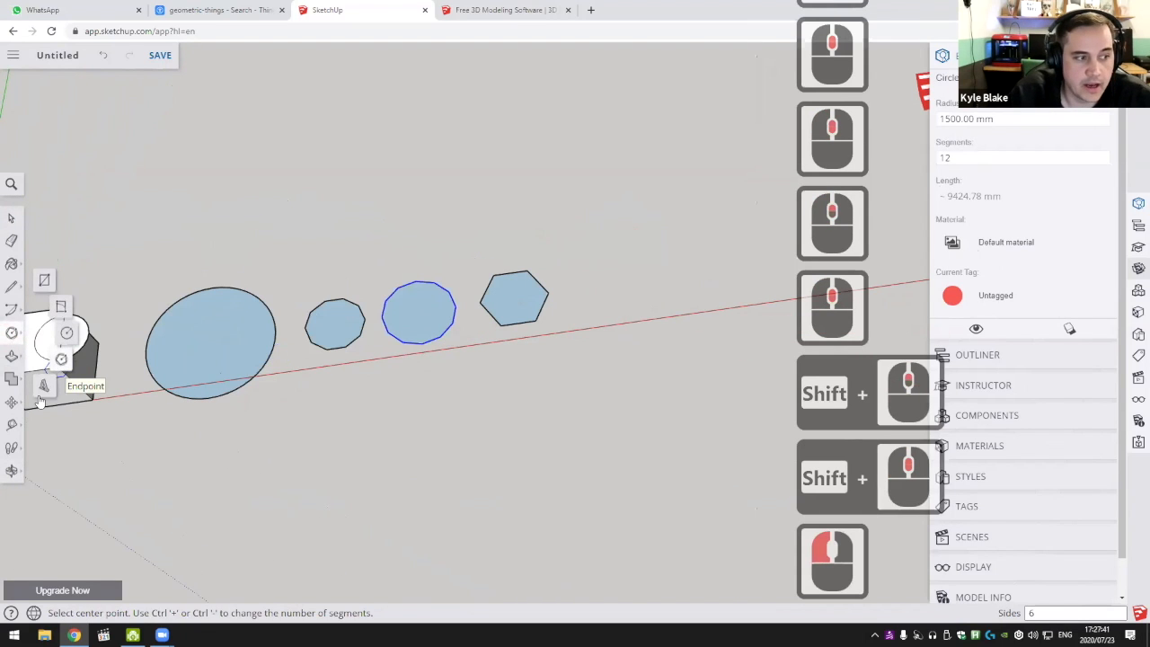
{"action": "left_click", "coordinate": [44, 385]}
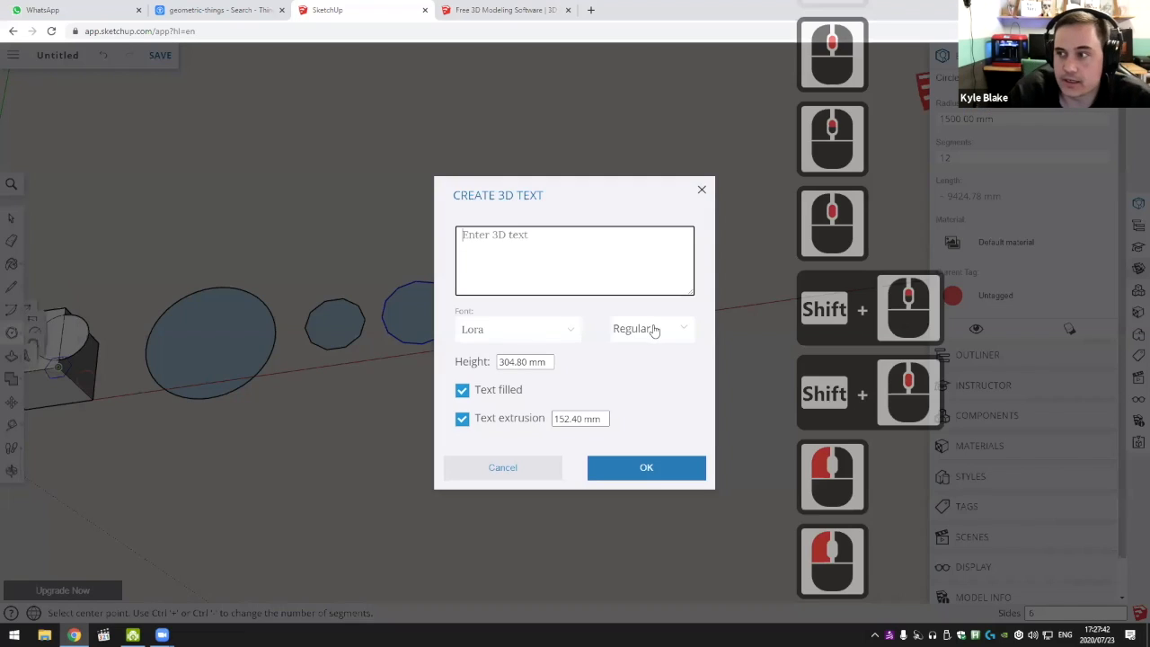
{"action": "left_click", "coordinate": [559, 337]}
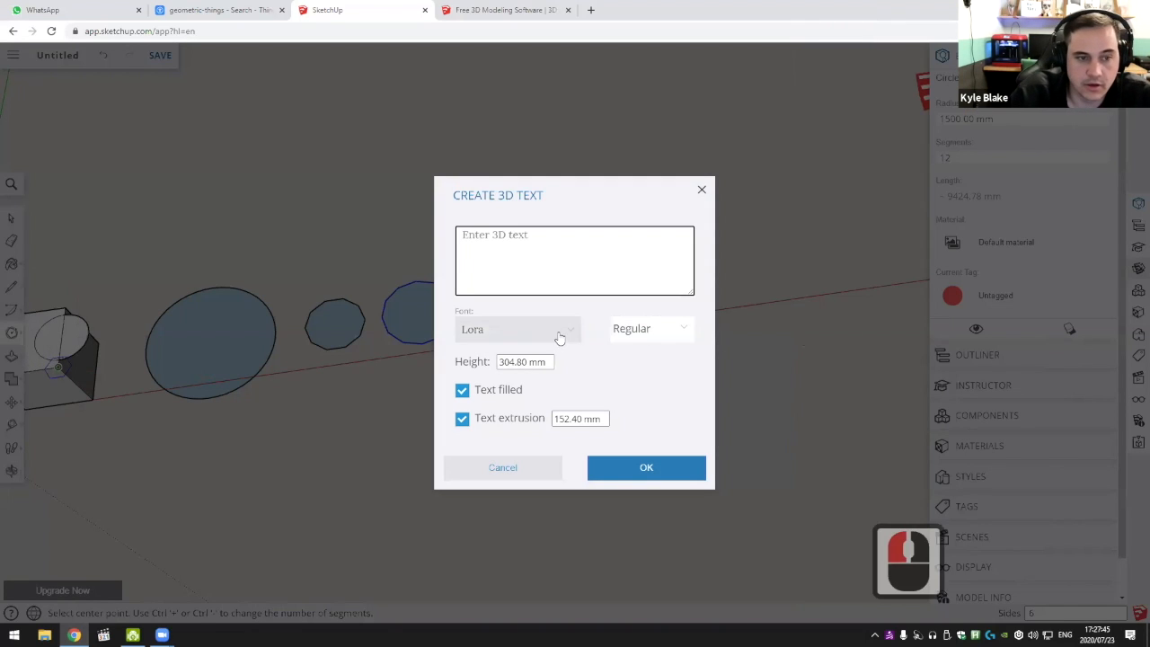
{"action": "left_click", "coordinate": [524, 249]}
{"action": "left_click", "coordinate": [566, 335]}
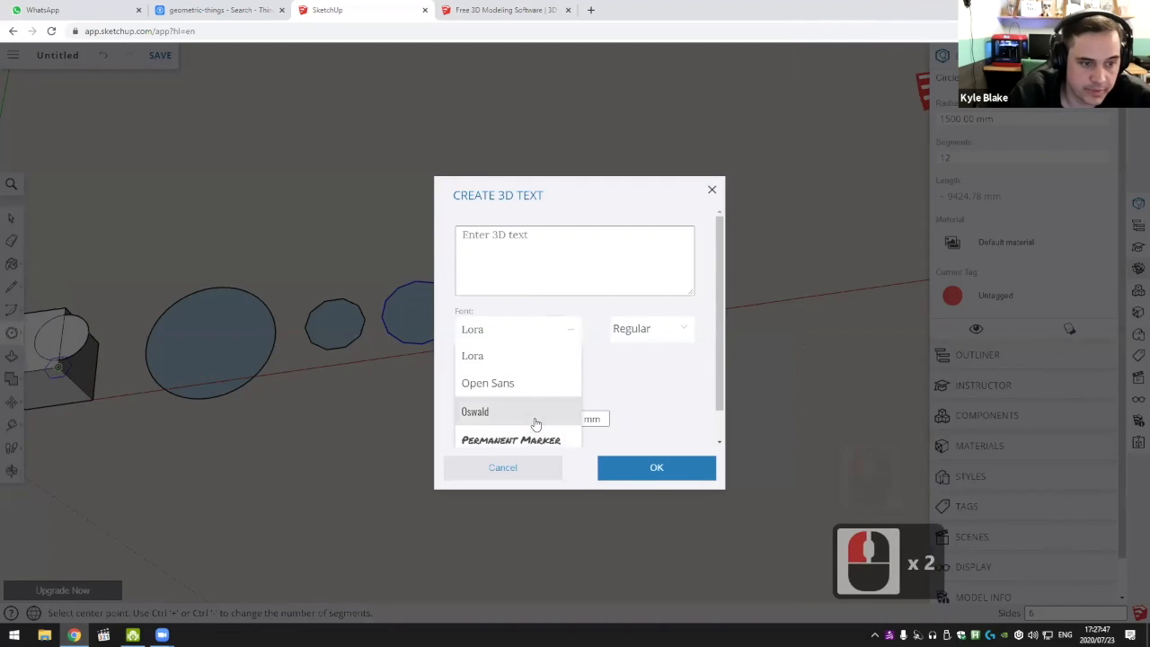
{"action": "scroll", "coordinate": [536, 424], "scroll_direction": "down", "scroll_amount": 4}
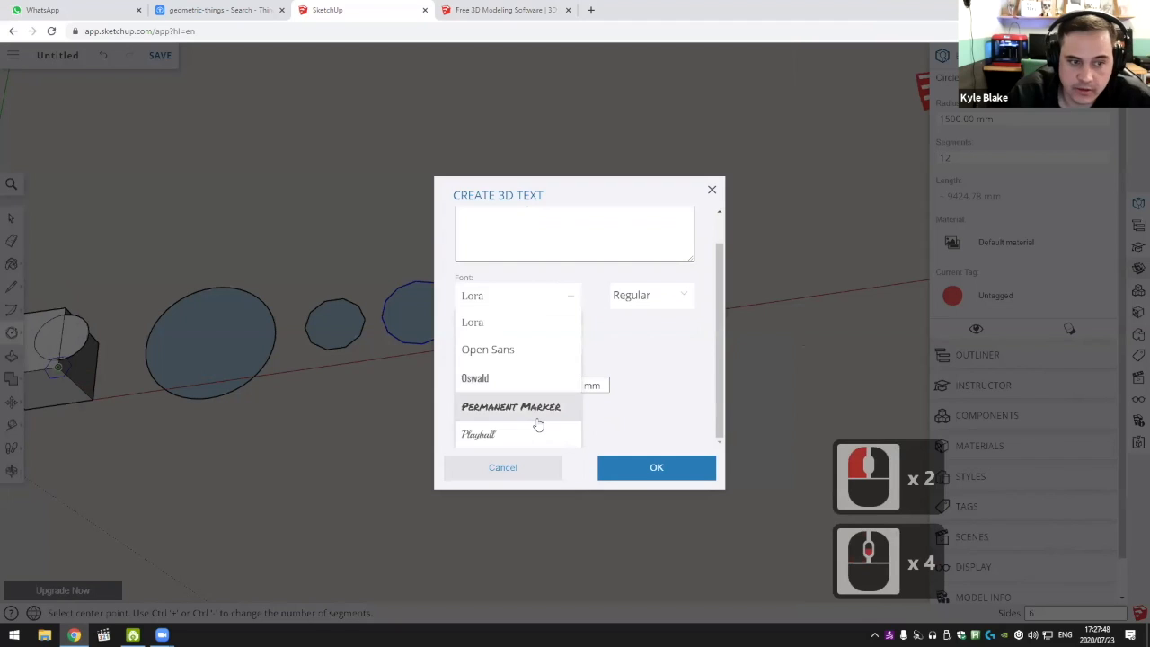
{"action": "left_click", "coordinate": [508, 379]}
{"action": "left_click", "coordinate": [548, 240]}
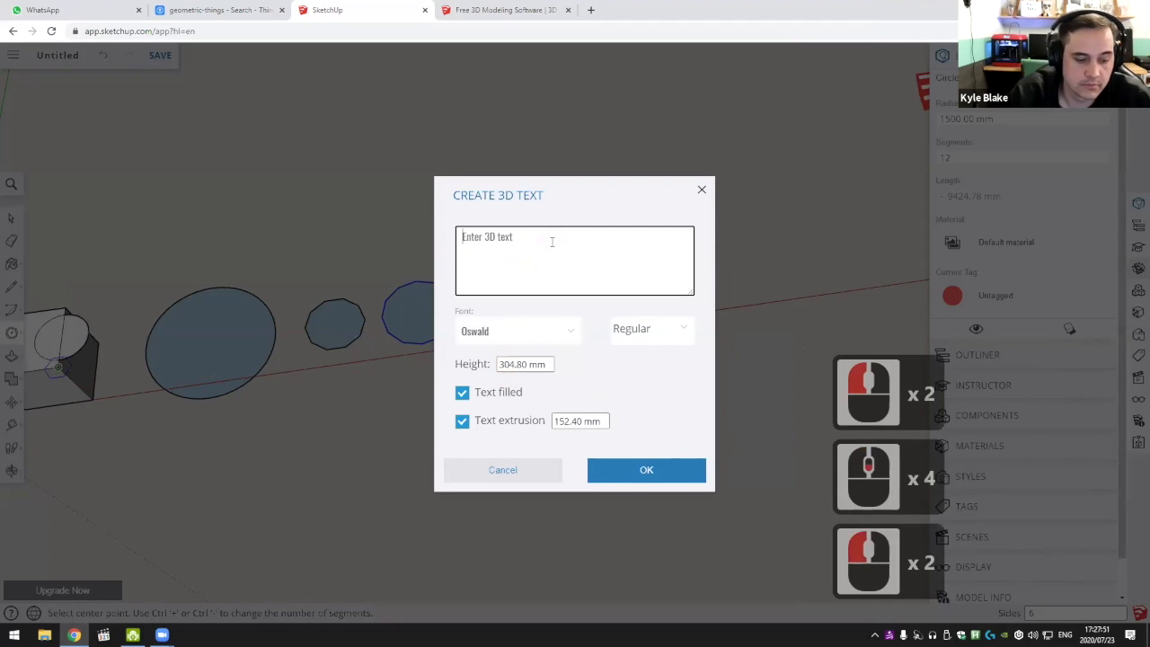
{"action": "type", "text": "WHY"}
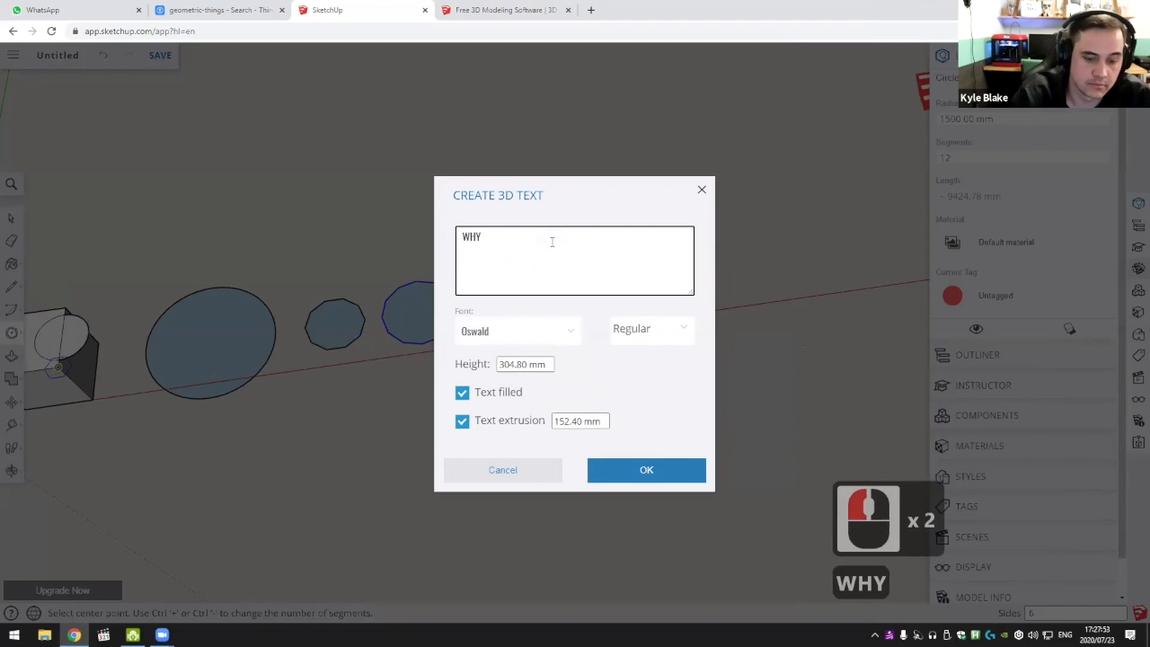
{"action": "type", "text": "?"}
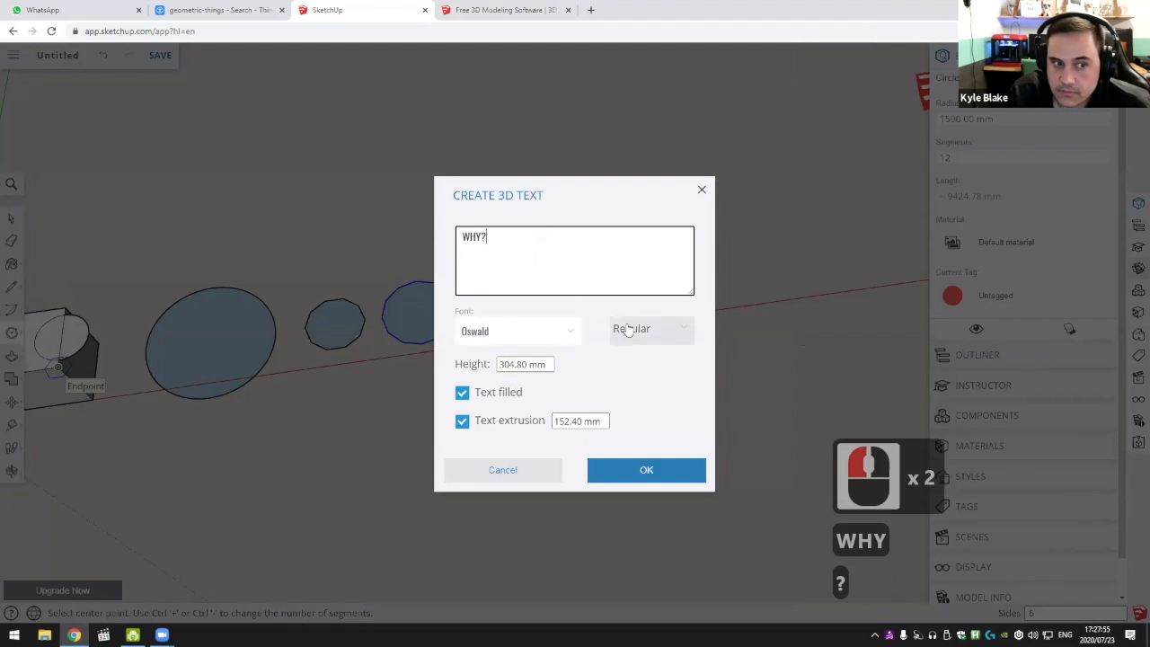
Set the 3D text's height to 200 mm and its extrusion to 20 mm
{"action": "left_click_drag", "start_coordinate": [552, 364], "coordinate": [472, 370]}
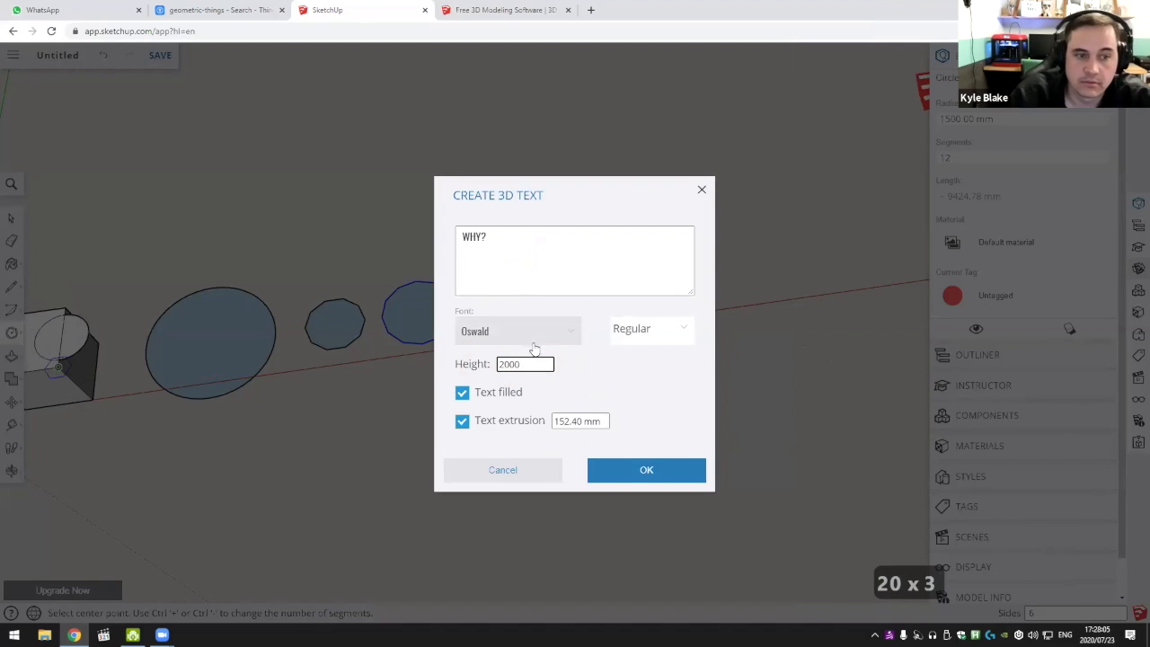
{"action": "left_click_drag", "start_coordinate": [543, 364], "coordinate": [490, 373]}
{"action": "type", "text": "200"}
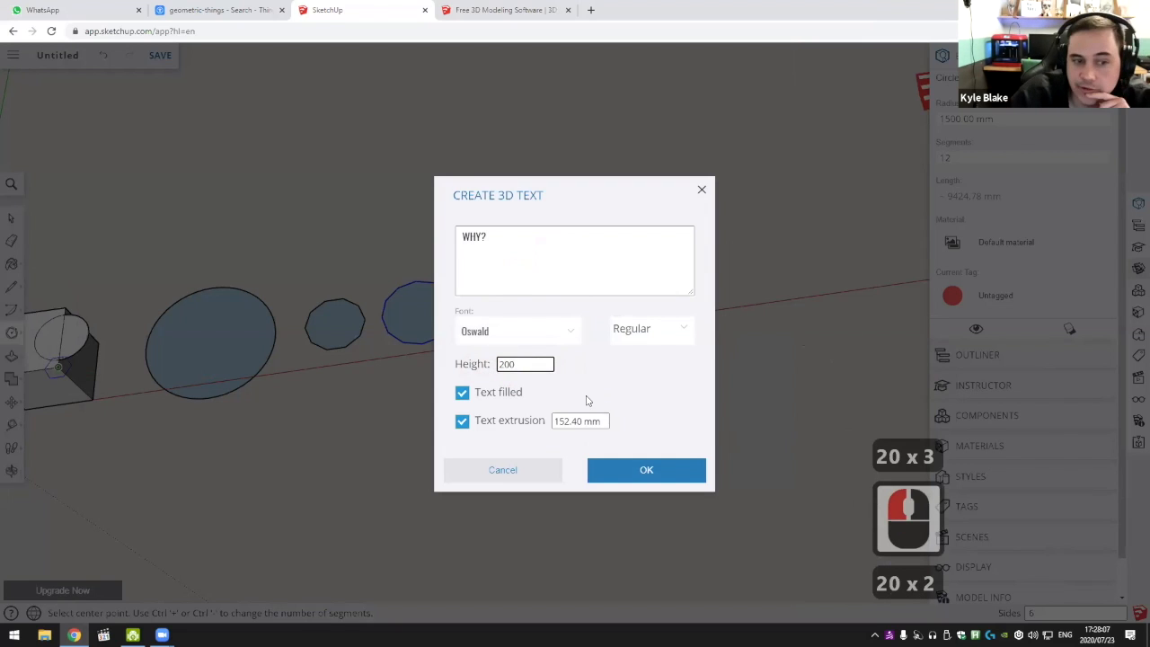
{"action": "left_click", "coordinate": [581, 424]}
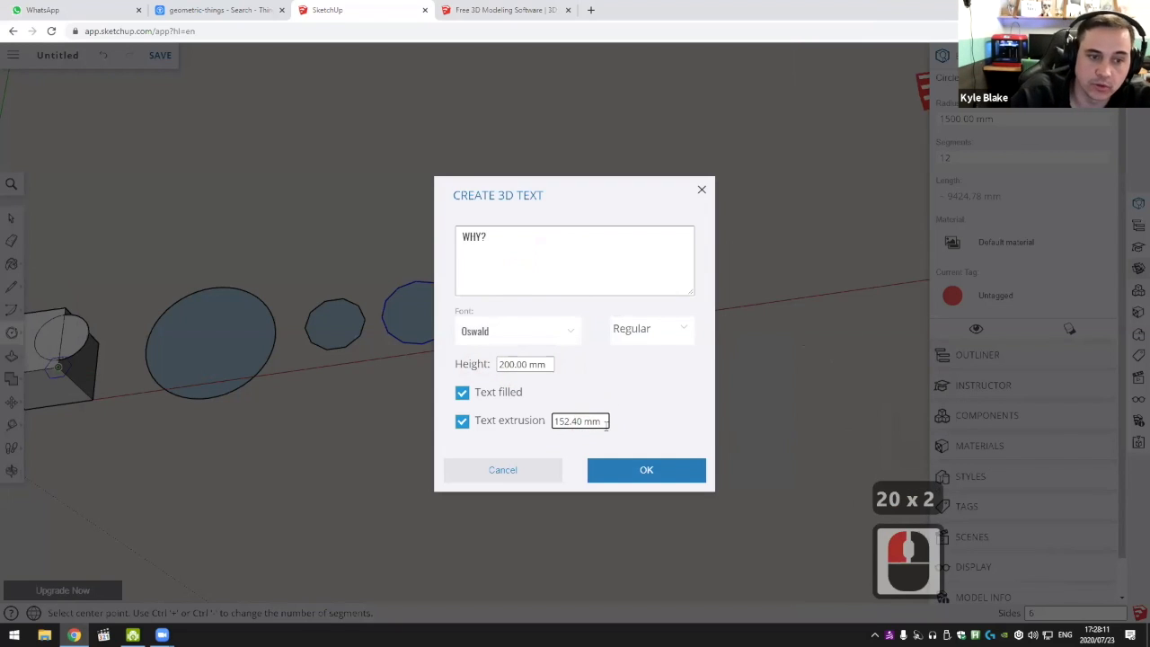
{"action": "left_click_drag", "start_coordinate": [603, 424], "coordinate": [518, 439]}
{"action": "type", "text": "20"}
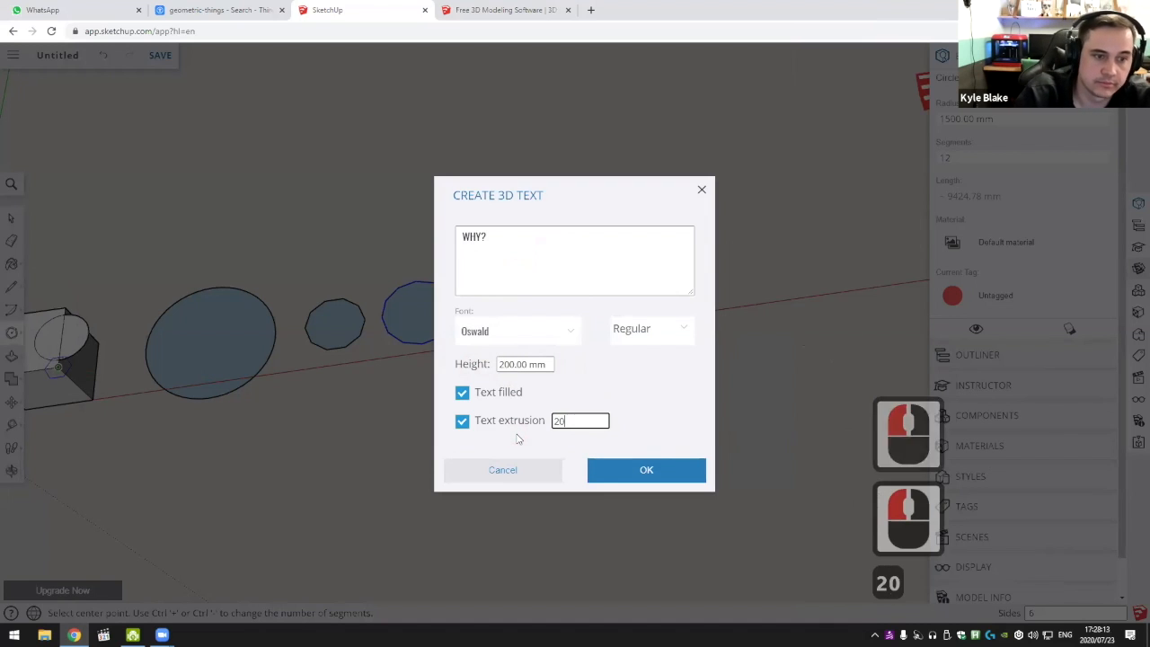
{"action": "left_click", "coordinate": [539, 368]}
Create the 3D text and place it near the middle of the hexagon's face
{"action": "left_click", "coordinate": [647, 470]}
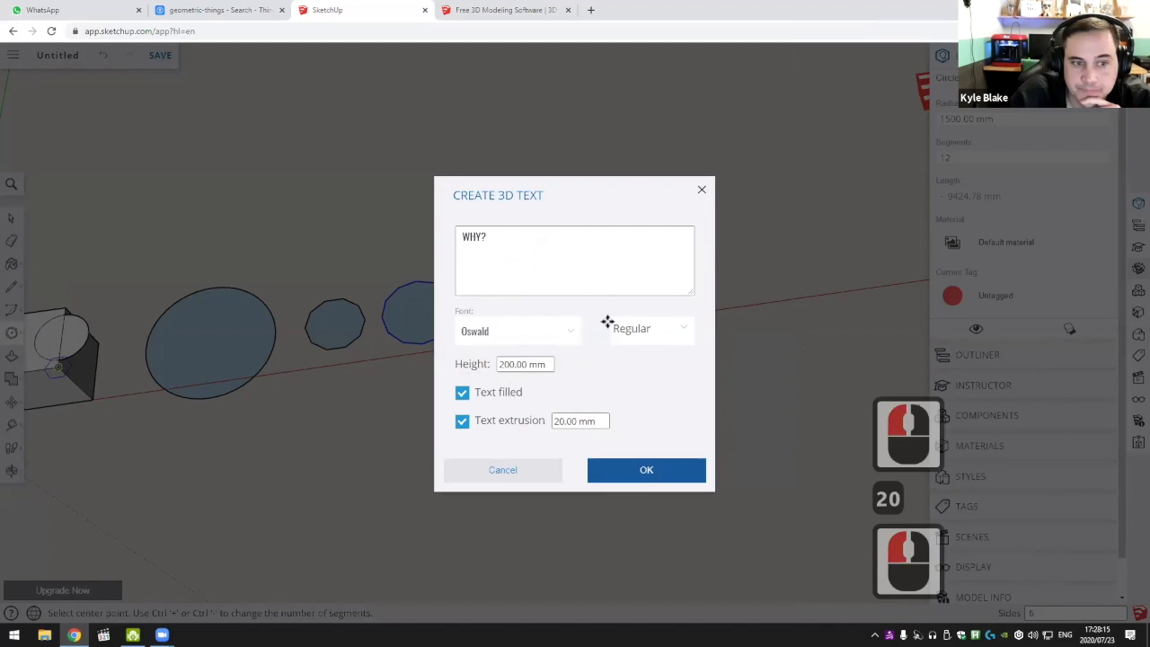
{"action": "scroll", "coordinate": [347, 288], "scroll_direction": "up", "scroll_amount": 20}
{"action": "scroll", "coordinate": [346, 289], "scroll_direction": "down", "scroll_amount": 6}
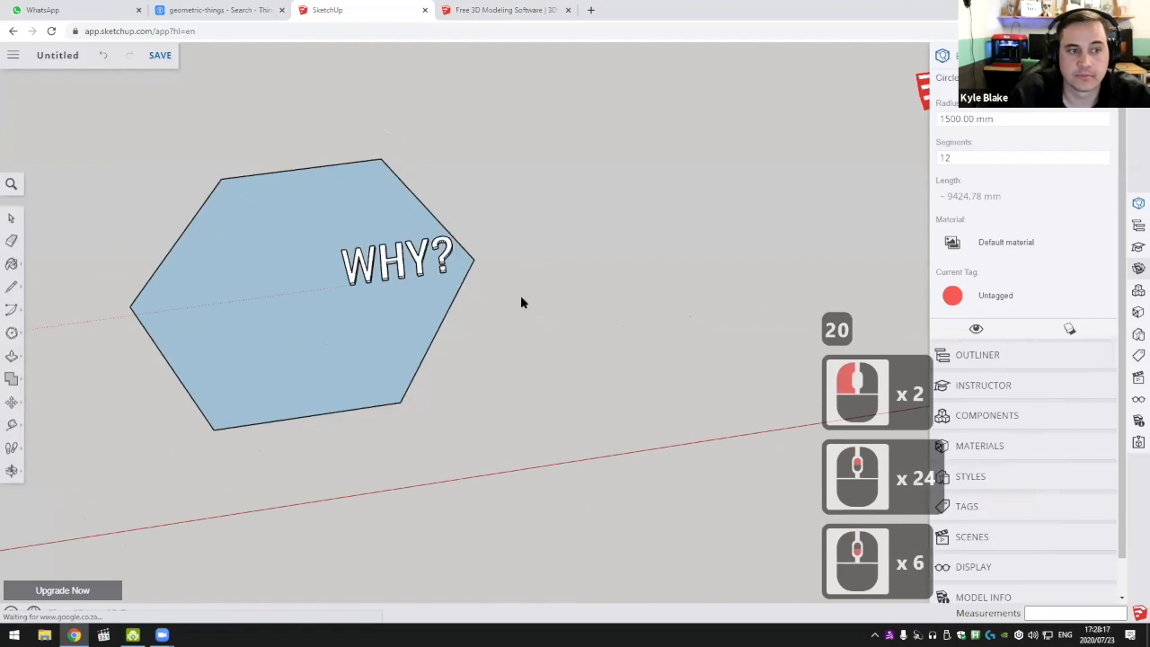
{"action": "middle_click_drag", "start_coordinate": [520, 294], "coordinate": [533, 275], "text": "shift"}
{"action": "left_click", "coordinate": [533, 282]}
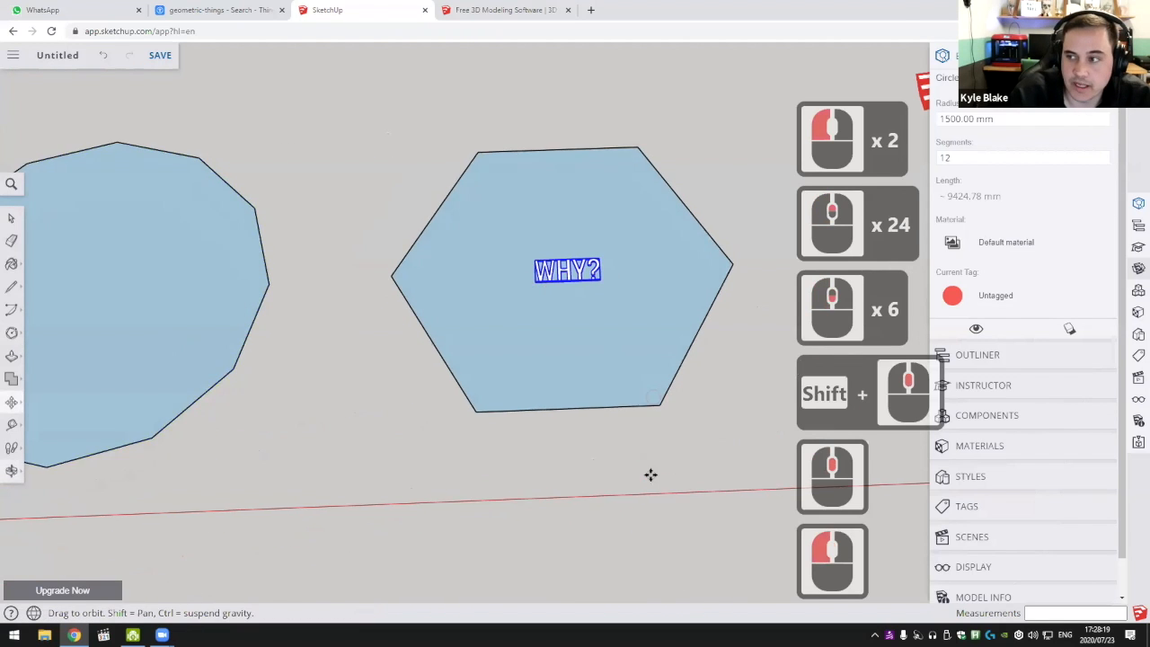
Select the placed 3D text and examine its extruded letters from several angles
{"action": "scroll", "coordinate": [596, 274], "scroll_direction": "up", "scroll_amount": 2}
{"action": "scroll", "coordinate": [530, 306], "scroll_direction": "up", "scroll_amount": 6}
{"action": "scroll", "coordinate": [532, 308], "scroll_direction": "up", "scroll_amount": 10}
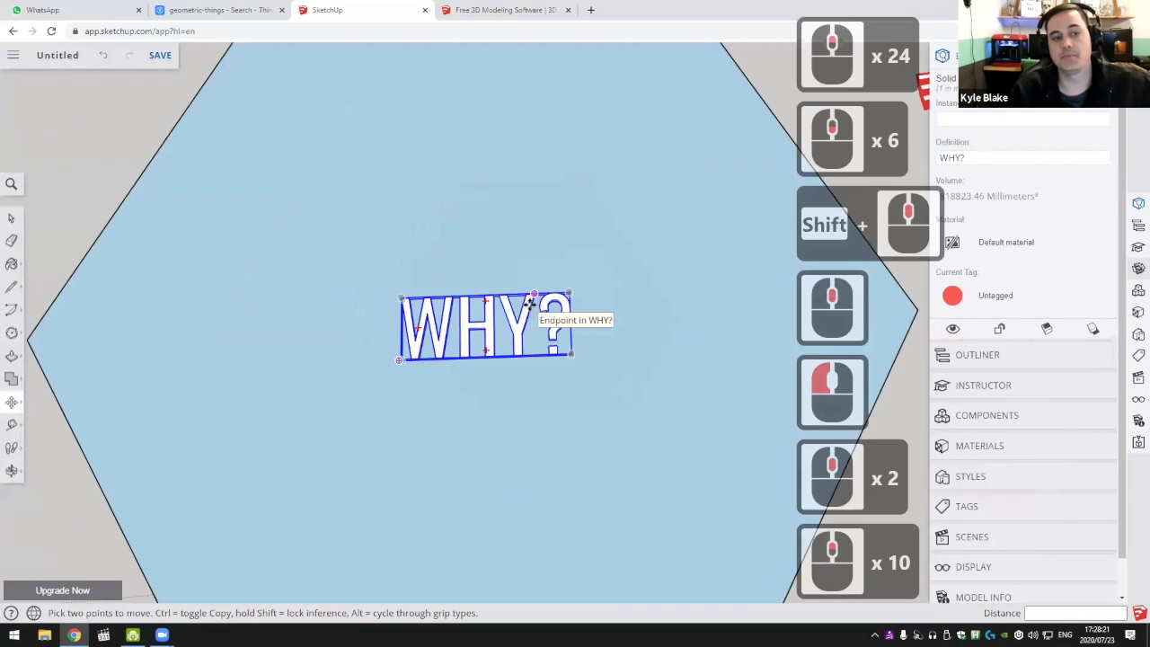
{"action": "scroll", "coordinate": [532, 309], "scroll_direction": "up", "scroll_amount": 8}
{"action": "scroll", "coordinate": [613, 353], "scroll_direction": "down", "scroll_amount": 7}
{"action": "middle_click_drag", "start_coordinate": [614, 353], "coordinate": [579, 337]}
{"action": "key", "text": "space"}
{"action": "scroll", "coordinate": [579, 337], "scroll_direction": "down", "scroll_amount": 9}
{"action": "middle_click", "coordinate": [580, 337]}
{"action": "left_click", "coordinate": [566, 339]}
{"action": "scroll", "coordinate": [566, 339], "scroll_direction": "up", "scroll_amount": 10}
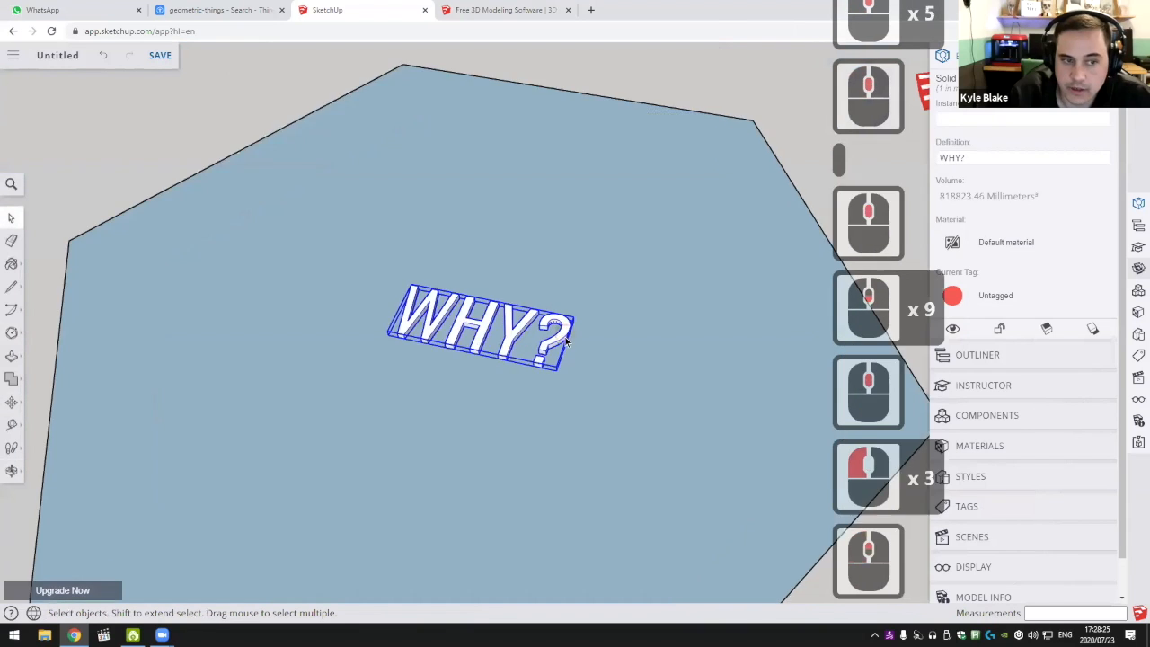
{"action": "scroll", "coordinate": [521, 389], "scroll_direction": "down", "scroll_amount": 4}
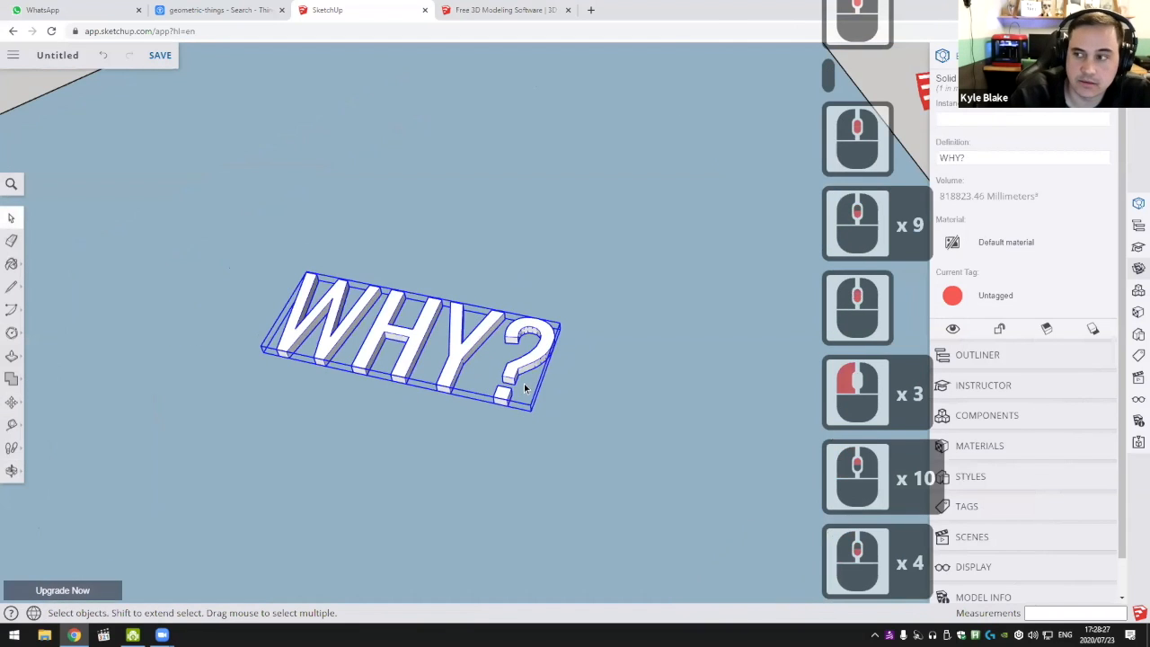
{"action": "scroll", "coordinate": [539, 380], "scroll_direction": "down", "scroll_amount": 1}
{"action": "scroll", "coordinate": [483, 374], "scroll_direction": "up", "scroll_amount": 7}
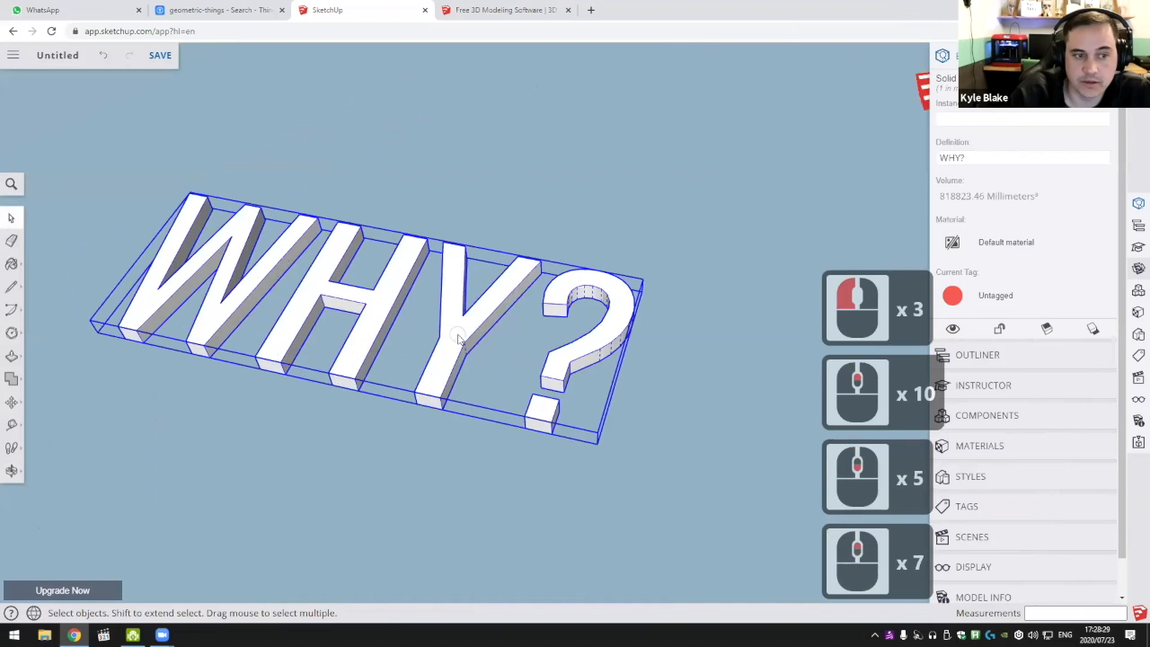
{"action": "right_click", "coordinate": [461, 337]}
{"action": "key", "text": "Escape"}
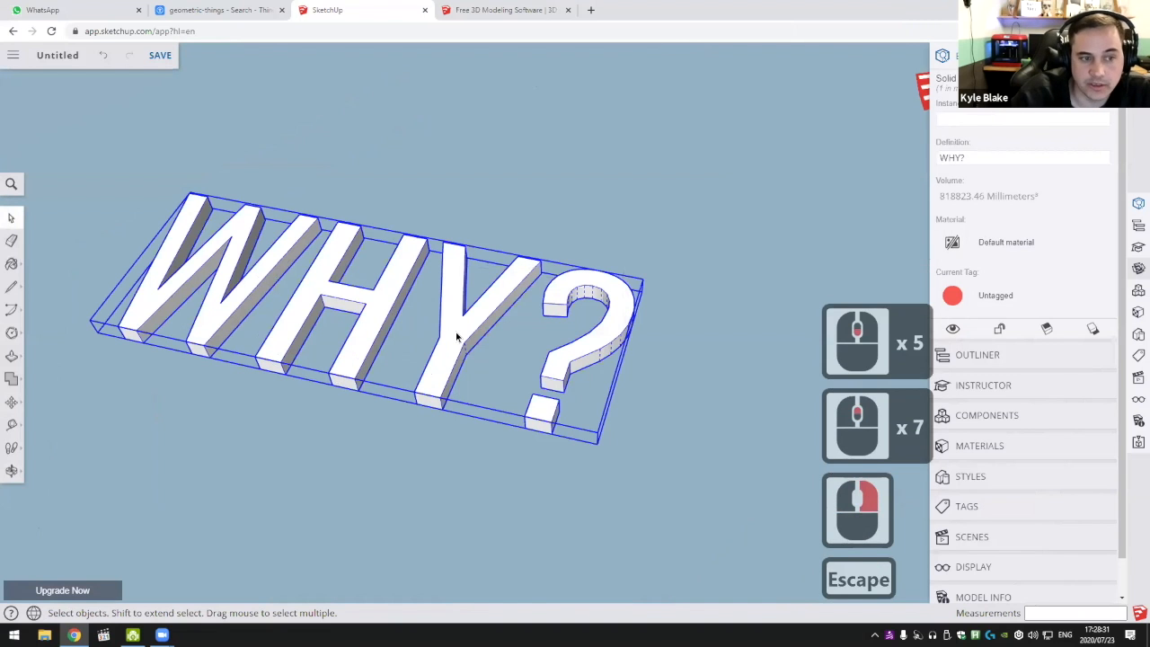
Open the 3D text for editing and extrude the letter Y's upper face about 105.5 mm with Push/Pull
{"action": "double_click", "coordinate": [459, 337]}
{"action": "scroll", "coordinate": [458, 261], "scroll_direction": "down", "scroll_amount": 5}
{"action": "middle_click_drag", "start_coordinate": [448, 386], "coordinate": [440, 184]}
{"action": "scroll", "coordinate": [467, 383], "scroll_direction": "up", "scroll_amount": 7}
{"action": "middle_click_drag", "start_coordinate": [481, 530], "coordinate": [498, 593]}
{"action": "middle_click_drag", "start_coordinate": [505, 337], "coordinate": [513, 416]}
{"action": "left_click", "coordinate": [493, 354]}
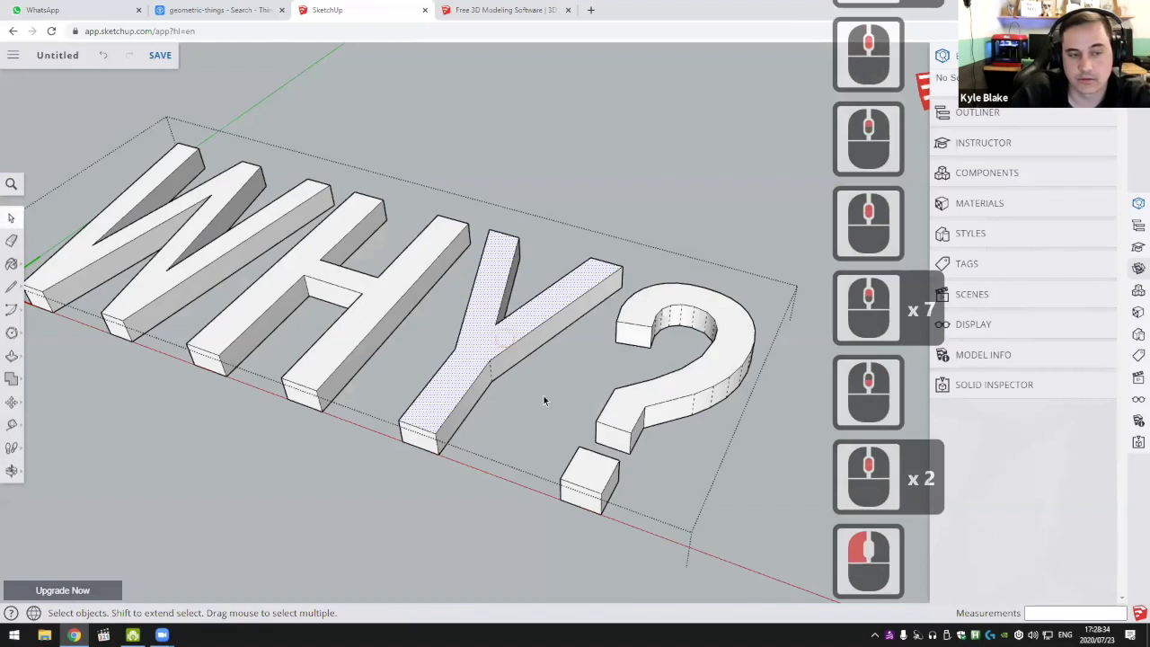
{"action": "scroll", "coordinate": [548, 386], "scroll_direction": "down", "scroll_amount": 5}
{"action": "key", "text": "p"}
{"action": "left_click", "coordinate": [486, 355]}
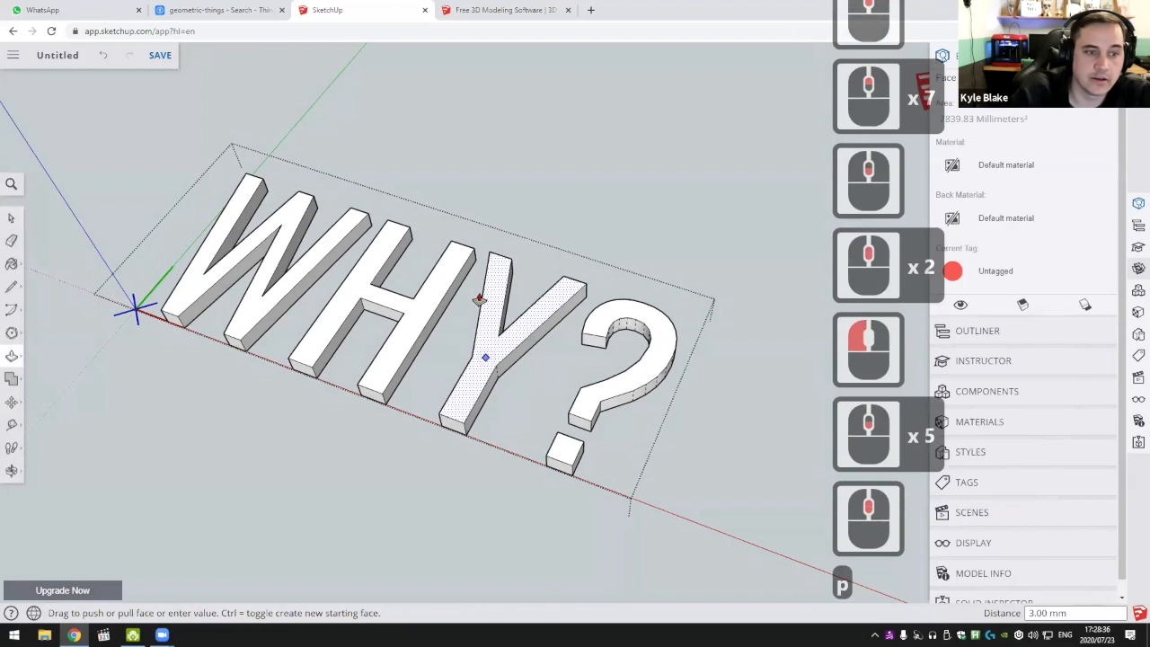
{"action": "left_click", "coordinate": [520, 346]}
{"action": "middle_click_drag", "start_coordinate": [520, 346], "coordinate": [532, 333]}
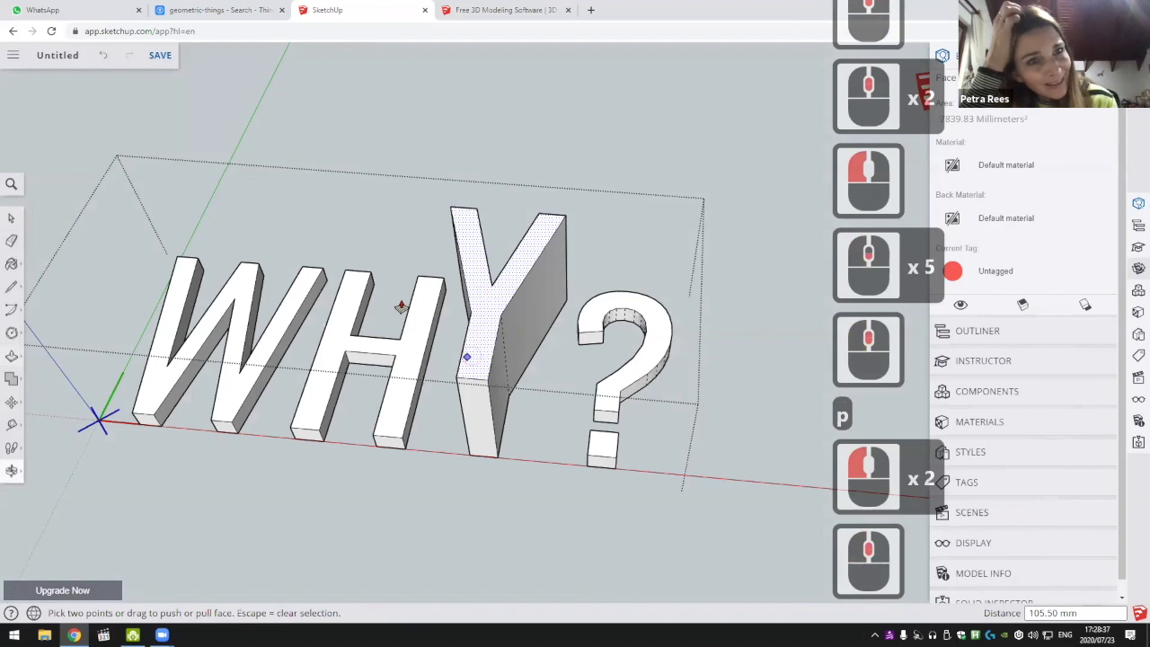
Extrude the letter H about 30.5 mm and the letter W about 105.5 mm to match the Y's height
{"action": "middle_click_drag", "start_coordinate": [402, 307], "coordinate": [526, 263], "text": "shift"}
{"action": "key", "text": "Escape"}
{"action": "left_click", "coordinate": [482, 245]}
{"action": "left_click", "coordinate": [467, 230]}
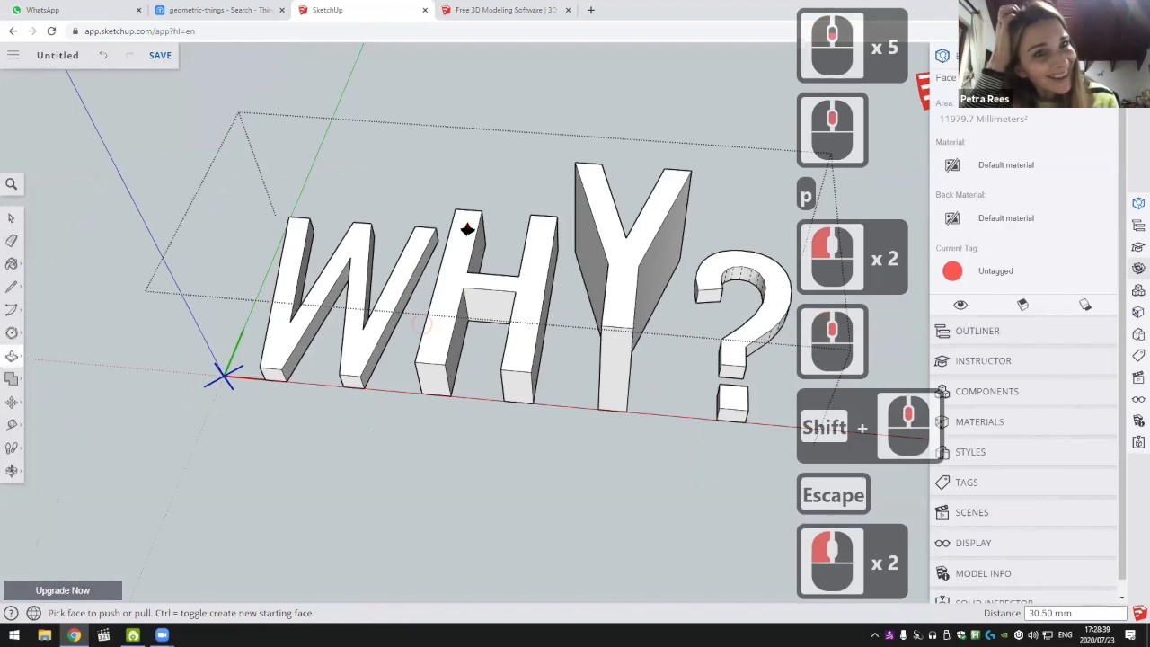
{"action": "left_click", "coordinate": [420, 244]}
{"action": "left_click", "coordinate": [581, 175]}
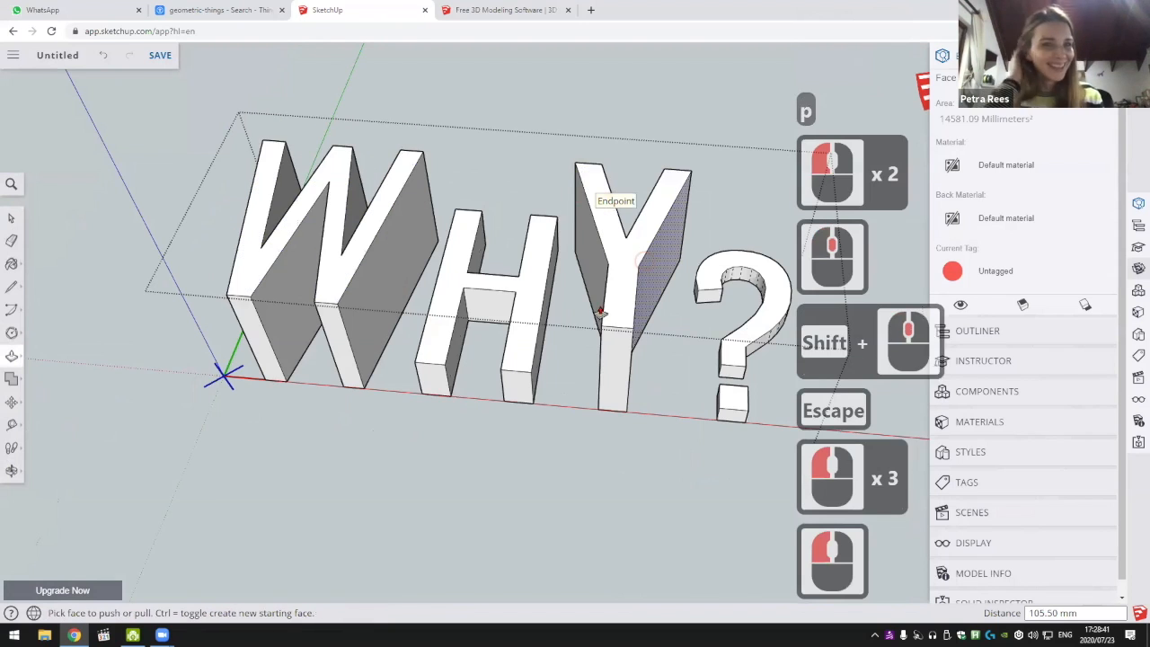
Extrude the question mark's upper face upward with Push/Pull, using the raised Y as the height reference
{"action": "middle_click_drag", "start_coordinate": [600, 311], "coordinate": [626, 321]}
{"action": "middle_click_drag", "start_coordinate": [705, 316], "coordinate": [658, 312], "text": "shift"}
{"action": "left_click", "coordinate": [700, 297]}
{"action": "left_click", "coordinate": [536, 173]}
{"action": "middle_click_drag", "start_coordinate": [530, 280], "coordinate": [603, 347]}
Undo the Push/Pull extrusions of the text's characters and restore the browser page's zoom
{"action": "key", "text": "space"}
{"action": "key", "text": "Escape"}
{"action": "key", "text": "Escape"}
{"action": "scroll", "coordinate": [582, 389], "scroll_direction": "down", "scroll_amount": 17}
{"action": "scroll", "coordinate": [586, 377], "scroll_direction": "up", "scroll_amount": 1}
{"action": "key", "text": "ctrl+z"}
{"action": "key", "text": "ctrl+z"}
{"action": "key", "text": "ctrl+z"}
{"action": "scroll", "coordinate": [603, 342], "scroll_direction": "down", "scroll_amount": 7, "text": "ctrl"}
{"action": "key", "text": "ctrl+z"}
{"action": "key", "text": "ctrl+z"}
{"action": "scroll", "coordinate": [840, 103], "scroll_direction": "down", "scroll_amount": 7}
{"action": "scroll", "coordinate": [840, 104], "scroll_direction": "down", "scroll_amount": 2, "text": "ctrl"}
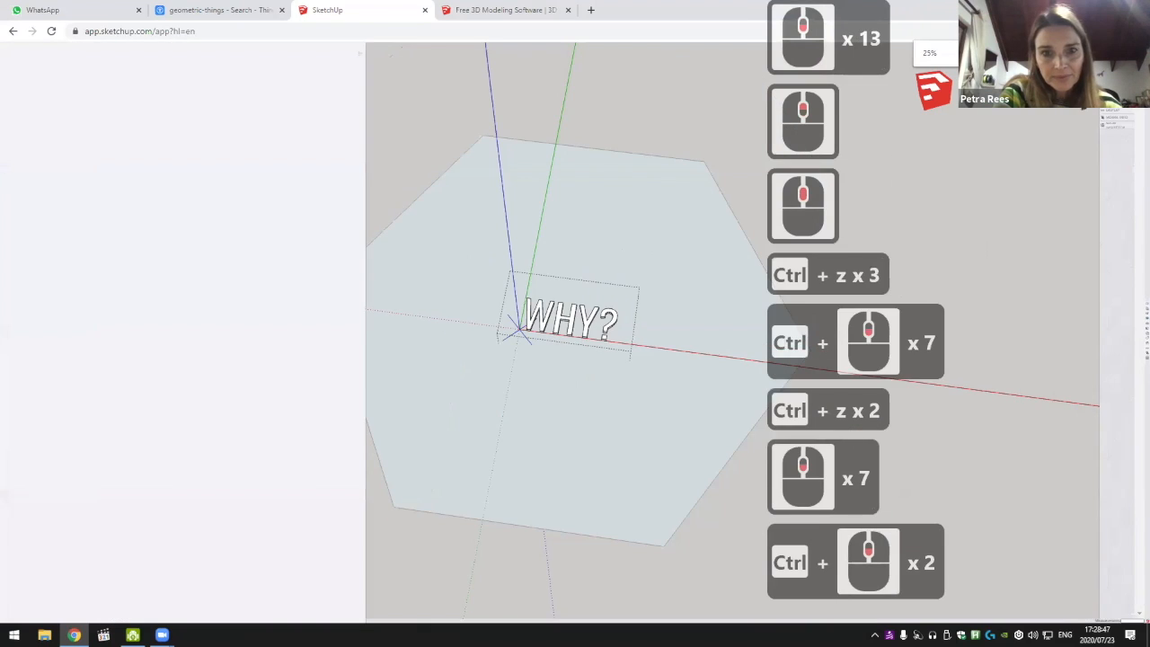
{"action": "left_click", "coordinate": [1027, 53]}
{"action": "scroll", "coordinate": [534, 365], "scroll_direction": "up", "scroll_amount": 4}
{"action": "scroll", "coordinate": [546, 320], "scroll_direction": "down", "scroll_amount": 4}
Leave the 3D text's editing mode and delete the whole text from the hexagon
{"action": "mouse_move", "coordinate": [602, 358]}
{"action": "middle_mouse_down"}
{"action": "mouse_move", "coordinate": [546, 320]}
{"action": "mouse_move", "coordinate": [578, 320]}
{"action": "middle_mouse_up"}
{"action": "key", "text": "Escape"}
{"action": "left_click", "coordinate": [579, 321]}
{"action": "left_click", "coordinate": [594, 321]}
{"action": "key", "text": "Delete"}
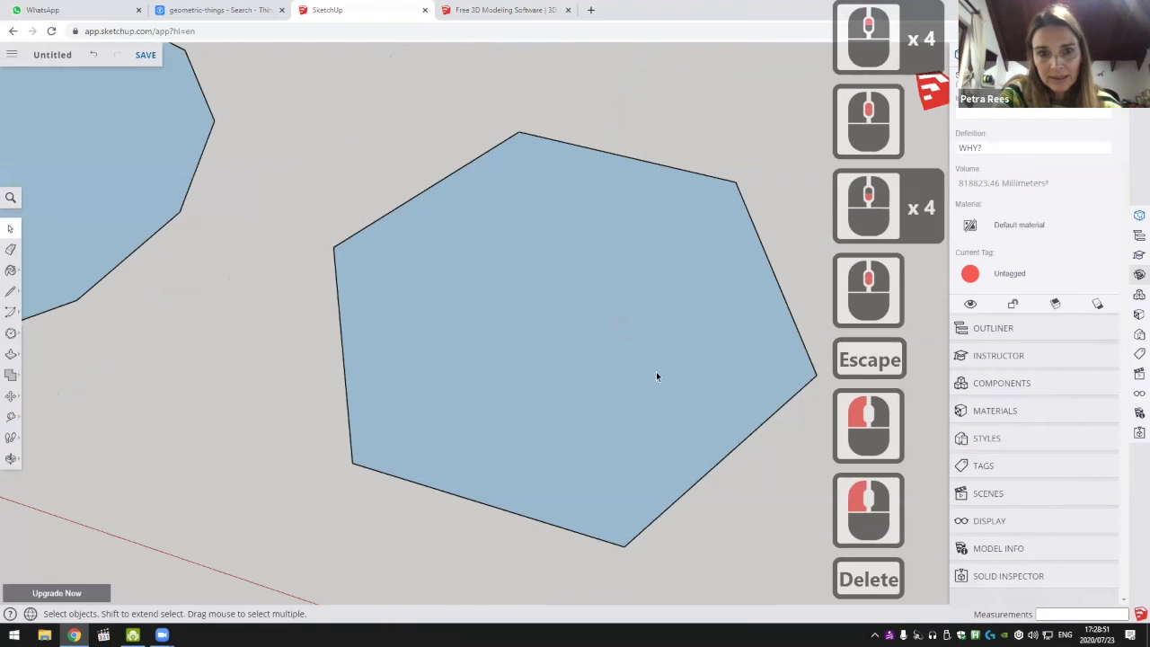
Delete the hexagon, the 12-sided circle, the smaller polygonal circle and the large circle, including their outlines
{"action": "scroll", "coordinate": [654, 369], "scroll_direction": "down", "scroll_amount": 11}
{"action": "left_click", "coordinate": [606, 346]}
{"action": "scroll", "coordinate": [583, 334], "scroll_direction": "down", "scroll_amount": 5}
{"action": "triple_click", "coordinate": [583, 333]}
{"action": "key", "text": "Delete"}
{"action": "triple_click", "coordinate": [414, 314]}
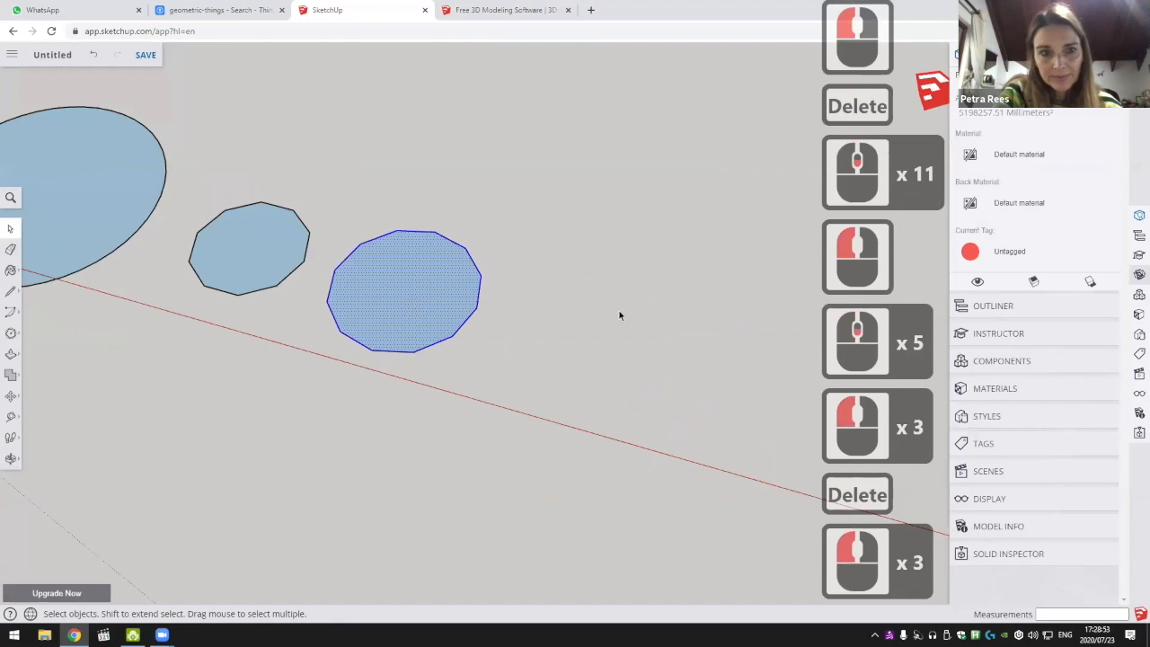
{"action": "key", "text": "Delete"}
{"action": "scroll", "coordinate": [393, 285], "scroll_direction": "down", "scroll_amount": 6}
{"action": "triple_click", "coordinate": [393, 285]}
{"action": "key", "text": "Delete"}
{"action": "triple_click", "coordinate": [264, 251]}
{"action": "key", "text": "Delete"}
Delete the block with the circle on its top and the irregular extruded solid beside it
{"action": "scroll", "coordinate": [581, 318], "scroll_direction": "down", "scroll_amount": 7}
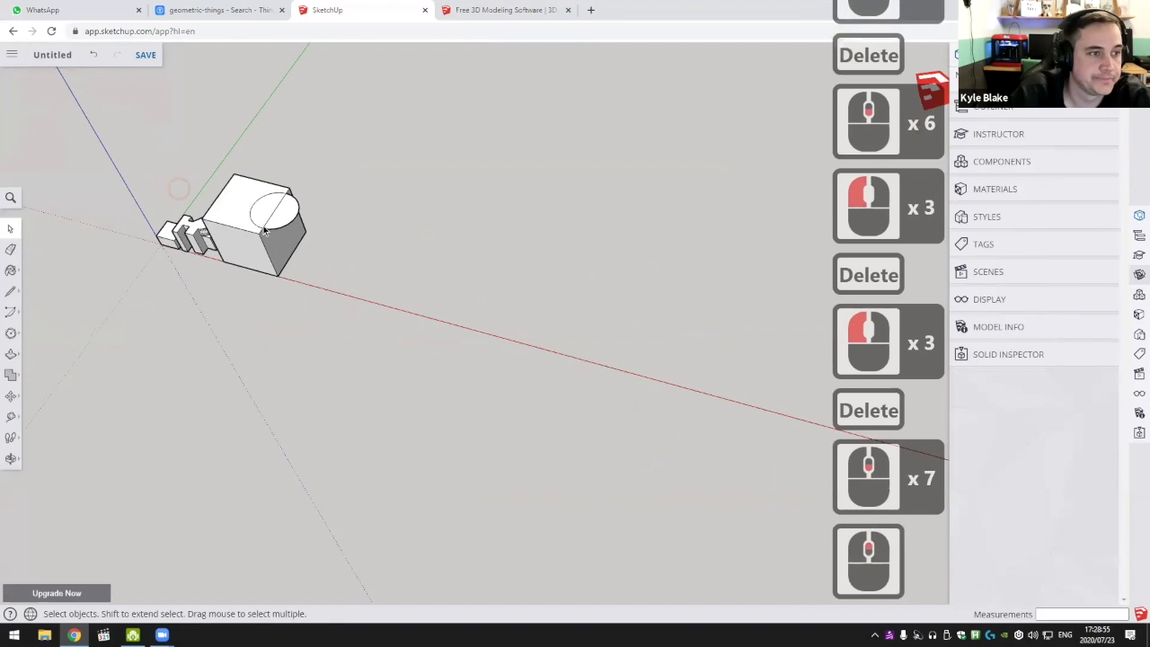
{"action": "scroll", "coordinate": [310, 240], "scroll_direction": "up", "scroll_amount": 11}
{"action": "triple_click", "coordinate": [310, 240]}
{"action": "key", "text": "Delete"}
{"action": "scroll", "coordinate": [378, 259], "scroll_direction": "down", "scroll_amount": 6}
{"action": "scroll", "coordinate": [224, 289], "scroll_direction": "up", "scroll_amount": 13}
{"action": "triple_click", "coordinate": [224, 290]}
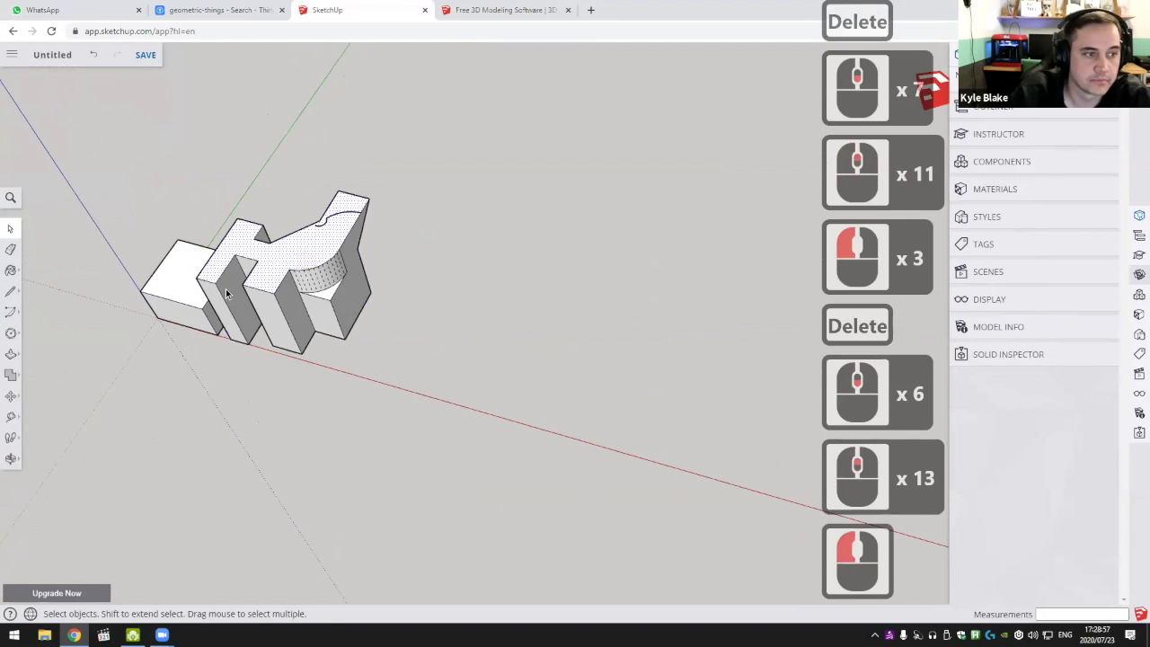
{"action": "key", "text": "Delete"}
Delete the last remaining box at the origin with all its faces and edges
{"action": "scroll", "coordinate": [224, 291], "scroll_direction": "down", "scroll_amount": 5}
{"action": "scroll", "coordinate": [191, 293], "scroll_direction": "up", "scroll_amount": 8}
{"action": "scroll", "coordinate": [191, 294], "scroll_direction": "up", "scroll_amount": 1}
{"action": "middle_click_drag", "start_coordinate": [192, 294], "coordinate": [485, 282]}
{"action": "middle_click_drag", "start_coordinate": [260, 280], "coordinate": [329, 333], "text": "shift"}
{"action": "scroll", "coordinate": [367, 334], "scroll_direction": "up", "scroll_amount": 7}
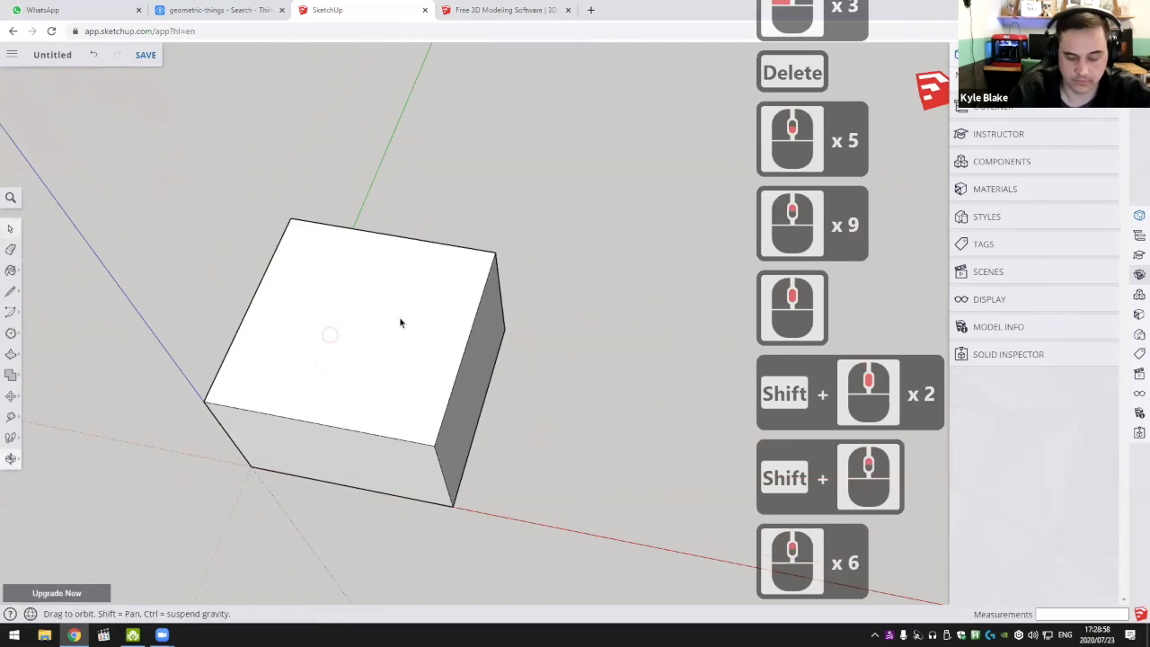
{"action": "left_click", "coordinate": [400, 323]}
{"action": "triple_click", "coordinate": [388, 320]}
{"action": "triple_click", "coordinate": [388, 320]}
{"action": "key", "text": "Delete"}
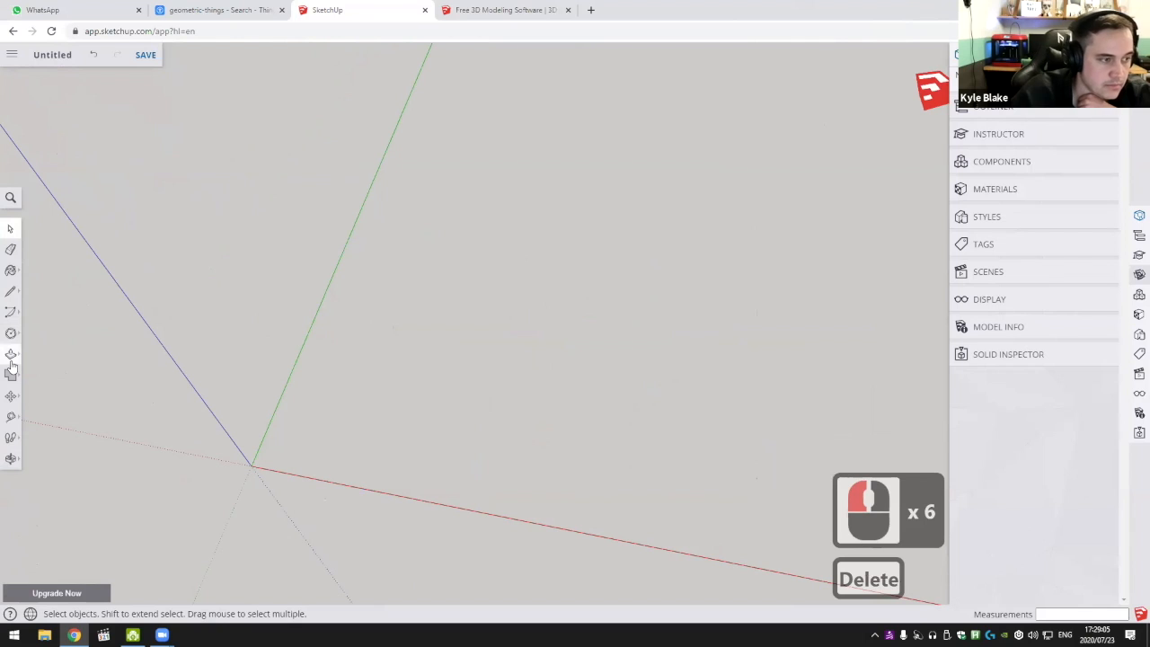
{"action": "left_click", "coordinate": [11, 312]}
{"action": "left_click", "coordinate": [52, 323]}
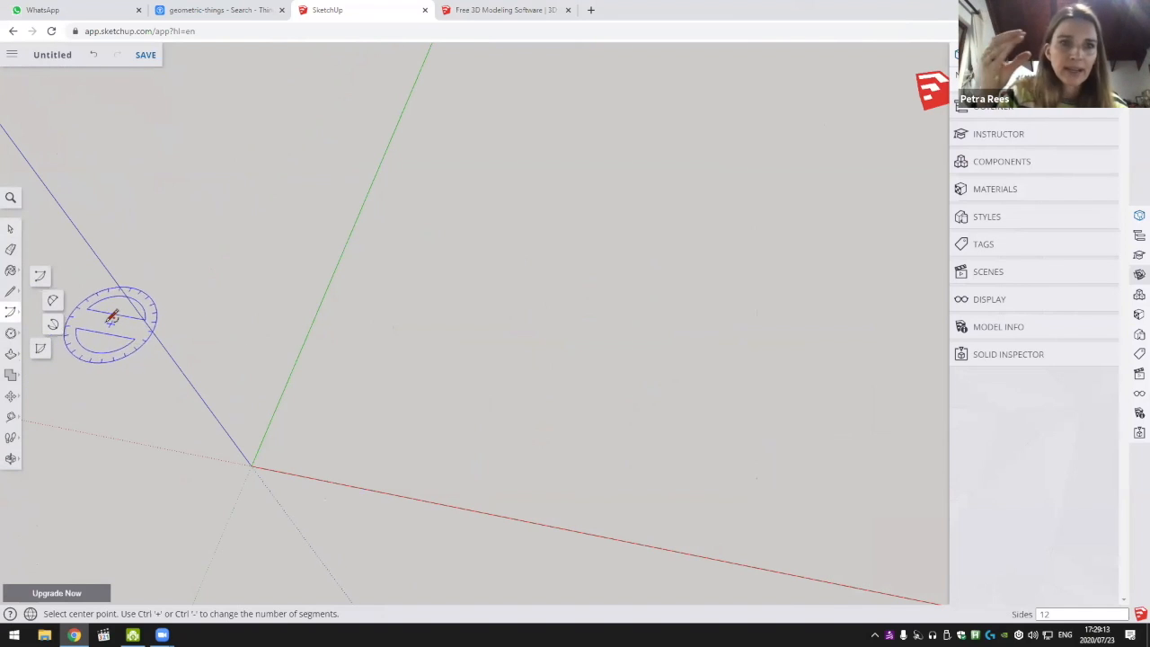
{"action": "left_click", "coordinate": [12, 335]}
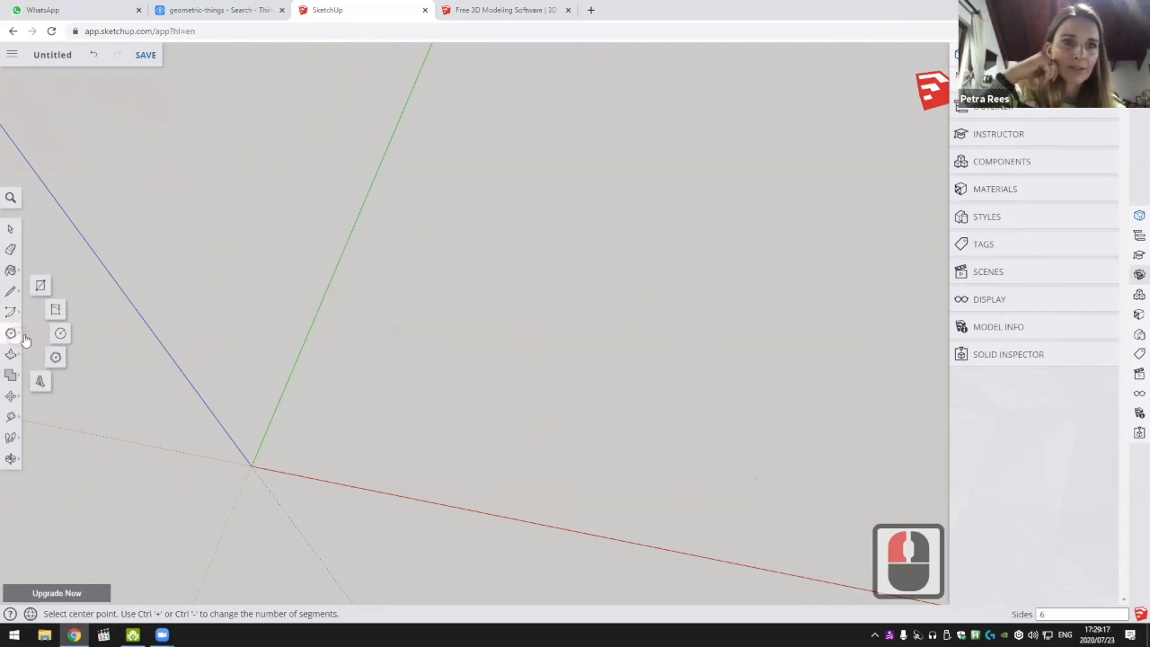
{"action": "left_click", "coordinate": [41, 287]}
{"action": "left_click", "coordinate": [251, 464]}
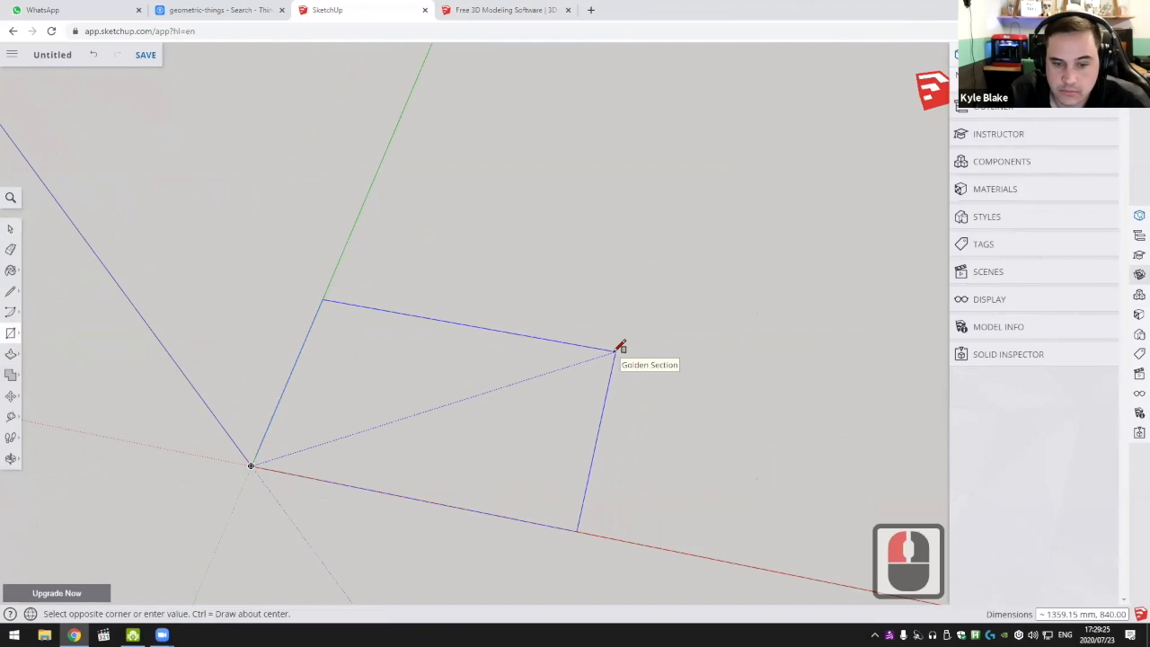
Draw a 140 × 140 mm square on the ground plane with its first corner at the origin
{"action": "left_click", "coordinate": [11, 334]}
{"action": "left_click", "coordinate": [56, 313]}
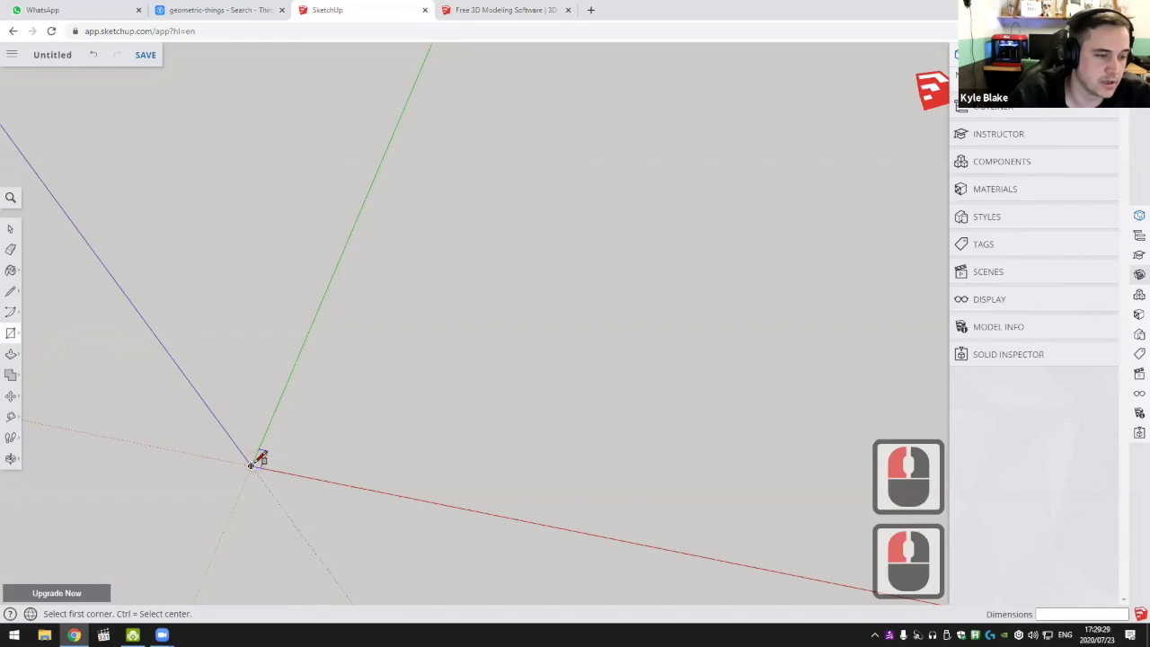
{"action": "left_click", "coordinate": [251, 465]}
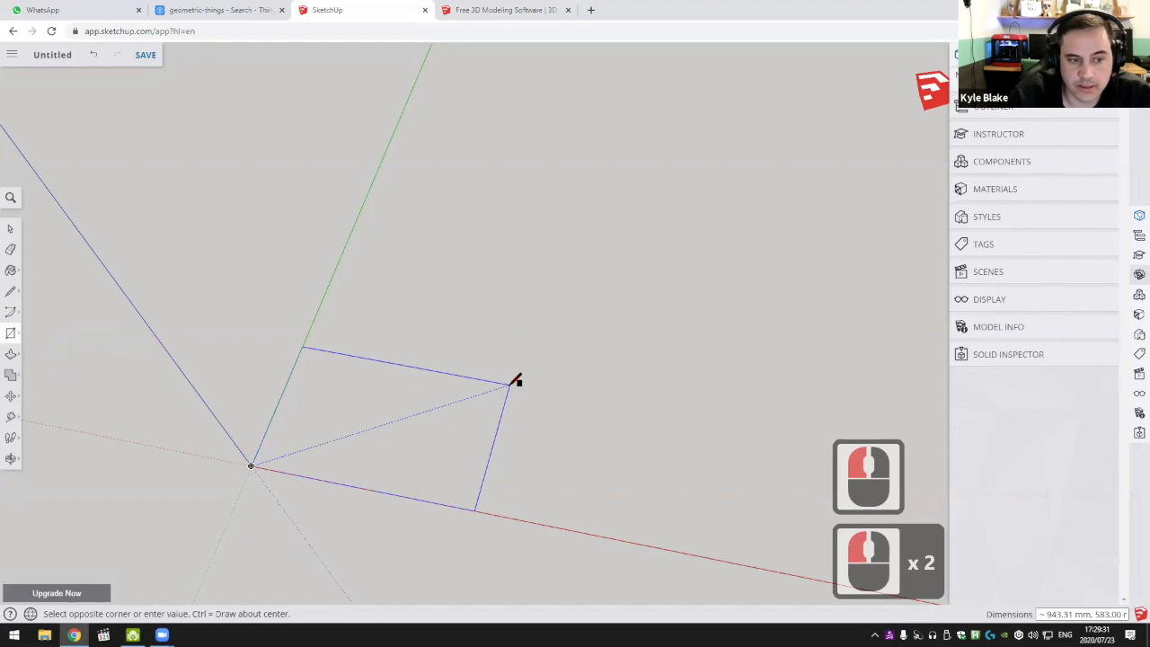
{"action": "scroll", "coordinate": [366, 422], "scroll_direction": "up", "scroll_amount": 14}
{"action": "scroll", "coordinate": [366, 423], "scroll_direction": "up", "scroll_amount": 4, "text": "shift"}
{"action": "middle_click_drag", "start_coordinate": [369, 420], "coordinate": [608, 288], "text": "shift"}
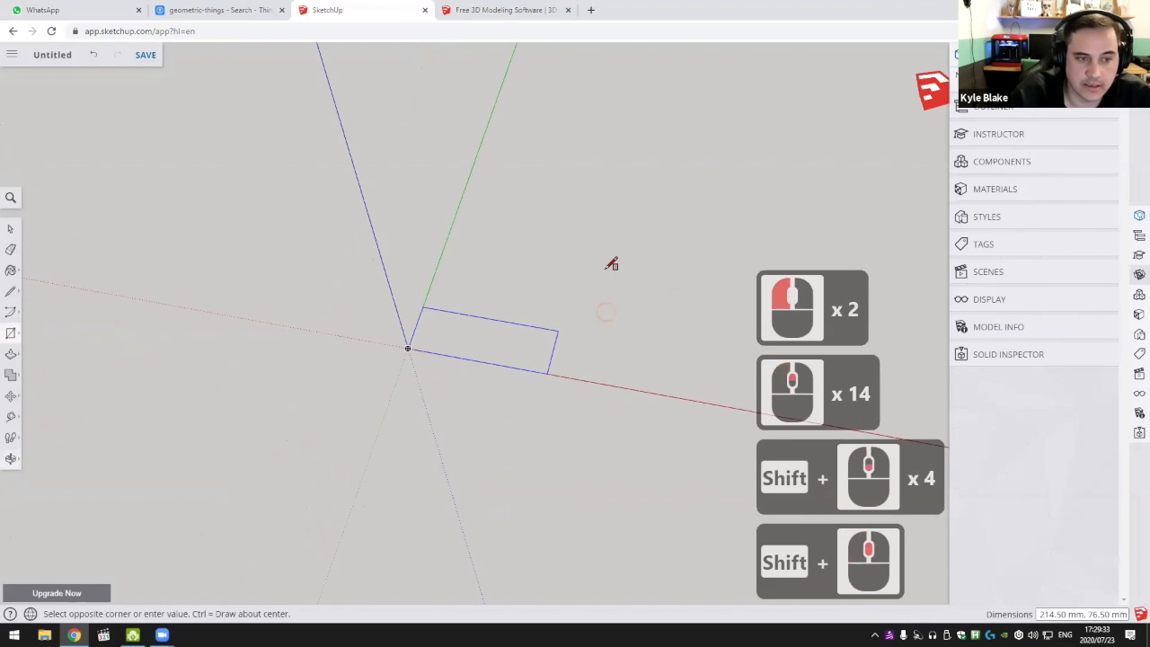
{"action": "scroll", "coordinate": [611, 269], "scroll_direction": "up", "scroll_amount": 7}
{"action": "scroll", "coordinate": [626, 251], "scroll_direction": "up", "scroll_amount": 5}
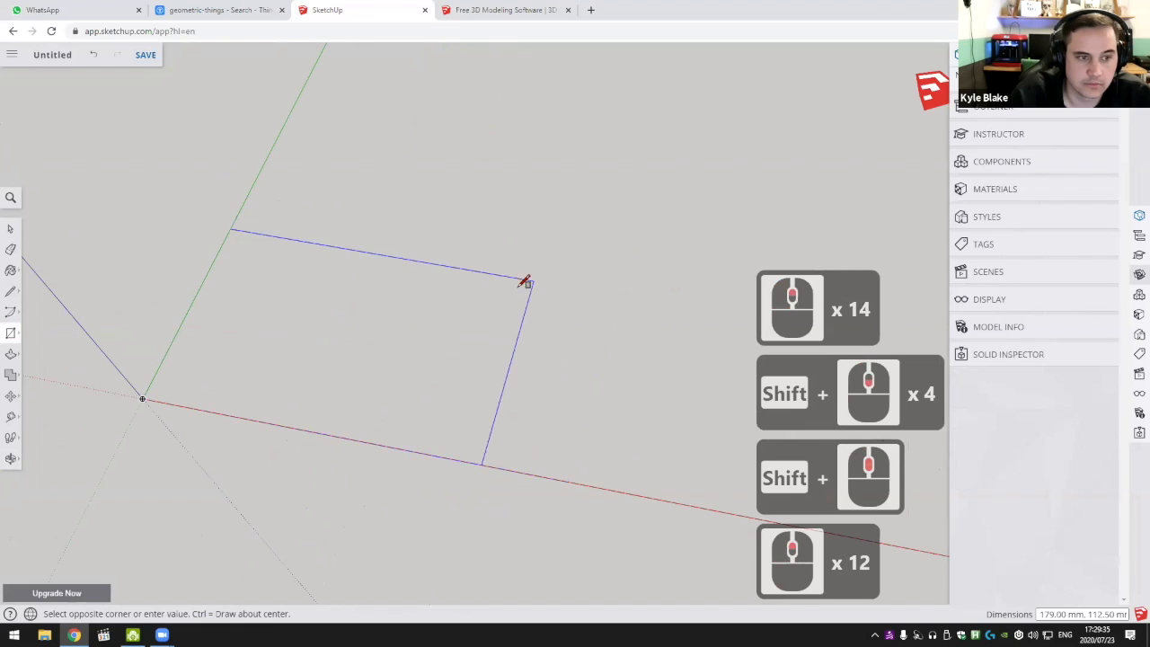
{"action": "scroll", "coordinate": [310, 346], "scroll_direction": "up", "scroll_amount": 5}
{"action": "scroll", "coordinate": [318, 341], "scroll_direction": "up", "scroll_amount": 2, "text": "shift"}
{"action": "middle_click_drag", "start_coordinate": [318, 341], "coordinate": [621, 303], "text": "shift"}
{"action": "scroll", "coordinate": [521, 328], "scroll_direction": "up", "scroll_amount": 4}
{"action": "scroll", "coordinate": [457, 344], "scroll_direction": "down", "scroll_amount": 18}
{"action": "middle_click_drag", "start_coordinate": [458, 344], "coordinate": [460, 344]}
{"action": "middle_click_drag", "start_coordinate": [514, 318], "coordinate": [413, 349], "text": "shift"}
{"action": "scroll", "coordinate": [565, 283], "scroll_direction": "down", "scroll_amount": 5}
{"action": "middle_click_drag", "start_coordinate": [501, 326], "coordinate": [433, 373], "text": "shift"}
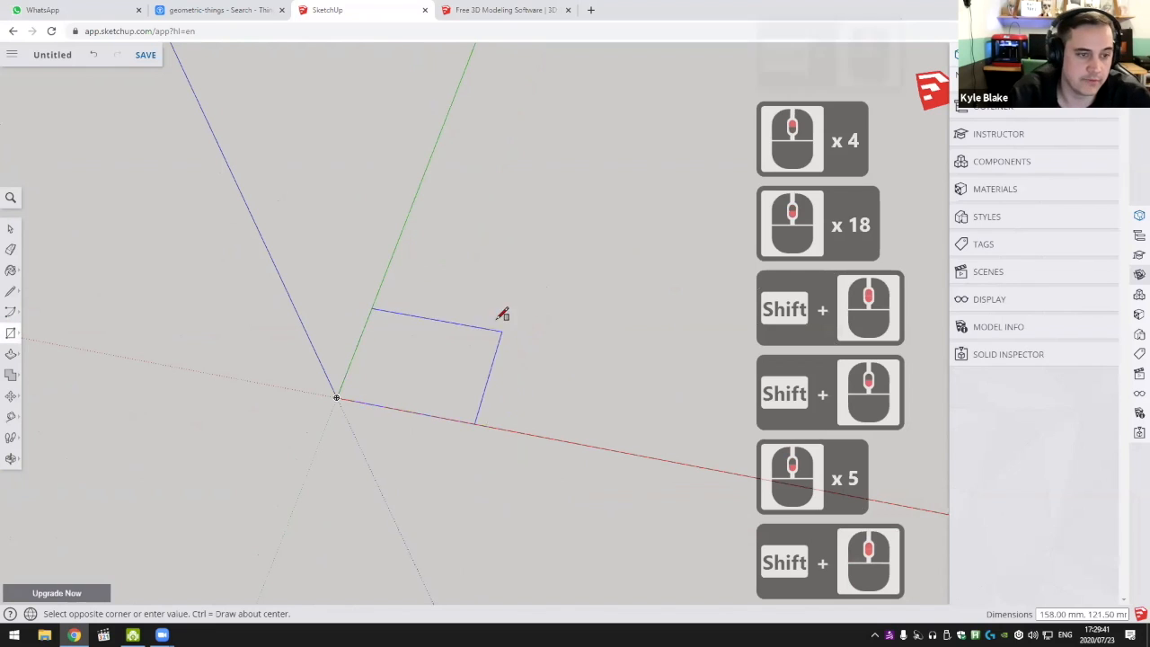
{"action": "type", "text": "140"}
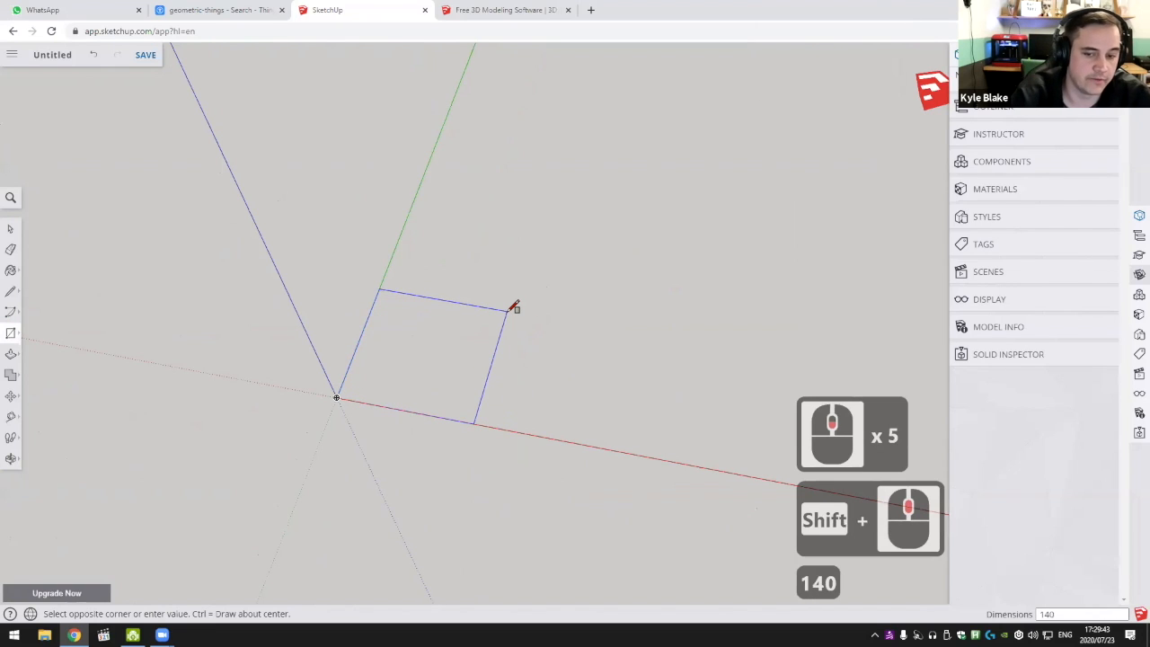
{"action": "type", "text": ",10"}
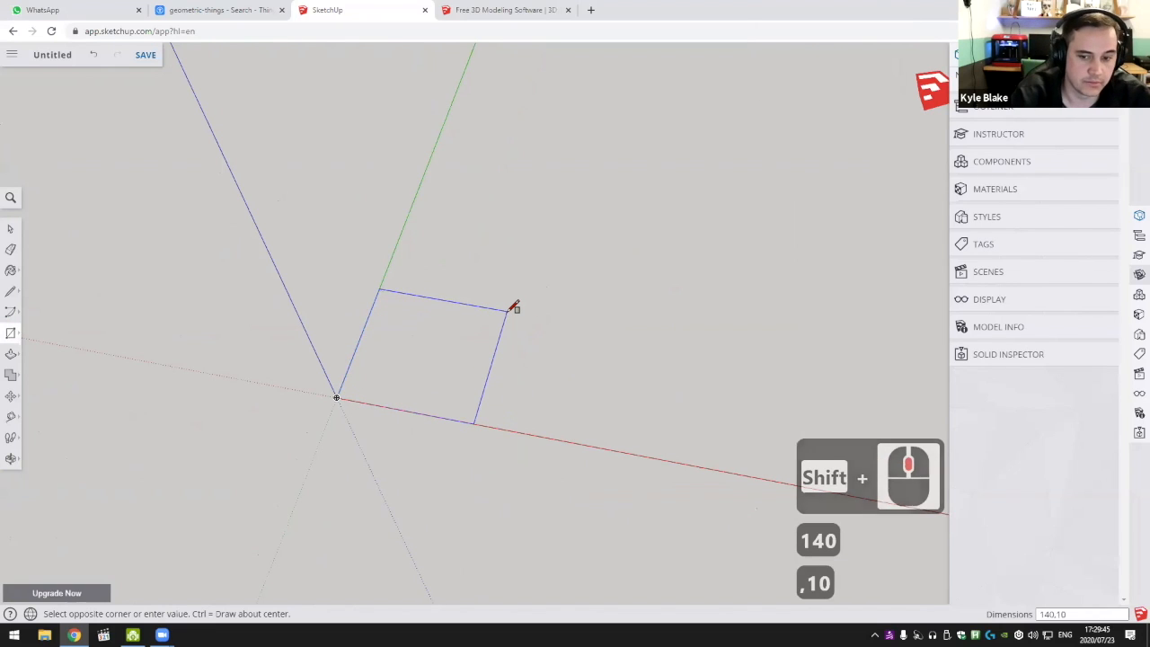
{"action": "key", "text": "BackSpace"}
{"action": "type", "text": "40"}
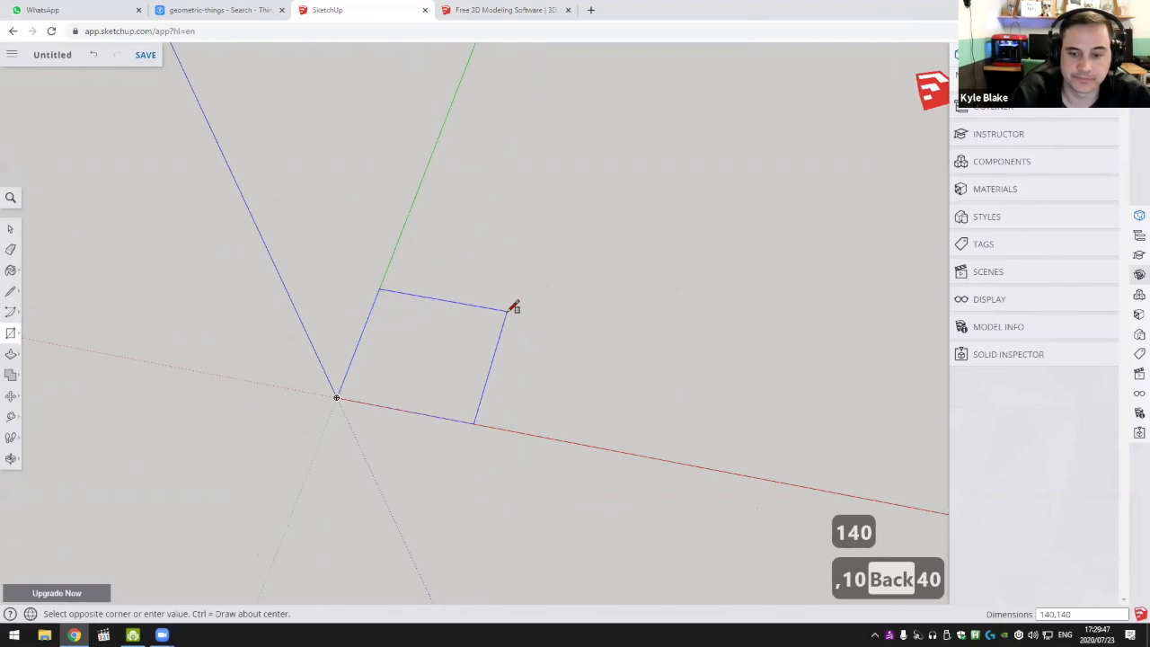
{"action": "key", "text": "Return"}
Push/Pull the square up 140 mm into a cube
{"action": "middle_click_drag", "start_coordinate": [513, 306], "coordinate": [452, 333]}
{"action": "key", "text": "p"}
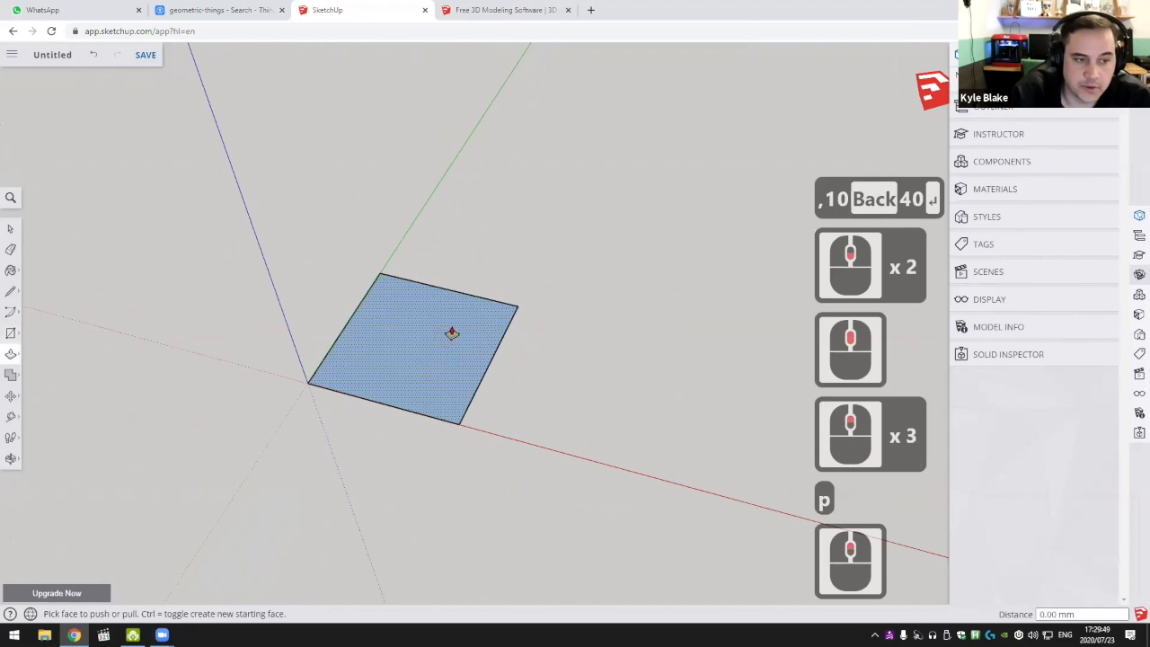
{"action": "left_click", "coordinate": [452, 333]}
{"action": "type", "text": "140"}
{"action": "key", "text": "Return"}
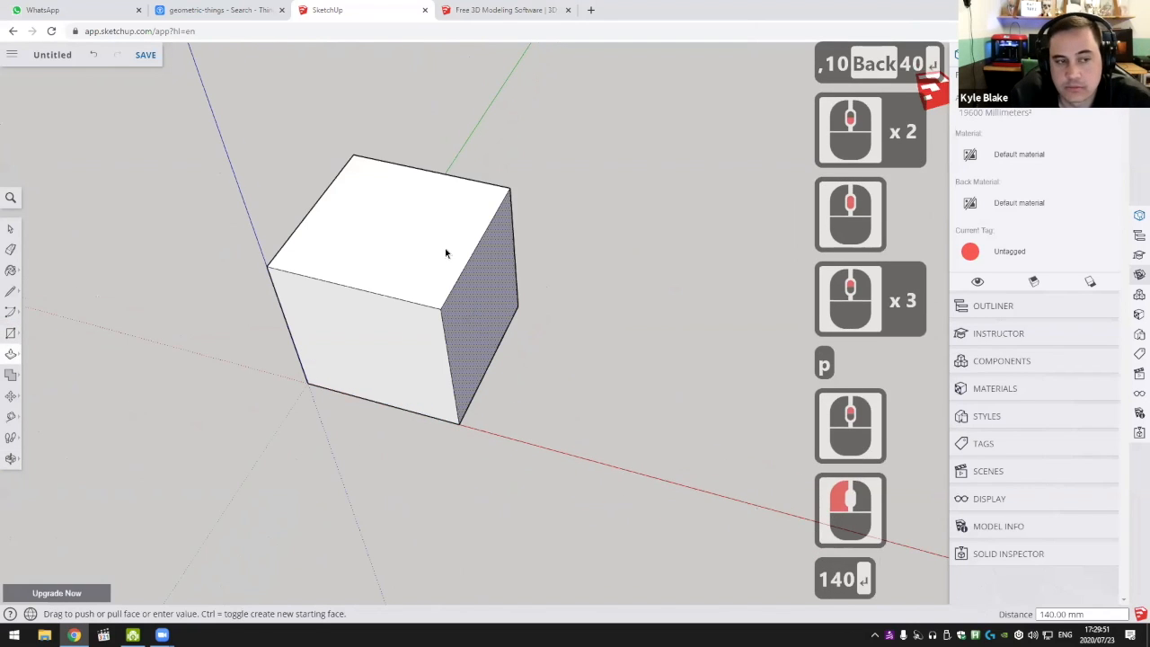
Delete the cube's top face and its four side faces
{"action": "scroll", "coordinate": [445, 248], "scroll_direction": "down", "scroll_amount": 1}
{"action": "middle_click_drag", "start_coordinate": [445, 248], "coordinate": [449, 255]}
{"action": "key", "text": "space"}
{"action": "left_click", "coordinate": [440, 252]}
{"action": "left_click", "coordinate": [477, 292], "text": "ctrl"}
{"action": "left_click", "coordinate": [417, 305], "text": "ctrl"}
{"action": "middle_click_drag", "start_coordinate": [422, 304], "coordinate": [799, 367]}
{"action": "left_click", "coordinate": [414, 450], "text": "ctrl"}
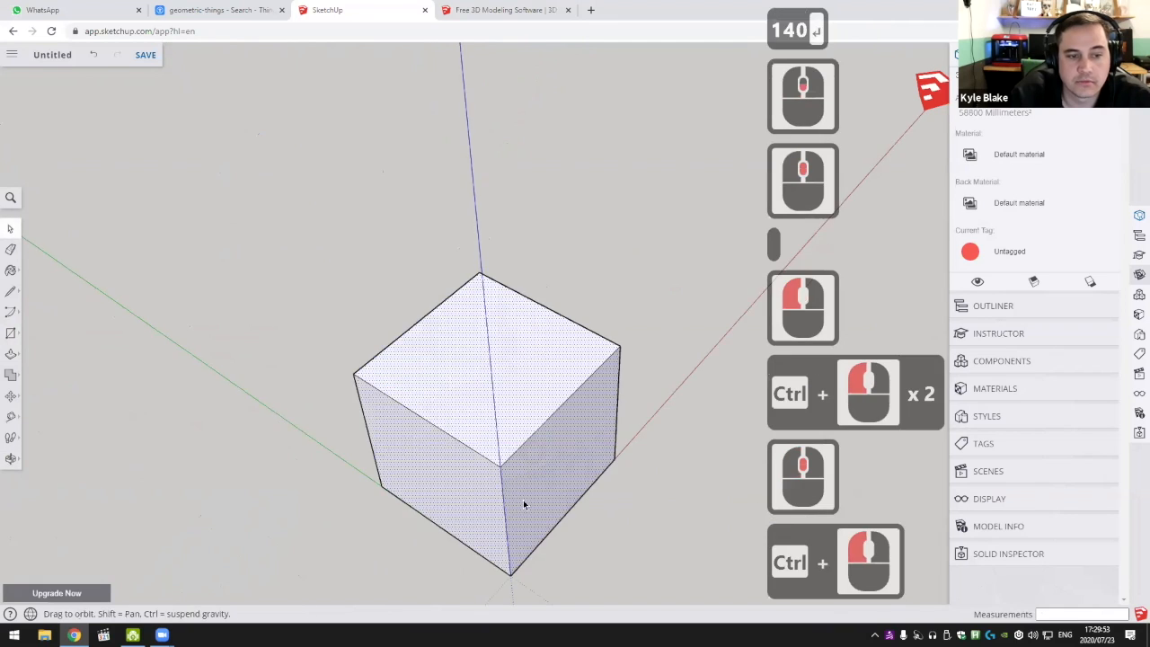
{"action": "middle_click_drag", "start_coordinate": [524, 504], "coordinate": [809, 489]}
{"action": "middle_click_drag", "start_coordinate": [488, 388], "coordinate": [409, 295], "text": "shift"}
{"action": "left_click", "coordinate": [424, 377], "text": "ctrl"}
{"action": "key", "text": "Delete"}
Select the cube's whole edge frame together with its bottom face and make it a component with the default definition name and alignment
{"action": "middle_click_drag", "start_coordinate": [424, 378], "coordinate": [622, 314]}
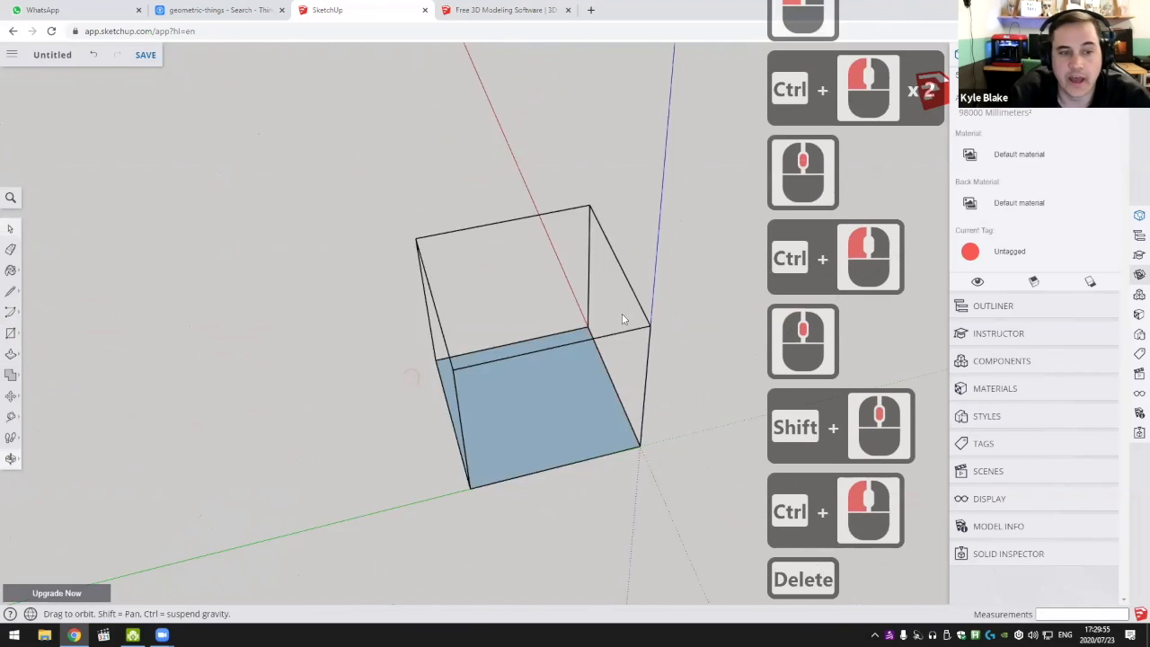
{"action": "middle_click_drag", "start_coordinate": [701, 351], "coordinate": [541, 354]}
{"action": "middle_click_drag", "start_coordinate": [691, 270], "coordinate": [504, 240]}
{"action": "middle_click_drag", "start_coordinate": [593, 342], "coordinate": [499, 440]}
{"action": "scroll", "coordinate": [422, 336], "scroll_direction": "up", "scroll_amount": 2}
{"action": "middle_click_drag", "start_coordinate": [499, 440], "coordinate": [399, 346]}
{"action": "scroll", "coordinate": [452, 346], "scroll_direction": "up", "scroll_amount": 9}
{"action": "scroll", "coordinate": [454, 348], "scroll_direction": "down", "scroll_amount": 3}
{"action": "middle_click_drag", "start_coordinate": [400, 346], "coordinate": [467, 351], "text": "shift"}
{"action": "left_click", "coordinate": [508, 374]}
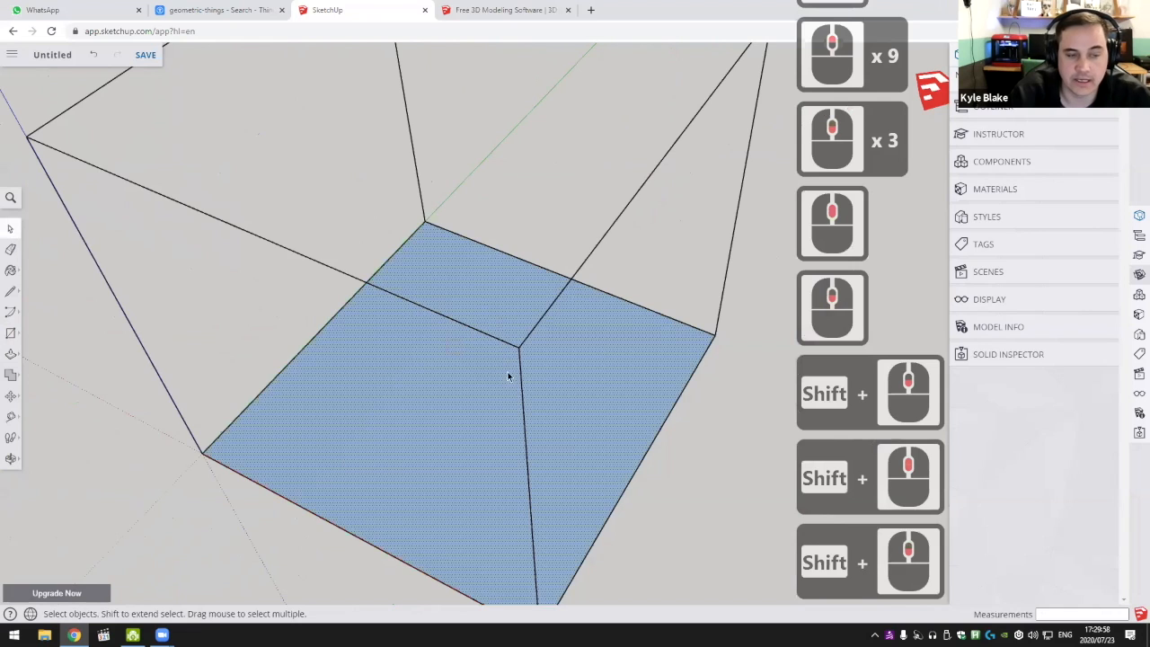
{"action": "triple_click", "coordinate": [509, 376]}
{"action": "scroll", "coordinate": [528, 380], "scroll_direction": "down", "scroll_amount": 11}
{"action": "middle_click_drag", "start_coordinate": [529, 381], "coordinate": [527, 374]}
{"action": "left_click", "coordinate": [527, 372]}
{"action": "triple_click", "coordinate": [527, 371]}
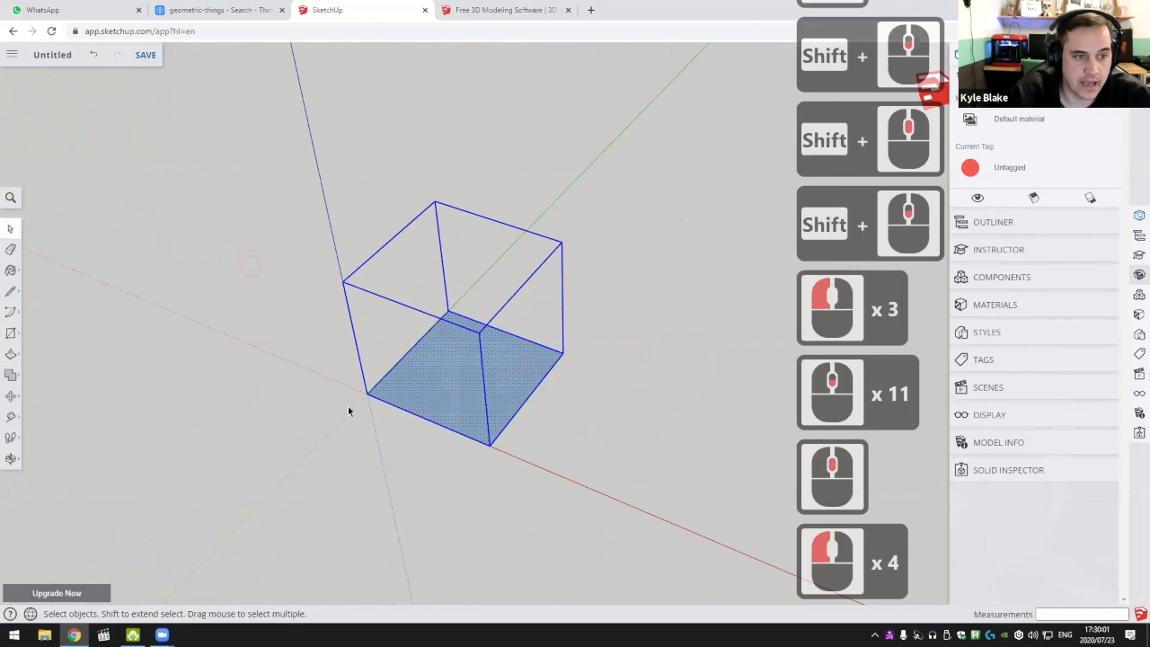
{"action": "key", "text": "g"}
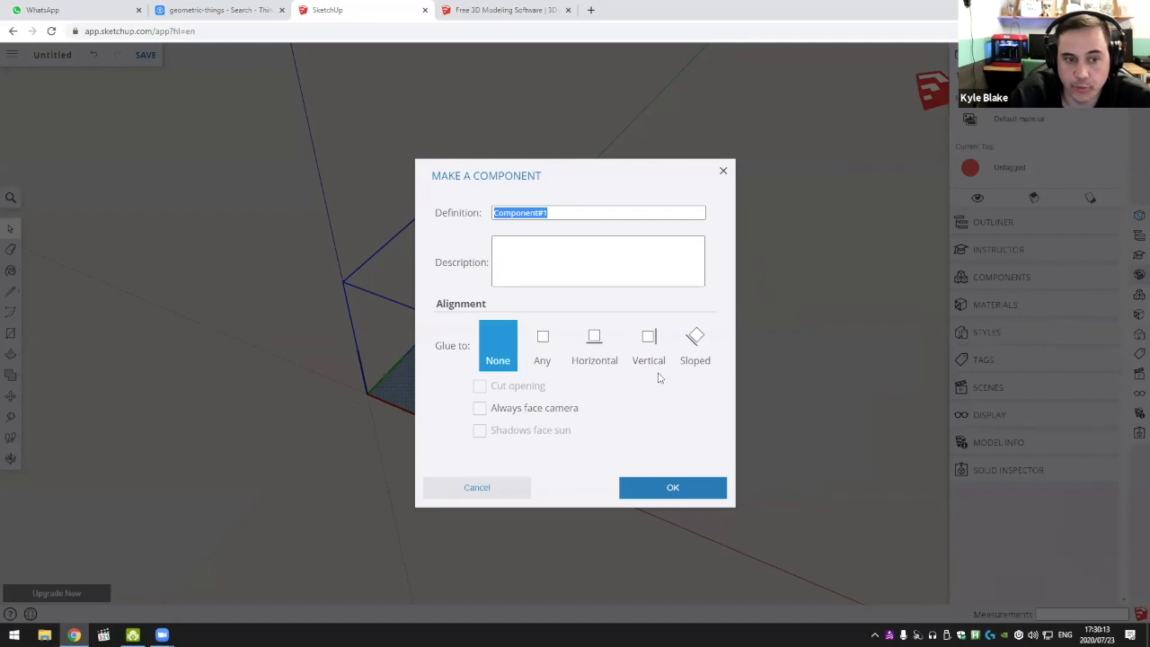
{"action": "left_click", "coordinate": [692, 497]}
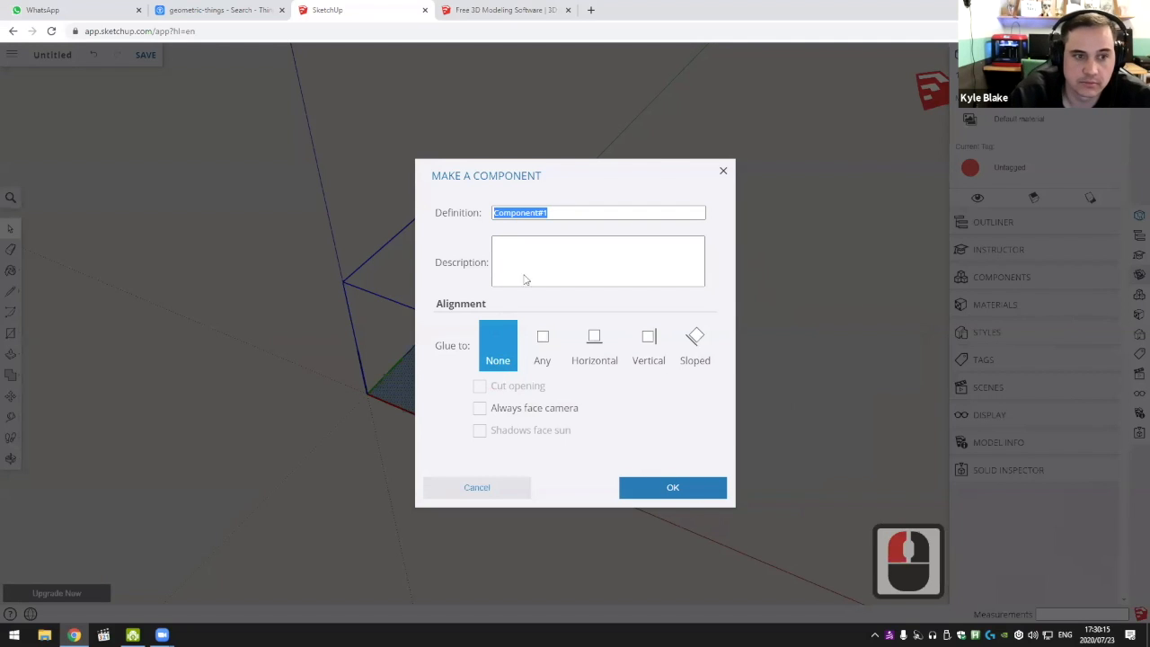
{"action": "double_click", "coordinate": [559, 219]}
{"action": "middle_click", "coordinate": [636, 331]}
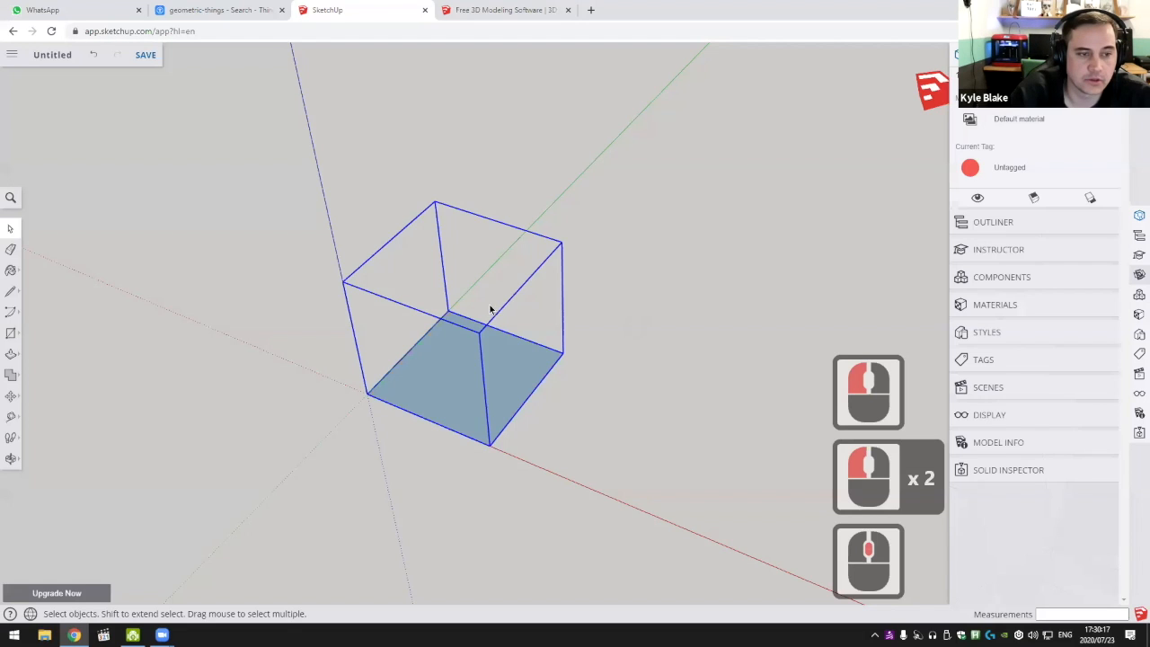
Try the Eraser on the cube frame component, then undo the erasures
{"action": "scroll", "coordinate": [492, 311], "scroll_direction": "up", "scroll_amount": 1}
{"action": "middle_click", "coordinate": [592, 417]}
{"action": "scroll", "coordinate": [590, 386], "scroll_direction": "up", "scroll_amount": 4, "text": "shift"}
{"action": "middle_click_drag", "start_coordinate": [589, 381], "coordinate": [585, 350]}
{"action": "left_click", "coordinate": [603, 354]}
{"action": "double_click", "coordinate": [547, 346]}
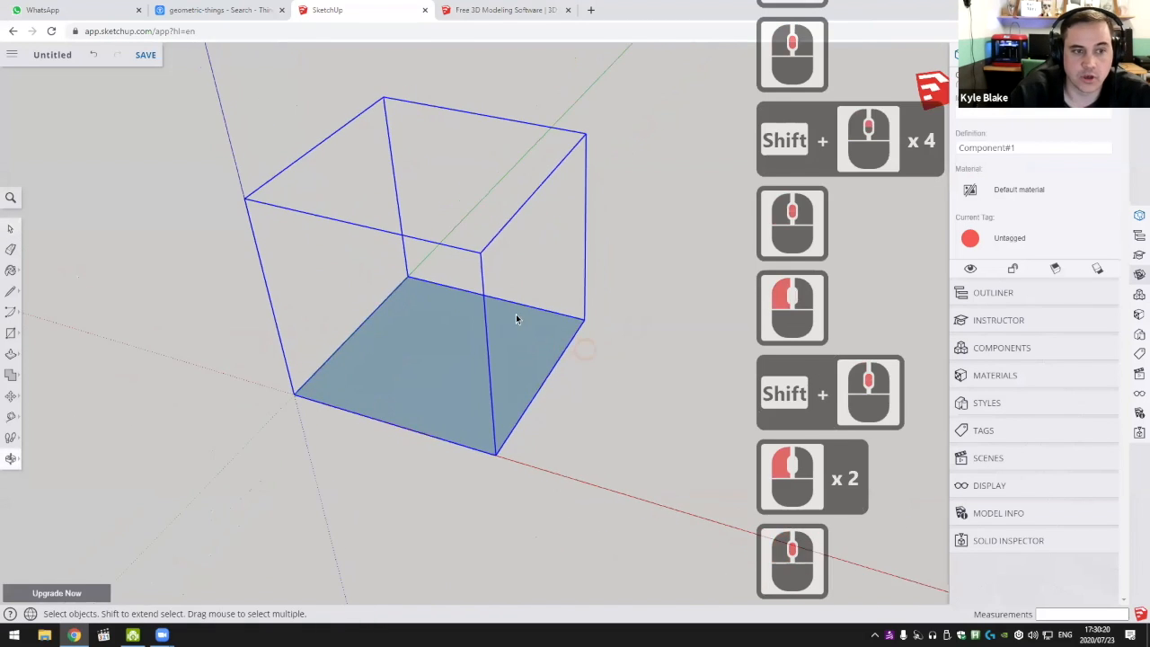
{"action": "double_click", "coordinate": [523, 243]}
{"action": "key", "text": "e"}
{"action": "double_click", "coordinate": [555, 178]}
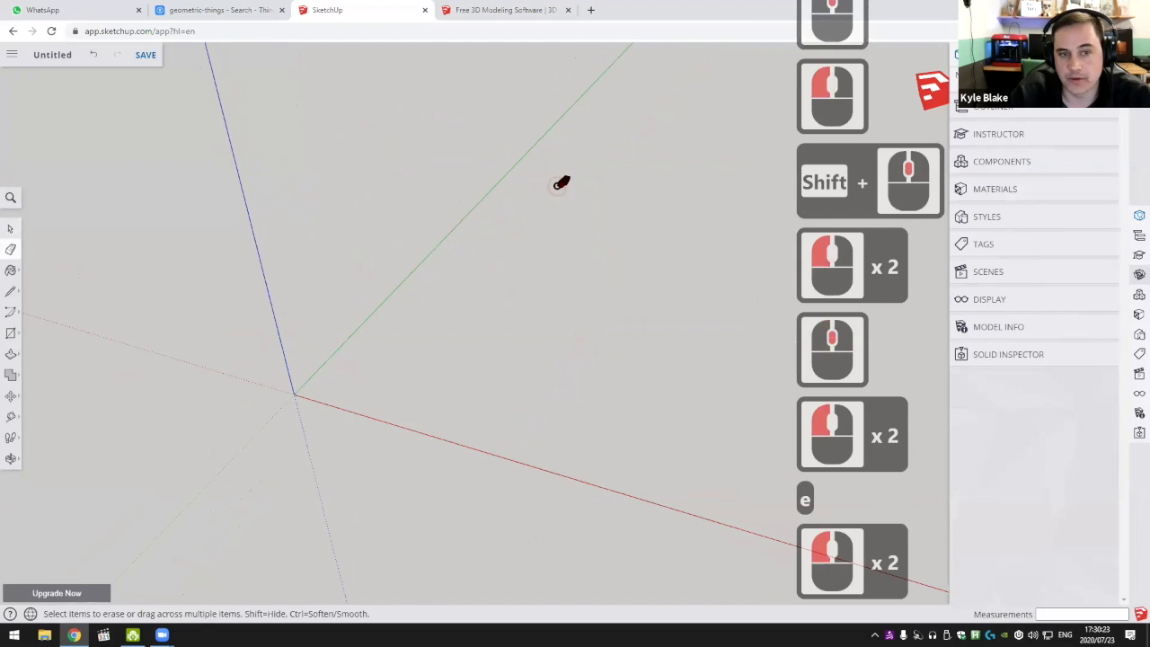
{"action": "key", "text": "ctrl+z"}
{"action": "double_click", "coordinate": [562, 356]}
{"action": "left_click", "coordinate": [559, 357]}
{"action": "key", "text": "ctrl+z"}
Draw a rectangle of about 65.5 × 40.5 mm on the bottom face inside the cube frame
{"action": "scroll", "coordinate": [566, 339], "scroll_direction": "down", "scroll_amount": 1}
{"action": "middle_click_drag", "start_coordinate": [419, 356], "coordinate": [494, 283]}
{"action": "key", "text": "space"}
{"action": "scroll", "coordinate": [448, 336], "scroll_direction": "up", "scroll_amount": 1}
{"action": "scroll", "coordinate": [494, 283], "scroll_direction": "up", "scroll_amount": 4}
{"action": "scroll", "coordinate": [419, 327], "scroll_direction": "up", "scroll_amount": 1}
{"action": "left_click", "coordinate": [12, 334]}
{"action": "middle_click_drag", "start_coordinate": [398, 265], "coordinate": [428, 288]}
{"action": "scroll", "coordinate": [415, 314], "scroll_direction": "up", "scroll_amount": 6}
{"action": "scroll", "coordinate": [410, 310], "scroll_direction": "up", "scroll_amount": 3}
{"action": "mouse_move", "coordinate": [361, 315]}
{"action": "middle_mouse_down"}
{"action": "mouse_move", "coordinate": [368, 341]}
{"action": "mouse_move", "coordinate": [364, 312]}
{"action": "middle_mouse_up"}
{"action": "scroll", "coordinate": [364, 311], "scroll_direction": "down", "scroll_amount": 6}
{"action": "middle_click_drag", "start_coordinate": [364, 310], "coordinate": [258, 240], "text": "shift"}
{"action": "left_click", "coordinate": [258, 240]}
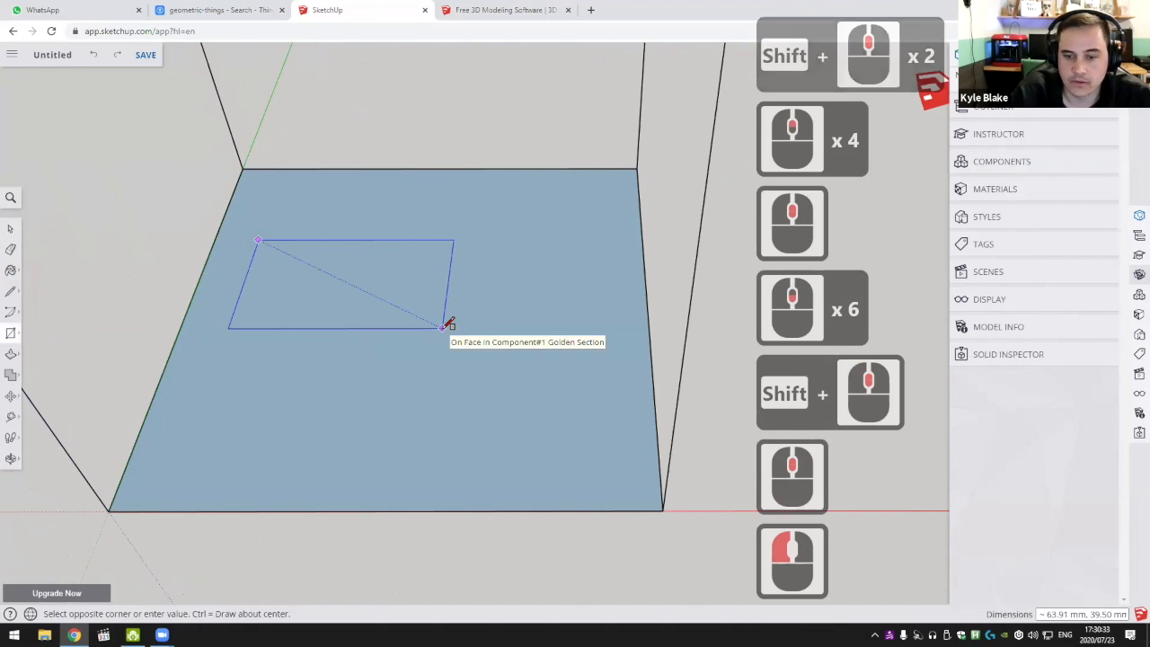
{"action": "type", "text": "6"}
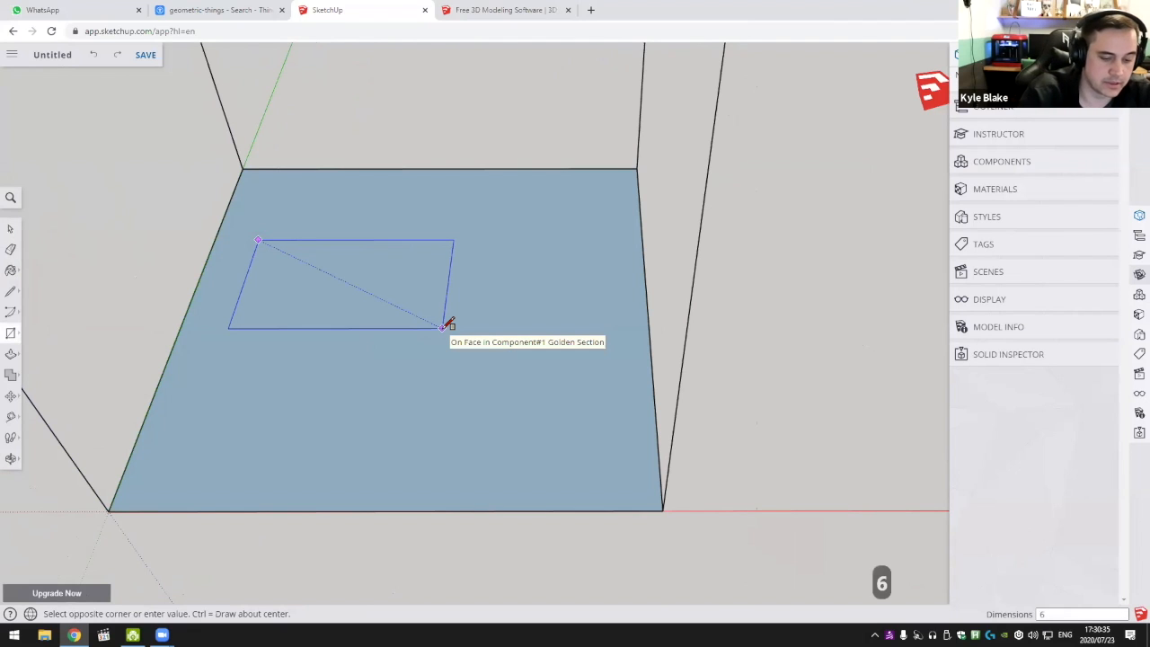
{"action": "key", "text": "Escape"}
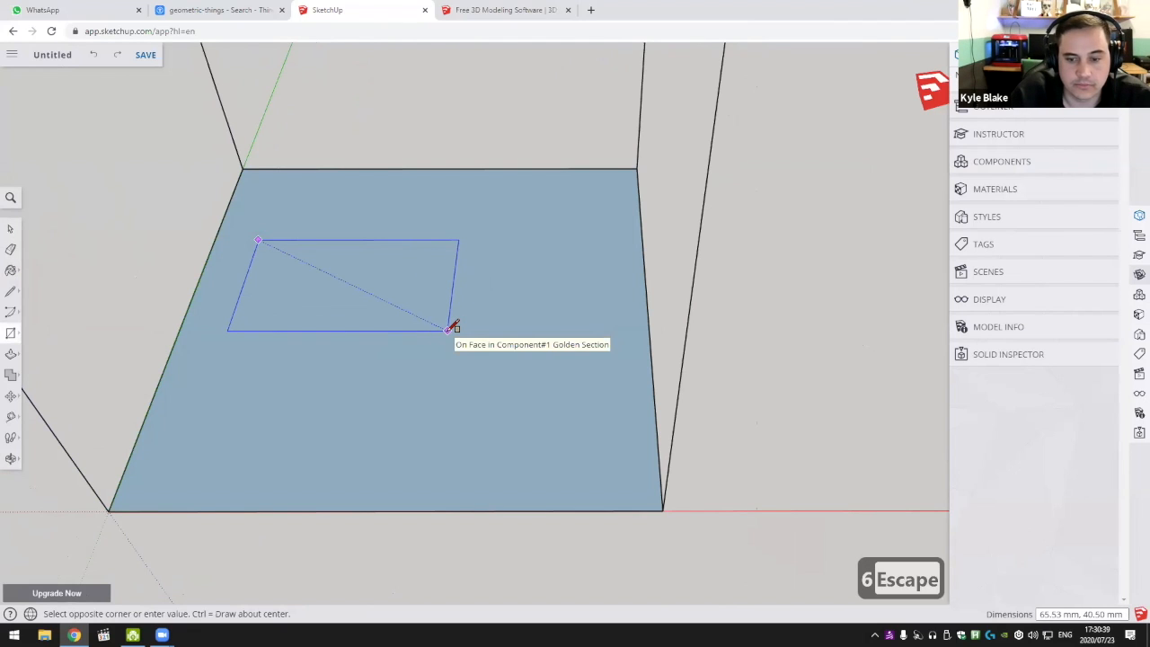
{"action": "left_click", "coordinate": [448, 331]}
{"action": "middle_click_drag", "start_coordinate": [367, 289], "coordinate": [478, 279], "text": "shift"}
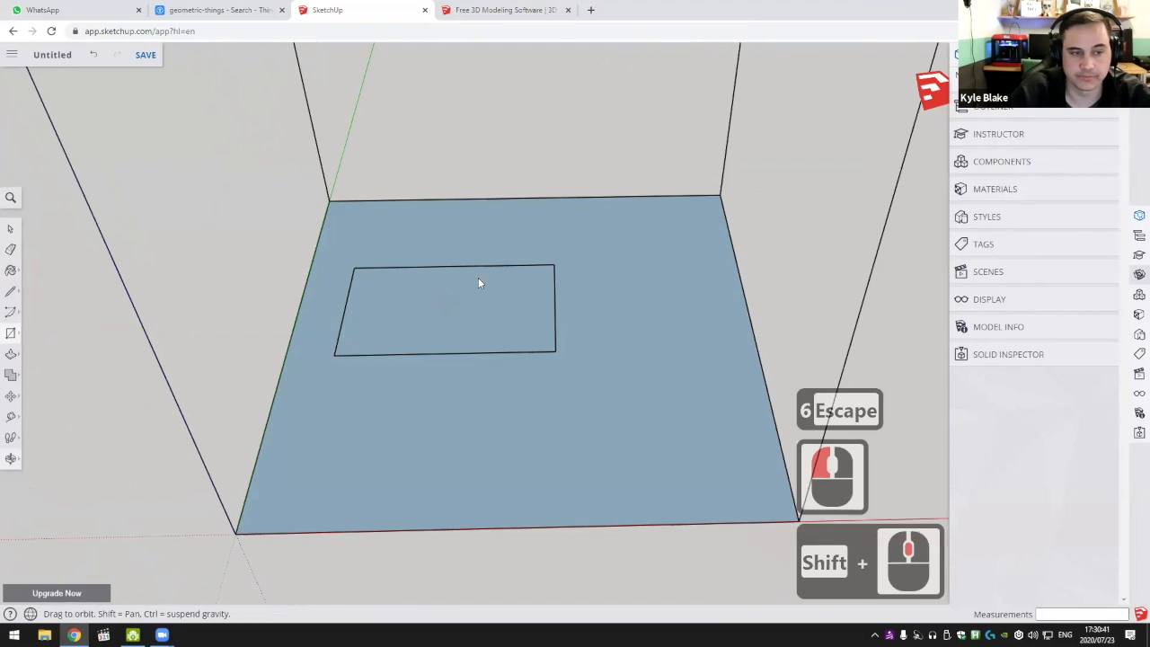
{"action": "scroll", "coordinate": [453, 285], "scroll_direction": "up", "scroll_amount": 1}
{"action": "key", "text": "p"}
{"action": "left_click", "coordinate": [452, 321]}
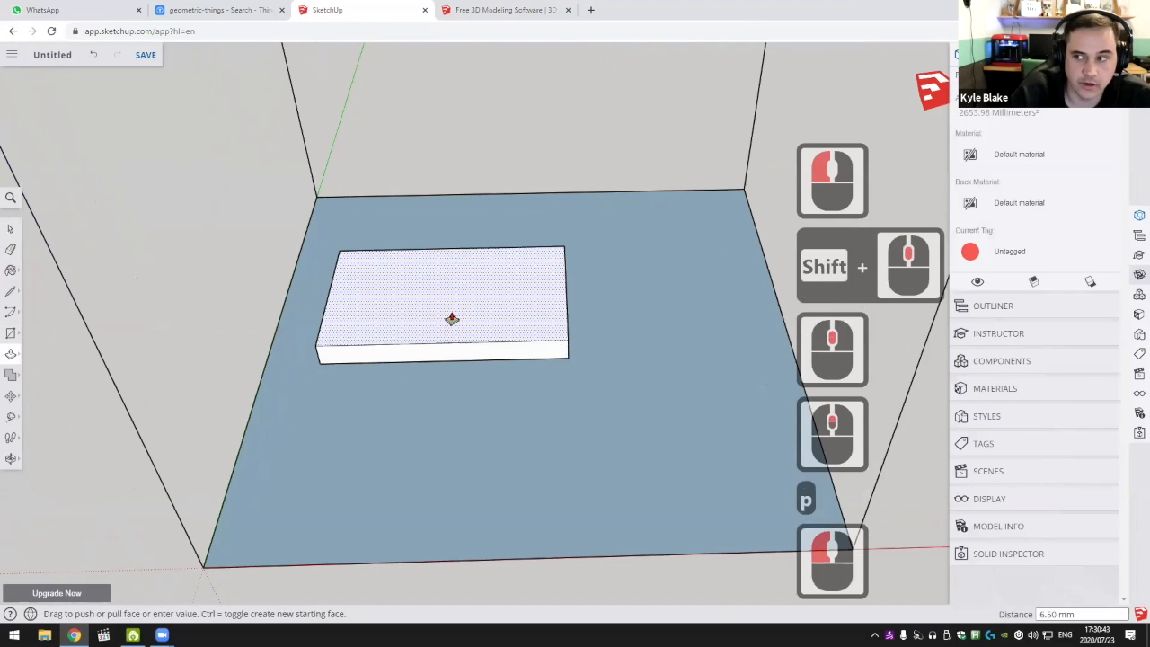
{"action": "key", "text": "Escape"}
{"action": "left_click", "coordinate": [655, 273]}
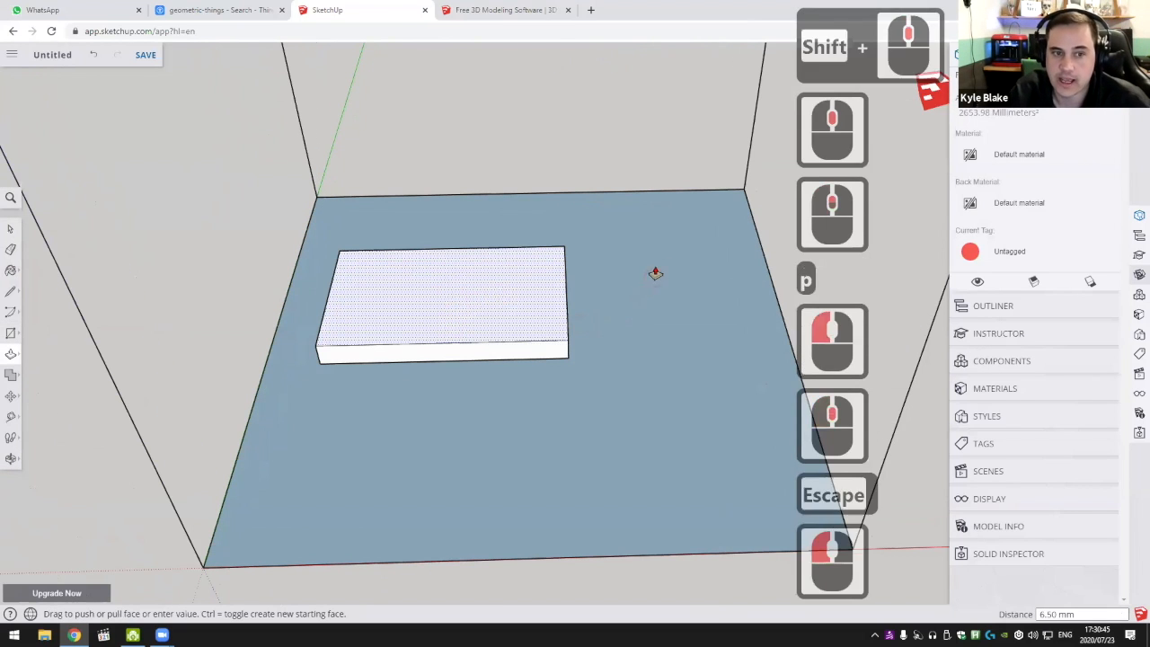
{"action": "scroll", "coordinate": [624, 287], "scroll_direction": "down", "scroll_amount": 5}
{"action": "middle_click", "coordinate": [602, 298]}
{"action": "scroll", "coordinate": [593, 301], "scroll_direction": "down", "scroll_amount": 5}
{"action": "key", "text": "Escape"}
{"action": "scroll", "coordinate": [570, 314], "scroll_direction": "down", "scroll_amount": 1}
{"action": "middle_click", "coordinate": [591, 314]}
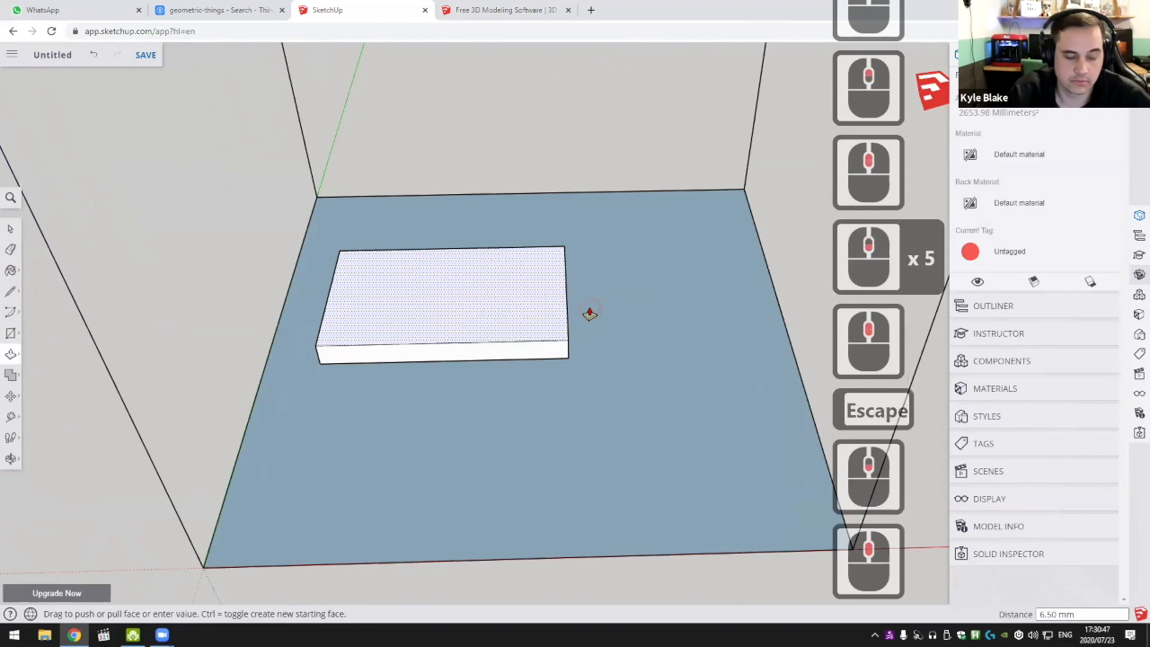
{"action": "key", "text": "Escape"}
Open the cube frame component for editing, delete its bottom face and leave the component's editing mode
{"action": "middle_click_drag", "start_coordinate": [550, 322], "coordinate": [620, 325]}
{"action": "scroll", "coordinate": [629, 315], "scroll_direction": "up", "scroll_amount": 1}
{"action": "left_click", "coordinate": [653, 279]}
{"action": "right_click", "coordinate": [654, 279]}
{"action": "key", "text": "Escape"}
{"action": "double_click", "coordinate": [651, 272]}
{"action": "right_click", "coordinate": [652, 278]}
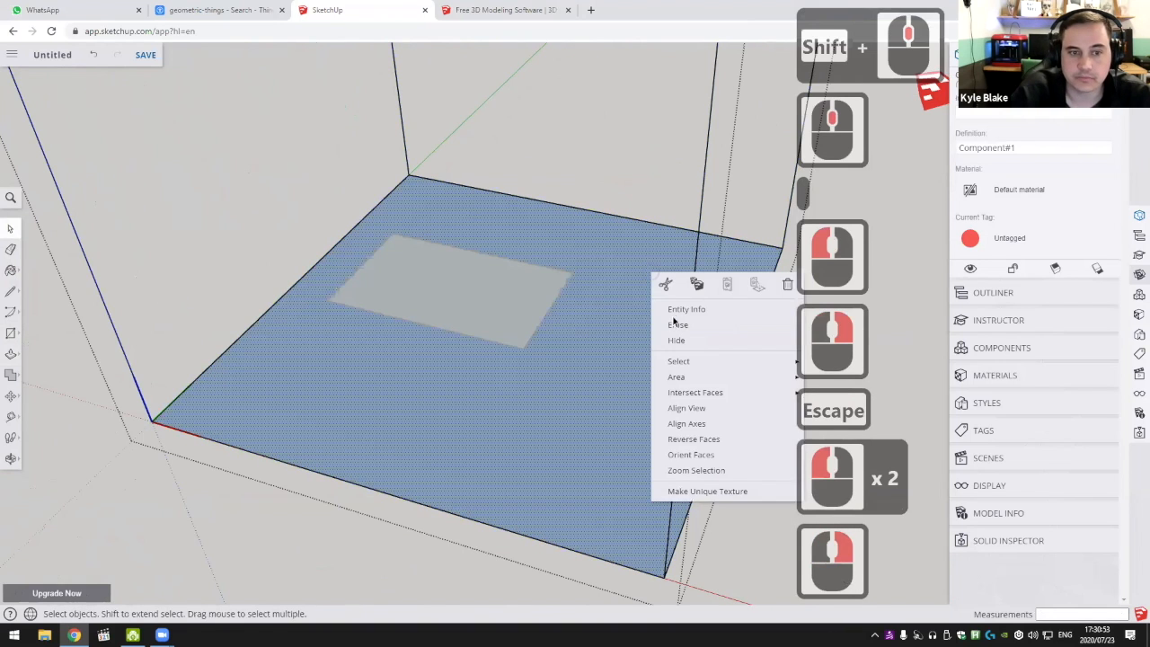
{"action": "key", "text": "Escape"}
{"action": "key", "text": "Delete"}
{"action": "left_click", "coordinate": [435, 316]}
{"action": "key", "text": "Escape"}
{"action": "key", "text": "Escape"}
Push/Pull the rectangle inside the cube frame up 5 mm into a flat plate
{"action": "scroll", "coordinate": [436, 316], "scroll_direction": "down", "scroll_amount": 4}
{"action": "middle_click_drag", "start_coordinate": [436, 317], "coordinate": [408, 317]}
{"action": "scroll", "coordinate": [406, 316], "scroll_direction": "up", "scroll_amount": 4}
{"action": "left_click", "coordinate": [357, 312]}
{"action": "key", "text": "p"}
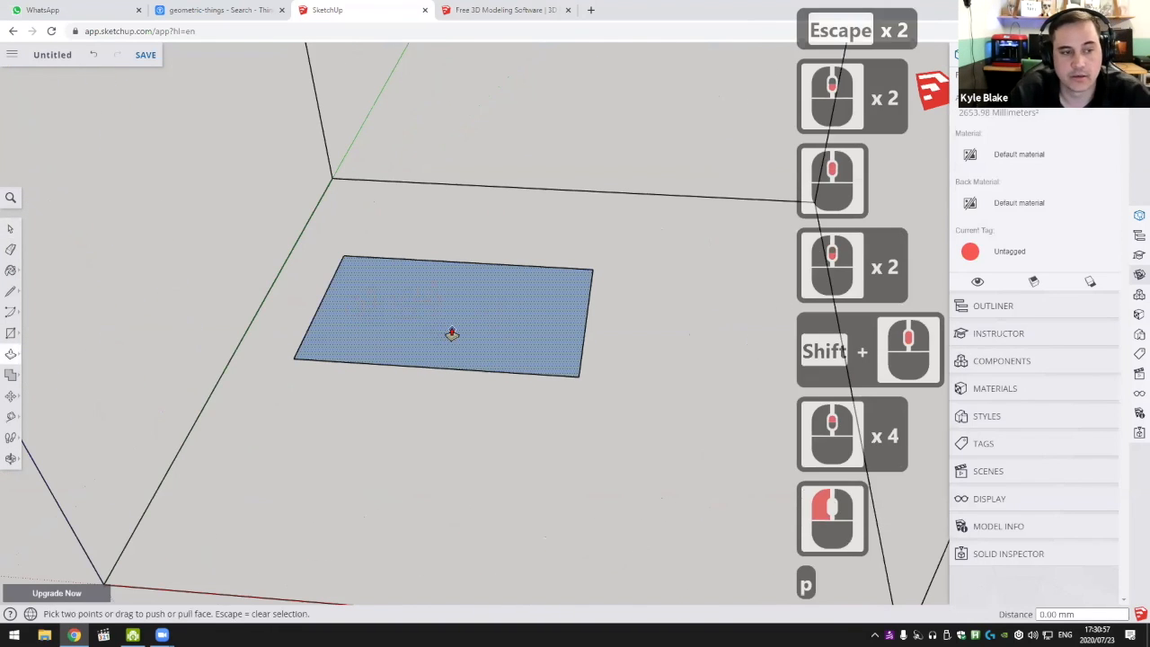
{"action": "left_click", "coordinate": [451, 329]}
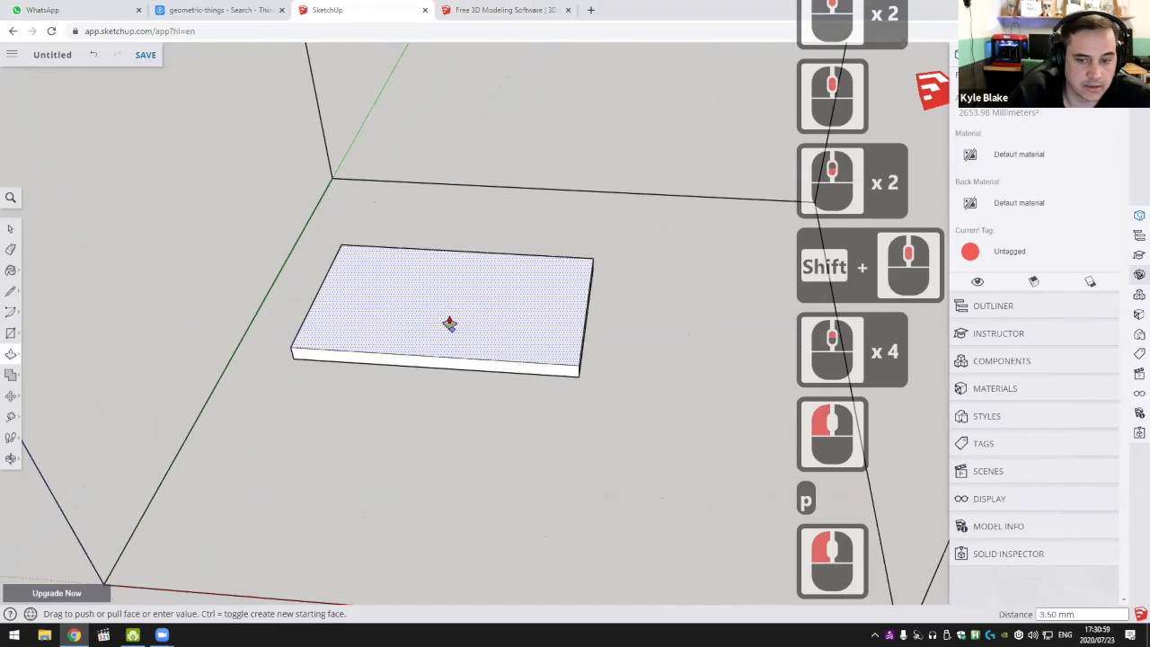
{"action": "type", "text": "5"}
{"action": "key", "text": "Return"}
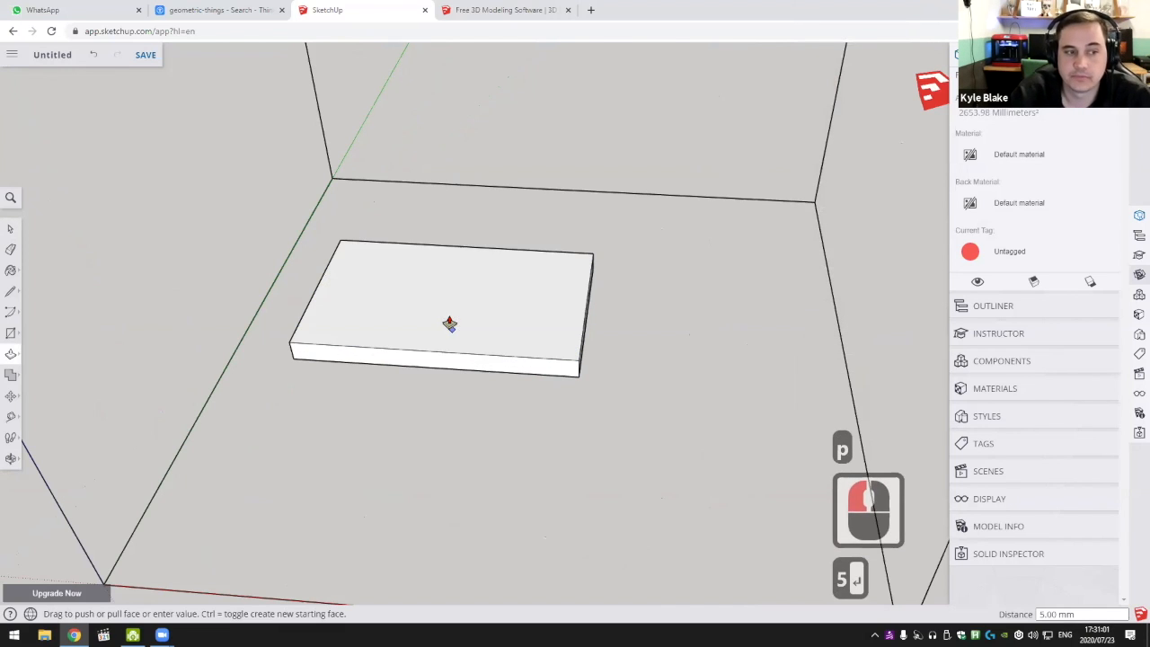
{"action": "middle_click_drag", "start_coordinate": [82, 347], "coordinate": [509, 344]}
{"action": "scroll", "coordinate": [518, 262], "scroll_direction": "up", "scroll_amount": 5}
{"action": "scroll", "coordinate": [518, 261], "scroll_direction": "down", "scroll_amount": 2}
{"action": "scroll", "coordinate": [511, 266], "scroll_direction": "down", "scroll_amount": 4}
{"action": "middle_click_drag", "start_coordinate": [518, 262], "coordinate": [8, 297]}
{"action": "key", "text": "space"}
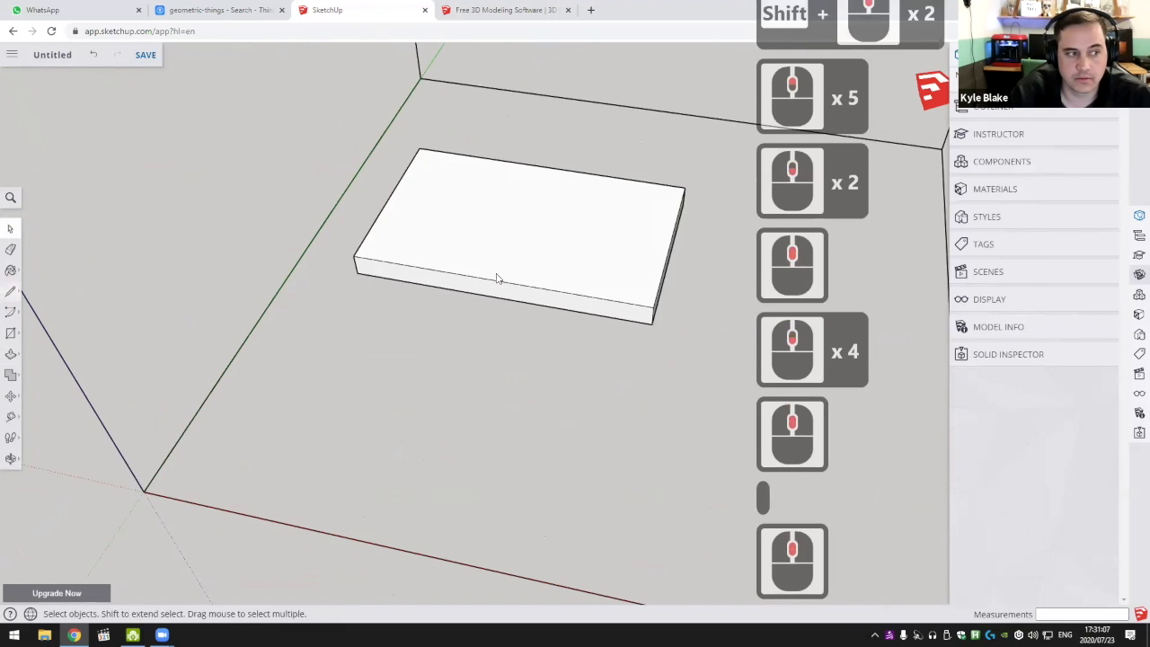
{"action": "middle_click_drag", "start_coordinate": [497, 278], "coordinate": [539, 282]}
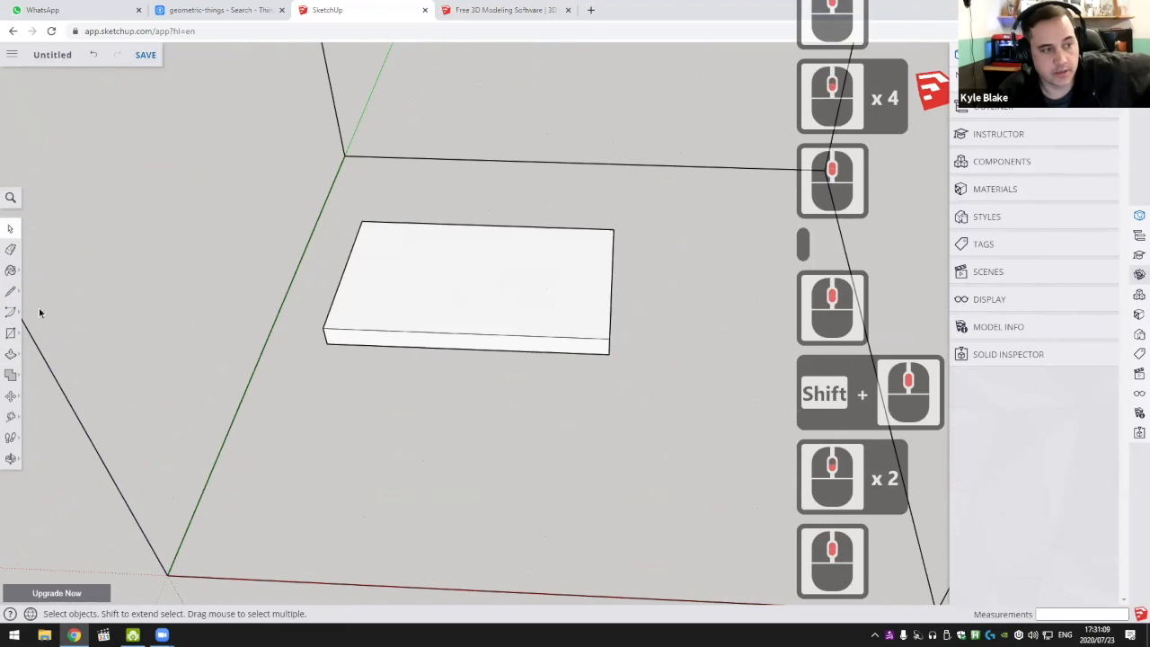
{"action": "left_click", "coordinate": [10, 333]}
{"action": "left_click", "coordinate": [10, 334]}
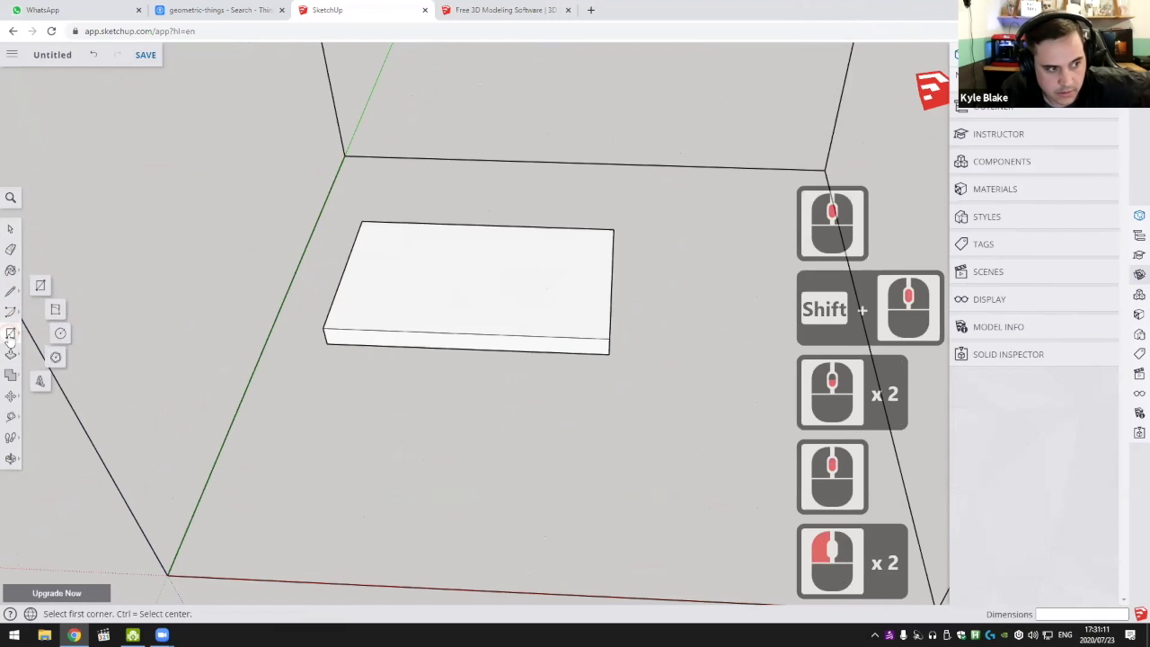
{"action": "left_click", "coordinate": [39, 385]}
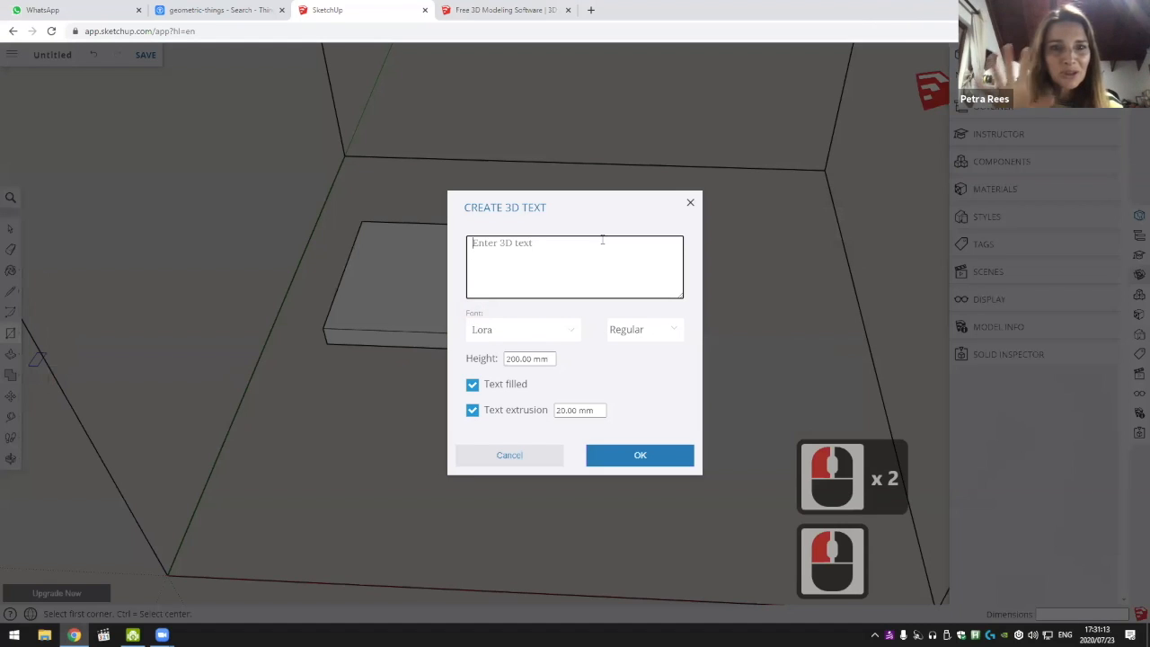
{"action": "key", "text": "Escape"}
{"action": "key", "text": "Escape"}
Examine the flat plate inside the cube frame up close and from farther away
{"action": "middle_click_drag", "start_coordinate": [415, 275], "coordinate": [270, 337]}
{"action": "scroll", "coordinate": [461, 234], "scroll_direction": "down", "scroll_amount": 7}
{"action": "scroll", "coordinate": [359, 332], "scroll_direction": "down", "scroll_amount": 3, "text": "shift"}
{"action": "middle_click_drag", "start_coordinate": [359, 332], "coordinate": [424, 305], "text": "shift"}
{"action": "scroll", "coordinate": [449, 341], "scroll_direction": "up", "scroll_amount": 5}
{"action": "middle_click_drag", "start_coordinate": [401, 370], "coordinate": [435, 301], "text": "shift"}
{"action": "scroll", "coordinate": [435, 299], "scroll_direction": "up", "scroll_amount": 4}
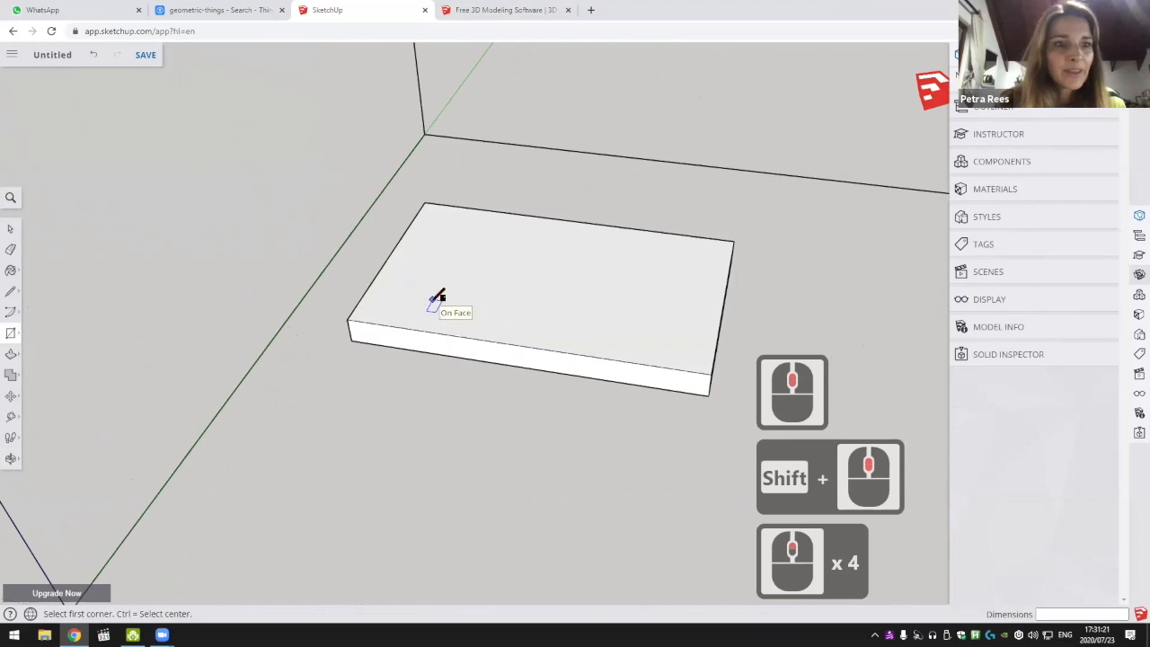
{"action": "scroll", "coordinate": [428, 265], "scroll_direction": "down", "scroll_amount": 6}
{"action": "scroll", "coordinate": [461, 254], "scroll_direction": "down", "scroll_amount": 6}
{"action": "middle_click_drag", "start_coordinate": [478, 257], "coordinate": [473, 257]}
{"action": "middle_click_drag", "start_coordinate": [474, 257], "coordinate": [481, 256]}
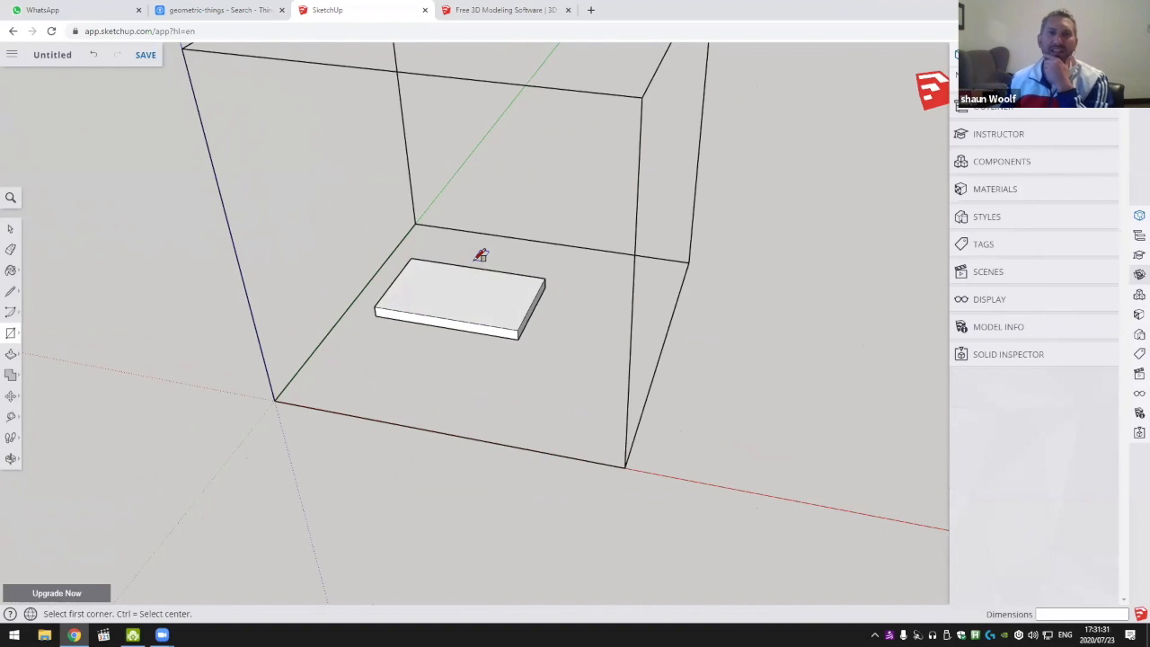
Delete the flat plate and the cube frame component from the model
{"action": "middle_click_drag", "start_coordinate": [428, 309], "coordinate": [431, 330]}
{"action": "key", "text": "space"}
{"action": "left_click", "coordinate": [456, 286]}
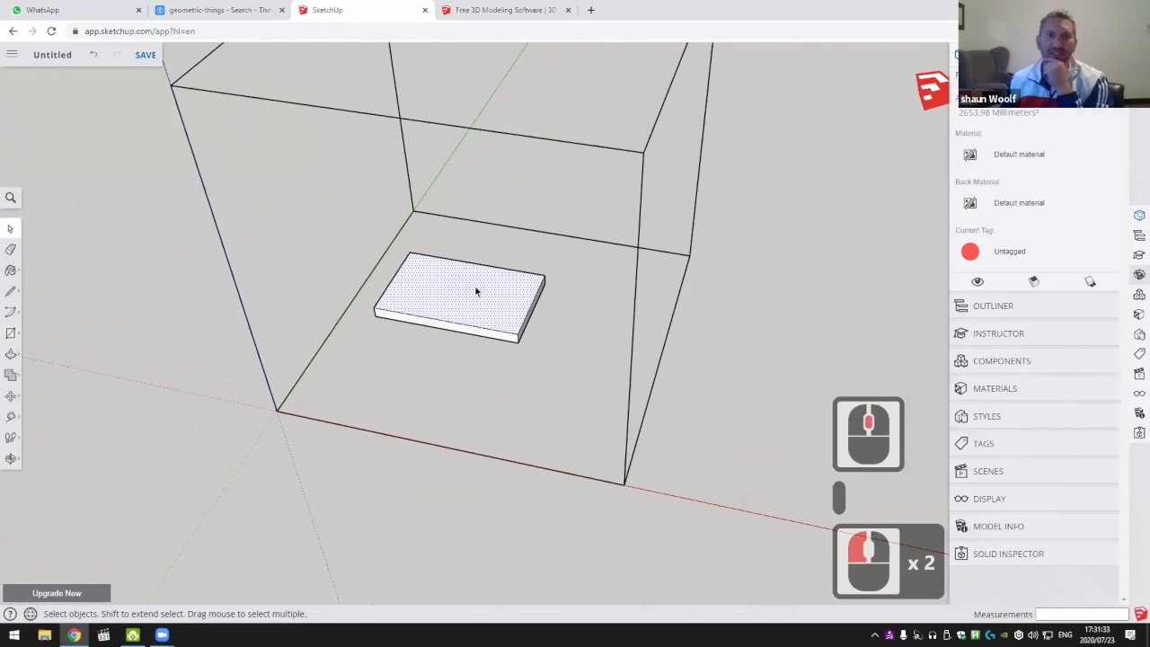
{"action": "triple_click", "coordinate": [474, 287]}
{"action": "key", "text": "Delete"}
{"action": "left_click", "coordinate": [678, 297]}
{"action": "key", "text": "Delete"}
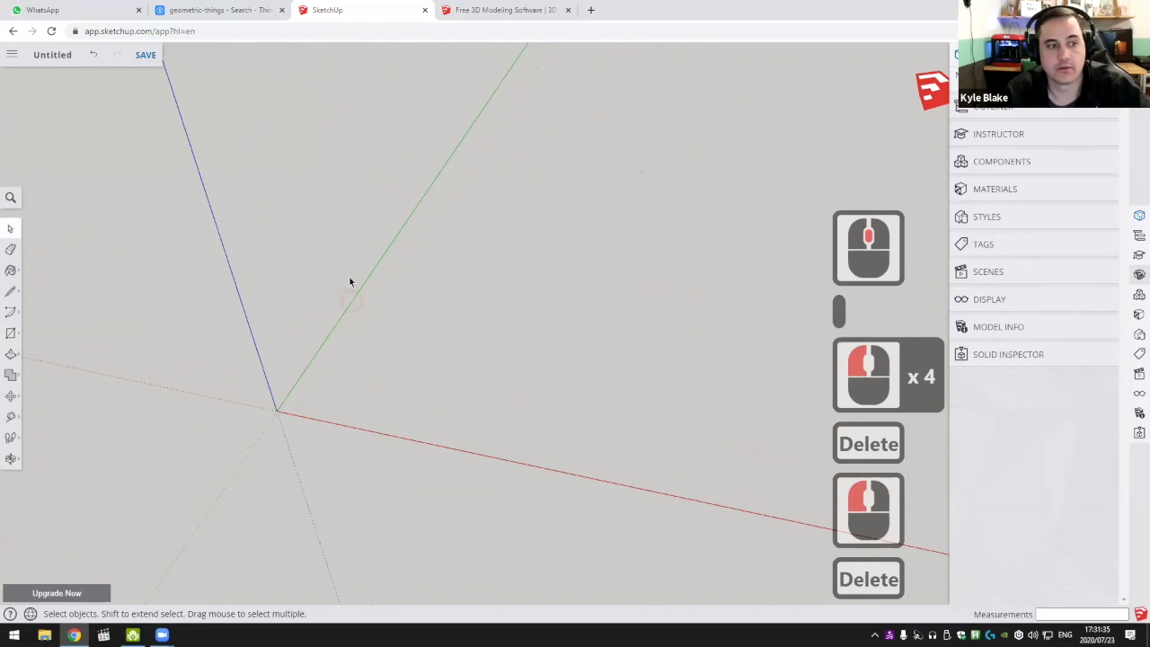
{"action": "left_click", "coordinate": [11, 334]}
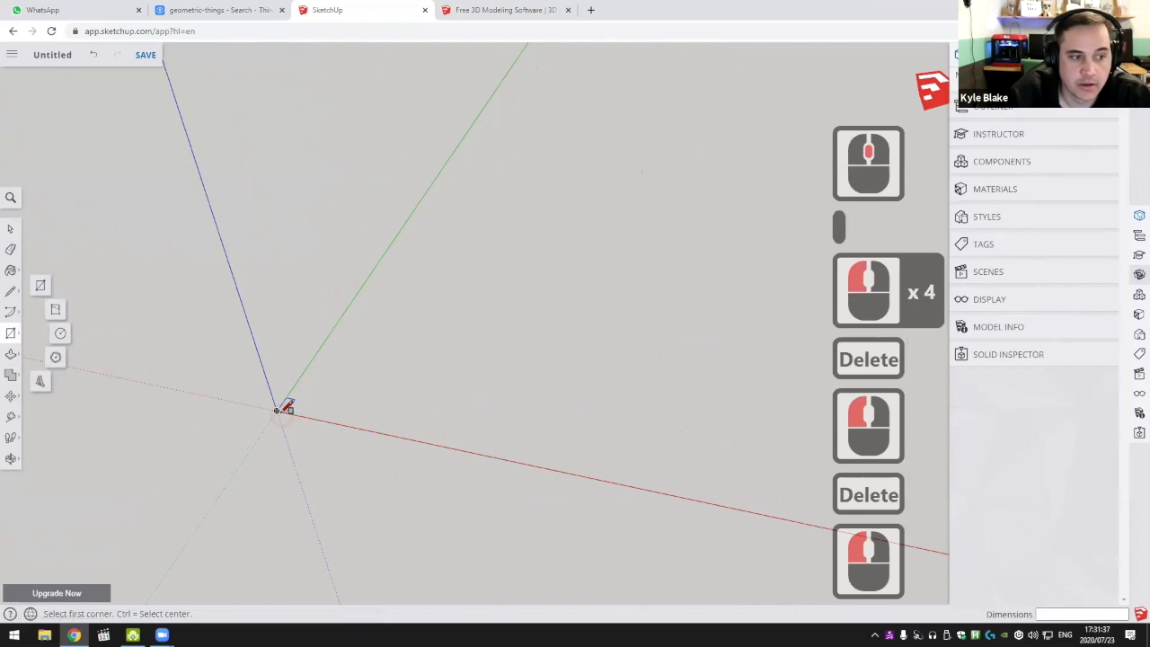
{"action": "left_click", "coordinate": [276, 410]}
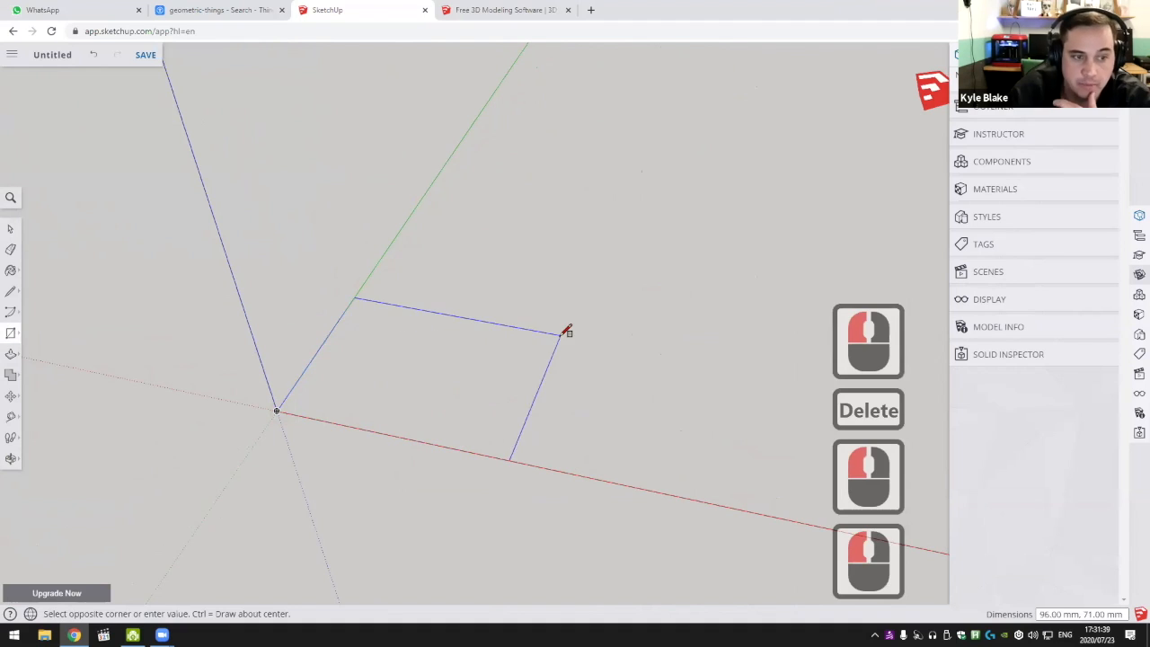
{"action": "key", "text": "Escape"}
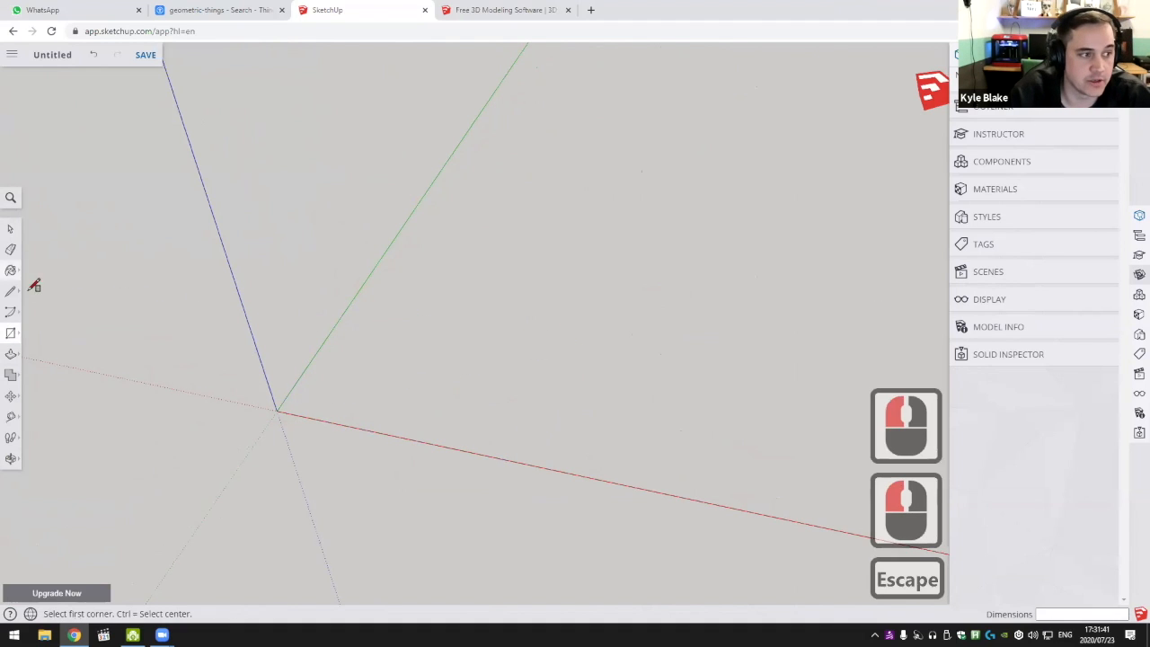
Draw a 140 × 140 mm rectangle on the ground plane starting at the origin
{"action": "left_click", "coordinate": [11, 333]}
{"action": "left_click", "coordinate": [276, 410]}
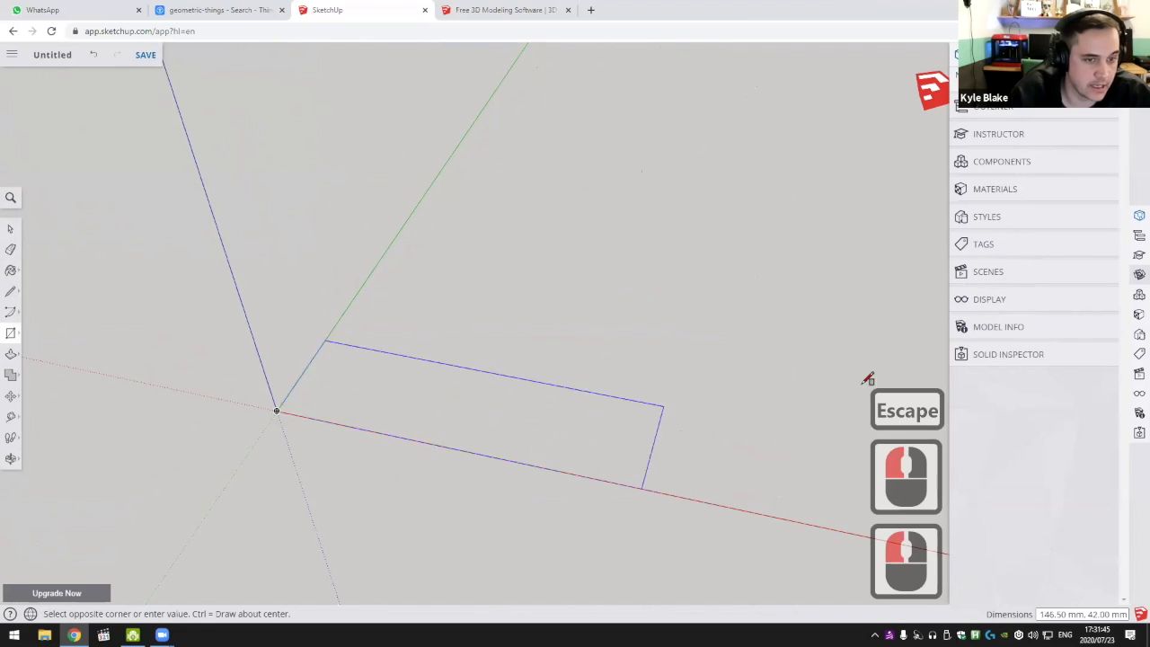
{"action": "type", "text": "1"}
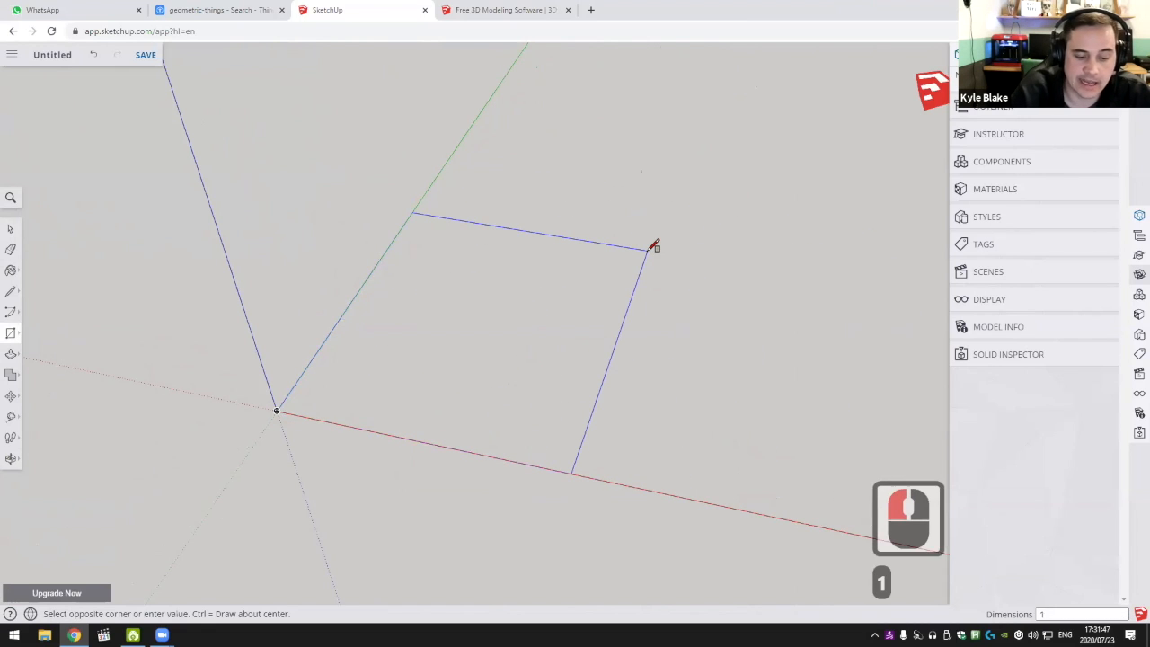
{"action": "type", "text": "40,1"}
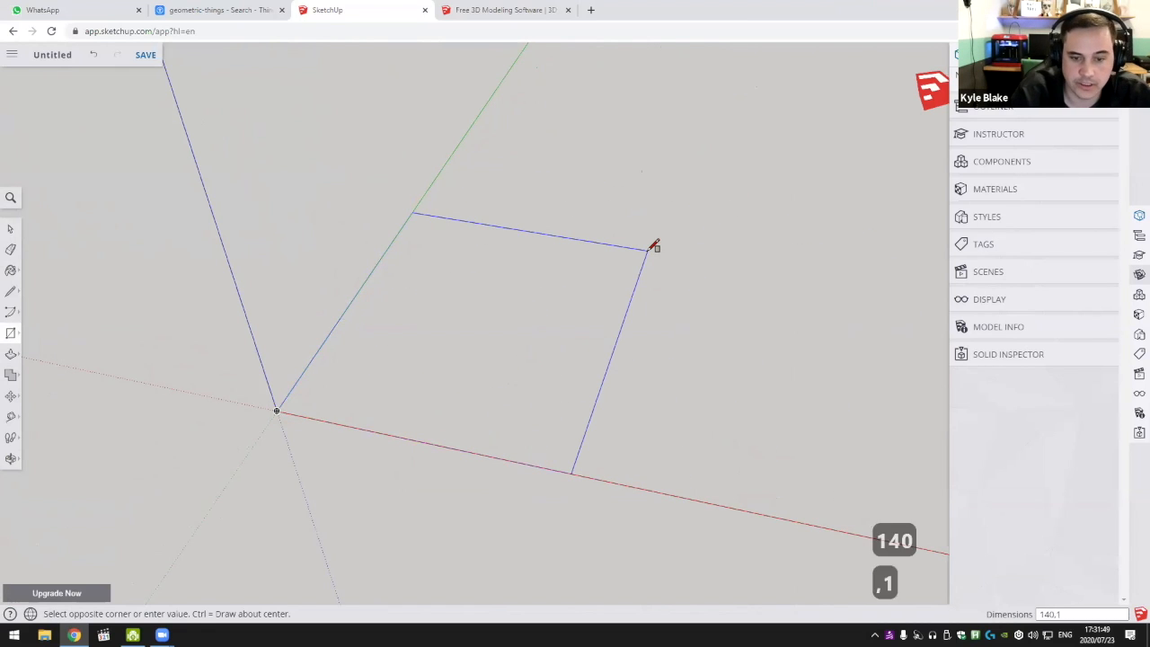
{"action": "type", "text": "40"}
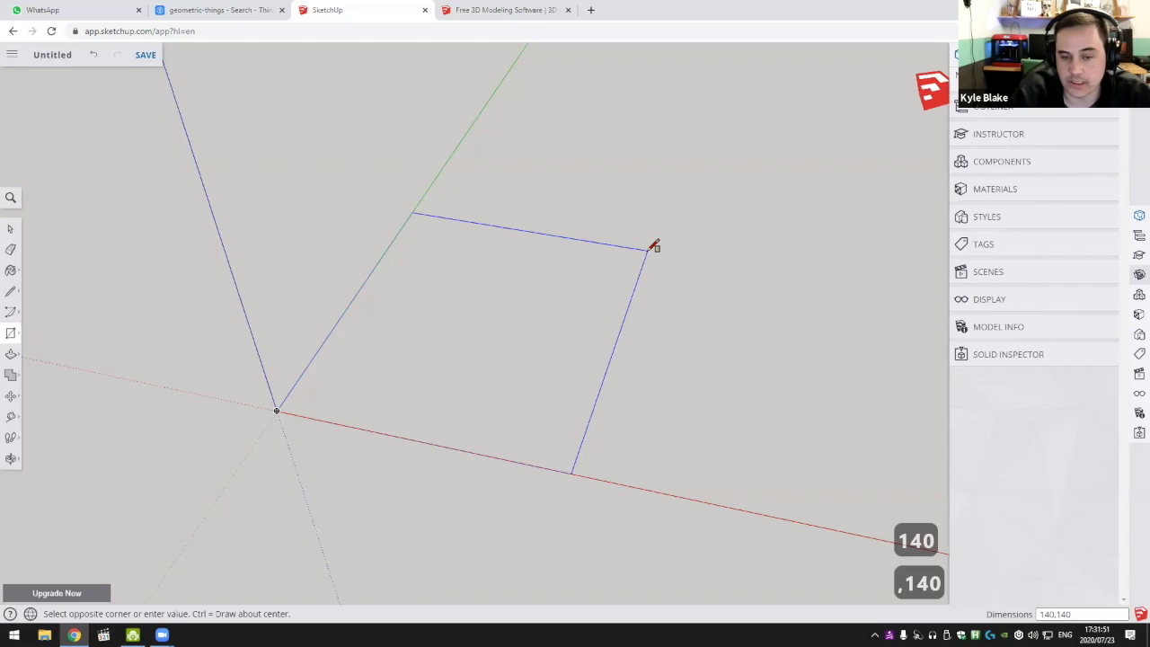
{"action": "key", "text": "Return"}
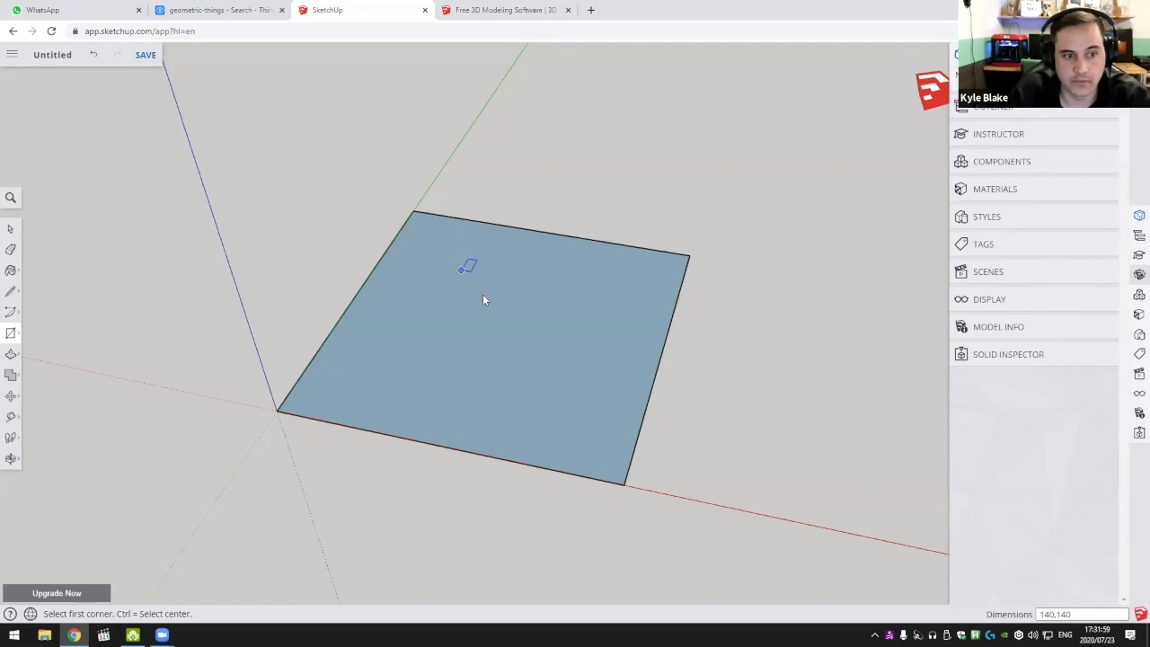
Push/Pull the square up 140 mm into a cube
{"action": "middle_click_drag", "start_coordinate": [483, 296], "coordinate": [559, 342]}
{"action": "key", "text": "p"}
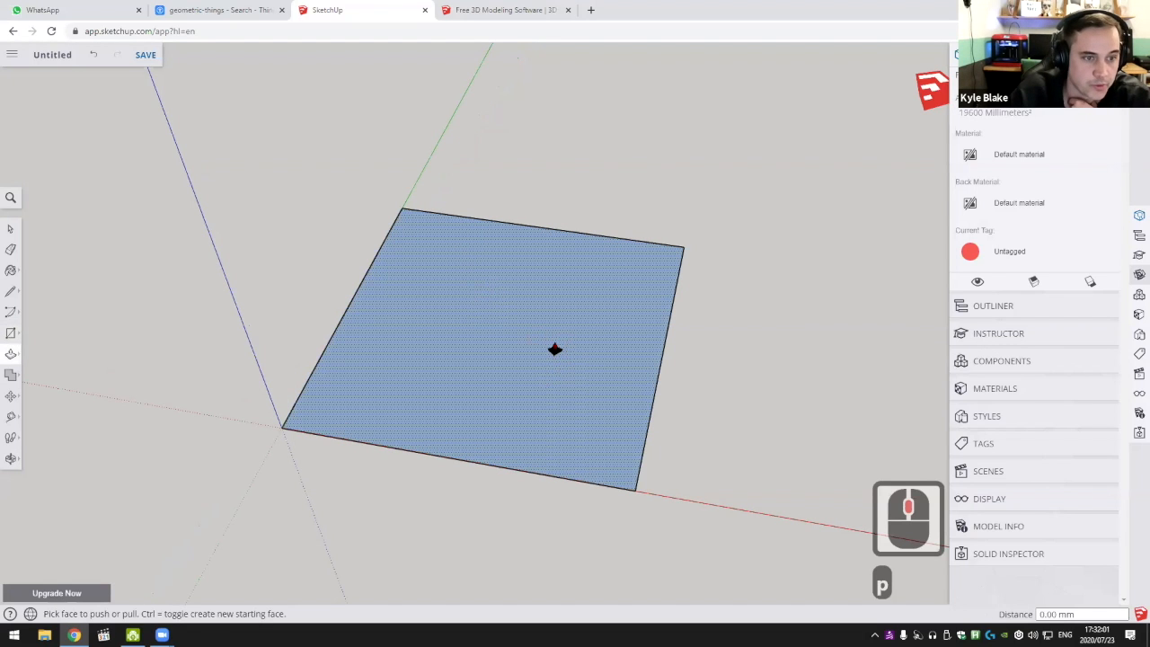
{"action": "middle_click_drag", "start_coordinate": [625, 371], "coordinate": [519, 323]}
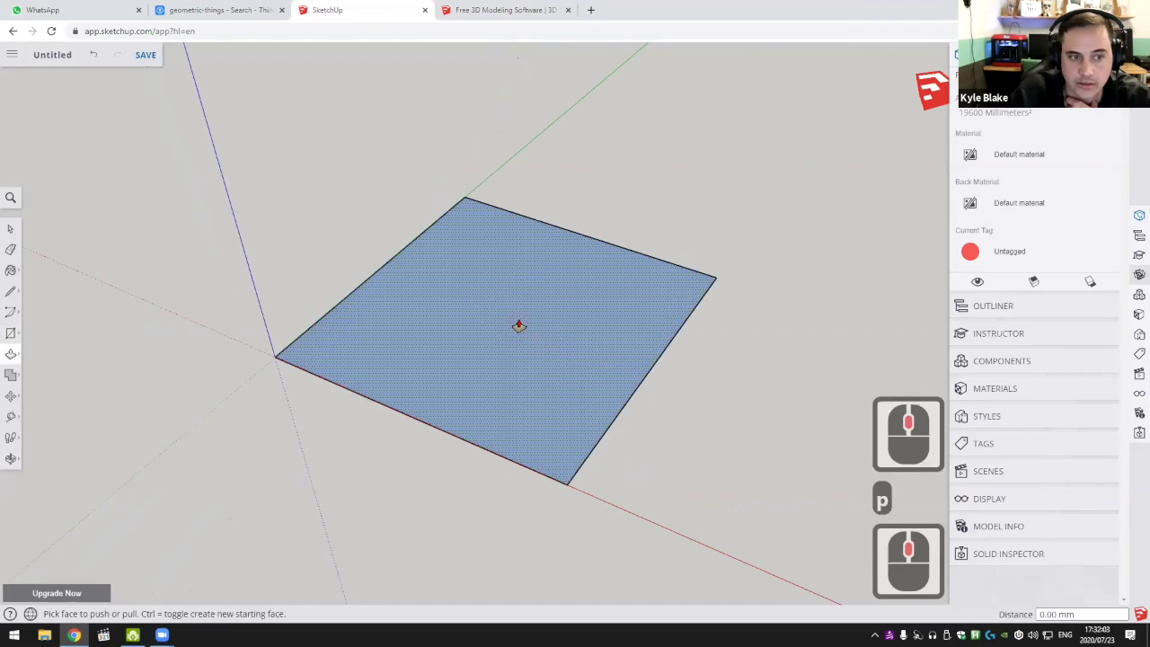
{"action": "left_click", "coordinate": [518, 324]}
{"action": "type", "text": "14"}
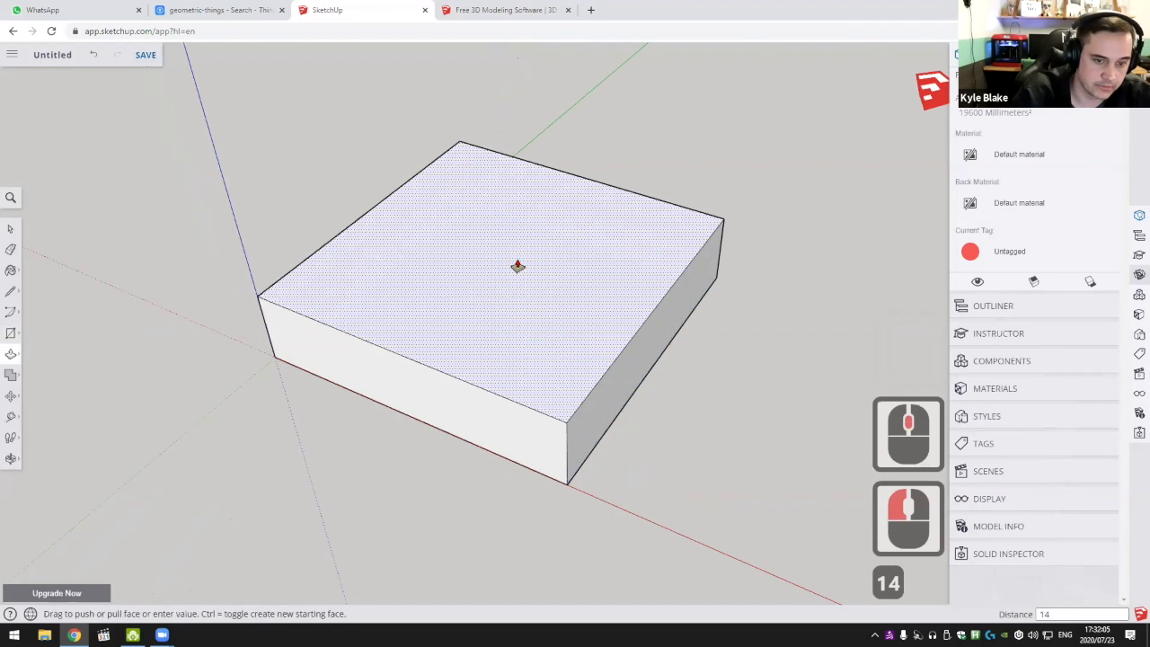
{"action": "type", "text": "0"}
{"action": "key", "text": "Return"}
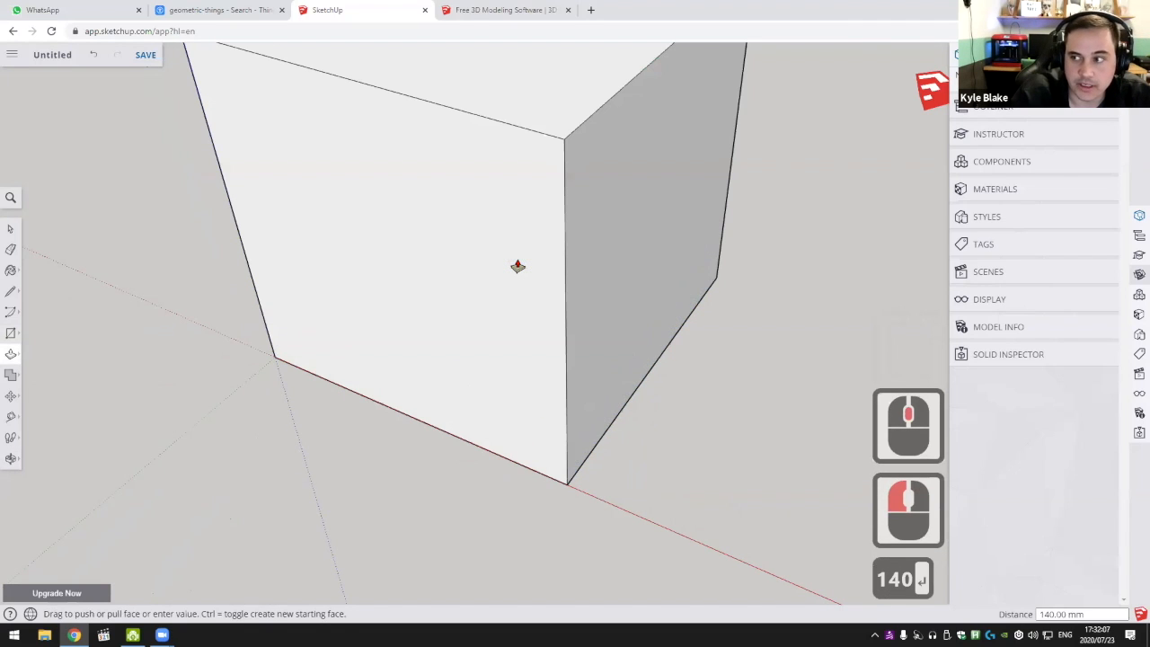
{"action": "scroll", "coordinate": [498, 240], "scroll_direction": "down", "scroll_amount": 5}
{"action": "scroll", "coordinate": [501, 203], "scroll_direction": "down", "scroll_amount": 1, "text": "shift"}
{"action": "middle_click_drag", "start_coordinate": [500, 201], "coordinate": [471, 286], "text": "shift"}
{"action": "key", "text": "space"}
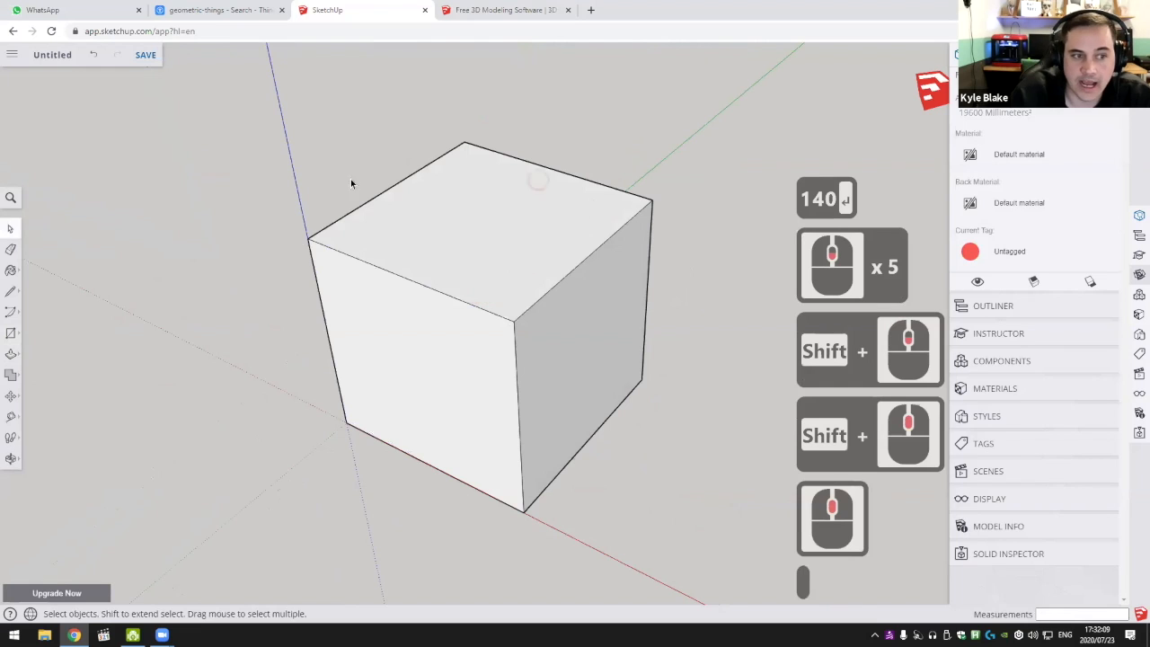
Select the cube's top face and all four of its side faces together
{"action": "middle_click_drag", "start_coordinate": [367, 371], "coordinate": [620, 316]}
{"action": "middle_click_drag", "start_coordinate": [620, 317], "coordinate": [611, 259], "text": "shift"}
{"action": "middle_click_drag", "start_coordinate": [408, 279], "coordinate": [488, 246]}
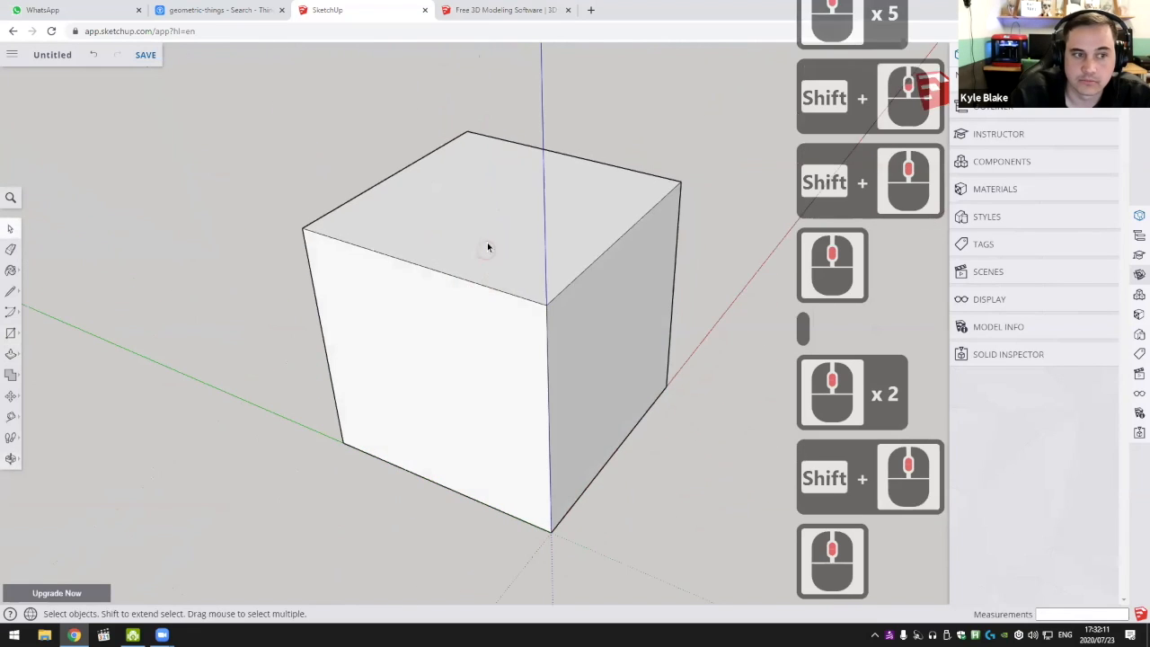
{"action": "left_click", "coordinate": [490, 249]}
{"action": "scroll", "coordinate": [508, 284], "scroll_direction": "down", "scroll_amount": 1}
{"action": "middle_click_drag", "start_coordinate": [508, 284], "coordinate": [456, 287]}
{"action": "left_click", "coordinate": [489, 328], "text": "ctrl"}
{"action": "left_click", "coordinate": [580, 326], "text": "ctrl"}
{"action": "middle_click_drag", "start_coordinate": [672, 308], "coordinate": [386, 281]}
{"action": "middle_click_drag", "start_coordinate": [560, 303], "coordinate": [470, 279]}
{"action": "left_click", "coordinate": [477, 274], "text": "ctrl"}
{"action": "middle_click_drag", "start_coordinate": [539, 285], "coordinate": [383, 337]}
{"action": "left_click", "coordinate": [520, 277], "text": "ctrl"}
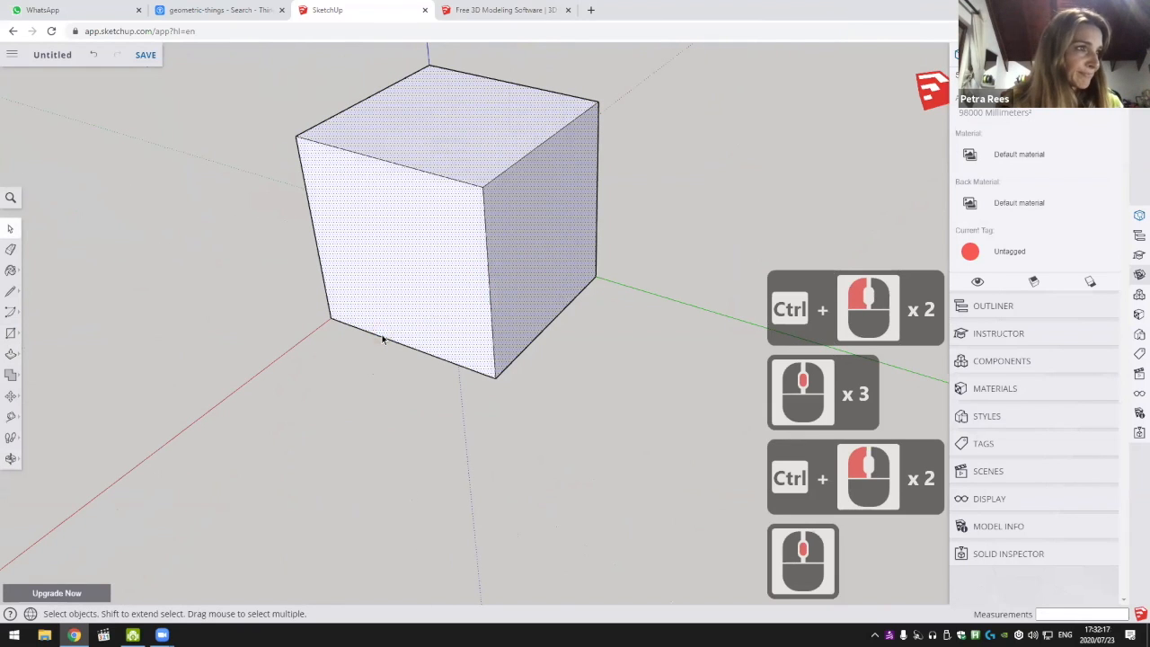
Review the length unit, precision and snapping settings in Model Info and inspect the cube from several sides
{"action": "left_click", "coordinate": [1019, 527]}
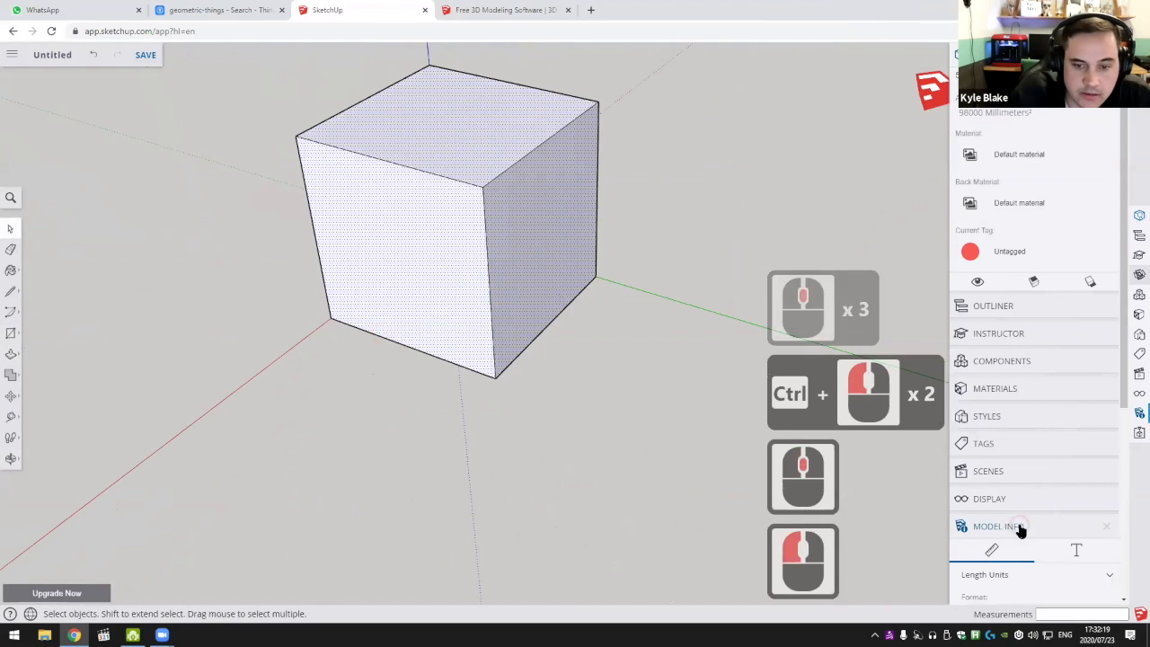
{"action": "scroll", "coordinate": [1037, 447], "scroll_direction": "down", "scroll_amount": 6}
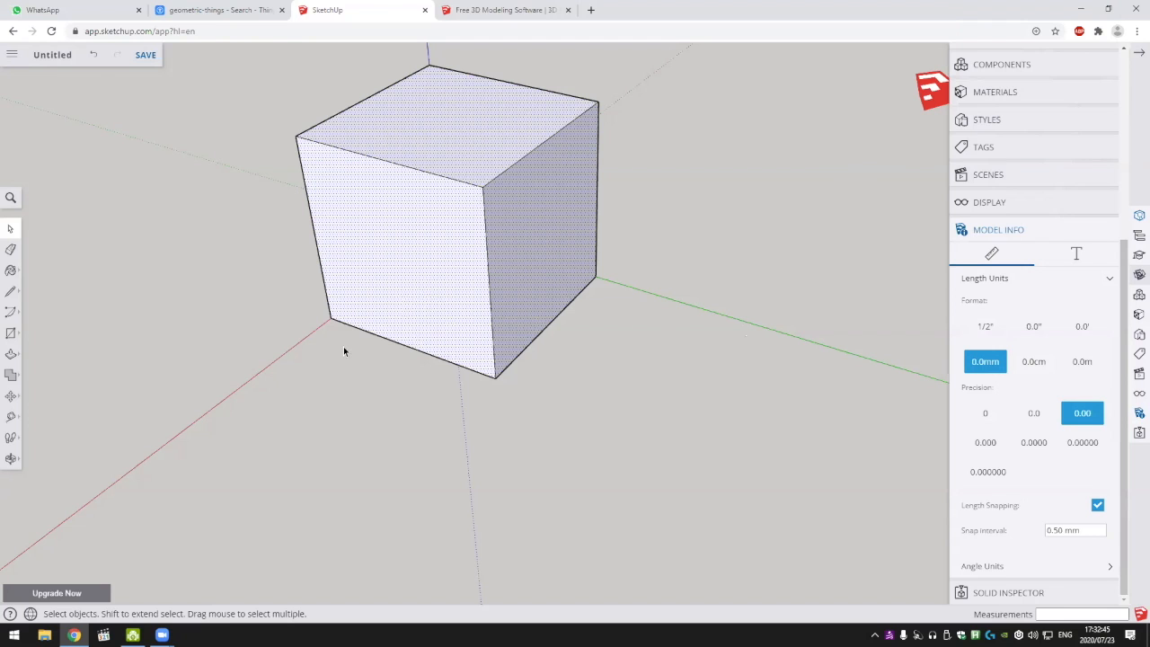
{"action": "middle_click_drag", "start_coordinate": [248, 396], "coordinate": [791, 198]}
{"action": "middle_click_drag", "start_coordinate": [432, 318], "coordinate": [685, 230], "text": "shift"}
{"action": "middle_click_drag", "start_coordinate": [601, 237], "coordinate": [602, 239]}
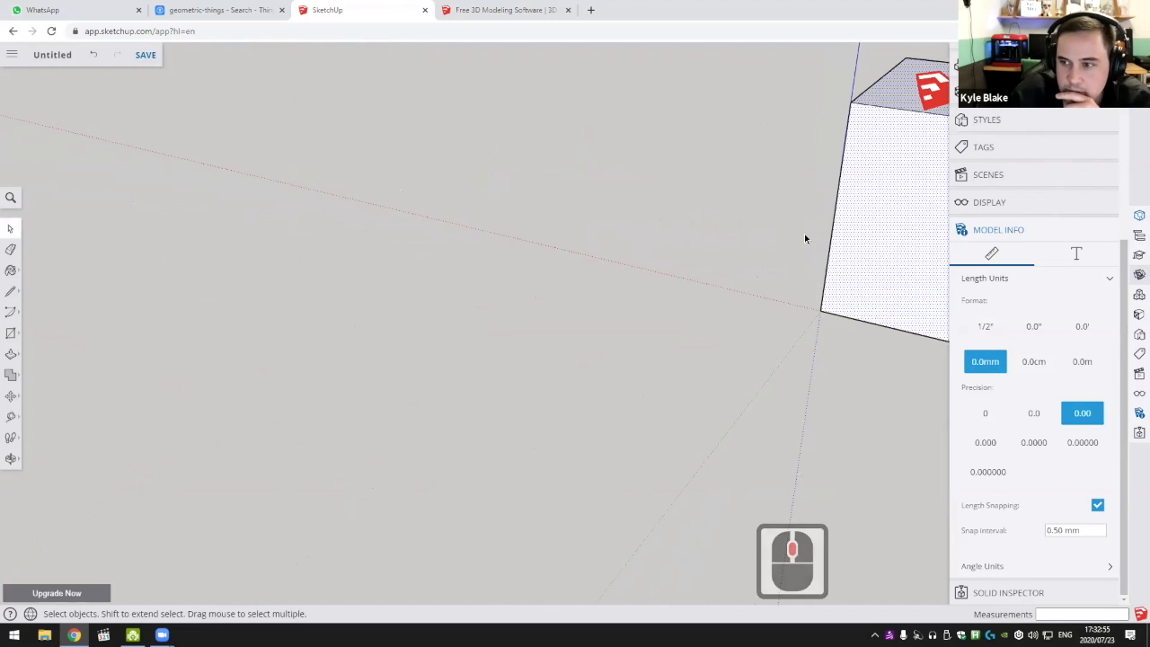
{"action": "middle_click_drag", "start_coordinate": [805, 238], "coordinate": [793, 289]}
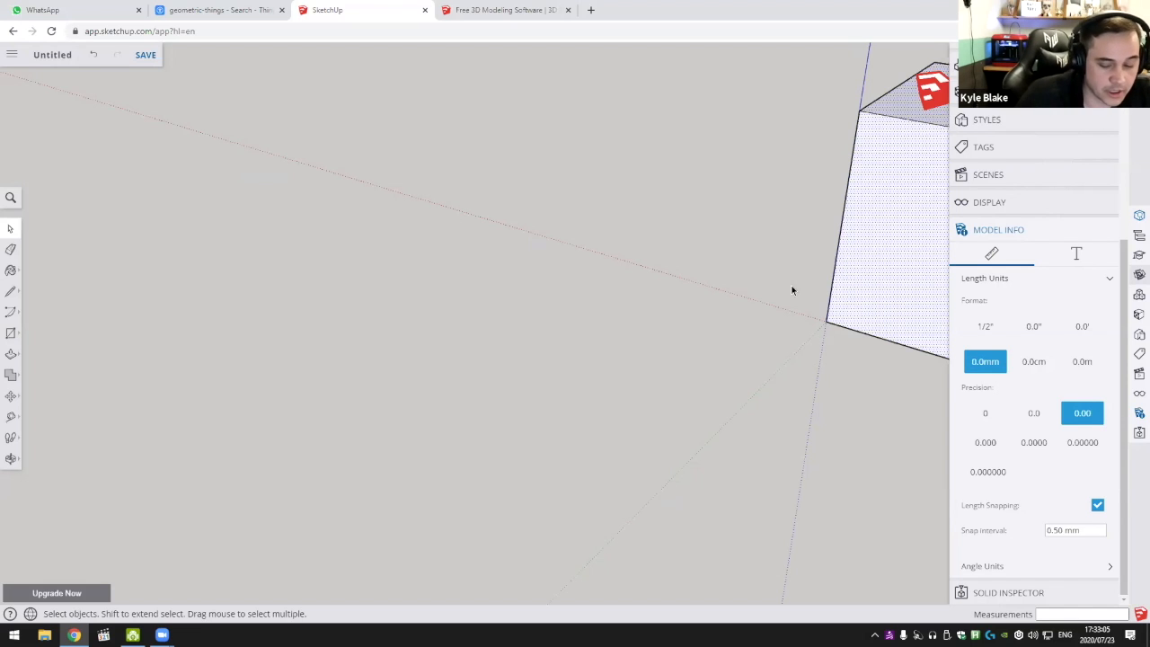
{"action": "middle_click", "coordinate": [832, 305]}
{"action": "middle_click", "coordinate": [832, 306]}
{"action": "middle_click_drag", "start_coordinate": [835, 344], "coordinate": [308, 425], "text": "shift"}
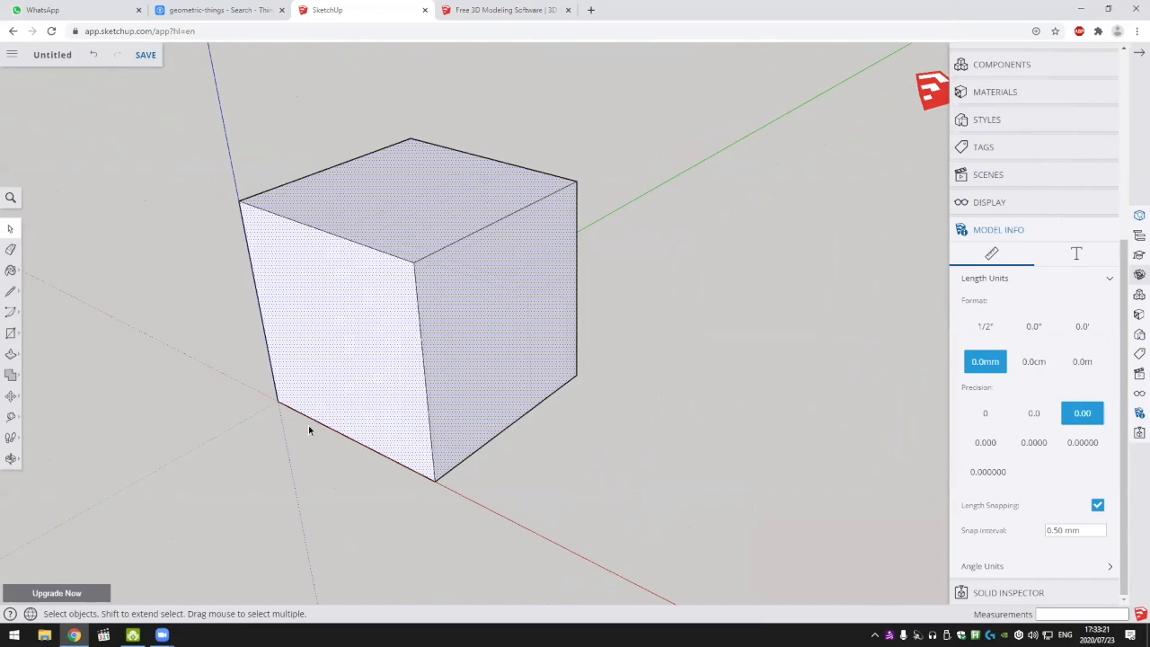
{"action": "left_click", "coordinate": [1012, 229]}
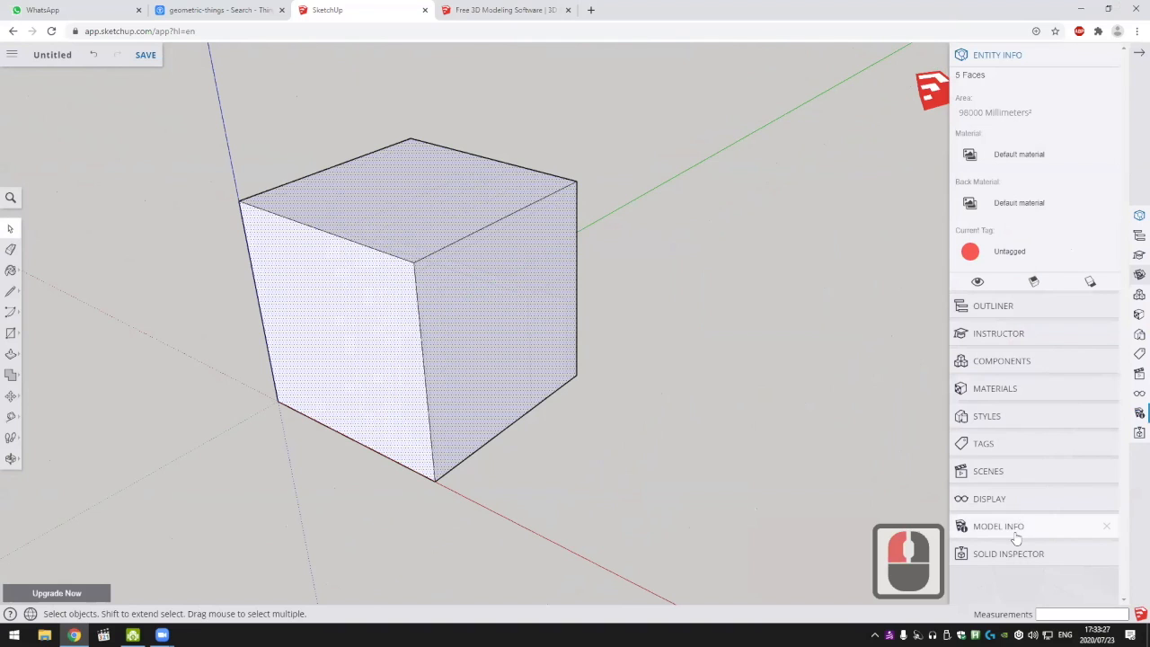
Try several preset scene views of the cube, ending on an isometric view
{"action": "left_click", "coordinate": [1001, 478]}
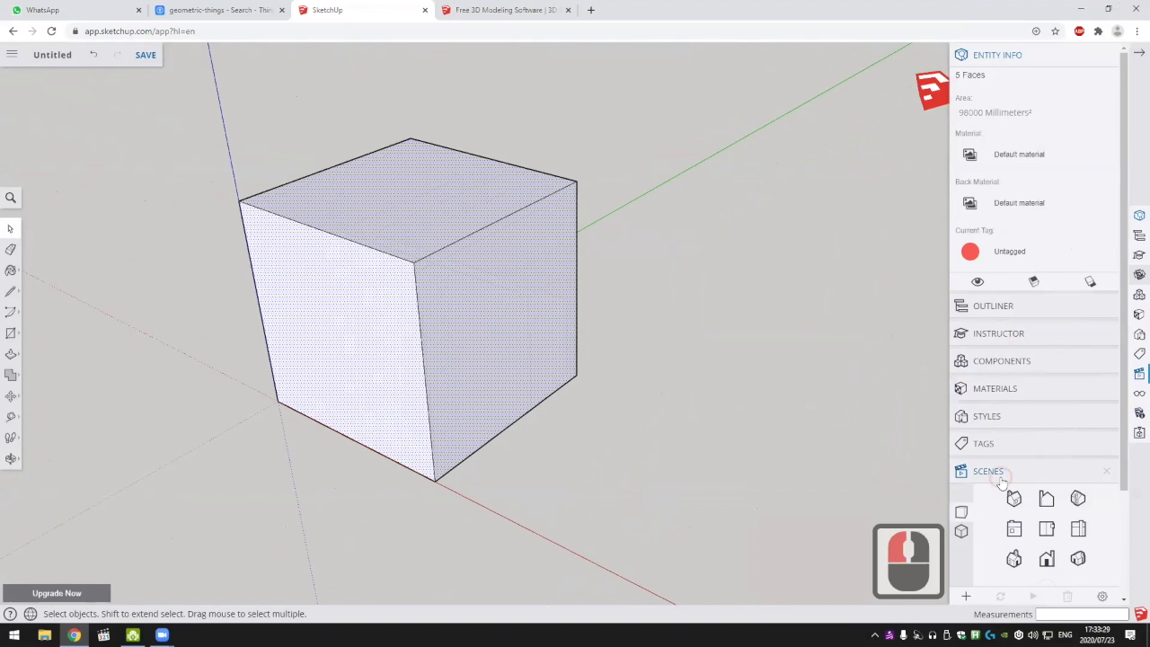
{"action": "left_click", "coordinate": [1017, 501]}
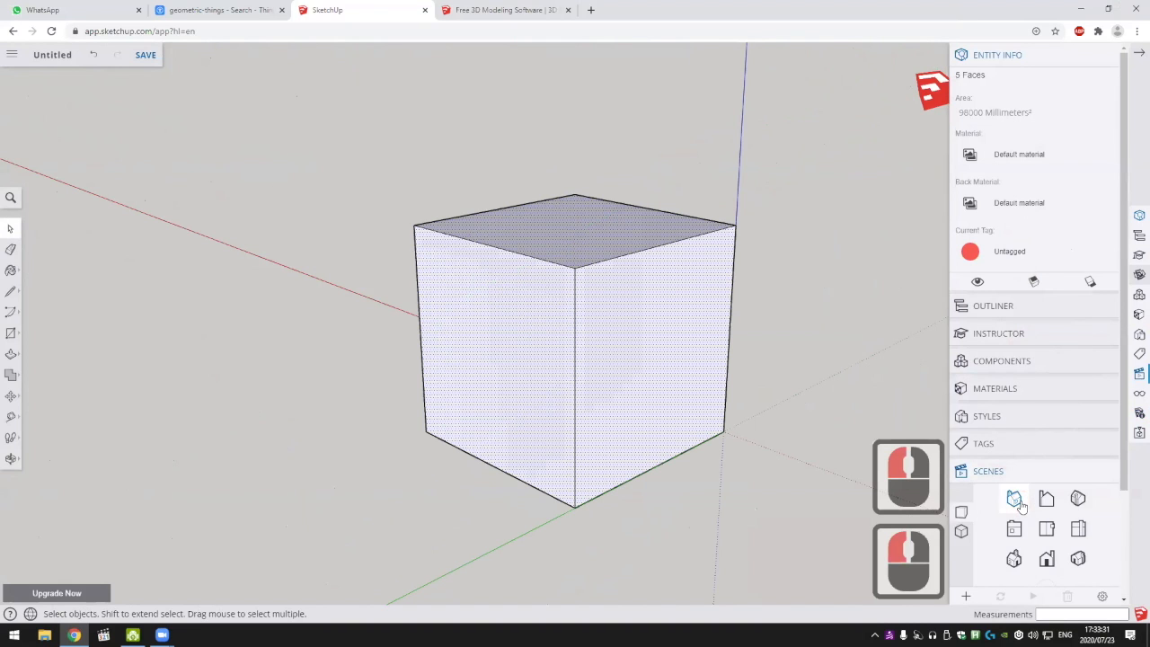
{"action": "left_click", "coordinate": [1069, 501]}
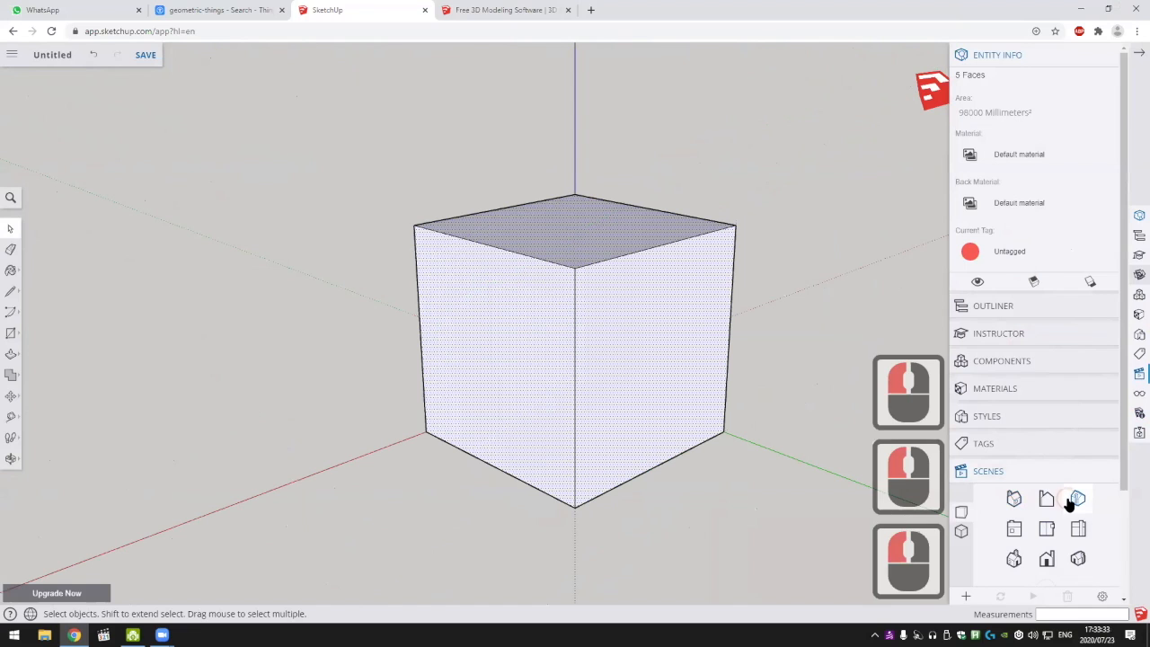
{"action": "left_click", "coordinate": [1047, 559]}
{"action": "left_click", "coordinate": [1078, 560]}
{"action": "scroll", "coordinate": [634, 364], "scroll_direction": "up", "scroll_amount": 4}
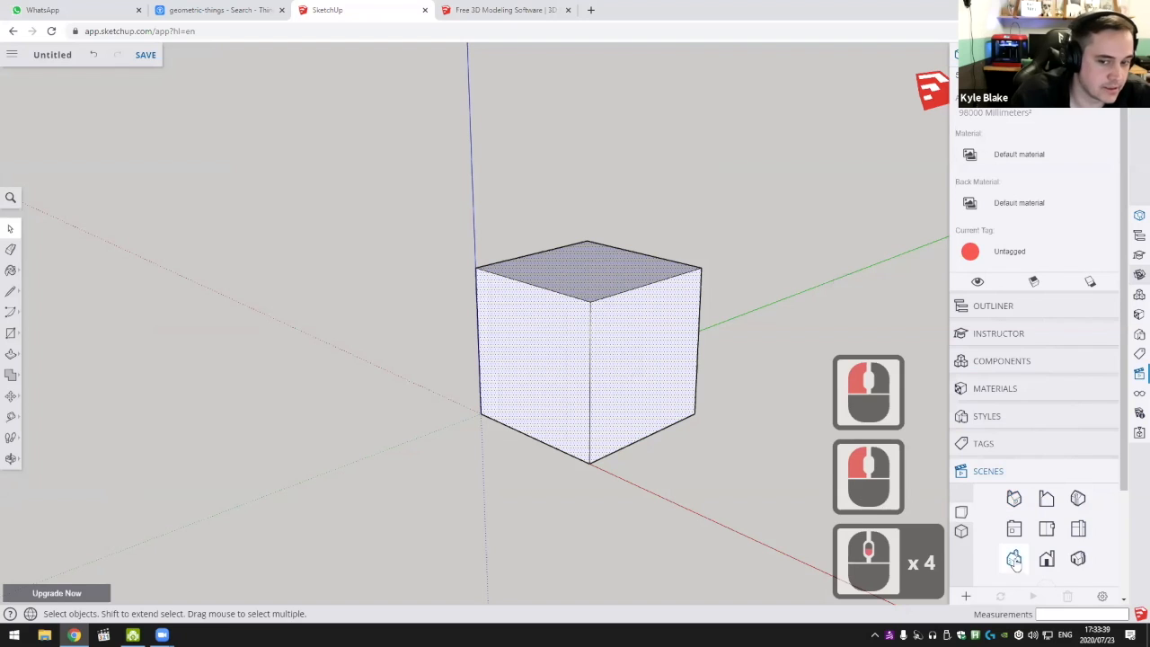
{"action": "left_click", "coordinate": [1078, 559]}
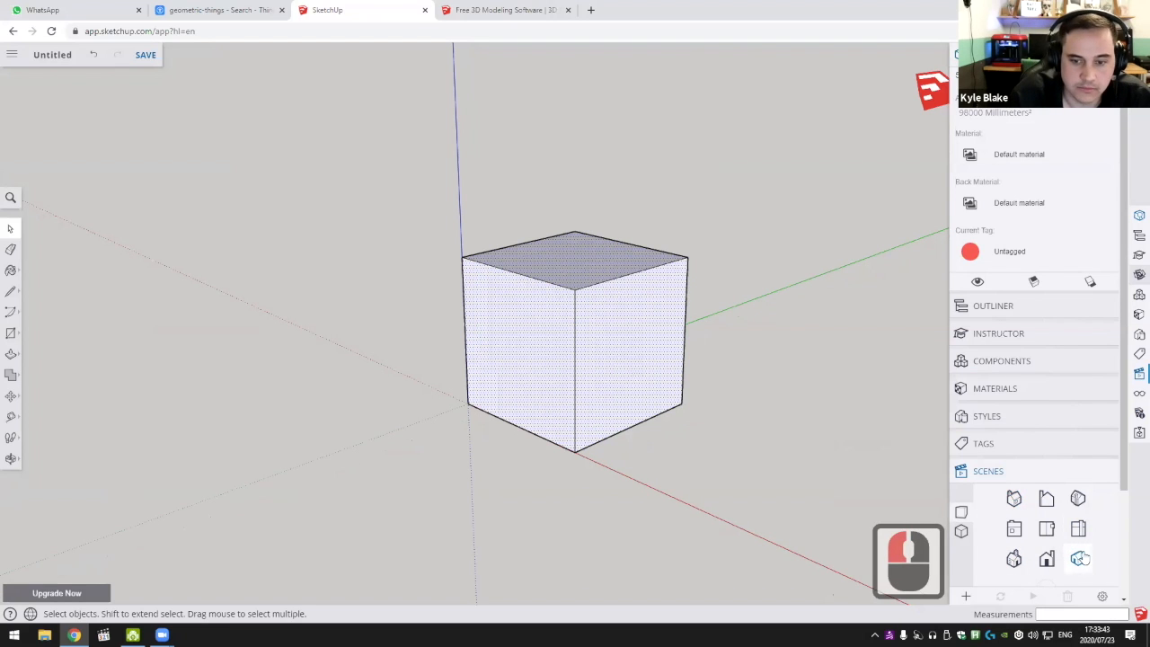
Select only the cube's side face at the far end along the red axis
{"action": "scroll", "coordinate": [440, 380], "scroll_direction": "up", "scroll_amount": 12}
{"action": "scroll", "coordinate": [442, 382], "scroll_direction": "down", "scroll_amount": 13}
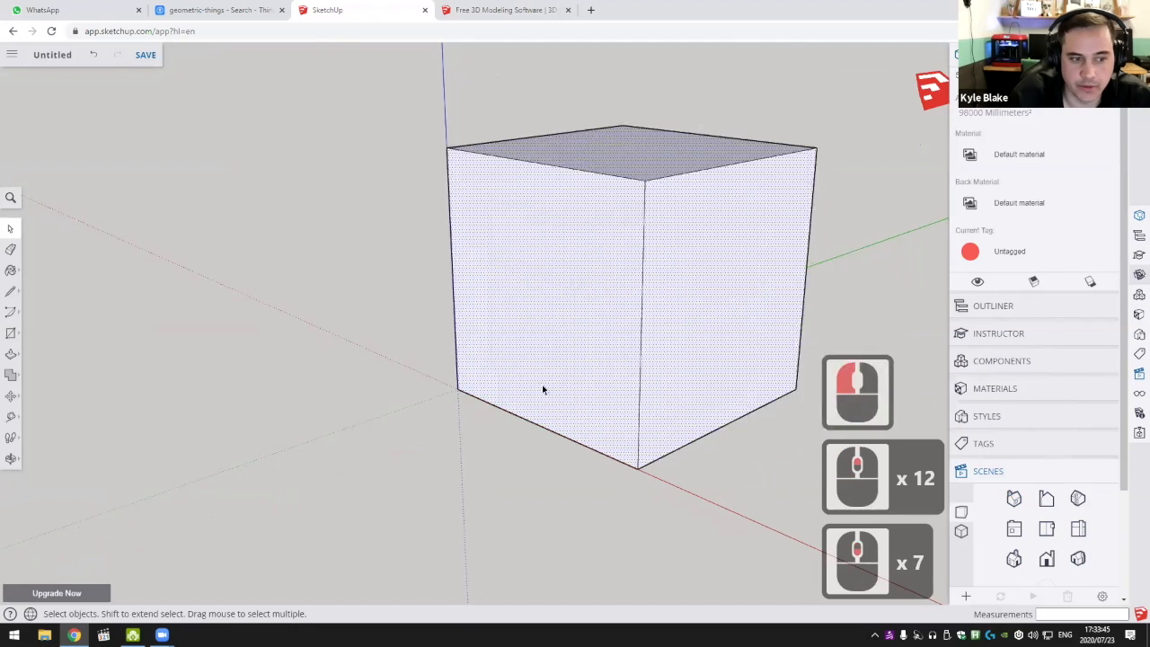
{"action": "scroll", "coordinate": [683, 270], "scroll_direction": "down", "scroll_amount": 4}
{"action": "double_click", "coordinate": [650, 325]}
{"action": "middle_click_drag", "start_coordinate": [692, 321], "coordinate": [422, 335], "text": "shift"}
{"action": "scroll", "coordinate": [423, 335], "scroll_direction": "up", "scroll_amount": 6}
{"action": "middle_click_drag", "start_coordinate": [478, 337], "coordinate": [446, 356], "text": "shift"}
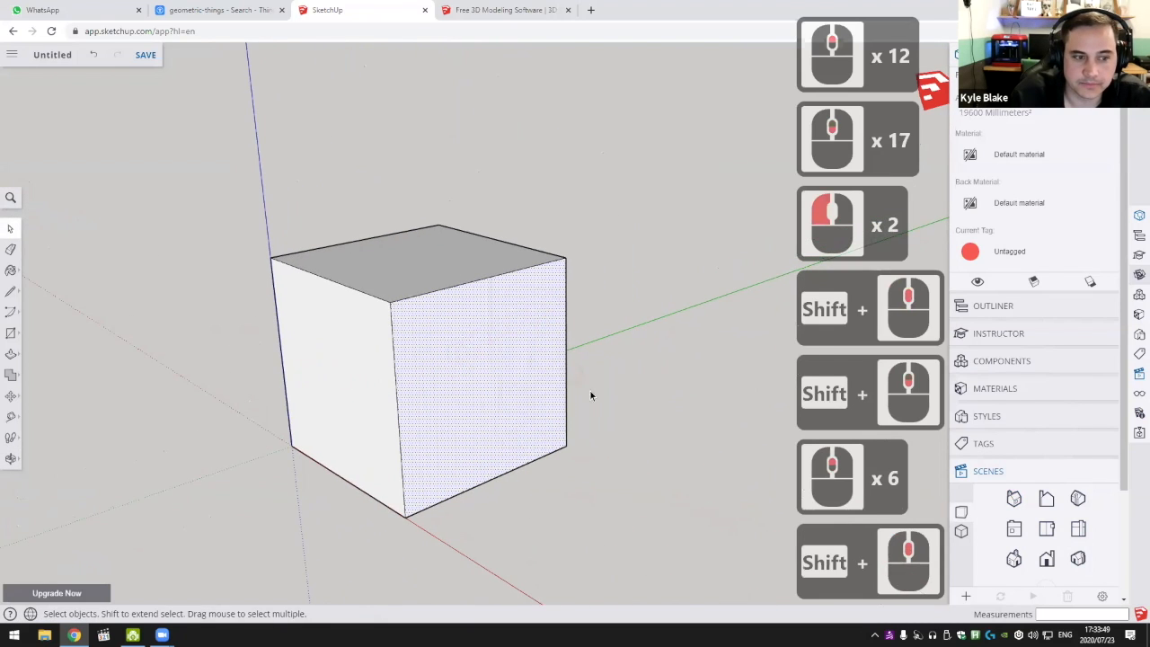
{"action": "middle_click_drag", "start_coordinate": [602, 358], "coordinate": [646, 378]}
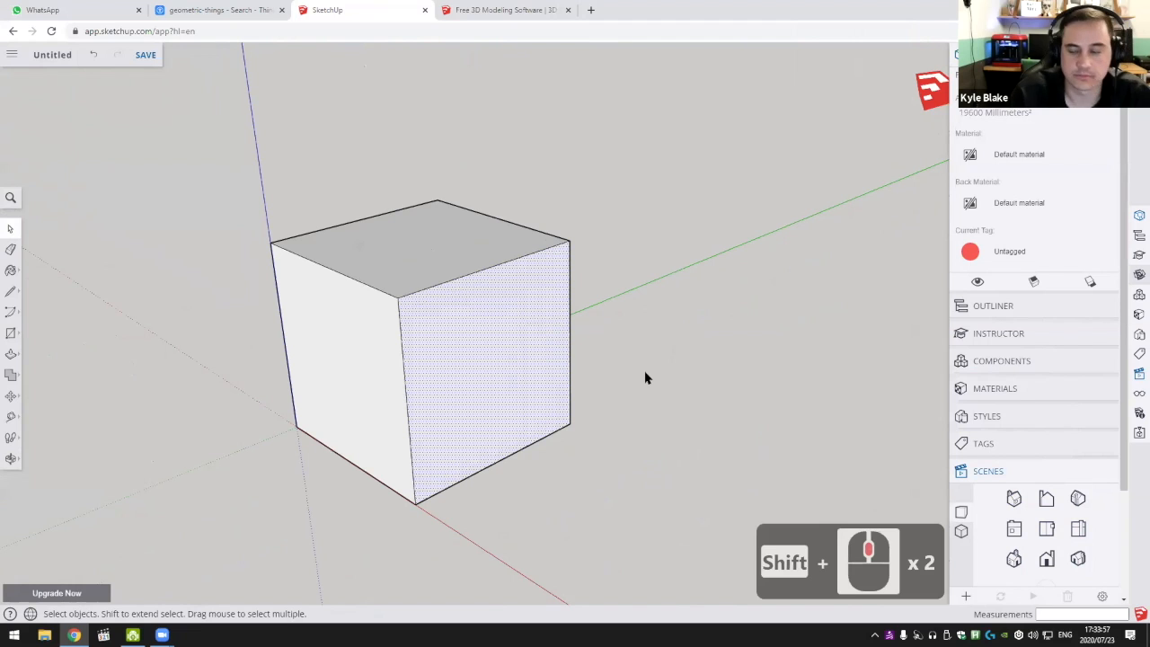
Delete the entire cube with all its faces and edges
{"action": "triple_click", "coordinate": [535, 342]}
{"action": "key", "text": "Delete"}
{"action": "left_click", "coordinate": [444, 378]}
{"action": "middle_click_drag", "start_coordinate": [444, 378], "coordinate": [506, 389], "text": "shift"}
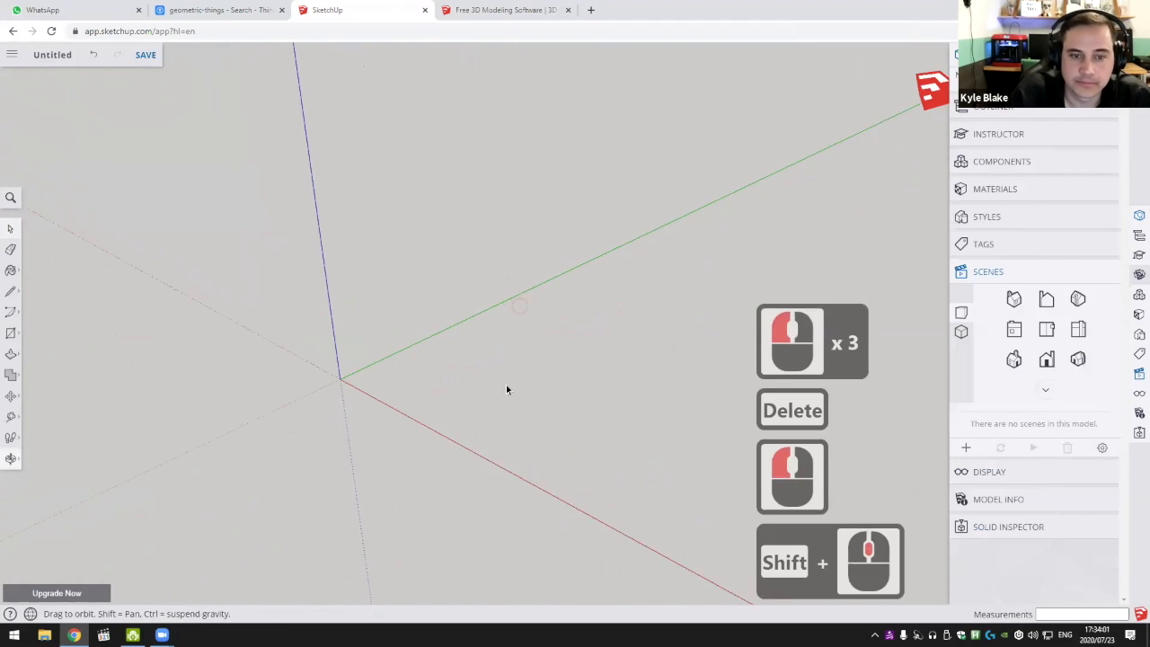
Draw a 140 by 140 mm rectangle on the ground plane with its first corner at the origin
{"action": "scroll", "coordinate": [219, 334], "scroll_direction": "up", "scroll_amount": 4}
{"action": "left_click", "coordinate": [9, 334]}
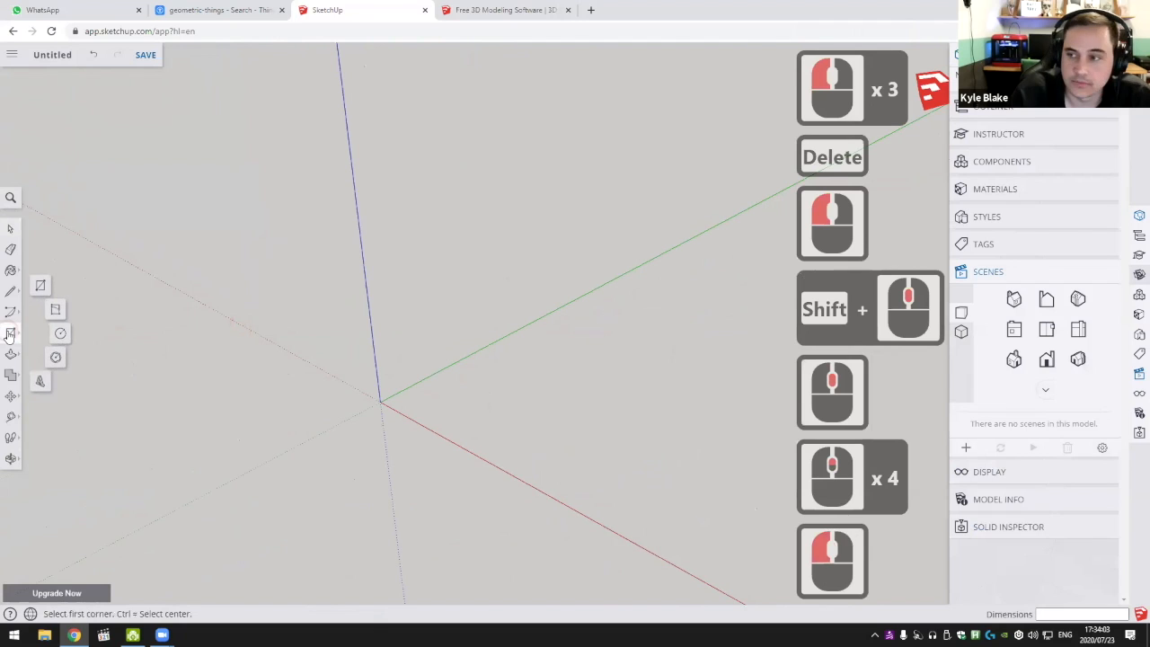
{"action": "left_click", "coordinate": [380, 402]}
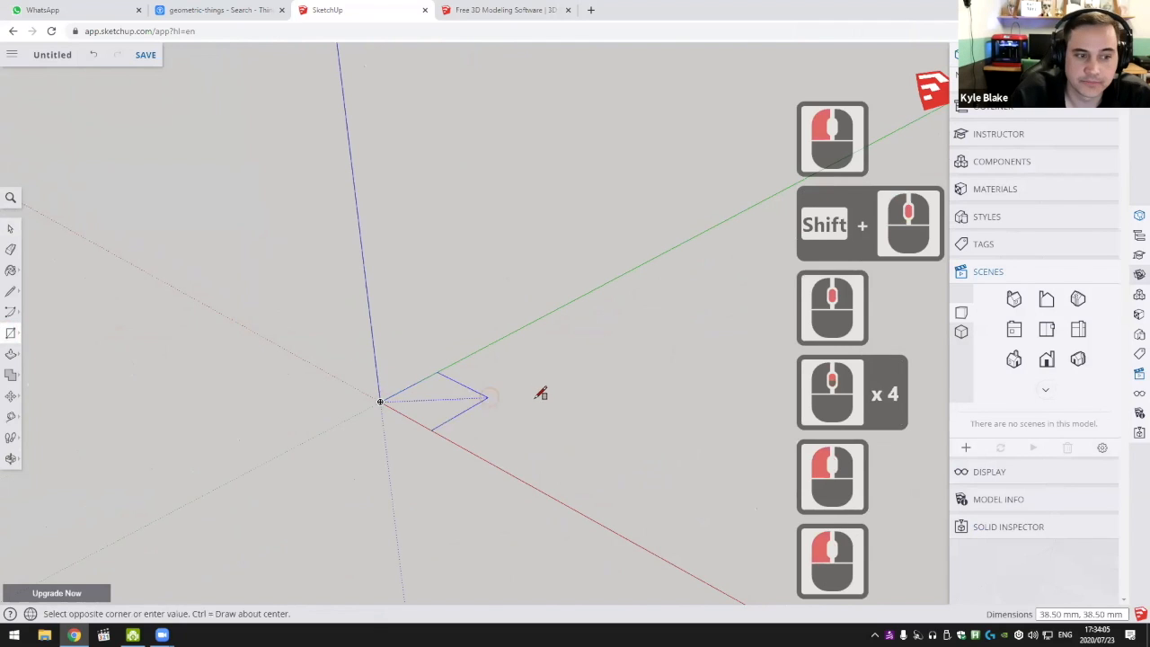
{"action": "type", "text": "140"}
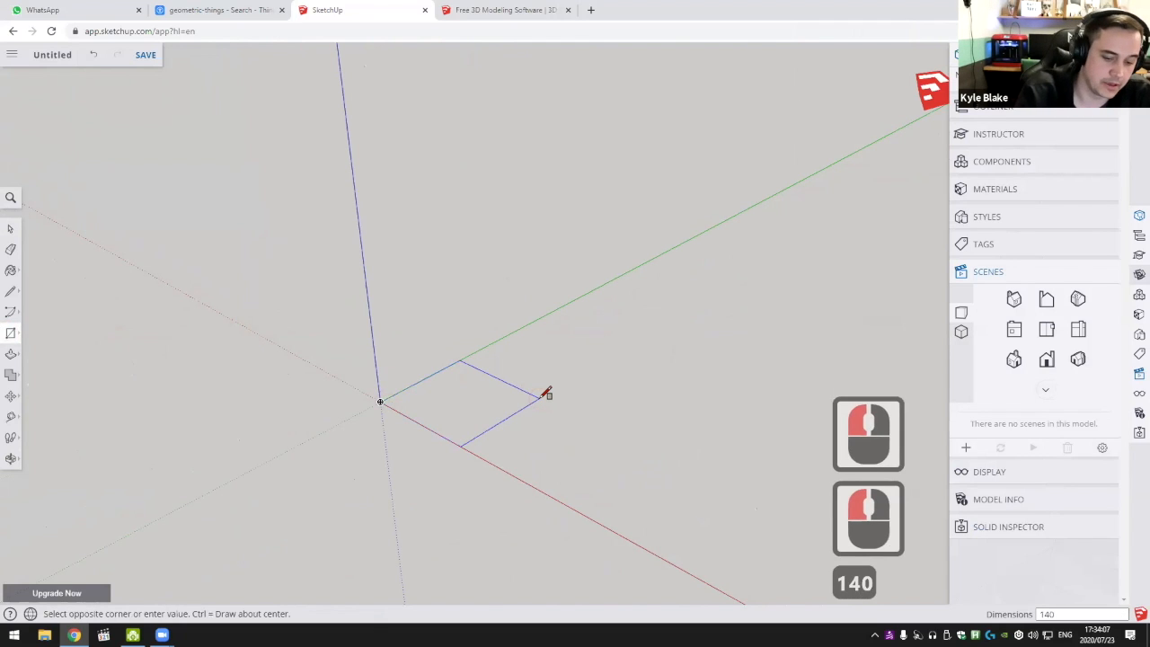
{"action": "type", "text": ",140"}
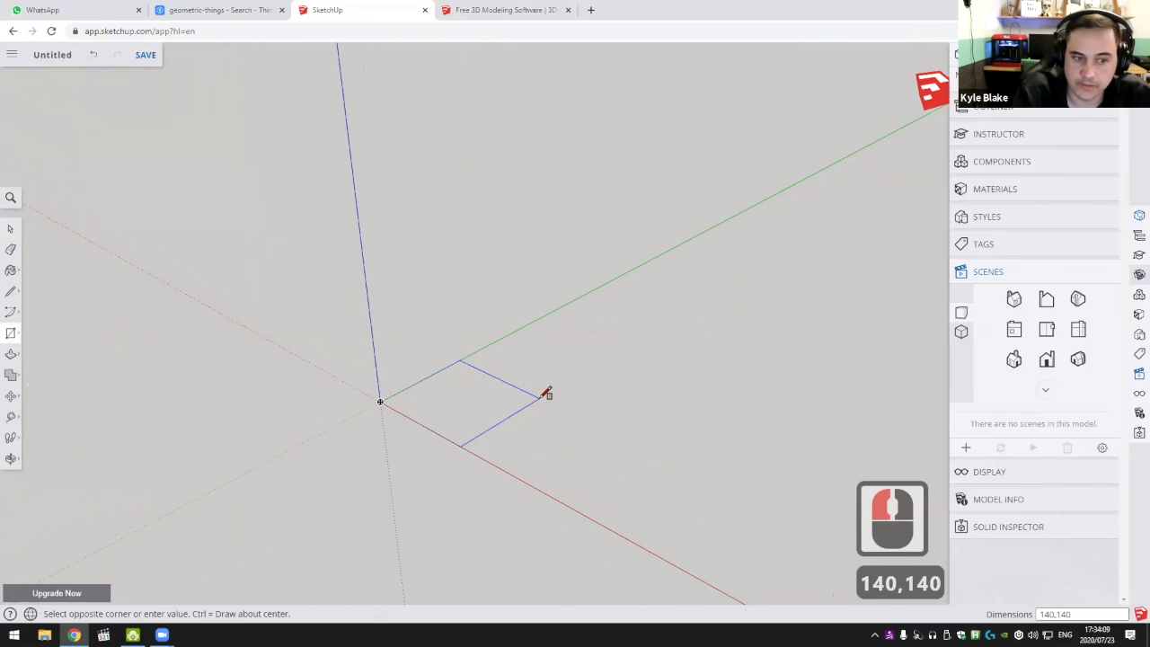
{"action": "key", "text": "Return"}
Push/Pull the square face up 140 mm to form a cube
{"action": "key", "text": "p"}
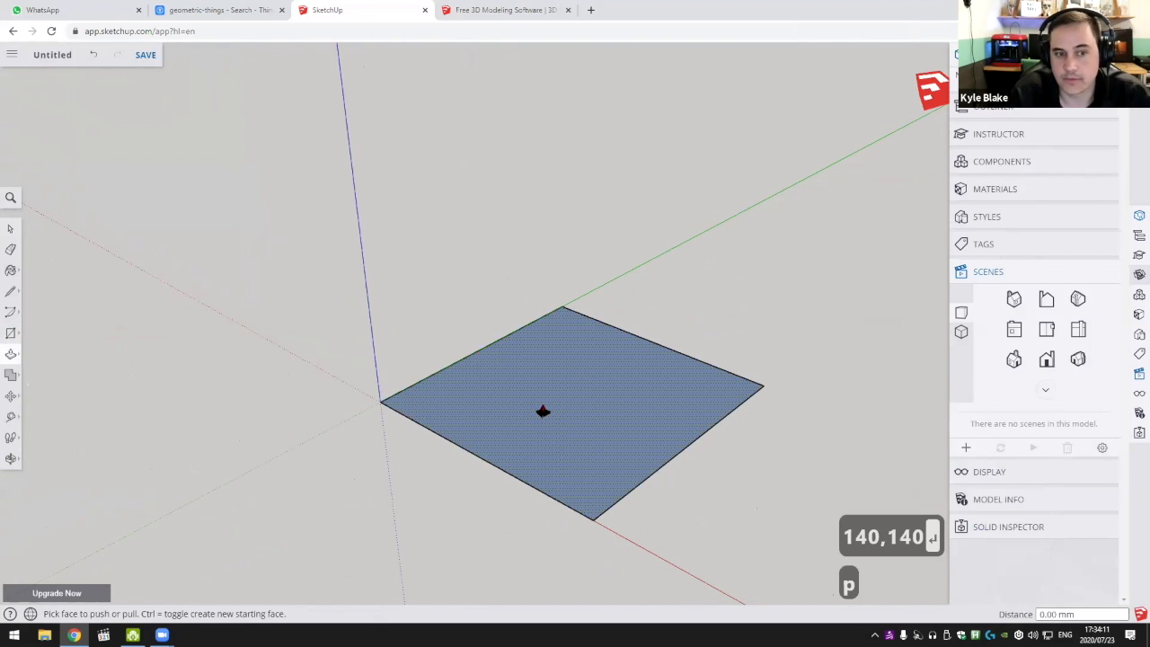
{"action": "left_click_drag", "start_coordinate": [607, 413], "coordinate": [622, 293]}
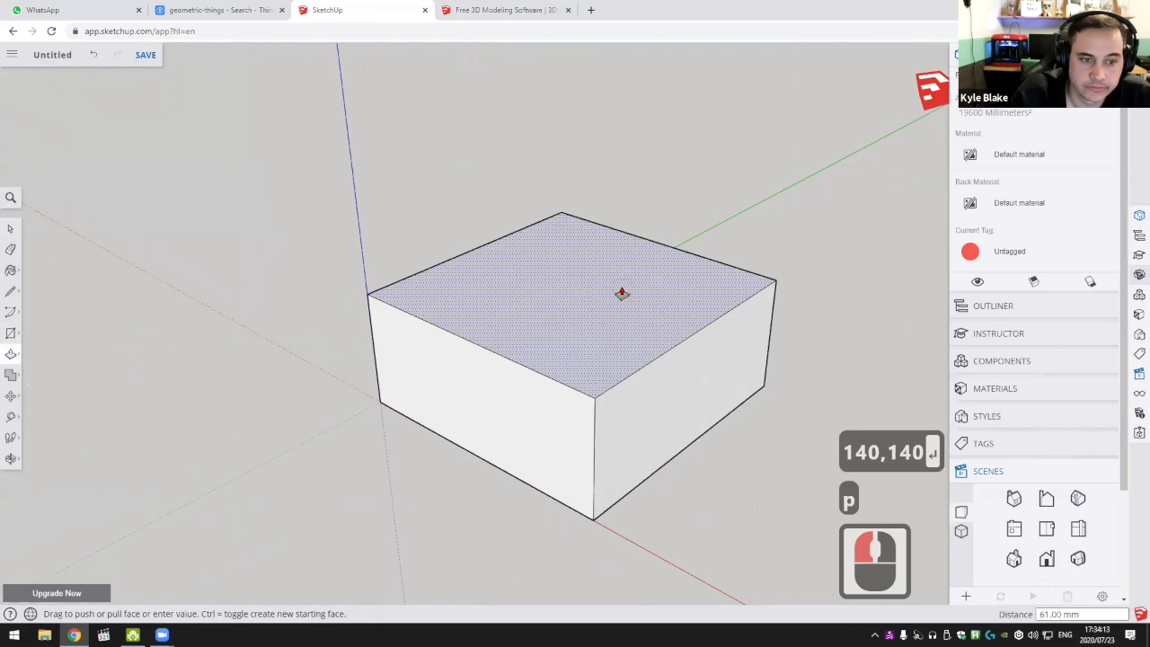
{"action": "type", "text": "140"}
{"action": "key", "text": "Return"}
{"action": "scroll", "coordinate": [620, 285], "scroll_direction": "down", "scroll_amount": 2}
{"action": "scroll", "coordinate": [621, 286], "scroll_direction": "down", "scroll_amount": 1}
{"action": "middle_click_drag", "start_coordinate": [621, 286], "coordinate": [572, 390], "text": "shift"}
{"action": "key", "text": "space"}
{"action": "double_click", "coordinate": [545, 295]}
{"action": "scroll", "coordinate": [548, 298], "scroll_direction": "down", "scroll_amount": 2}
{"action": "left_click", "coordinate": [623, 410]}
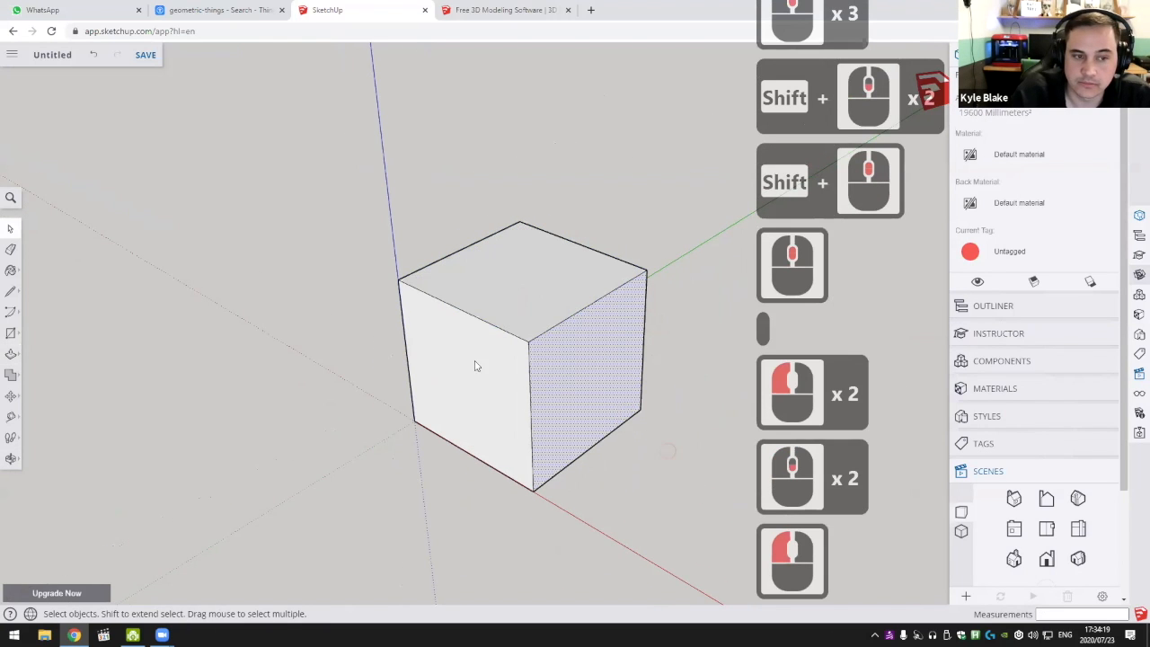
{"action": "left_click", "coordinate": [482, 339]}
{"action": "middle_click_drag", "start_coordinate": [496, 352], "coordinate": [460, 312], "text": "shift"}
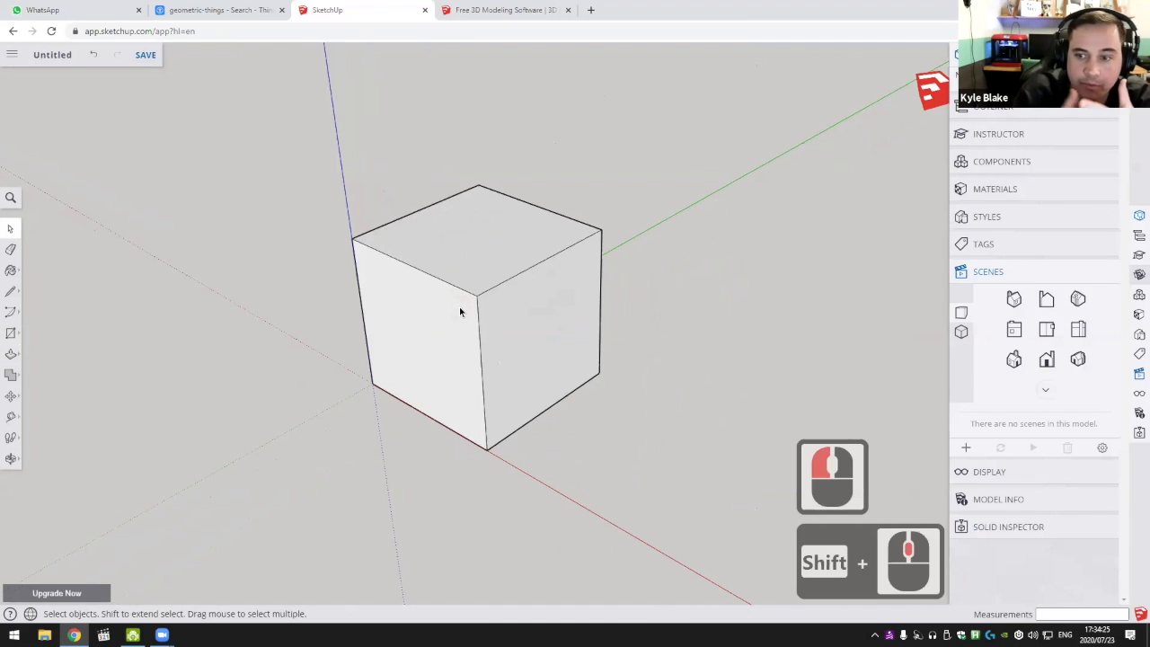
Delete all six faces of the cube, keeping its edges as a wireframe
{"action": "left_click", "coordinate": [506, 339]}
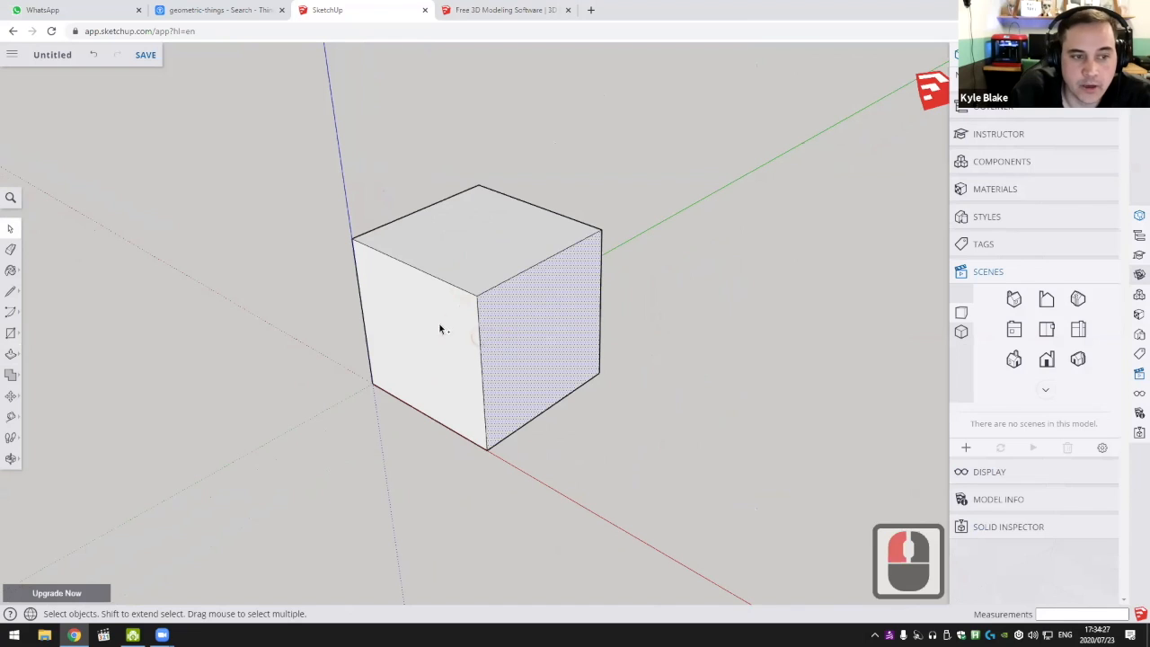
{"action": "left_click", "coordinate": [451, 277], "text": "ctrl"}
{"action": "left_click", "coordinate": [449, 270], "text": "ctrl"}
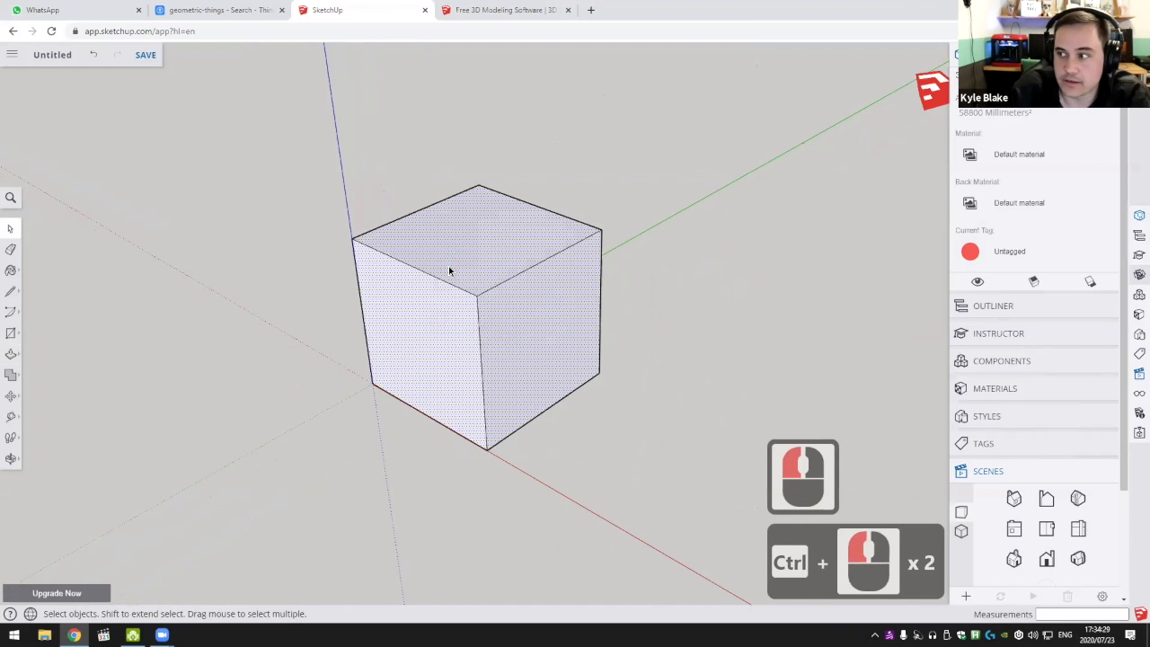
{"action": "key", "text": "Delete"}
{"action": "left_click", "coordinate": [524, 242]}
{"action": "key", "text": "Delete"}
{"action": "left_click", "coordinate": [467, 244]}
{"action": "key", "text": "Delete"}
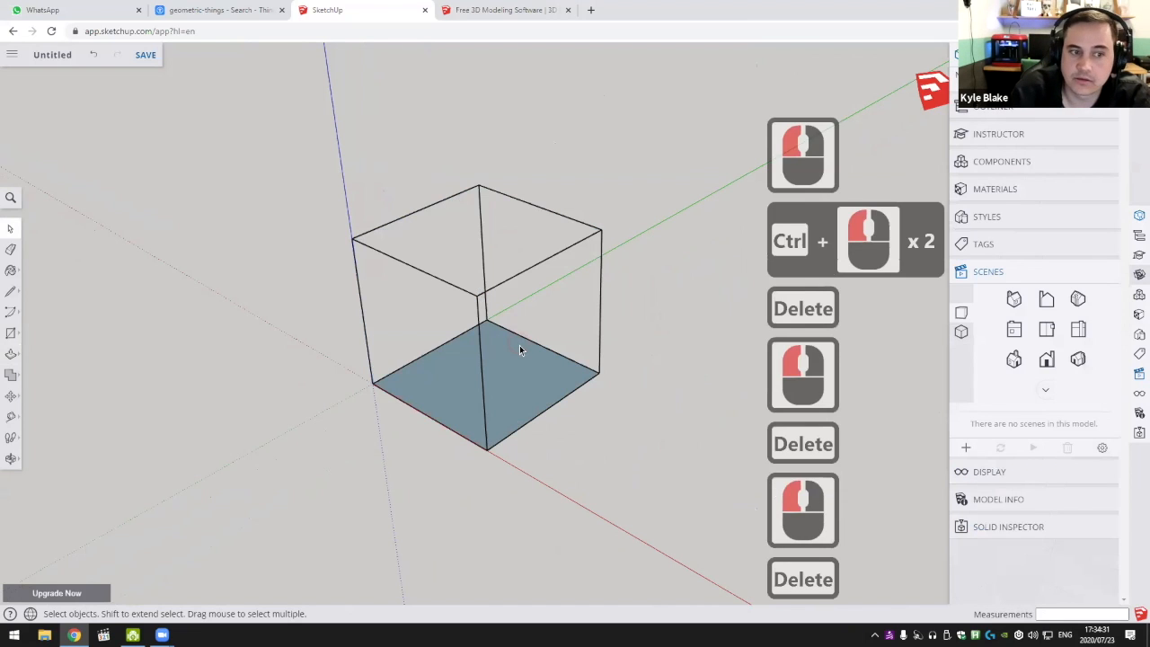
{"action": "left_click", "coordinate": [519, 348]}
{"action": "key", "text": "Delete"}
{"action": "middle_click_drag", "start_coordinate": [567, 288], "coordinate": [554, 254]}
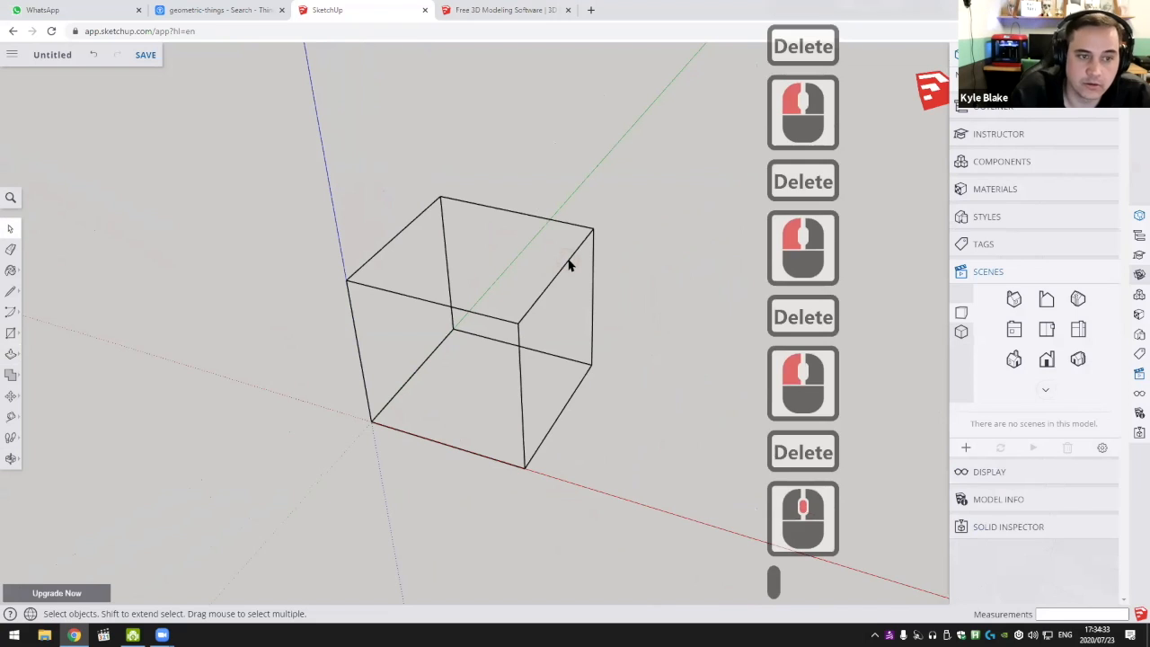
{"action": "triple_click", "coordinate": [568, 263]}
{"action": "key", "text": "g"}
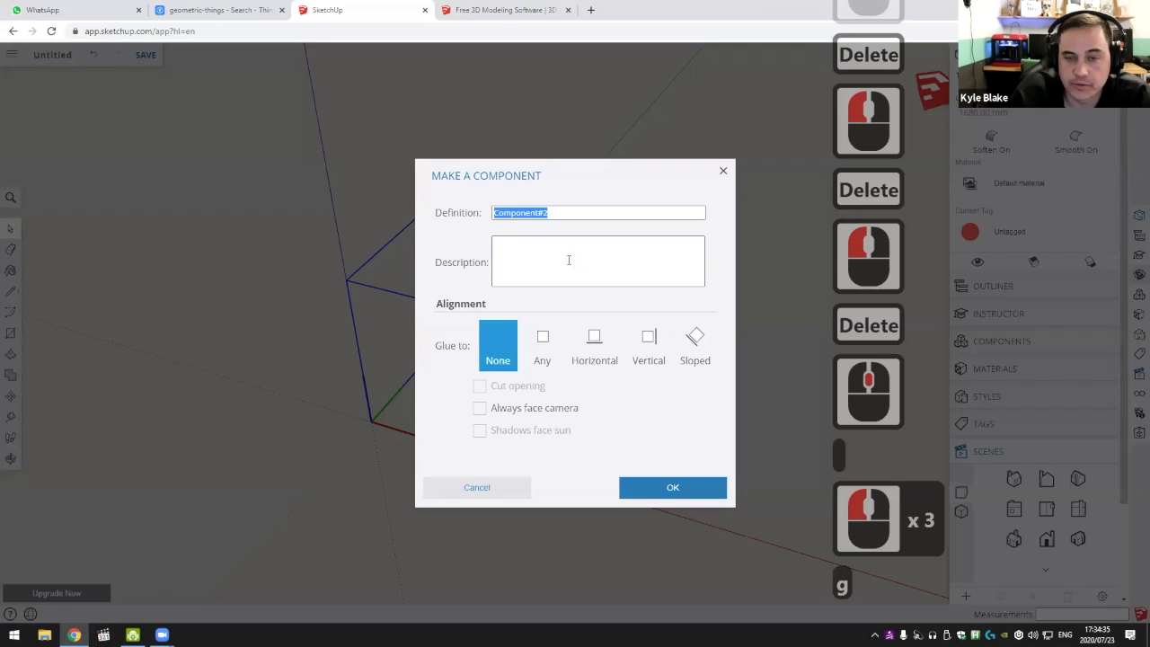
{"action": "key", "text": "Escape"}
{"action": "middle_click_drag", "start_coordinate": [546, 237], "coordinate": [500, 314]}
{"action": "scroll", "coordinate": [469, 322], "scroll_direction": "up", "scroll_amount": 2}
{"action": "middle_click_drag", "start_coordinate": [672, 395], "coordinate": [700, 364]}
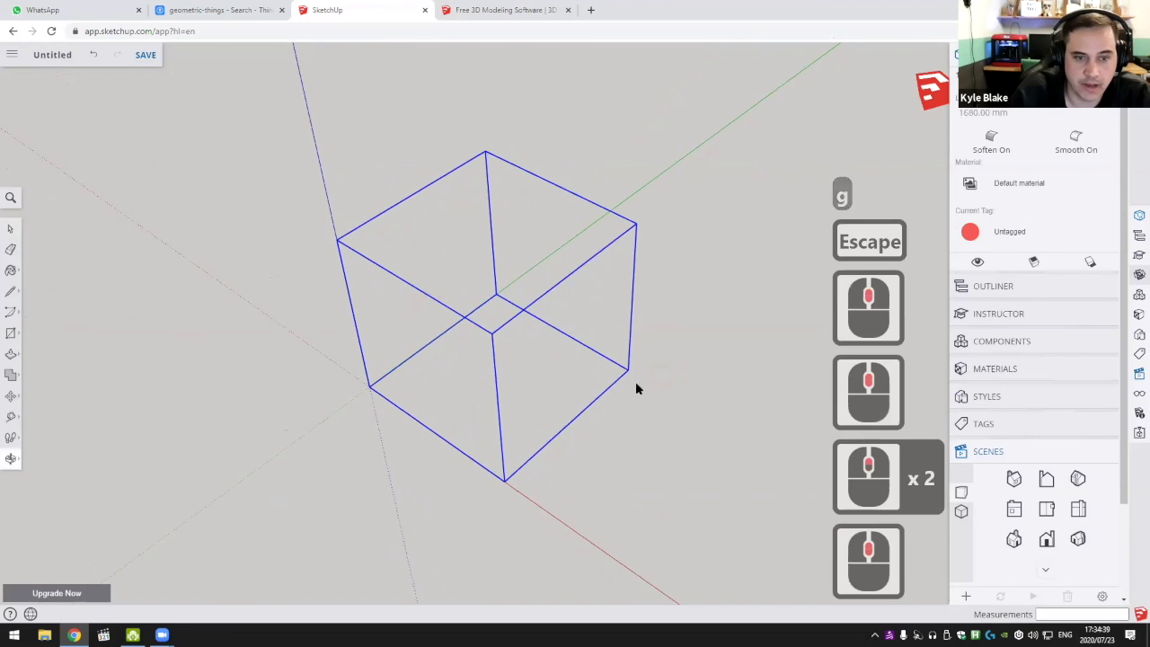
Clear the selection of the wireframe cube's edges and reactivate the Select tool
{"action": "left_click", "coordinate": [621, 303]}
{"action": "left_click", "coordinate": [640, 270]}
{"action": "left_click", "coordinate": [639, 236]}
{"action": "key", "text": "Escape"}
{"action": "left_click", "coordinate": [655, 246]}
{"action": "middle_click", "coordinate": [112, 190]}
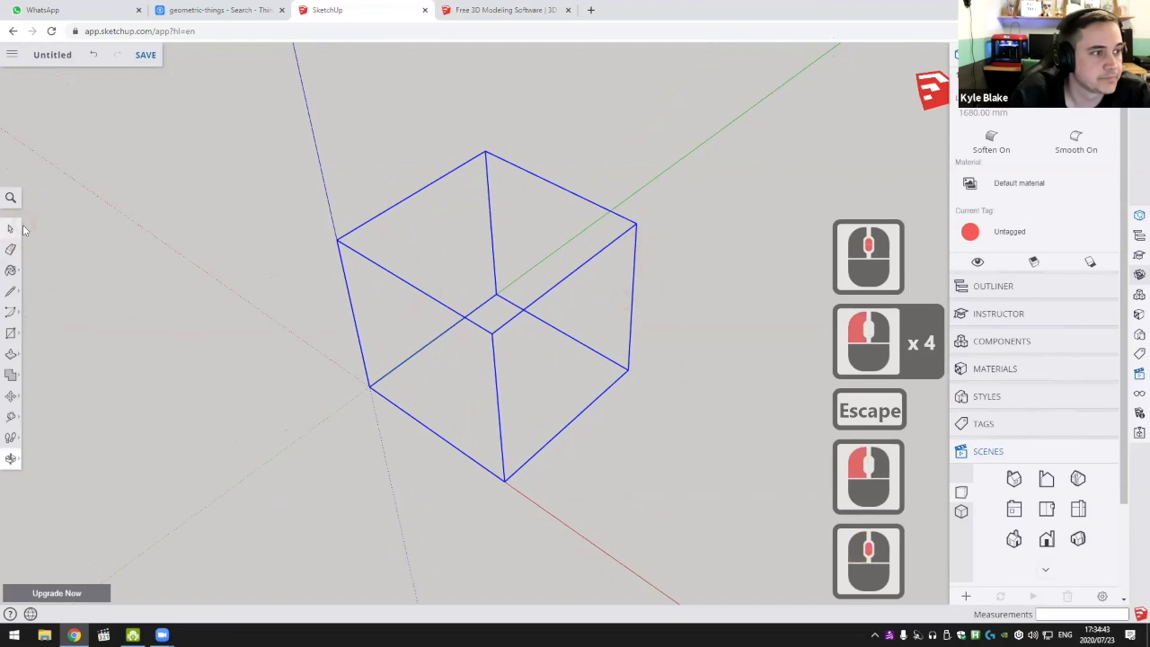
{"action": "double_click", "coordinate": [12, 255]}
{"action": "left_click", "coordinate": [13, 232]}
{"action": "middle_click_drag", "start_coordinate": [245, 275], "coordinate": [239, 264]}
{"action": "key", "text": "Escape"}
{"action": "key", "text": "Escape"}
{"action": "left_click", "coordinate": [414, 209]}
{"action": "middle_click_drag", "start_coordinate": [415, 209], "coordinate": [417, 202]}
{"action": "left_click", "coordinate": [9, 231]}
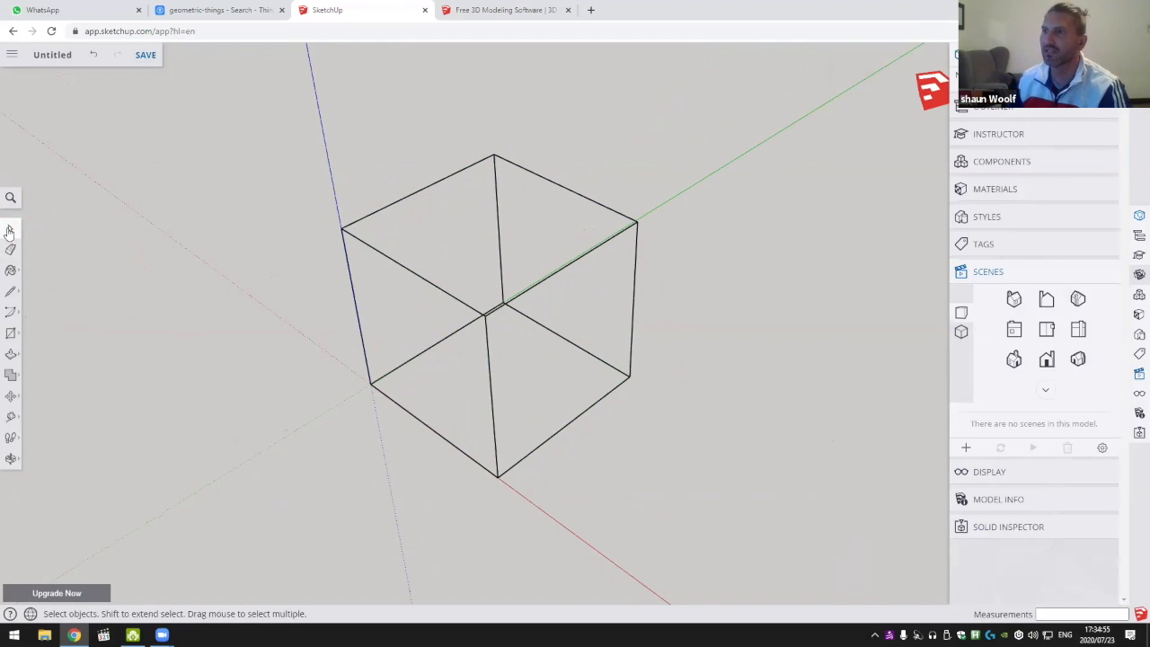
Select the whole wireframe cube with a selection window and delete it
{"action": "middle_click_drag", "start_coordinate": [151, 310], "coordinate": [433, 377]}
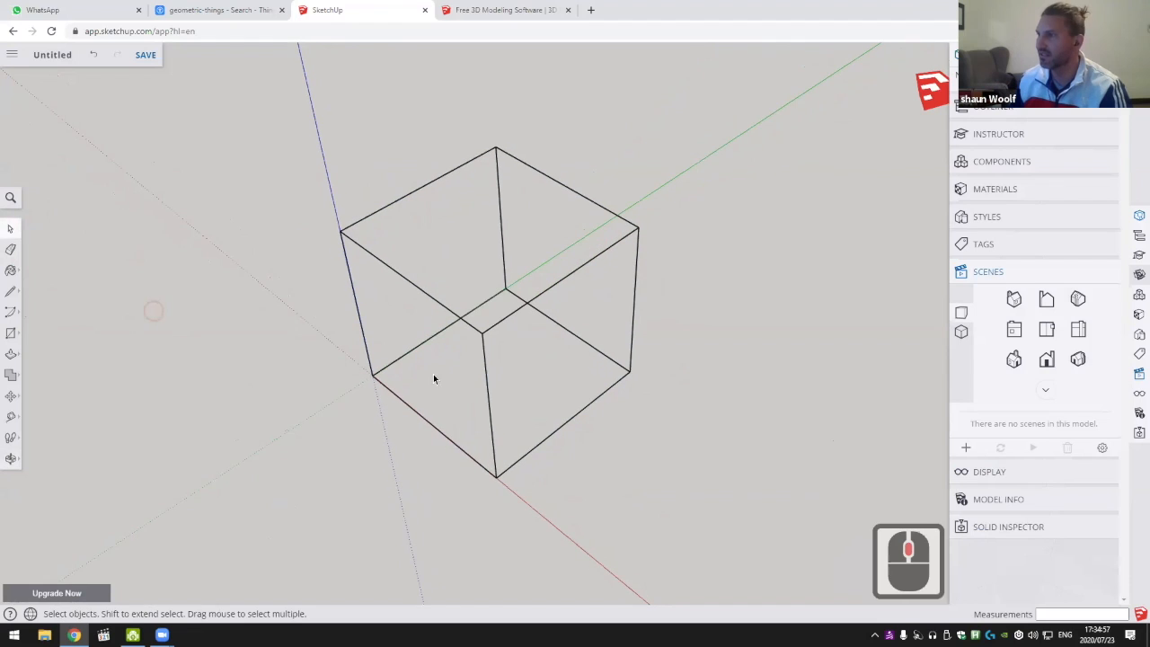
{"action": "left_click_drag", "start_coordinate": [324, 184], "coordinate": [704, 507]}
{"action": "key", "text": "Delete"}
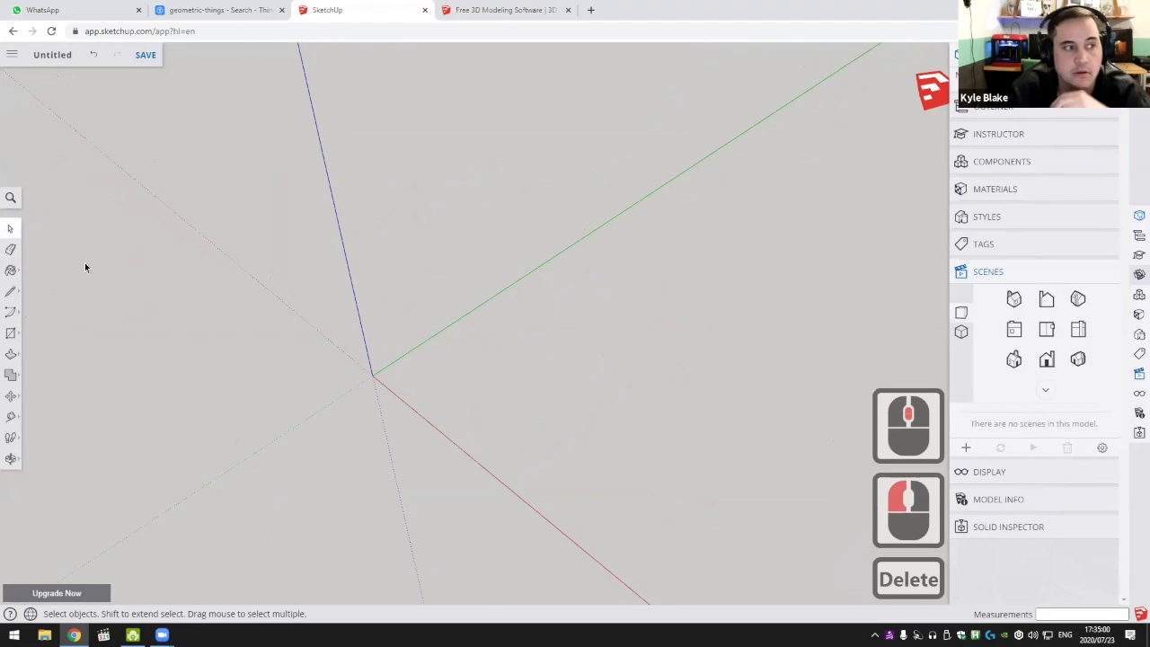
Draw a 140 by 140 mm square on the ground plane, starting from the origin
{"action": "left_click", "coordinate": [11, 334]}
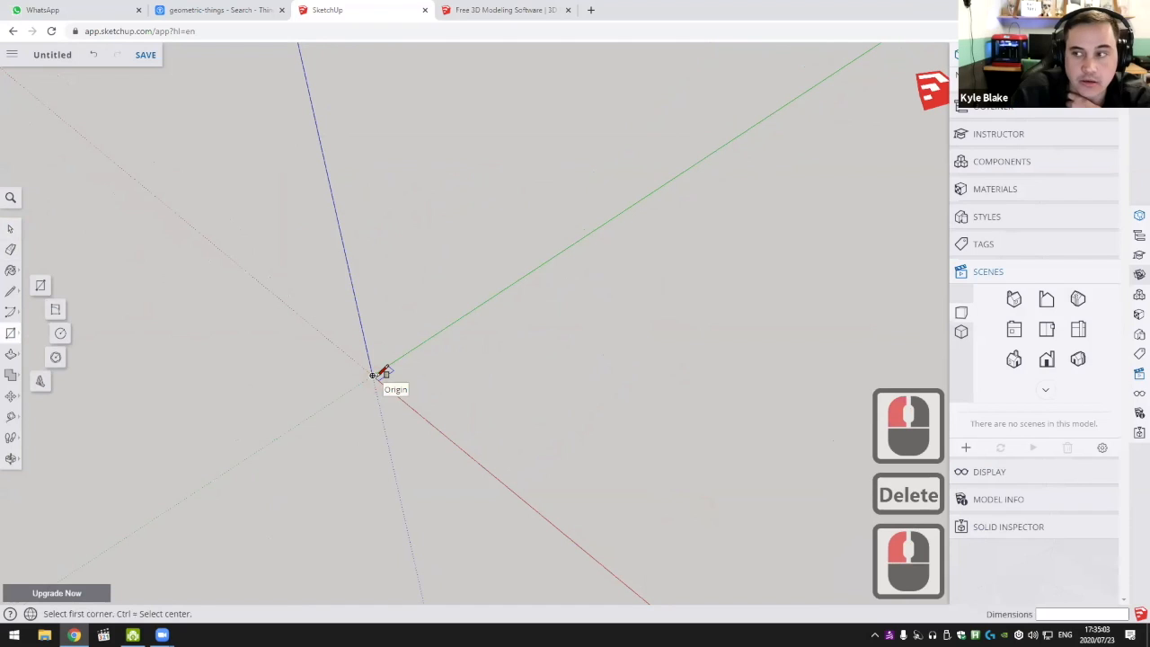
{"action": "left_click", "coordinate": [373, 374]}
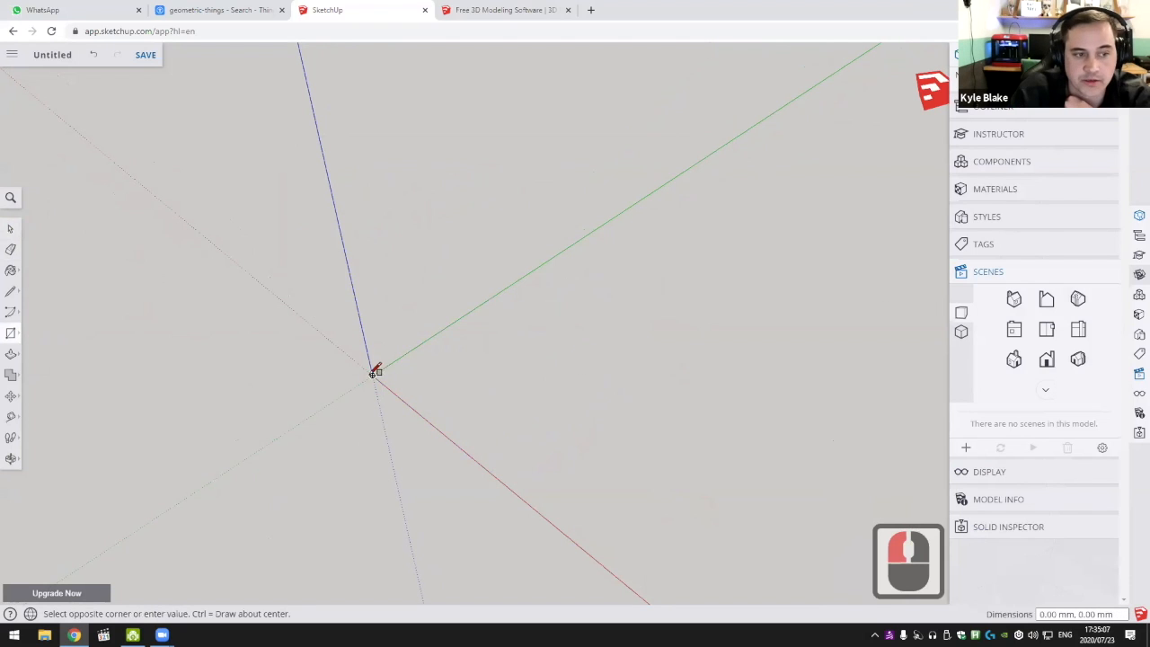
{"action": "type", "text": "140,140"}
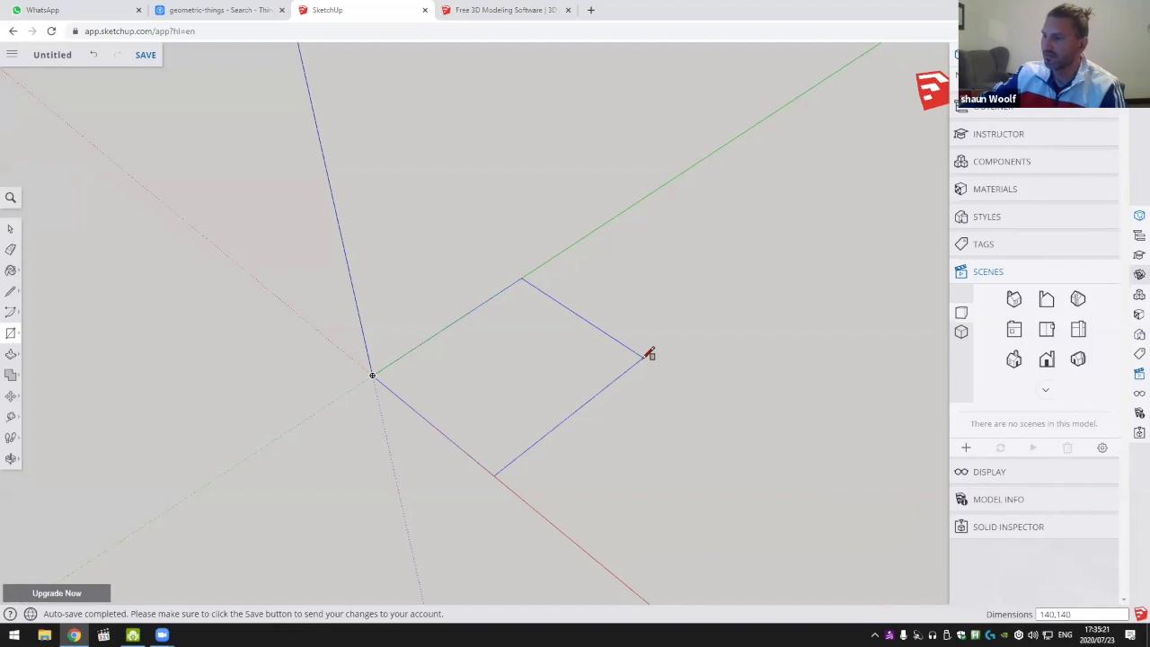
{"action": "key", "text": "Return"}
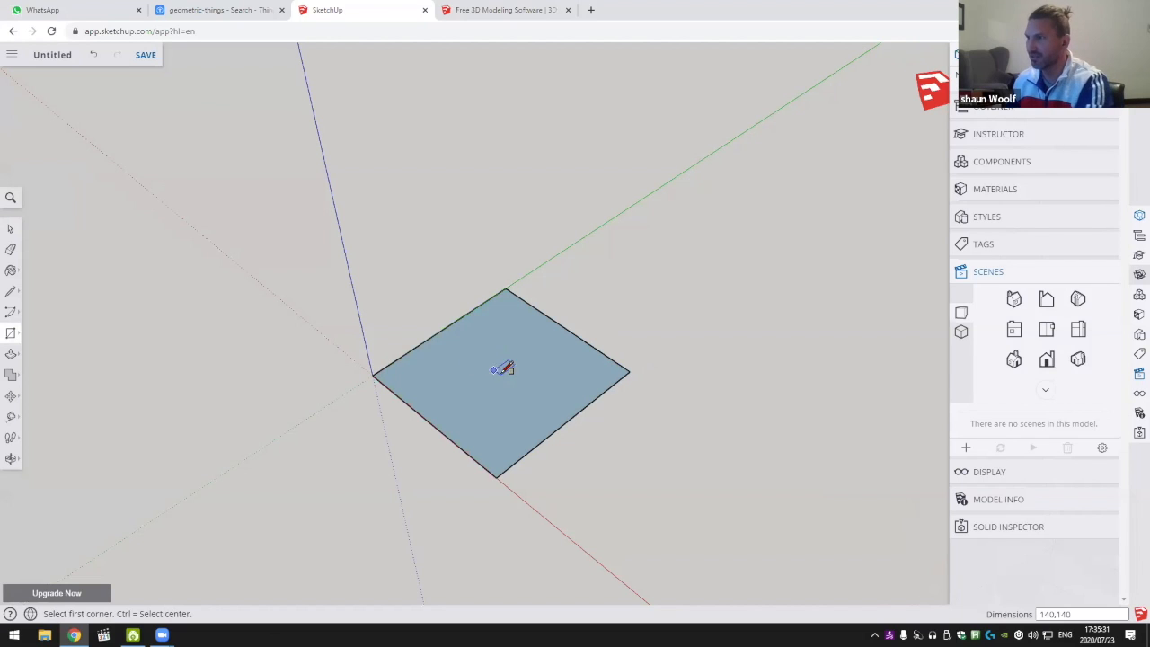
Push/Pull the square up 140 mm into a cube
{"action": "key", "text": "p"}
{"action": "left_click", "coordinate": [527, 360]}
{"action": "type", "text": "14"}
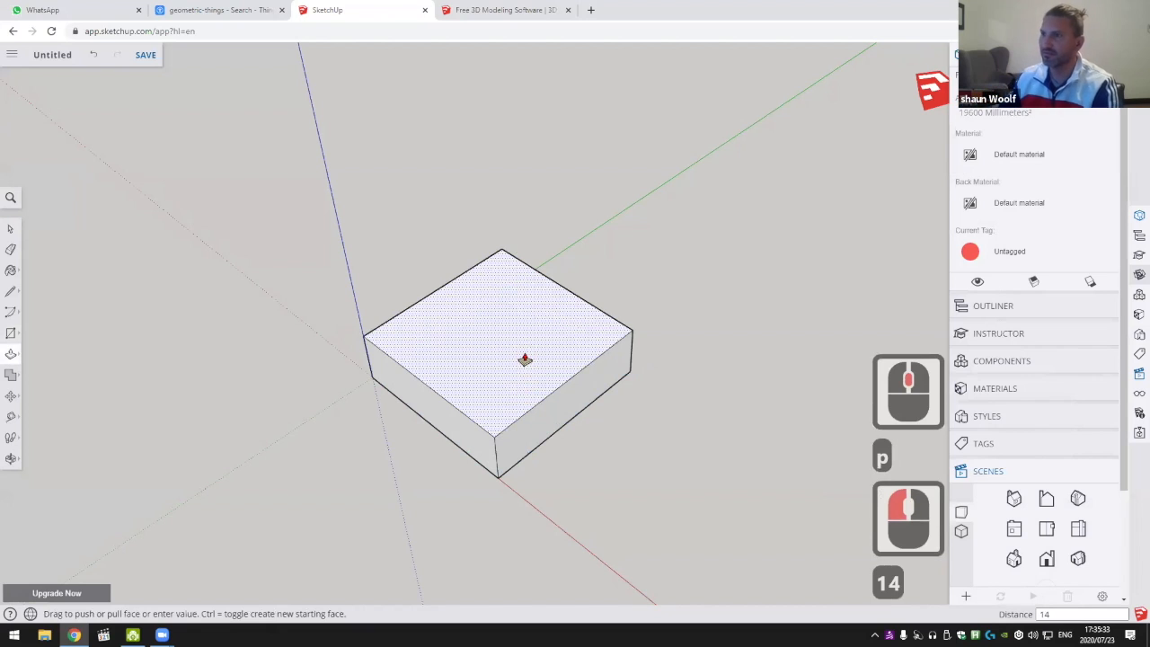
{"action": "type", "text": "0"}
{"action": "key", "text": "Return"}
Delete the cube's top face and its two near side faces
{"action": "middle_click_drag", "start_coordinate": [526, 390], "coordinate": [483, 357]}
{"action": "key", "text": "space"}
{"action": "left_click", "coordinate": [481, 352]}
{"action": "left_click", "coordinate": [444, 261], "text": "ctrl"}
{"action": "left_click", "coordinate": [393, 334], "text": "ctrl"}
{"action": "key", "text": "Delete"}
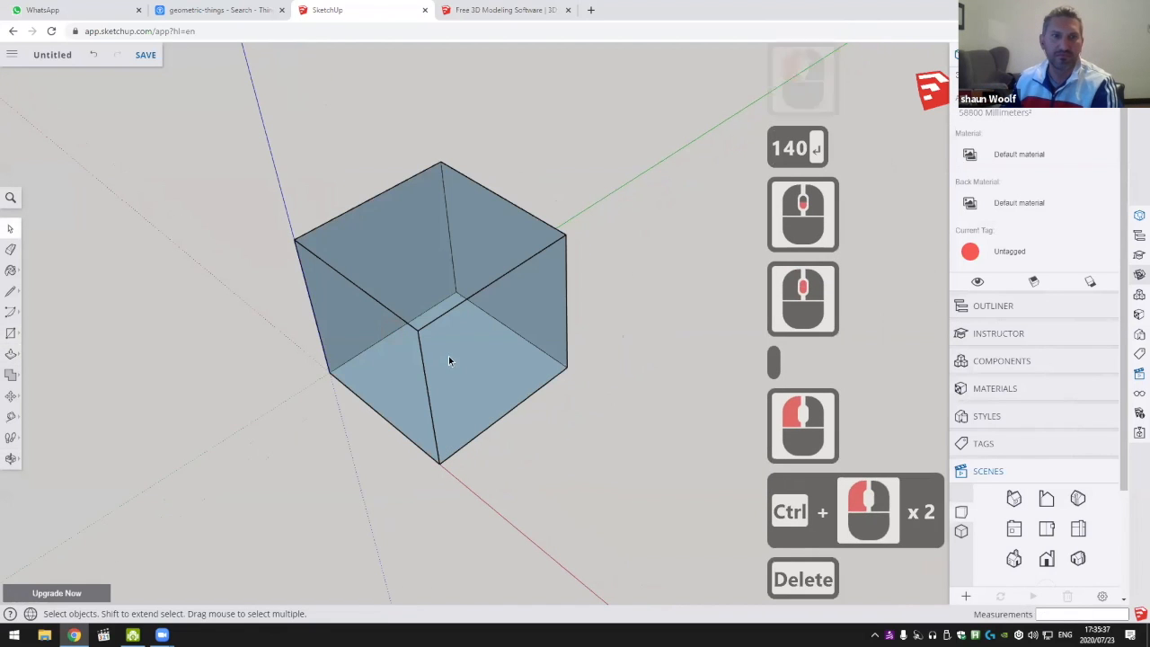
Delete the two far side faces and the bottom face, keeping only the cube's edges
{"action": "left_click", "coordinate": [477, 256]}
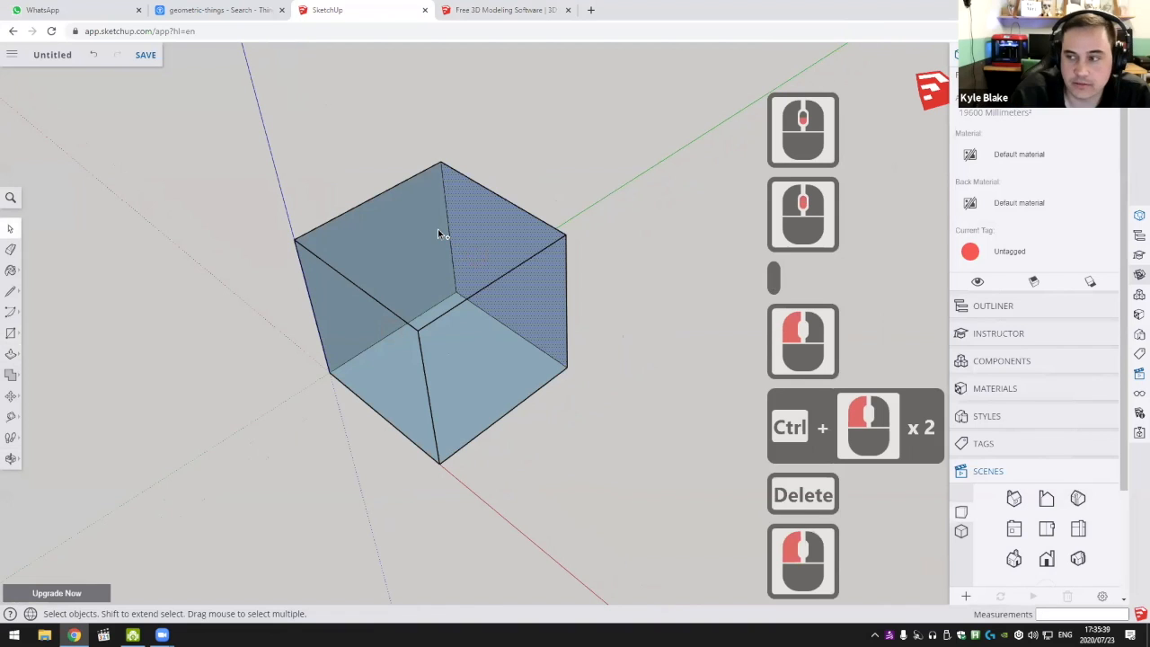
{"action": "middle_click_drag", "start_coordinate": [449, 247], "coordinate": [619, 262]}
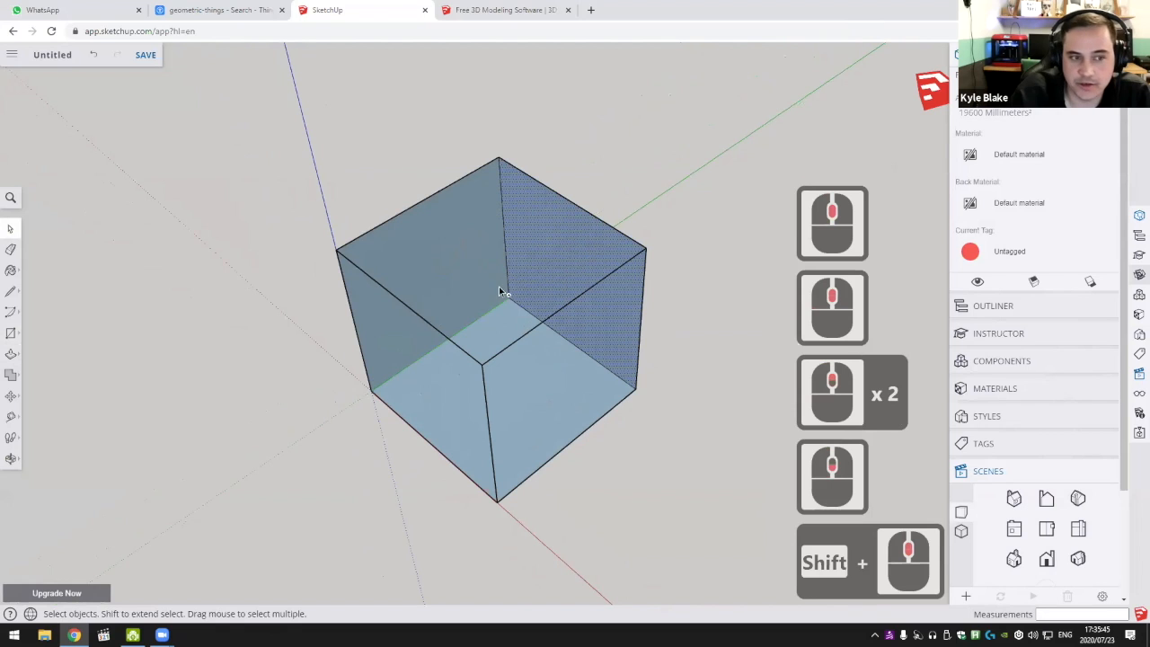
{"action": "left_click", "coordinate": [487, 277], "text": "ctrl"}
{"action": "left_click", "coordinate": [577, 396], "text": "ctrl"}
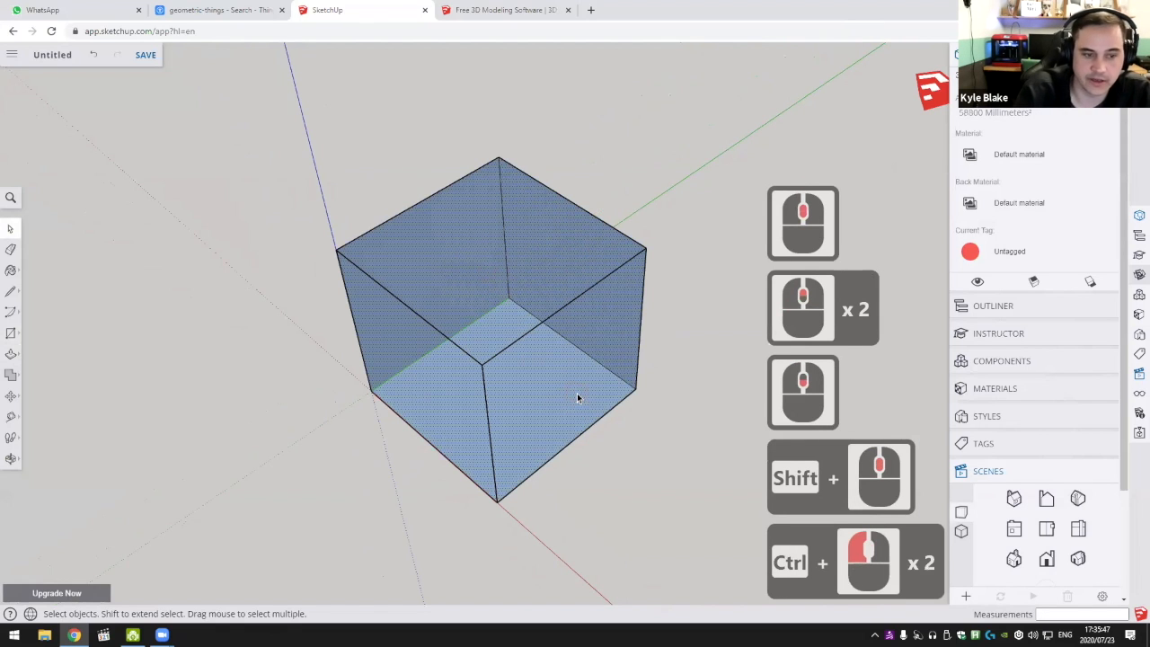
{"action": "key", "text": "Delete"}
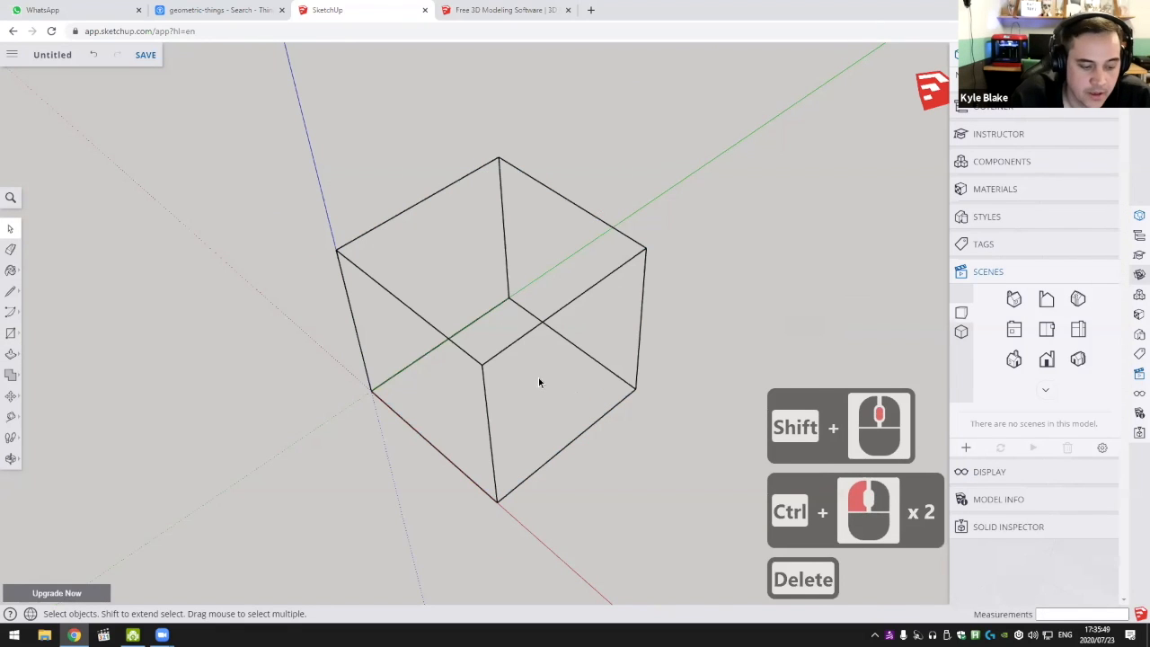
Select the whole wireframe cube and make it a component named Print Volume
{"action": "middle_click_drag", "start_coordinate": [539, 383], "coordinate": [527, 370], "text": "shift"}
{"action": "left_click", "coordinate": [9, 230]}
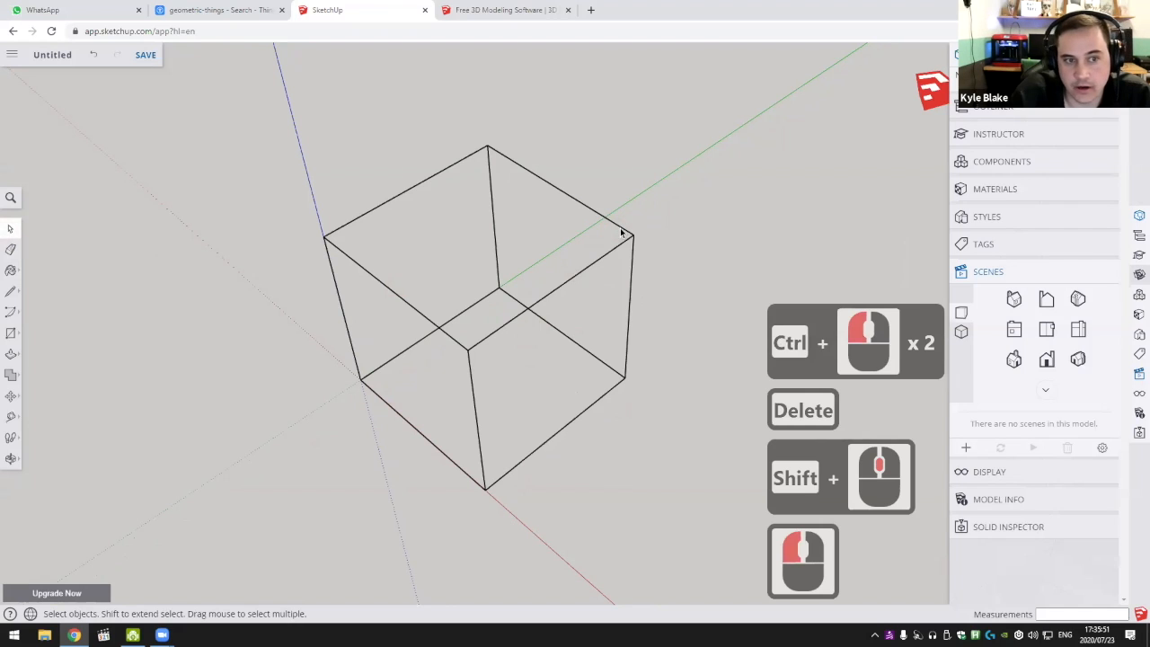
{"action": "triple_click", "coordinate": [622, 234]}
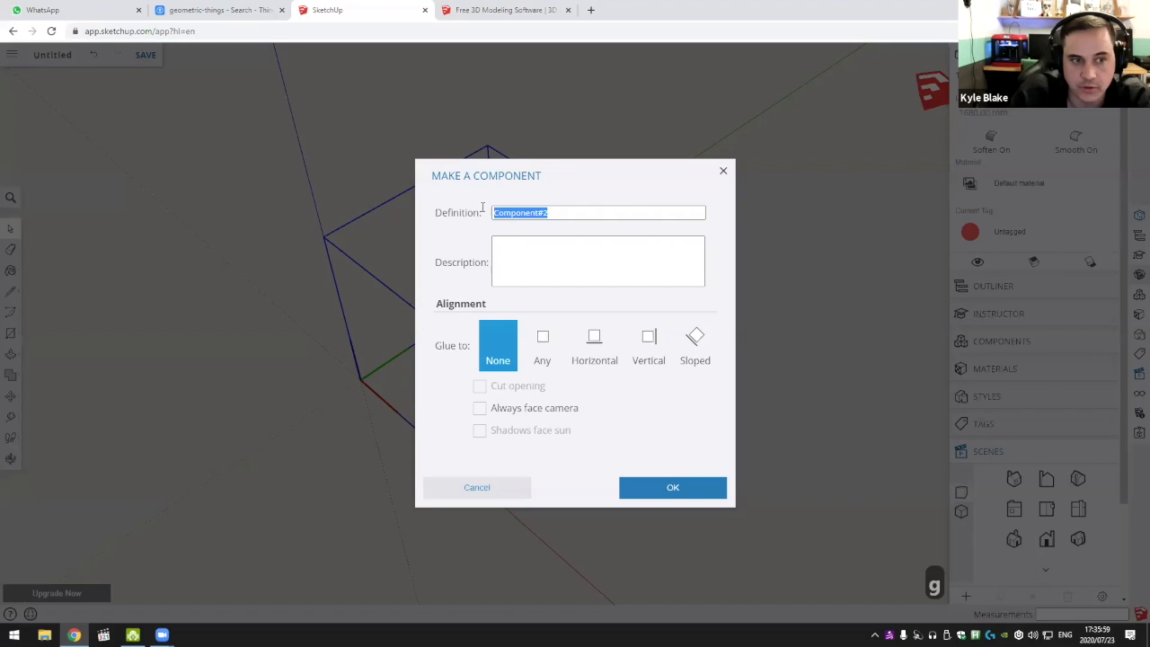
{"action": "type", "text": "Print Vol"}
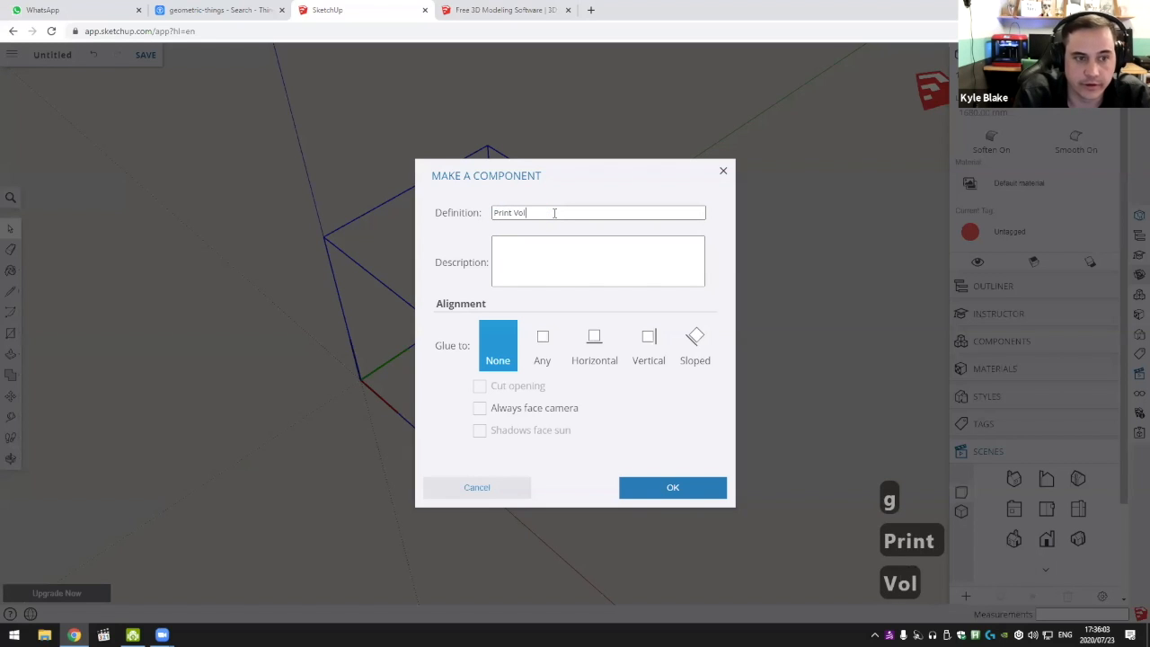
{"action": "type", "text": "ume"}
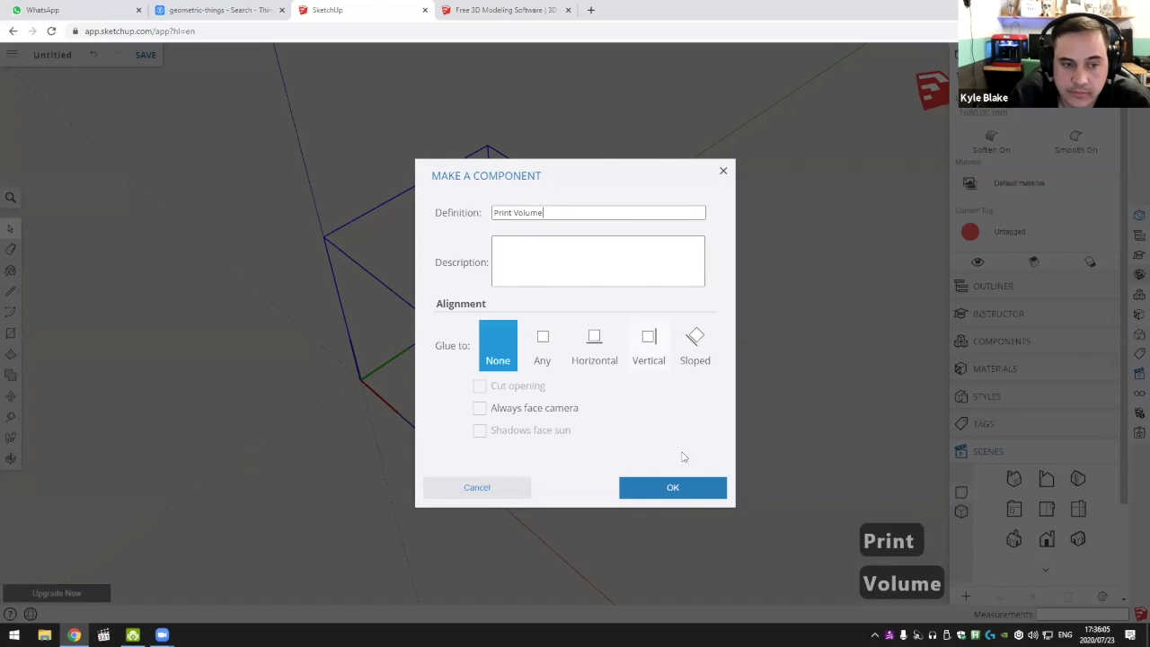
{"action": "left_click", "coordinate": [674, 487]}
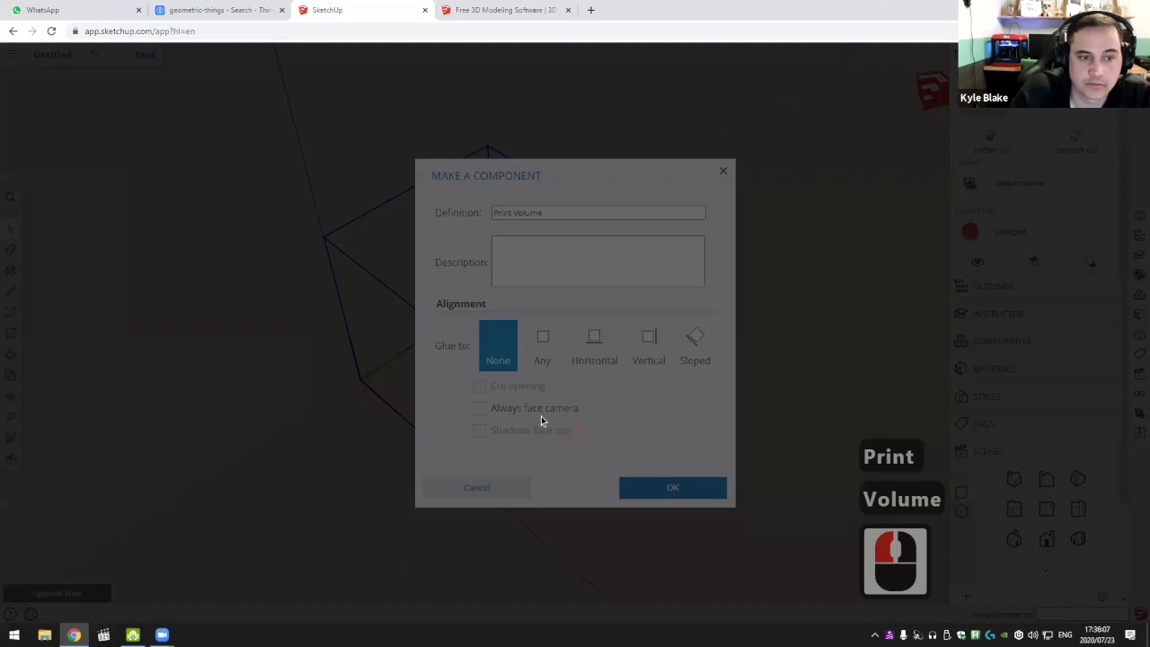
Draw a rectangle of about 62 by 38.5 mm on the floor inside the Print Volume cube
{"action": "middle_click_drag", "start_coordinate": [685, 402], "coordinate": [626, 227]}
{"action": "left_click", "coordinate": [581, 265]}
{"action": "left_click", "coordinate": [473, 324]}
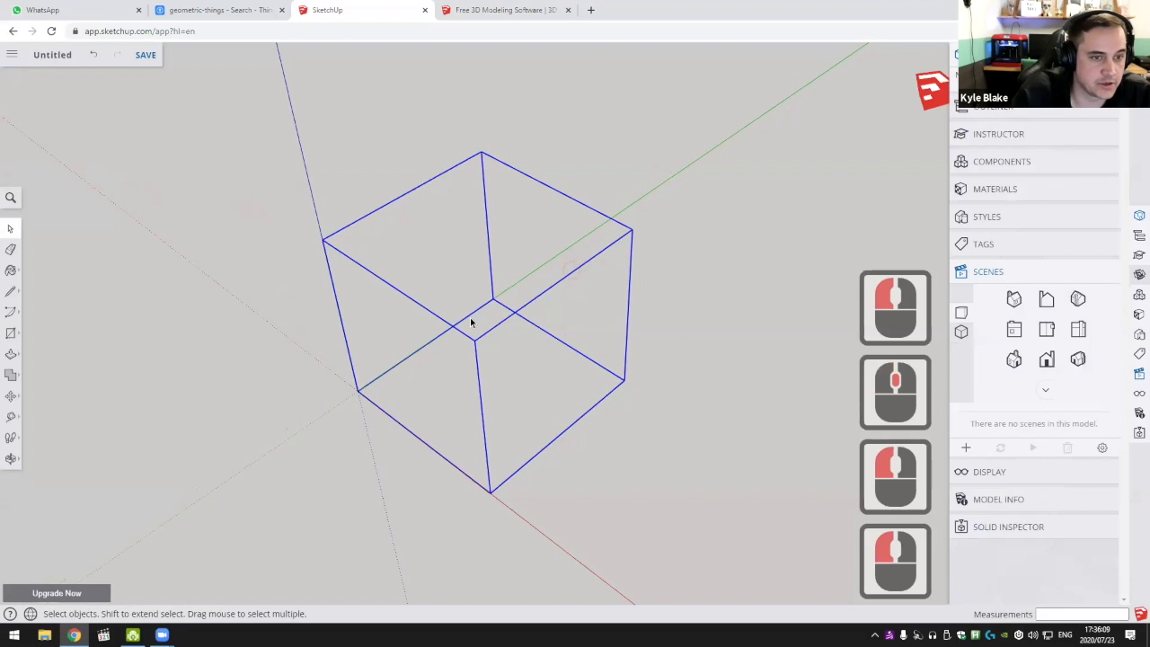
{"action": "middle_click_drag", "start_coordinate": [590, 306], "coordinate": [590, 349]}
{"action": "scroll", "coordinate": [608, 357], "scroll_direction": "up", "scroll_amount": 4}
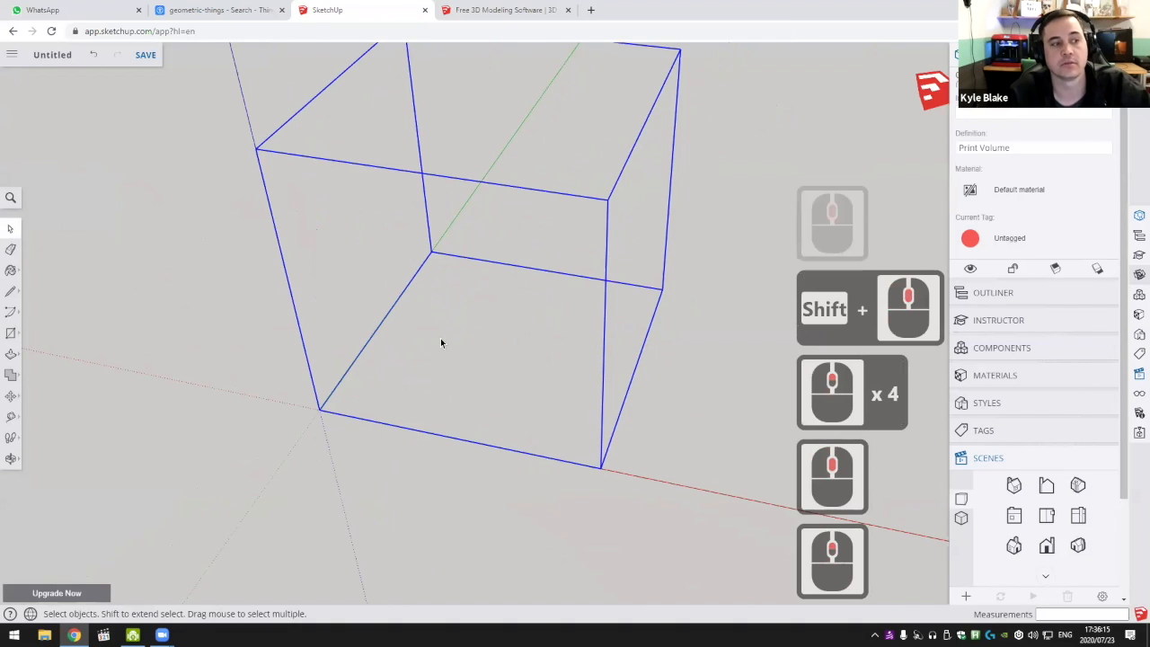
{"action": "left_click", "coordinate": [10, 334]}
{"action": "middle_click_drag", "start_coordinate": [398, 356], "coordinate": [485, 407]}
{"action": "scroll", "coordinate": [422, 396], "scroll_direction": "up", "scroll_amount": 5}
{"action": "left_click", "coordinate": [364, 429]}
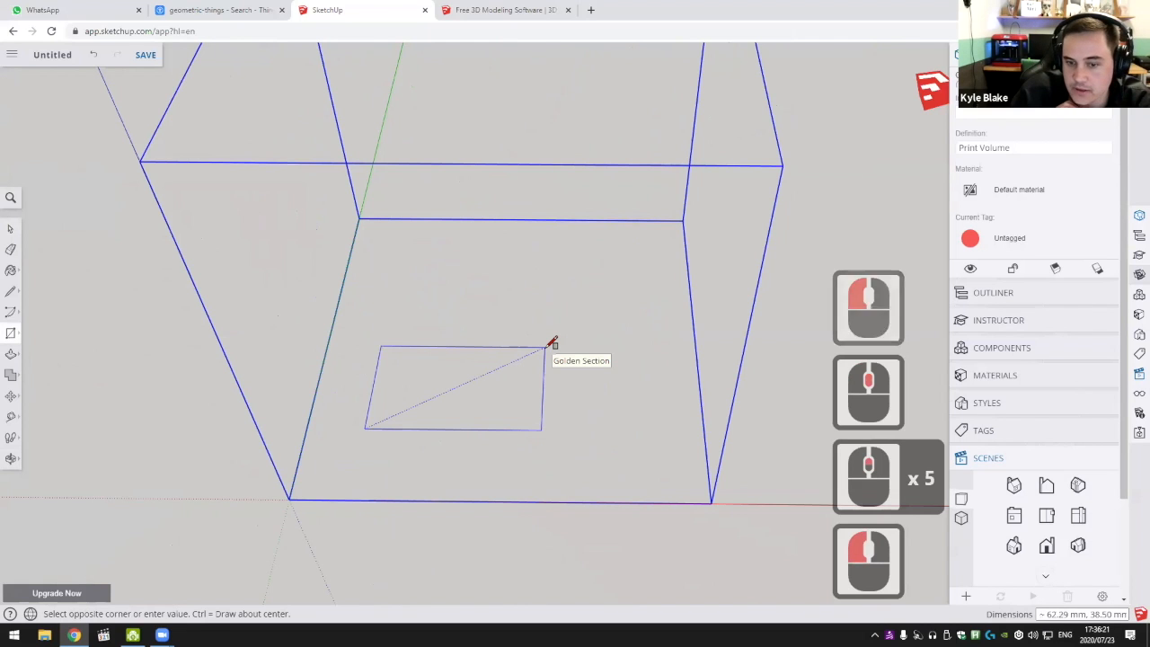
{"action": "left_click", "coordinate": [545, 347]}
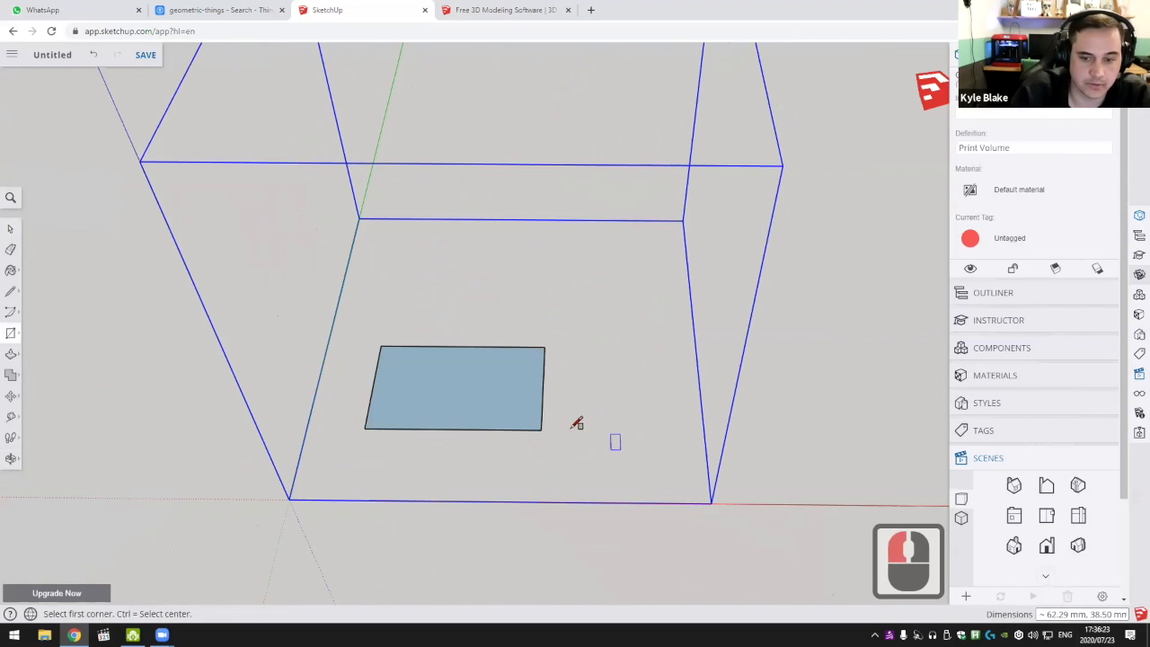
Push/Pull the rectangle up 5 mm into a slab
{"action": "middle_click_drag", "start_coordinate": [406, 408], "coordinate": [412, 397]}
{"action": "scroll", "coordinate": [413, 394], "scroll_direction": "up", "scroll_amount": 2}
{"action": "key", "text": "p"}
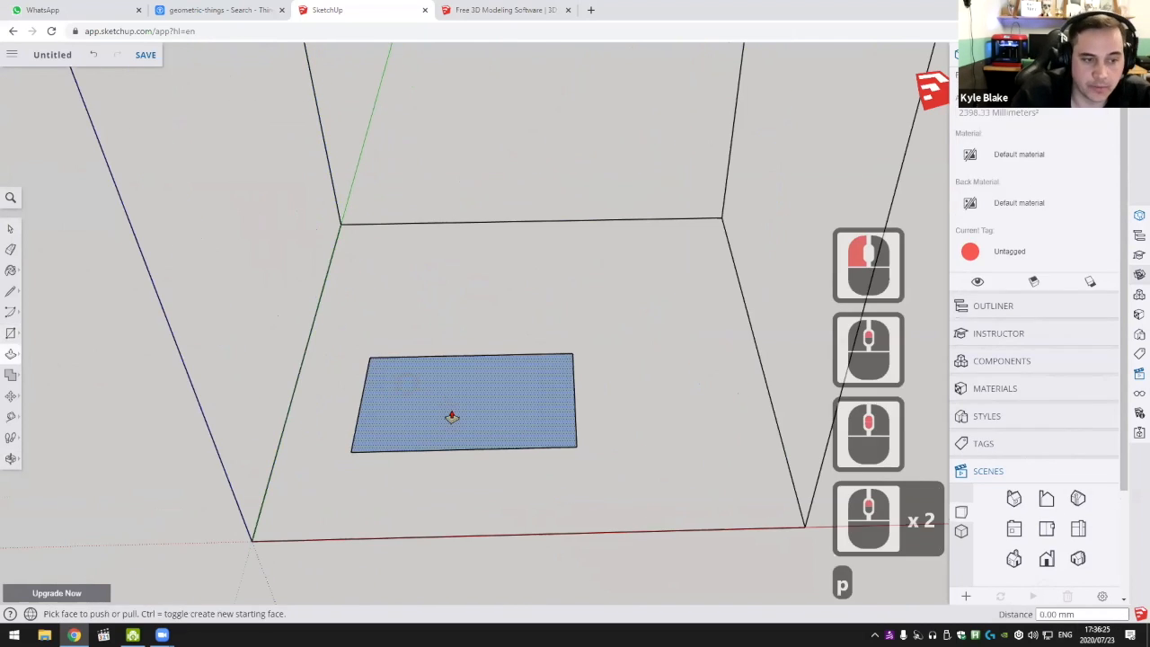
{"action": "left_click", "coordinate": [452, 415]}
{"action": "type", "text": "5"}
{"action": "key", "text": "Return"}
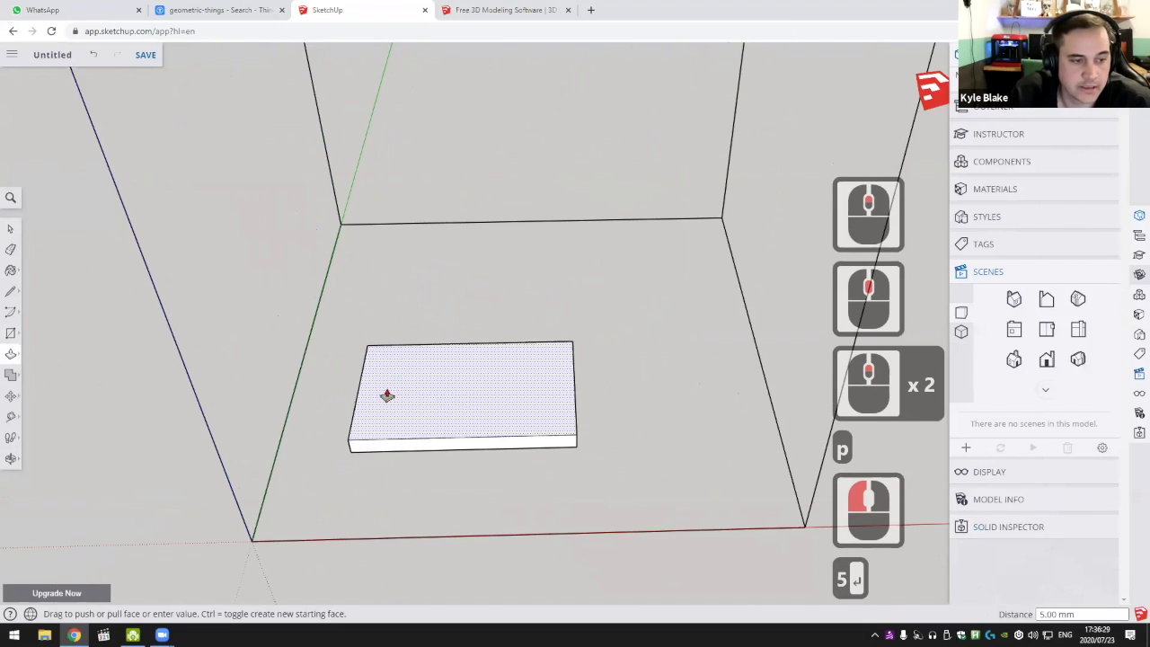
Draw a two-point arc tangent to both edges, radius about 5.39 mm, across the near-left corner of the slab's top face
{"action": "middle_click_drag", "start_coordinate": [418, 365], "coordinate": [334, 316], "text": "shift"}
{"action": "scroll", "coordinate": [334, 315], "scroll_direction": "up", "scroll_amount": 6}
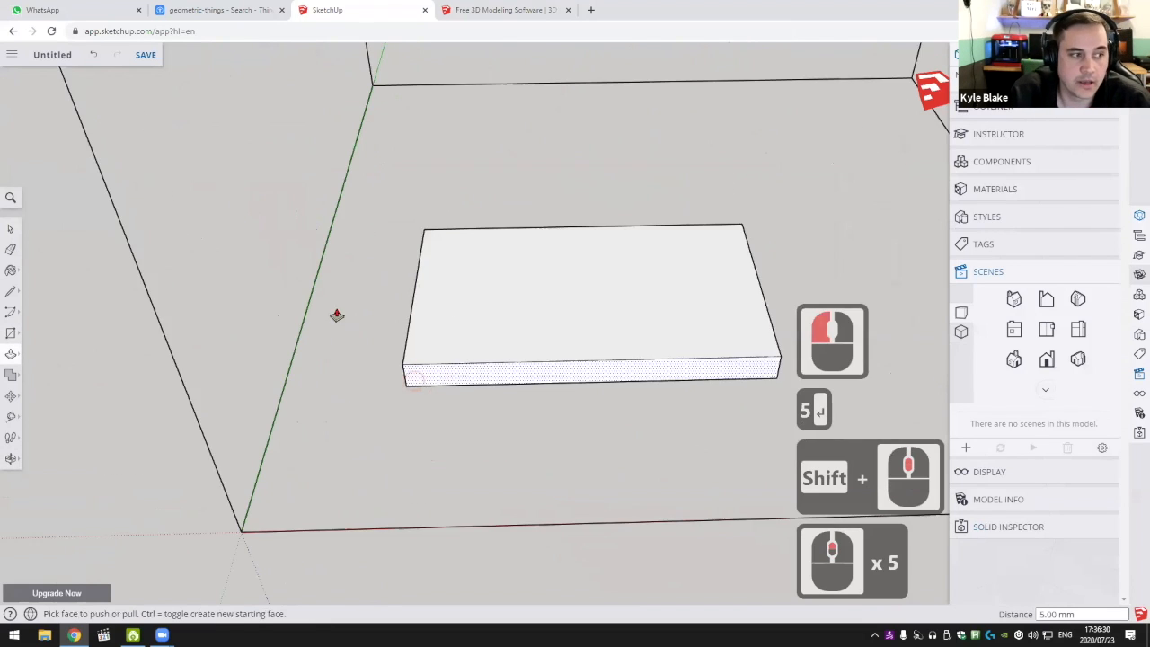
{"action": "left_click", "coordinate": [10, 314]}
{"action": "left_click", "coordinate": [54, 304]}
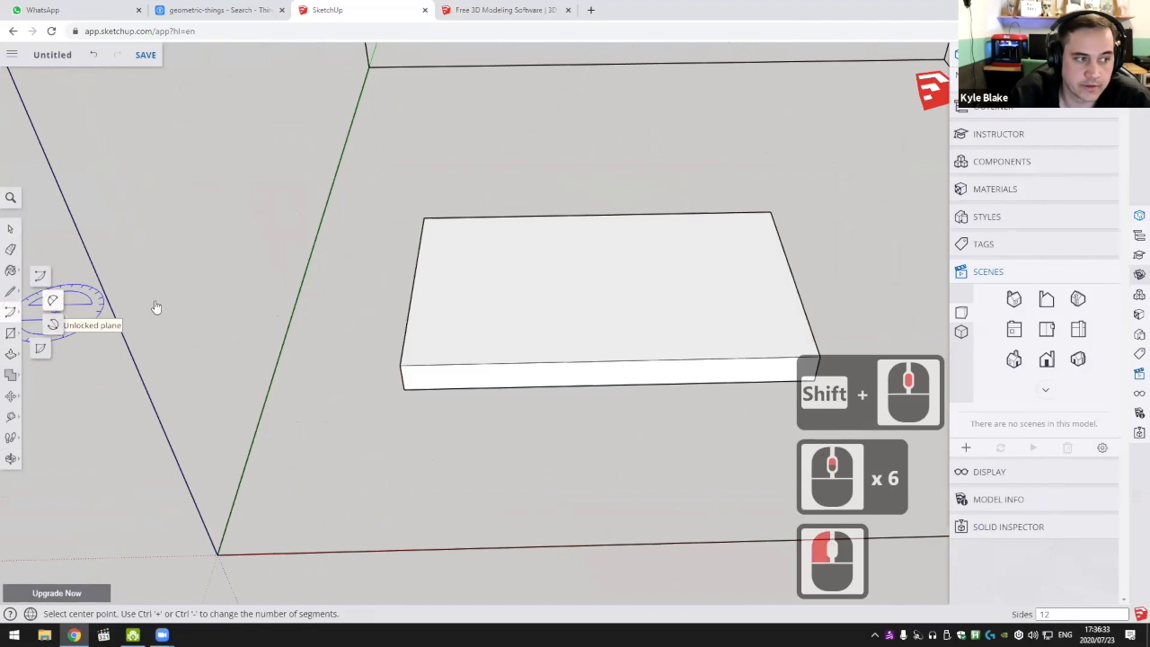
{"action": "middle_click_drag", "start_coordinate": [467, 354], "coordinate": [427, 339]}
{"action": "scroll", "coordinate": [428, 341], "scroll_direction": "up", "scroll_amount": 4}
{"action": "left_click", "coordinate": [404, 348]}
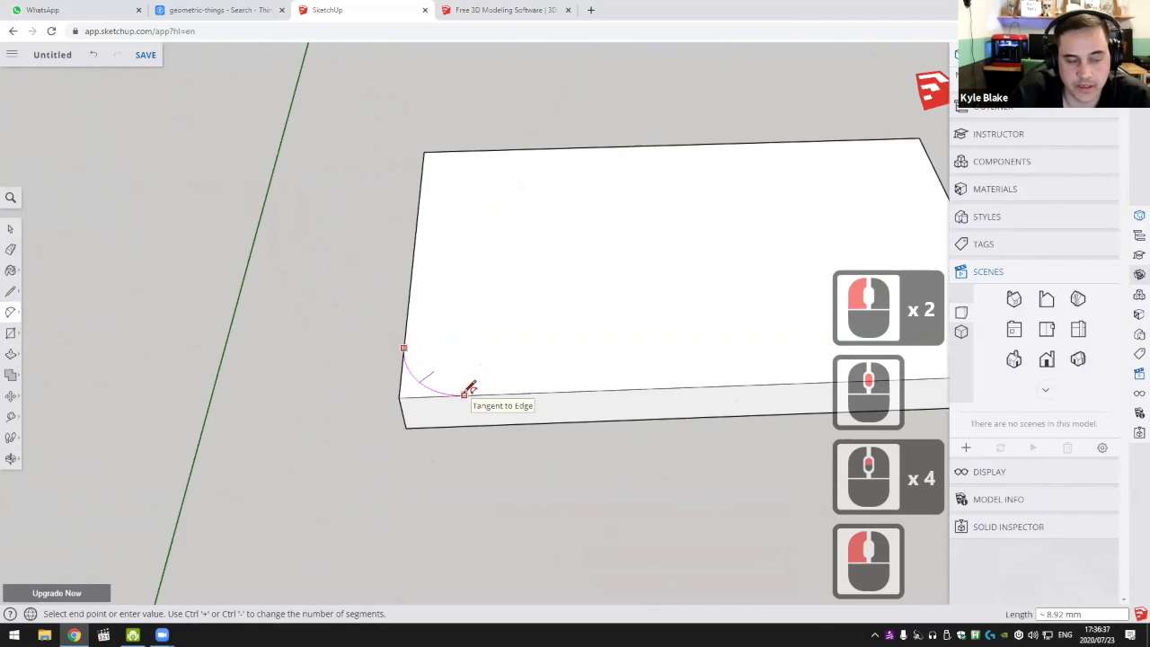
{"action": "left_click", "coordinate": [464, 392]}
{"action": "left_click", "coordinate": [464, 391]}
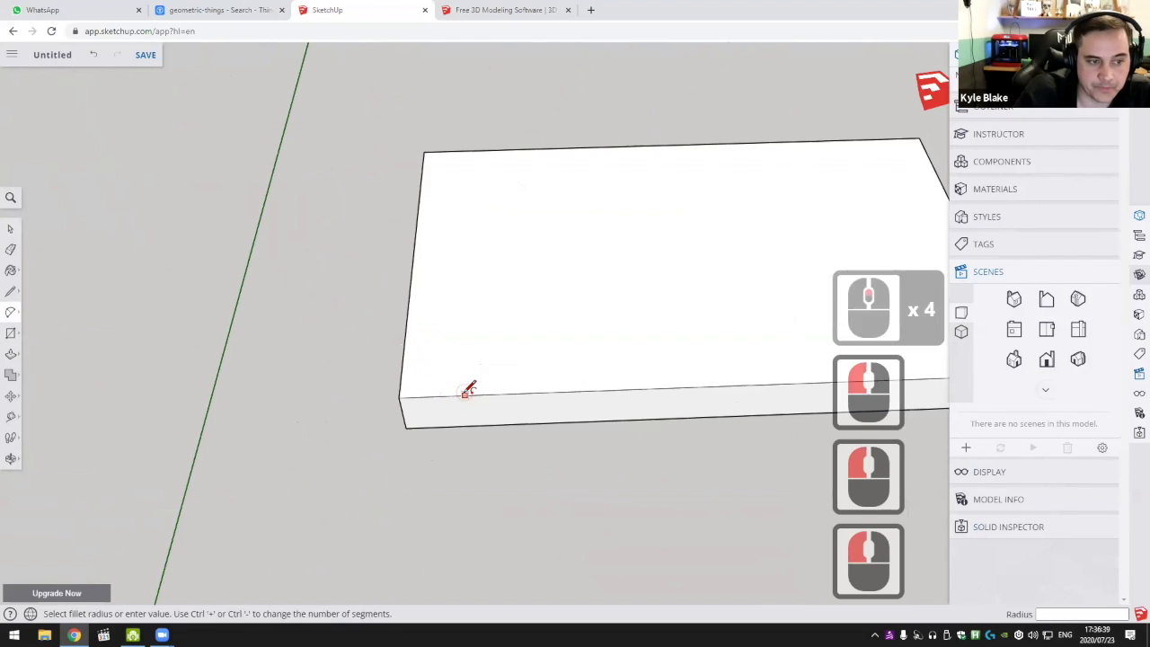
{"action": "middle_click_drag", "start_coordinate": [495, 416], "coordinate": [452, 390]}
{"action": "scroll", "coordinate": [452, 390], "scroll_direction": "up", "scroll_amount": 4}
{"action": "left_click", "coordinate": [446, 392]}
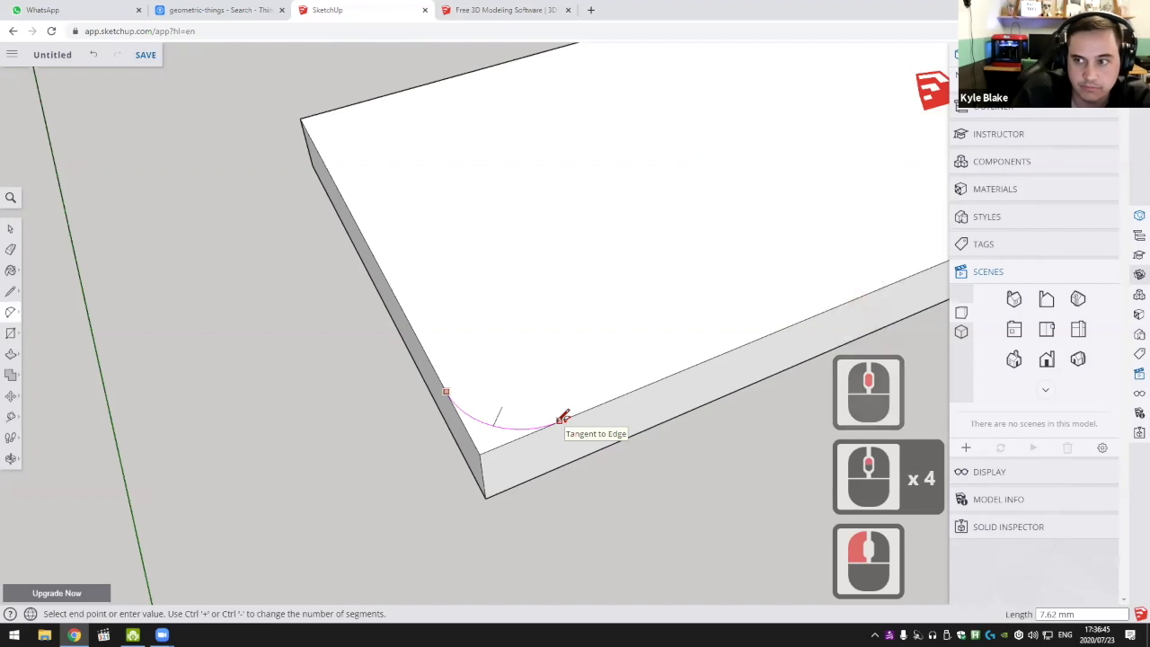
{"action": "left_click", "coordinate": [562, 418]}
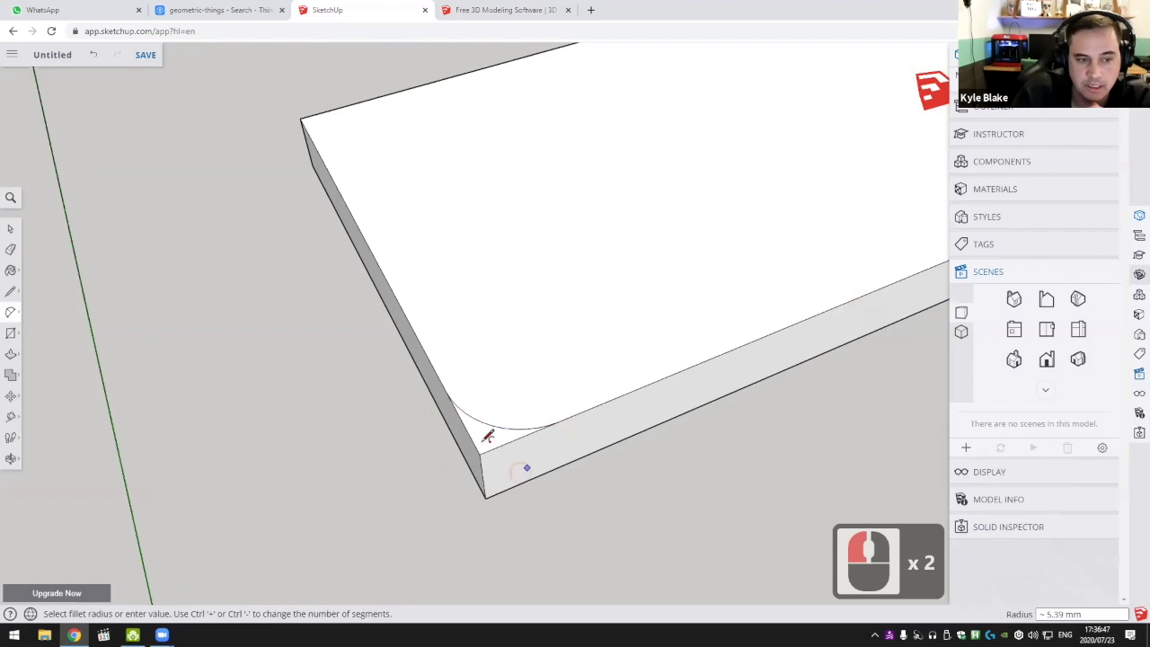
Repeat the same tangent corner arc at the far-left corner of the slab's top face
{"action": "middle_click_drag", "start_coordinate": [467, 480], "coordinate": [460, 495]}
{"action": "scroll", "coordinate": [452, 371], "scroll_direction": "down", "scroll_amount": 4}
{"action": "middle_click_drag", "start_coordinate": [485, 305], "coordinate": [543, 407], "text": "shift"}
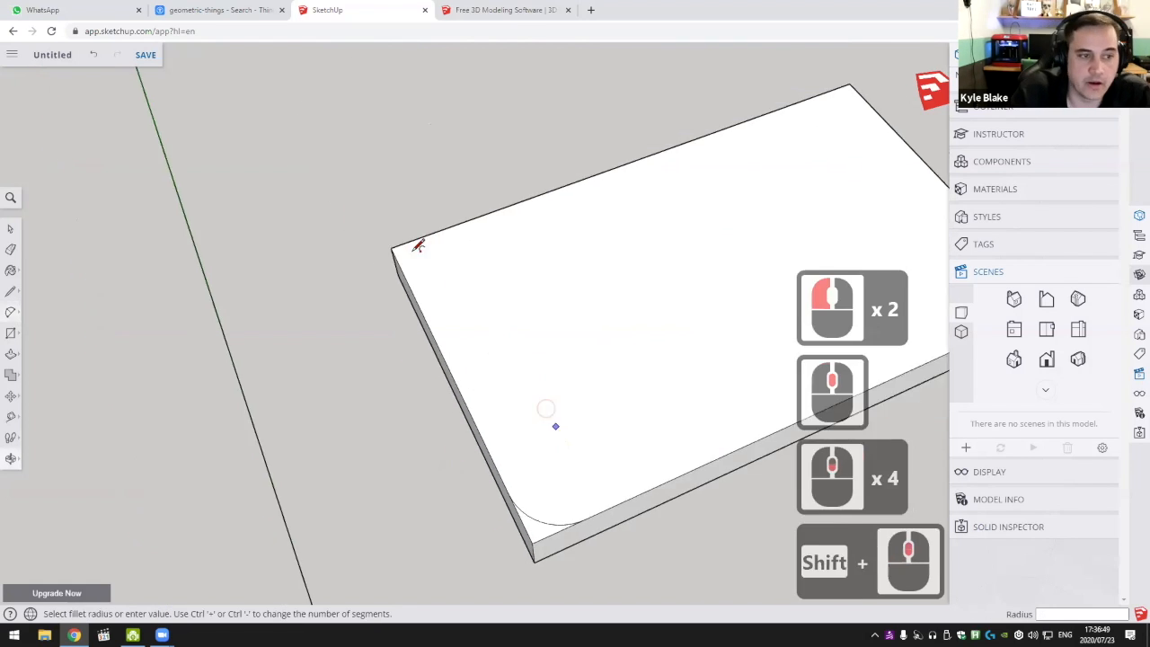
{"action": "scroll", "coordinate": [418, 249], "scroll_direction": "up", "scroll_amount": 4}
{"action": "scroll", "coordinate": [389, 245], "scroll_direction": "down", "scroll_amount": 6}
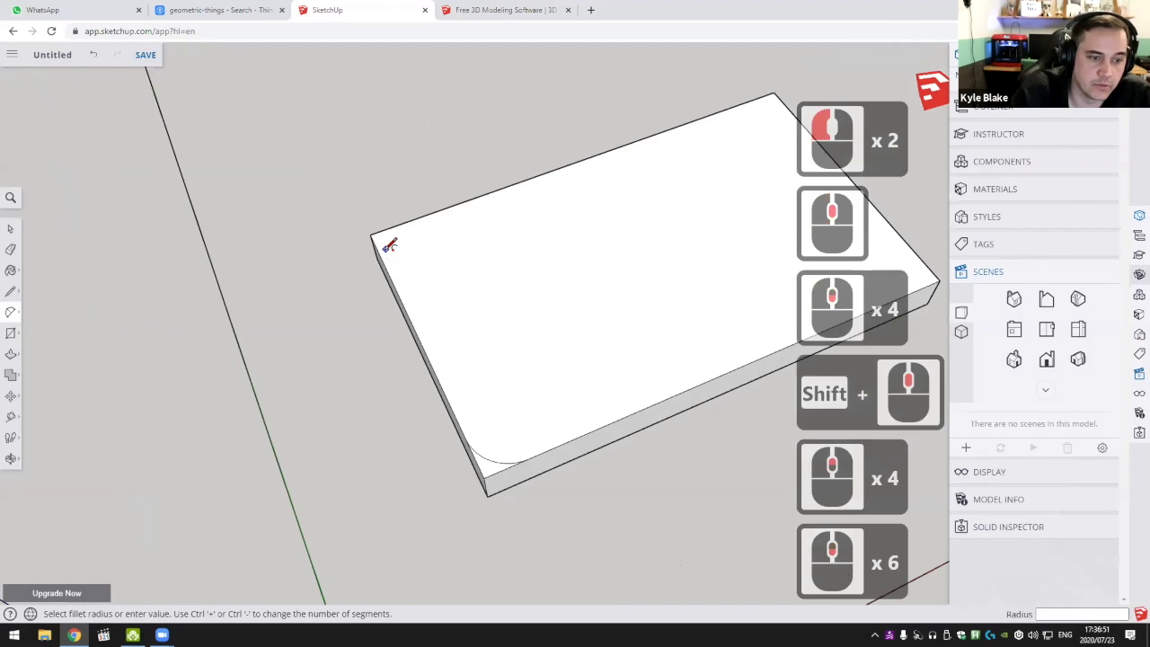
{"action": "scroll", "coordinate": [390, 244], "scroll_direction": "up", "scroll_amount": 4}
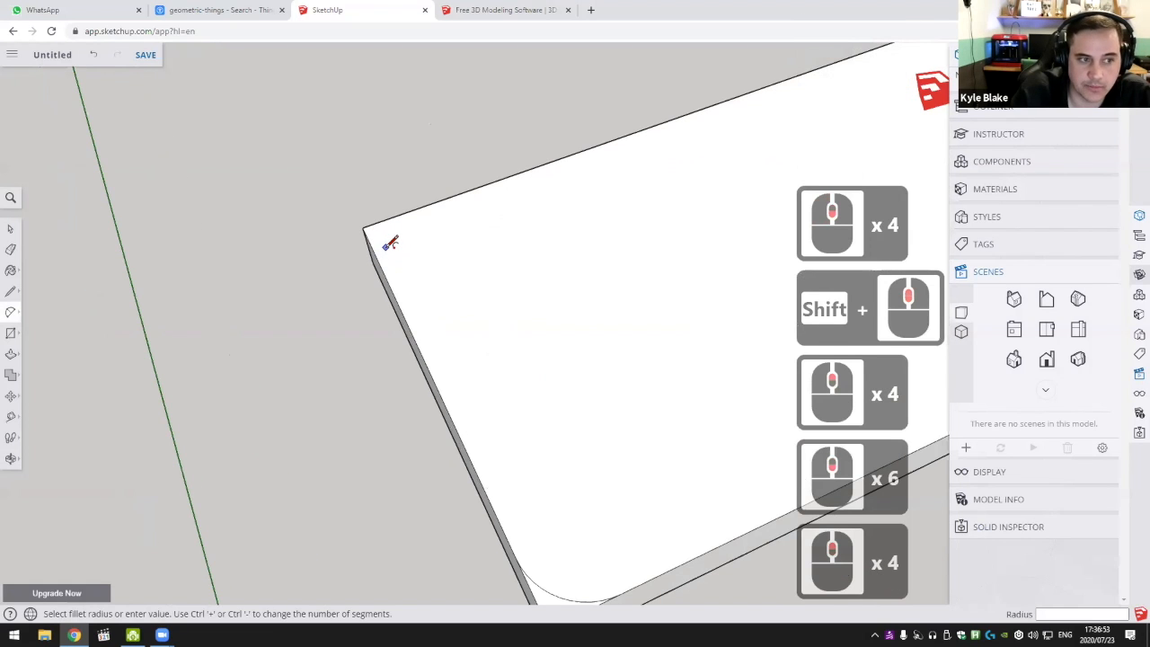
{"action": "double_click", "coordinate": [390, 242]}
Repeat the same tangent corner arc at the near-right corner of the slab's top face
{"action": "scroll", "coordinate": [388, 244], "scroll_direction": "down", "scroll_amount": 6}
{"action": "middle_click_drag", "start_coordinate": [771, 288], "coordinate": [708, 334], "text": "shift"}
{"action": "scroll", "coordinate": [708, 333], "scroll_direction": "up", "scroll_amount": 5}
{"action": "scroll", "coordinate": [705, 334], "scroll_direction": "up", "scroll_amount": 4}
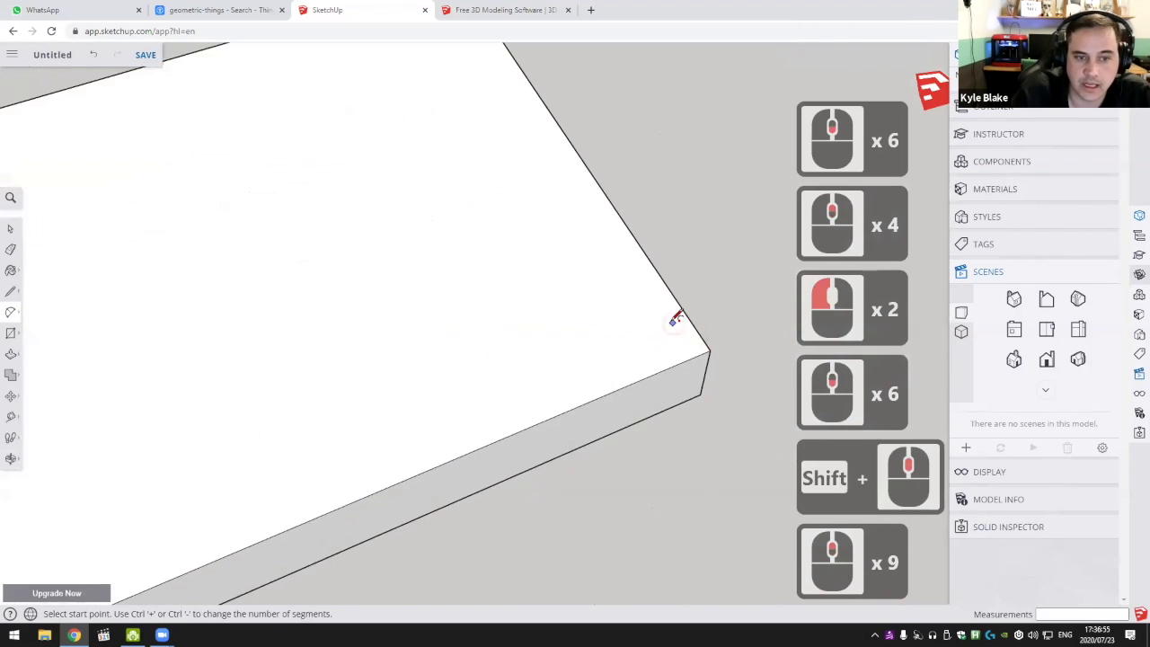
{"action": "double_click", "coordinate": [675, 318]}
Repeat the same tangent corner arc at the far-right corner of the slab's top face
{"action": "scroll", "coordinate": [675, 316], "scroll_direction": "down", "scroll_amount": 4}
{"action": "scroll", "coordinate": [638, 224], "scroll_direction": "down", "scroll_amount": 2, "text": "shift"}
{"action": "middle_click_drag", "start_coordinate": [624, 196], "coordinate": [657, 352], "text": "shift"}
{"action": "scroll", "coordinate": [530, 185], "scroll_direction": "up", "scroll_amount": 6}
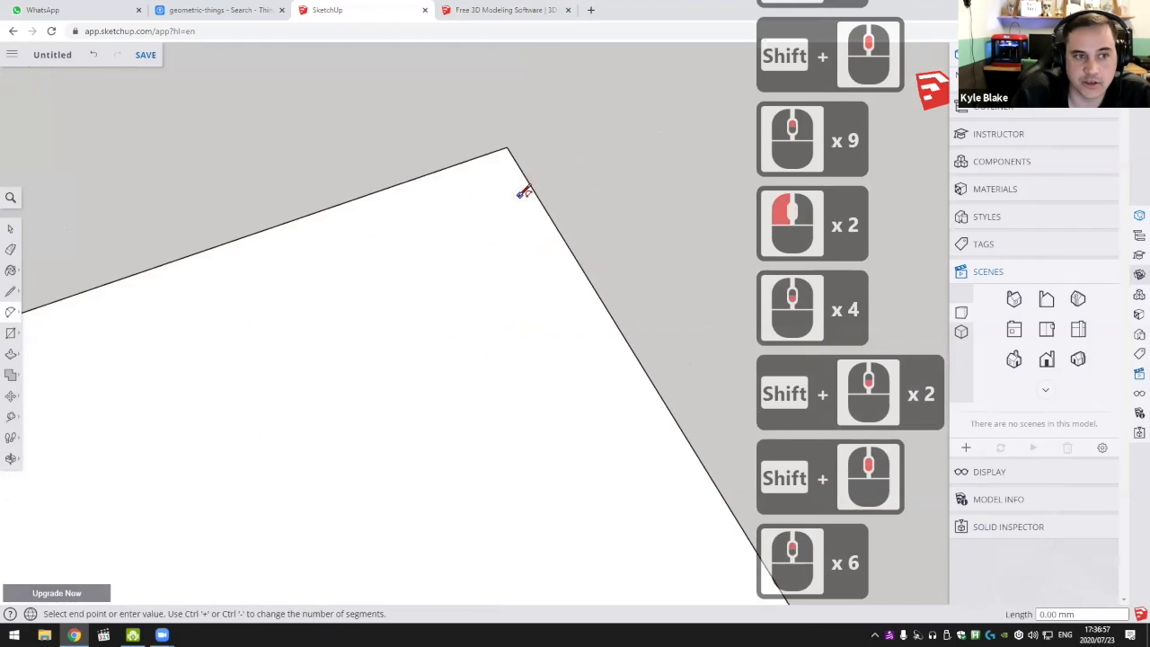
{"action": "double_click", "coordinate": [528, 185]}
Push the two left corner pieces outside the arcs down through the slab's full thickness to round those corners
{"action": "scroll", "coordinate": [578, 192], "scroll_direction": "down", "scroll_amount": 10}
{"action": "middle_click_drag", "start_coordinate": [539, 269], "coordinate": [398, 306], "text": "shift"}
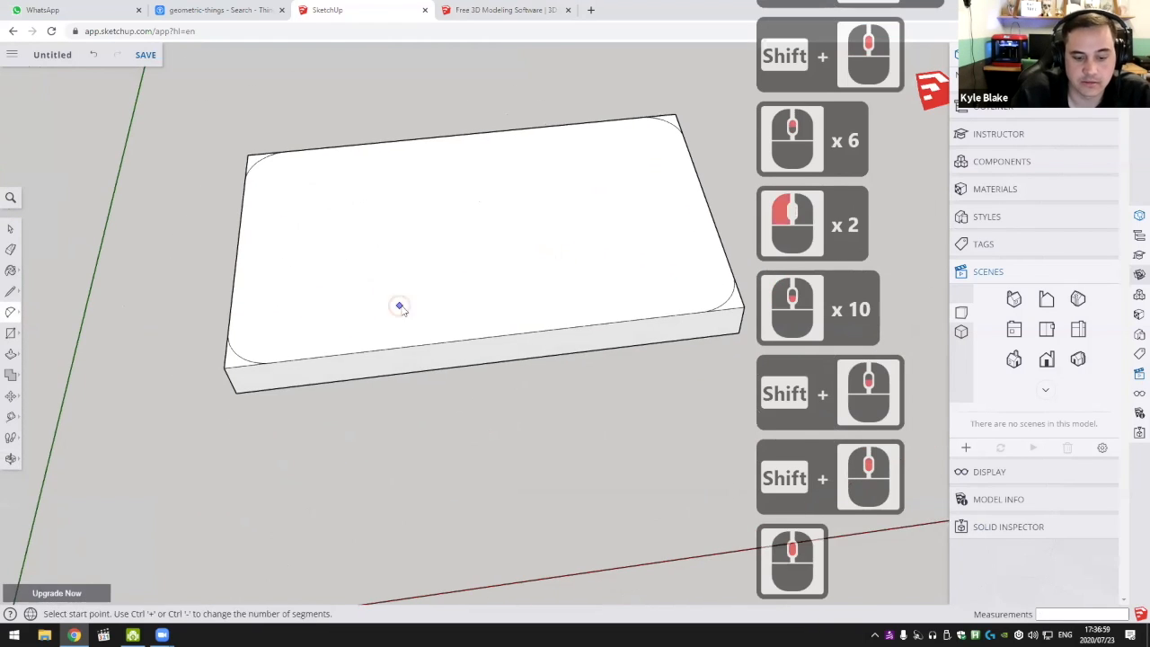
{"action": "key", "text": "p"}
{"action": "scroll", "coordinate": [200, 359], "scroll_direction": "up", "scroll_amount": 5}
{"action": "left_click", "coordinate": [237, 381]}
{"action": "left_click", "coordinate": [238, 381]}
{"action": "scroll", "coordinate": [237, 385], "scroll_direction": "down", "scroll_amount": 5, "text": "shift"}
{"action": "middle_click_drag", "start_coordinate": [238, 384], "coordinate": [369, 460], "text": "shift"}
{"action": "scroll", "coordinate": [338, 215], "scroll_direction": "up", "scroll_amount": 4}
{"action": "double_click", "coordinate": [337, 198]}
Push the two right corner pieces outside the arcs down through the slab's full thickness to round those corners
{"action": "scroll", "coordinate": [377, 256], "scroll_direction": "down", "scroll_amount": 3}
{"action": "scroll", "coordinate": [392, 432], "scroll_direction": "down", "scroll_amount": 4, "text": "shift"}
{"action": "middle_click_drag", "start_coordinate": [773, 399], "coordinate": [426, 382], "text": "shift"}
{"action": "scroll", "coordinate": [426, 374], "scroll_direction": "up", "scroll_amount": 6}
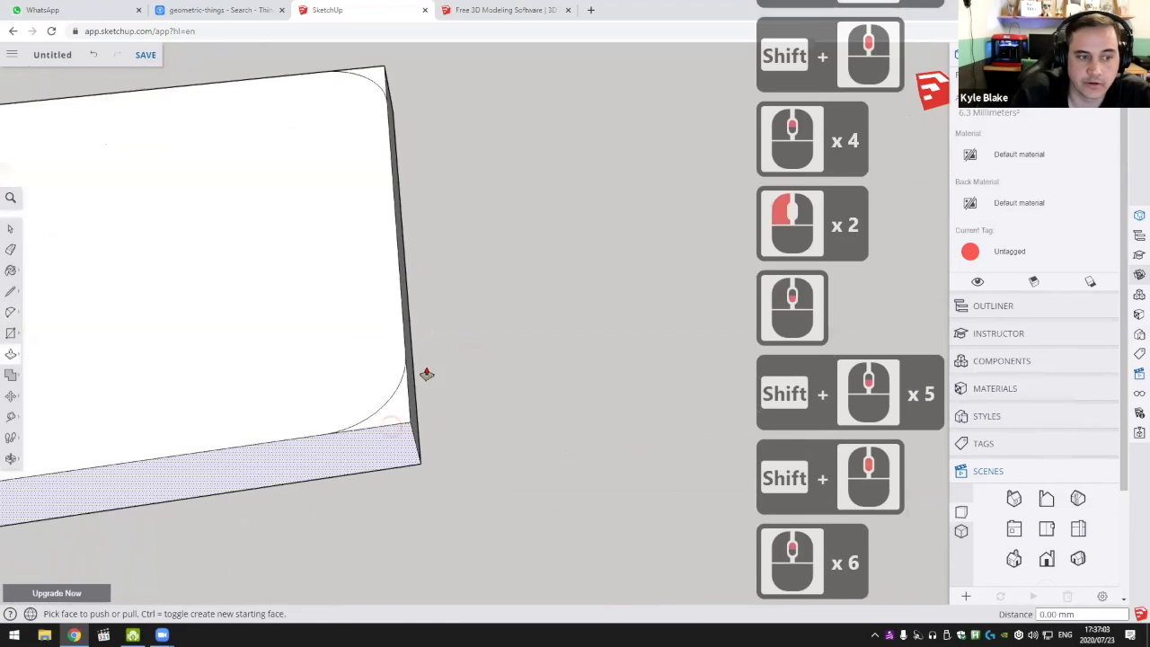
{"action": "double_click", "coordinate": [410, 406]}
{"action": "scroll", "coordinate": [404, 378], "scroll_direction": "down", "scroll_amount": 2, "text": "shift"}
{"action": "middle_click_drag", "start_coordinate": [393, 106], "coordinate": [441, 224], "text": "shift"}
{"action": "double_click", "coordinate": [458, 243]}
{"action": "scroll", "coordinate": [575, 345], "scroll_direction": "down", "scroll_amount": 7}
{"action": "scroll", "coordinate": [575, 350], "scroll_direction": "down", "scroll_amount": 6}
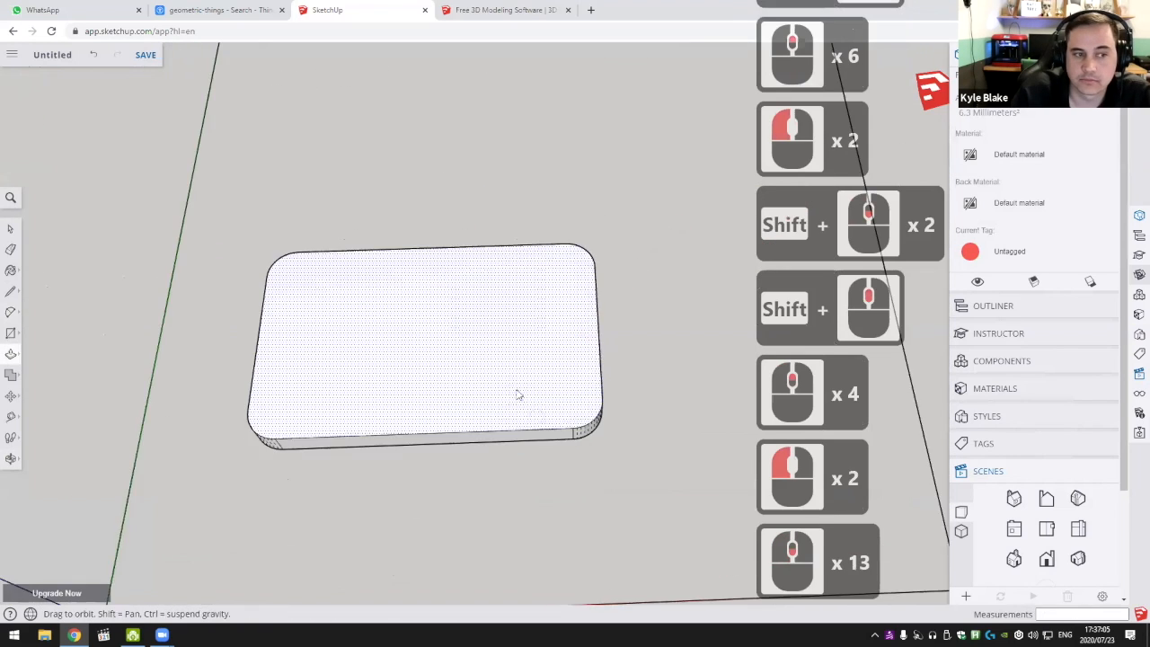
Draw a 12-sided circle of about 5.5 mm radius on the slab's top face, centred at the middle of its right edge
{"action": "middle_click_drag", "start_coordinate": [518, 395], "coordinate": [593, 387]}
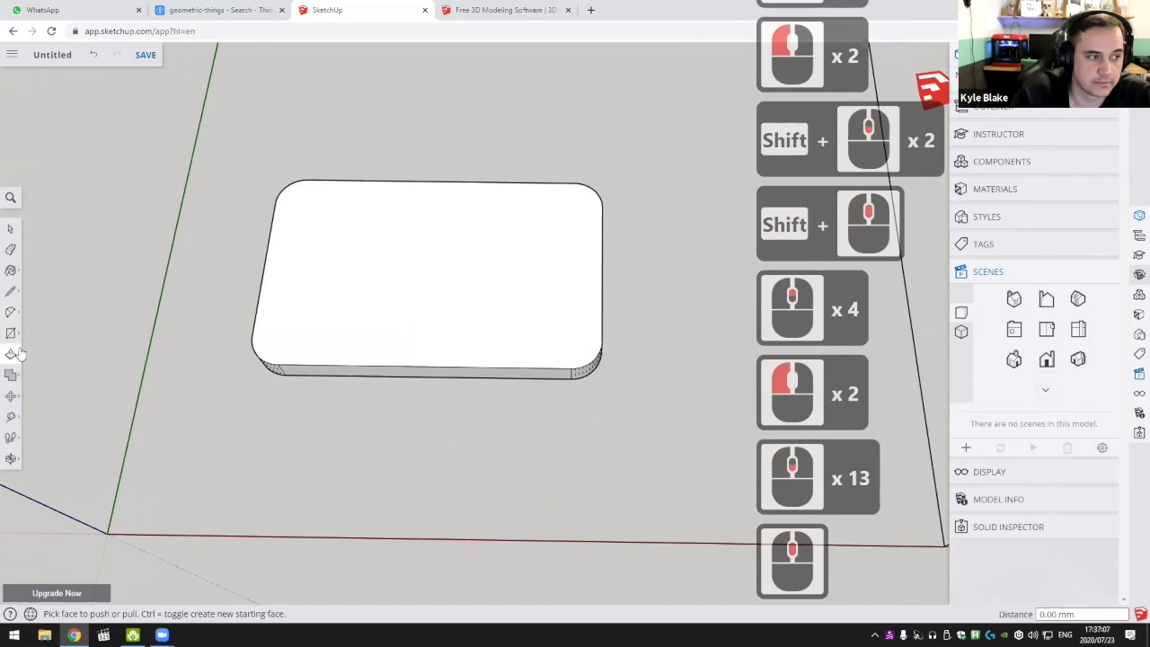
{"action": "left_click", "coordinate": [12, 312]}
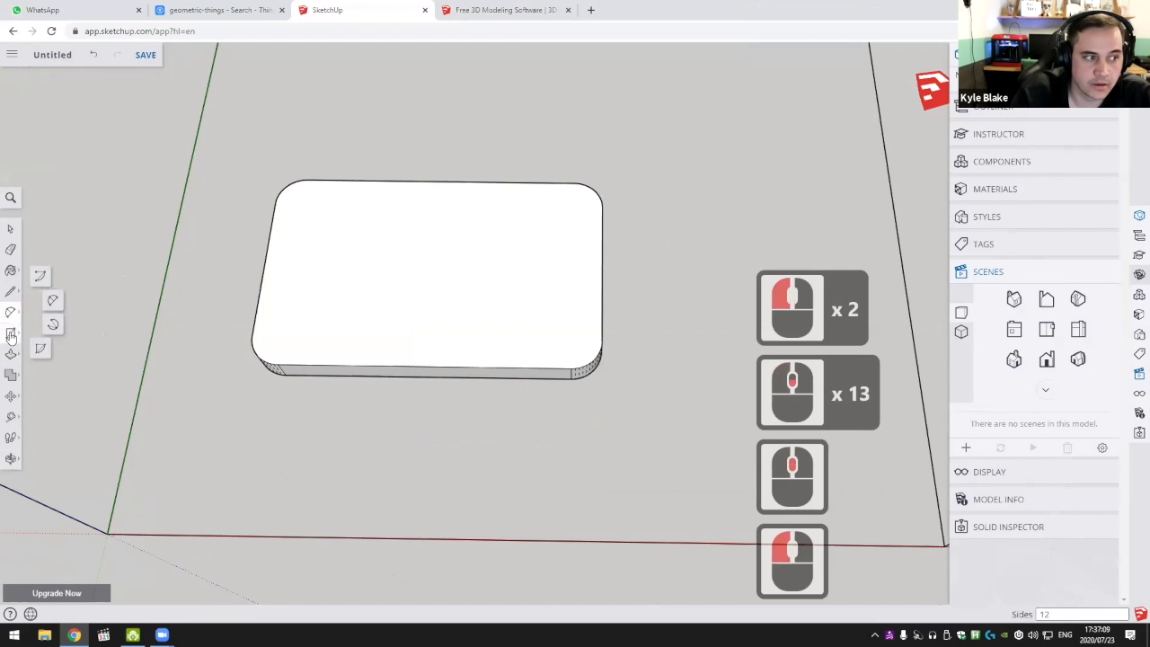
{"action": "left_click", "coordinate": [52, 326]}
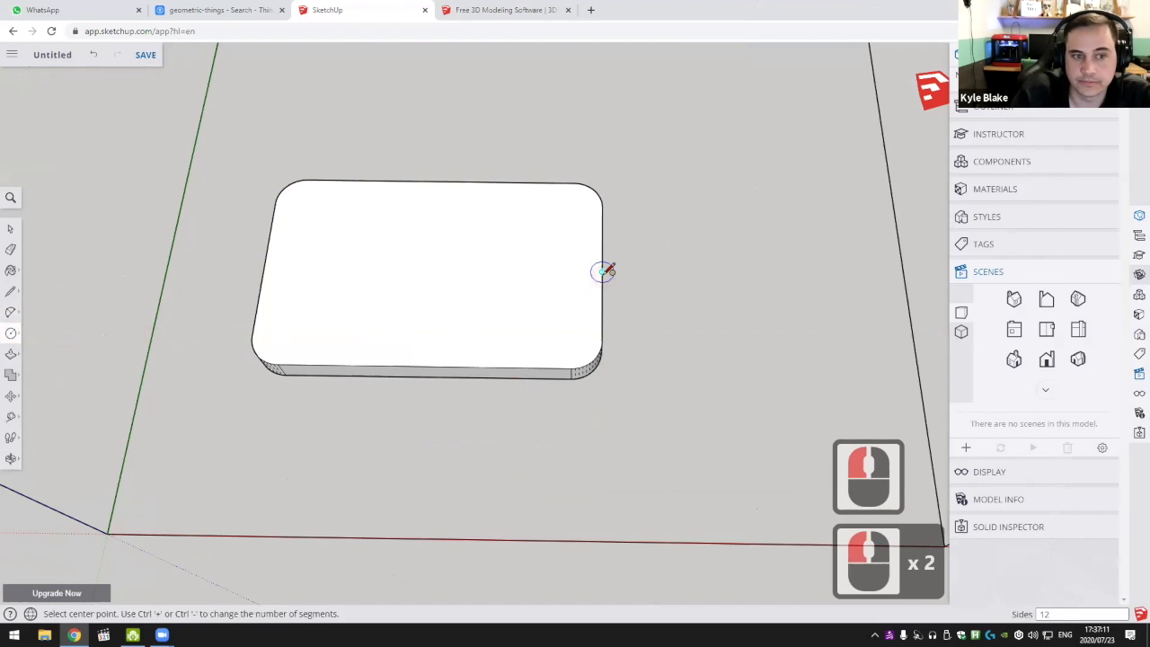
{"action": "left_click", "coordinate": [601, 267]}
{"action": "scroll", "coordinate": [619, 262], "scroll_direction": "up", "scroll_amount": 6}
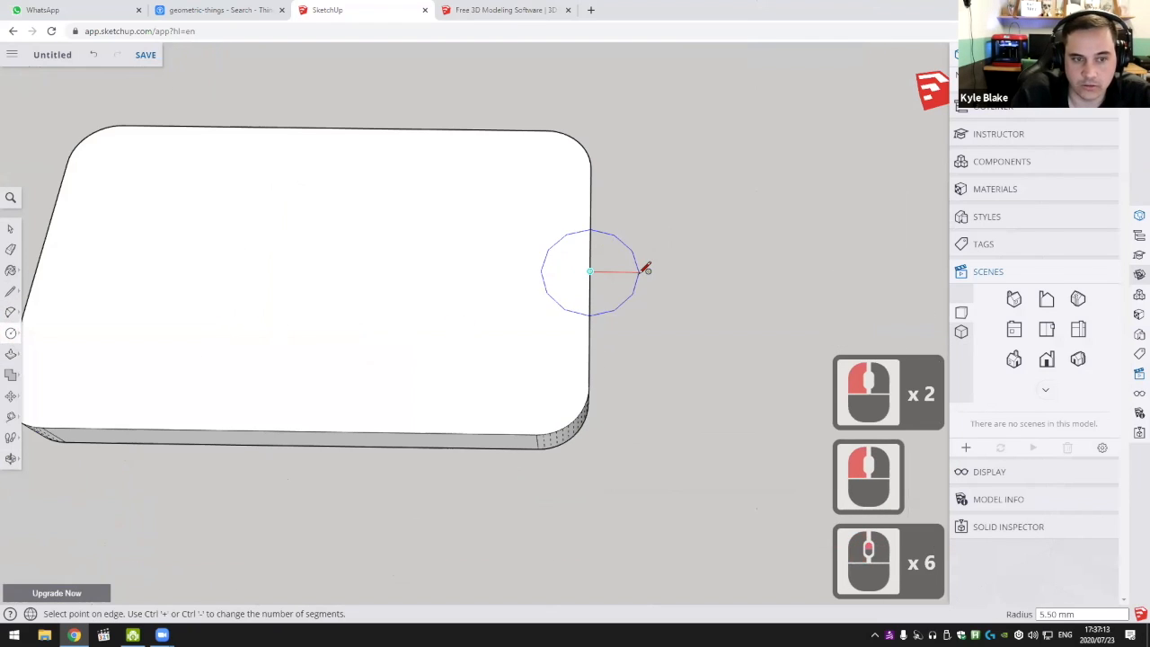
{"action": "left_click", "coordinate": [643, 266]}
Extrude the half circle outside the slab 5 mm down to the slab's base and erase the edge dividing the circle
{"action": "middle_click_drag", "start_coordinate": [673, 288], "coordinate": [600, 290]}
{"action": "key", "text": "p"}
{"action": "left_click_drag", "start_coordinate": [603, 286], "coordinate": [607, 315]}
{"action": "middle_click_drag", "start_coordinate": [606, 315], "coordinate": [570, 351]}
{"action": "left_click", "coordinate": [569, 354]}
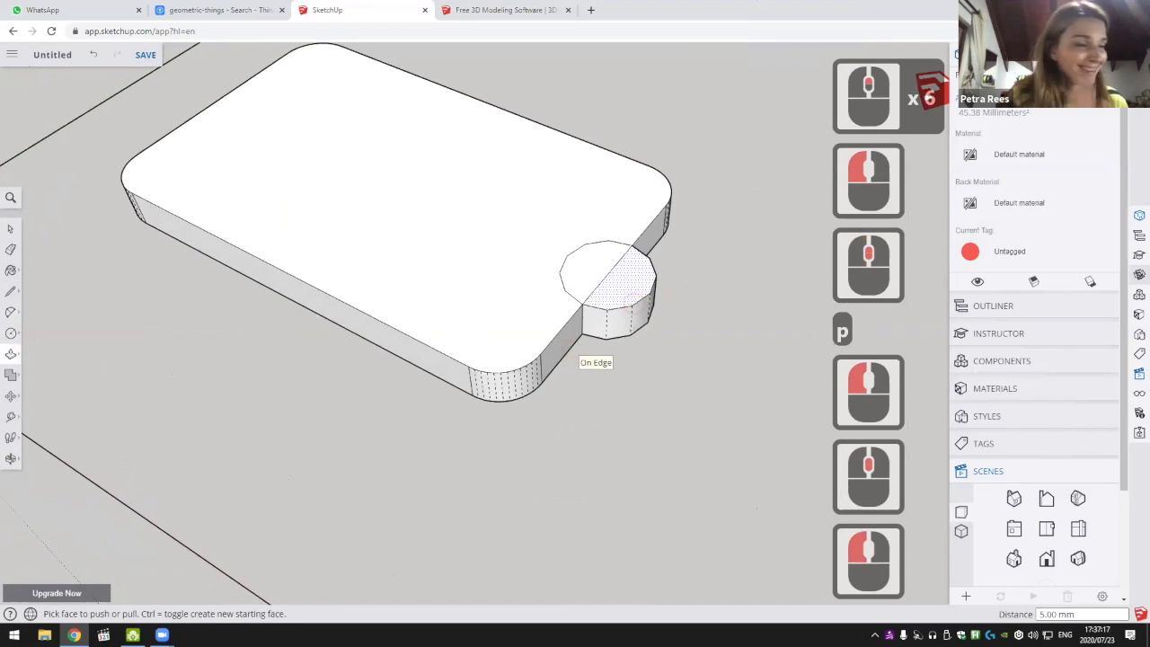
{"action": "key", "text": "e"}
{"action": "left_click", "coordinate": [619, 262]}
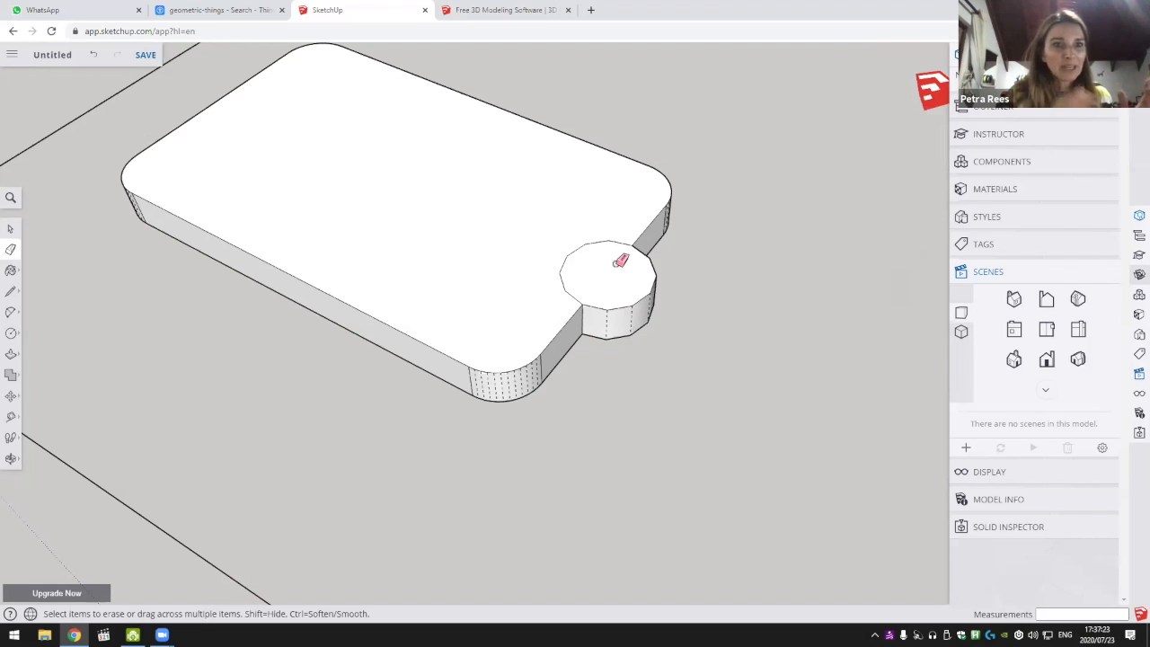
Undo the edge erasure, the extrusion and the circle at the slab's right edge
{"action": "key", "text": "ctrl+z"}
{"action": "key", "text": "ctrl+z"}
{"action": "key", "text": "ctrl+z"}
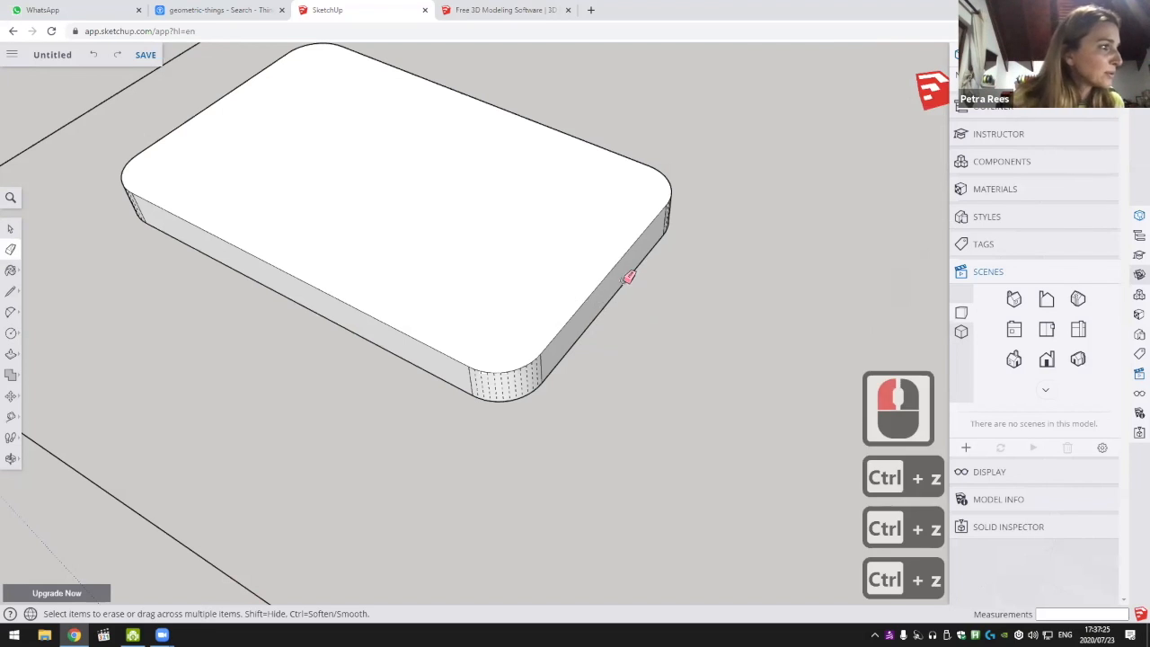
{"action": "middle_click_drag", "start_coordinate": [620, 263], "coordinate": [329, 311]}
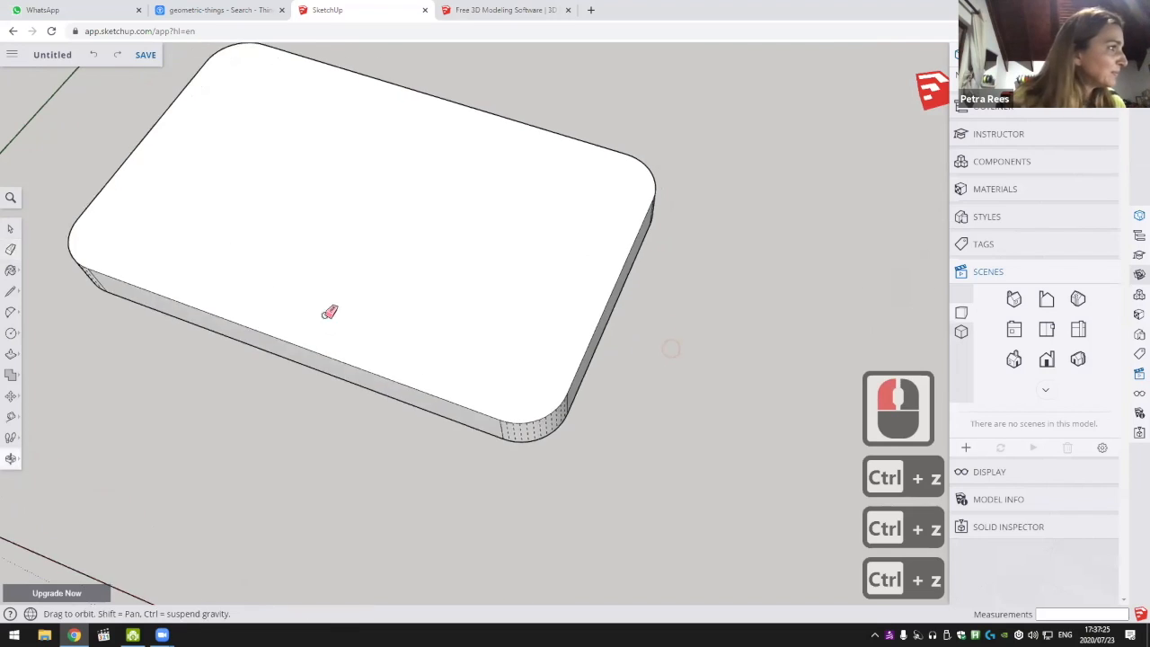
{"action": "left_click", "coordinate": [11, 335]}
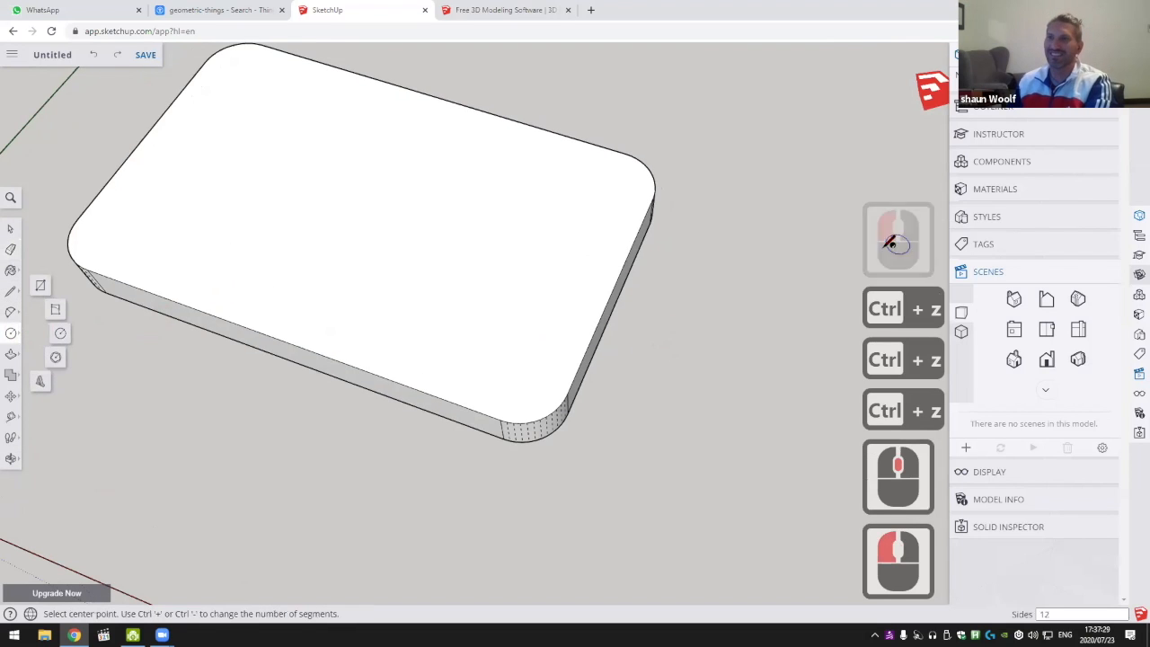
{"action": "scroll", "coordinate": [697, 310], "scroll_direction": "down", "scroll_amount": 4}
{"action": "scroll", "coordinate": [706, 320], "scroll_direction": "down", "scroll_amount": 5}
{"action": "scroll", "coordinate": [638, 280], "scroll_direction": "up", "scroll_amount": 3}
{"action": "middle_click_drag", "start_coordinate": [660, 332], "coordinate": [636, 282]}
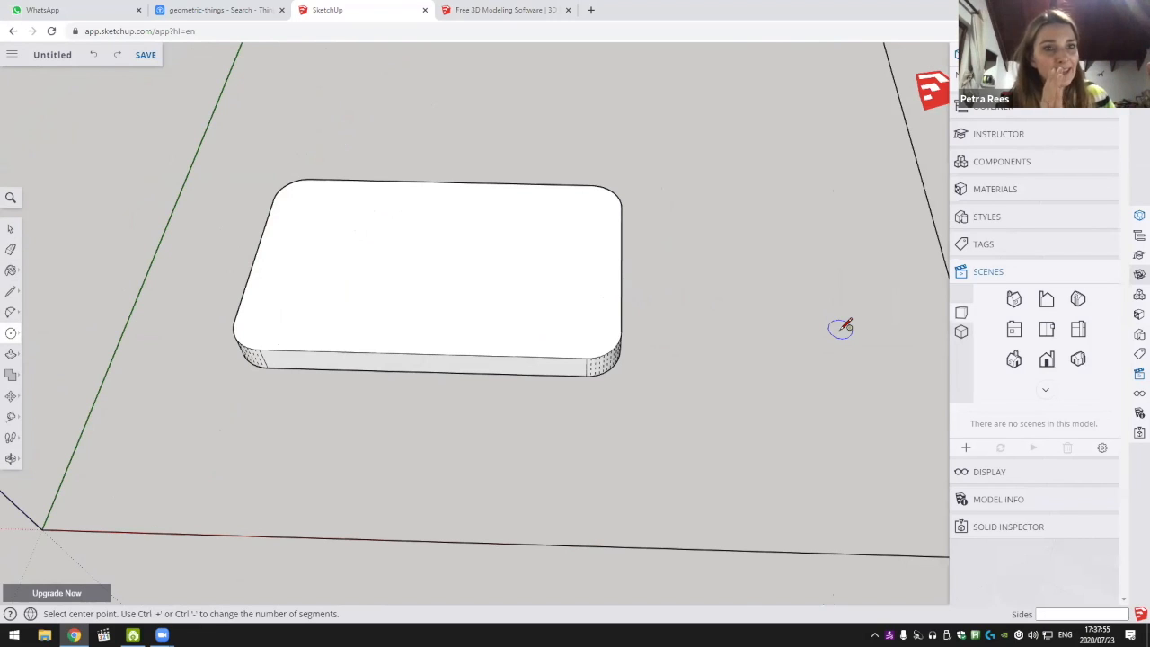
{"action": "mouse_move", "coordinate": [423, 262]}
{"action": "middle_mouse_down"}
{"action": "mouse_move", "coordinate": [436, 323]}
{"action": "mouse_move", "coordinate": [476, 364]}
{"action": "middle_mouse_up"}
{"action": "mouse_move", "coordinate": [477, 364]}
{"action": "middle_mouse_down", "text": "shift"}
{"action": "mouse_move", "coordinate": [516, 404]}
{"action": "mouse_move", "coordinate": [498, 360]}
{"action": "mouse_move", "coordinate": [444, 305]}
{"action": "middle_mouse_up", "text": "shift"}
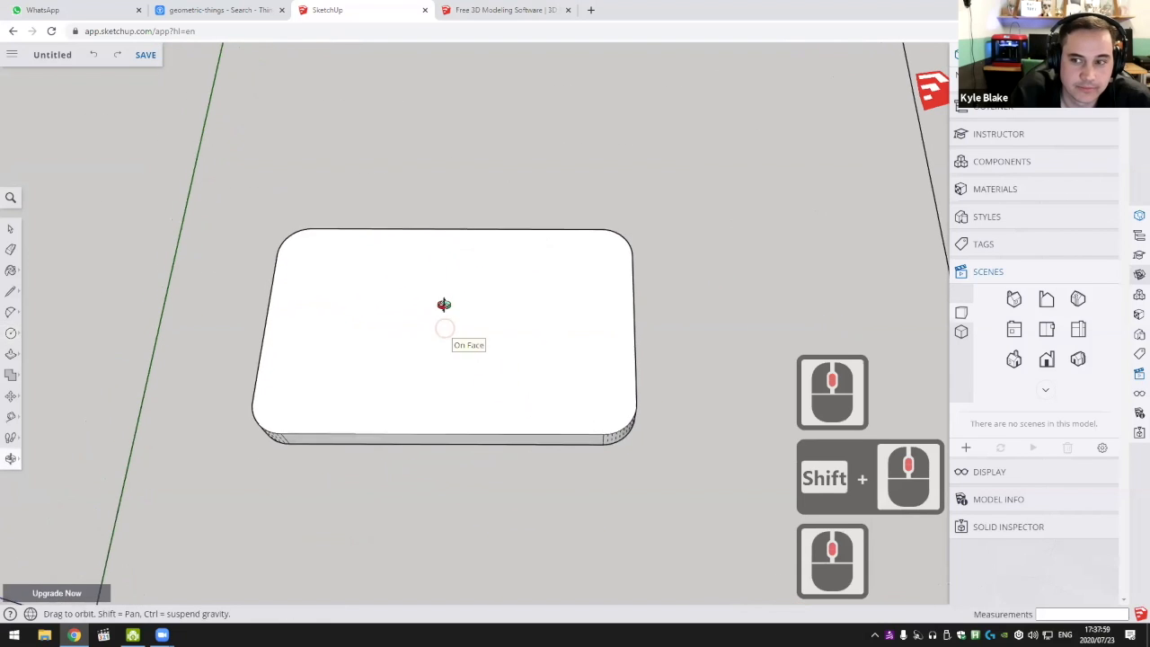
{"action": "middle_click", "coordinate": [444, 305]}
{"action": "middle_click", "coordinate": [444, 305]}
{"action": "key", "text": "c"}
Undo the four corner cuts and their arcs, going back to the plain square-cornered slab
{"action": "key", "text": "ctrl+z"}
{"action": "key", "text": "ctrl+z"}
{"action": "key", "text": "ctrl+z"}
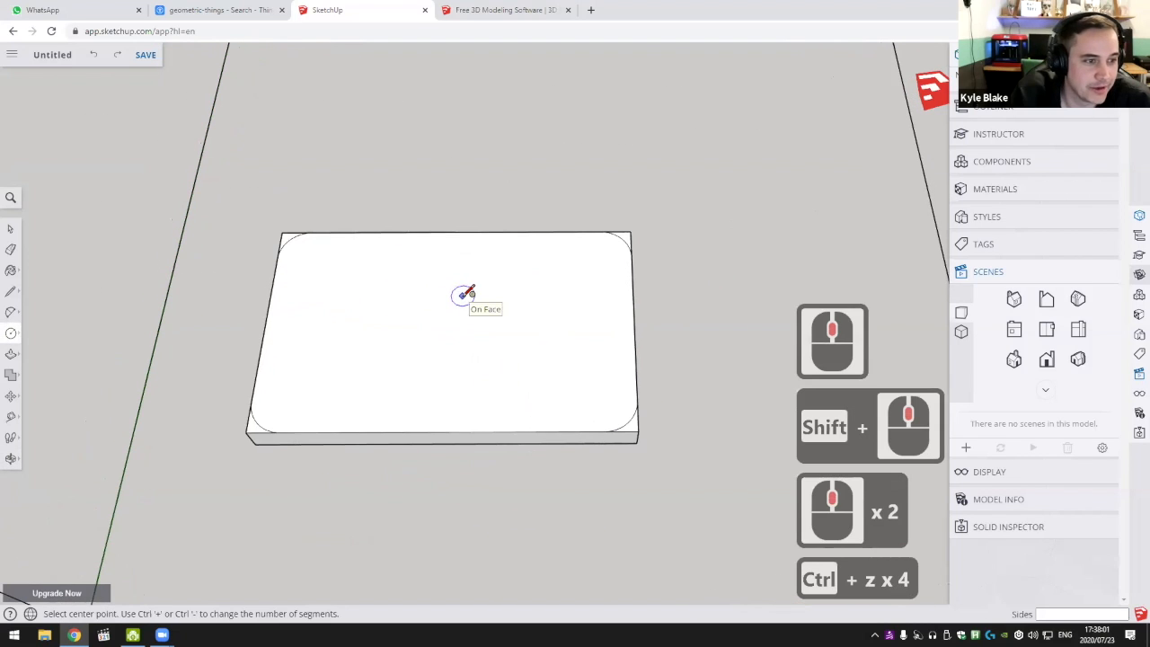
{"action": "key", "text": "ctrl+z"}
{"action": "key", "text": "ctrl+z"}
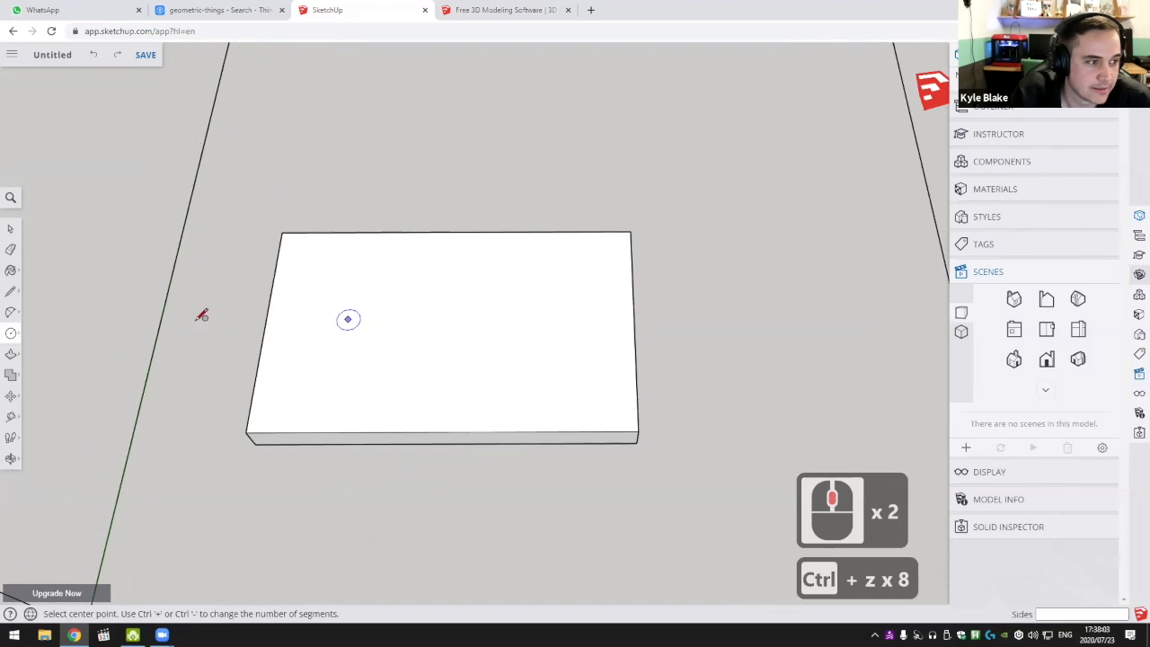
{"action": "left_click", "coordinate": [11, 314]}
{"action": "left_click", "coordinate": [52, 303]}
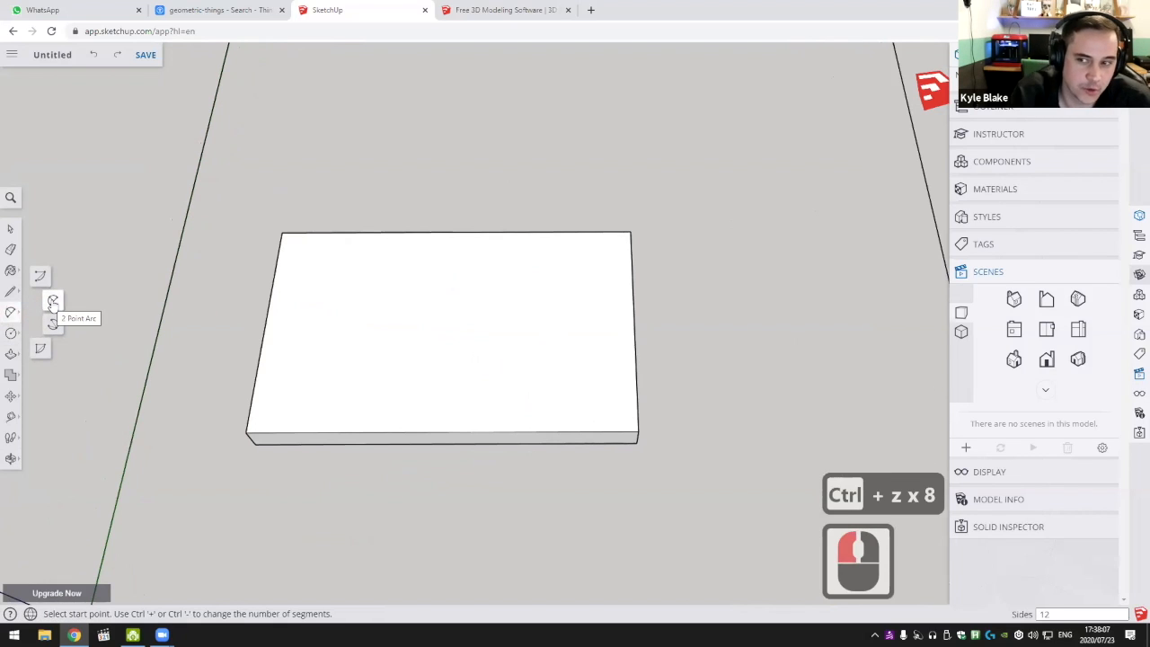
{"action": "left_click", "coordinate": [52, 303]}
{"action": "middle_click_drag", "start_coordinate": [273, 431], "coordinate": [447, 406], "text": "shift"}
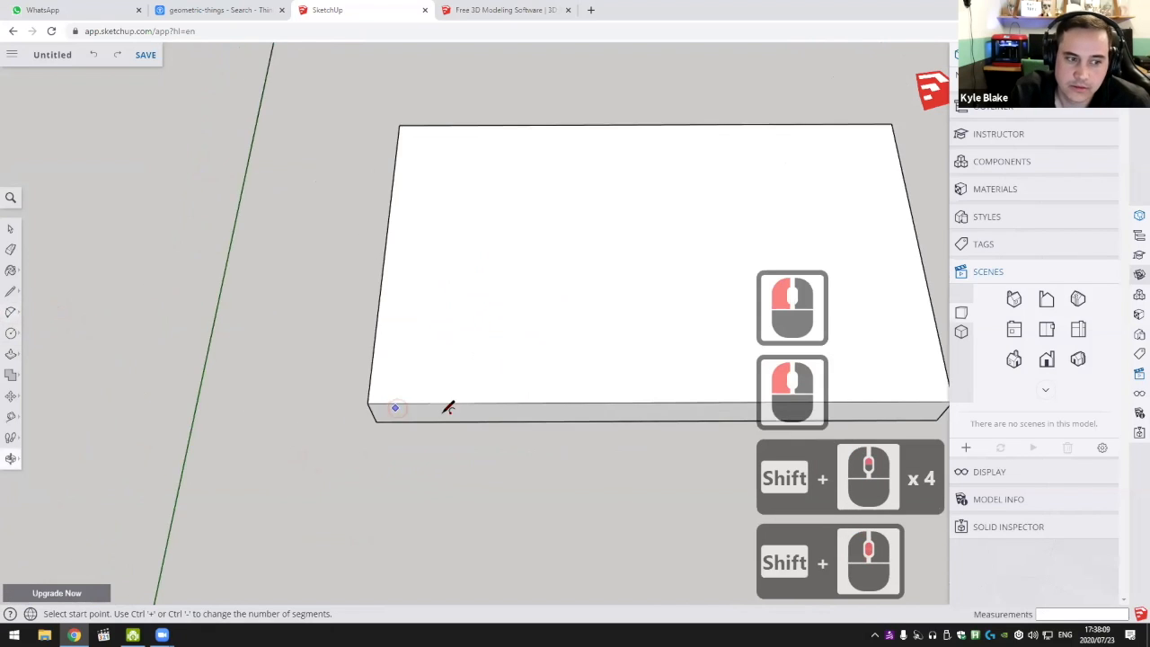
{"action": "scroll", "coordinate": [422, 393], "scroll_direction": "up", "scroll_amount": 5}
{"action": "left_click", "coordinate": [419, 394]}
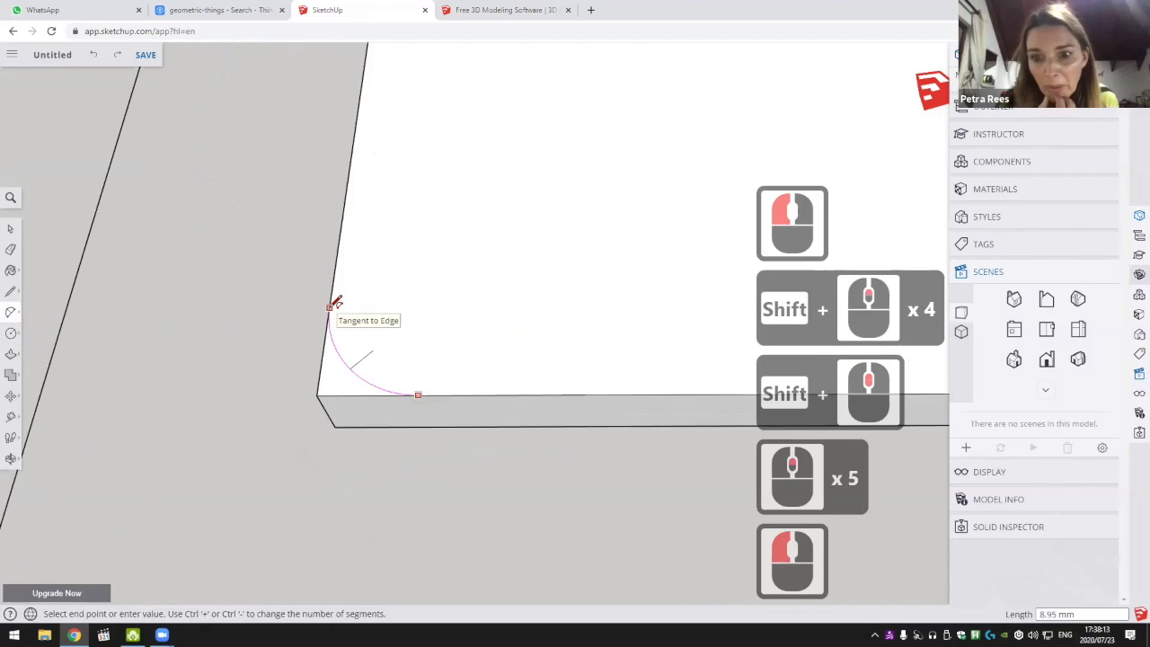
{"action": "key", "text": "Escape"}
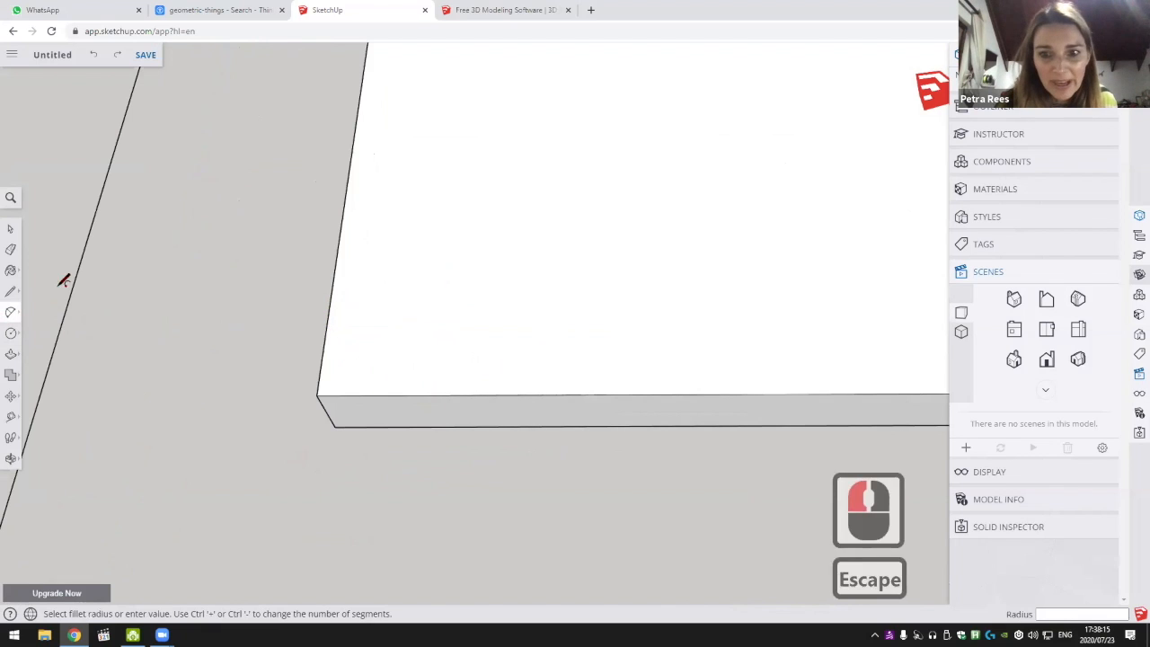
Draw a two-point arc tangent to both edges at the near-left corner of the slab's top face, radius about 7.6 mm
{"action": "left_click", "coordinate": [19, 308]}
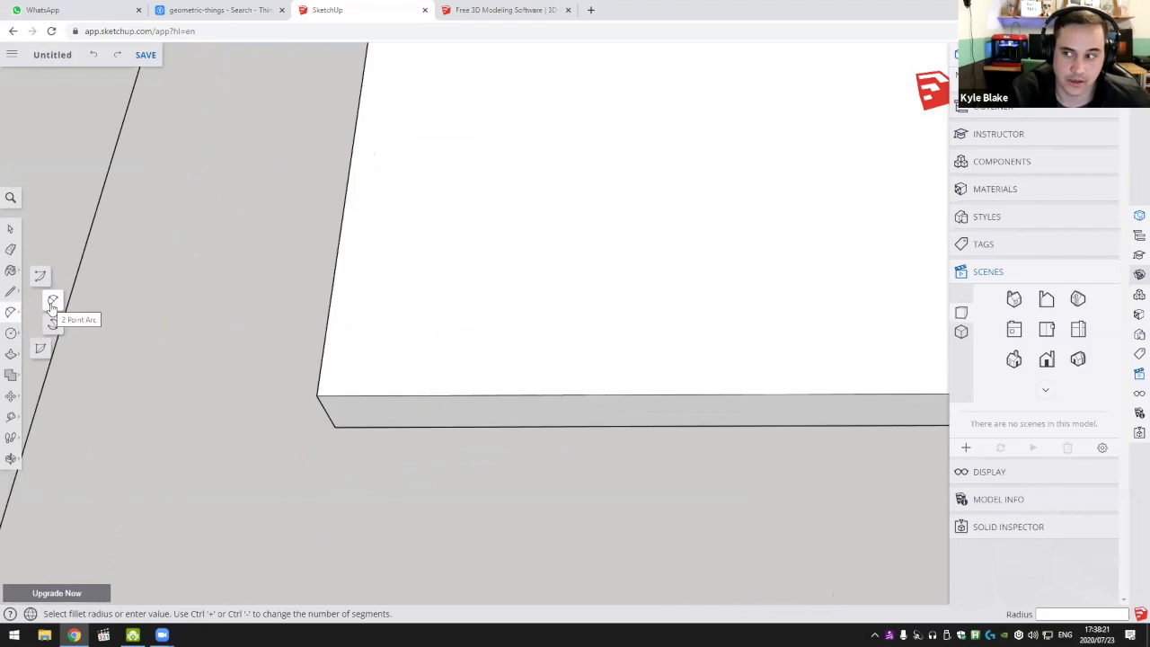
{"action": "left_click", "coordinate": [51, 303]}
{"action": "left_click", "coordinate": [438, 394]}
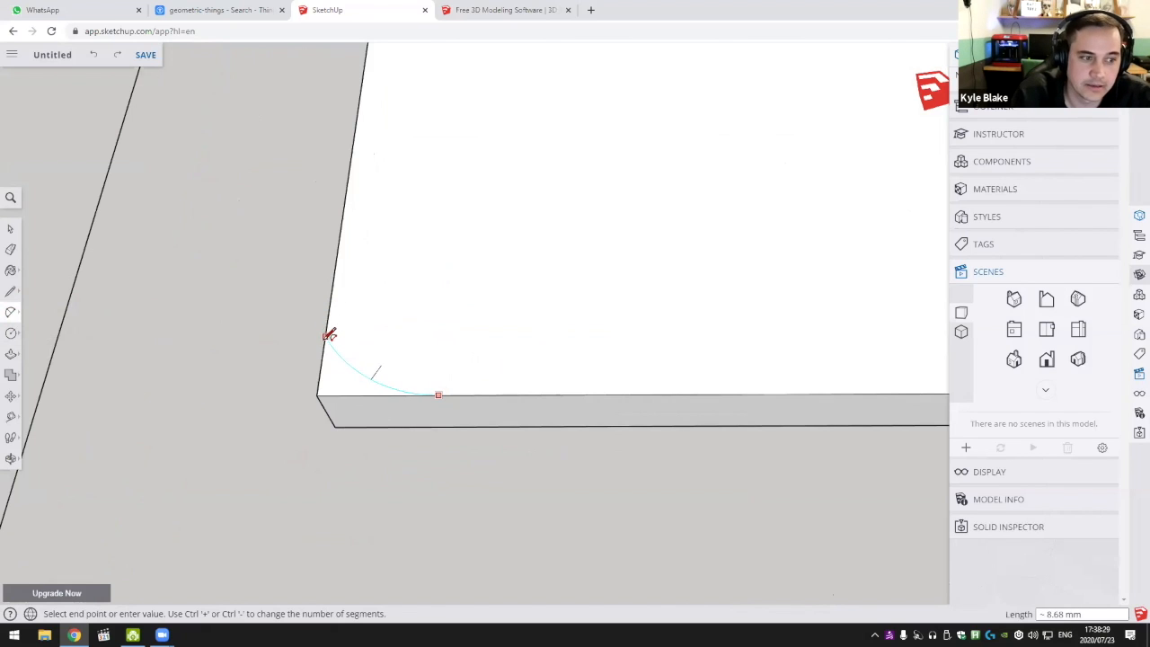
{"action": "left_click", "coordinate": [332, 291]}
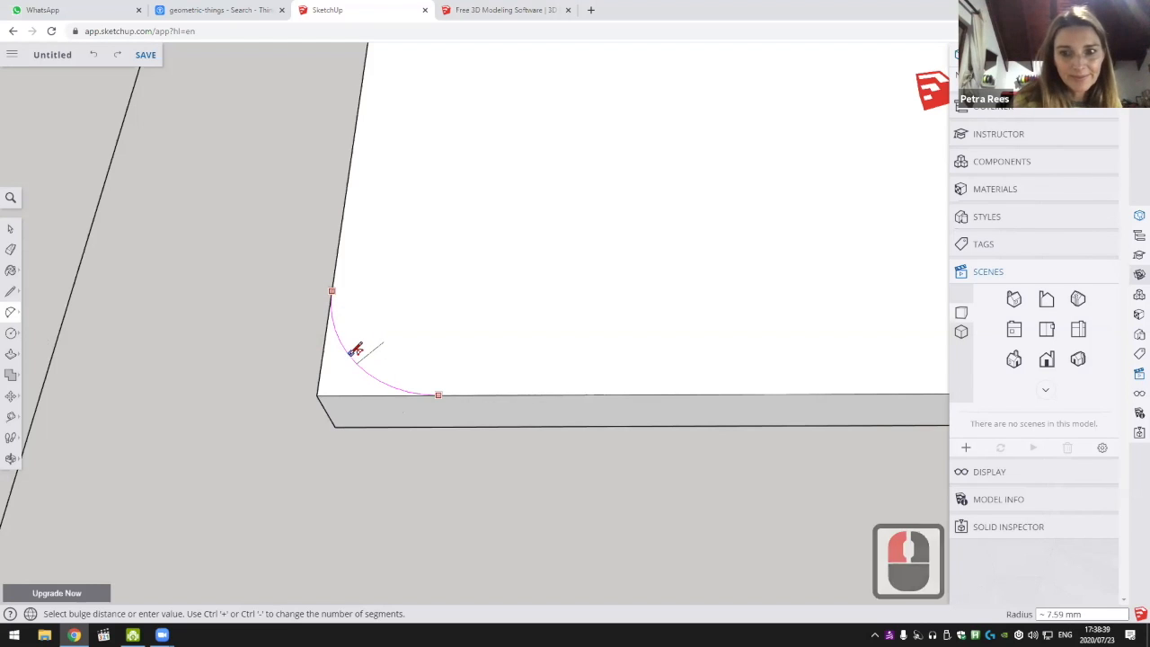
{"action": "left_click", "coordinate": [353, 349]}
Push the near-left corner piece outside the arc down through the slab's full thickness
{"action": "scroll", "coordinate": [355, 379], "scroll_direction": "down", "scroll_amount": 4}
{"action": "middle_click_drag", "start_coordinate": [354, 386], "coordinate": [370, 424]}
{"action": "scroll", "coordinate": [368, 421], "scroll_direction": "up", "scroll_amount": 5}
{"action": "key", "text": "p"}
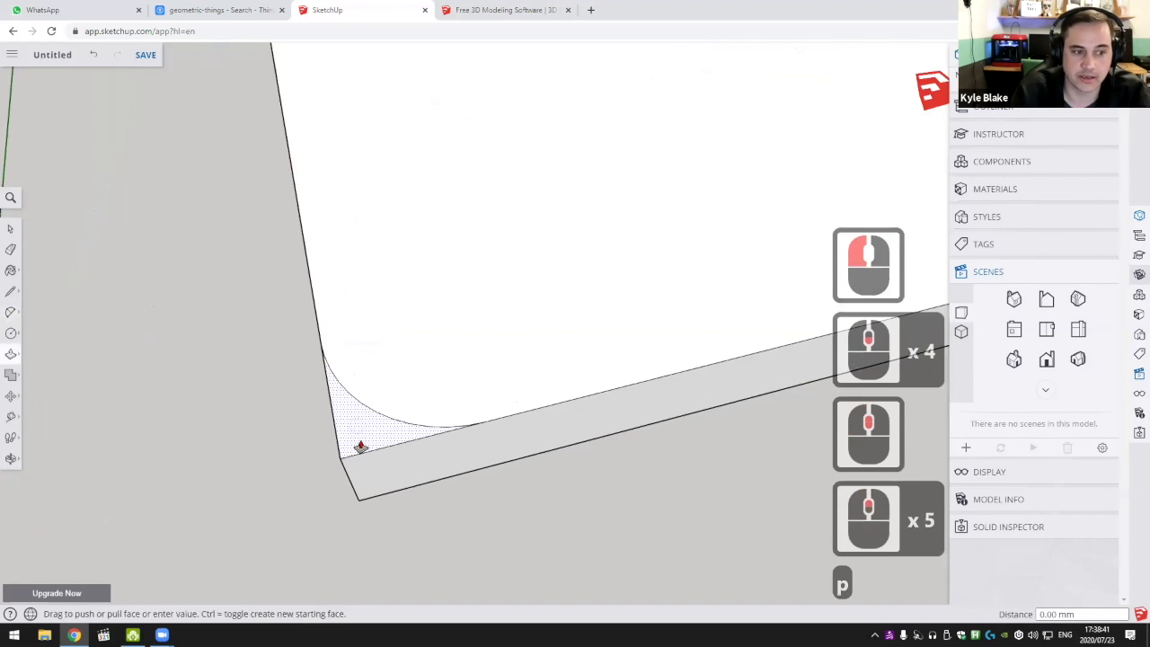
{"action": "double_click", "coordinate": [360, 444]}
Repeat the same tangent corner arc at the far-left corner of the slab's top face
{"action": "left_click", "coordinate": [12, 314]}
{"action": "scroll", "coordinate": [362, 264], "scroll_direction": "down", "scroll_amount": 2, "text": "shift"}
{"action": "middle_click_drag", "start_coordinate": [335, 180], "coordinate": [429, 434], "text": "shift"}
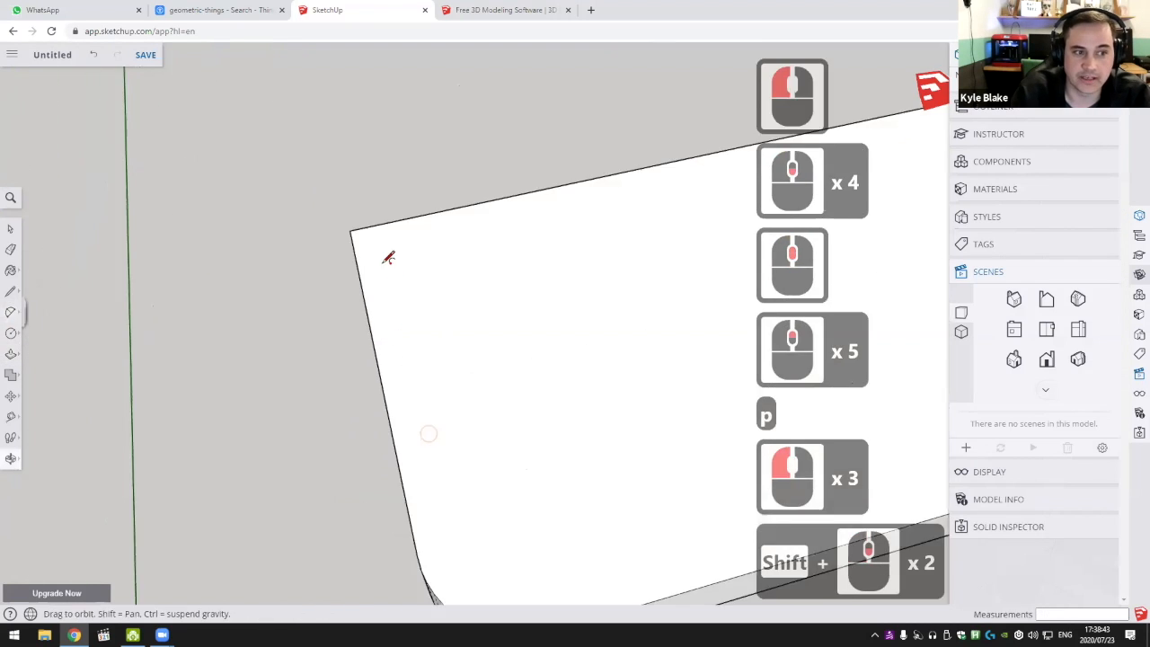
{"action": "scroll", "coordinate": [375, 260], "scroll_direction": "up", "scroll_amount": 4}
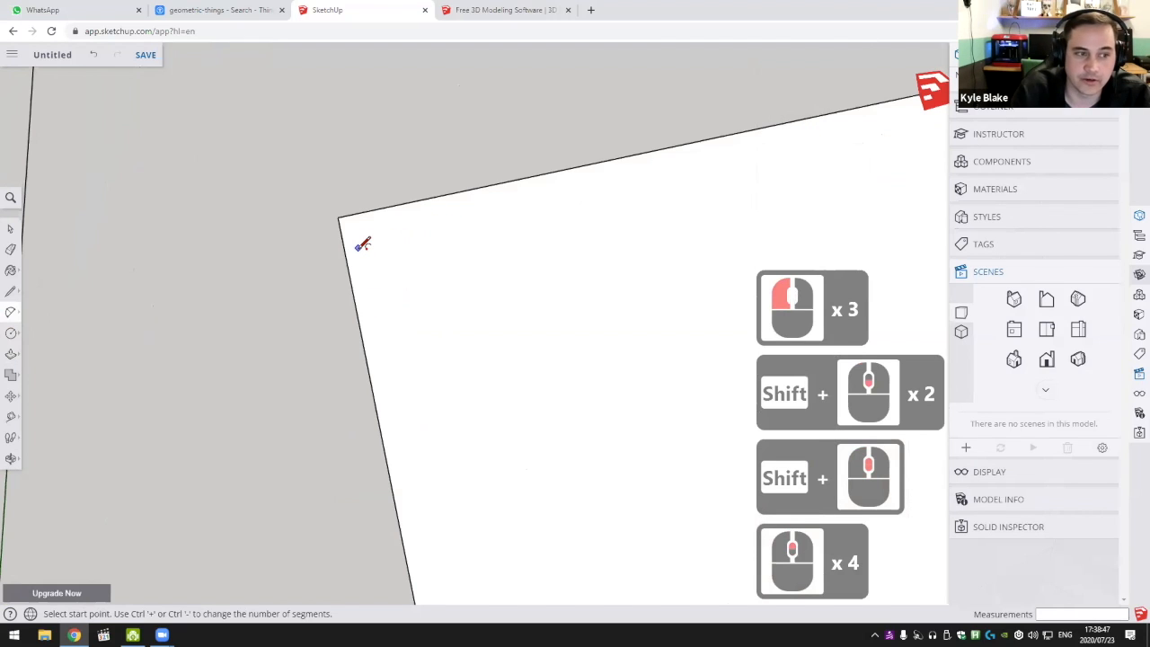
{"action": "double_click", "coordinate": [363, 245]}
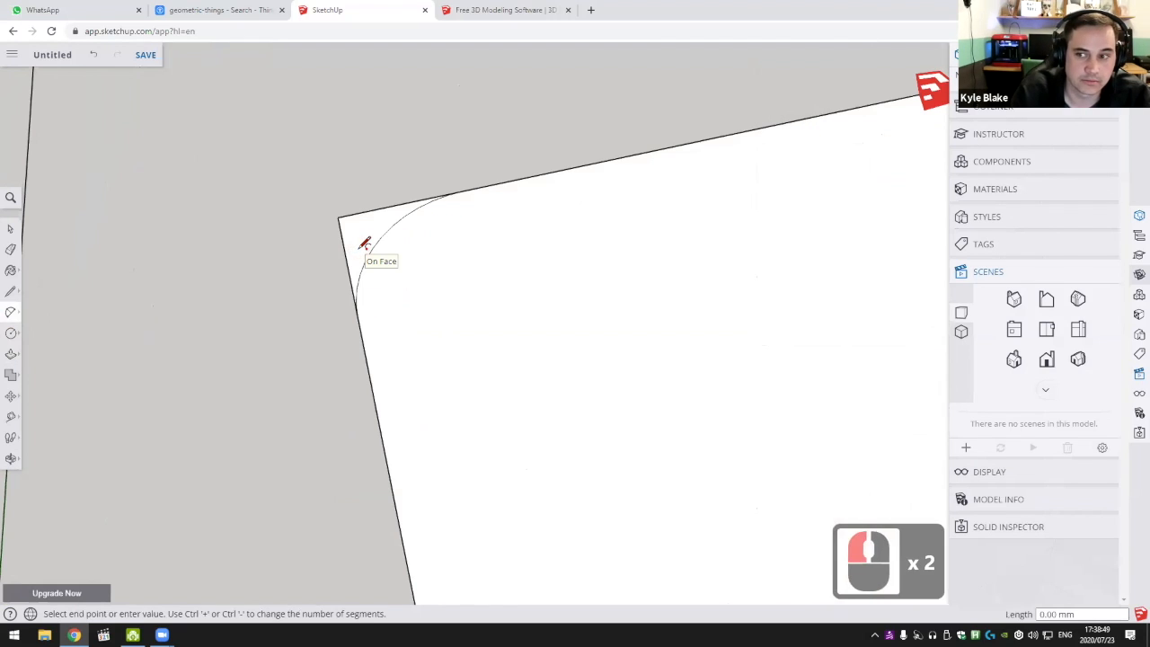
Repeat the same tangent corner arc at the far-right corner of the slab's top face
{"action": "scroll", "coordinate": [363, 245], "scroll_direction": "down", "scroll_amount": 8}
{"action": "scroll", "coordinate": [745, 182], "scroll_direction": "down", "scroll_amount": 1, "text": "shift"}
{"action": "middle_click_drag", "start_coordinate": [744, 182], "coordinate": [503, 216], "text": "shift"}
{"action": "scroll", "coordinate": [567, 169], "scroll_direction": "up", "scroll_amount": 1, "text": "shift"}
{"action": "scroll", "coordinate": [567, 167], "scroll_direction": "up", "scroll_amount": 5}
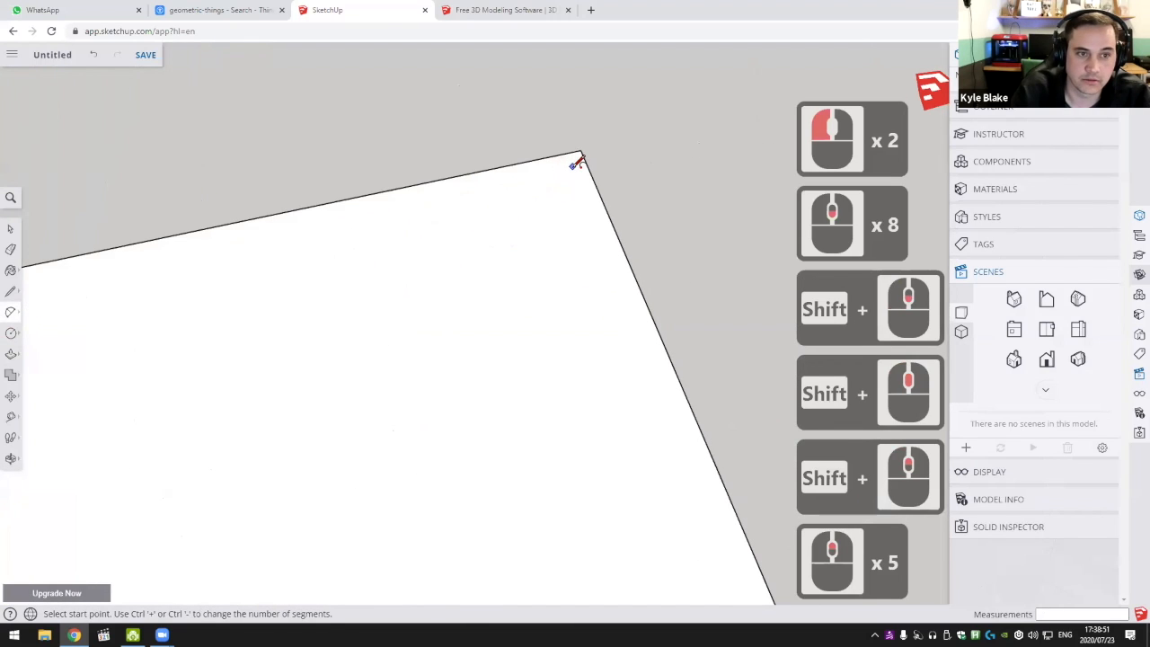
{"action": "double_click", "coordinate": [572, 169]}
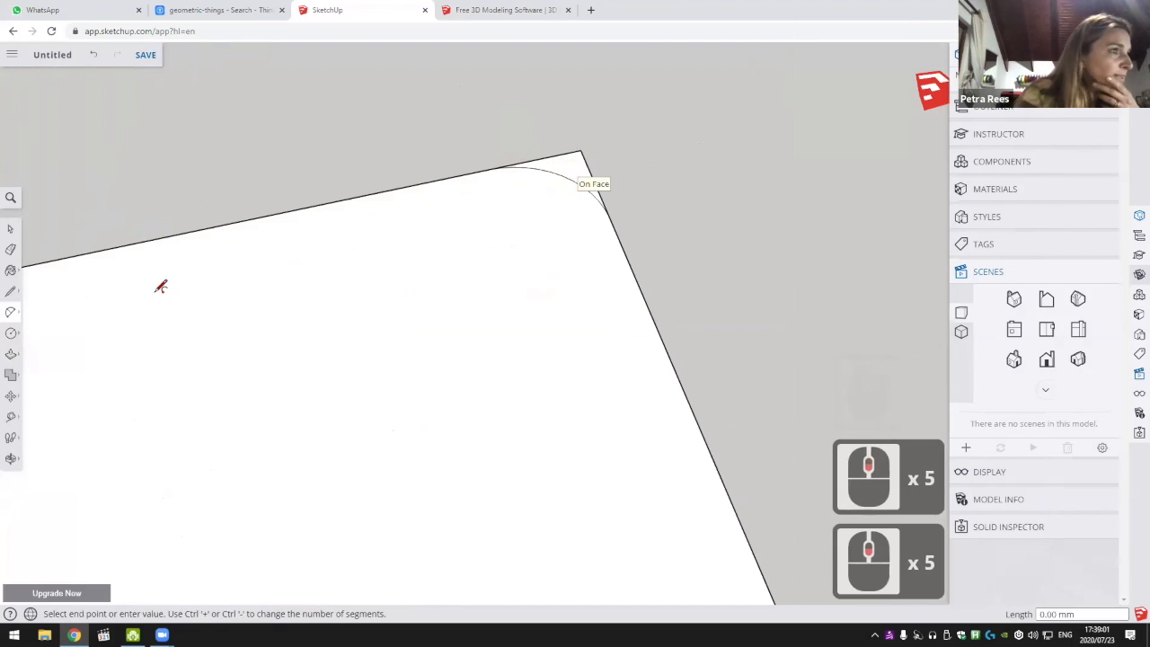
Repeat the same tangent corner arc at the near-right corner of the slab's top face
{"action": "left_click", "coordinate": [11, 230]}
{"action": "scroll", "coordinate": [469, 244], "scroll_direction": "down", "scroll_amount": 5}
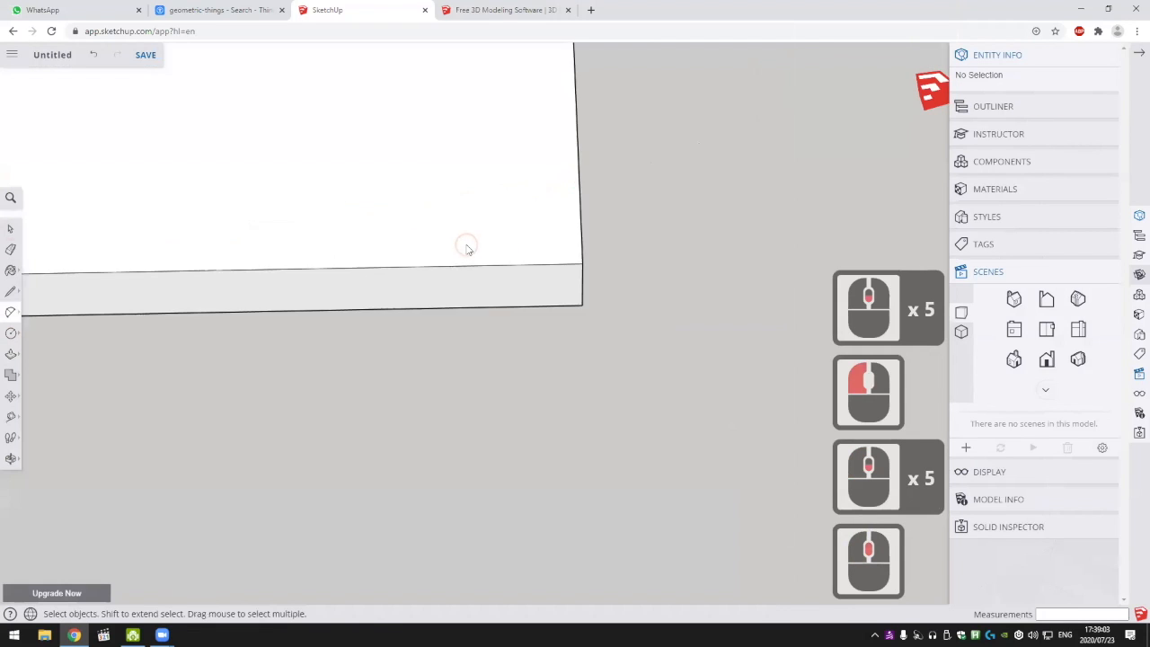
{"action": "scroll", "coordinate": [485, 252], "scroll_direction": "up", "scroll_amount": 7}
{"action": "scroll", "coordinate": [254, 308], "scroll_direction": "up", "scroll_amount": 4}
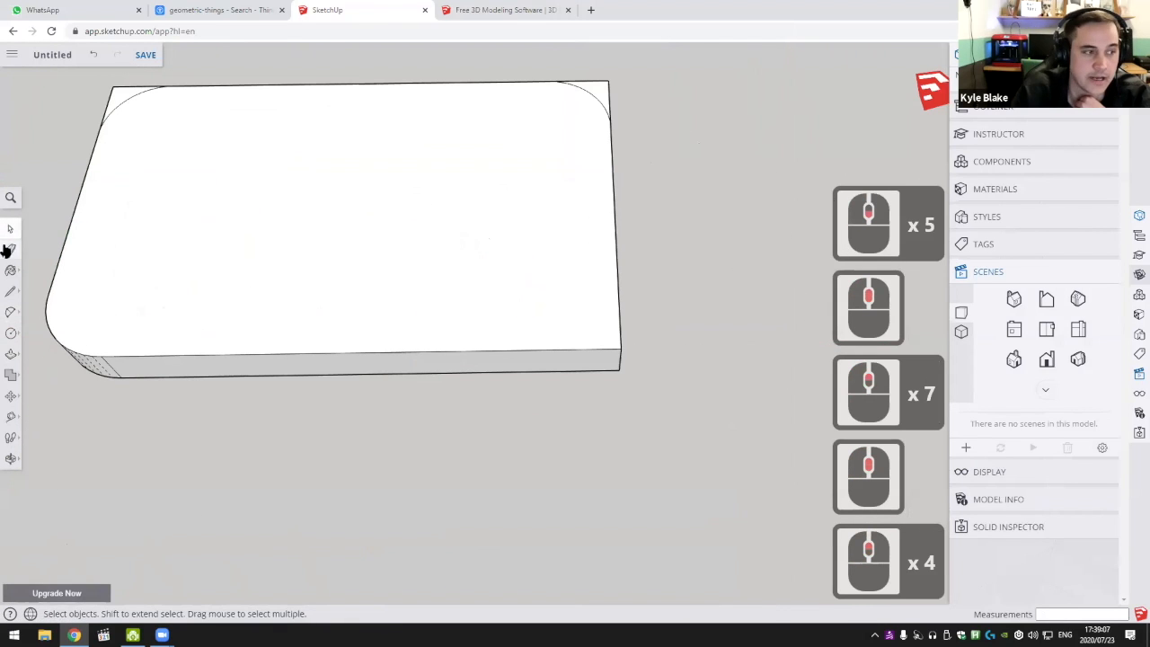
{"action": "left_click", "coordinate": [11, 312]}
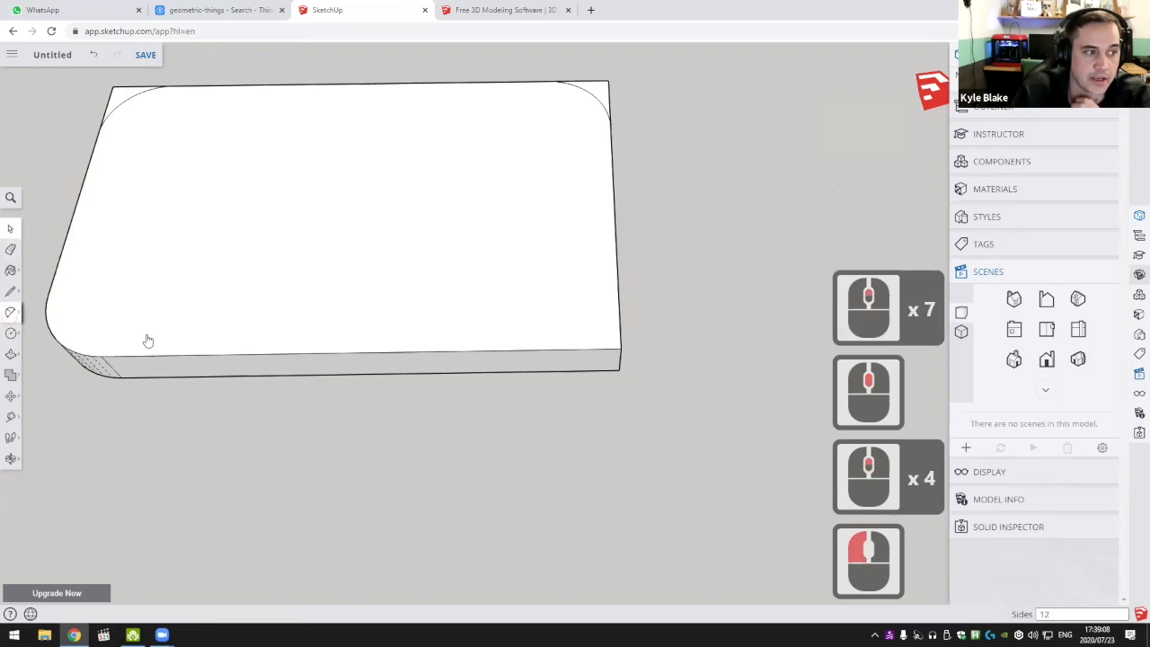
{"action": "left_click", "coordinate": [610, 327]}
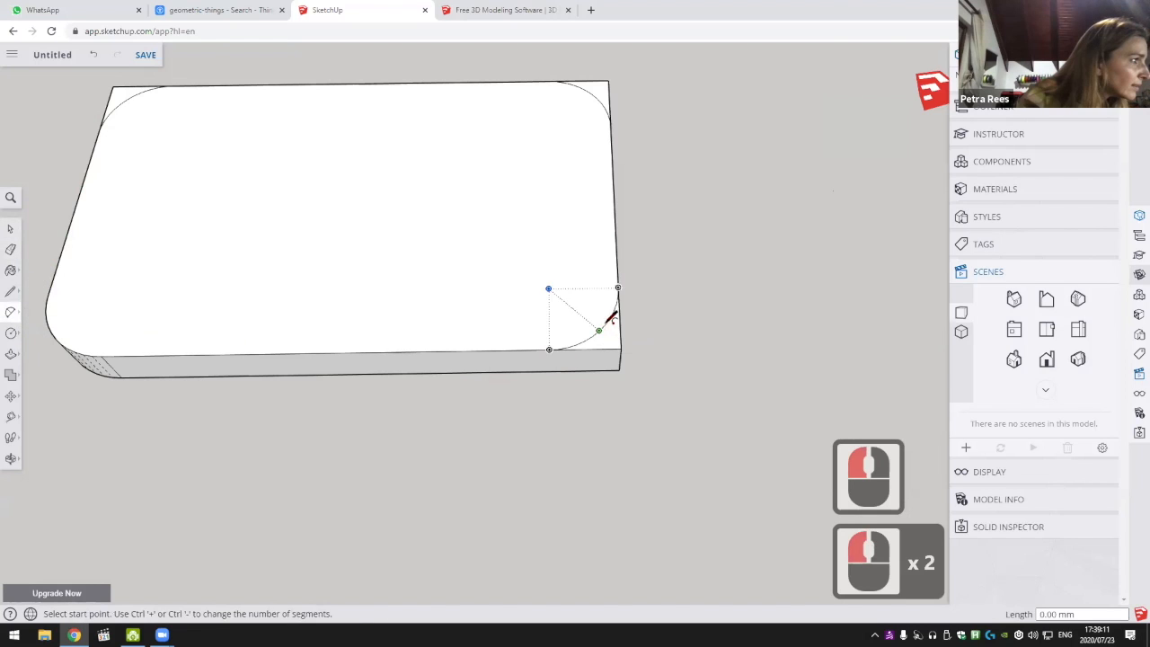
Push the near-right corner piece outside the arc down 5 mm to the slab's bottom edge
{"action": "key", "text": "p"}
{"action": "scroll", "coordinate": [610, 334], "scroll_direction": "up", "scroll_amount": 2}
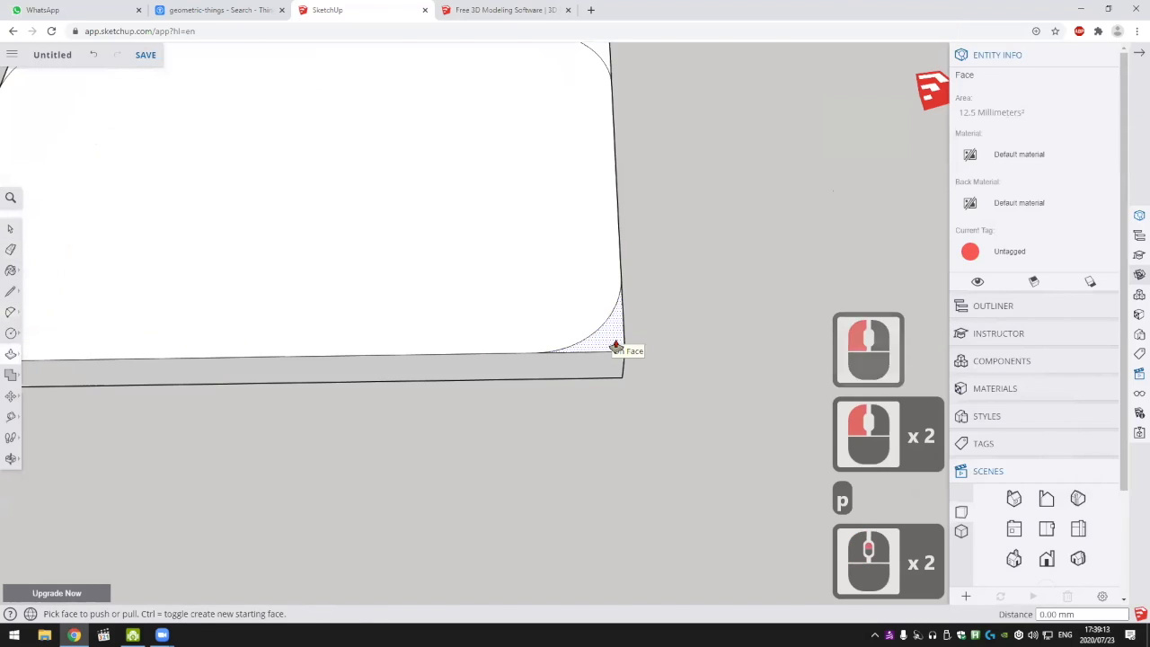
{"action": "left_click", "coordinate": [615, 348]}
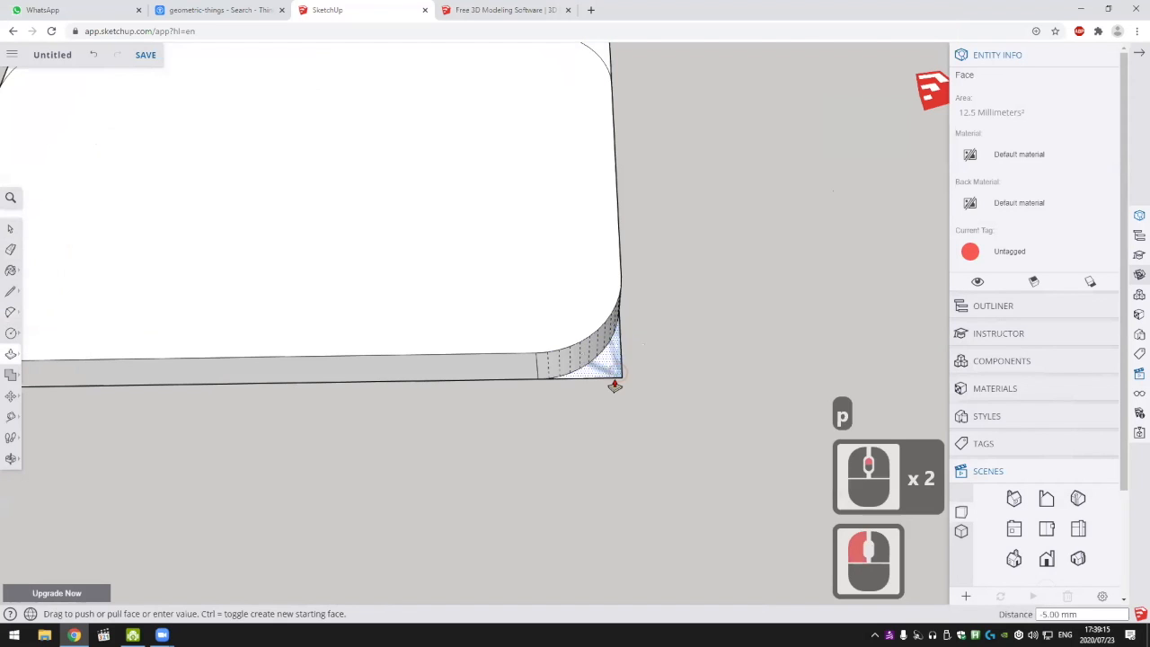
{"action": "left_click", "coordinate": [615, 385]}
Repeat the same 5 mm push on the far-right corner piece to round that corner
{"action": "scroll", "coordinate": [654, 359], "scroll_direction": "down", "scroll_amount": 4}
{"action": "scroll", "coordinate": [654, 359], "scroll_direction": "down", "scroll_amount": 1, "text": "shift"}
{"action": "middle_click_drag", "start_coordinate": [654, 359], "coordinate": [640, 333], "text": "shift"}
{"action": "scroll", "coordinate": [621, 178], "scroll_direction": "up", "scroll_amount": 1, "text": "shift"}
{"action": "scroll", "coordinate": [622, 178], "scroll_direction": "up", "scroll_amount": 5}
{"action": "double_click", "coordinate": [606, 91]}
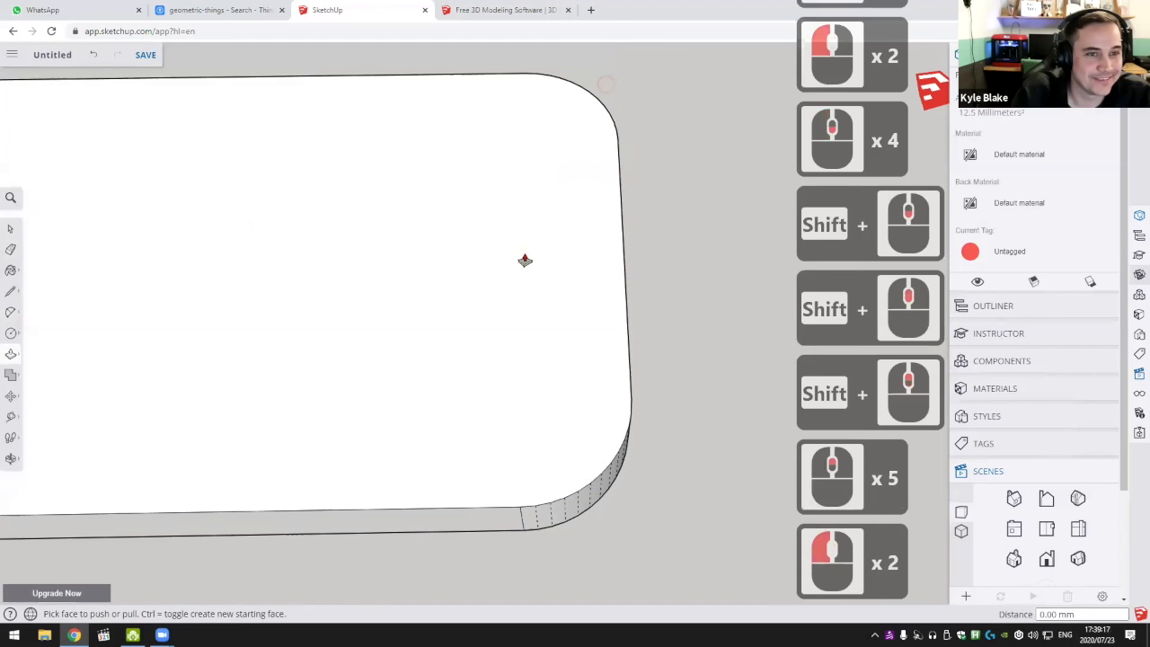
Repeat the same 5 mm push on the far-left corner piece to round the last corner
{"action": "scroll", "coordinate": [506, 259], "scroll_direction": "down", "scroll_amount": 2, "text": "shift"}
{"action": "middle_click_drag", "start_coordinate": [452, 297], "coordinate": [779, 342], "text": "shift"}
{"action": "double_click", "coordinate": [237, 498]}
{"action": "scroll", "coordinate": [463, 382], "scroll_direction": "down", "scroll_amount": 10}
{"action": "middle_click_drag", "start_coordinate": [470, 387], "coordinate": [470, 314]}
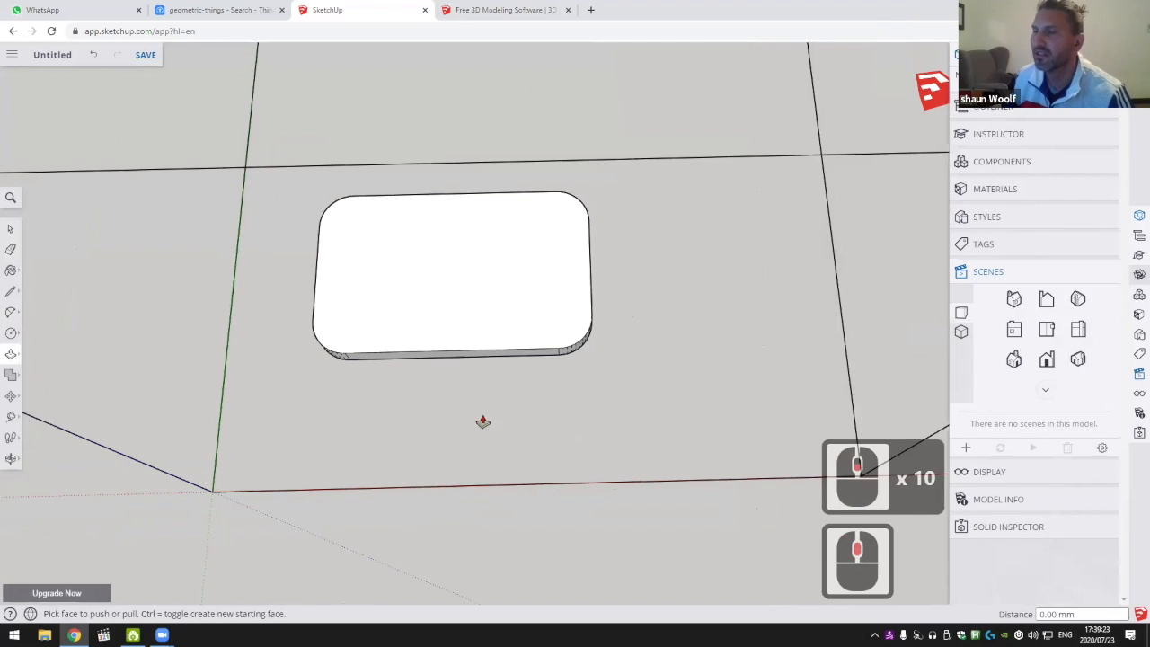
Undo all four corner cuts and the other three corner arcs, keeping only the near-left arc on the slab
{"action": "key", "text": "ctrl+z"}
{"action": "key", "text": "ctrl+z"}
{"action": "key", "text": "ctrl+z"}
{"action": "key", "text": "ctrl+z"}
{"action": "key", "text": "ctrl+z"}
{"action": "key", "text": "ctrl+z"}
{"action": "key", "text": "ctrl+z"}
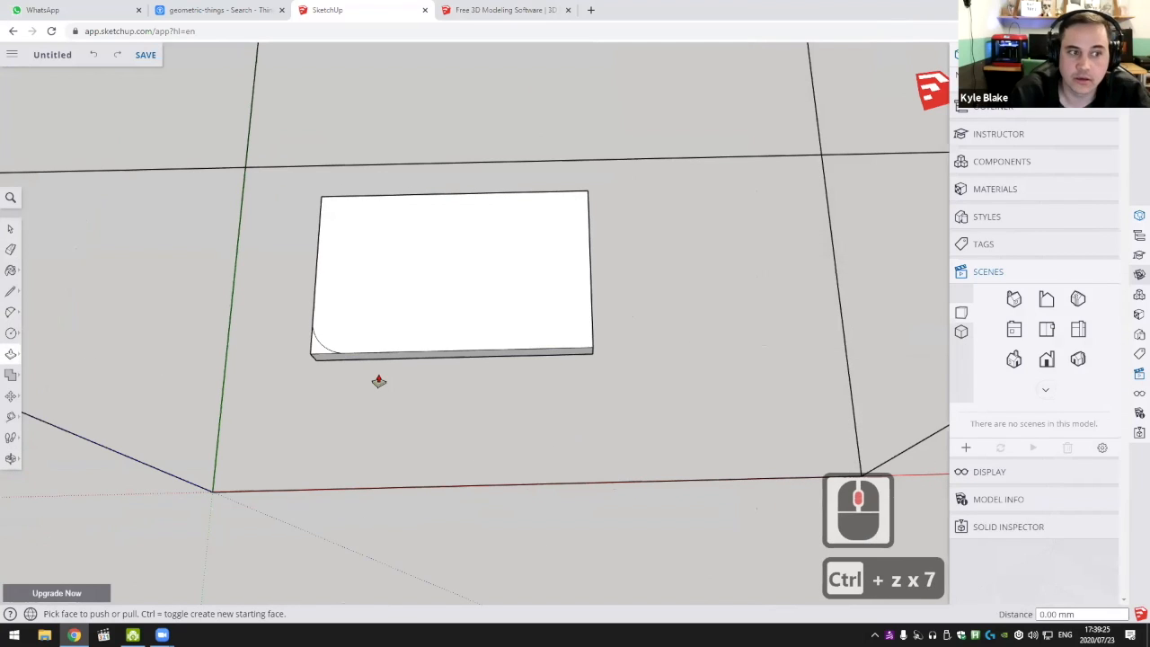
Undo the remaining corner arc and draw a two-point arc with a radius of about 12.5 mm, tangent to both edges, across the near-left corner
{"action": "scroll", "coordinate": [340, 351], "scroll_direction": "up", "scroll_amount": 7}
{"action": "key", "text": "ctrl+z"}
{"action": "left_click", "coordinate": [11, 312]}
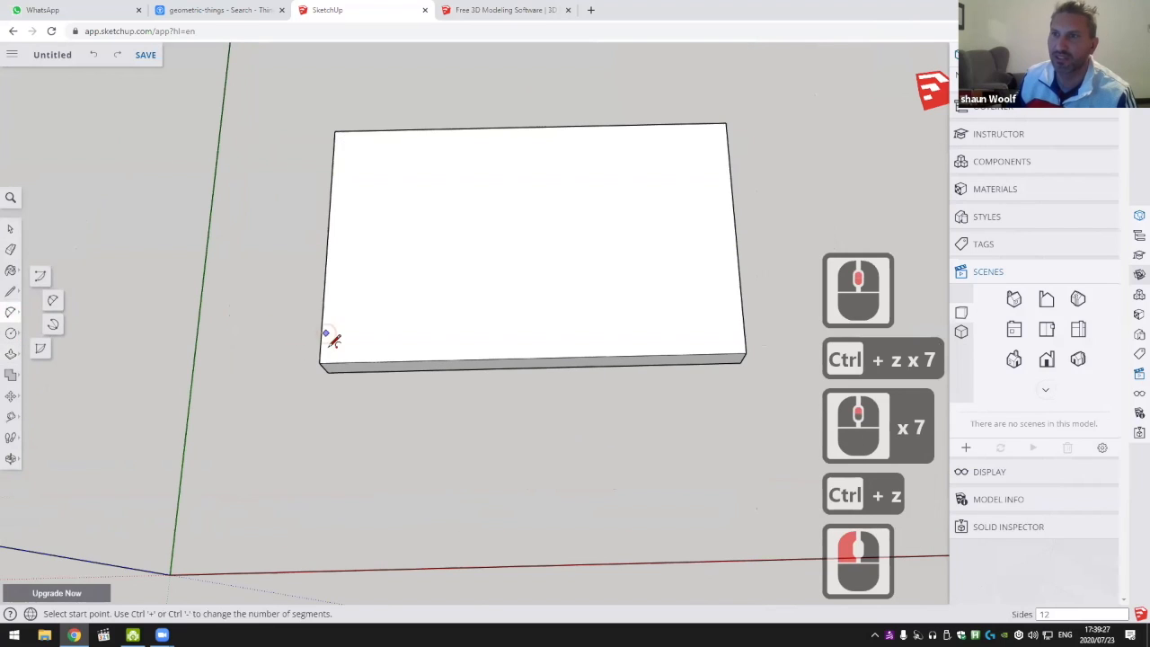
{"action": "left_click", "coordinate": [405, 361]}
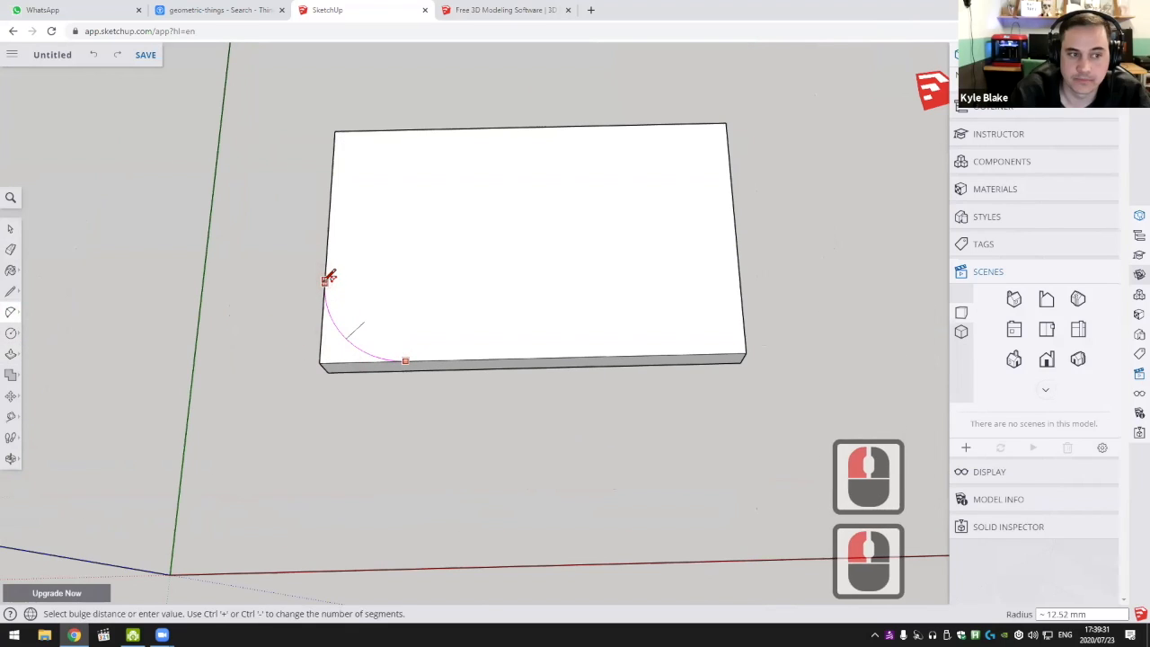
{"action": "double_click", "coordinate": [327, 277]}
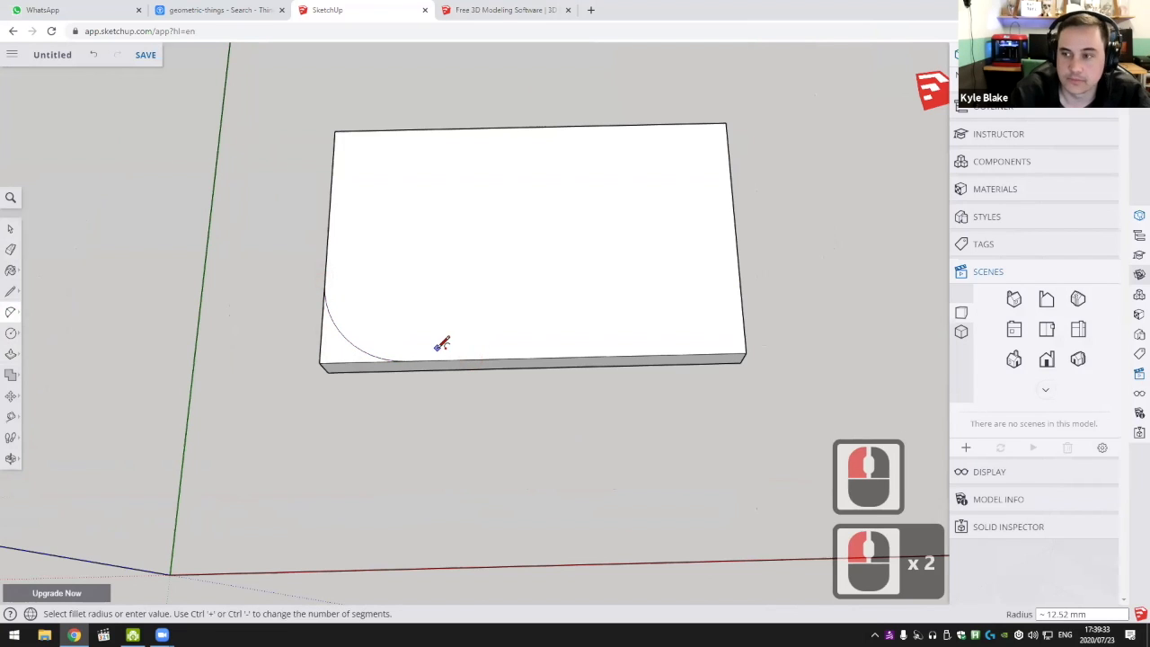
Push the near-left corner piece outside the arc down 5 mm to round the slab's corner
{"action": "middle_click_drag", "start_coordinate": [382, 366], "coordinate": [568, 269]}
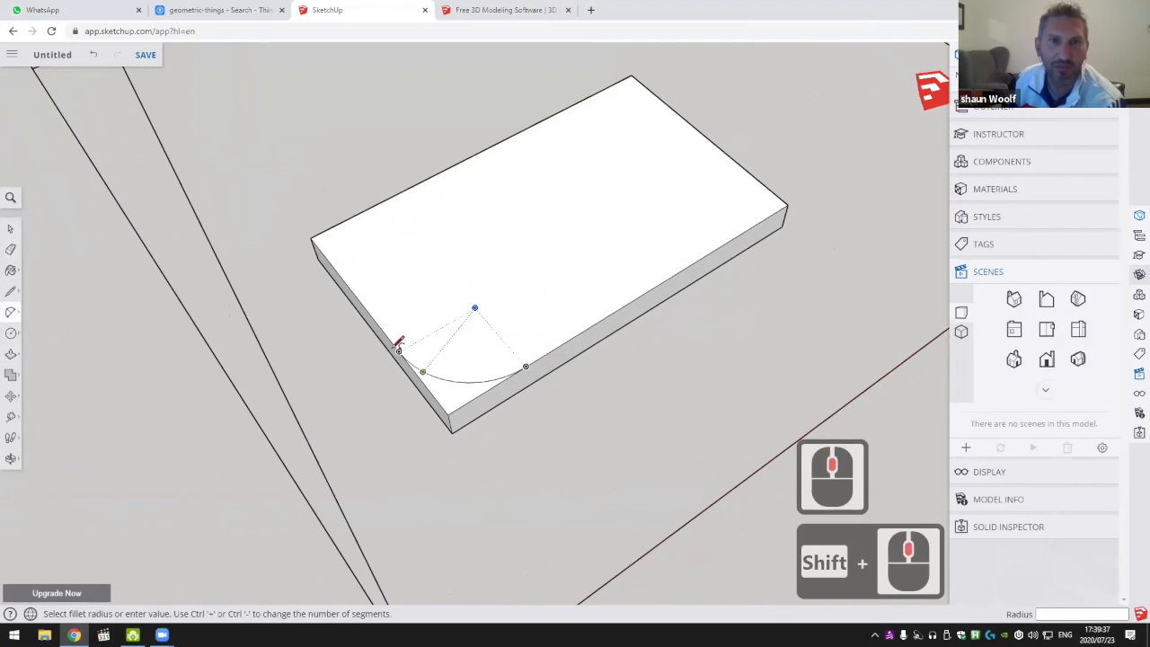
{"action": "scroll", "coordinate": [357, 291], "scroll_direction": "up", "scroll_amount": 6}
{"action": "scroll", "coordinate": [404, 288], "scroll_direction": "down", "scroll_amount": 5}
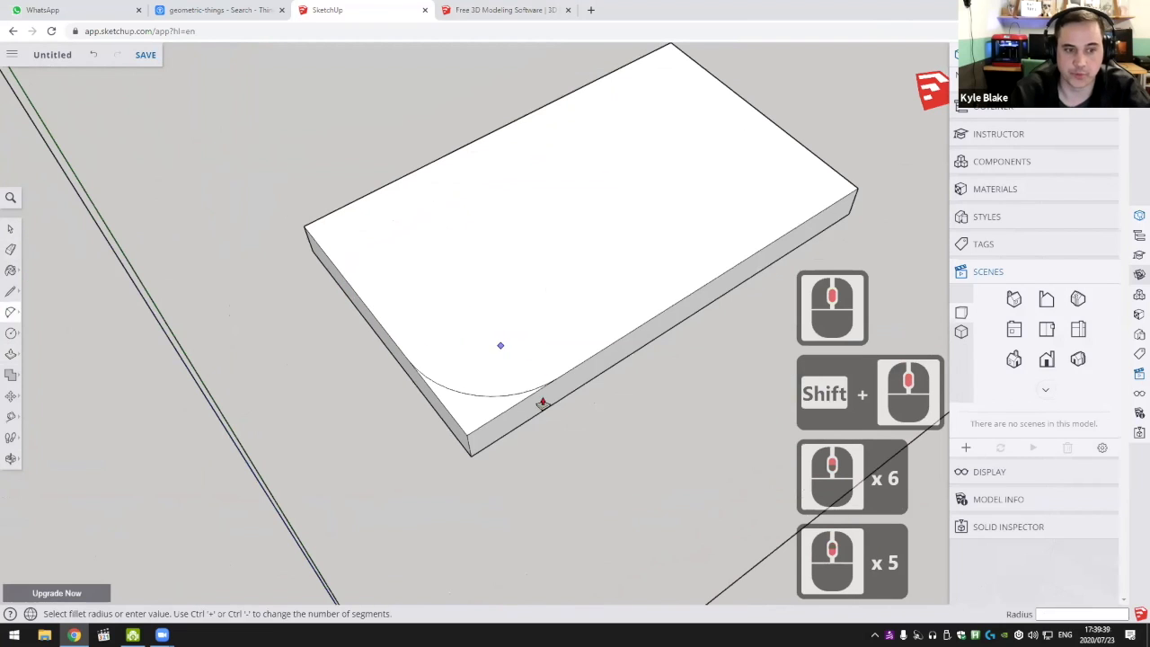
{"action": "key", "text": "p"}
{"action": "left_click", "coordinate": [473, 447]}
{"action": "left_click", "coordinate": [477, 445]}
{"action": "scroll", "coordinate": [570, 366], "scroll_direction": "down", "scroll_amount": 3}
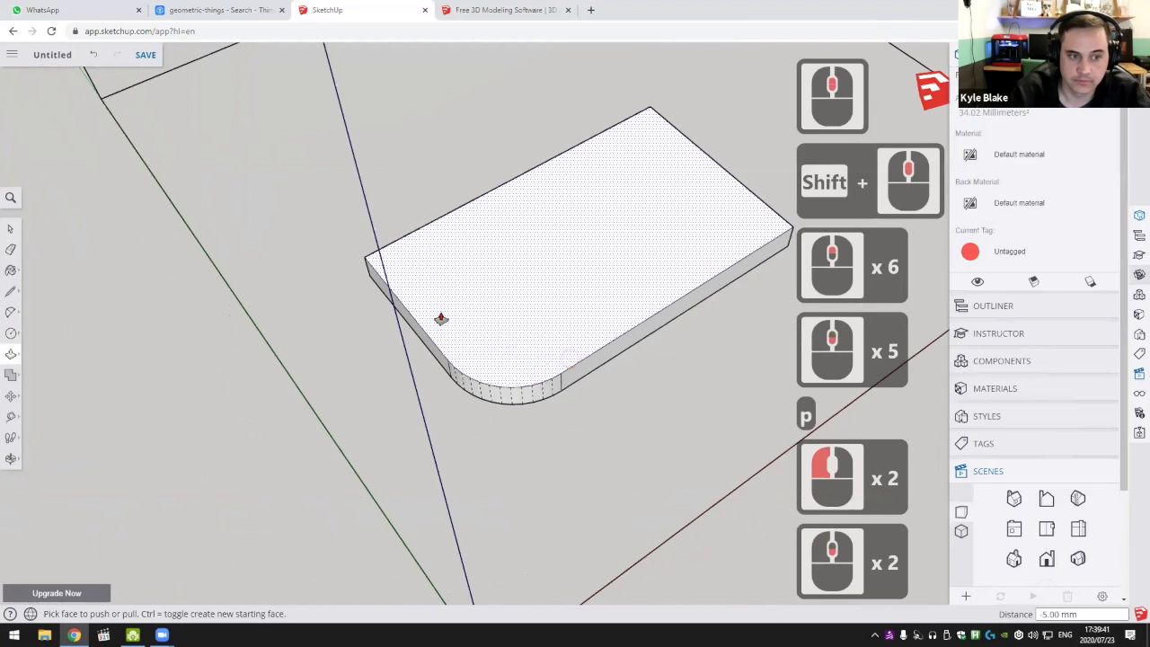
Repeat the same tangent two-point arc on the far-left, far-right and near-right corners of the slab's top face
{"action": "middle_click_drag", "start_coordinate": [442, 319], "coordinate": [430, 320]}
{"action": "scroll", "coordinate": [444, 321], "scroll_direction": "up", "scroll_amount": 6}
{"action": "left_click", "coordinate": [12, 315]}
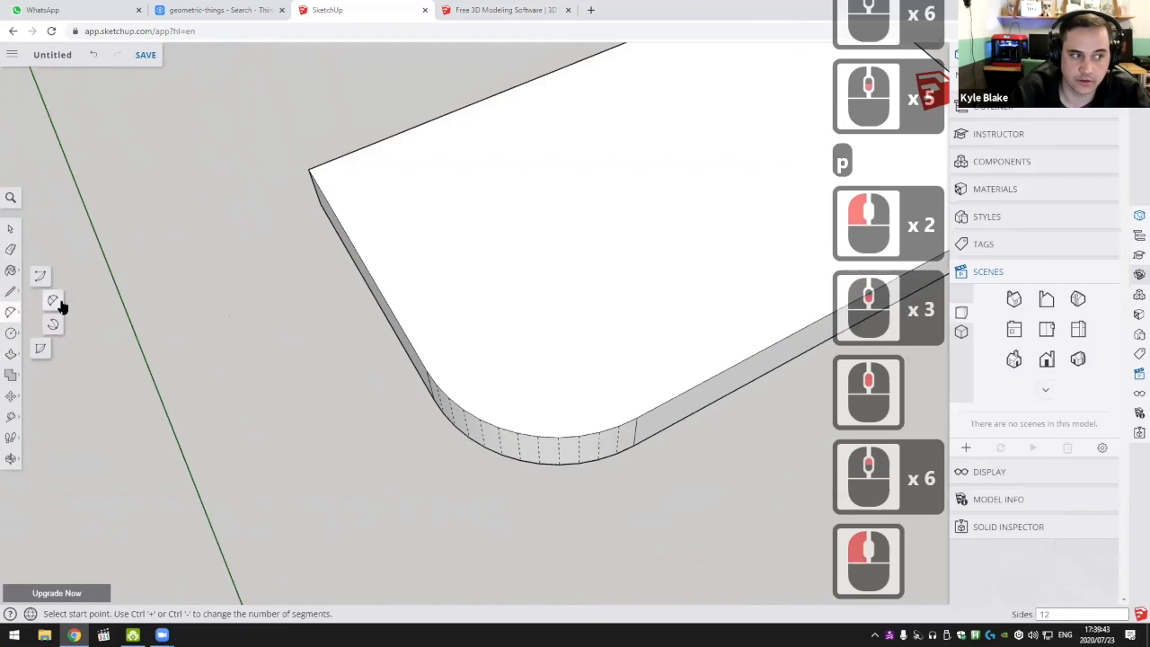
{"action": "left_click", "coordinate": [57, 303]}
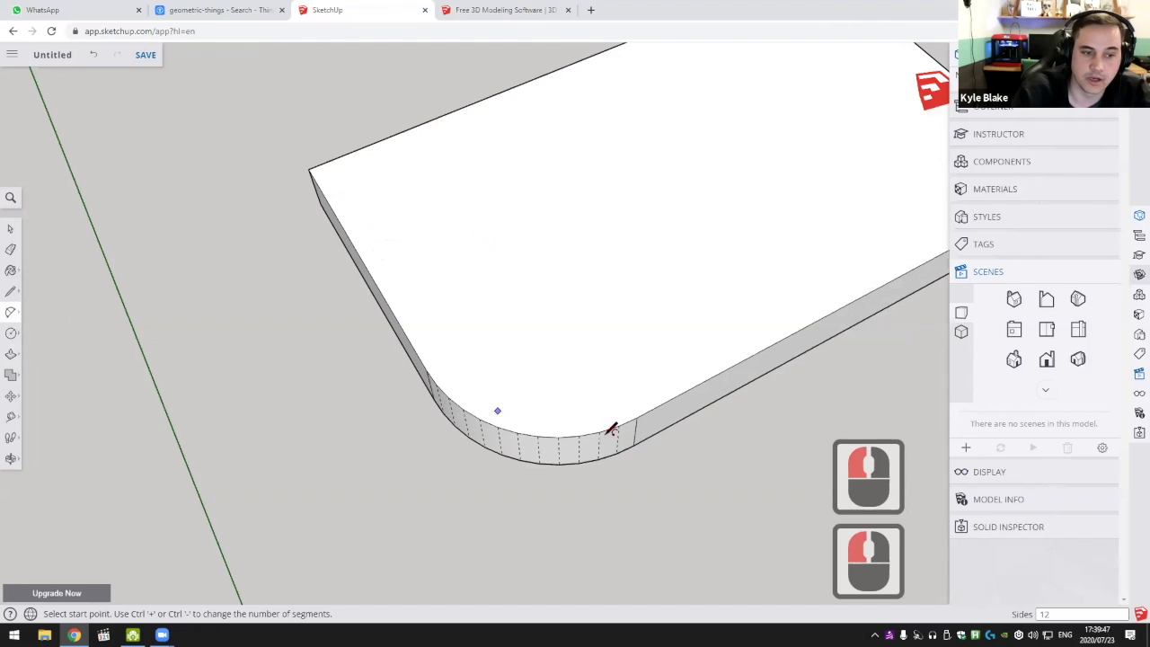
{"action": "double_click", "coordinate": [367, 181]}
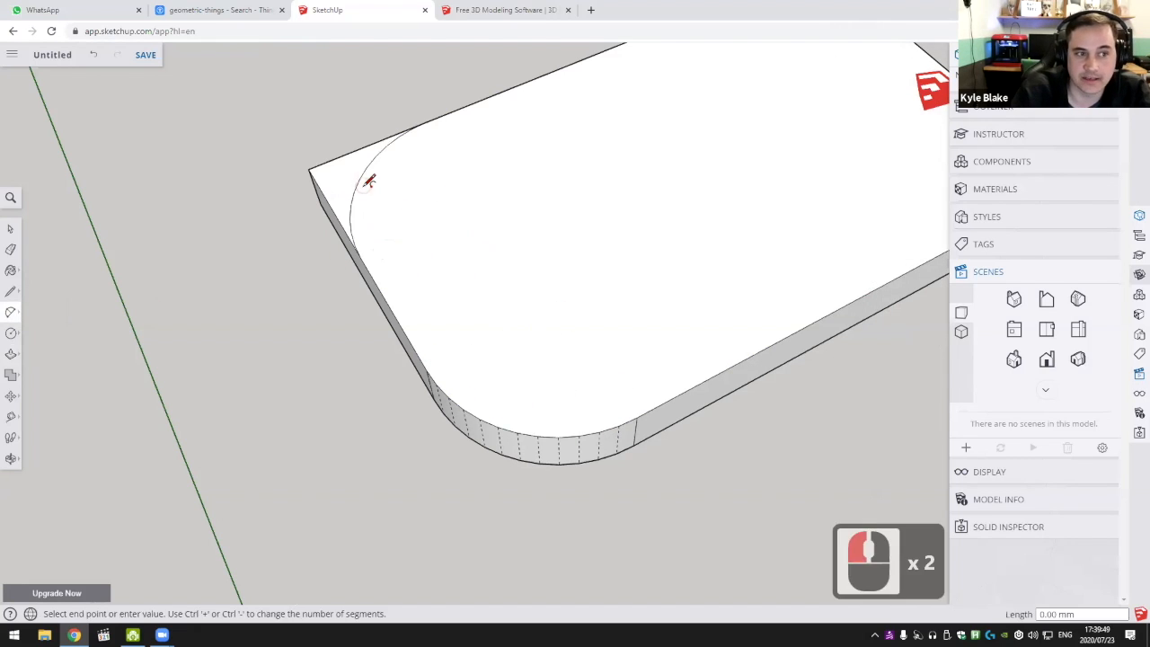
{"action": "scroll", "coordinate": [413, 200], "scroll_direction": "down", "scroll_amount": 4}
{"action": "middle_click_drag", "start_coordinate": [450, 229], "coordinate": [535, 121]}
{"action": "scroll", "coordinate": [609, 162], "scroll_direction": "up", "scroll_amount": 4}
{"action": "double_click", "coordinate": [616, 147]}
{"action": "scroll", "coordinate": [622, 182], "scroll_direction": "down", "scroll_amount": 5}
{"action": "double_click", "coordinate": [651, 226]}
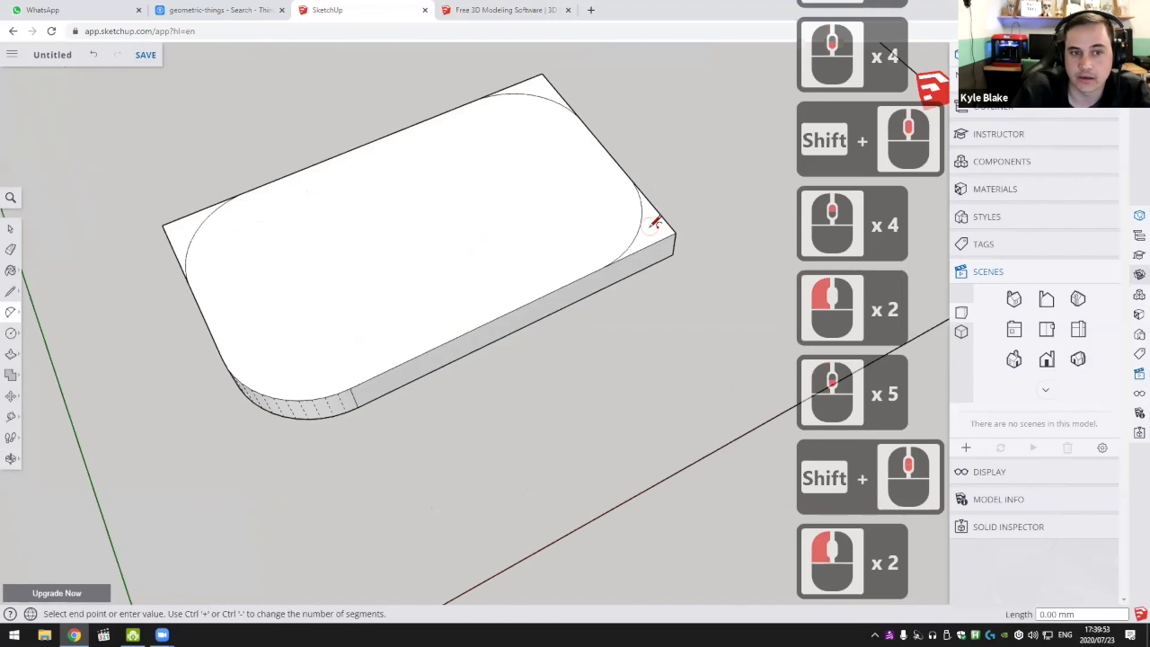
{"action": "scroll", "coordinate": [575, 297], "scroll_direction": "down", "scroll_amount": 5}
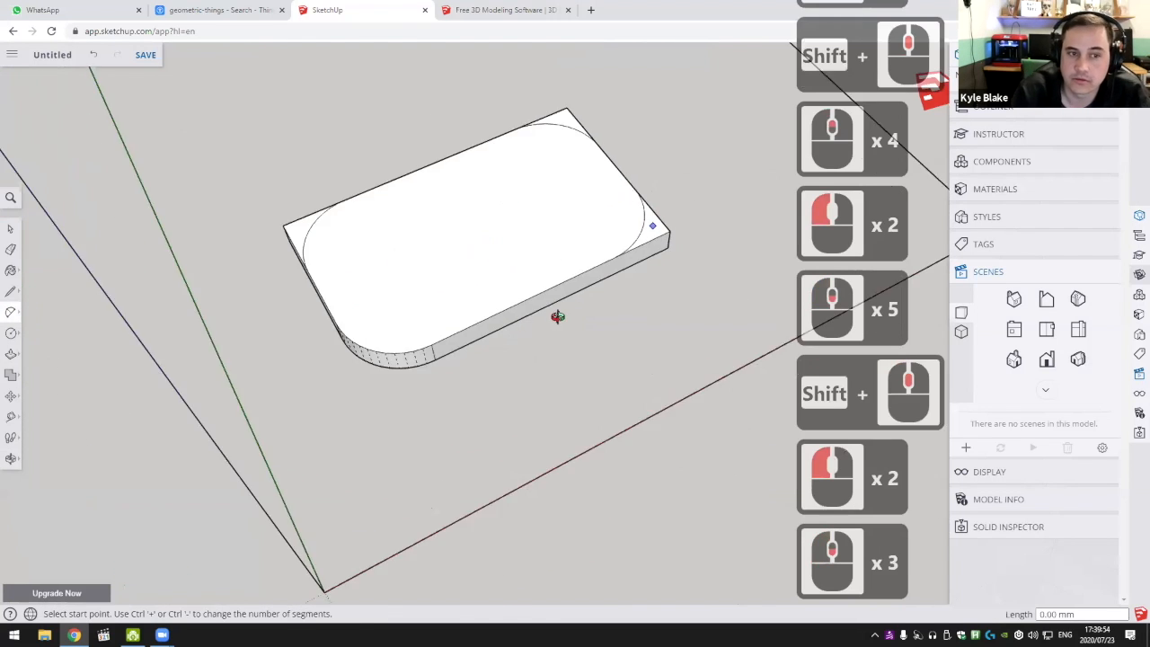
Push the near-right, far-right and far-left corner pieces down 5 mm to round the remaining corners
{"action": "middle_click", "coordinate": [591, 278]}
{"action": "key", "text": "p"}
{"action": "left_click", "coordinate": [659, 252]}
{"action": "left_click", "coordinate": [659, 254]}
{"action": "double_click", "coordinate": [617, 126]}
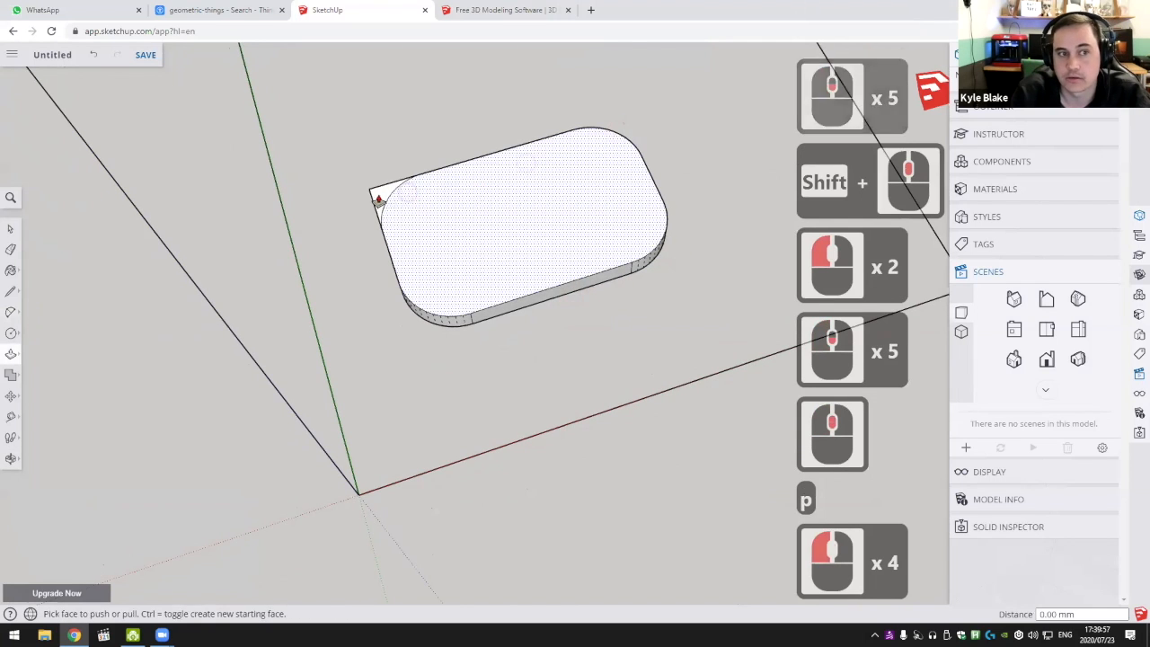
{"action": "double_click", "coordinate": [380, 192]}
Examine the slab's rounded corners from several sides
{"action": "scroll", "coordinate": [264, 350], "scroll_direction": "down", "scroll_amount": 4}
{"action": "middle_click_drag", "start_coordinate": [264, 349], "coordinate": [609, 326]}
{"action": "scroll", "coordinate": [608, 372], "scroll_direction": "up", "scroll_amount": 7}
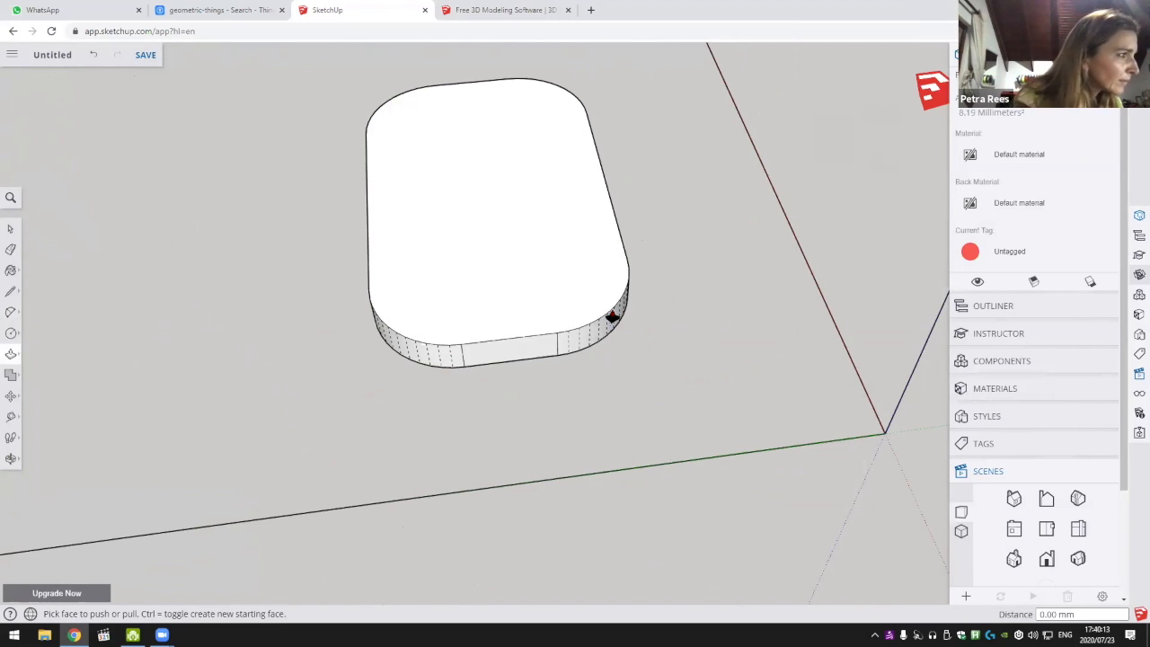
{"action": "scroll", "coordinate": [611, 316], "scroll_direction": "down", "scroll_amount": 5}
{"action": "middle_click_drag", "start_coordinate": [722, 329], "coordinate": [362, 279]}
{"action": "scroll", "coordinate": [688, 333], "scroll_direction": "up", "scroll_amount": 5}
{"action": "mouse_move", "coordinate": [434, 336]}
{"action": "middle_mouse_down"}
{"action": "mouse_move", "coordinate": [357, 313]}
{"action": "mouse_move", "coordinate": [429, 336]}
{"action": "middle_mouse_up"}
{"action": "scroll", "coordinate": [357, 314], "scroll_direction": "up", "scroll_amount": 6}
Undo all four corner cuts and their arcs, and reset the browser page zoom
{"action": "key", "text": "ctrl+z"}
{"action": "key", "text": "ctrl+z"}
{"action": "key", "text": "ctrl+z"}
{"action": "scroll", "coordinate": [428, 336], "scroll_direction": "down", "scroll_amount": 3, "text": "ctrl"}
{"action": "key", "text": "ctrl+z"}
{"action": "scroll", "coordinate": [362, 314], "scroll_direction": "down", "scroll_amount": 2, "text": "ctrl"}
{"action": "middle_click_drag", "start_coordinate": [378, 307], "coordinate": [141, 318]}
{"action": "scroll", "coordinate": [371, 312], "scroll_direction": "down", "scroll_amount": 5}
{"action": "key", "text": "ctrl+z"}
{"action": "key", "text": "ctrl+z"}
{"action": "key", "text": "ctrl+z"}
{"action": "key", "text": "ctrl+z"}
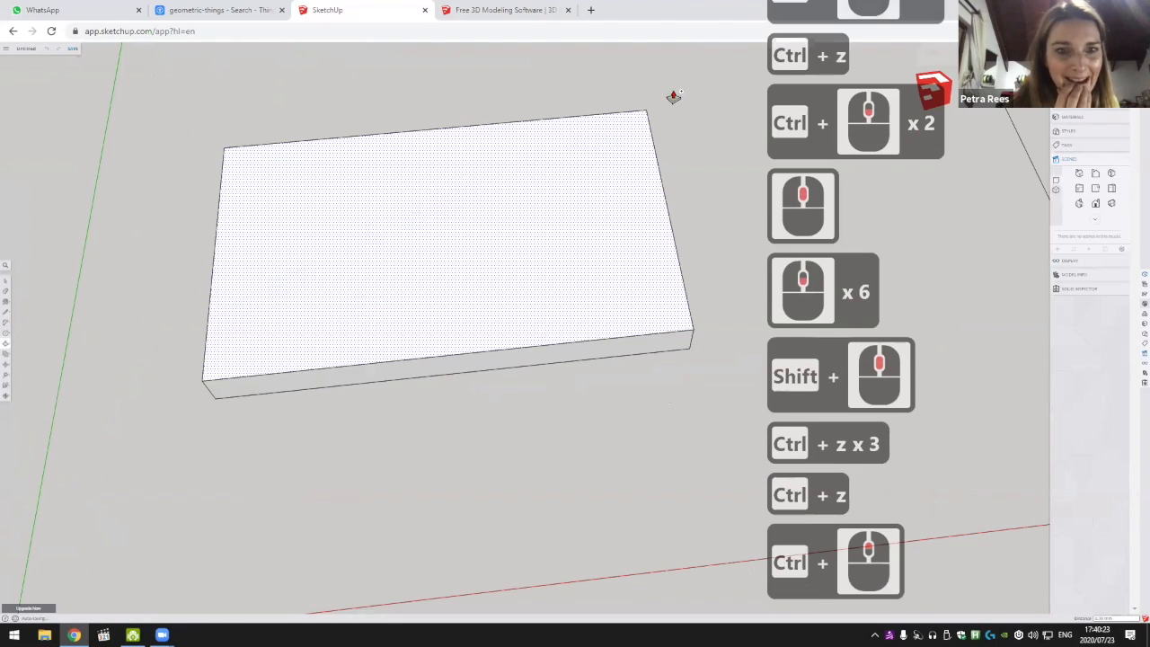
{"action": "left_click", "coordinate": [1016, 52]}
Draw a two-point arc with a radius of about 7.9 mm, tangent to both edges, across the slab's near-left corner
{"action": "middle_click_drag", "start_coordinate": [308, 358], "coordinate": [152, 356]}
{"action": "scroll", "coordinate": [278, 339], "scroll_direction": "up", "scroll_amount": 5}
{"action": "middle_click_drag", "start_coordinate": [279, 339], "coordinate": [234, 321]}
{"action": "left_click", "coordinate": [11, 312]}
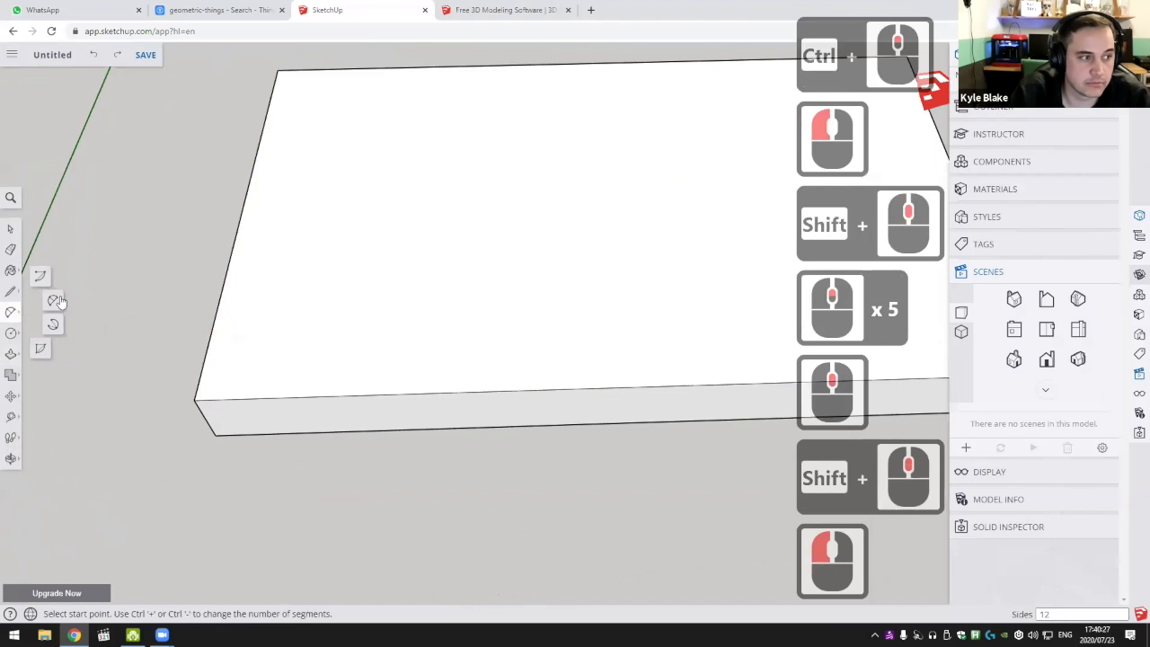
{"action": "left_click", "coordinate": [56, 300]}
{"action": "left_click", "coordinate": [216, 316]}
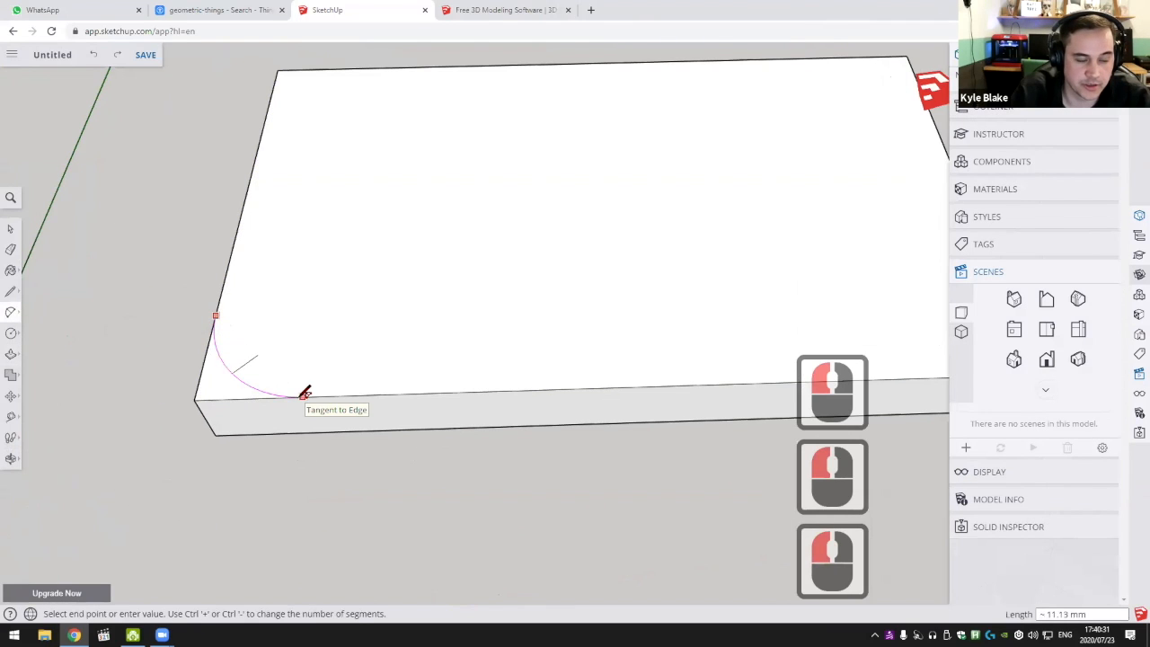
{"action": "left_click", "coordinate": [303, 395]}
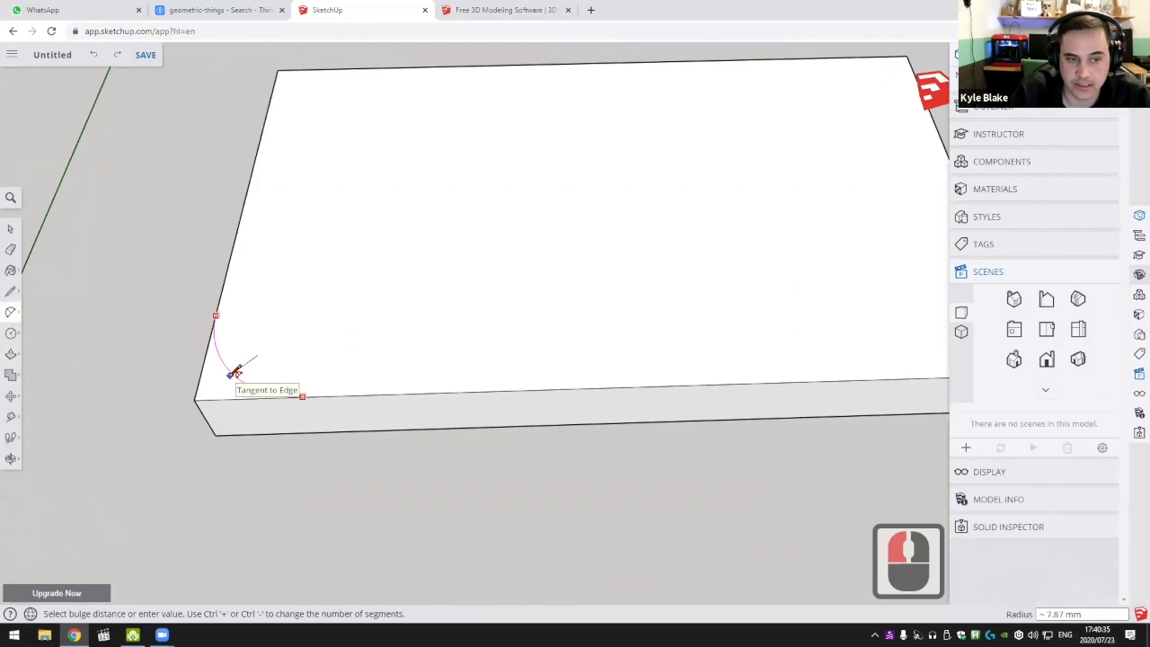
{"action": "left_click", "coordinate": [232, 371]}
Repeat the same tangent arc on the slab's far-left, far-right and near-right corners
{"action": "mouse_move", "coordinate": [307, 334]}
{"action": "middle_mouse_down", "text": "shift"}
{"action": "mouse_move", "coordinate": [400, 359]}
{"action": "mouse_move", "coordinate": [423, 339]}
{"action": "mouse_move", "coordinate": [349, 229]}
{"action": "middle_mouse_up", "text": "shift"}
{"action": "scroll", "coordinate": [349, 228], "scroll_direction": "up", "scroll_amount": 4}
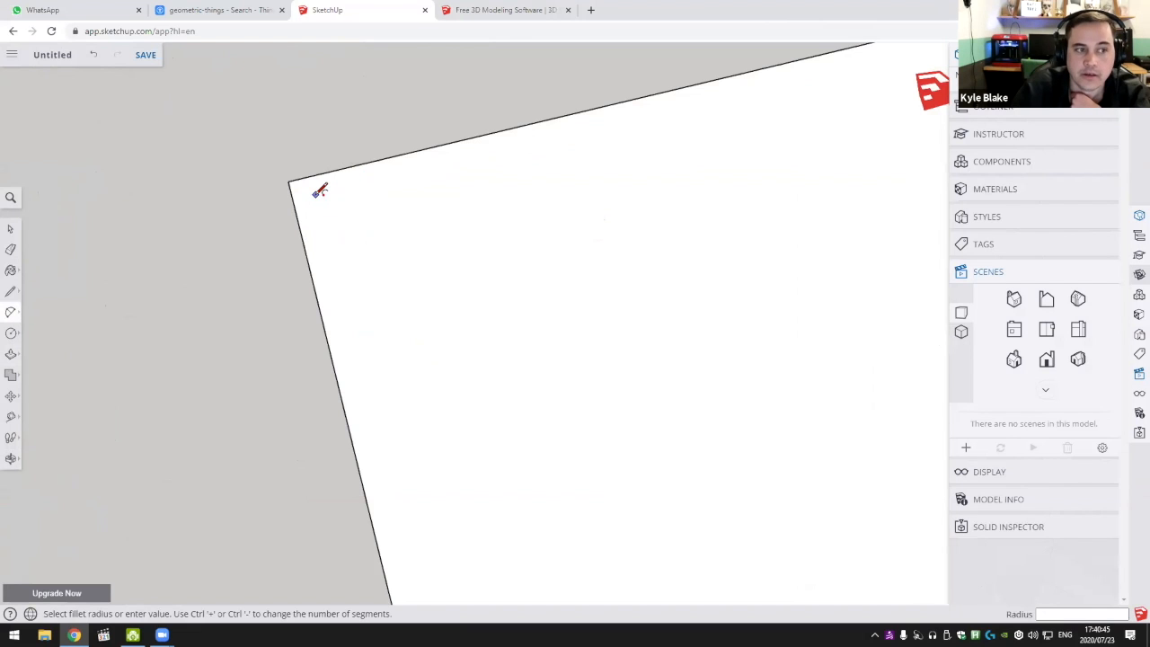
{"action": "double_click", "coordinate": [324, 189]}
{"action": "scroll", "coordinate": [51, 251], "scroll_direction": "down", "scroll_amount": 8}
{"action": "scroll", "coordinate": [540, 135], "scroll_direction": "down", "scroll_amount": 3}
{"action": "scroll", "coordinate": [662, 108], "scroll_direction": "up", "scroll_amount": 7}
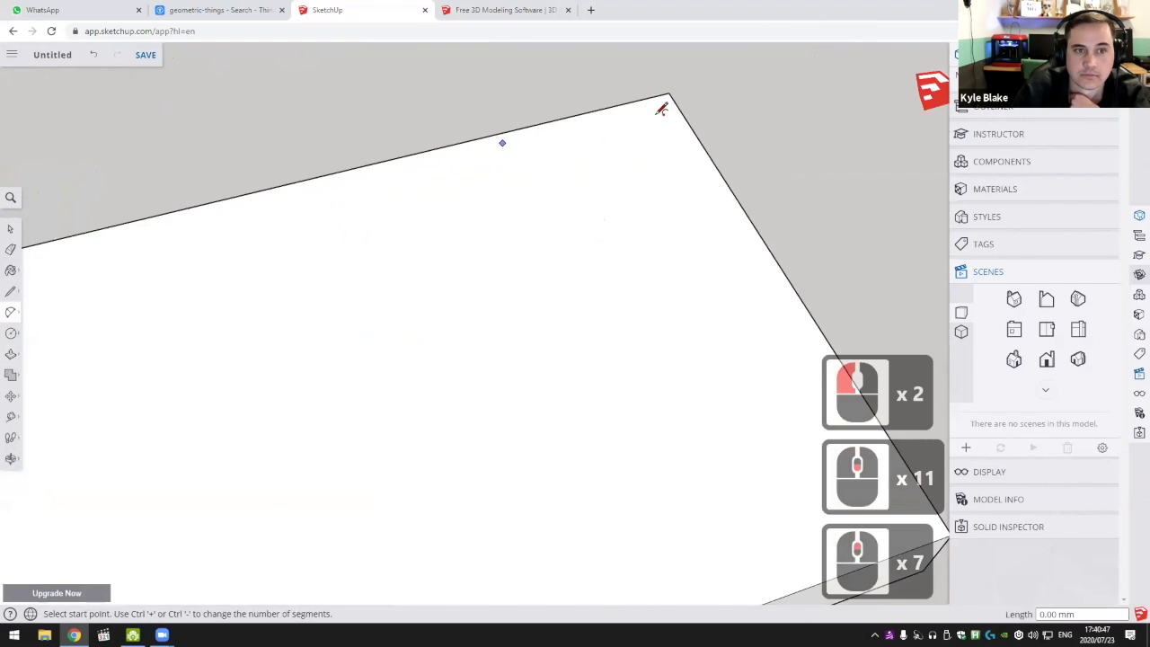
{"action": "double_click", "coordinate": [623, 111]}
{"action": "scroll", "coordinate": [616, 278], "scroll_direction": "down", "scroll_amount": 9}
{"action": "scroll", "coordinate": [612, 240], "scroll_direction": "up", "scroll_amount": 2}
{"action": "scroll", "coordinate": [611, 240], "scroll_direction": "up", "scroll_amount": 3}
{"action": "double_click", "coordinate": [611, 240]}
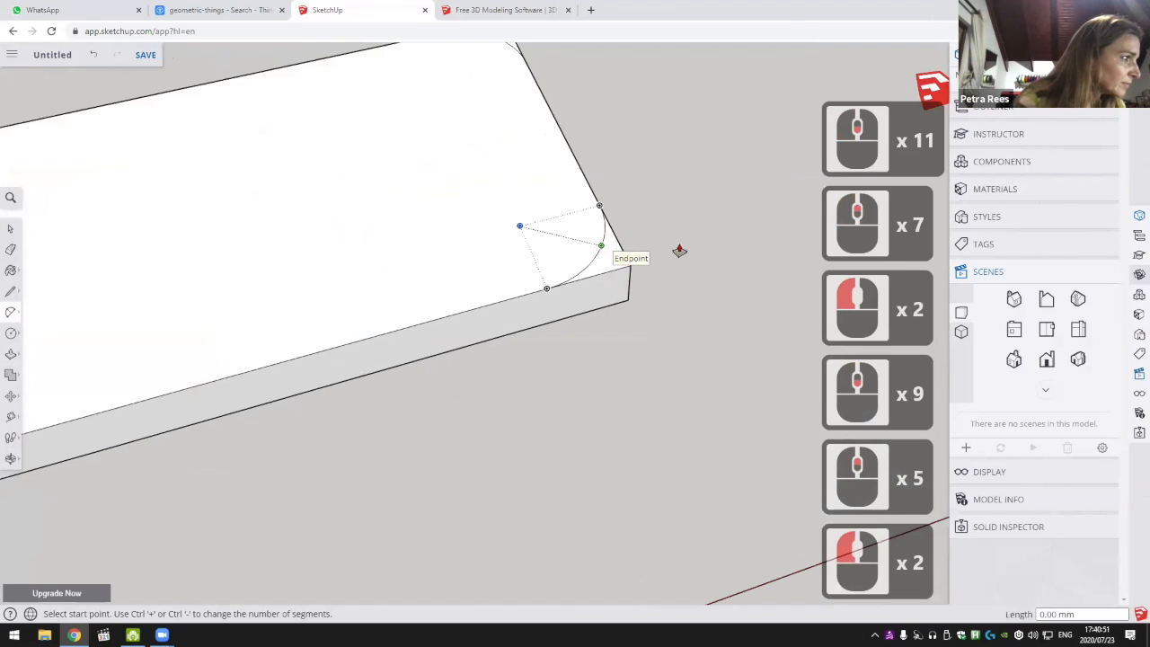
Push the near-left corner piece outside the arc down 3 mm, leaving a ledge below it
{"action": "key", "text": "p"}
{"action": "scroll", "coordinate": [560, 300], "scroll_direction": "down", "scroll_amount": 6}
{"action": "middle_click_drag", "start_coordinate": [665, 298], "coordinate": [661, 290]}
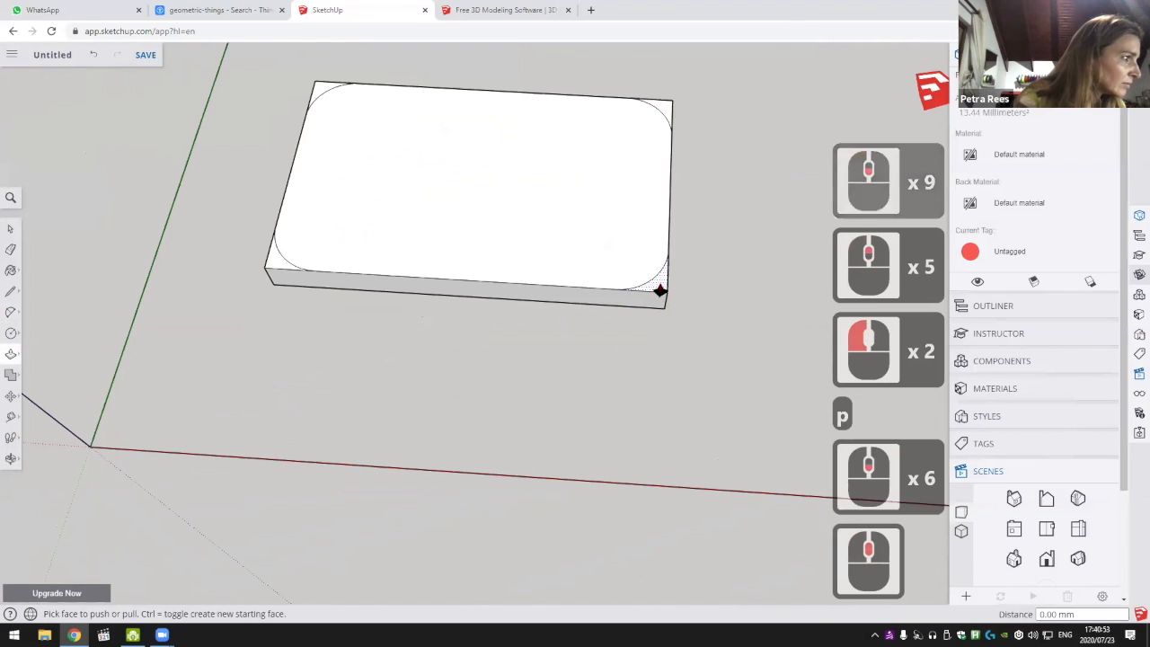
{"action": "scroll", "coordinate": [660, 290], "scroll_direction": "up", "scroll_amount": 2}
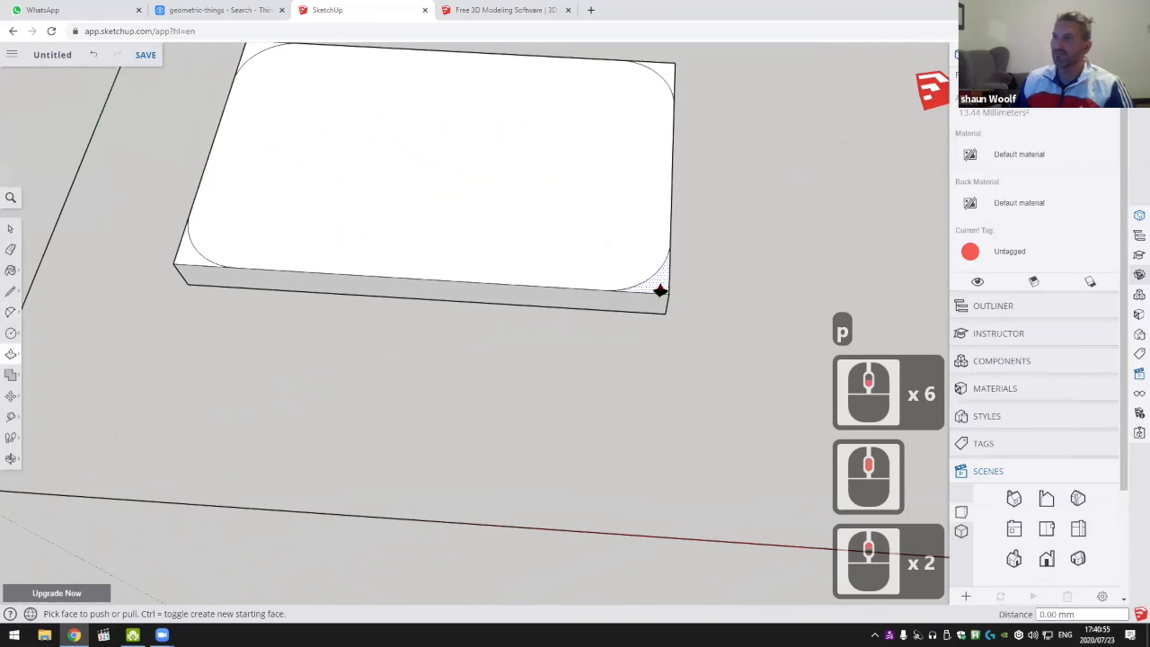
{"action": "scroll", "coordinate": [674, 297], "scroll_direction": "up", "scroll_amount": 6}
{"action": "middle_click_drag", "start_coordinate": [674, 298], "coordinate": [605, 200]}
{"action": "scroll", "coordinate": [654, 298], "scroll_direction": "down", "scroll_amount": 4}
{"action": "middle_click_drag", "start_coordinate": [650, 293], "coordinate": [629, 257]}
{"action": "scroll", "coordinate": [467, 265], "scroll_direction": "up", "scroll_amount": 4}
{"action": "scroll", "coordinate": [128, 167], "scroll_direction": "down", "scroll_amount": 12}
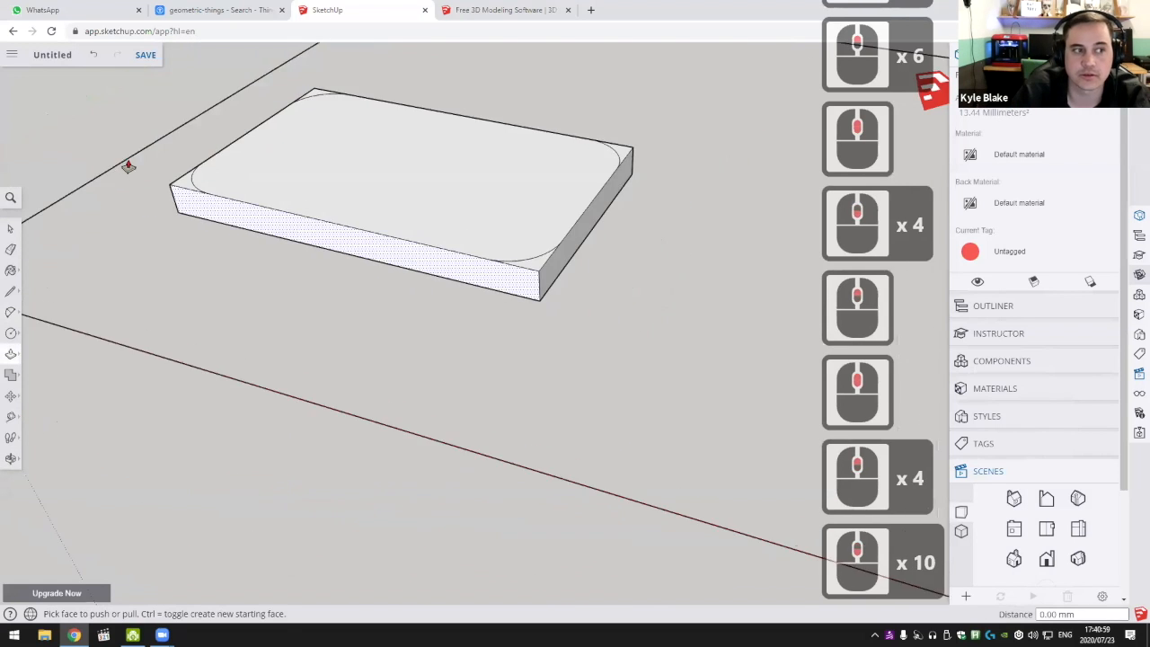
{"action": "scroll", "coordinate": [580, 252], "scroll_direction": "up", "scroll_amount": 2}
{"action": "scroll", "coordinate": [269, 205], "scroll_direction": "up", "scroll_amount": 9}
{"action": "middle_click_drag", "start_coordinate": [357, 244], "coordinate": [413, 274]}
{"action": "scroll", "coordinate": [332, 296], "scroll_direction": "up", "scroll_amount": 6}
{"action": "left_click", "coordinate": [333, 253]}
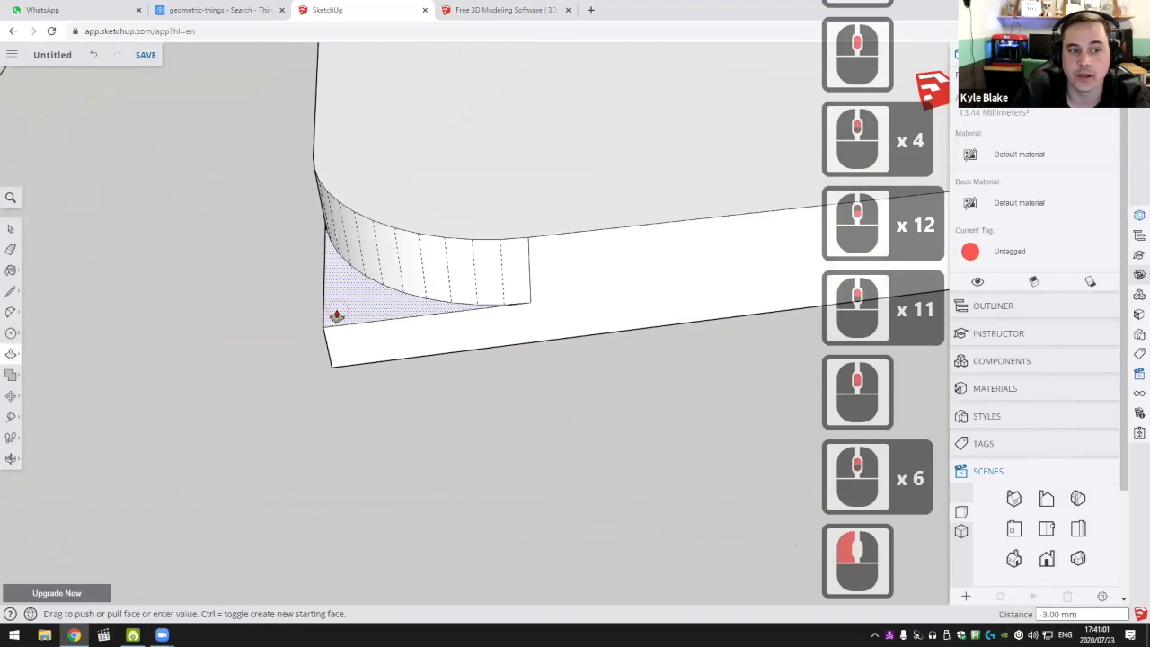
{"action": "left_click", "coordinate": [480, 296]}
Push the far-left corner piece down by the same 3 mm
{"action": "scroll", "coordinate": [567, 269], "scroll_direction": "down", "scroll_amount": 6}
{"action": "scroll", "coordinate": [293, 287], "scroll_direction": "down", "scroll_amount": 5}
{"action": "middle_click_drag", "start_coordinate": [439, 335], "coordinate": [642, 275]}
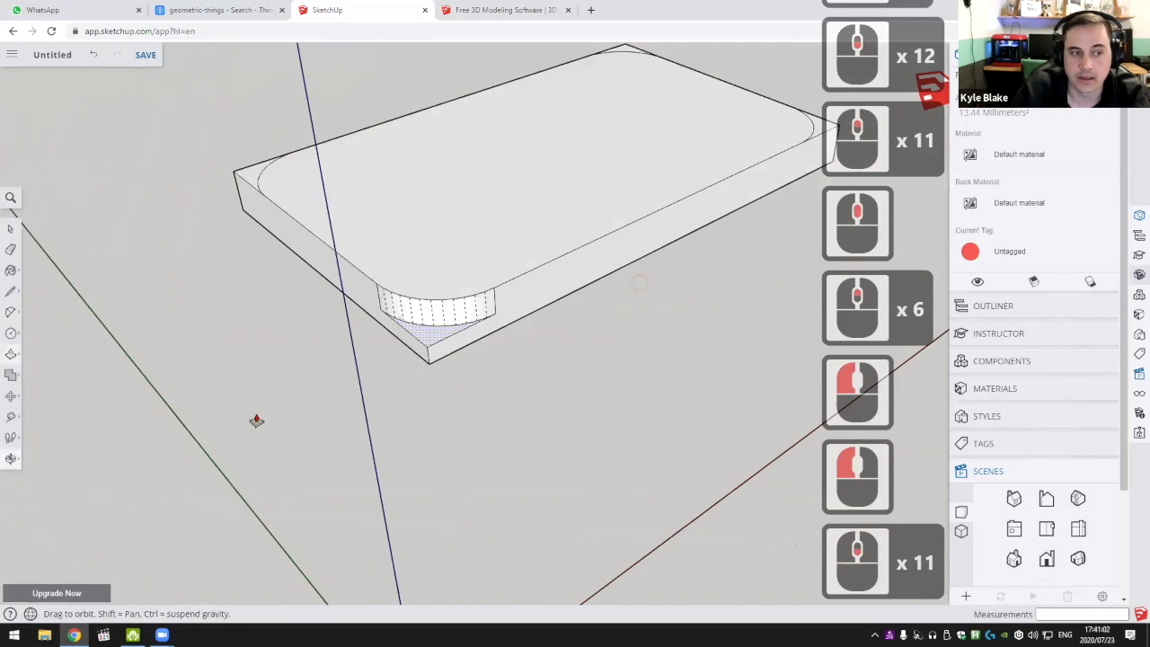
{"action": "middle_click_drag", "start_coordinate": [254, 419], "coordinate": [556, 371]}
{"action": "scroll", "coordinate": [250, 390], "scroll_direction": "up", "scroll_amount": 5}
{"action": "left_click", "coordinate": [250, 388]}
{"action": "left_click", "coordinate": [809, 310]}
Repeat the 3 mm push on the far-right and near-right corner pieces
{"action": "scroll", "coordinate": [331, 382], "scroll_direction": "down", "scroll_amount": 14}
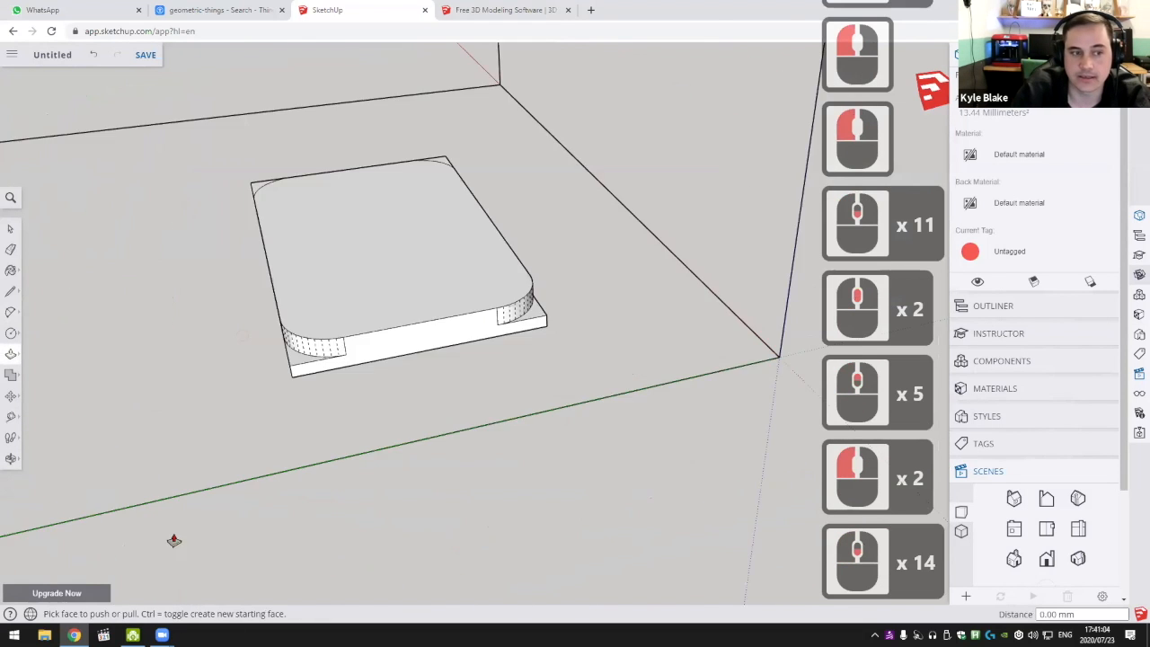
{"action": "middle_click_drag", "start_coordinate": [174, 542], "coordinate": [360, 458]}
{"action": "scroll", "coordinate": [359, 458], "scroll_direction": "down", "scroll_amount": 1}
{"action": "middle_click_drag", "start_coordinate": [360, 459], "coordinate": [441, 402]}
{"action": "scroll", "coordinate": [188, 488], "scroll_direction": "down", "scroll_amount": 3}
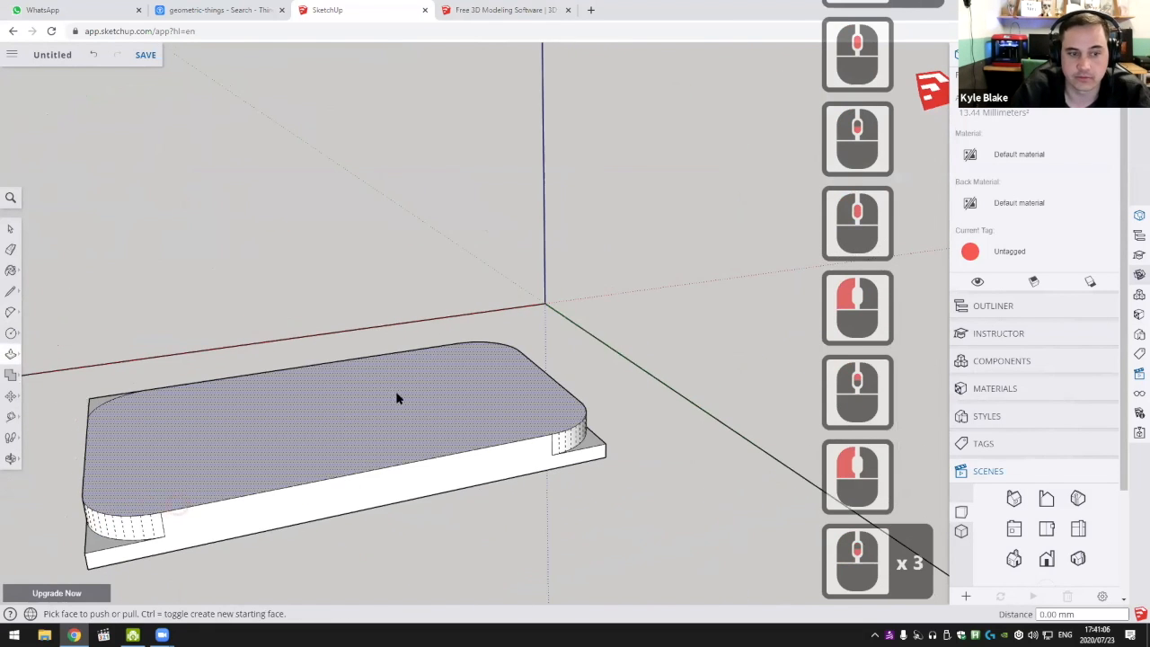
{"action": "key", "text": "shift+z"}
{"action": "middle_click_drag", "start_coordinate": [408, 497], "coordinate": [469, 352], "text": "shift"}
{"action": "scroll", "coordinate": [552, 349], "scroll_direction": "up", "scroll_amount": 14}
{"action": "middle_click_drag", "start_coordinate": [377, 323], "coordinate": [656, 364]}
{"action": "scroll", "coordinate": [534, 357], "scroll_direction": "down", "scroll_amount": 1}
{"action": "double_click", "coordinate": [533, 354]}
Push the near-left corner ledge down the remaining 2 mm to the slab's bottom edge
{"action": "scroll", "coordinate": [456, 365], "scroll_direction": "down", "scroll_amount": 8}
{"action": "middle_click_drag", "start_coordinate": [278, 365], "coordinate": [583, 290]}
{"action": "scroll", "coordinate": [615, 352], "scroll_direction": "up", "scroll_amount": 2}
{"action": "scroll", "coordinate": [615, 352], "scroll_direction": "up", "scroll_amount": 1}
{"action": "scroll", "coordinate": [570, 262], "scroll_direction": "up", "scroll_amount": 7}
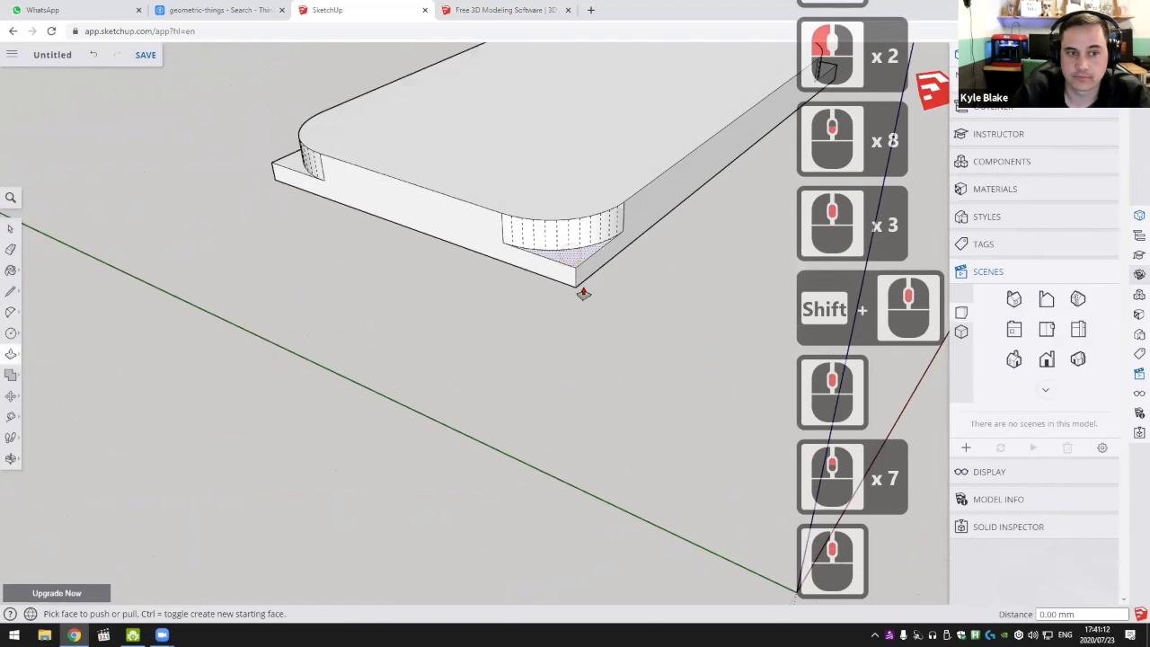
{"action": "left_click", "coordinate": [577, 294]}
{"action": "left_click", "coordinate": [577, 294]}
Repeat the 2 mm push on the far-left and far-right corner ledges to remove them
{"action": "scroll", "coordinate": [666, 363], "scroll_direction": "down", "scroll_amount": 1}
{"action": "middle_click_drag", "start_coordinate": [666, 363], "coordinate": [278, 406]}
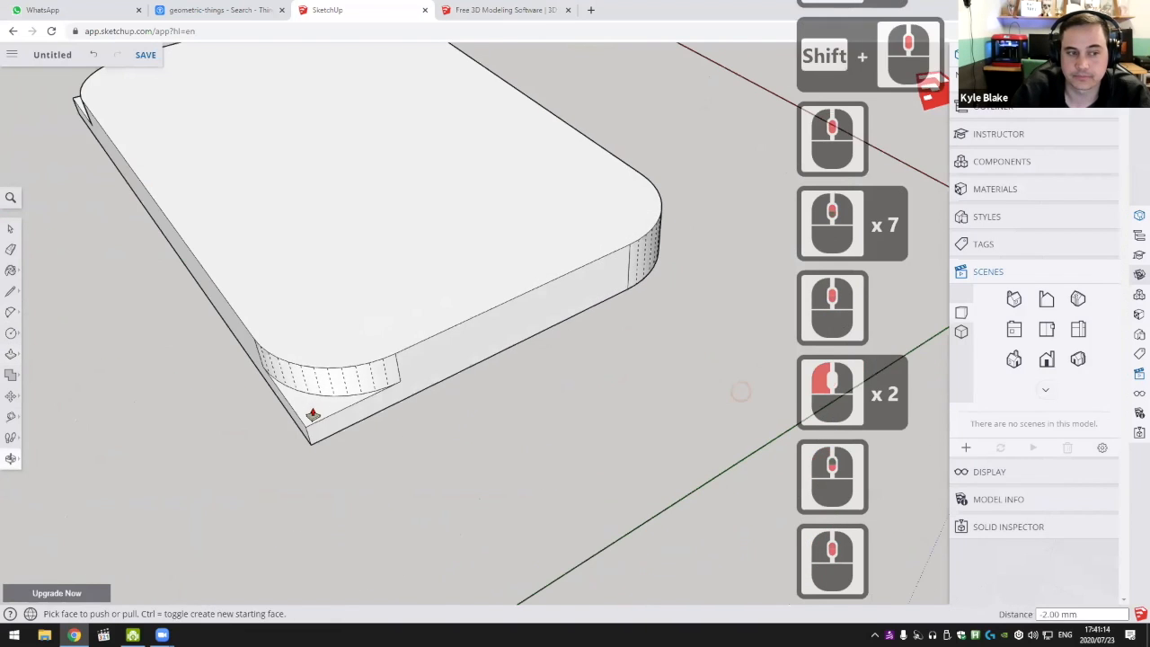
{"action": "double_click", "coordinate": [314, 413]}
{"action": "scroll", "coordinate": [475, 305], "scroll_direction": "down", "scroll_amount": 8}
{"action": "middle_click_drag", "start_coordinate": [295, 552], "coordinate": [298, 549]}
{"action": "middle_click_drag", "start_coordinate": [297, 549], "coordinate": [293, 548], "text": "shift"}
{"action": "left_click", "coordinate": [293, 548]}
{"action": "key", "text": "Escape"}
{"action": "double_click", "coordinate": [288, 543]}
Repeat the 2 mm push on the near-right corner ledge to finish rounding the last corner
{"action": "scroll", "coordinate": [287, 401], "scroll_direction": "down", "scroll_amount": 1}
{"action": "scroll", "coordinate": [552, 360], "scroll_direction": "down", "scroll_amount": 6, "text": "shift"}
{"action": "middle_click_drag", "start_coordinate": [528, 476], "coordinate": [768, 363], "text": "shift"}
{"action": "scroll", "coordinate": [359, 439], "scroll_direction": "up", "scroll_amount": 5}
{"action": "middle_click_drag", "start_coordinate": [454, 585], "coordinate": [571, 399], "text": "shift"}
{"action": "double_click", "coordinate": [354, 437]}
{"action": "scroll", "coordinate": [354, 437], "scroll_direction": "down", "scroll_amount": 8}
{"action": "scroll", "coordinate": [417, 425], "scroll_direction": "down", "scroll_amount": 1}
{"action": "scroll", "coordinate": [418, 425], "scroll_direction": "down", "scroll_amount": 1}
{"action": "middle_click_drag", "start_coordinate": [418, 425], "coordinate": [570, 399], "text": "shift"}
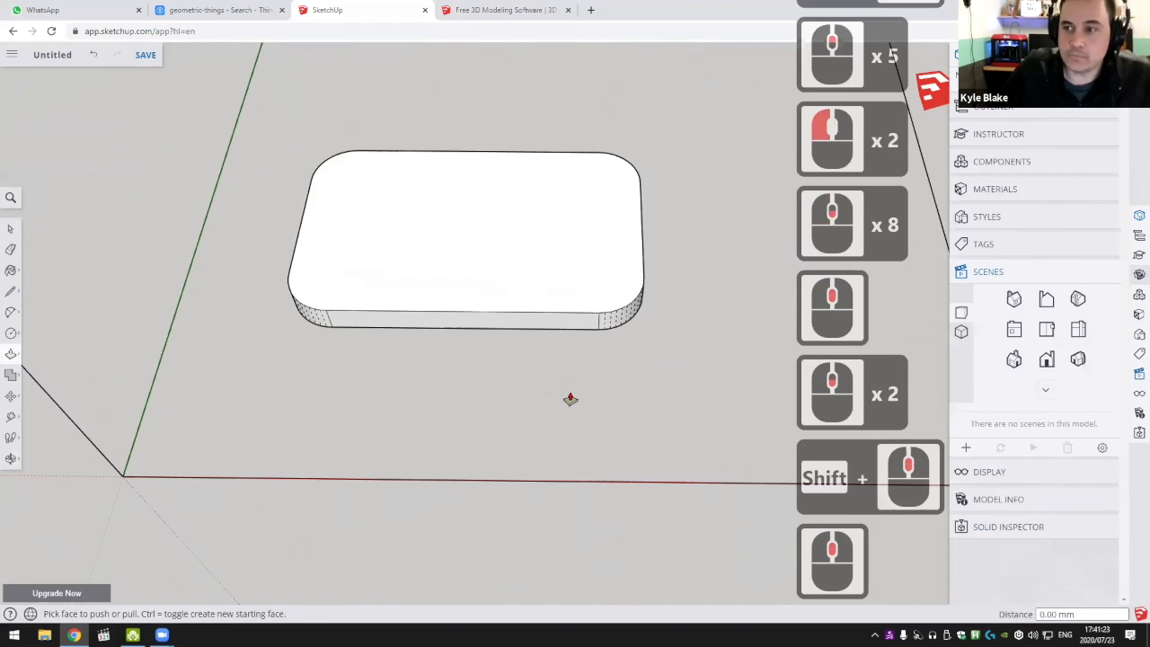
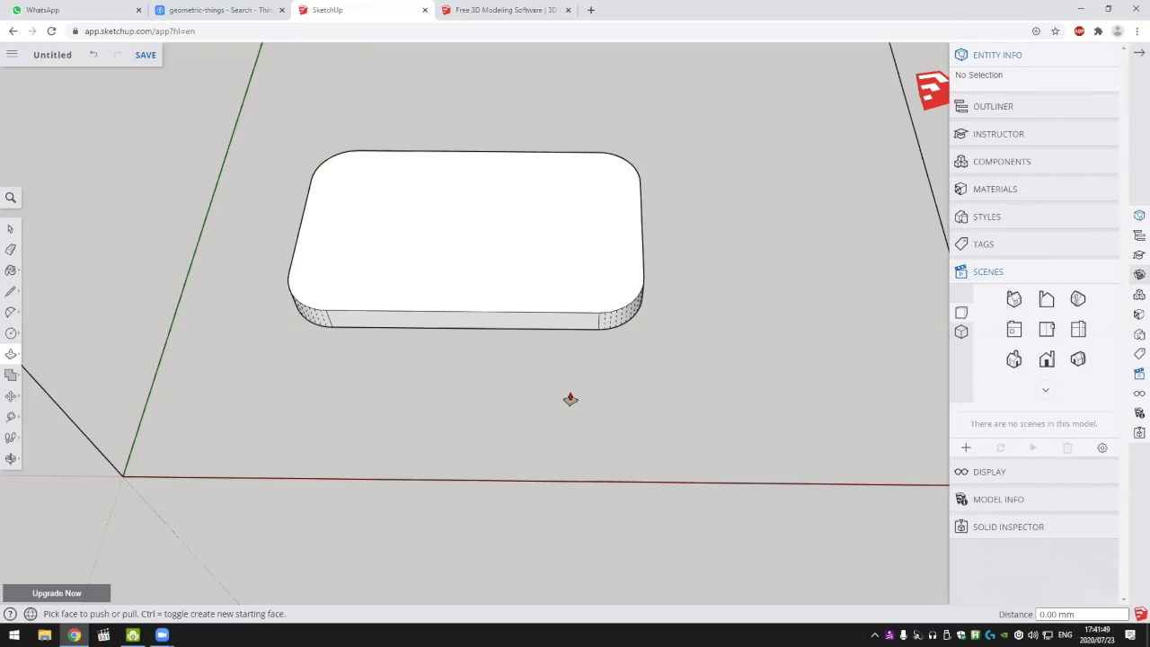
Undo all the corner pushes and all four arcs, back to the plain rectangular slab
{"action": "middle_click_drag", "start_coordinate": [332, 307], "coordinate": [370, 305]}
{"action": "scroll", "coordinate": [459, 293], "scroll_direction": "up", "scroll_amount": 4}
{"action": "scroll", "coordinate": [459, 293], "scroll_direction": "down", "scroll_amount": 1}
{"action": "middle_click_drag", "start_coordinate": [370, 306], "coordinate": [410, 297]}
{"action": "key", "text": "ctrl+z"}
{"action": "key", "text": "ctrl+z"}
{"action": "key", "text": "ctrl+z"}
{"action": "key", "text": "ctrl+z"}
{"action": "key", "text": "ctrl+z"}
{"action": "key", "text": "ctrl+z"}
{"action": "key", "text": "ctrl+z"}
{"action": "key", "text": "ctrl+z"}
{"action": "key", "text": "ctrl+z"}
{"action": "key", "text": "ctrl+z"}
{"action": "key", "text": "ctrl+z"}
{"action": "key", "text": "ctrl+z"}
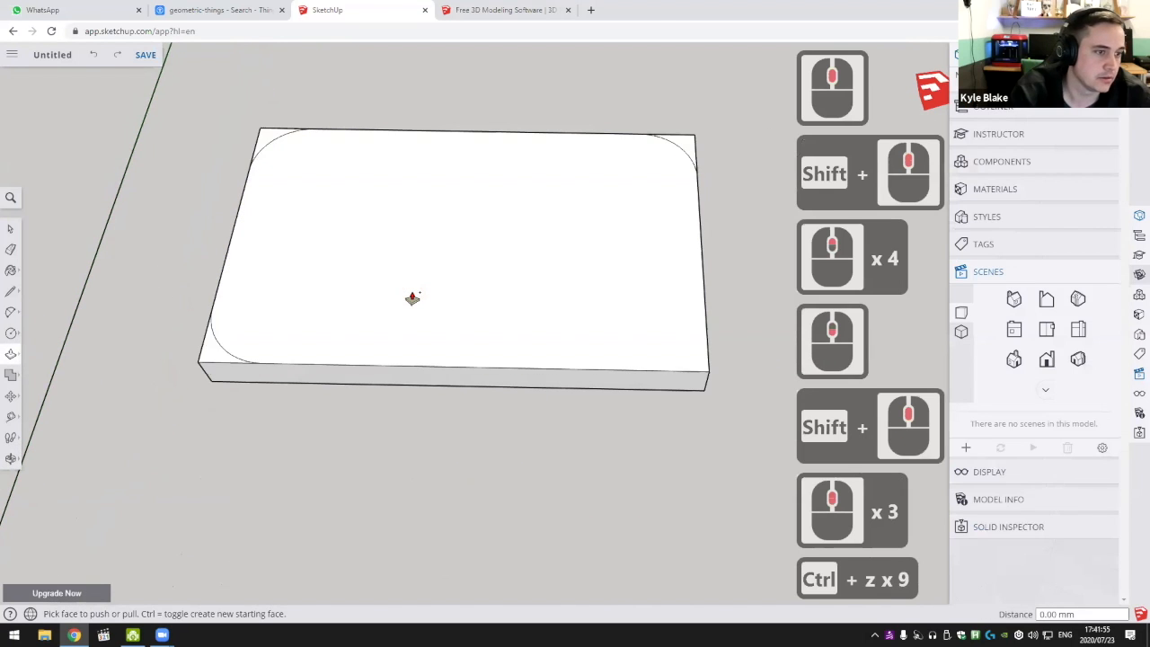
Draw a two-point arc across the near-left corner of the slab's top face, tangent to both edges
{"action": "left_click", "coordinate": [11, 313]}
{"action": "scroll", "coordinate": [270, 359], "scroll_direction": "up", "scroll_amount": 4}
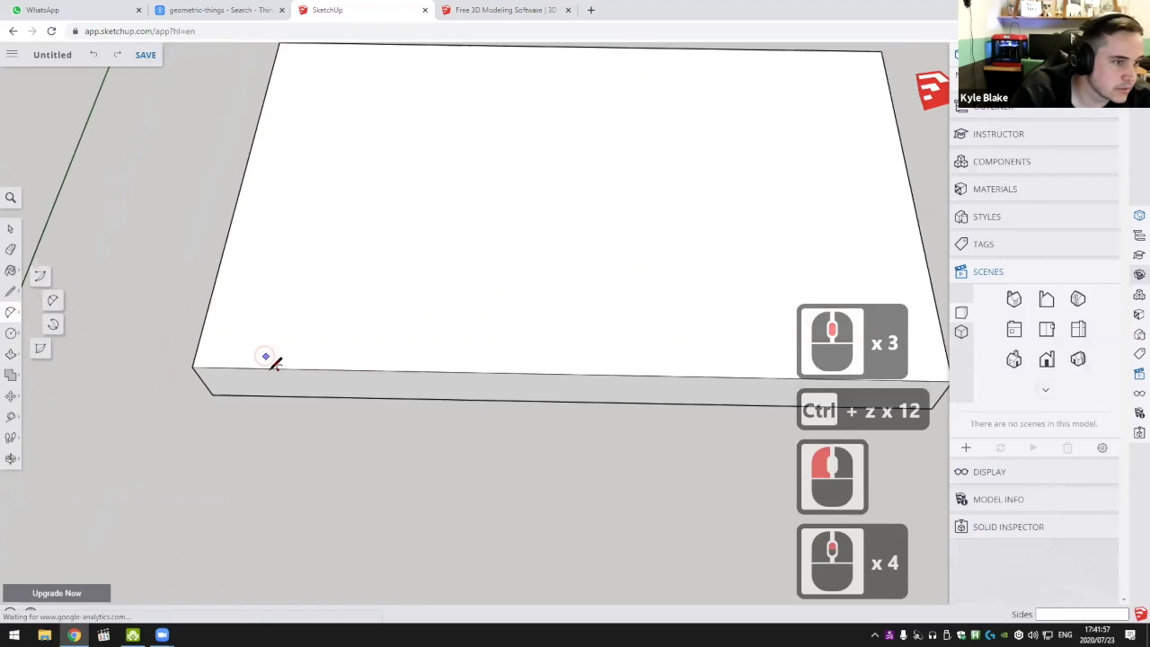
{"action": "left_click", "coordinate": [270, 368]}
{"action": "left_click", "coordinate": [211, 300]}
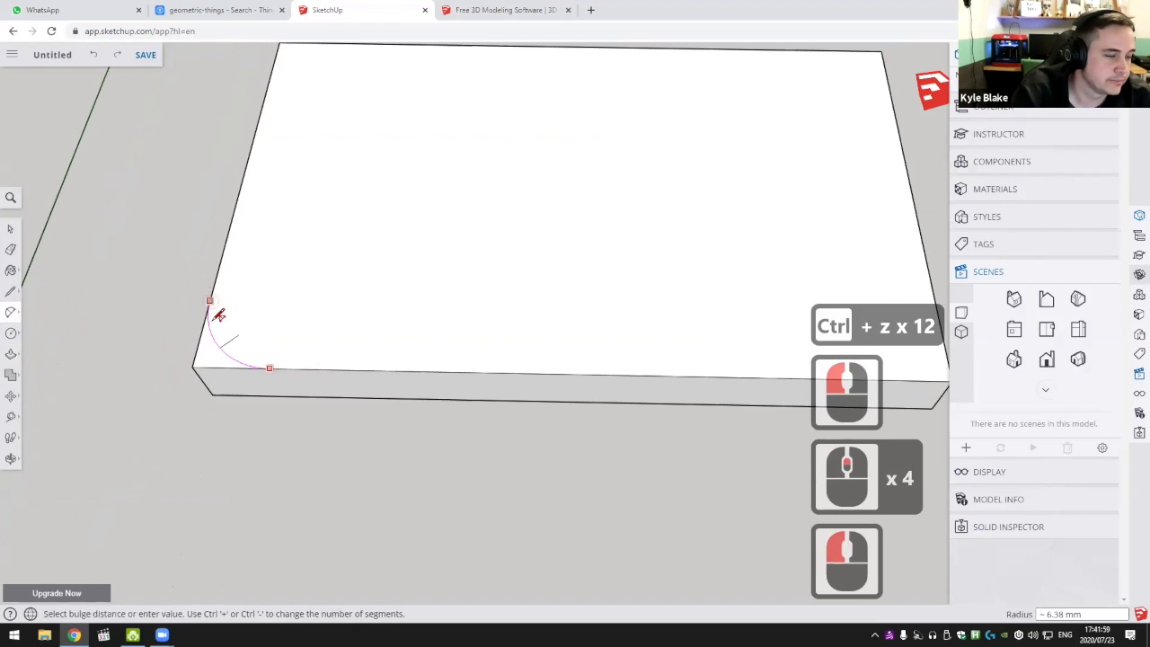
{"action": "scroll", "coordinate": [226, 343], "scroll_direction": "up", "scroll_amount": 3}
{"action": "left_click", "coordinate": [226, 342]}
Repeat the same tangent arc at the far-left and far-right corners of the top face
{"action": "scroll", "coordinate": [385, 266], "scroll_direction": "down", "scroll_amount": 4}
{"action": "middle_click_drag", "start_coordinate": [385, 264], "coordinate": [397, 377], "text": "shift"}
{"action": "scroll", "coordinate": [337, 177], "scroll_direction": "up", "scroll_amount": 2}
{"action": "double_click", "coordinate": [341, 178]}
{"action": "scroll", "coordinate": [368, 202], "scroll_direction": "down", "scroll_amount": 6}
{"action": "middle_click_drag", "start_coordinate": [376, 213], "coordinate": [241, 205], "text": "shift"}
{"action": "scroll", "coordinate": [559, 192], "scroll_direction": "up", "scroll_amount": 5}
{"action": "double_click", "coordinate": [633, 183]}
Add the matching tangent arc at the near-right corner of the top face
{"action": "scroll", "coordinate": [618, 250], "scroll_direction": "down", "scroll_amount": 3, "text": "shift"}
{"action": "middle_click_drag", "start_coordinate": [618, 255], "coordinate": [601, 198], "text": "shift"}
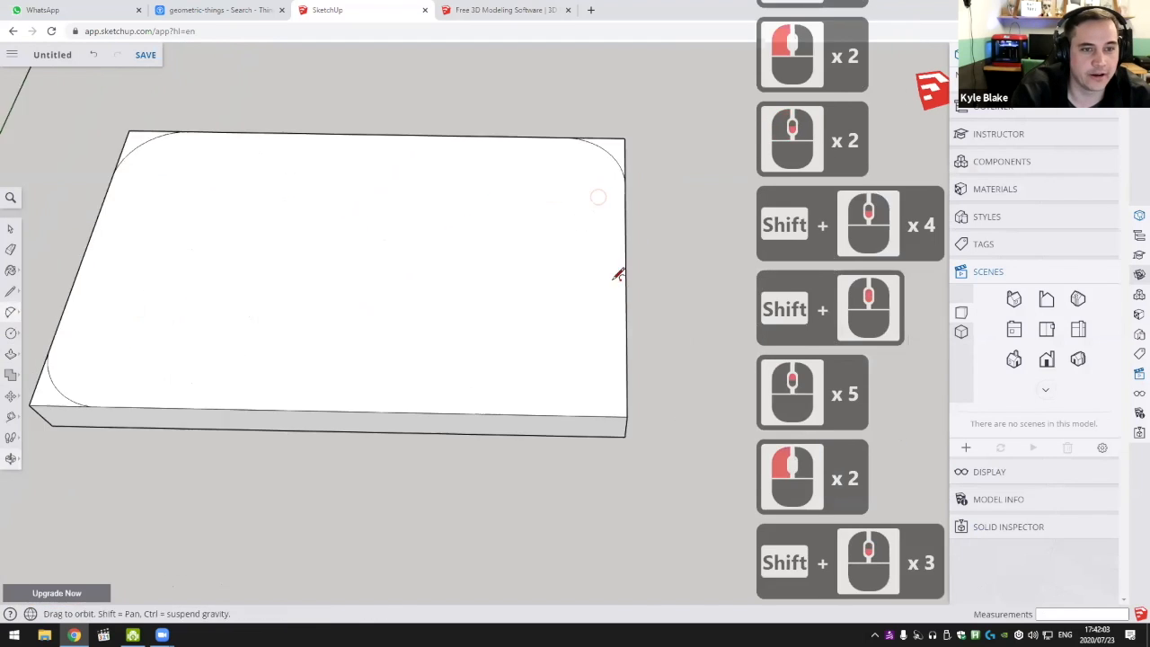
{"action": "scroll", "coordinate": [600, 364], "scroll_direction": "up", "scroll_amount": 4}
{"action": "double_click", "coordinate": [589, 352]}
{"action": "scroll", "coordinate": [539, 332], "scroll_direction": "down", "scroll_amount": 8}
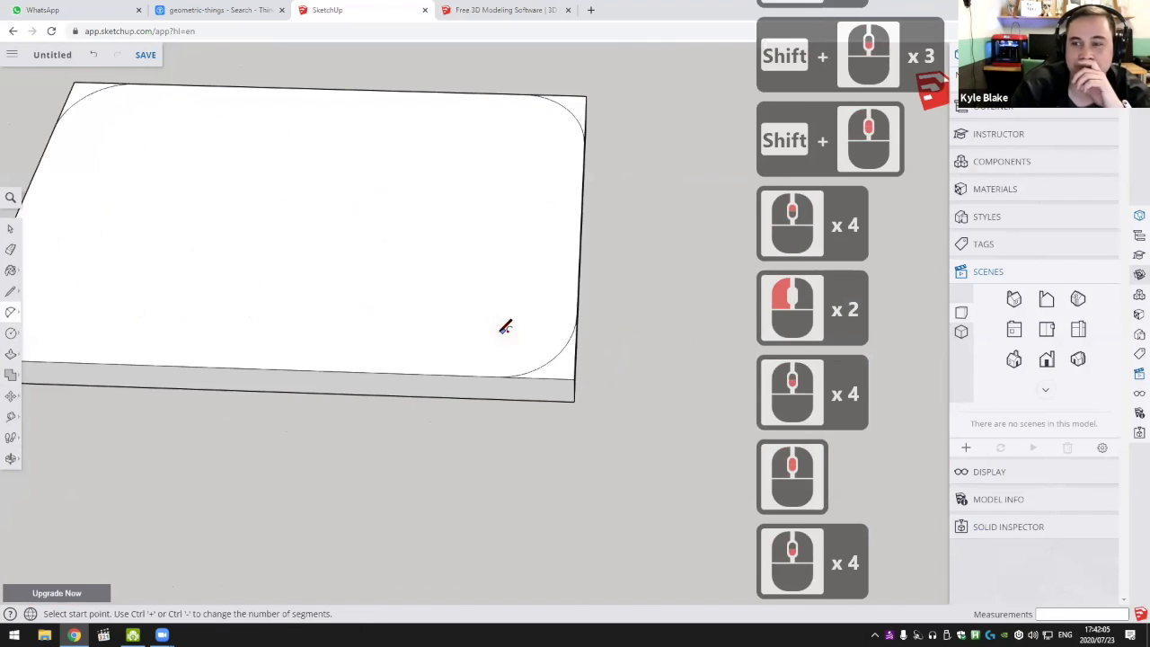
{"action": "scroll", "coordinate": [499, 329], "scroll_direction": "down", "scroll_amount": 7}
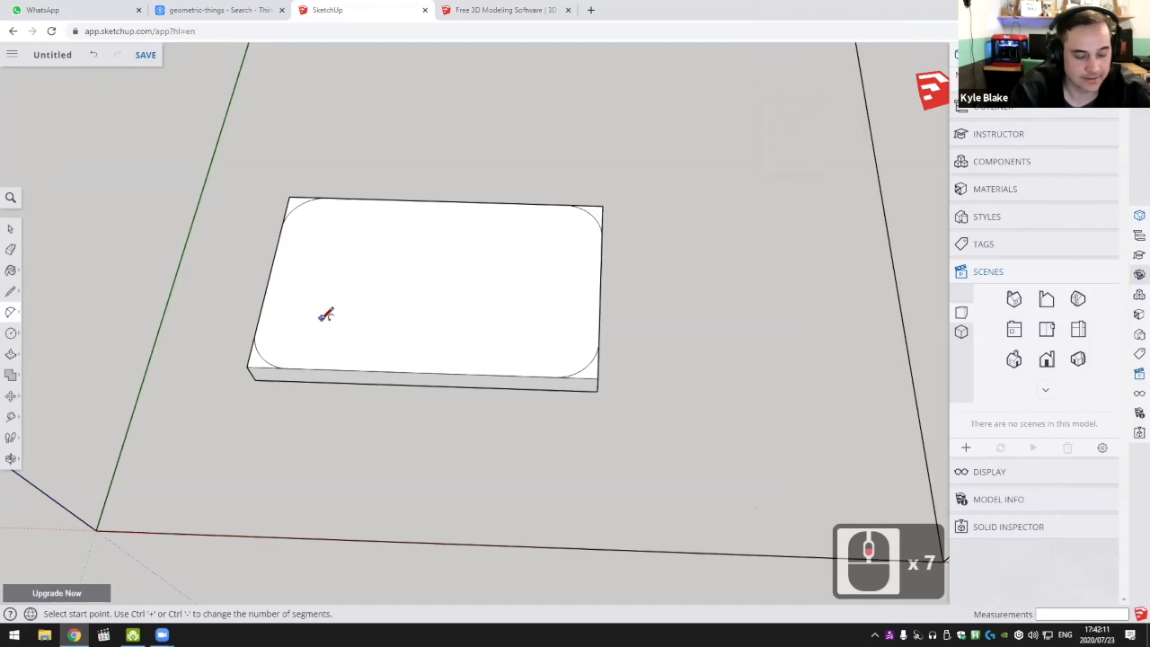
Undo the four corner arcs on the slab's top face
{"action": "key", "text": "ctrl+z"}
{"action": "key", "text": "ctrl+z"}
{"action": "key", "text": "ctrl+z"}
{"action": "key", "text": "ctrl+z"}
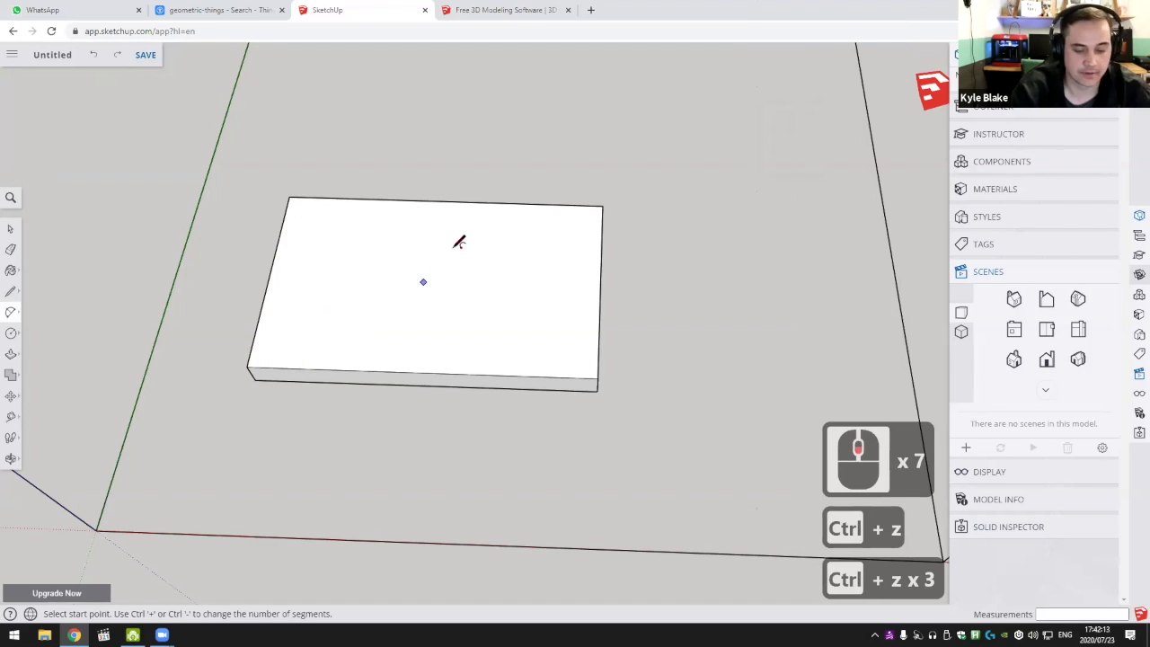
Undo the slab's extrusion, back to the flat rectangle
{"action": "middle_click_drag", "start_coordinate": [459, 239], "coordinate": [393, 331]}
{"action": "key", "text": "p"}
{"action": "key", "text": "ctrl+z"}
{"action": "middle_click_drag", "start_coordinate": [390, 210], "coordinate": [26, 321]}
Draw a two-point arc across the flat rectangle's near-left corner, tangent to both edges, with a radius of about 11 mm
{"action": "left_click", "coordinate": [11, 312]}
{"action": "scroll", "coordinate": [320, 385], "scroll_direction": "up", "scroll_amount": 5}
{"action": "left_click_drag", "start_coordinate": [274, 373], "coordinate": [241, 334]}
{"action": "double_click", "coordinate": [243, 334]}
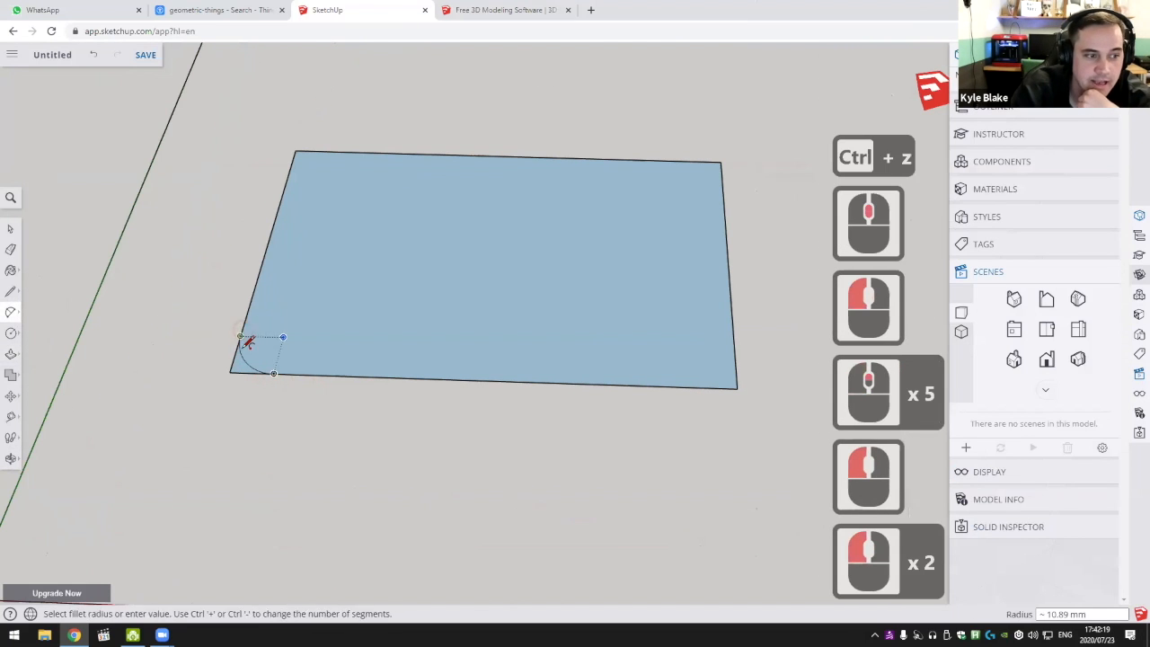
{"action": "scroll", "coordinate": [251, 351], "scroll_direction": "up", "scroll_amount": 6}
Round the far-left, far-right and near-right corners of the flat rectangle with the same fillet arc, trimming off the corners
{"action": "scroll", "coordinate": [380, 275], "scroll_direction": "down", "scroll_amount": 4}
{"action": "middle_click_drag", "start_coordinate": [351, 117], "coordinate": [355, 191], "text": "shift"}
{"action": "double_click", "coordinate": [355, 182]}
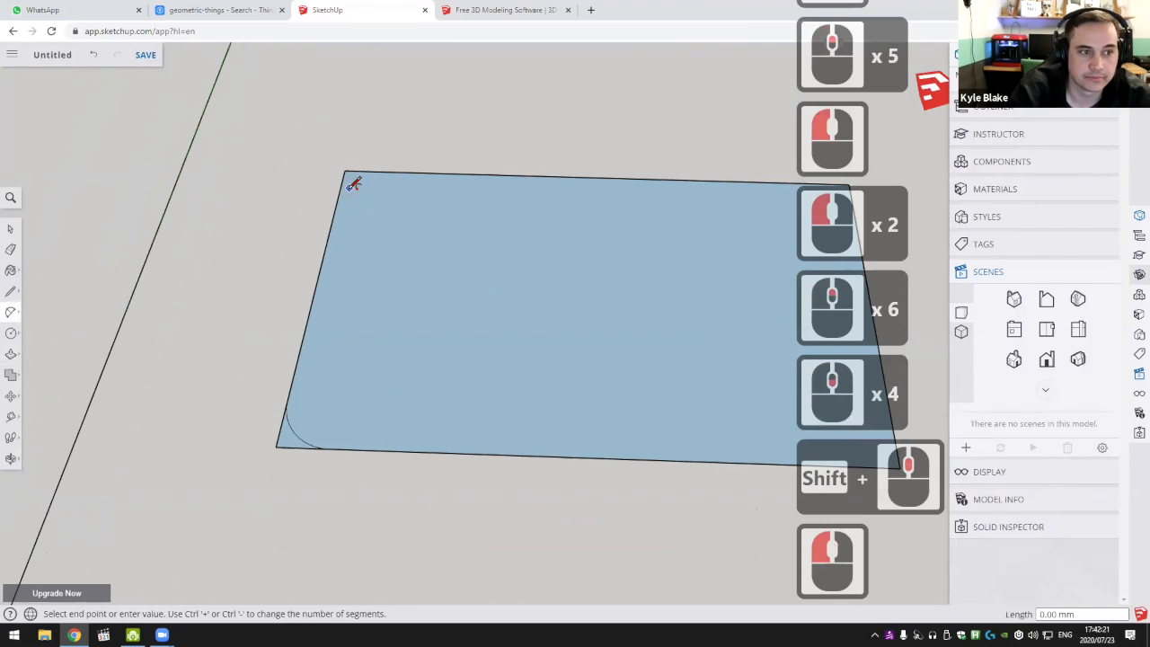
{"action": "middle_click_drag", "start_coordinate": [410, 249], "coordinate": [476, 229]}
{"action": "middle_click_drag", "start_coordinate": [557, 211], "coordinate": [386, 205], "text": "shift"}
{"action": "double_click", "coordinate": [658, 238]}
{"action": "scroll", "coordinate": [647, 409], "scroll_direction": "up", "scroll_amount": 5}
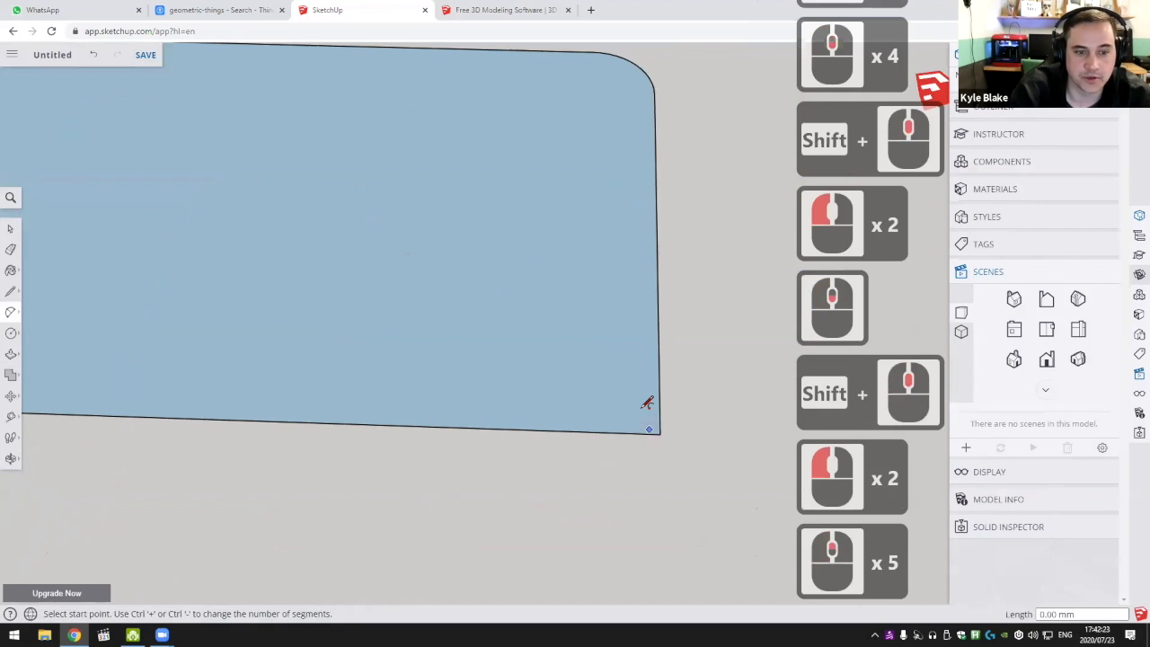
{"action": "double_click", "coordinate": [647, 406]}
Erase the leftover edges outside the arc at the rectangle's near-left corner
{"action": "scroll", "coordinate": [449, 437], "scroll_direction": "down", "scroll_amount": 4, "text": "shift"}
{"action": "middle_click_drag", "start_coordinate": [377, 422], "coordinate": [167, 390], "text": "shift"}
{"action": "scroll", "coordinate": [167, 389], "scroll_direction": "up", "scroll_amount": 4}
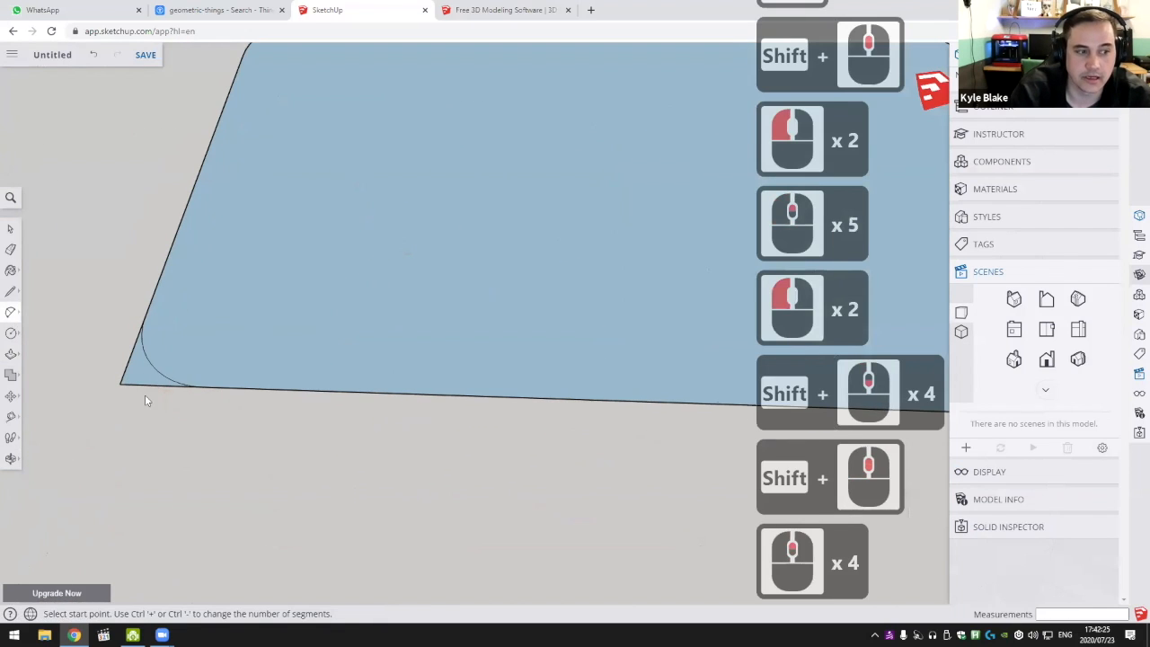
{"action": "key", "text": "e"}
{"action": "left_click_drag", "start_coordinate": [147, 400], "coordinate": [123, 344]}
Push/pull the rounded rectangle up 5 mm into a slab
{"action": "scroll", "coordinate": [247, 349], "scroll_direction": "down", "scroll_amount": 6}
{"action": "scroll", "coordinate": [333, 359], "scroll_direction": "up", "scroll_amount": 1, "text": "shift"}
{"action": "middle_click_drag", "start_coordinate": [334, 359], "coordinate": [341, 383], "text": "shift"}
{"action": "scroll", "coordinate": [351, 364], "scroll_direction": "up", "scroll_amount": 1, "text": "shift"}
{"action": "key", "text": "p"}
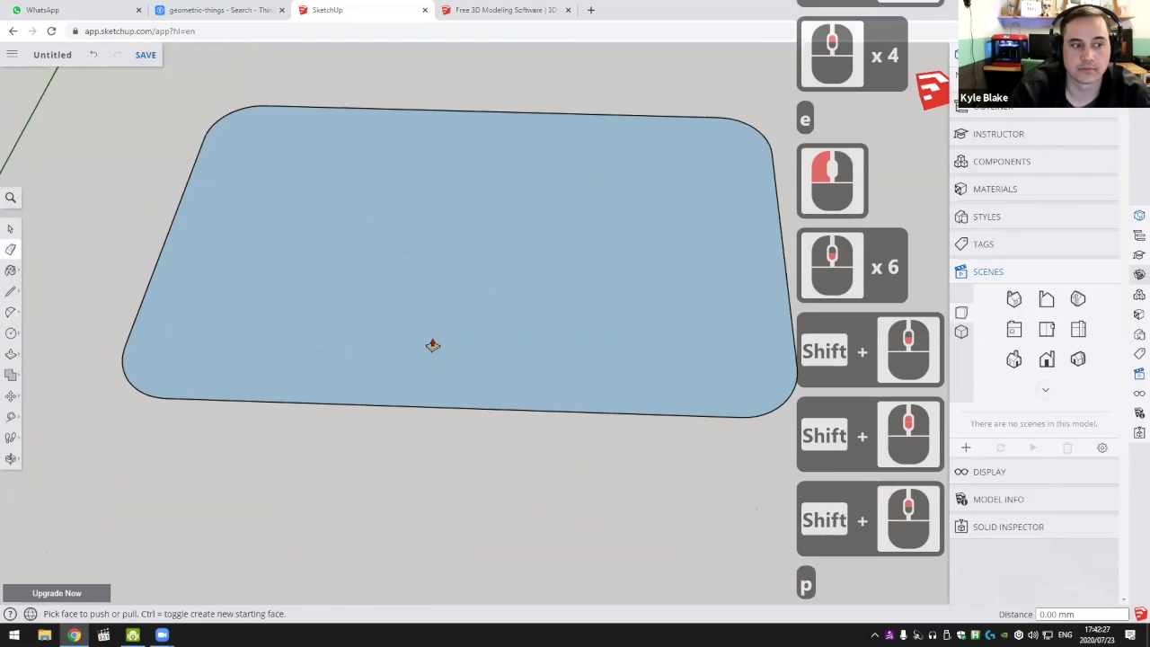
{"action": "left_click", "coordinate": [432, 345]}
{"action": "type", "text": "5"}
{"action": "key", "text": "Return"}
{"action": "scroll", "coordinate": [399, 346], "scroll_direction": "down", "scroll_amount": 1}
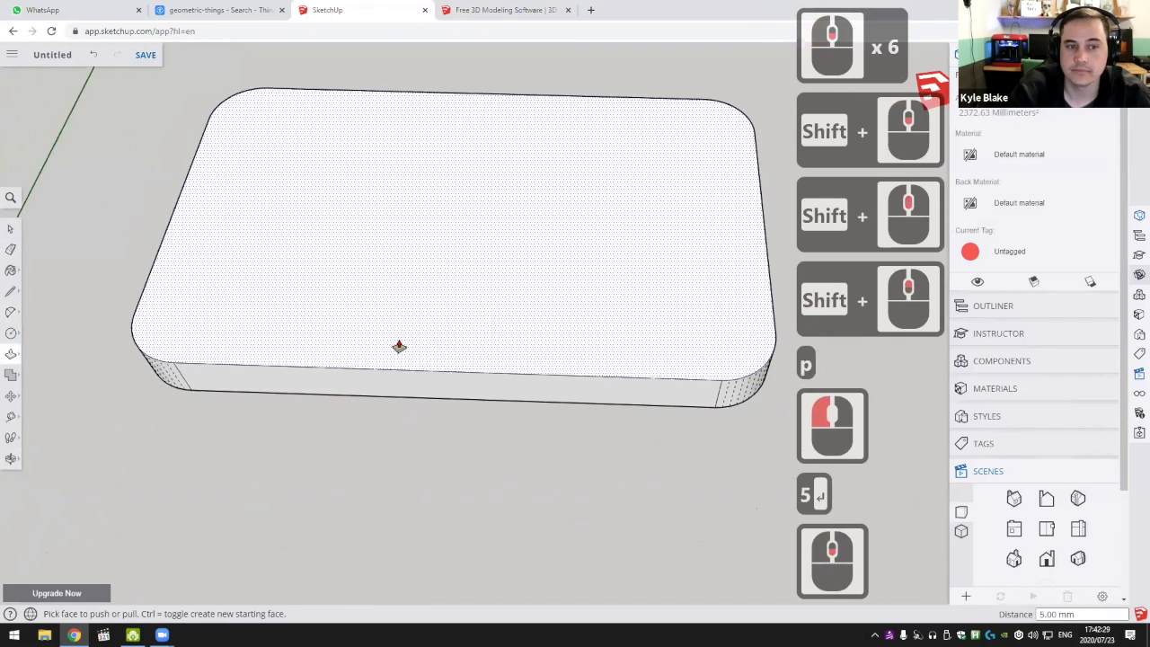
{"action": "scroll", "coordinate": [399, 346], "scroll_direction": "down", "scroll_amount": 2}
{"action": "middle_click_drag", "start_coordinate": [476, 326], "coordinate": [399, 346], "text": "shift"}
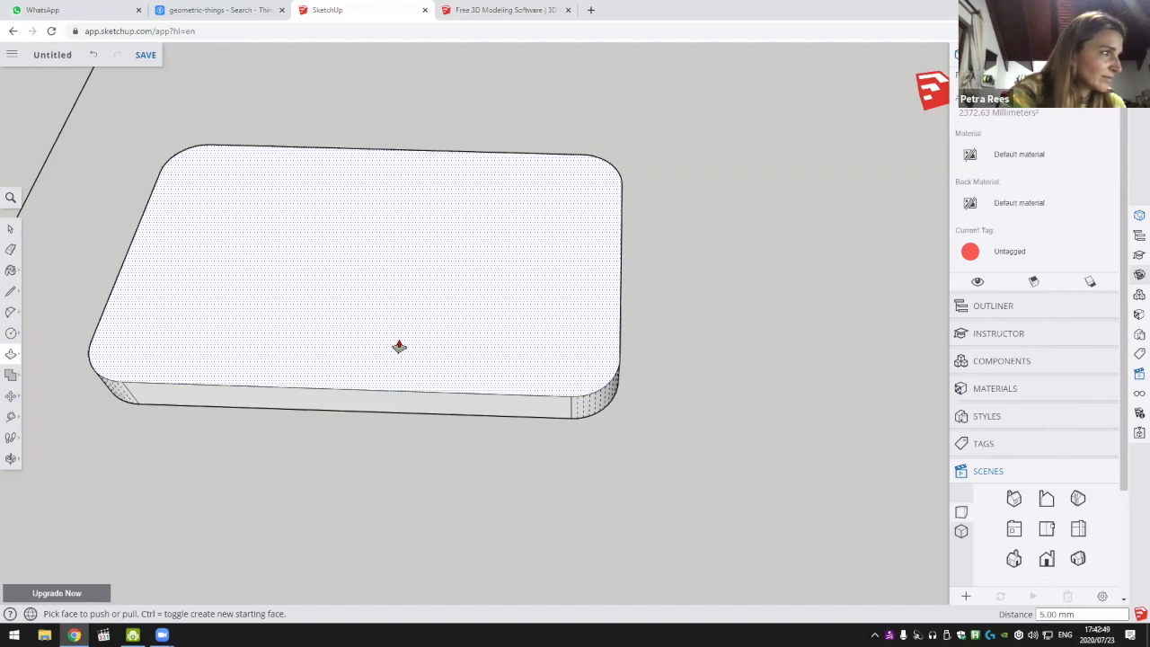
{"action": "scroll", "coordinate": [574, 296], "scroll_direction": "down", "scroll_amount": 5}
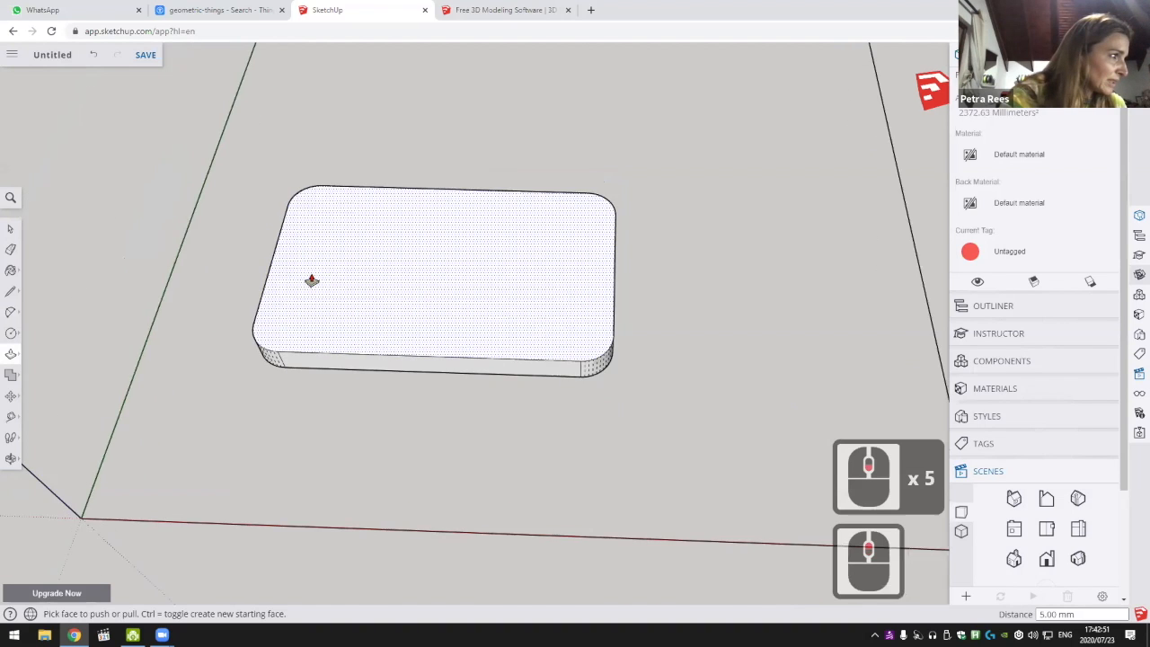
{"action": "scroll", "coordinate": [254, 287], "scroll_direction": "up", "scroll_amount": 4}
{"action": "scroll", "coordinate": [611, 201], "scroll_direction": "down", "scroll_amount": 7}
{"action": "scroll", "coordinate": [620, 262], "scroll_direction": "down", "scroll_amount": 1}
{"action": "scroll", "coordinate": [618, 225], "scroll_direction": "down", "scroll_amount": 2}
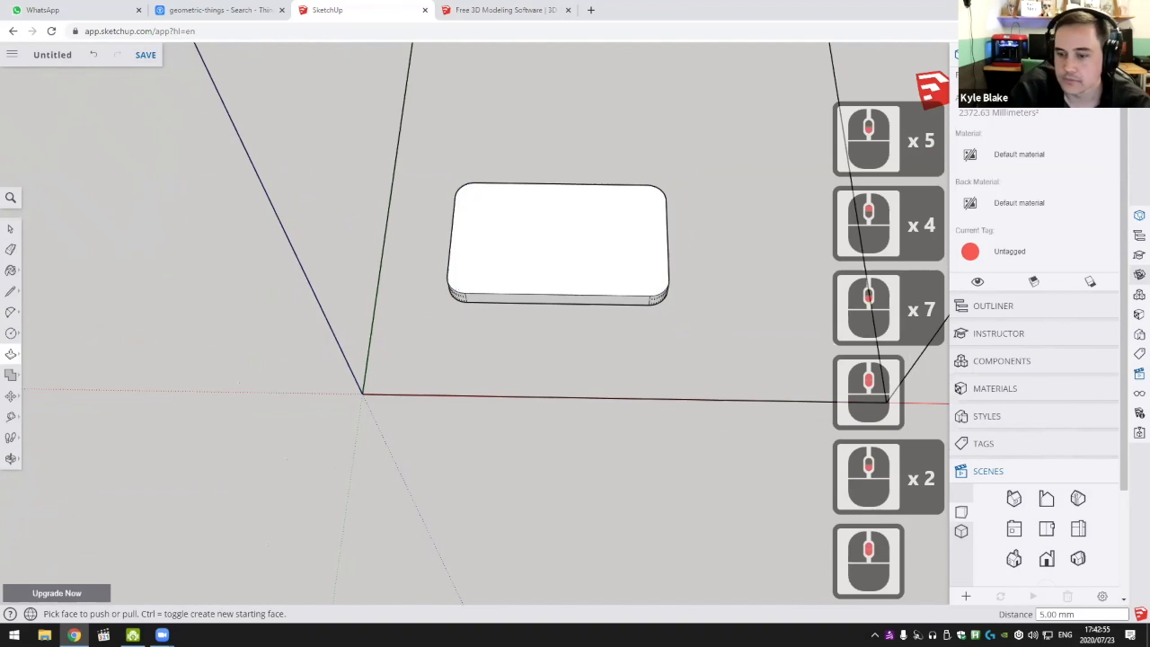
{"action": "left_click", "coordinate": [1148, 636]}
{"action": "left_click", "coordinate": [1148, 636]}
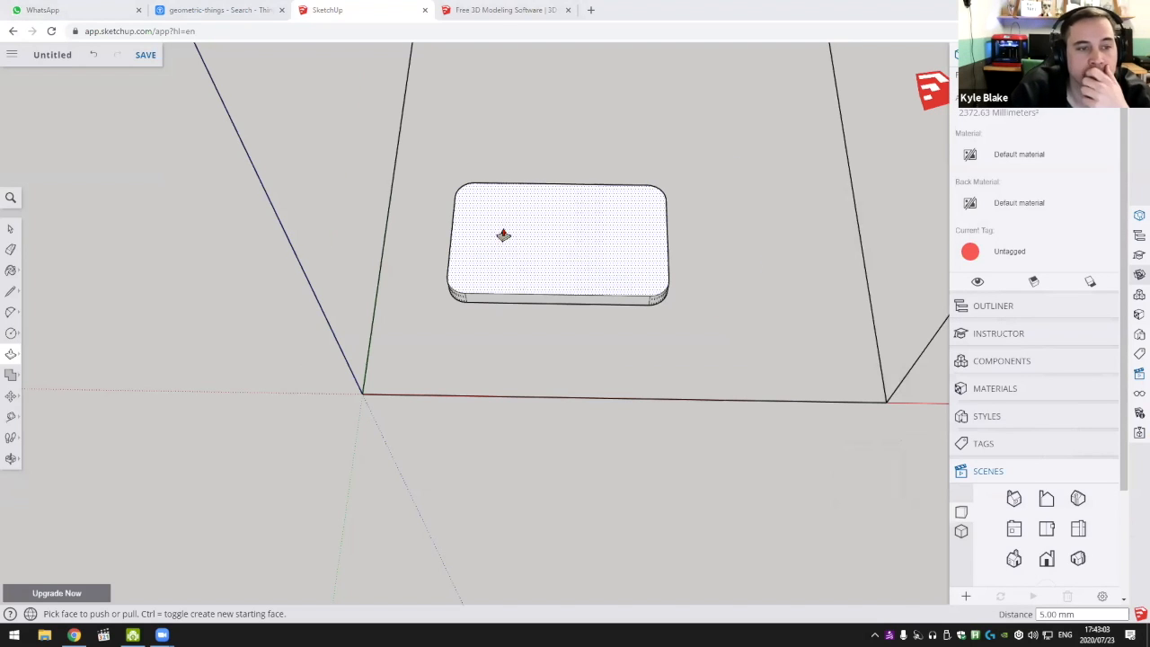
{"action": "scroll", "coordinate": [508, 235], "scroll_direction": "up", "scroll_amount": 8}
{"action": "scroll", "coordinate": [477, 235], "scroll_direction": "down", "scroll_amount": 6}
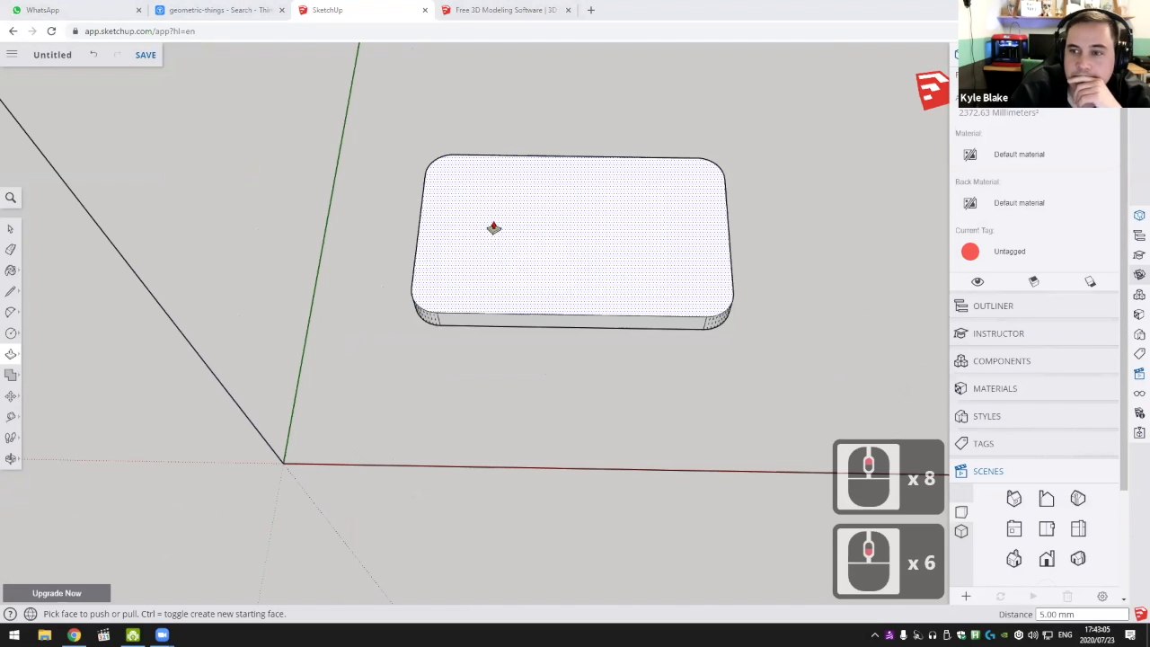
{"action": "scroll", "coordinate": [517, 229], "scroll_direction": "up", "scroll_amount": 5}
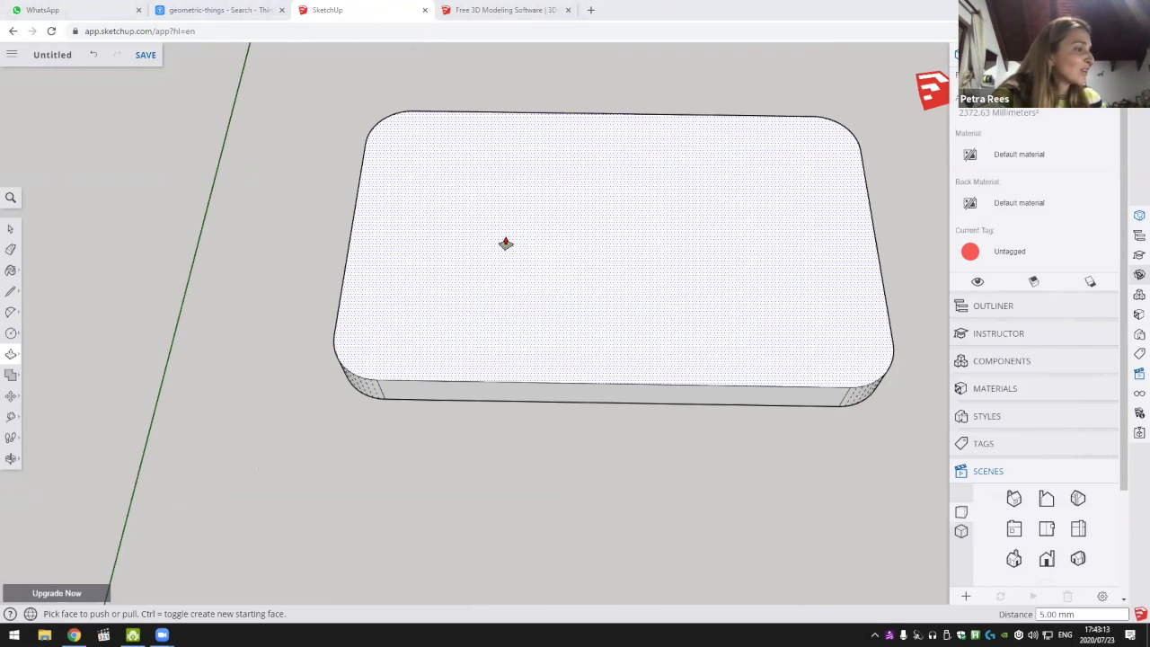
{"action": "middle_click_drag", "start_coordinate": [503, 245], "coordinate": [494, 216]}
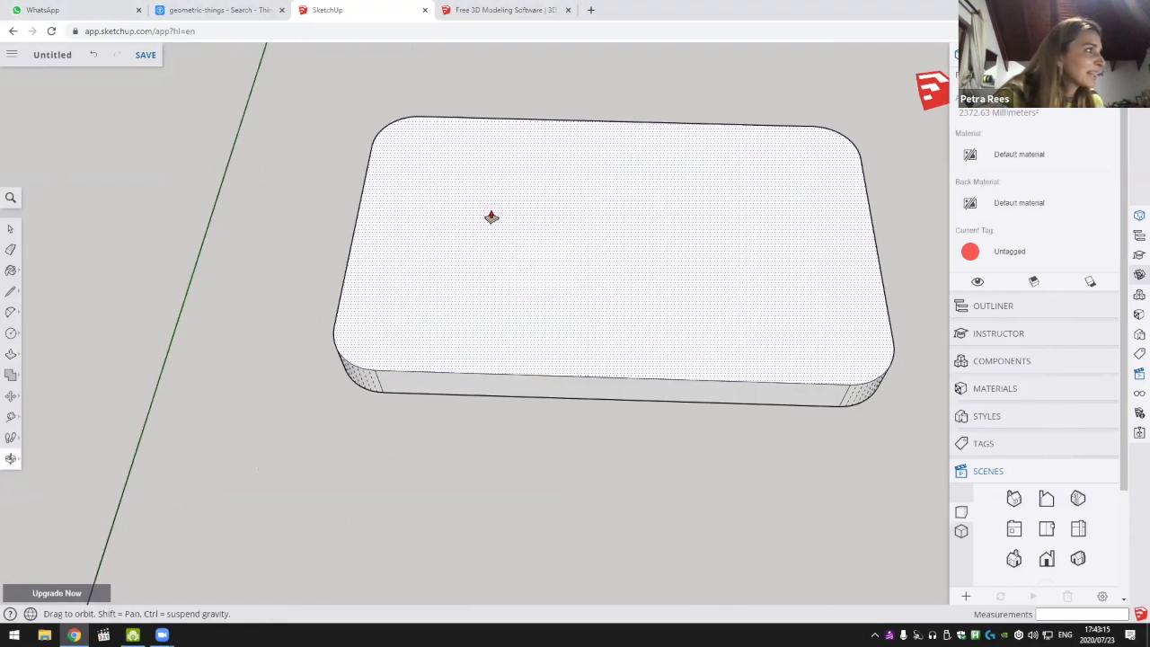
{"action": "left_click", "coordinate": [11, 312]}
{"action": "mouse_move", "coordinate": [488, 260]}
{"action": "middle_mouse_down"}
{"action": "mouse_move", "coordinate": [501, 280]}
{"action": "mouse_move", "coordinate": [488, 278]}
{"action": "middle_mouse_up"}
{"action": "scroll", "coordinate": [500, 280], "scroll_direction": "down", "scroll_amount": 6}
{"action": "scroll", "coordinate": [513, 275], "scroll_direction": "up", "scroll_amount": 2}
{"action": "key", "text": "Escape"}
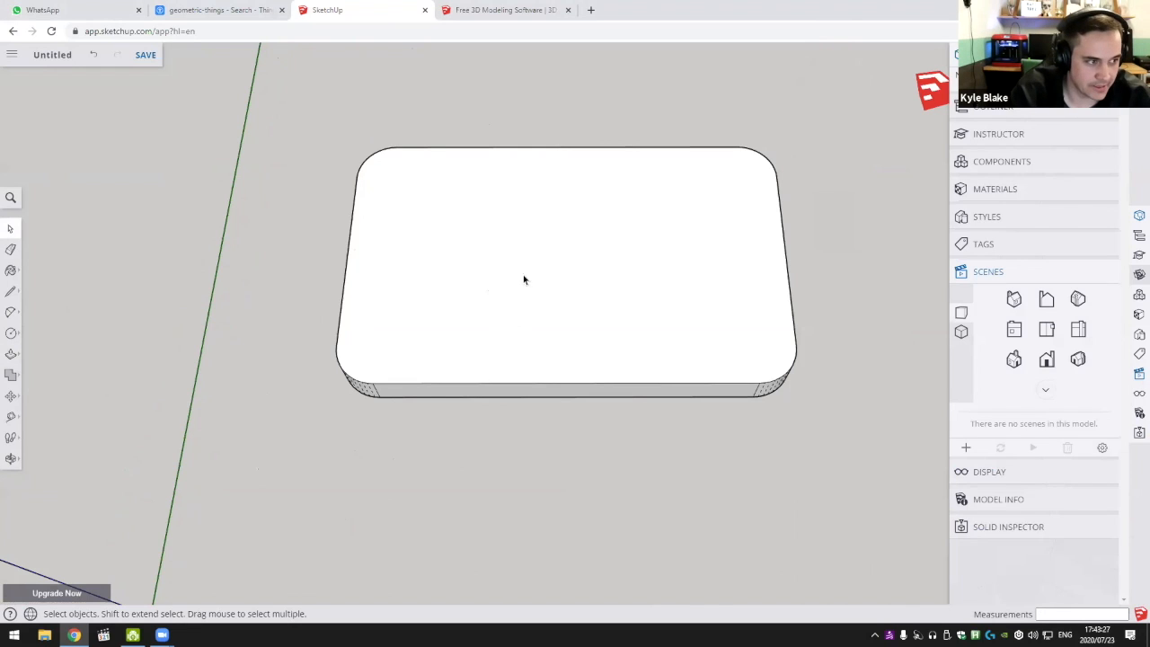
Set the Circle tool to 48 sides and line up its centre from the midpoint of the slab's short right edge
{"action": "left_click", "coordinate": [11, 334]}
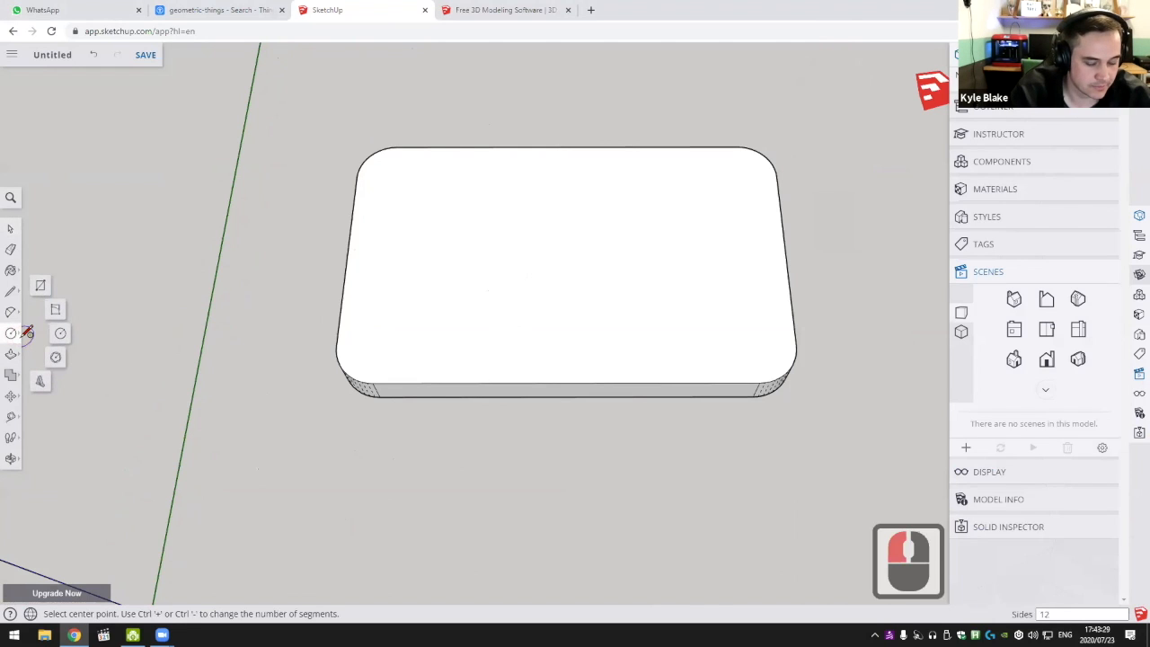
{"action": "type", "text": "48"}
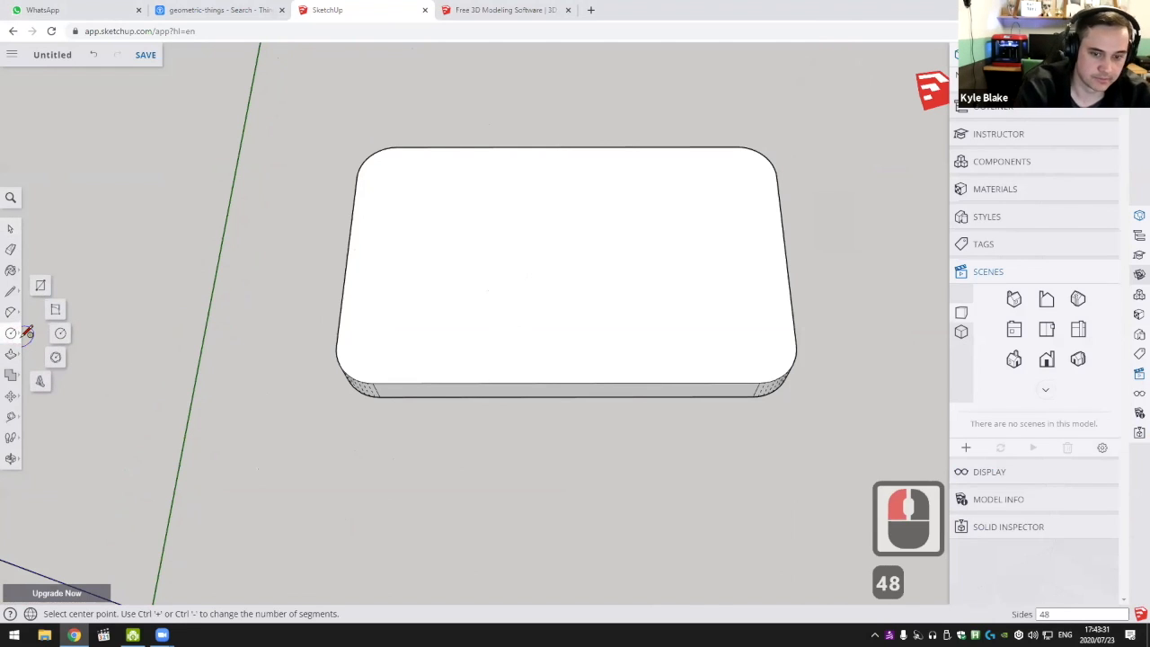
{"action": "key", "text": "Return"}
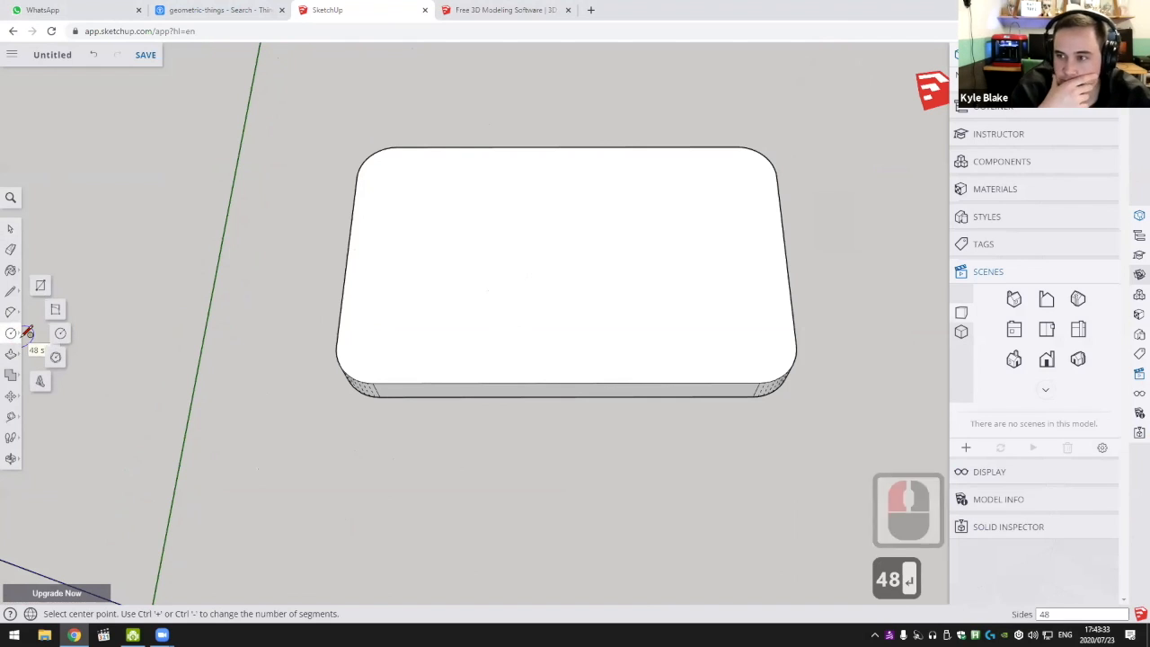
{"action": "middle_click_drag", "start_coordinate": [288, 174], "coordinate": [596, 305], "text": "shift"}
{"action": "middle_click", "coordinate": [596, 305]}
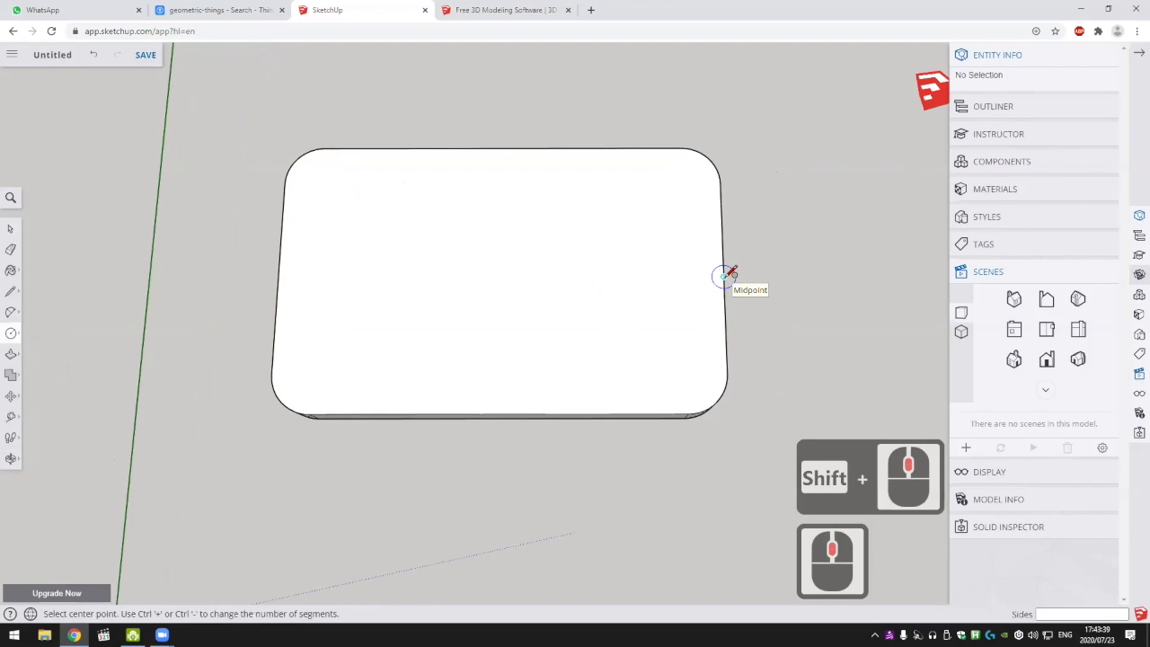
{"action": "middle_click_drag", "start_coordinate": [724, 276], "coordinate": [694, 278], "text": "shift"}
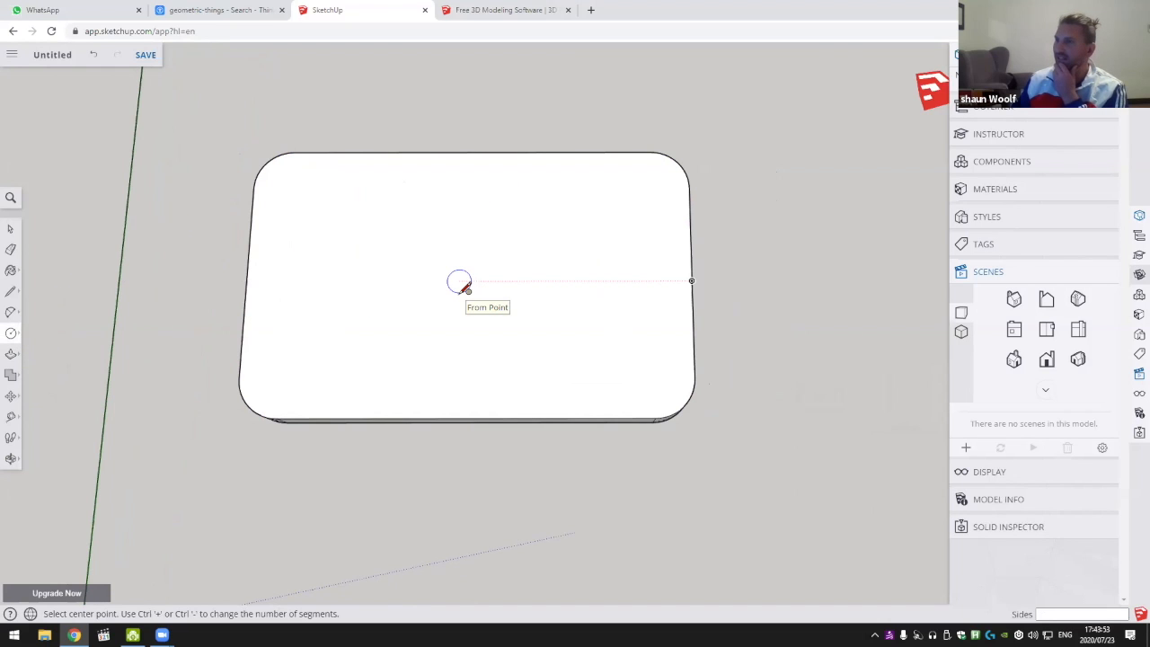
Inspect the rounded near-left corner of the slab up close, with the two-point arc tool active
{"action": "scroll", "coordinate": [494, 314], "scroll_direction": "down", "scroll_amount": 6}
{"action": "middle_click_drag", "start_coordinate": [529, 347], "coordinate": [470, 254]}
{"action": "scroll", "coordinate": [401, 317], "scroll_direction": "up", "scroll_amount": 5}
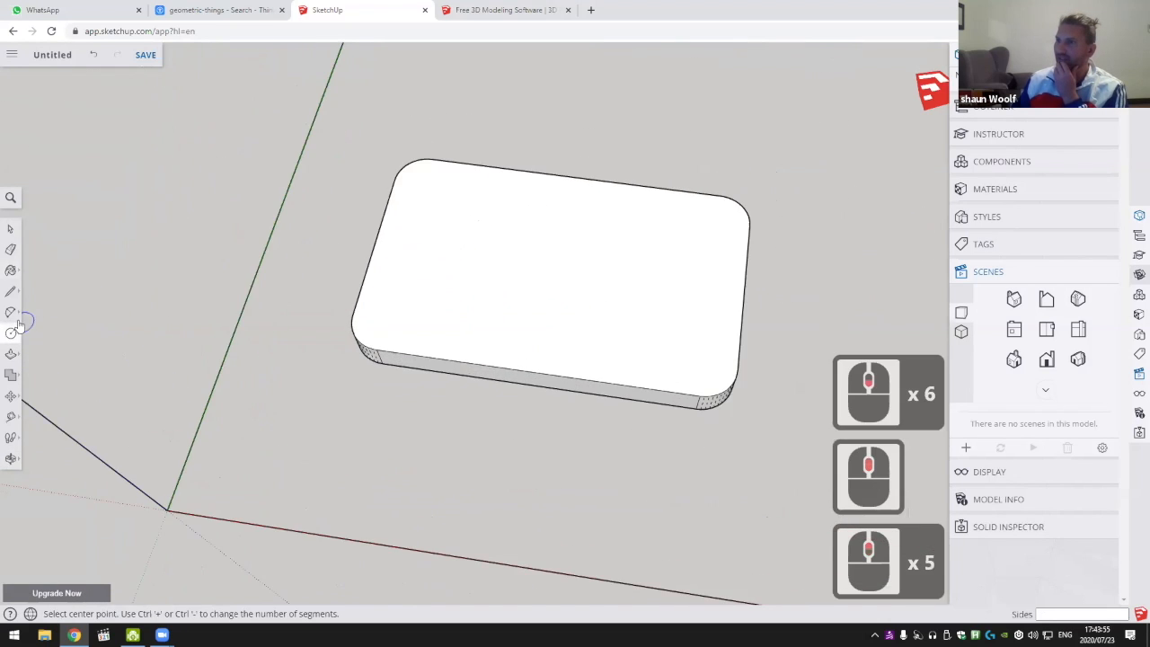
{"action": "left_click", "coordinate": [12, 316]}
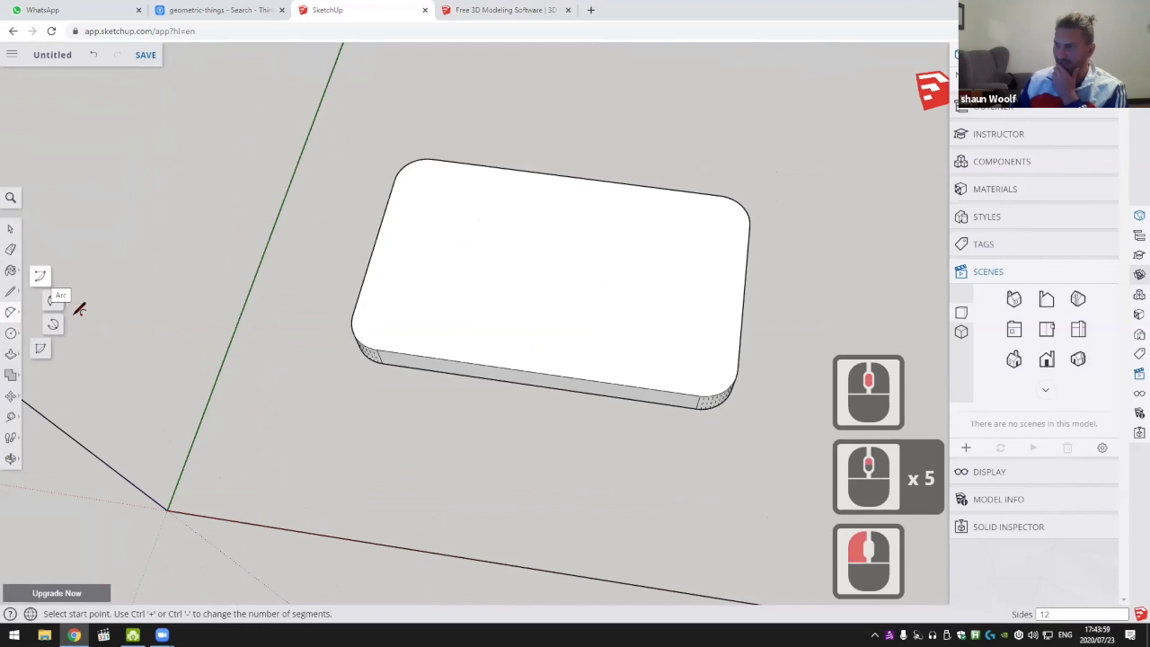
{"action": "scroll", "coordinate": [383, 327], "scroll_direction": "up", "scroll_amount": 14}
{"action": "scroll", "coordinate": [383, 327], "scroll_direction": "down", "scroll_amount": 1}
{"action": "middle_click_drag", "start_coordinate": [373, 326], "coordinate": [497, 312]}
{"action": "scroll", "coordinate": [496, 312], "scroll_direction": "down", "scroll_amount": 6}
{"action": "middle_click_drag", "start_coordinate": [496, 313], "coordinate": [600, 264], "text": "shift"}
{"action": "scroll", "coordinate": [593, 267], "scroll_direction": "up", "scroll_amount": 1}
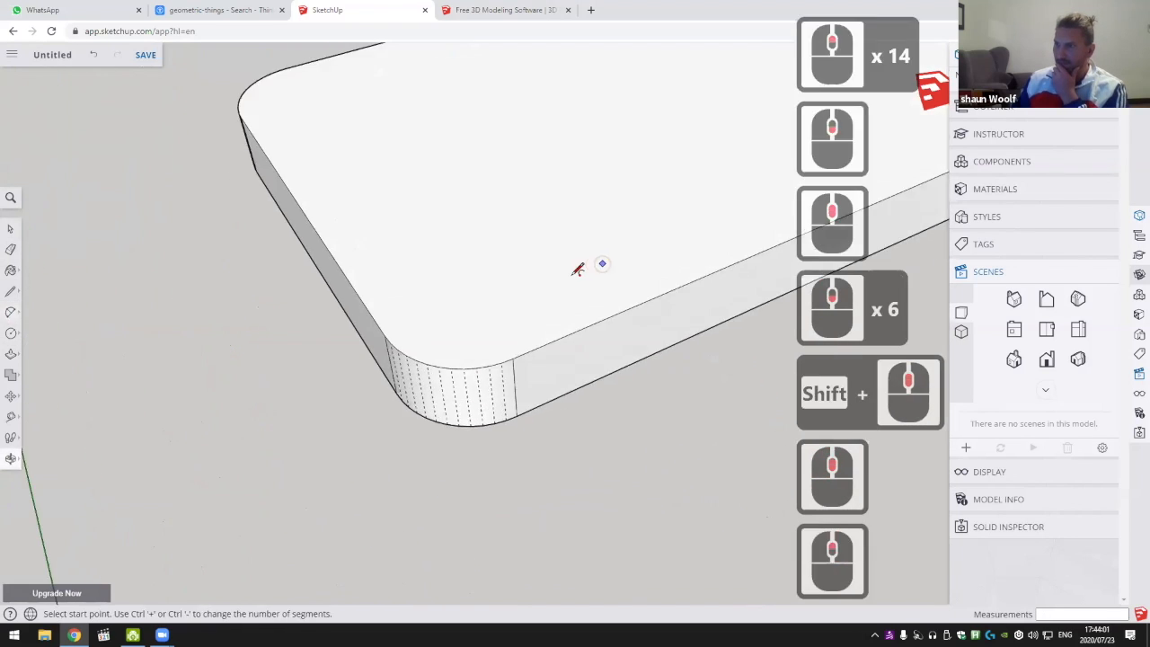
Undo the rounded slab's extrusion, the corner clean-up and all corner arcs, back to the plain flat rectangle
{"action": "key", "text": "ctrl+z"}
{"action": "key", "text": "ctrl+z"}
{"action": "key", "text": "ctrl+z"}
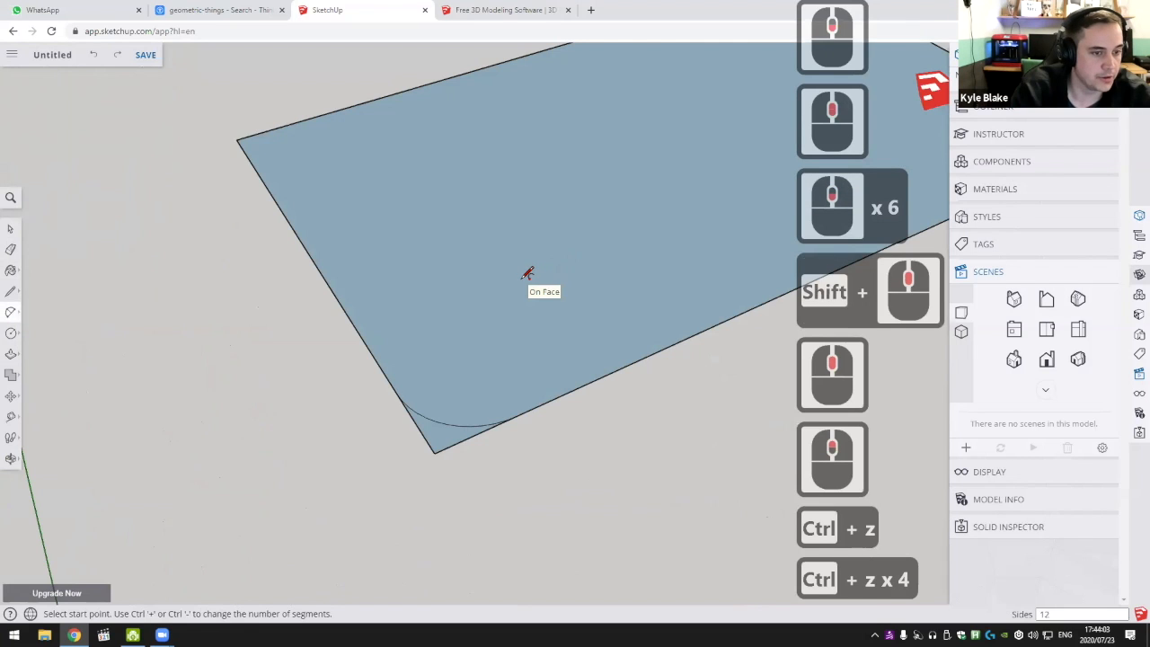
{"action": "key", "text": "ctrl+z"}
Push/pull the plain rectangle up 5 mm into a square-cornered slab
{"action": "scroll", "coordinate": [540, 279], "scroll_direction": "down", "scroll_amount": 6}
{"action": "middle_click_drag", "start_coordinate": [539, 278], "coordinate": [560, 287]}
{"action": "key", "text": "p"}
{"action": "scroll", "coordinate": [593, 240], "scroll_direction": "down", "scroll_amount": 5}
{"action": "left_click", "coordinate": [600, 231]}
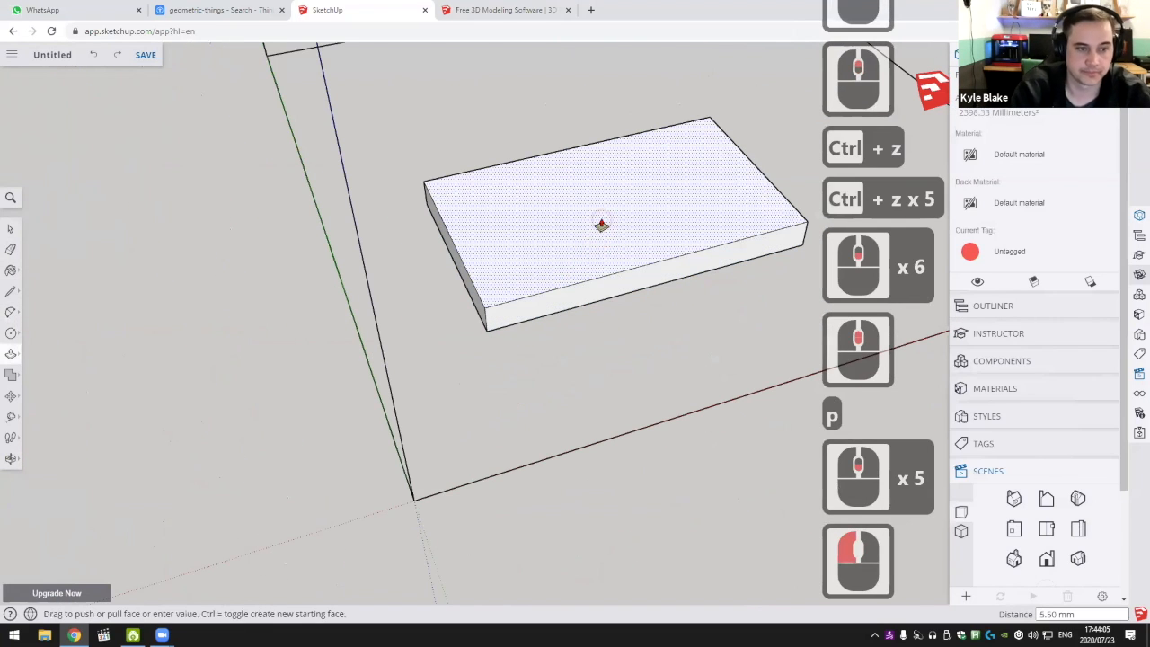
{"action": "type", "text": "5"}
{"action": "key", "text": "Return"}
{"action": "left_click", "coordinate": [11, 311]}
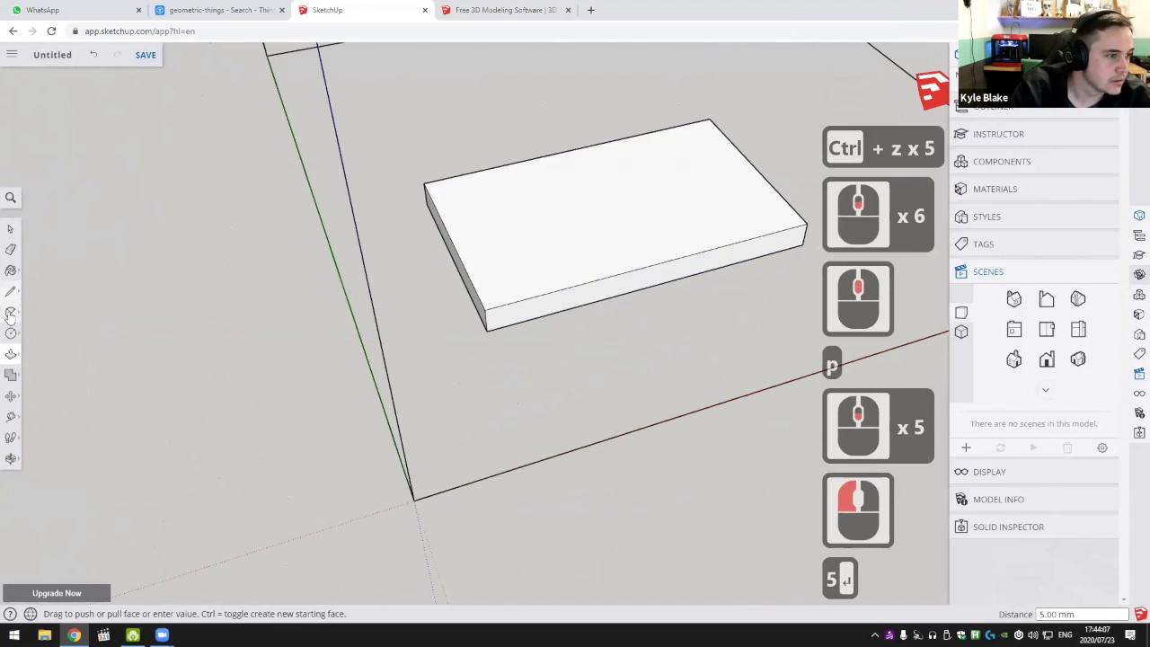
{"action": "scroll", "coordinate": [532, 310], "scroll_direction": "up", "scroll_amount": 5}
{"action": "scroll", "coordinate": [533, 308], "scroll_direction": "up", "scroll_amount": 2}
{"action": "left_click", "coordinate": [527, 303]}
{"action": "left_click", "coordinate": [461, 278]}
{"action": "middle_click_drag", "start_coordinate": [462, 278], "coordinate": [521, 336]}
{"action": "key", "text": "Escape"}
{"action": "scroll", "coordinate": [501, 368], "scroll_direction": "down", "scroll_amount": 6}
{"action": "key", "text": "Escape"}
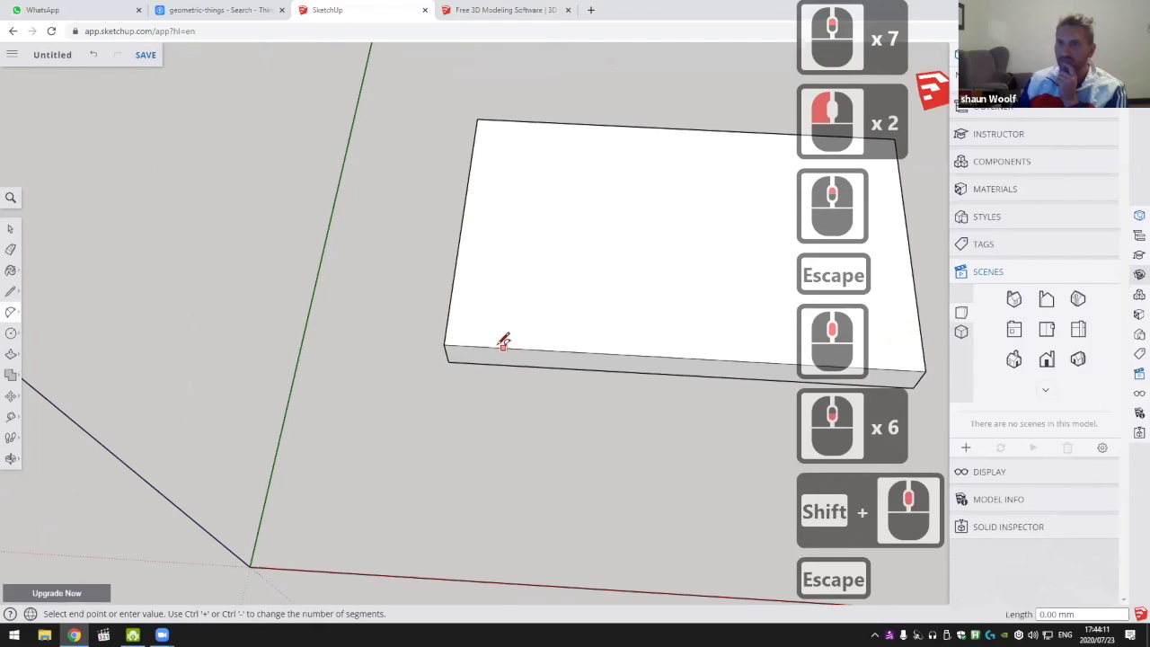
{"action": "left_click", "coordinate": [503, 348]}
{"action": "key", "text": "Escape"}
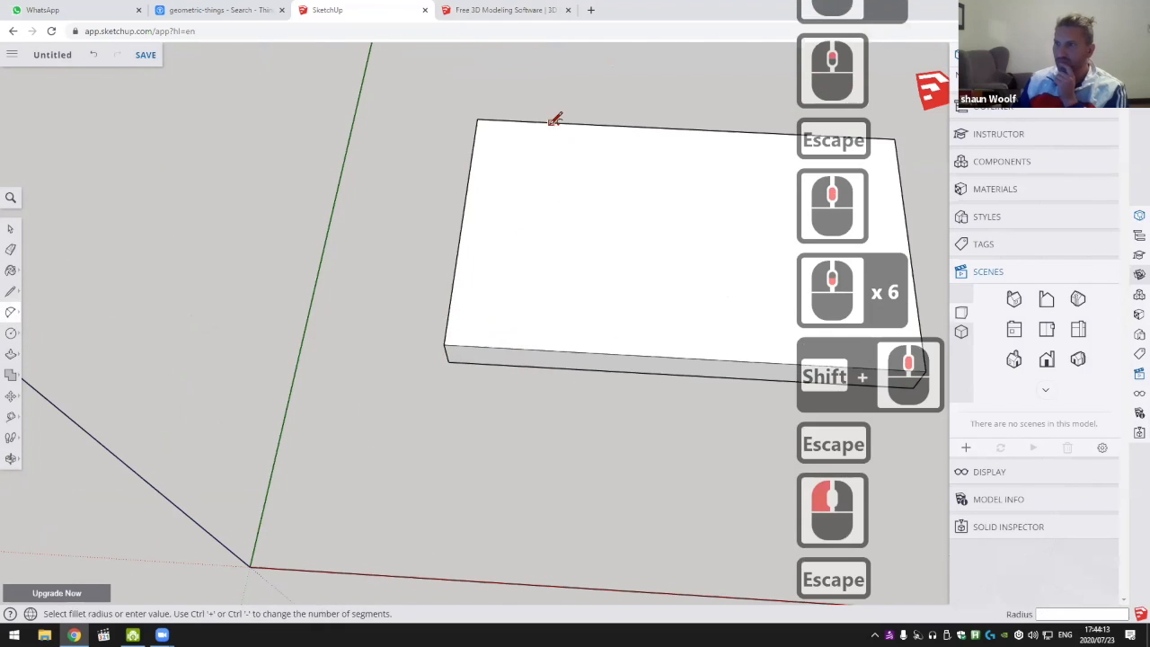
Draw edge-tangent two-point arcs, about 10.3 mm across, at all four corners of the slab's top face
{"action": "key", "text": "shift"}
{"action": "scroll", "coordinate": [494, 386], "scroll_direction": "up", "scroll_amount": 3}
{"action": "middle_click", "coordinate": [504, 374]}
{"action": "key", "text": "Escape"}
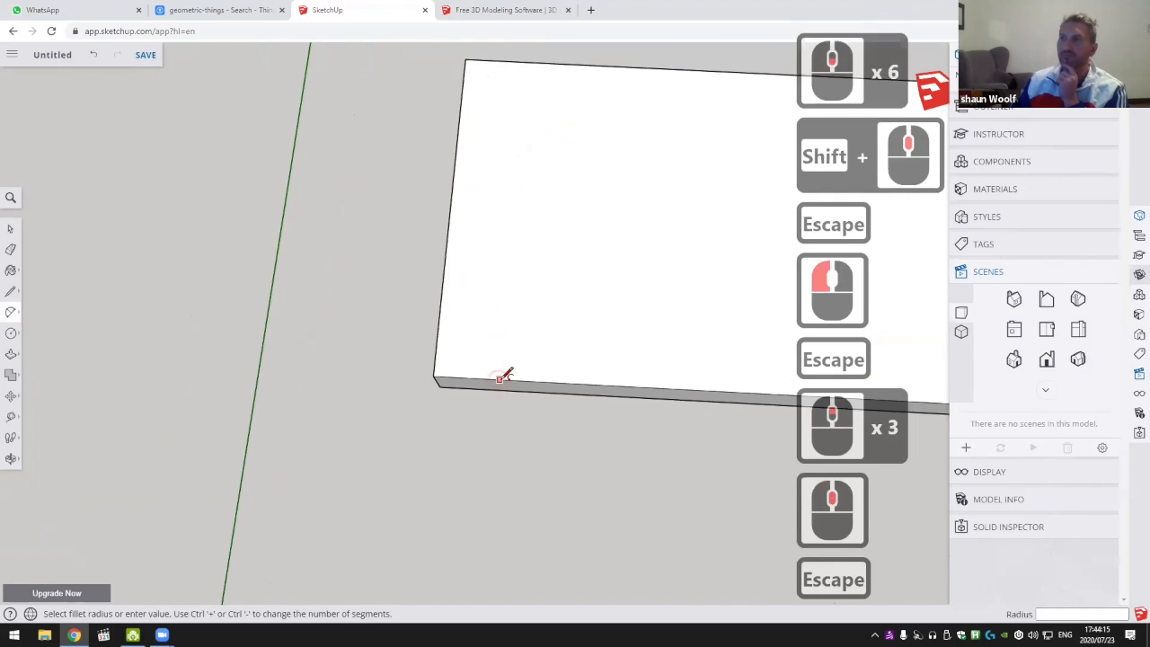
{"action": "left_click", "coordinate": [501, 379]}
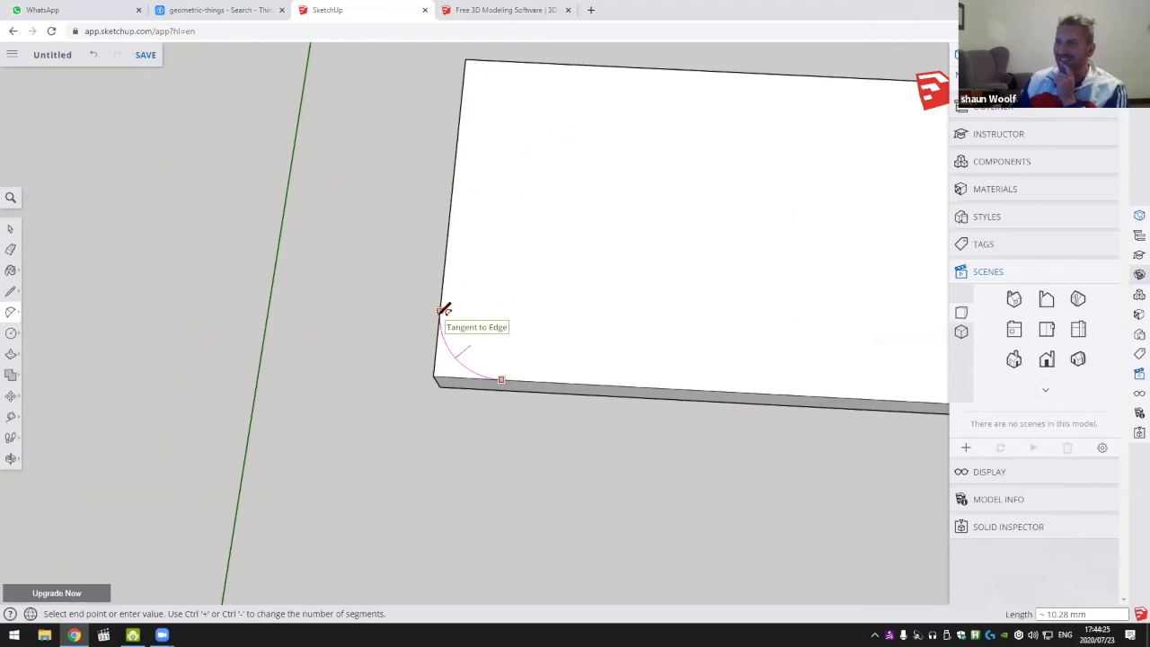
{"action": "double_click", "coordinate": [444, 310]}
{"action": "middle_click_drag", "start_coordinate": [444, 310], "coordinate": [432, 182], "text": "shift"}
{"action": "double_click", "coordinate": [432, 176]}
{"action": "scroll", "coordinate": [530, 217], "scroll_direction": "down", "scroll_amount": 3}
{"action": "scroll", "coordinate": [600, 233], "scroll_direction": "down", "scroll_amount": 1, "text": "shift"}
{"action": "middle_click_drag", "start_coordinate": [603, 233], "coordinate": [381, 237], "text": "shift"}
{"action": "scroll", "coordinate": [600, 214], "scroll_direction": "up", "scroll_amount": 5}
{"action": "double_click", "coordinate": [603, 213]}
{"action": "double_click", "coordinate": [596, 479]}
{"action": "middle_click_drag", "start_coordinate": [569, 470], "coordinate": [647, 403], "text": "shift"}
Push the four waste corner faces outside the arcs down 5 mm to remove them and round the slab
{"action": "key", "text": "p"}
{"action": "left_click", "coordinate": [639, 399]}
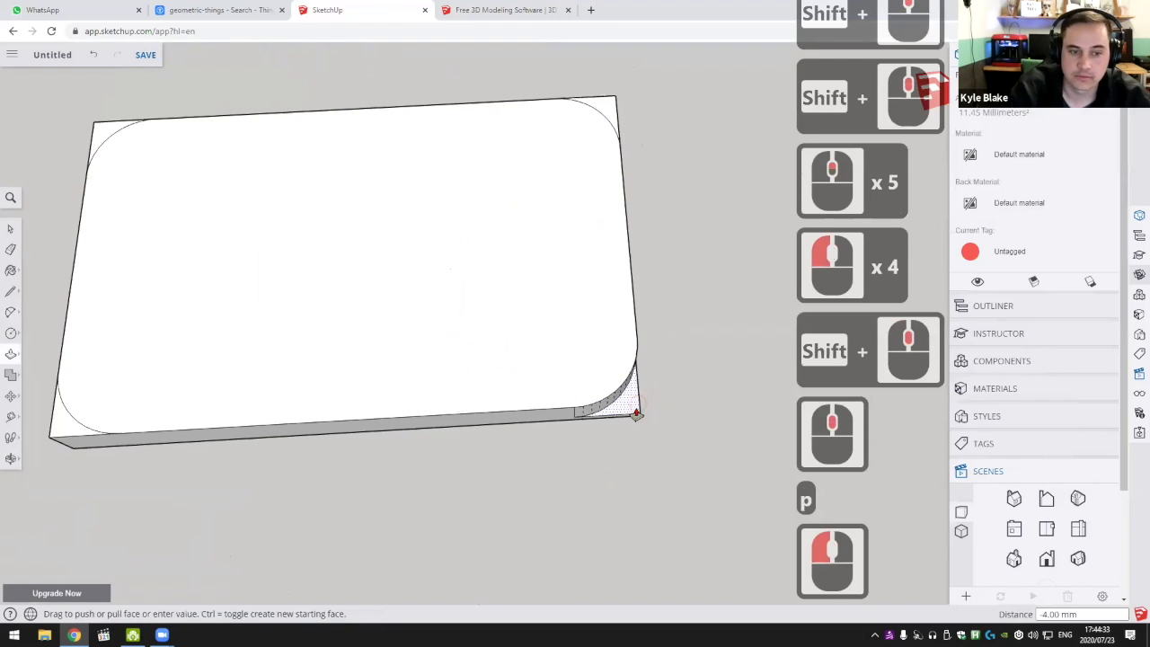
{"action": "left_click", "coordinate": [638, 414]}
{"action": "middle_click_drag", "start_coordinate": [72, 426], "coordinate": [313, 391], "text": "shift"}
{"action": "left_click", "coordinate": [314, 392]}
{"action": "left_click", "coordinate": [325, 419]}
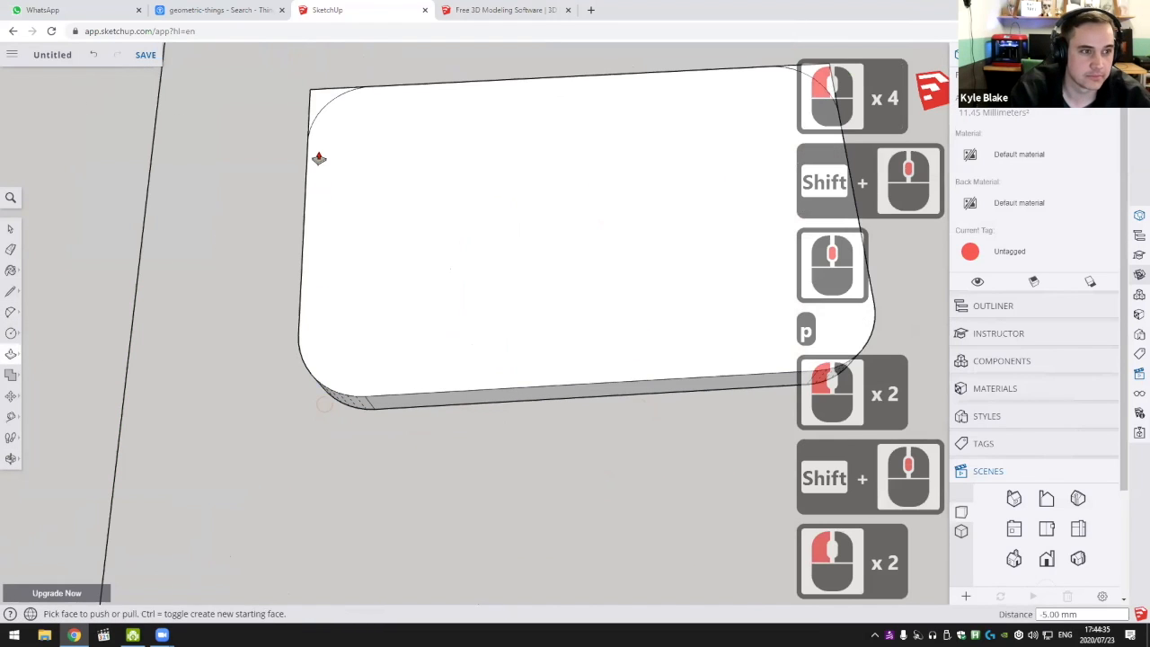
{"action": "double_click", "coordinate": [318, 112]}
{"action": "middle_click_drag", "start_coordinate": [609, 167], "coordinate": [557, 205]}
{"action": "scroll", "coordinate": [557, 201], "scroll_direction": "up", "scroll_amount": 4}
{"action": "double_click", "coordinate": [558, 199]}
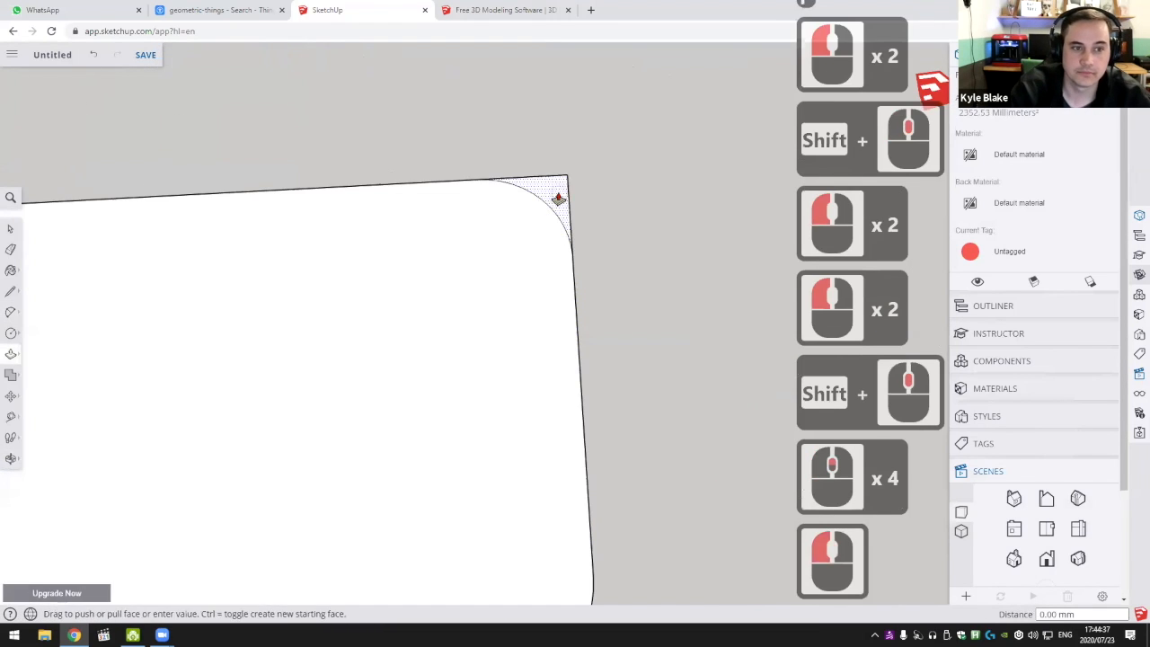
{"action": "scroll", "coordinate": [556, 241], "scroll_direction": "down", "scroll_amount": 7}
{"action": "middle_click_drag", "start_coordinate": [516, 338], "coordinate": [467, 332]}
{"action": "middle_click_drag", "start_coordinate": [530, 364], "coordinate": [501, 362]}
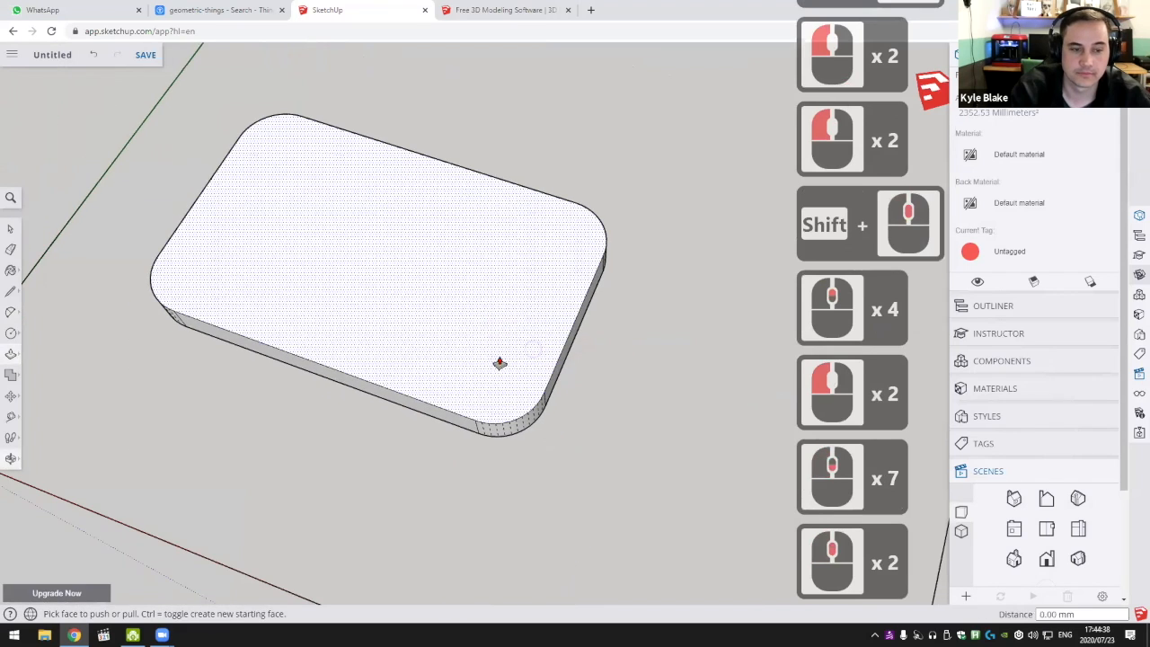
Draw a 48-sided circle of 5 mm radius centred on the midpoint of the slab's short right top edge
{"action": "left_click", "coordinate": [12, 332]}
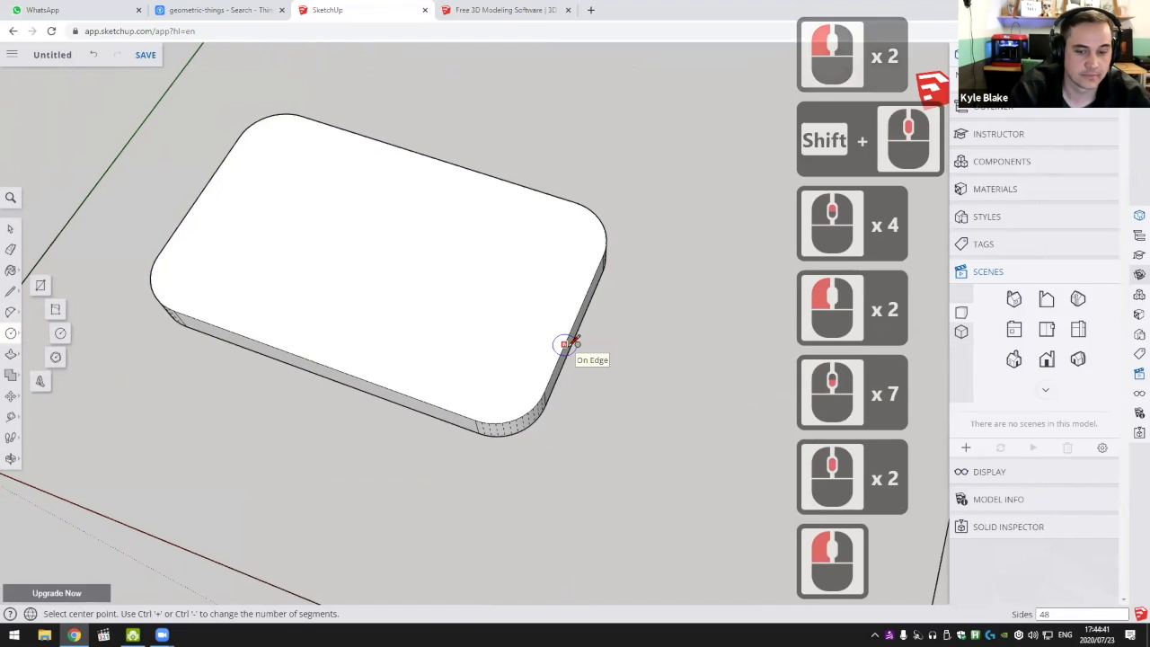
{"action": "middle_click_drag", "start_coordinate": [457, 342], "coordinate": [536, 331]}
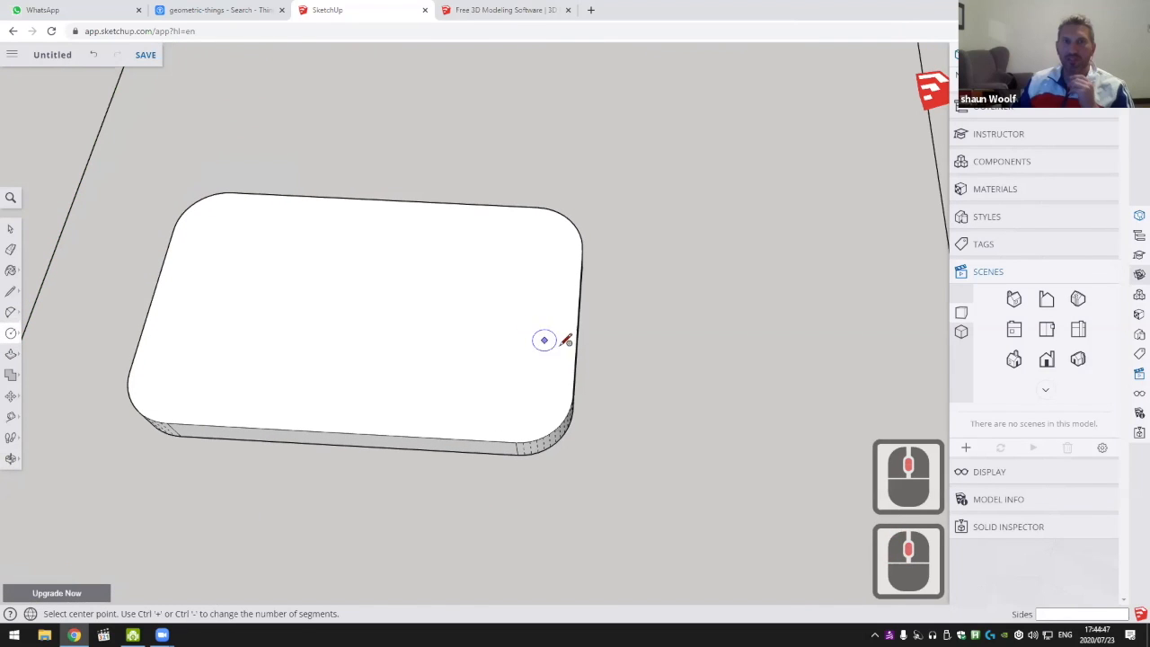
{"action": "middle_click_drag", "start_coordinate": [534, 329], "coordinate": [576, 319]}
{"action": "left_click", "coordinate": [574, 320]}
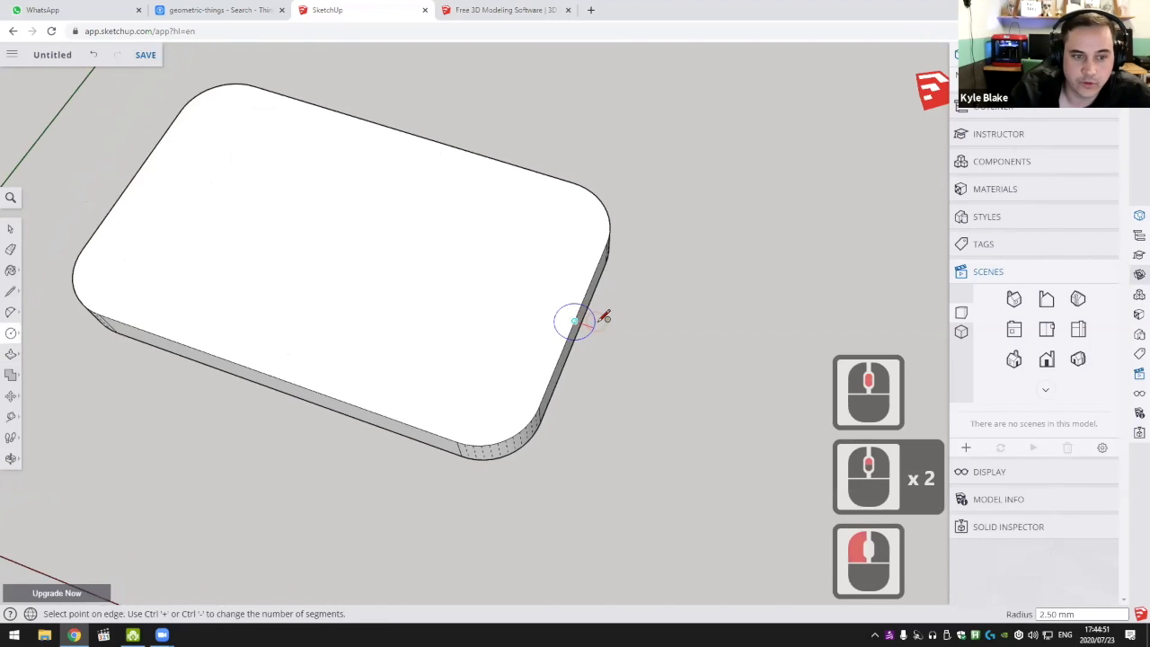
{"action": "left_click", "coordinate": [619, 328]}
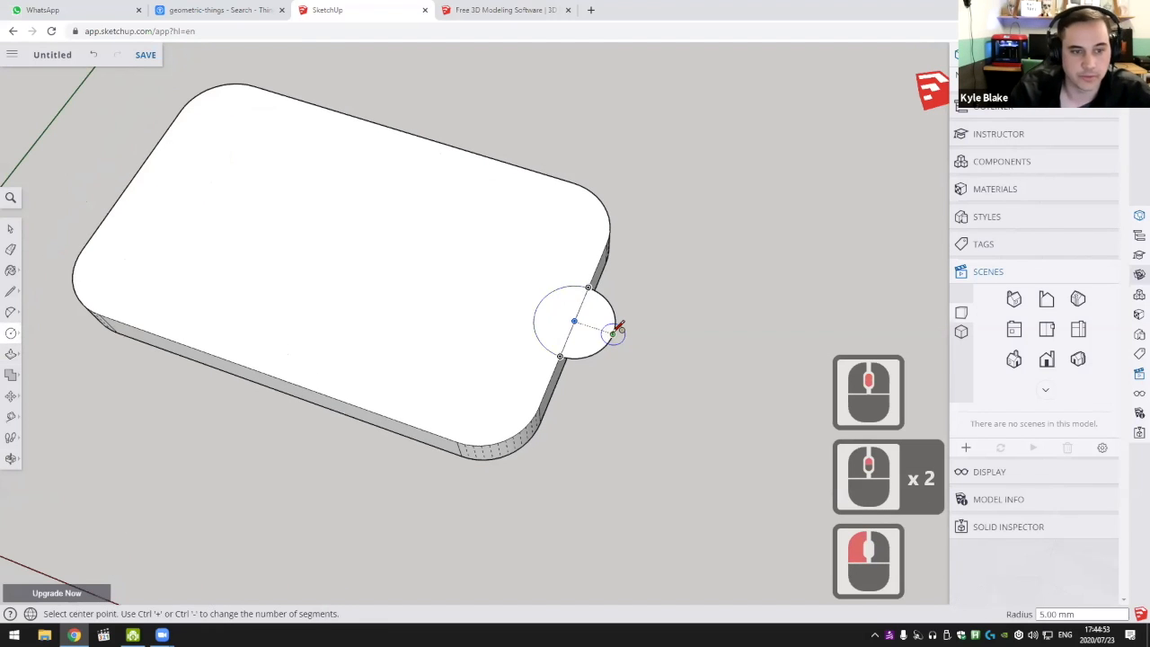
Push/pull the half circle overhanging the slab's short edge down 5 mm to the slab's bottom, forming a tab
{"action": "scroll", "coordinate": [539, 301], "scroll_direction": "up", "scroll_amount": 6}
{"action": "key", "text": "e"}
{"action": "middle_click_drag", "start_coordinate": [590, 324], "coordinate": [602, 296]}
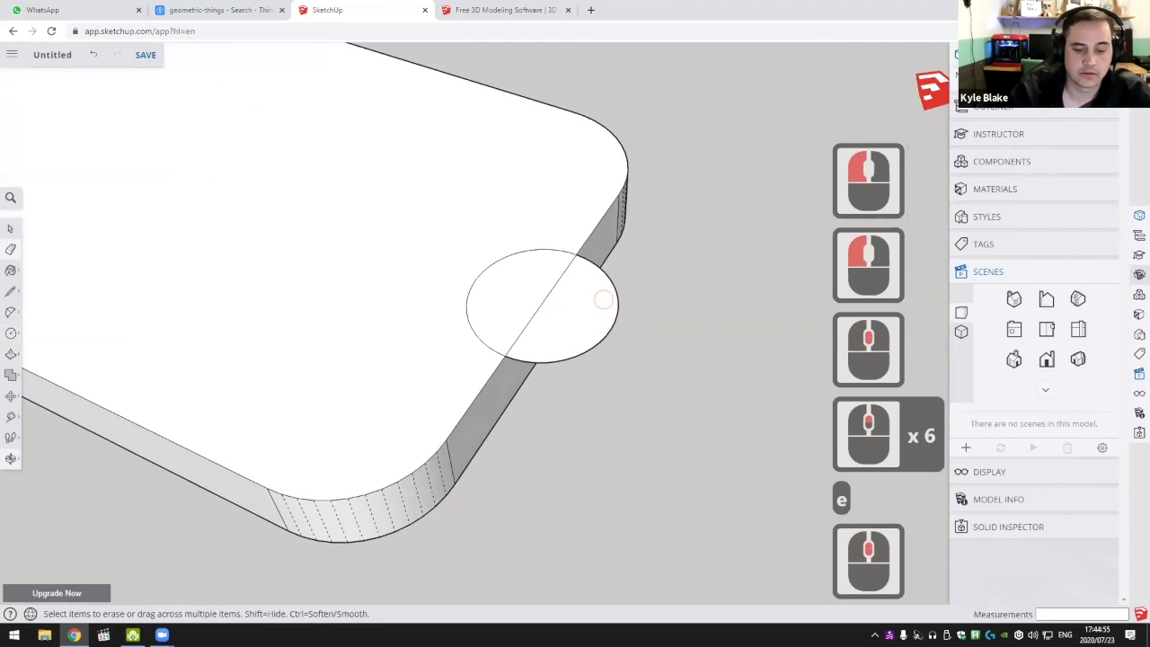
{"action": "key", "text": "p"}
{"action": "middle_click_drag", "start_coordinate": [544, 264], "coordinate": [547, 333]}
{"action": "left_click", "coordinate": [548, 333]}
{"action": "left_click", "coordinate": [509, 402]}
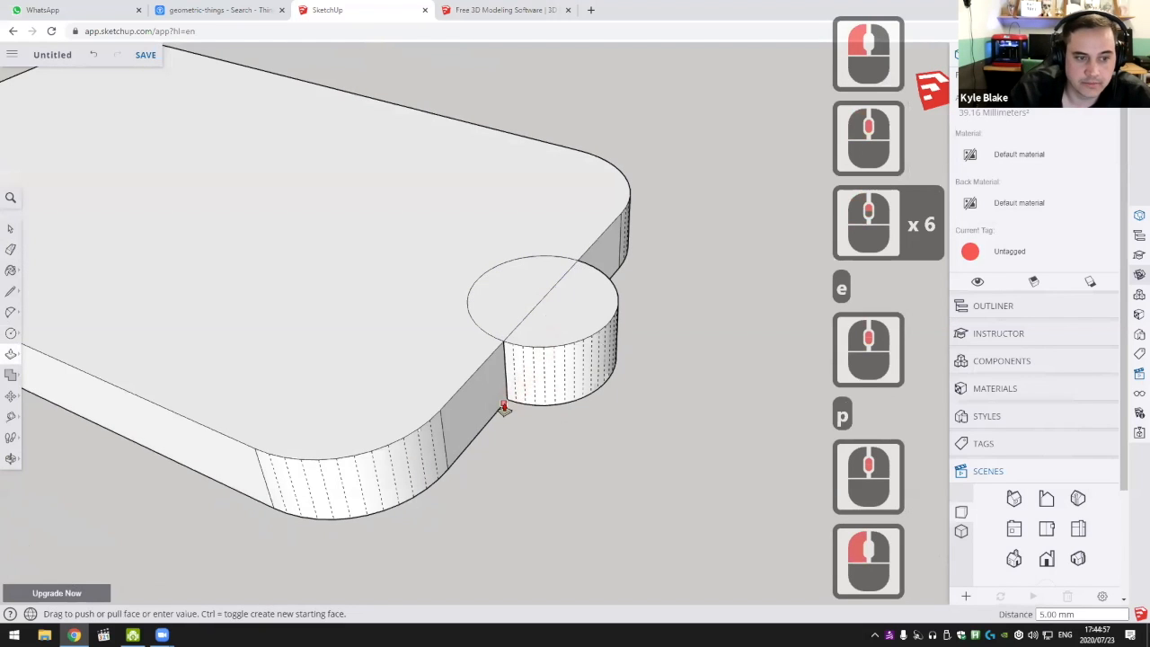
Erase the straight edge line crossing the circle on the slab's top face
{"action": "key", "text": "e"}
{"action": "scroll", "coordinate": [563, 320], "scroll_direction": "down", "scroll_amount": 5}
{"action": "scroll", "coordinate": [563, 320], "scroll_direction": "down", "scroll_amount": 1}
{"action": "middle_click_drag", "start_coordinate": [563, 320], "coordinate": [620, 255]}
{"action": "scroll", "coordinate": [509, 314], "scroll_direction": "up", "scroll_amount": 5}
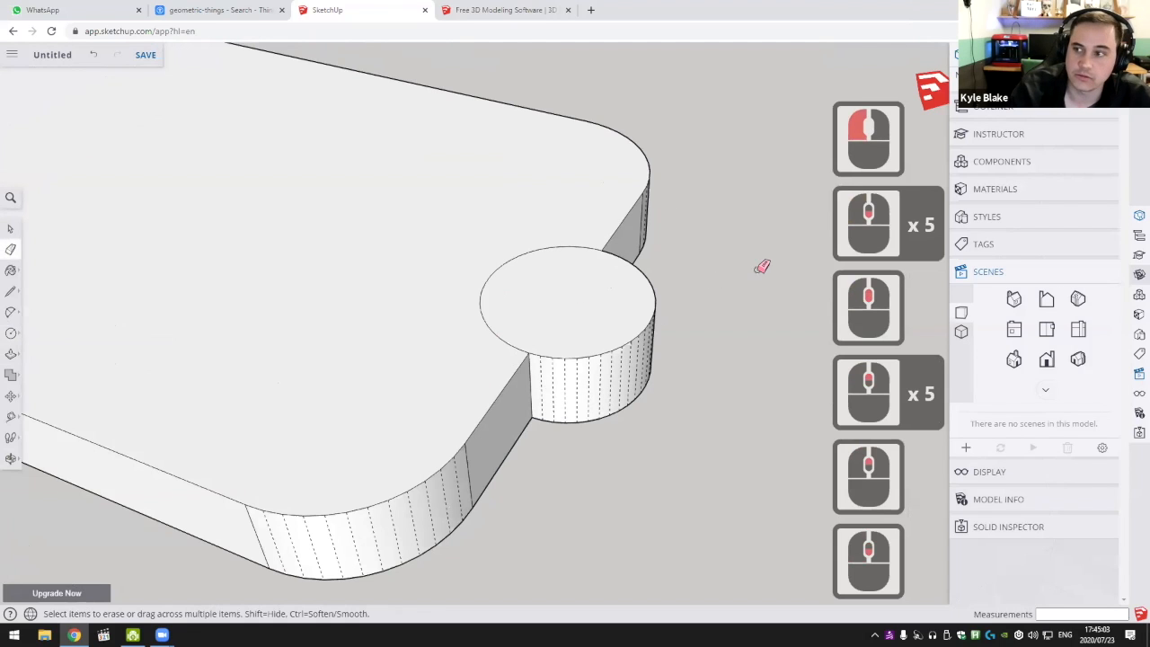
{"action": "left_click", "coordinate": [11, 332]}
{"action": "middle_click_drag", "start_coordinate": [368, 326], "coordinate": [665, 332]}
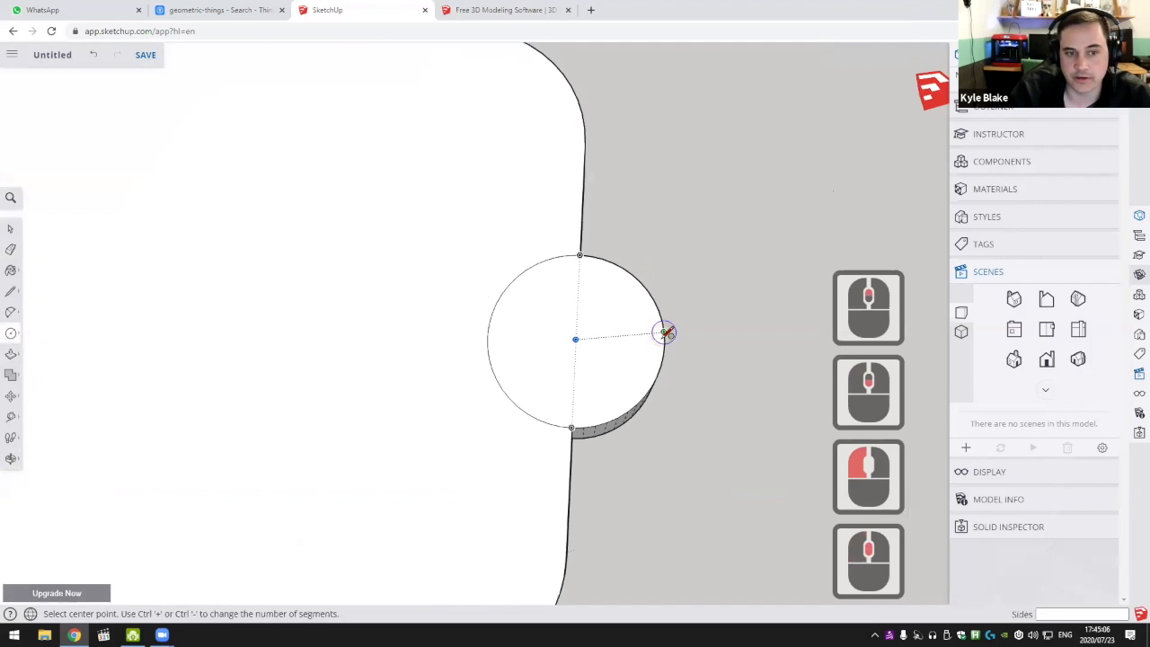
{"action": "left_click", "coordinate": [576, 338]}
{"action": "scroll", "coordinate": [603, 342], "scroll_direction": "up", "scroll_amount": 6}
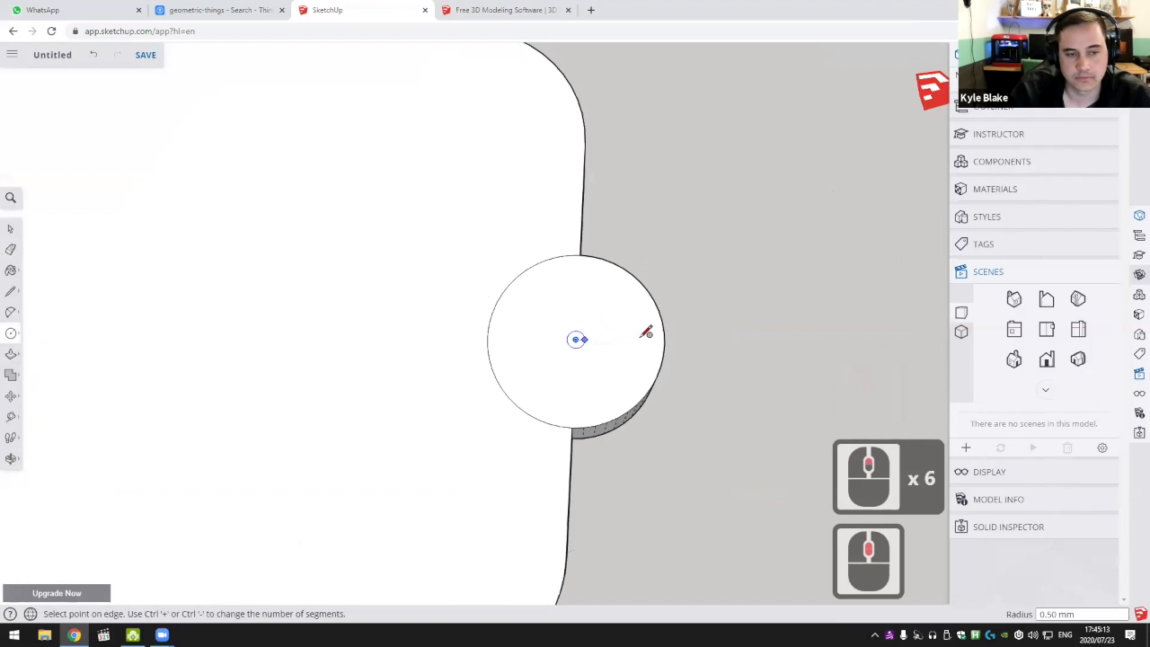
{"action": "middle_click", "coordinate": [544, 272]}
{"action": "key", "text": "Escape"}
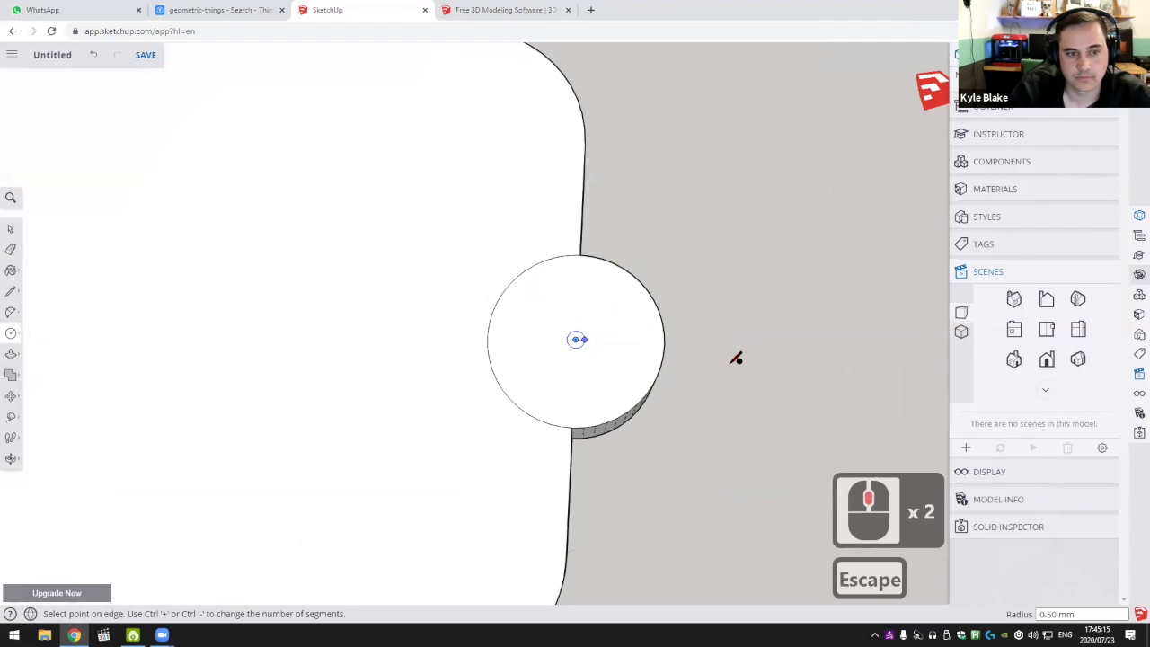
{"action": "middle_click", "coordinate": [641, 336]}
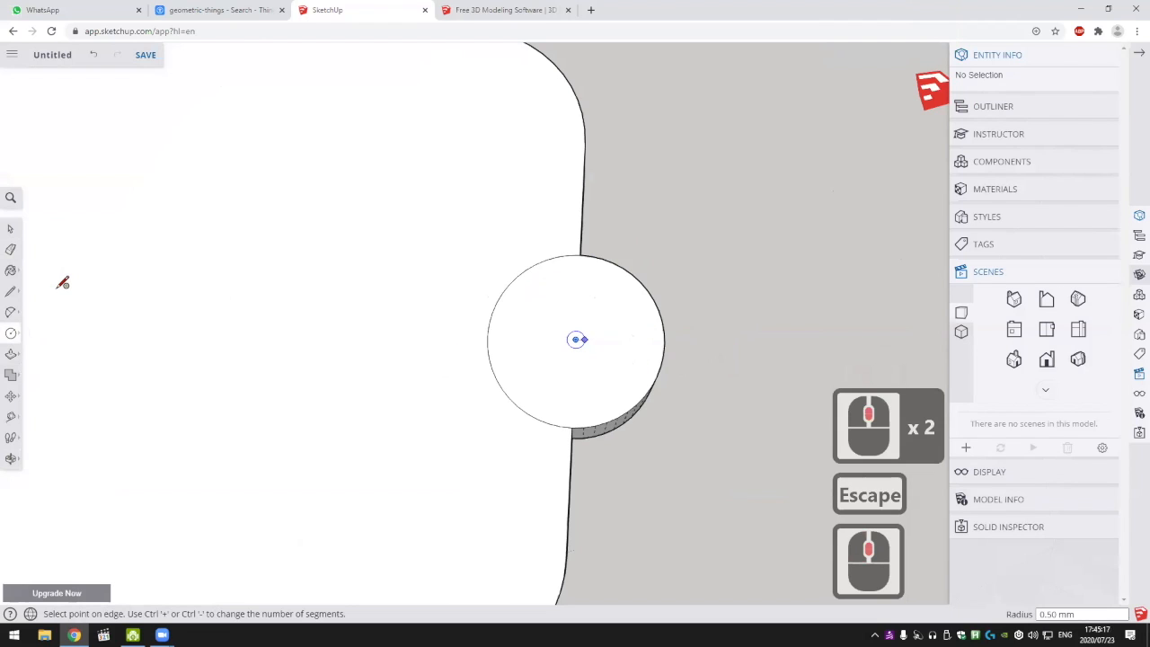
{"action": "middle_click_drag", "start_coordinate": [642, 342], "coordinate": [643, 368]}
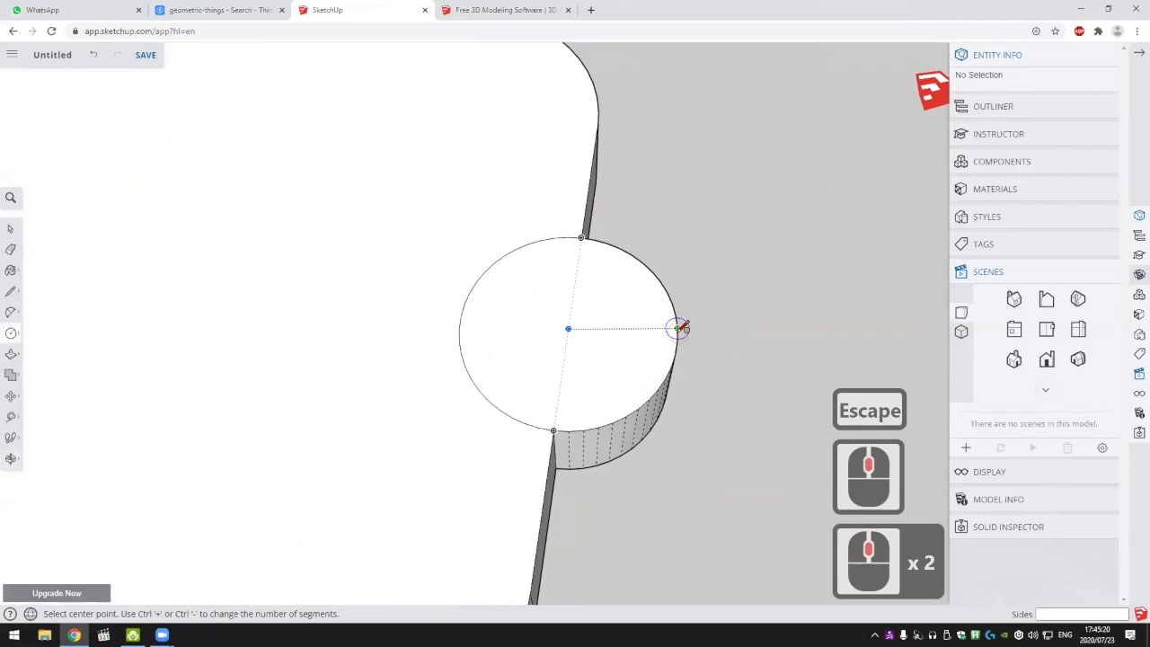
Try drawing a concentric circle of 2.5 mm radius on the tab, and undo it
{"action": "left_click", "coordinate": [11, 335]}
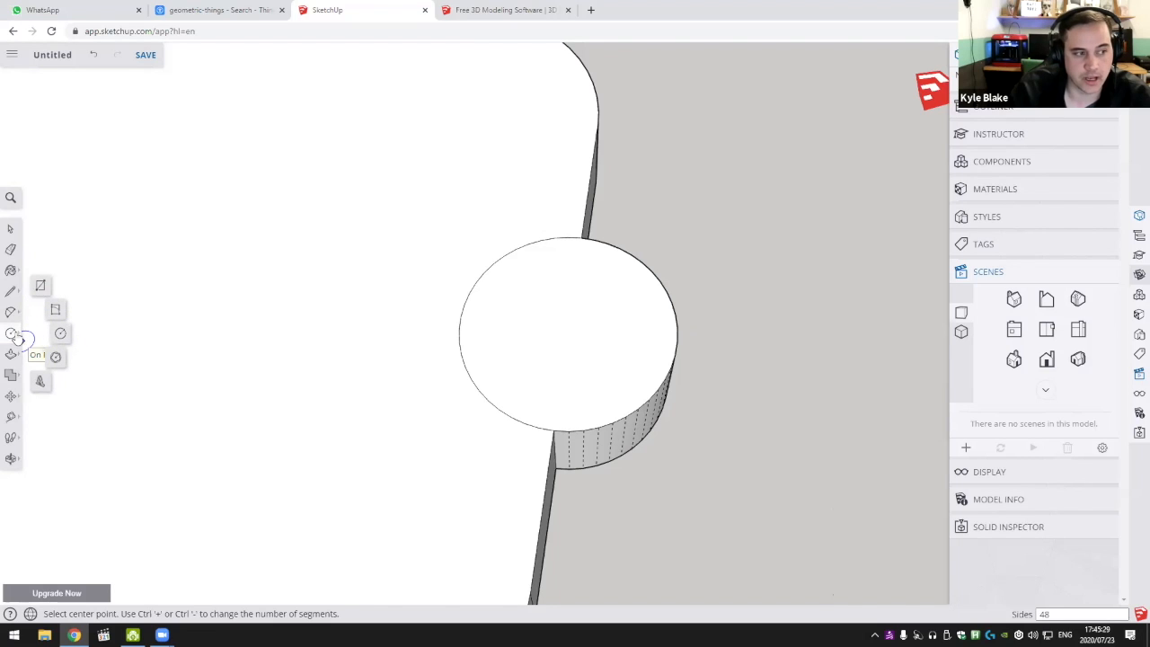
{"action": "left_click", "coordinate": [60, 338]}
{"action": "middle_click_drag", "start_coordinate": [637, 353], "coordinate": [642, 381]}
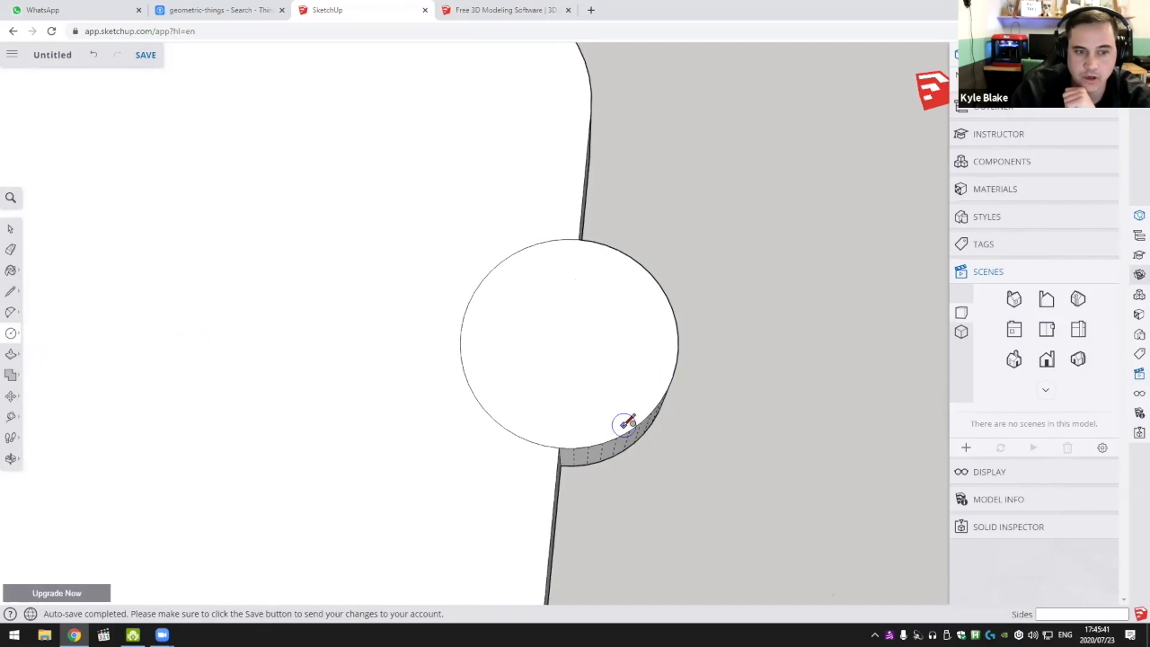
{"action": "left_click", "coordinate": [568, 340]}
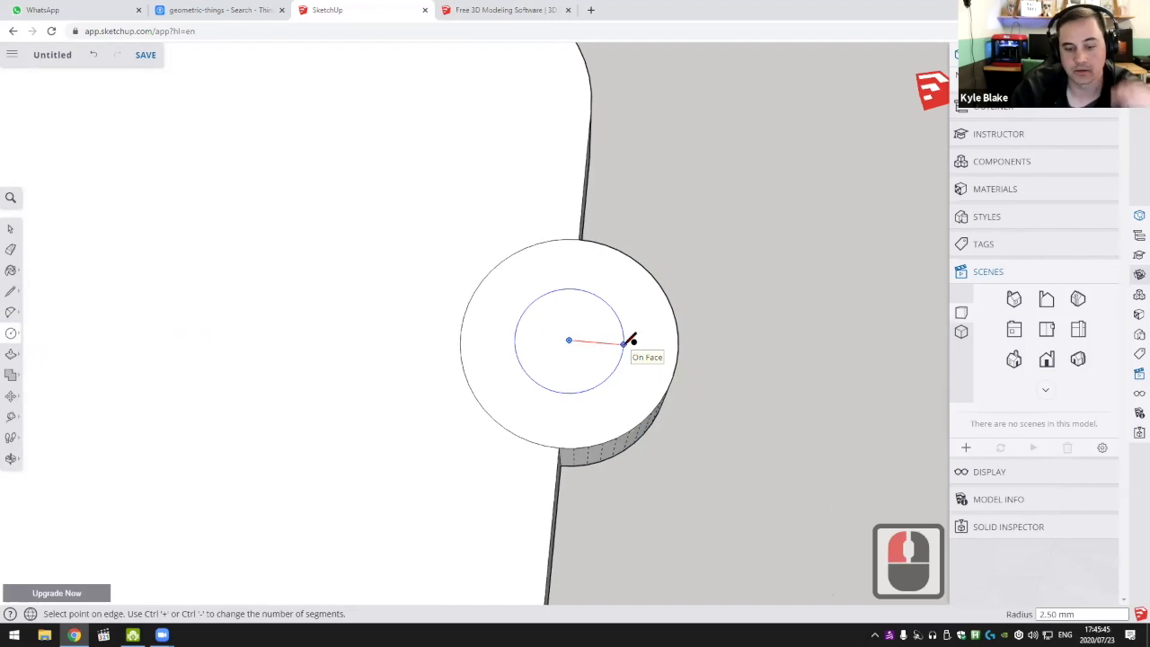
{"action": "left_click", "coordinate": [626, 341]}
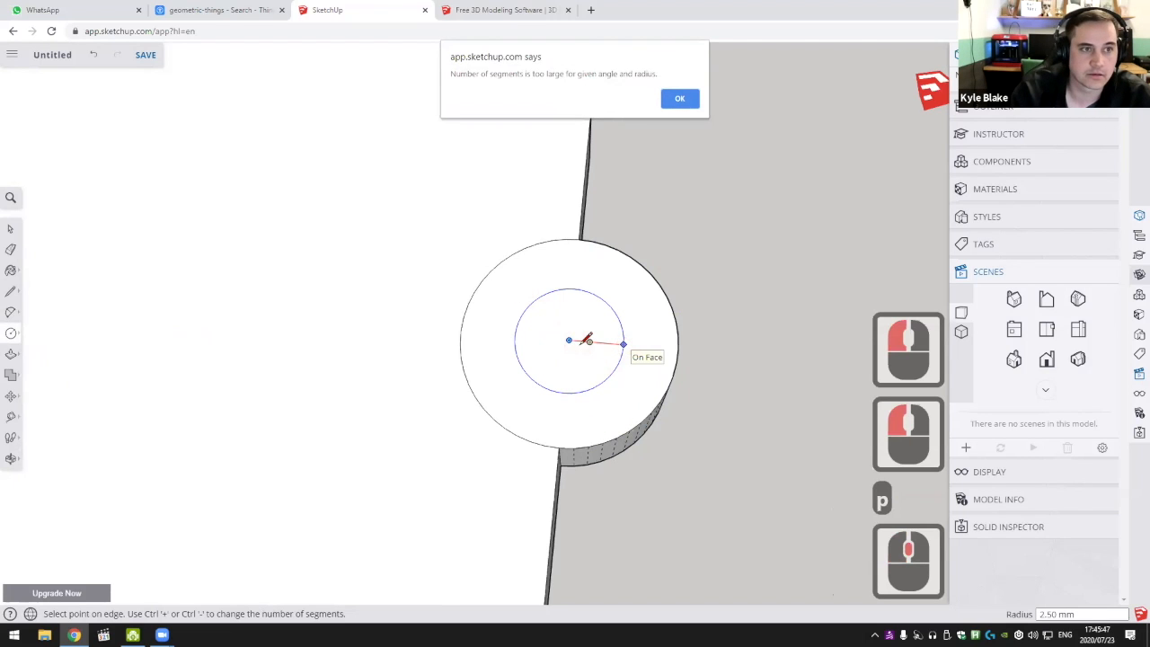
{"action": "left_click", "coordinate": [679, 98]}
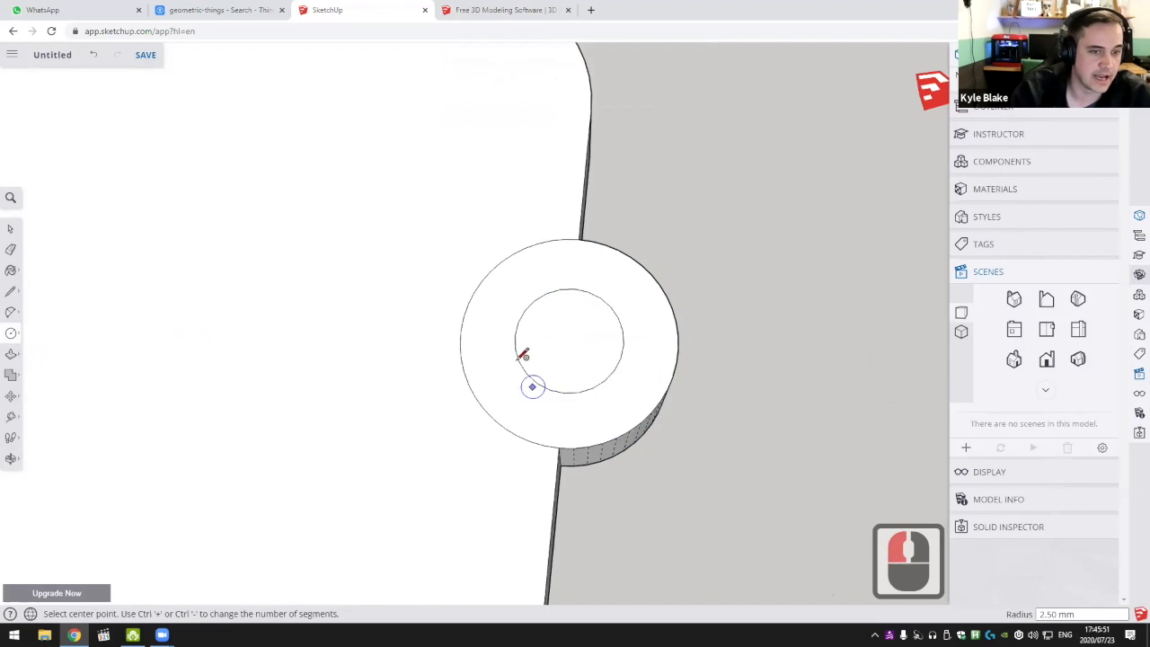
{"action": "key", "text": "ctrl+z"}
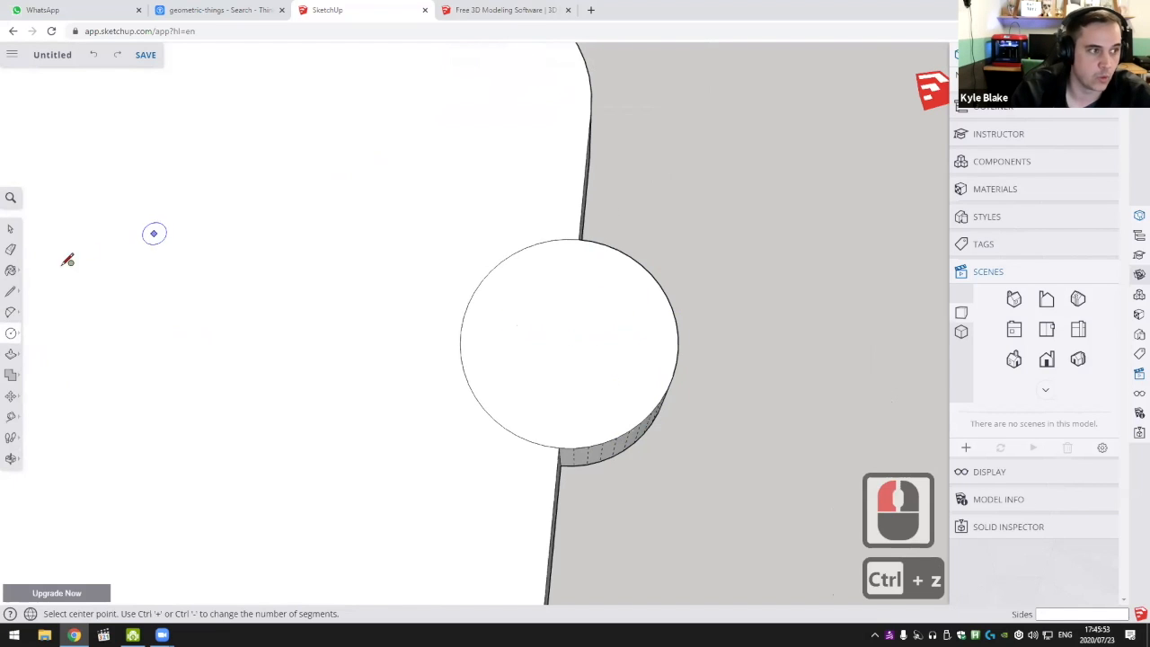
Set the Circle tool to 48 sides and draw a 2.5 mm radius circle from the tab's centre
{"action": "left_click", "coordinate": [10, 337]}
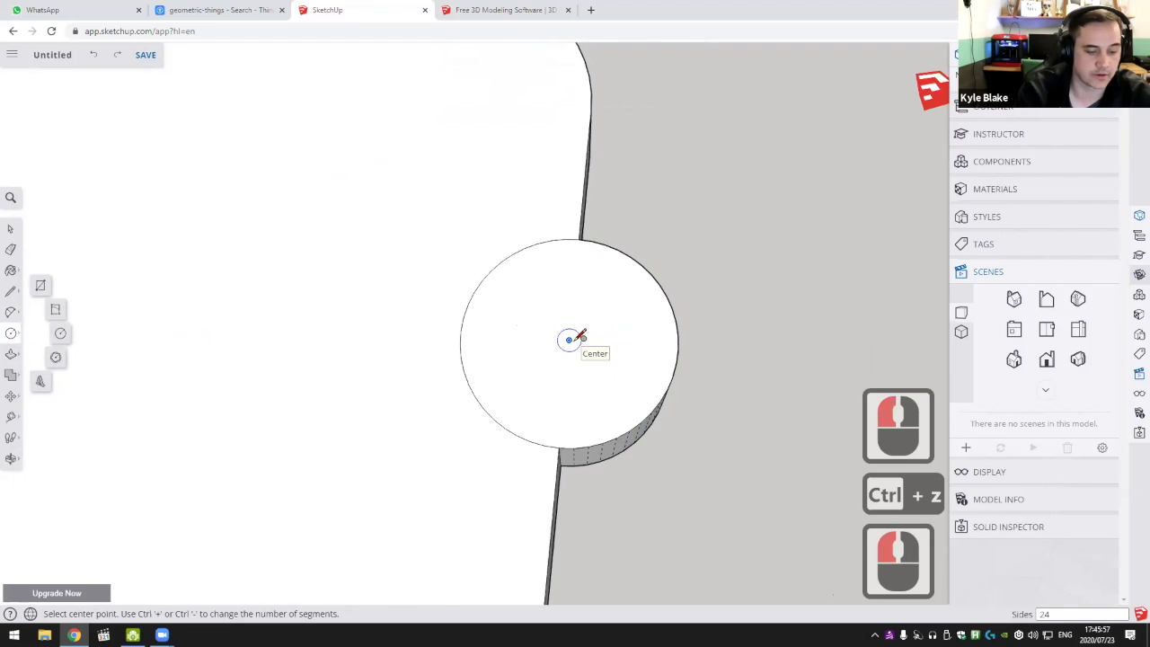
{"action": "type", "text": "48"}
{"action": "key", "text": "Return"}
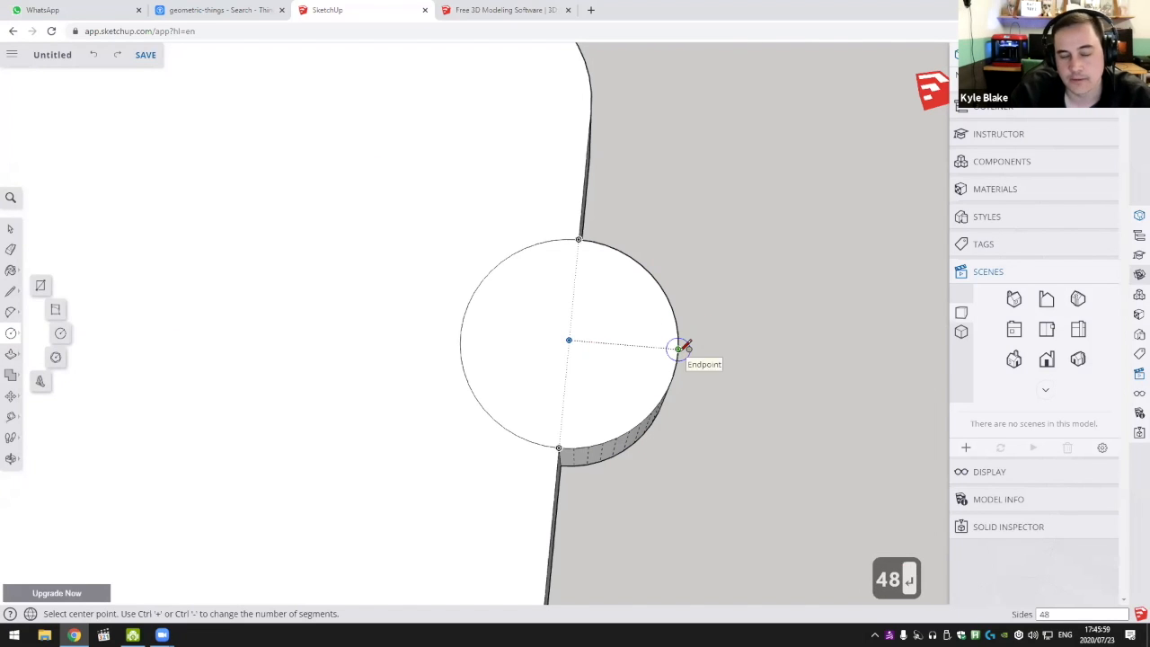
{"action": "left_click", "coordinate": [569, 339]}
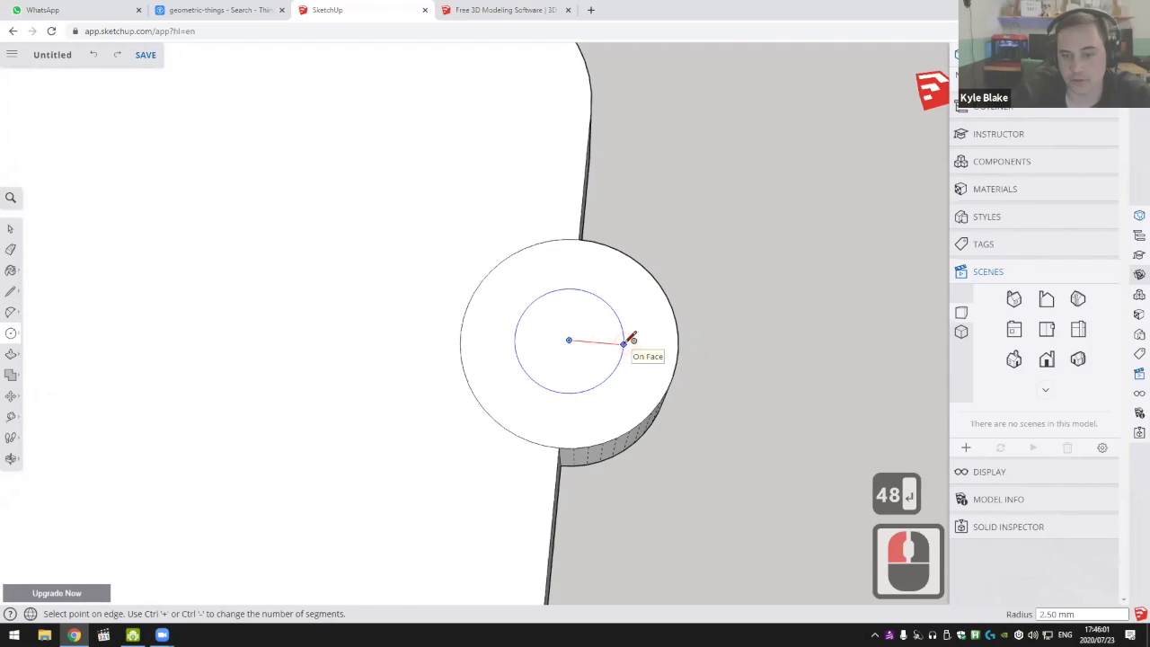
{"action": "left_click", "coordinate": [625, 343]}
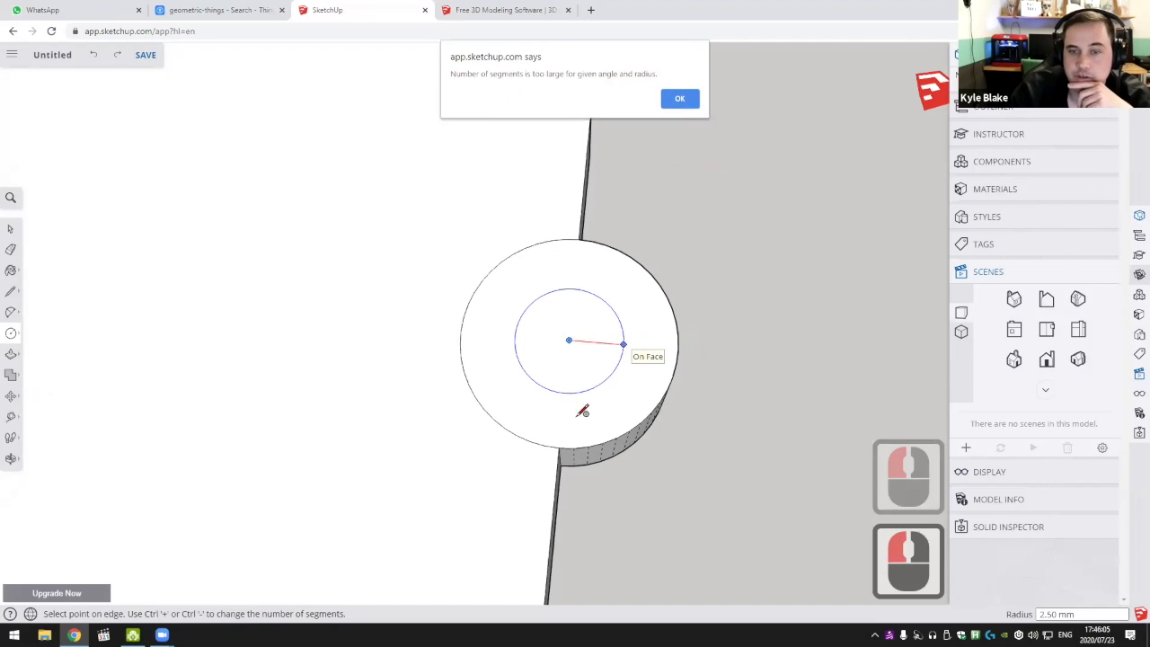
{"action": "key", "text": "Escape"}
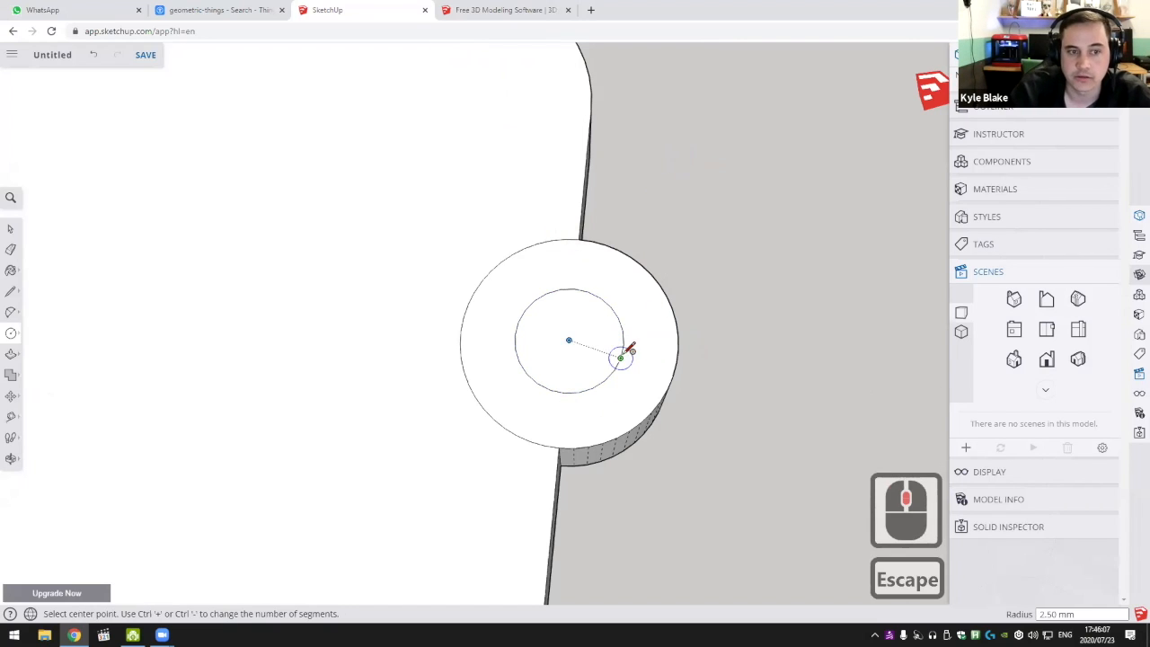
{"action": "middle_click_drag", "start_coordinate": [601, 323], "coordinate": [580, 303]}
{"action": "key", "text": "p"}
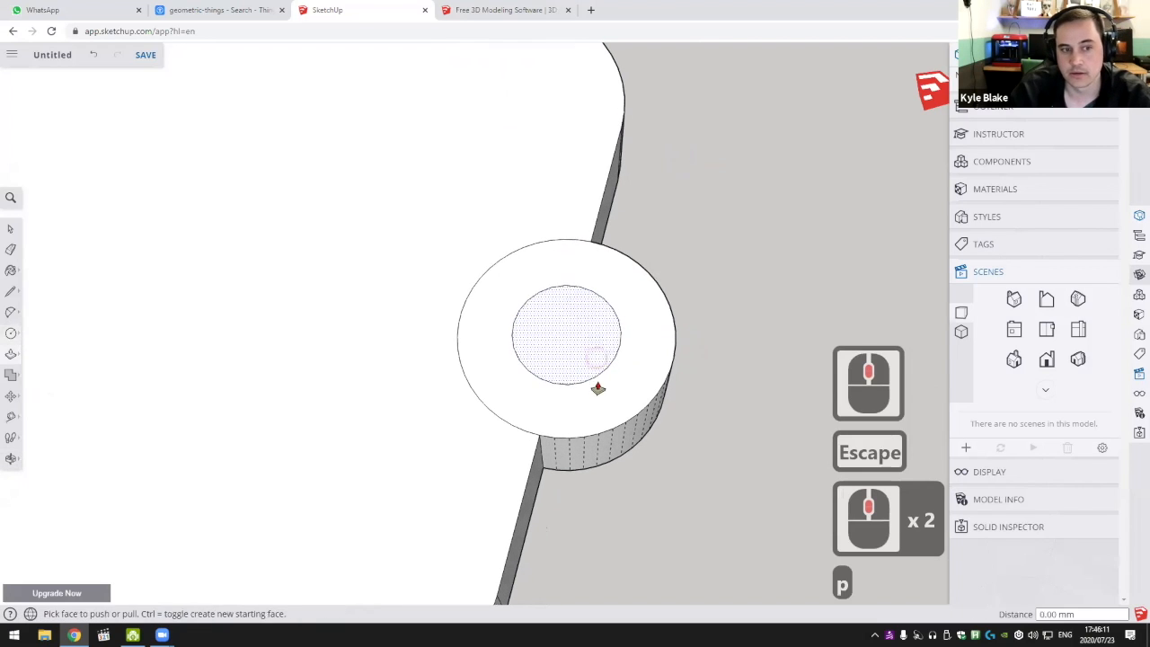
{"action": "left_click", "coordinate": [576, 343]}
{"action": "middle_click_drag", "start_coordinate": [629, 418], "coordinate": [492, 117]}
{"action": "mouse_move", "coordinate": [568, 332]}
{"action": "middle_mouse_down"}
{"action": "mouse_move", "coordinate": [583, 437]}
{"action": "mouse_move", "coordinate": [621, 429]}
{"action": "middle_mouse_up"}
{"action": "key", "text": "Escape"}
Erase the straight line between the tab and the slab on the underside
{"action": "key", "text": "e"}
{"action": "left_click", "coordinate": [555, 363]}
{"action": "left_click", "coordinate": [567, 379]}
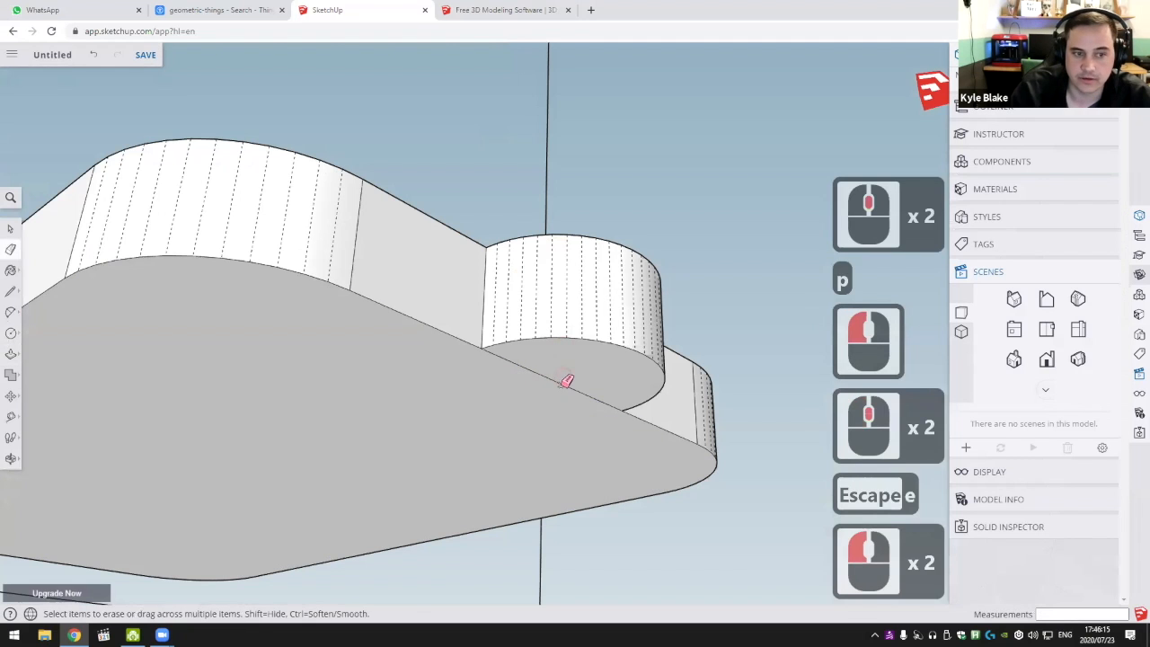
{"action": "left_click", "coordinate": [567, 378]}
Push the inner circle 5 mm down through the tab to cut a through hole
{"action": "key", "text": "p"}
{"action": "middle_click_drag", "start_coordinate": [575, 338], "coordinate": [578, 523]}
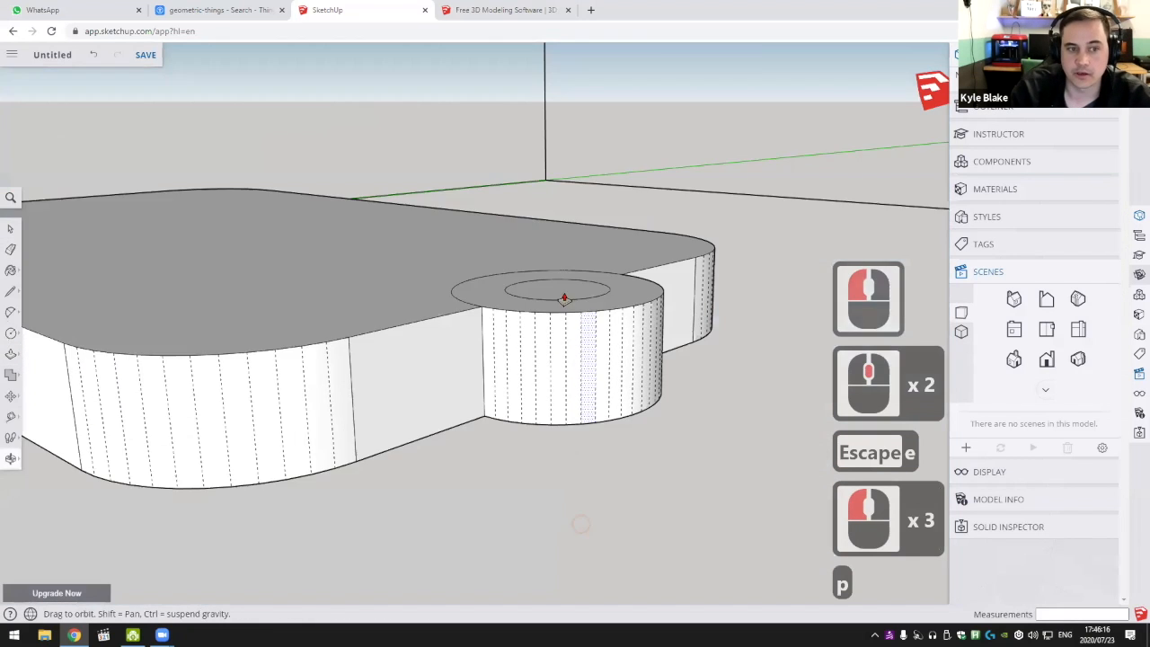
{"action": "left_click", "coordinate": [564, 296]}
{"action": "middle_click_drag", "start_coordinate": [561, 431], "coordinate": [536, 236]}
{"action": "middle_click_drag", "start_coordinate": [593, 414], "coordinate": [602, 269]}
{"action": "left_click", "coordinate": [640, 477]}
{"action": "scroll", "coordinate": [557, 203], "scroll_direction": "down", "scroll_amount": 4}
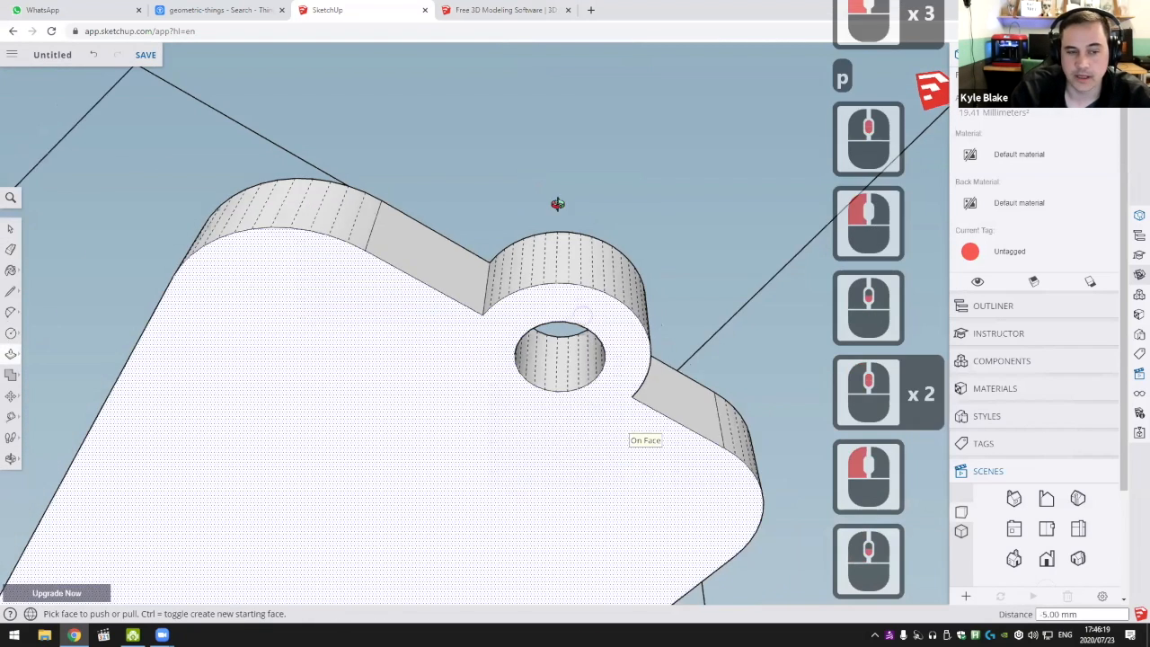
Erase the remaining outer circle arc between the tab and the slab on the top face
{"action": "middle_click_drag", "start_coordinate": [575, 215], "coordinate": [688, 572]}
{"action": "mouse_move", "coordinate": [598, 456]}
{"action": "middle_mouse_down"}
{"action": "mouse_move", "coordinate": [708, 509]}
{"action": "mouse_move", "coordinate": [656, 501]}
{"action": "middle_mouse_up"}
{"action": "key", "text": "e"}
{"action": "left_click", "coordinate": [572, 438]}
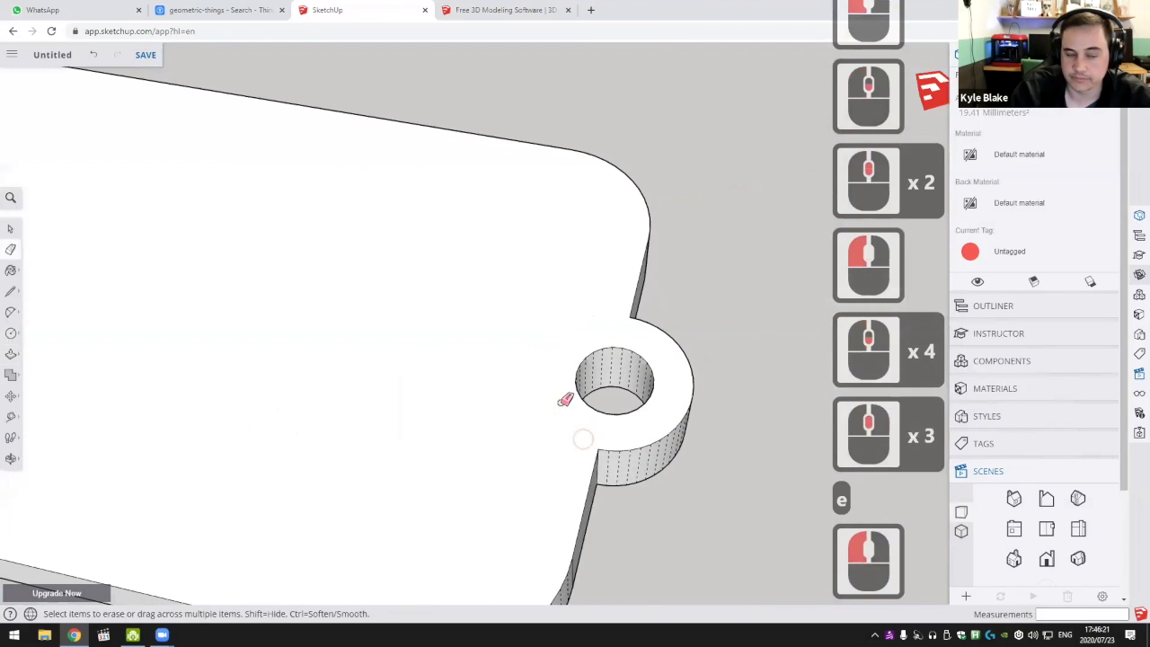
{"action": "middle_click_drag", "start_coordinate": [562, 404], "coordinate": [591, 447]}
{"action": "scroll", "coordinate": [643, 367], "scroll_direction": "down", "scroll_amount": 5}
{"action": "middle_click", "coordinate": [648, 402]}
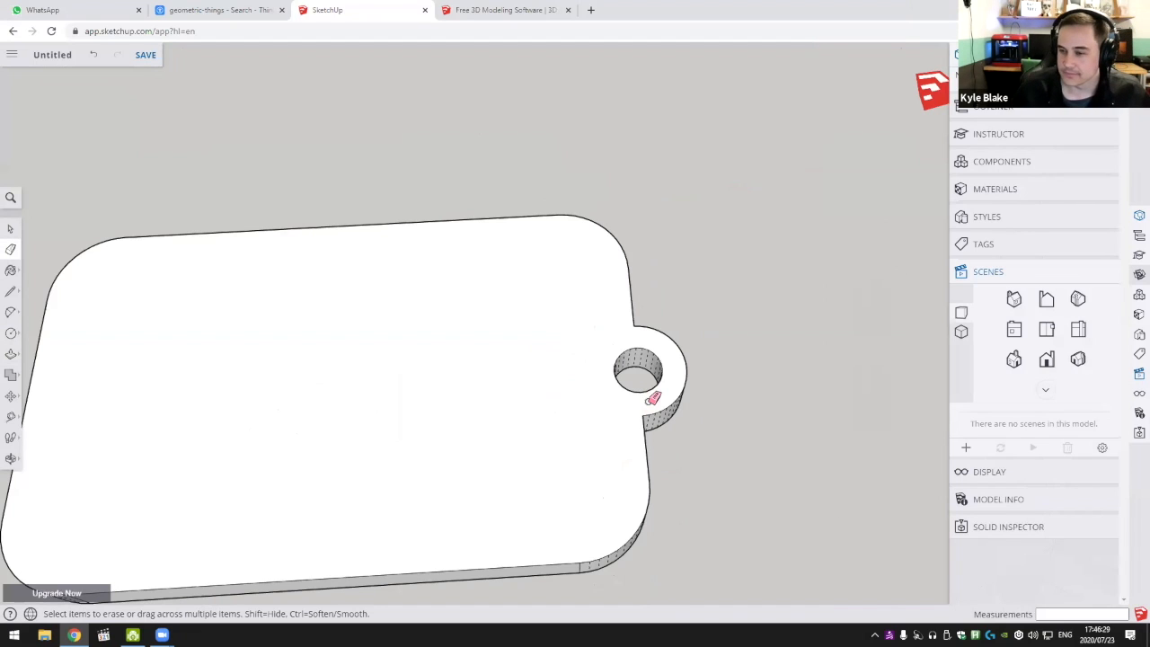
Undo the through hole, the tab extrusion and the tab circle, back to the plain rounded slab
{"action": "scroll", "coordinate": [694, 207], "scroll_direction": "down", "scroll_amount": 5}
{"action": "middle_click_drag", "start_coordinate": [694, 207], "coordinate": [703, 304]}
{"action": "scroll", "coordinate": [704, 304], "scroll_direction": "up", "scroll_amount": 5}
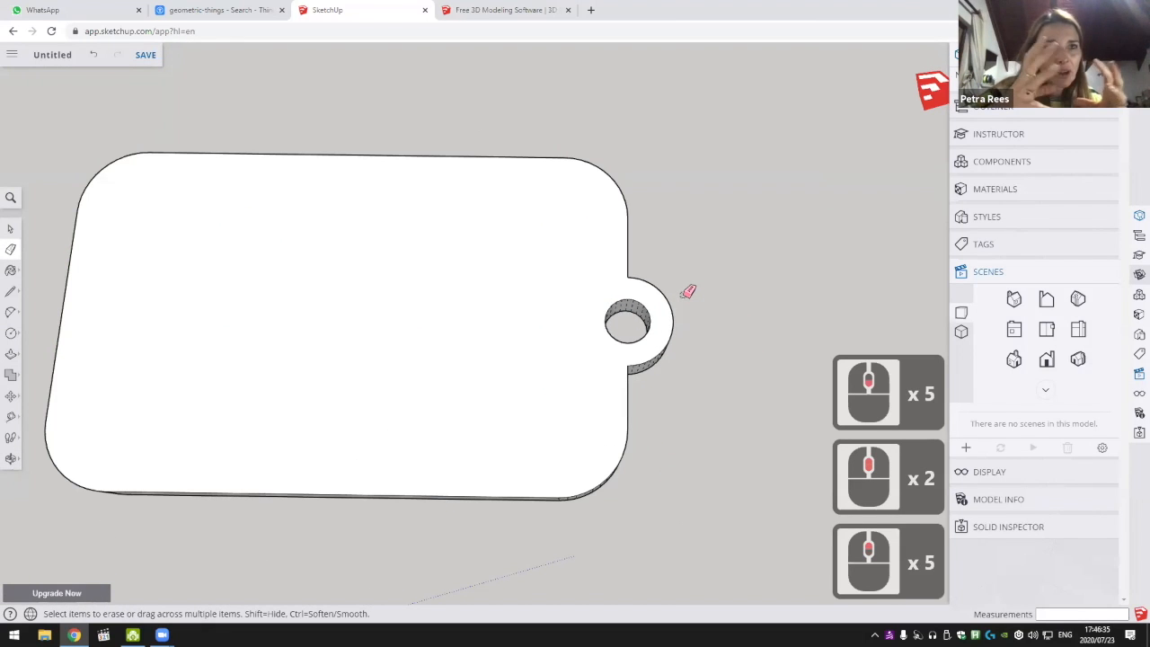
{"action": "scroll", "coordinate": [687, 291], "scroll_direction": "up", "scroll_amount": 5}
{"action": "middle_click_drag", "start_coordinate": [632, 303], "coordinate": [591, 302], "text": "shift"}
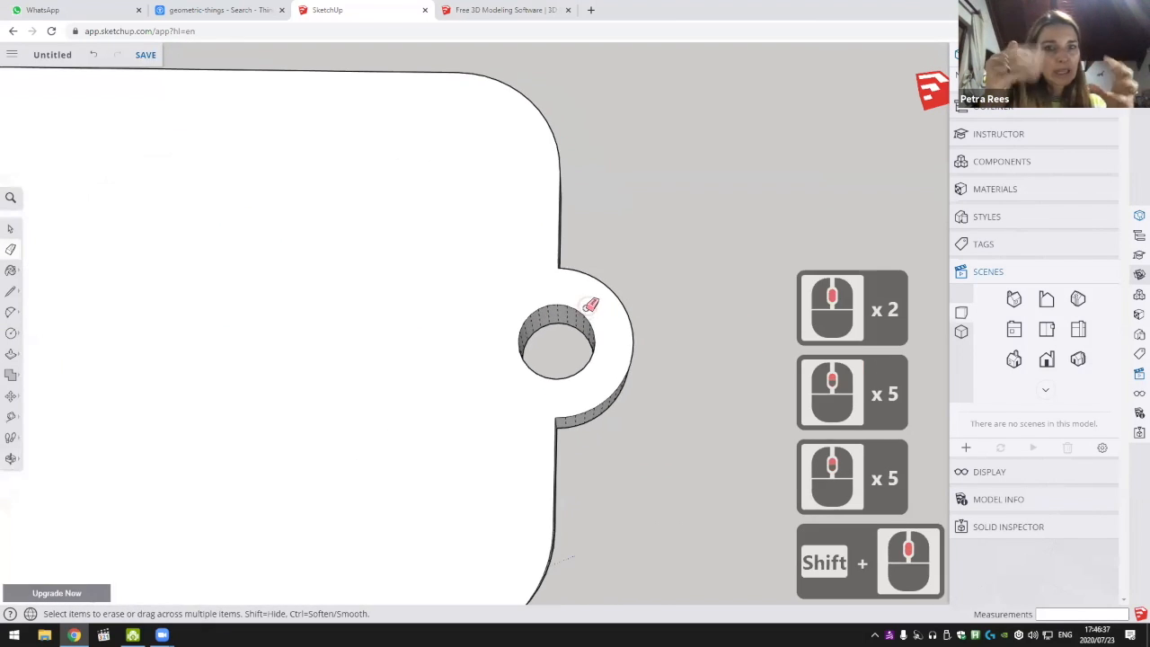
{"action": "key", "text": "ctrl+z"}
{"action": "key", "text": "ctrl+z"}
{"action": "key", "text": "ctrl+z"}
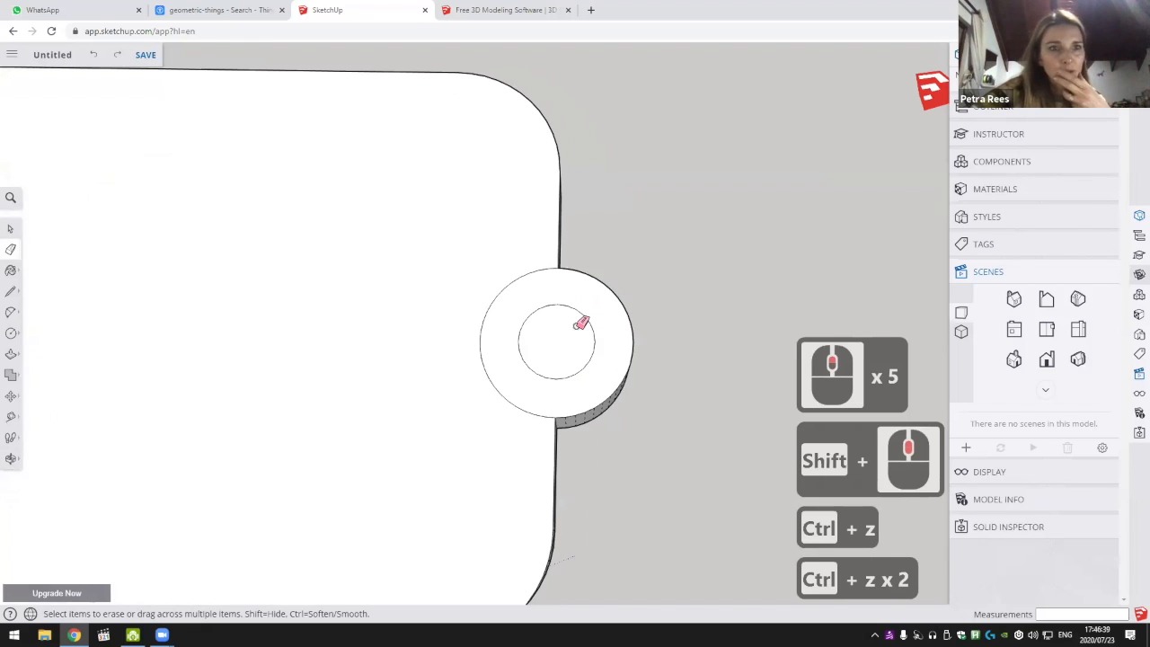
{"action": "left_click", "coordinate": [567, 327]}
{"action": "key", "text": "ctrl+z"}
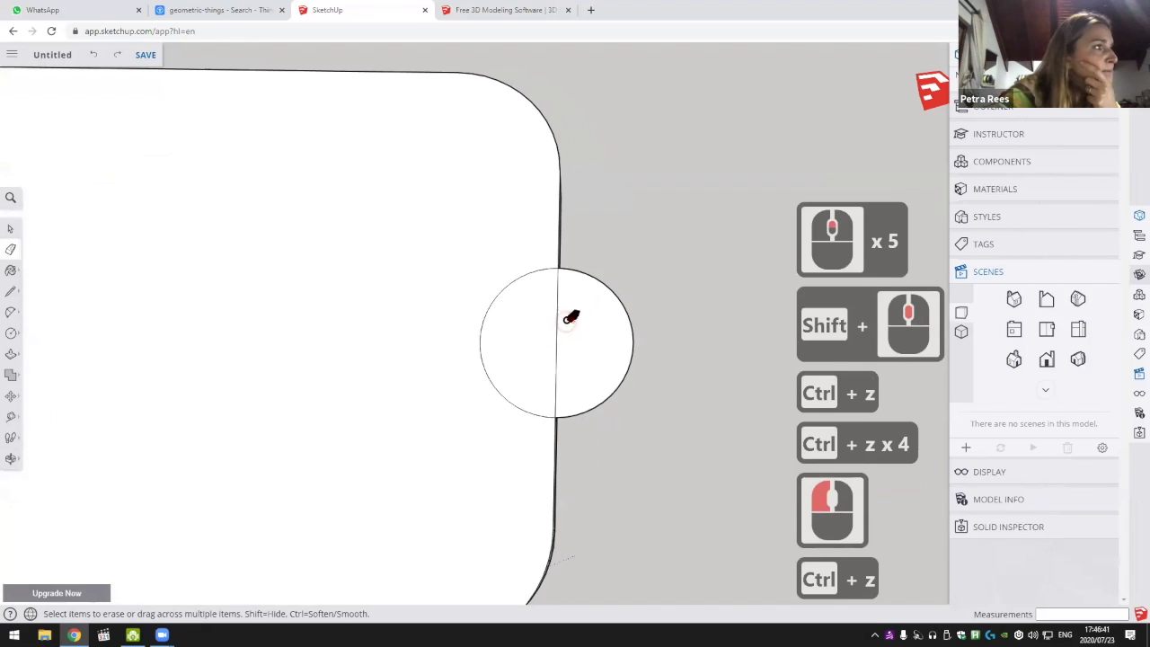
{"action": "key", "text": "ctrl+z"}
Draw a 5 mm radius circle centred on the midpoint of the slab's short top edge
{"action": "middle_click_drag", "start_coordinate": [611, 315], "coordinate": [46, 334]}
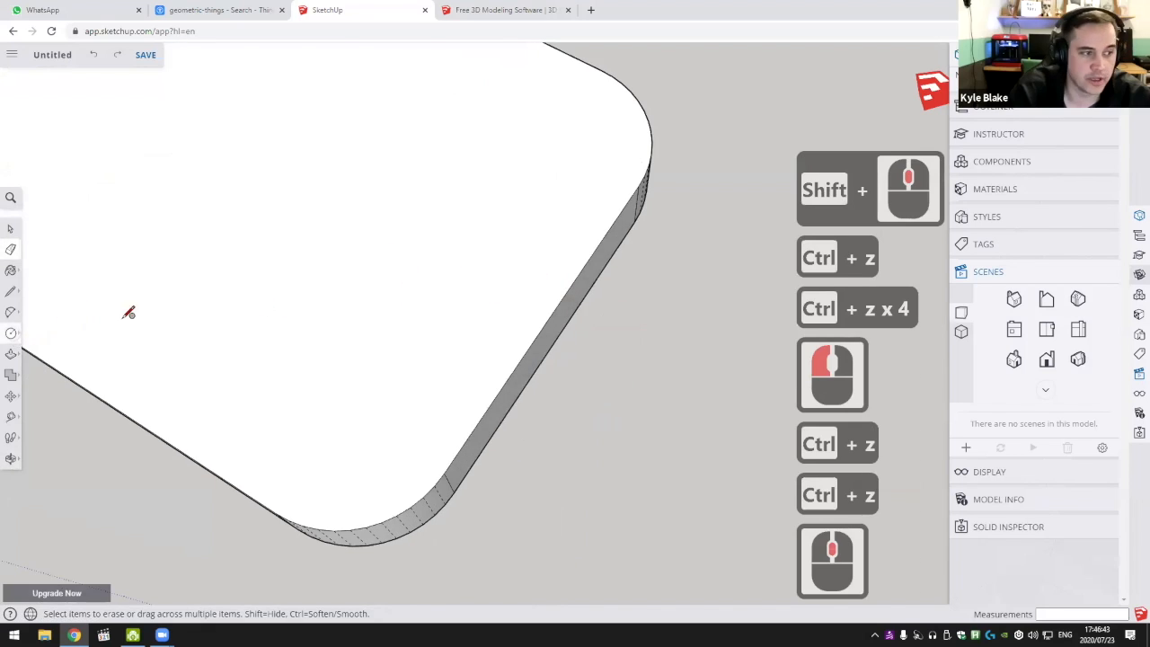
{"action": "middle_click_drag", "start_coordinate": [548, 269], "coordinate": [374, 252]}
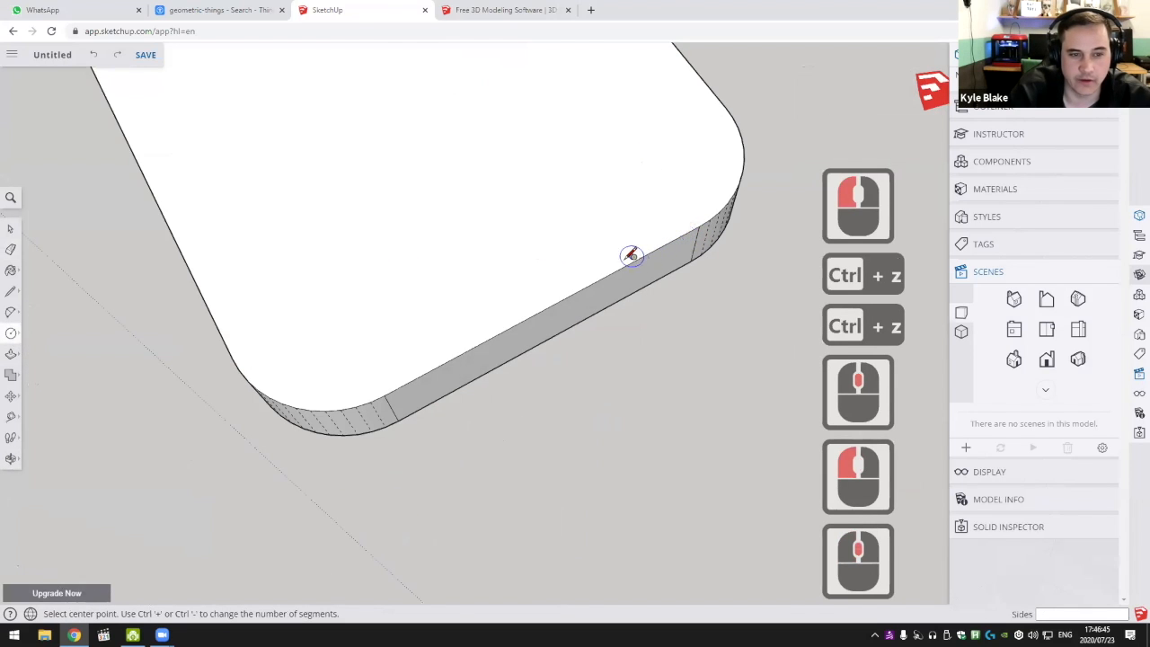
{"action": "left_click", "coordinate": [548, 307]}
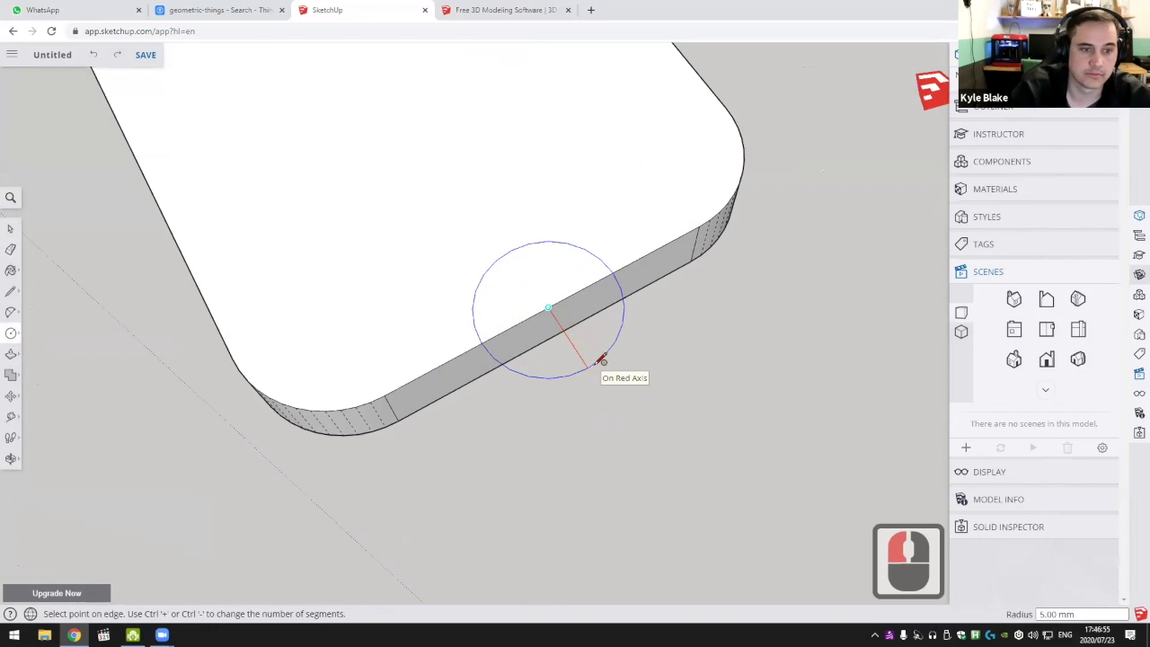
{"action": "left_click", "coordinate": [602, 361]}
Push/Pull the half circle outside the slab down to the slab's bottom edge to form the tab
{"action": "scroll", "coordinate": [596, 334], "scroll_direction": "up", "scroll_amount": 3}
{"action": "key", "text": "p"}
{"action": "scroll", "coordinate": [537, 329], "scroll_direction": "up", "scroll_amount": 3}
{"action": "left_click", "coordinate": [527, 336]}
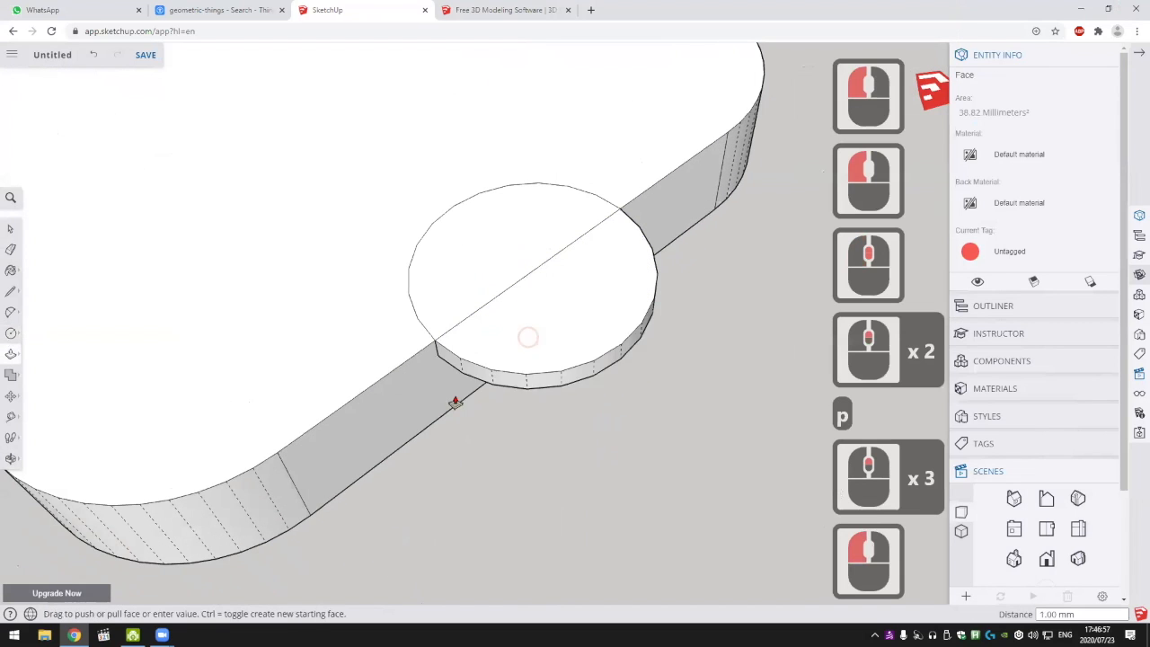
{"action": "left_click", "coordinate": [435, 423]}
Erase the straight line between the tab and the slab on both the top face and the underside
{"action": "key", "text": "e"}
{"action": "left_click", "coordinate": [516, 283]}
{"action": "scroll", "coordinate": [543, 345], "scroll_direction": "down", "scroll_amount": 5}
{"action": "middle_click_drag", "start_coordinate": [542, 344], "coordinate": [516, 6]}
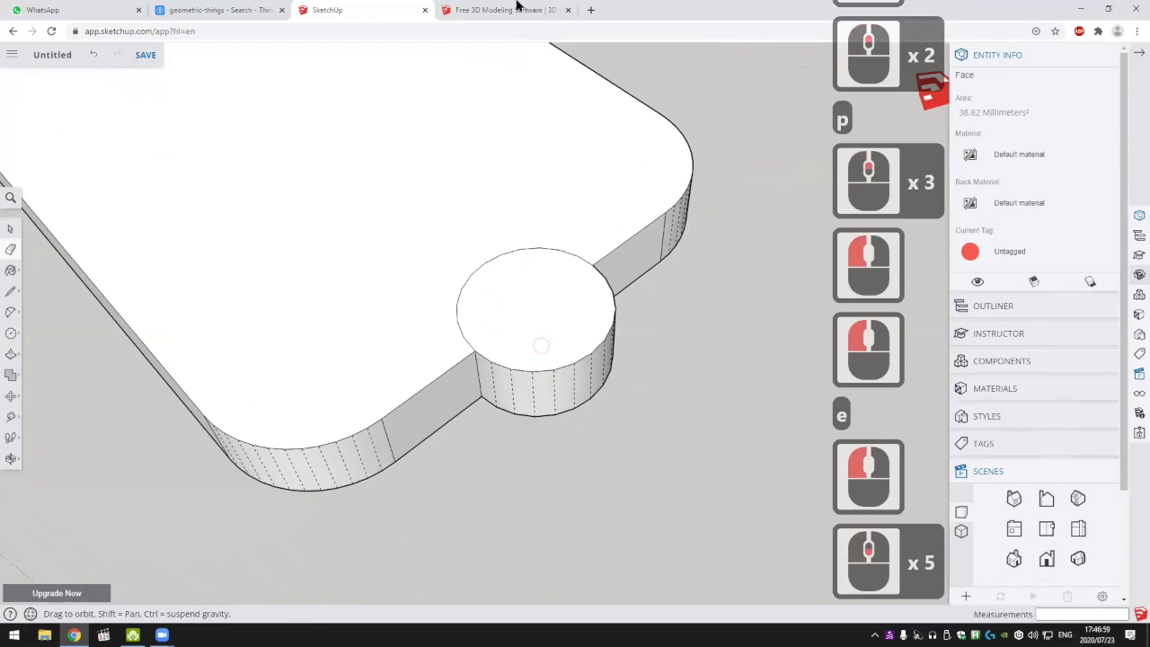
{"action": "middle_click_drag", "start_coordinate": [547, 223], "coordinate": [550, 235]}
{"action": "left_click", "coordinate": [541, 282]}
Draw a 2.5 mm radius circle from the tab's centre on the top face
{"action": "middle_click_drag", "start_coordinate": [542, 286], "coordinate": [618, 601]}
{"action": "mouse_move", "coordinate": [619, 584]}
{"action": "middle_mouse_down", "text": "shift"}
{"action": "mouse_move", "coordinate": [609, 300]}
{"action": "mouse_move", "coordinate": [575, 63]}
{"action": "middle_mouse_up", "text": "shift"}
{"action": "middle_click_drag", "start_coordinate": [629, 315], "coordinate": [675, 382]}
{"action": "left_click", "coordinate": [11, 334]}
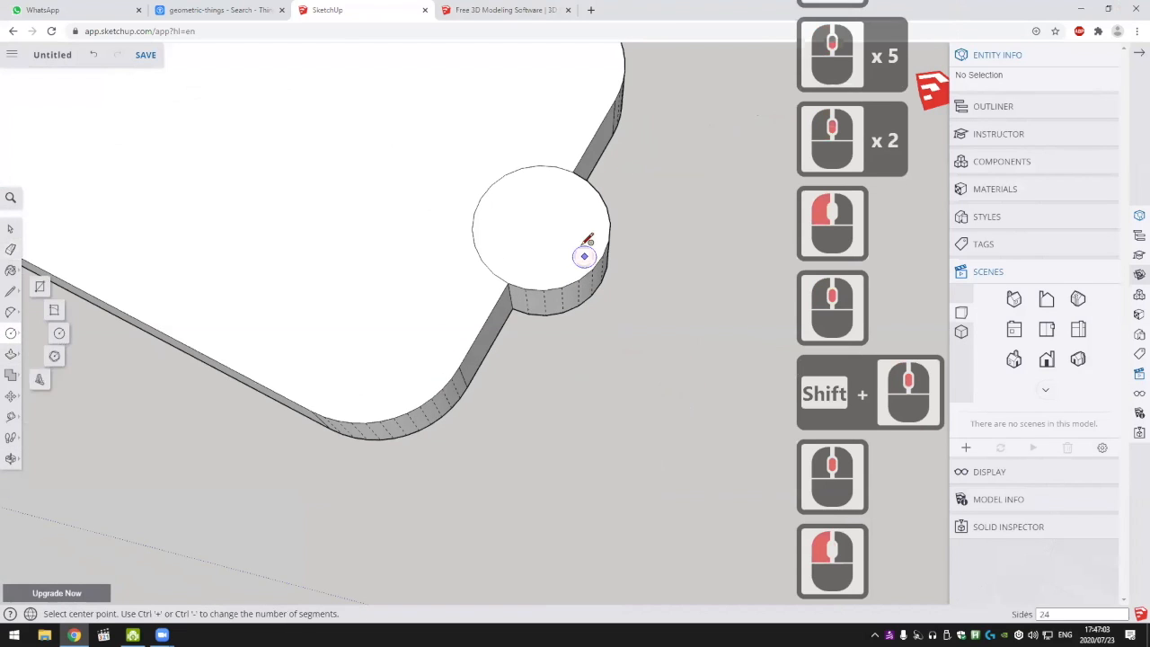
{"action": "left_click", "coordinate": [540, 227]}
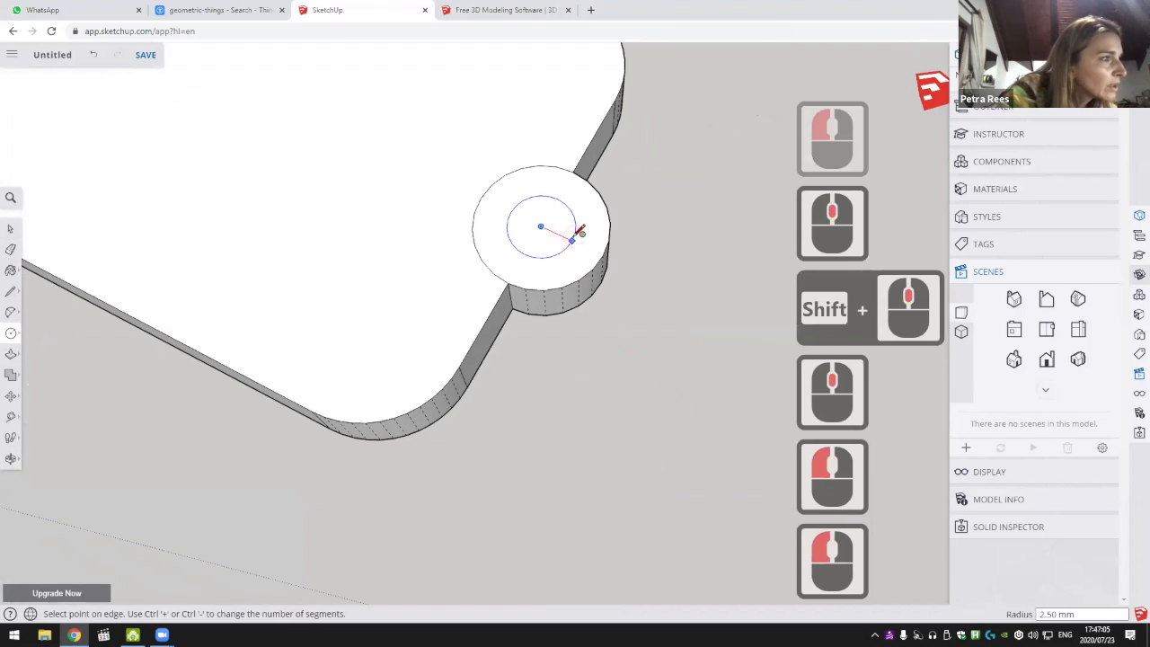
{"action": "left_click", "coordinate": [572, 240]}
Push the inner circle down through the tab to its underside to cut a through hole
{"action": "middle_click_drag", "start_coordinate": [541, 236], "coordinate": [540, 228]}
{"action": "scroll", "coordinate": [540, 228], "scroll_direction": "down", "scroll_amount": 1}
{"action": "key", "text": "p"}
{"action": "left_click", "coordinate": [541, 233]}
{"action": "middle_click_drag", "start_coordinate": [557, 319], "coordinate": [530, 56]}
{"action": "middle_click_drag", "start_coordinate": [503, 279], "coordinate": [532, 84]}
{"action": "middle_click_drag", "start_coordinate": [571, 363], "coordinate": [583, 418]}
{"action": "mouse_move", "coordinate": [545, 311]}
{"action": "middle_mouse_down"}
{"action": "mouse_move", "coordinate": [550, 377]}
{"action": "mouse_move", "coordinate": [575, 189]}
{"action": "middle_mouse_up"}
Erase the outer circle's arc that separates the tab from the slab on the top face
{"action": "scroll", "coordinate": [544, 357], "scroll_direction": "up", "scroll_amount": 2}
{"action": "key", "text": "e"}
{"action": "left_click", "coordinate": [545, 356]}
{"action": "scroll", "coordinate": [557, 359], "scroll_direction": "down", "scroll_amount": 1}
{"action": "mouse_move", "coordinate": [598, 388]}
{"action": "middle_mouse_down"}
{"action": "mouse_move", "coordinate": [642, 308]}
{"action": "mouse_move", "coordinate": [620, 405]}
{"action": "middle_mouse_up"}
{"action": "middle_click_drag", "start_coordinate": [620, 377], "coordinate": [688, 452]}
{"action": "scroll", "coordinate": [688, 452], "scroll_direction": "down", "scroll_amount": 3, "text": "shift"}
{"action": "mouse_move", "coordinate": [661, 346]}
{"action": "middle_mouse_down"}
{"action": "mouse_move", "coordinate": [611, 374]}
{"action": "mouse_move", "coordinate": [600, 431]}
{"action": "mouse_move", "coordinate": [609, 452]}
{"action": "middle_mouse_up"}
{"action": "scroll", "coordinate": [629, 410], "scroll_direction": "down", "scroll_amount": 1}
{"action": "scroll", "coordinate": [629, 410], "scroll_direction": "up", "scroll_amount": 1}
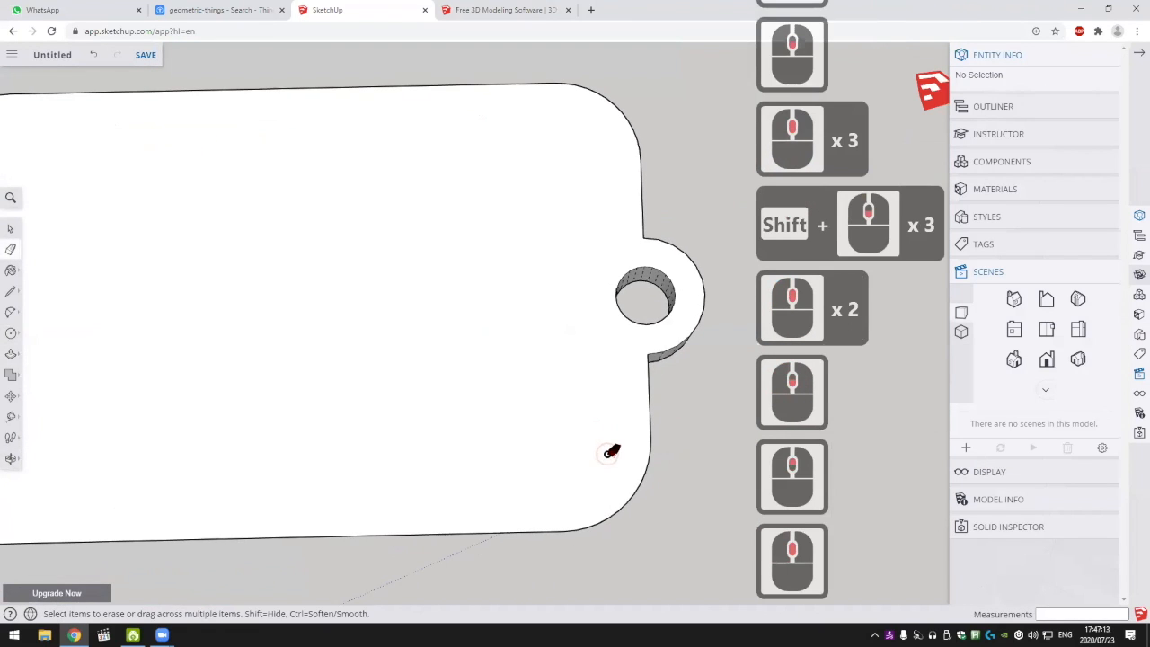
Undo the arc erasure, and replay the hole cut with undo and redo
{"action": "scroll", "coordinate": [611, 452], "scroll_direction": "down", "scroll_amount": 2}
{"action": "middle_click_drag", "start_coordinate": [590, 243], "coordinate": [638, 311]}
{"action": "key", "text": "ctrl+z"}
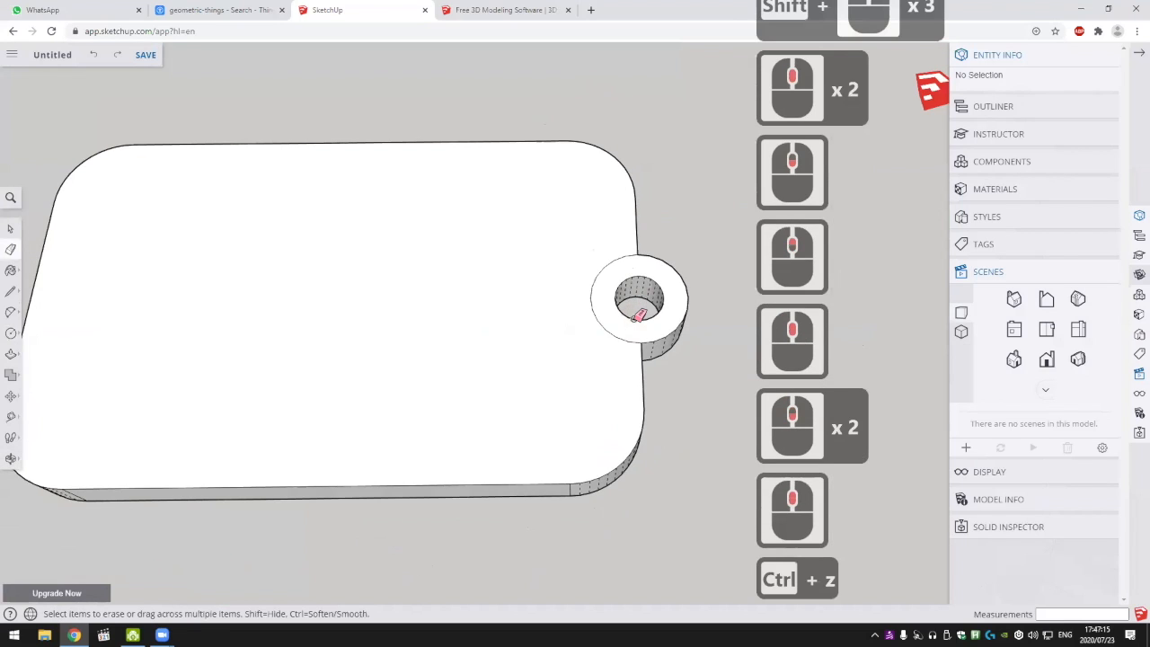
{"action": "scroll", "coordinate": [638, 314], "scroll_direction": "up", "scroll_amount": 5}
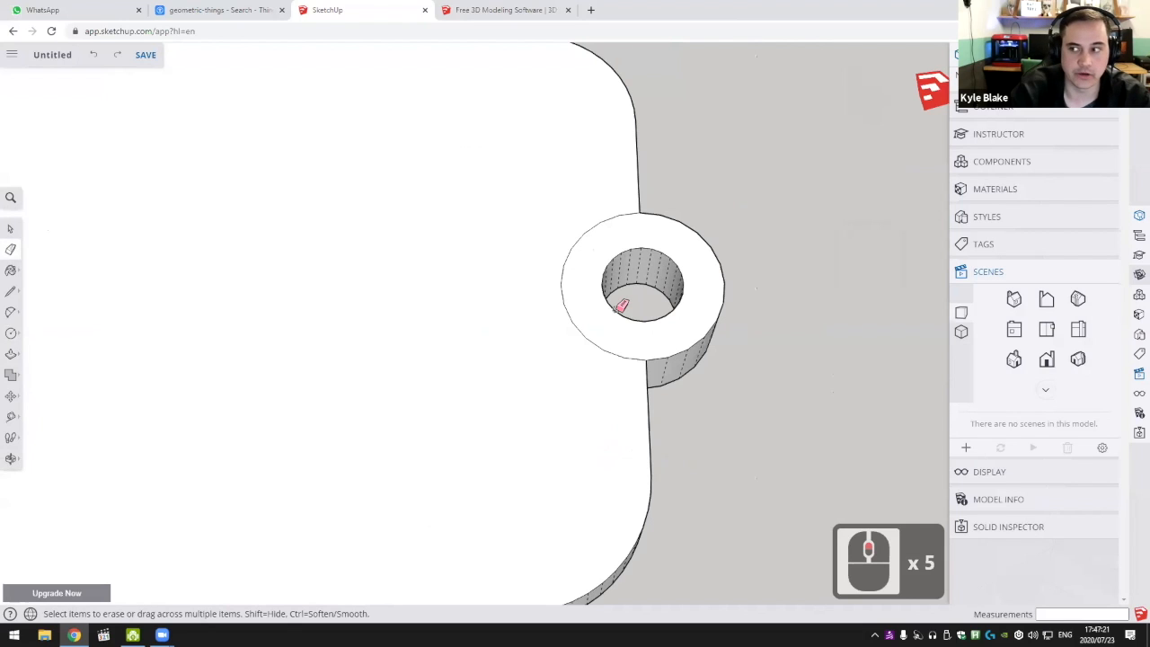
{"action": "key", "text": "ctrl+y"}
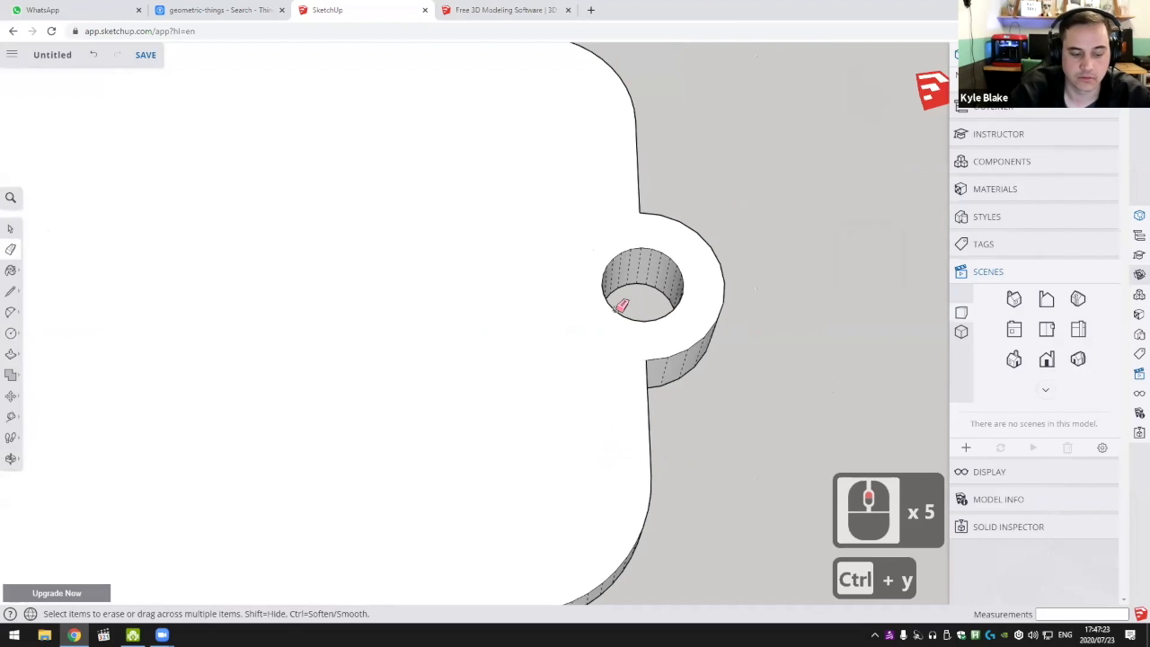
{"action": "key", "text": "ctrl+z"}
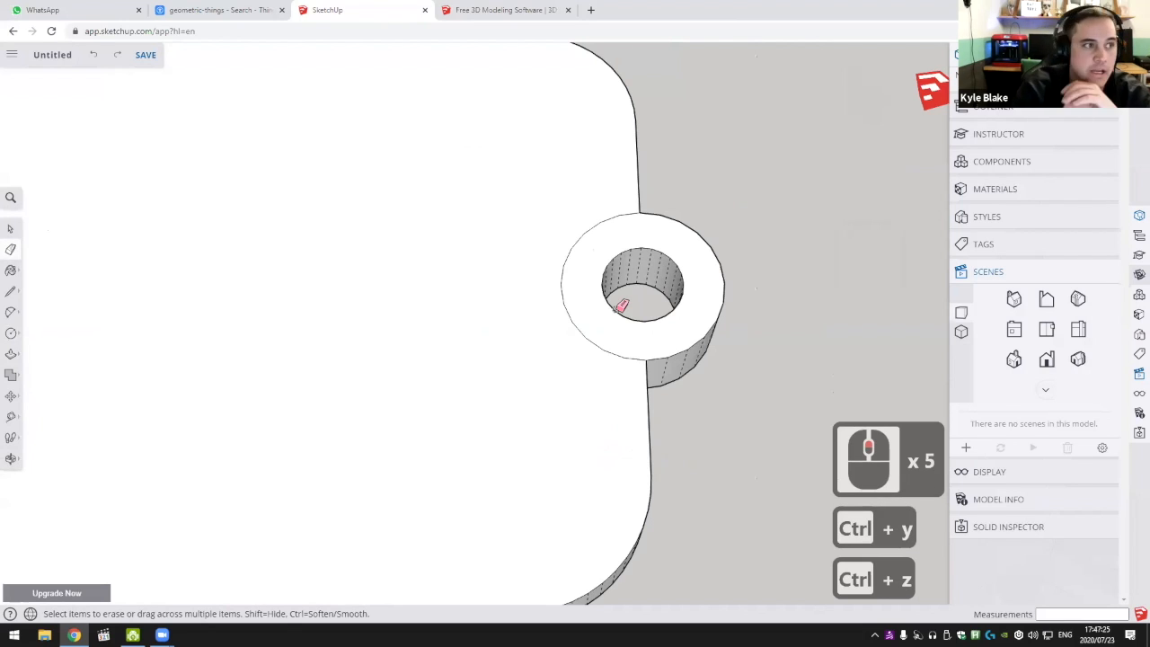
{"action": "left_click", "coordinate": [93, 56]}
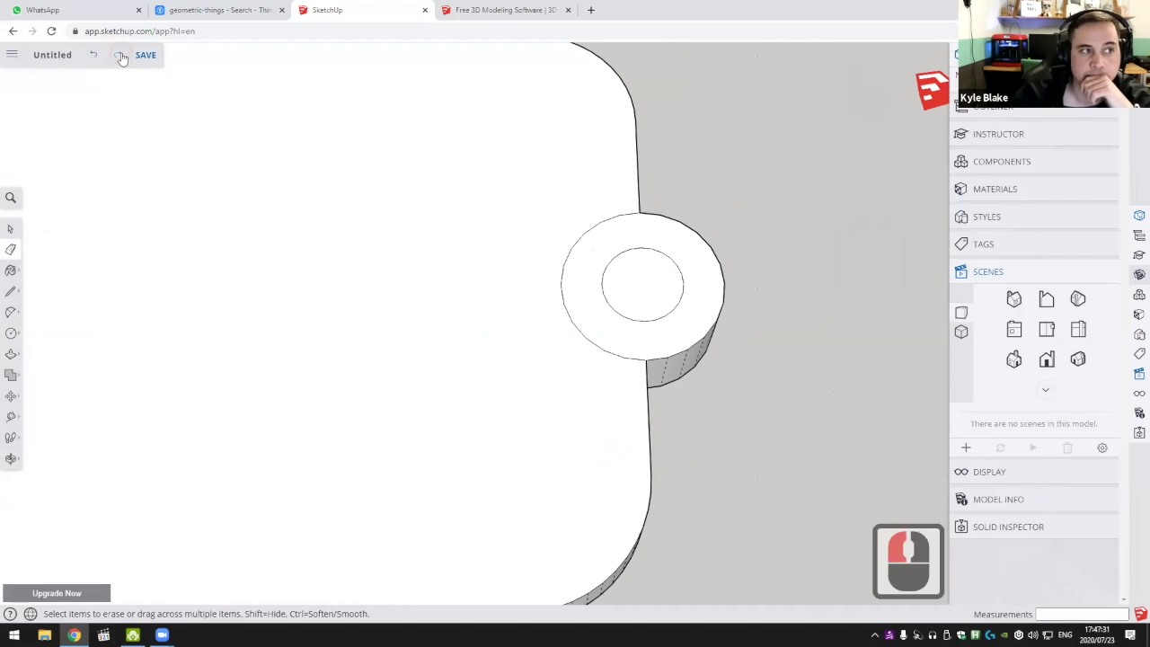
{"action": "left_click", "coordinate": [120, 56]}
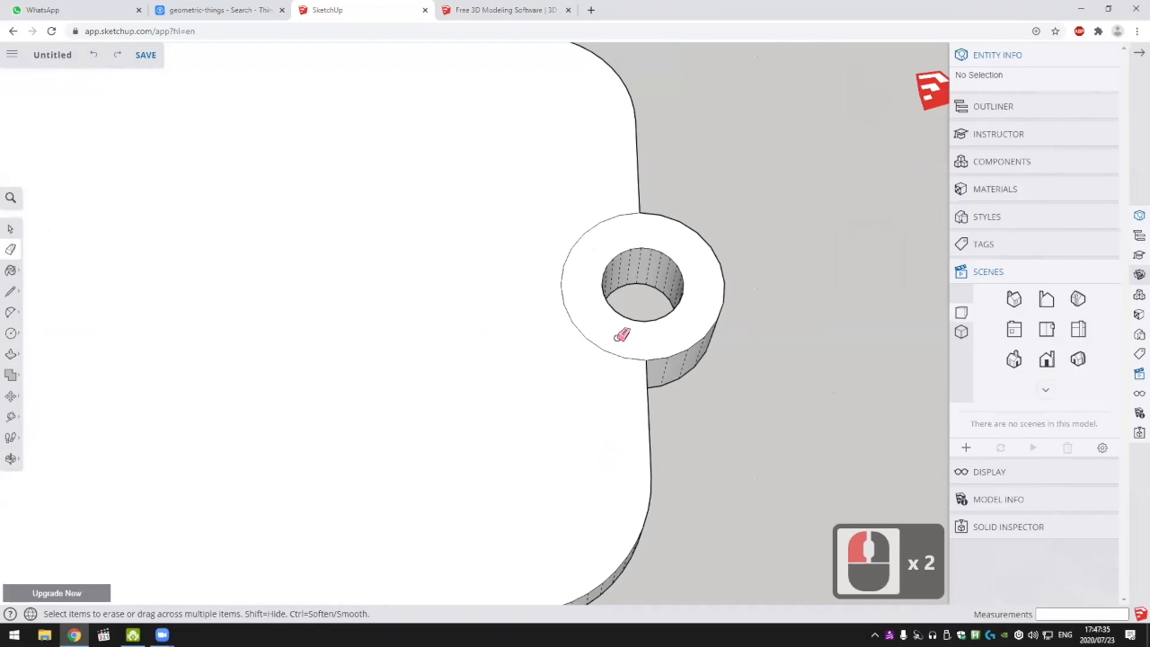
Erase the restored outer circle arc from the slab's top face again
{"action": "scroll", "coordinate": [611, 297], "scroll_direction": "down", "scroll_amount": 9}
{"action": "scroll", "coordinate": [683, 260], "scroll_direction": "up", "scroll_amount": 8}
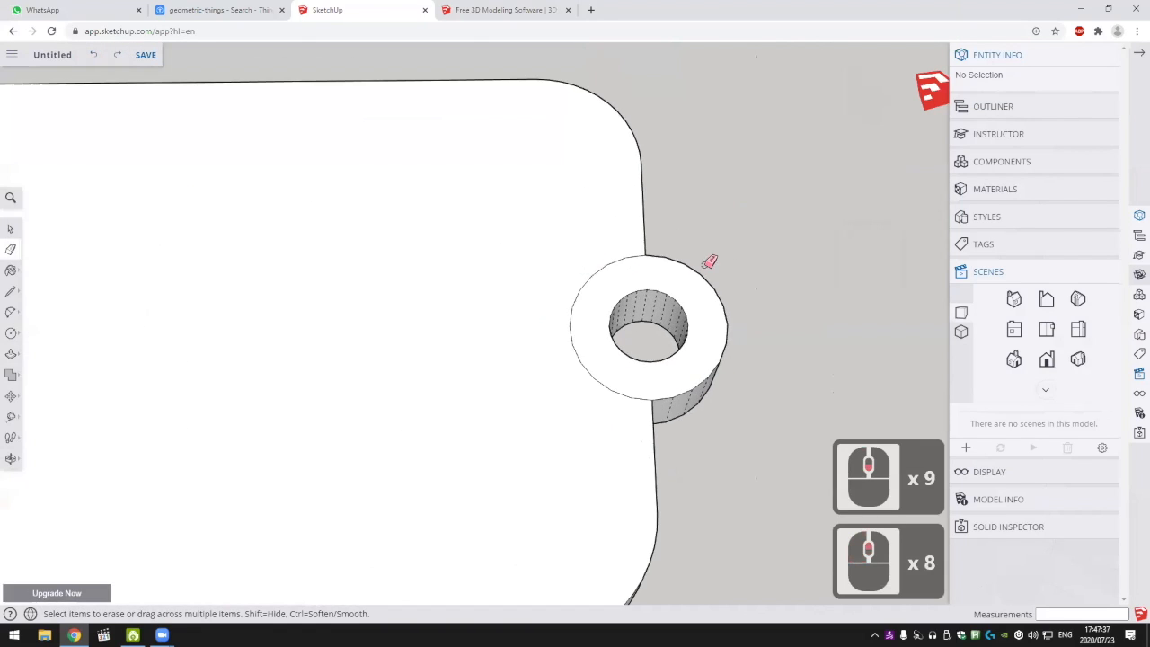
{"action": "scroll", "coordinate": [656, 256], "scroll_direction": "down", "scroll_amount": 4}
{"action": "left_click", "coordinate": [651, 258]}
{"action": "left_click", "coordinate": [651, 258]}
{"action": "scroll", "coordinate": [724, 308], "scroll_direction": "up", "scroll_amount": 2}
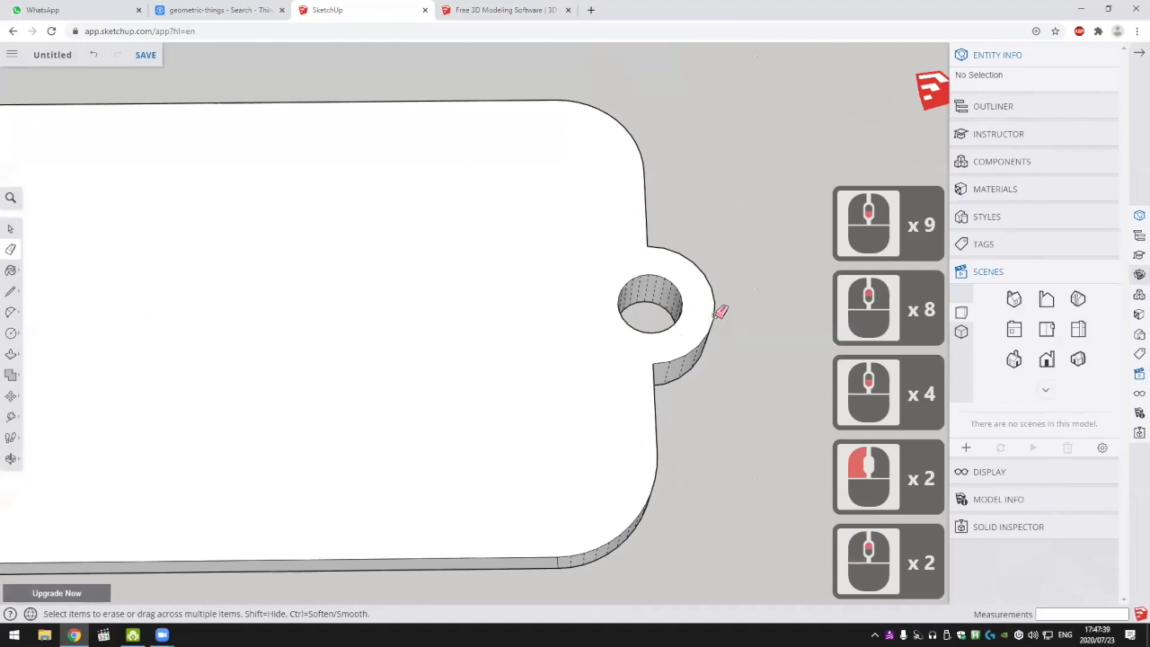
{"action": "scroll", "coordinate": [724, 308], "scroll_direction": "down", "scroll_amount": 5}
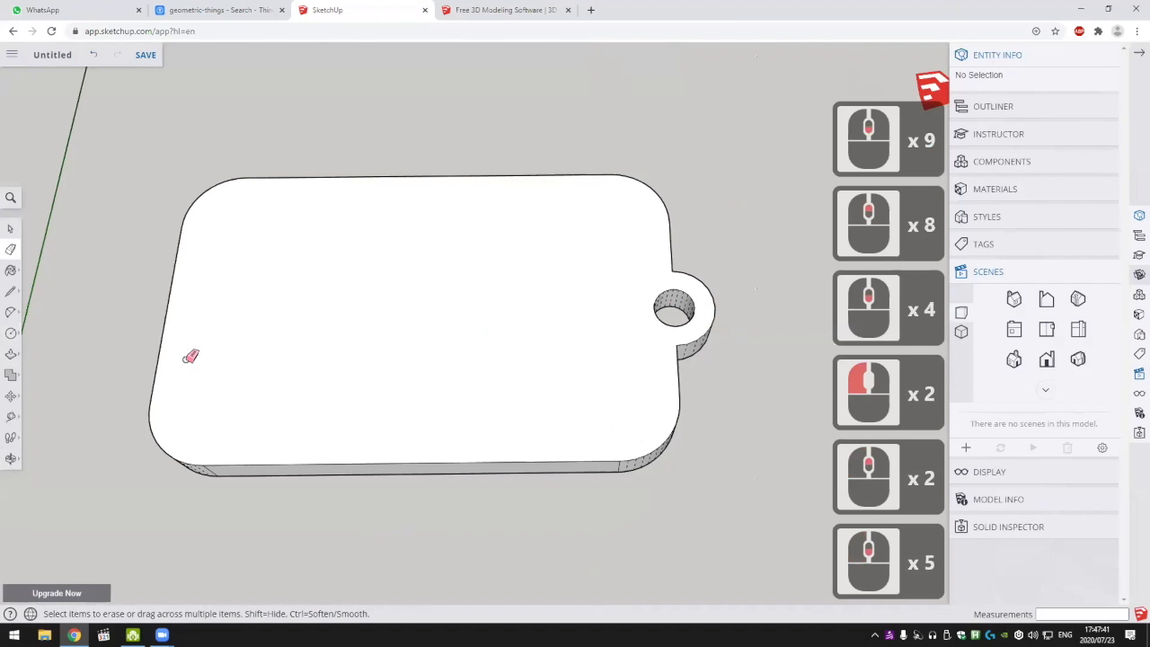
Try to offset the outline of the tag's top face inward, discarding each attempt
{"action": "key", "text": "f"}
{"action": "left_click", "coordinate": [469, 183]}
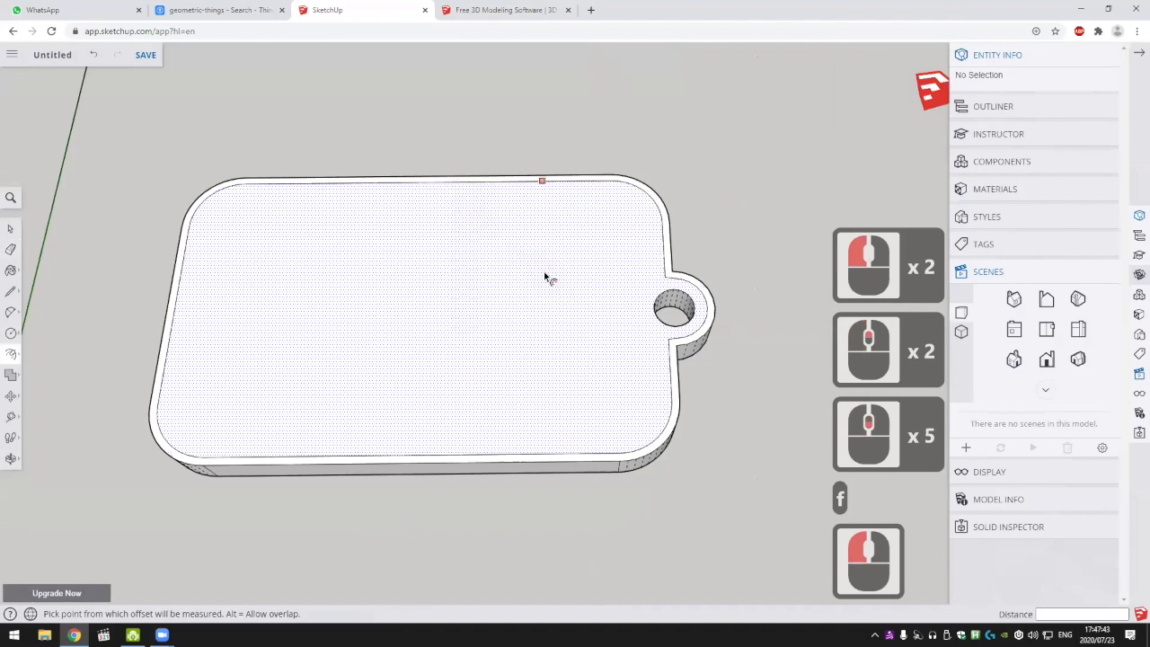
{"action": "key", "text": "ctrl+z"}
{"action": "left_click", "coordinate": [529, 184]}
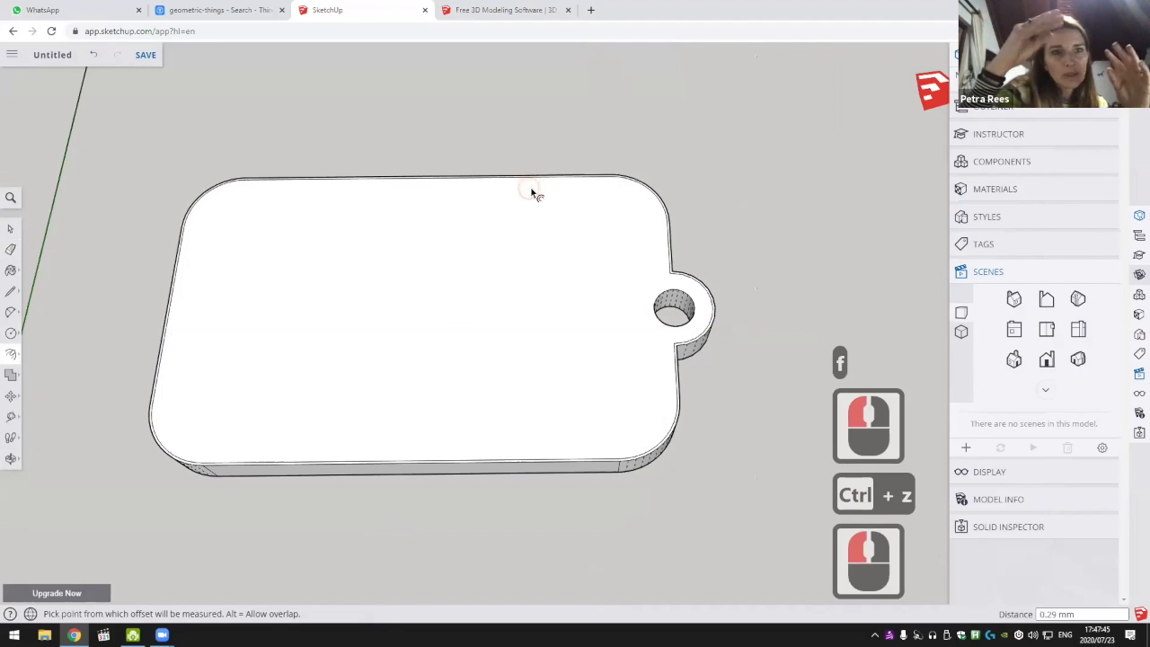
{"action": "key", "text": "ctrl+z"}
{"action": "left_click", "coordinate": [607, 181]}
{"action": "key", "text": "ctrl+z"}
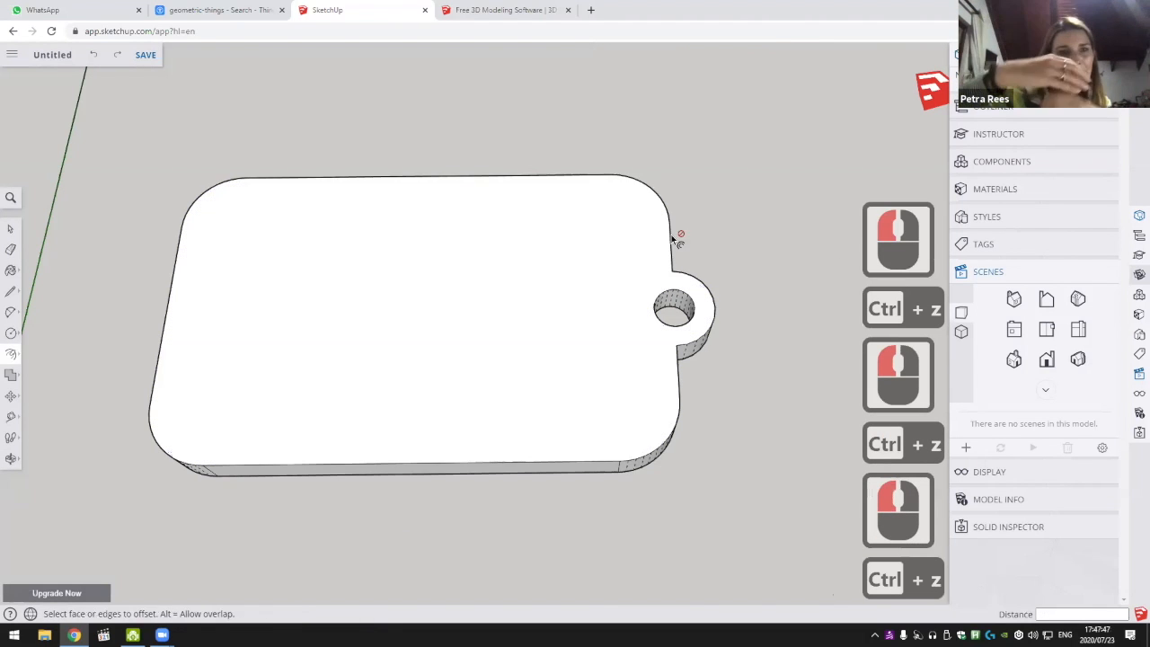
{"action": "left_click", "coordinate": [672, 239]}
{"action": "scroll", "coordinate": [686, 219], "scroll_direction": "down", "scroll_amount": 2}
{"action": "scroll", "coordinate": [573, 312], "scroll_direction": "up", "scroll_amount": 5}
{"action": "middle_click_drag", "start_coordinate": [665, 228], "coordinate": [604, 312]}
{"action": "key", "text": "ctrl+z"}
{"action": "scroll", "coordinate": [573, 311], "scroll_direction": "up", "scroll_amount": 4}
{"action": "scroll", "coordinate": [604, 312], "scroll_direction": "up", "scroll_amount": 3}
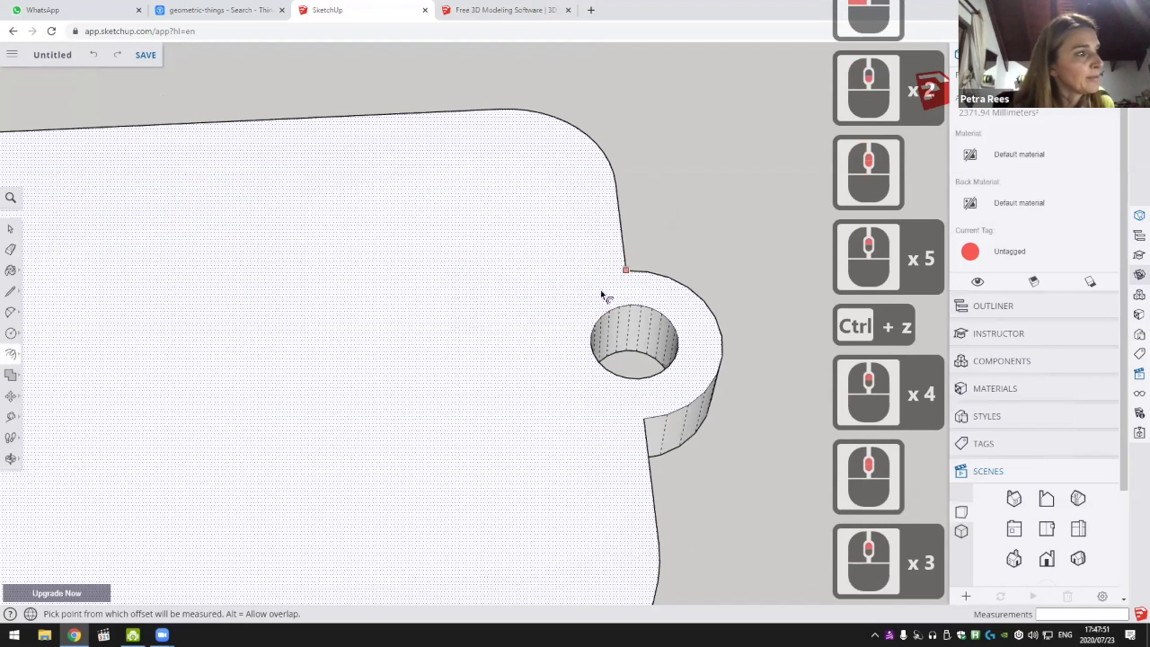
{"action": "key", "text": "Escape"}
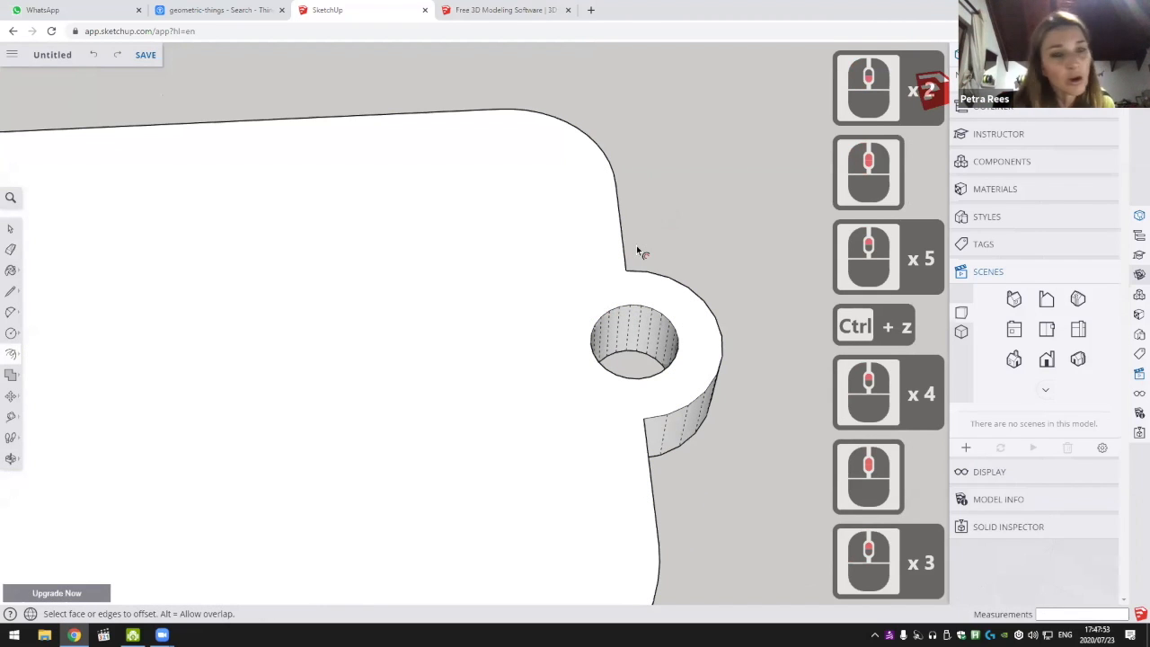
Undo the tab and hole operations back to the flat circle on the slab's short edge
{"action": "scroll", "coordinate": [638, 253], "scroll_direction": "down", "scroll_amount": 4}
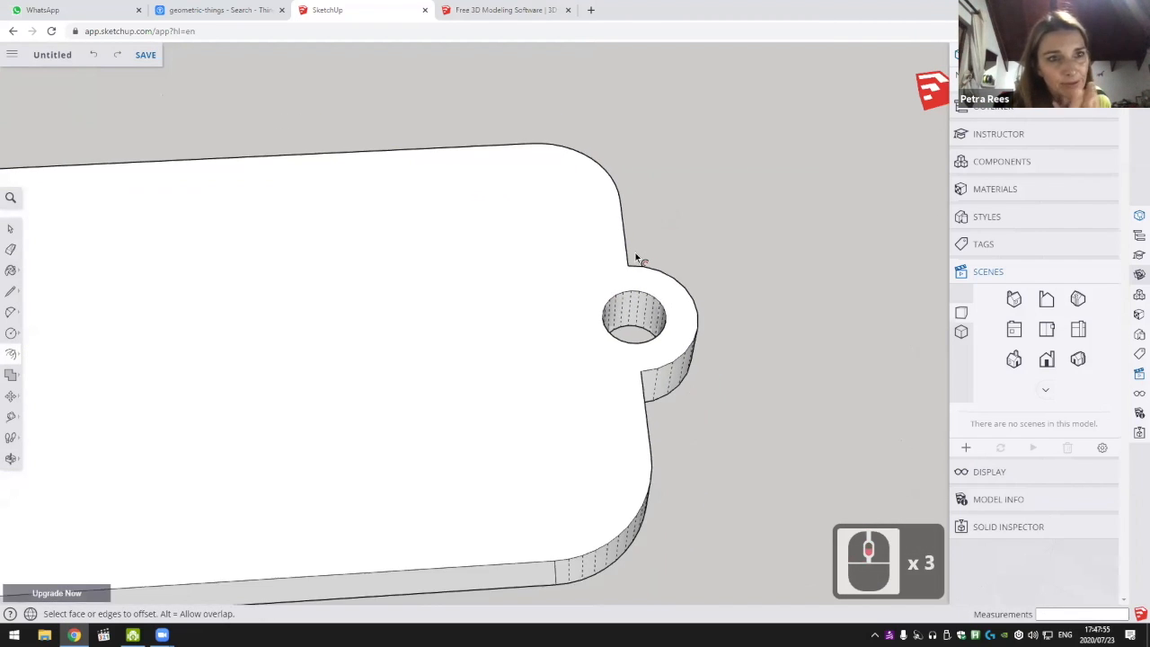
{"action": "middle_click_drag", "start_coordinate": [573, 316], "coordinate": [705, 416]}
{"action": "scroll", "coordinate": [706, 414], "scroll_direction": "up", "scroll_amount": 5}
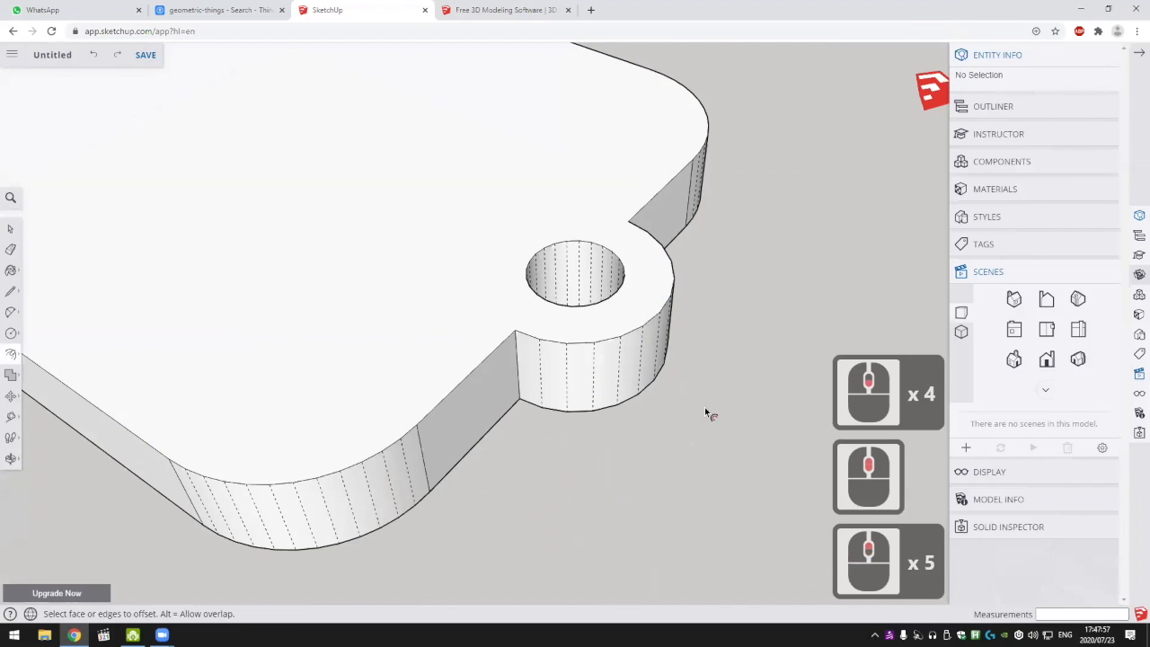
{"action": "middle_click_drag", "start_coordinate": [619, 346], "coordinate": [621, 284]}
{"action": "key", "text": "ctrl+z"}
{"action": "key", "text": "ctrl+z"}
{"action": "key", "text": "ctrl+z"}
{"action": "key", "text": "ctrl+z"}
{"action": "key", "text": "ctrl+z"}
{"action": "key", "text": "ctrl+z"}
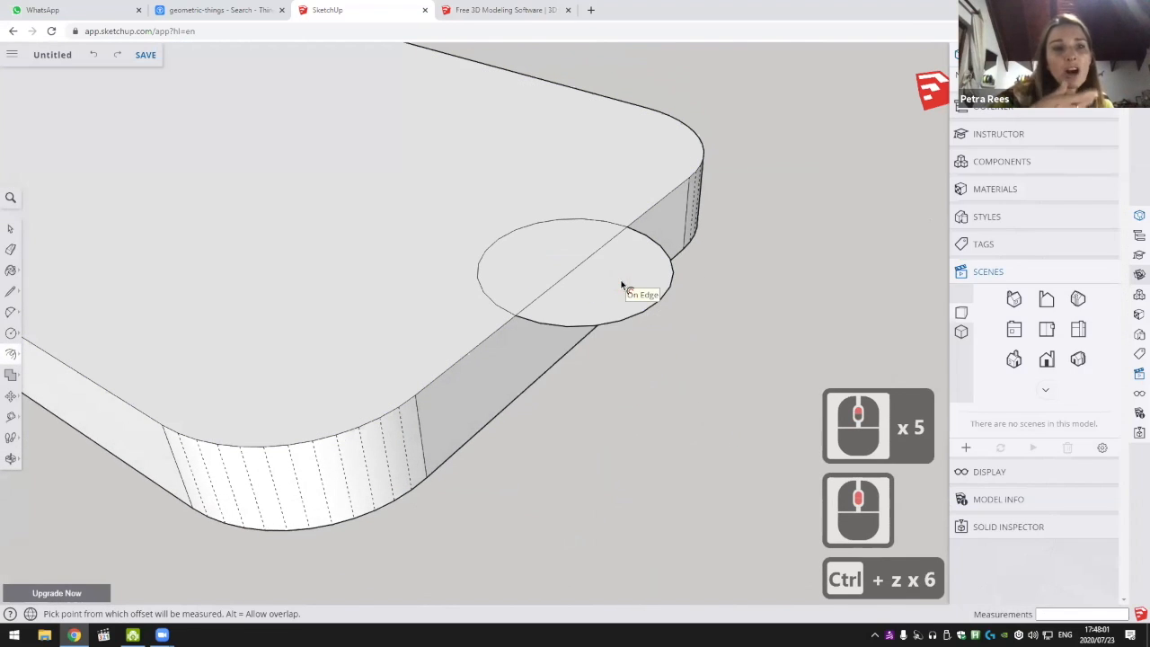
Measure the slab's thickness with the Tape Measure along the vertical edge where the rounded corner meets the short side
{"action": "middle_click_drag", "start_coordinate": [570, 334], "coordinate": [585, 315]}
{"action": "key", "text": "p"}
{"action": "left_click", "coordinate": [585, 315]}
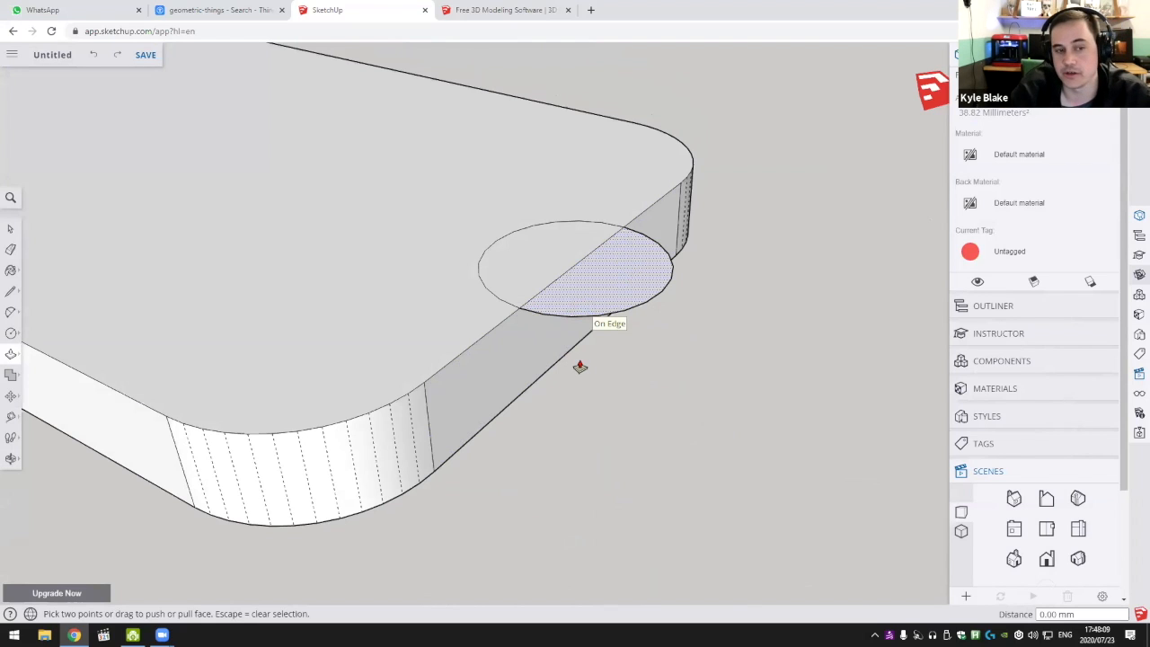
{"action": "key", "text": "t"}
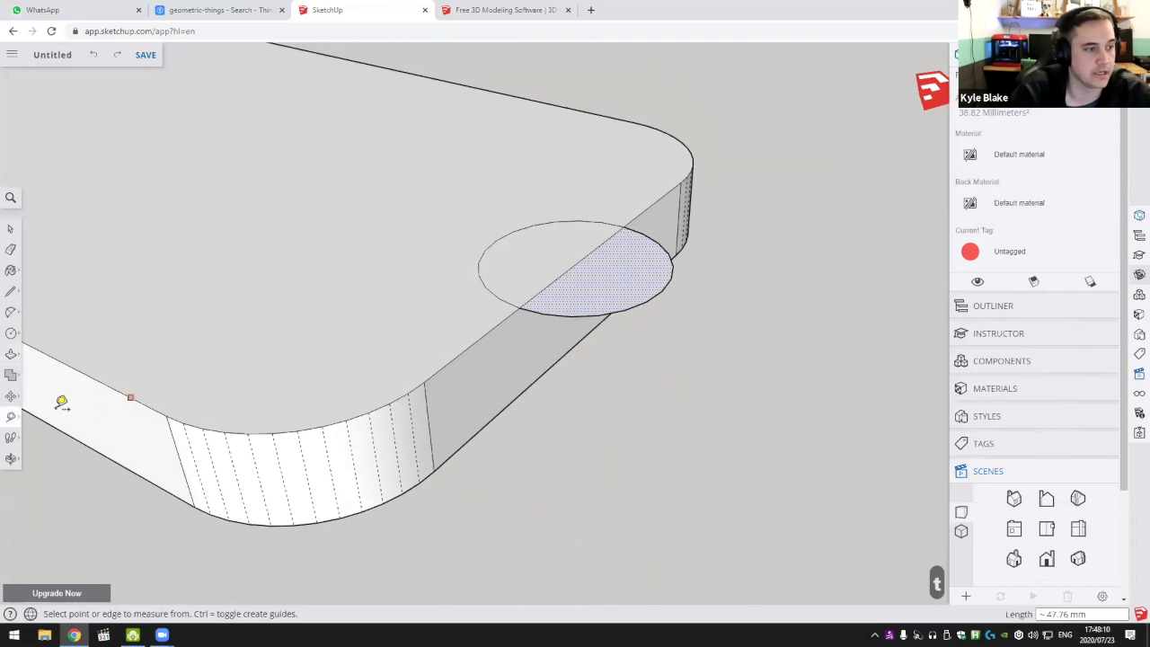
{"action": "left_click", "coordinate": [10, 417]}
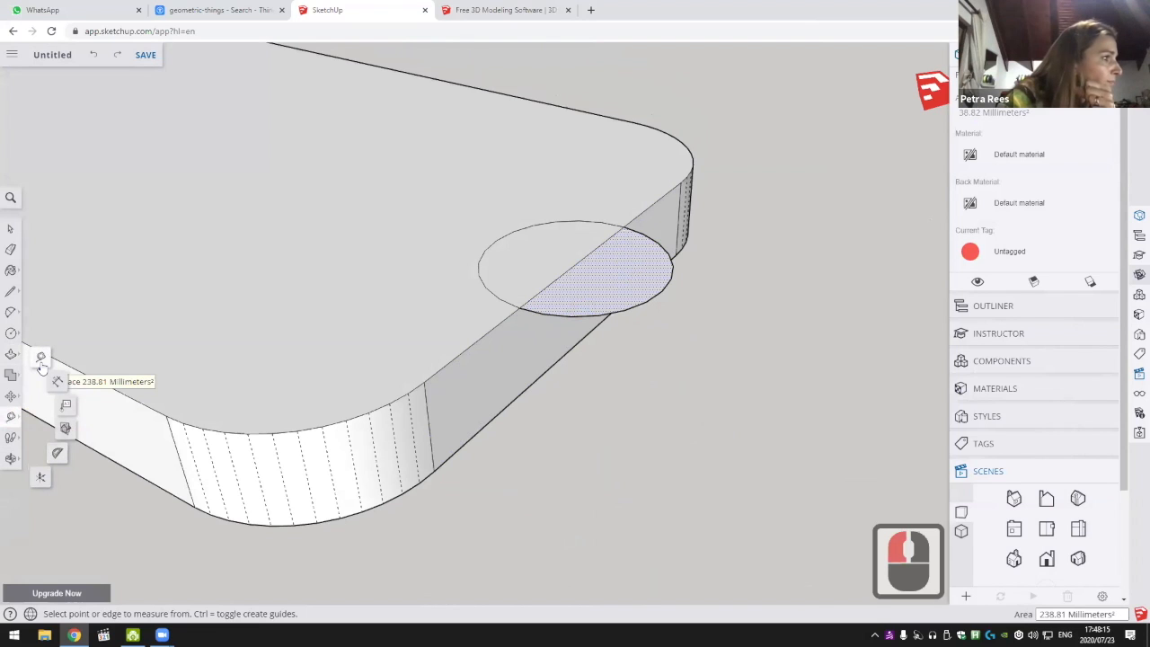
{"action": "left_click", "coordinate": [41, 359]}
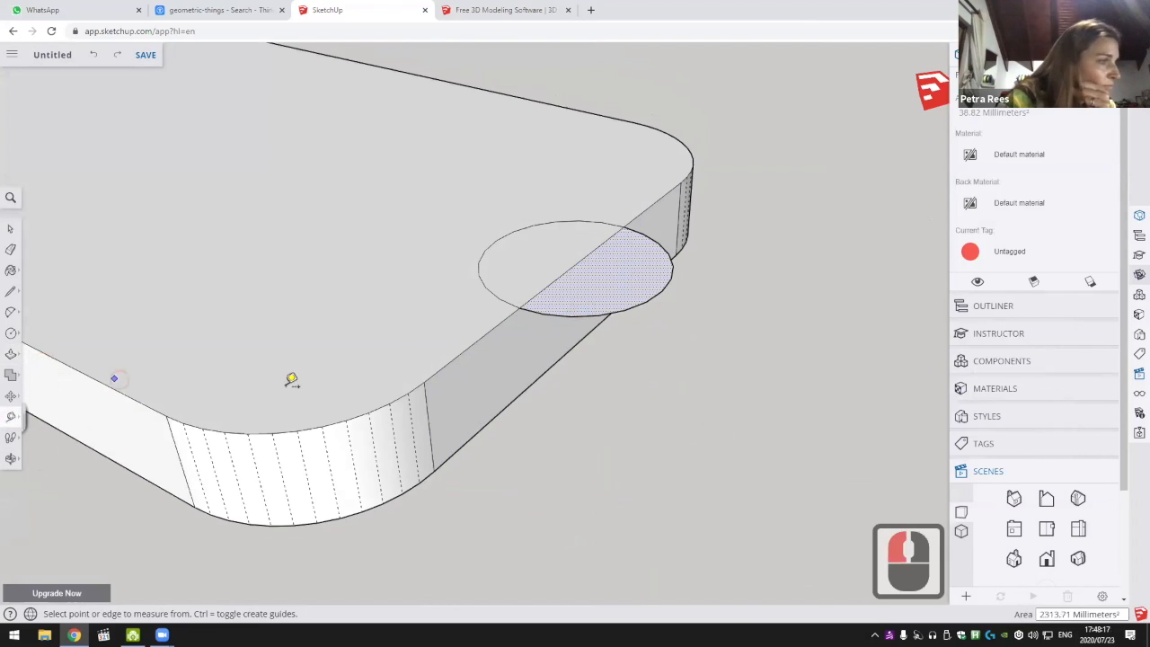
{"action": "left_click", "coordinate": [424, 382]}
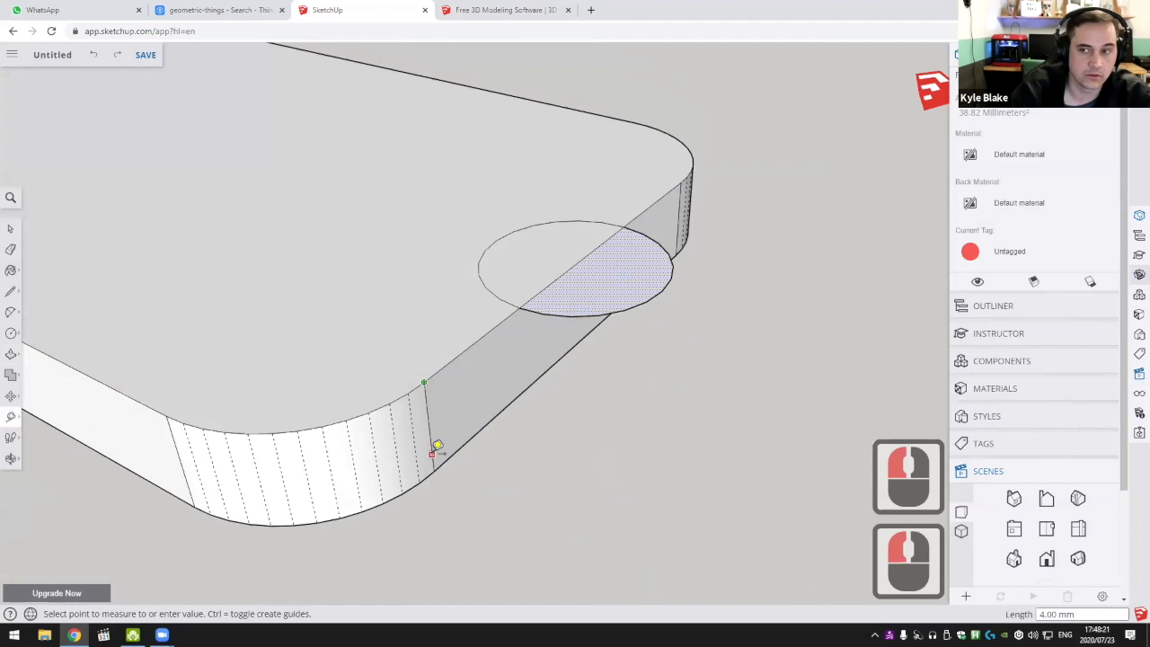
{"action": "key", "text": "p"}
{"action": "left_click_drag", "start_coordinate": [593, 284], "coordinate": [597, 403]}
{"action": "middle_click_drag", "start_coordinate": [519, 282], "coordinate": [512, 144]}
{"action": "middle_click_drag", "start_coordinate": [474, 222], "coordinate": [441, 229]}
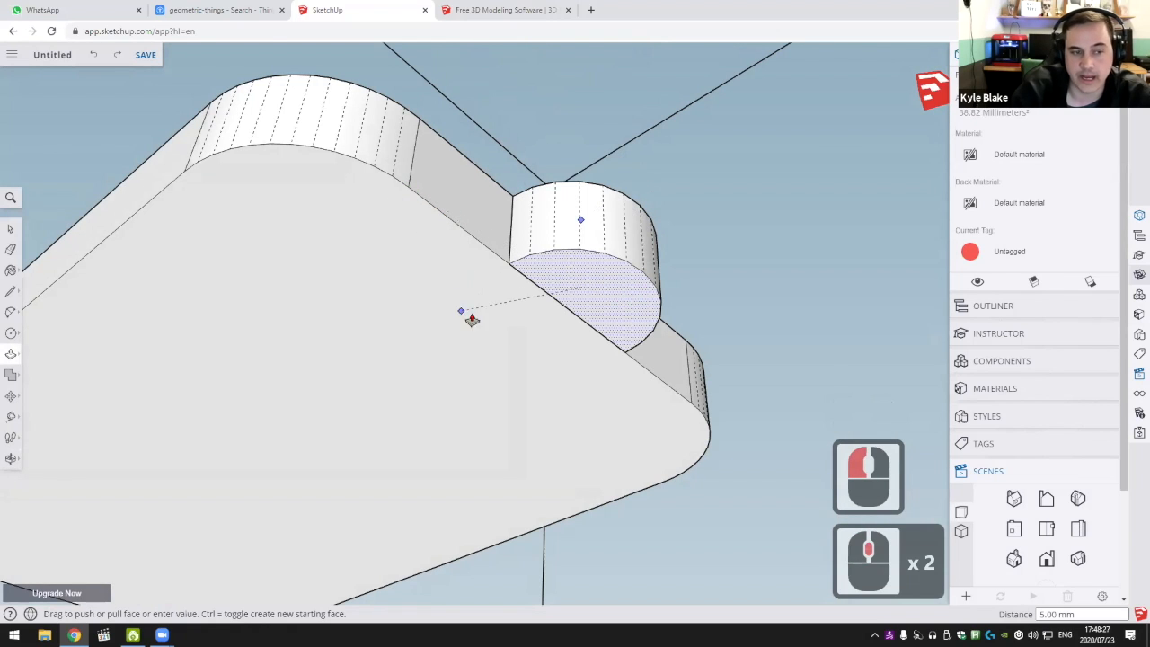
{"action": "scroll", "coordinate": [522, 300], "scroll_direction": "down", "scroll_amount": 5}
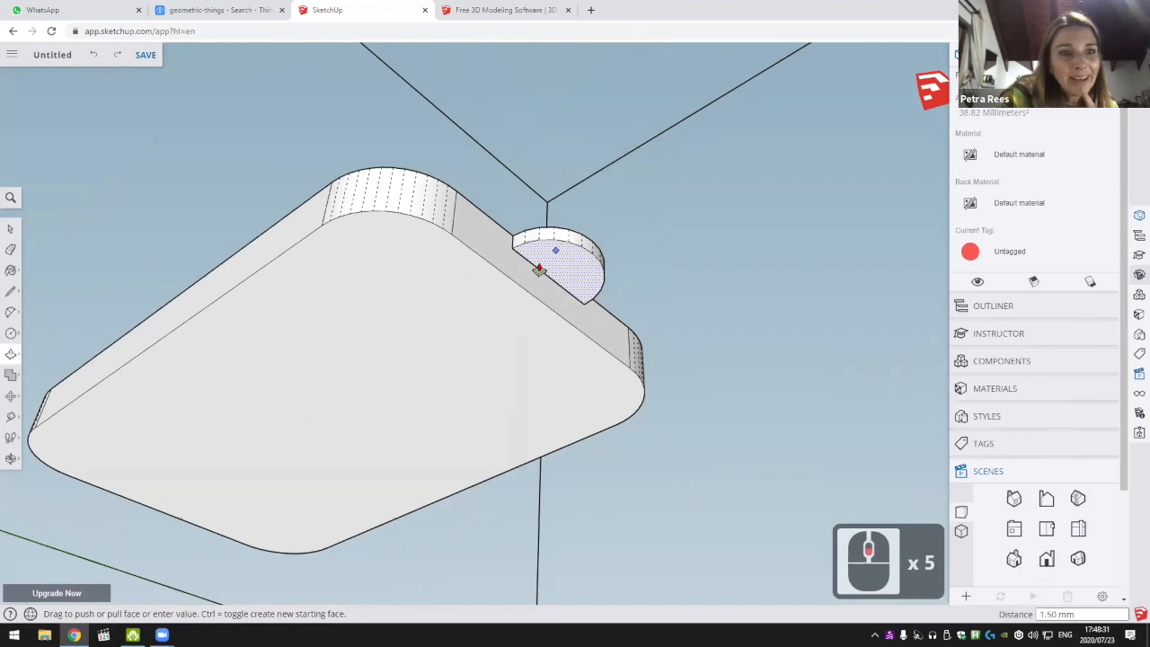
{"action": "key", "text": "Escape"}
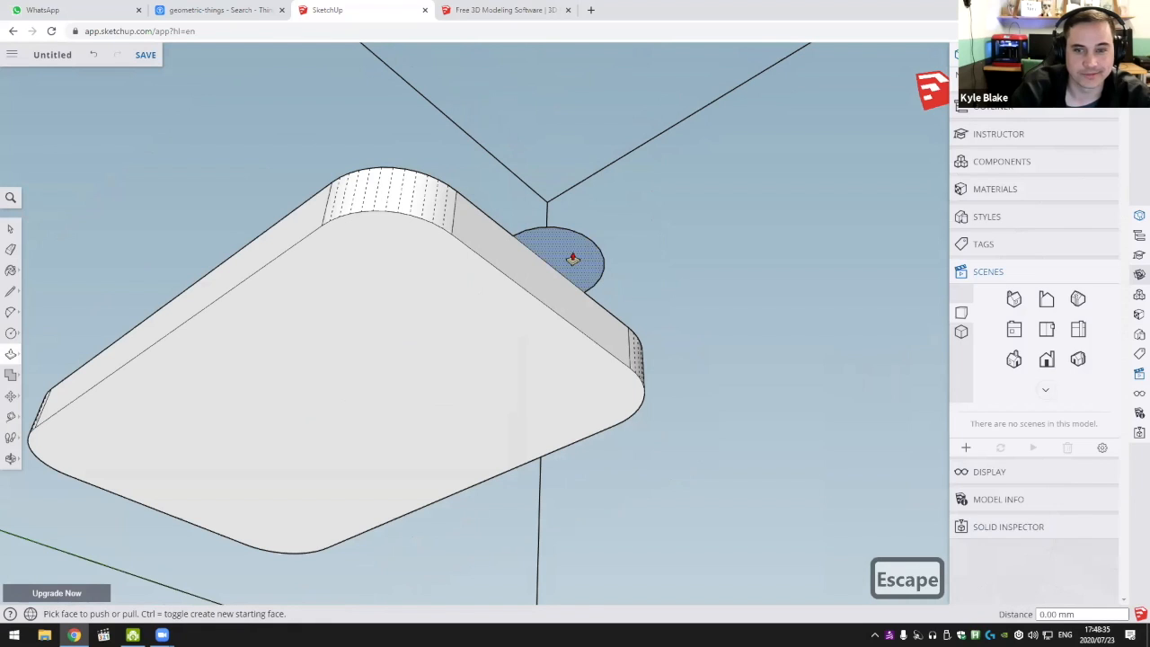
Push/Pull the circle's outer half down 5 mm, flush with the slab's underside, and erase the seam between them on the underside
{"action": "middle_click_drag", "start_coordinate": [652, 274], "coordinate": [606, 474]}
{"action": "left_click_drag", "start_coordinate": [570, 398], "coordinate": [551, 460]}
{"action": "middle_click_drag", "start_coordinate": [552, 460], "coordinate": [747, 436]}
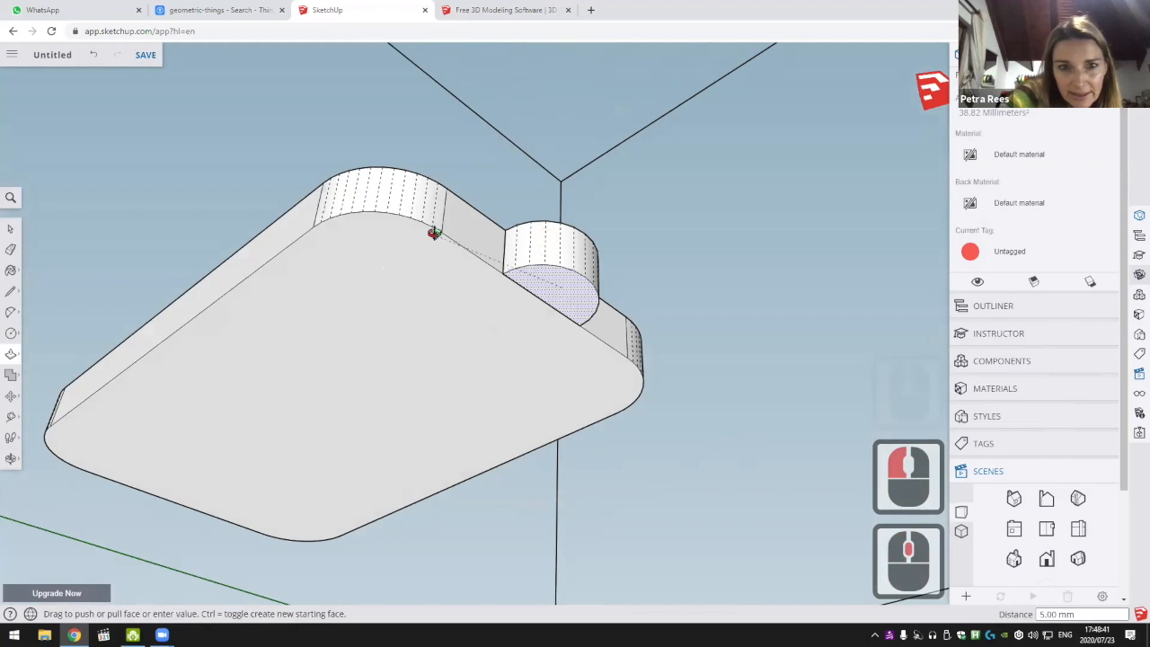
{"action": "left_click", "coordinate": [369, 300]}
{"action": "key", "text": "e"}
{"action": "left_click", "coordinate": [543, 301]}
Try erasing the straight line that divides the circle on the slab's top face, and undo it
{"action": "scroll", "coordinate": [554, 261], "scroll_direction": "down", "scroll_amount": 1}
{"action": "mouse_move", "coordinate": [552, 274]}
{"action": "middle_mouse_down"}
{"action": "mouse_move", "coordinate": [632, 616]}
{"action": "mouse_move", "coordinate": [584, 533]}
{"action": "middle_mouse_up"}
{"action": "left_click", "coordinate": [555, 371]}
{"action": "key", "text": "ctrl+z"}
{"action": "left_click", "coordinate": [557, 384]}
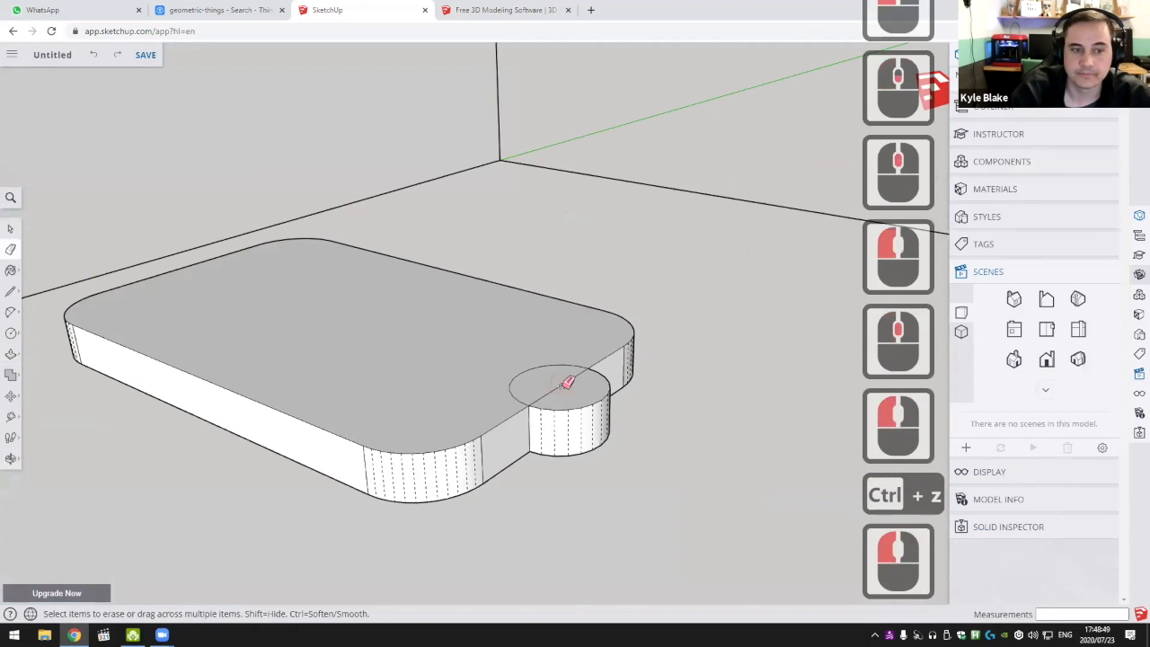
{"action": "middle_click_drag", "start_coordinate": [552, 284], "coordinate": [557, 311]}
{"action": "mouse_move", "coordinate": [585, 394]}
{"action": "middle_mouse_down", "text": "shift"}
{"action": "mouse_move", "coordinate": [566, 316]}
{"action": "mouse_move", "coordinate": [584, 382]}
{"action": "mouse_move", "coordinate": [709, 452]}
{"action": "mouse_move", "coordinate": [657, 416]}
{"action": "mouse_move", "coordinate": [671, 413]}
{"action": "middle_mouse_up", "text": "shift"}
{"action": "left_click", "coordinate": [568, 322]}
{"action": "scroll", "coordinate": [659, 416], "scroll_direction": "down", "scroll_amount": 4}
{"action": "middle_click_drag", "start_coordinate": [598, 401], "coordinate": [578, 356]}
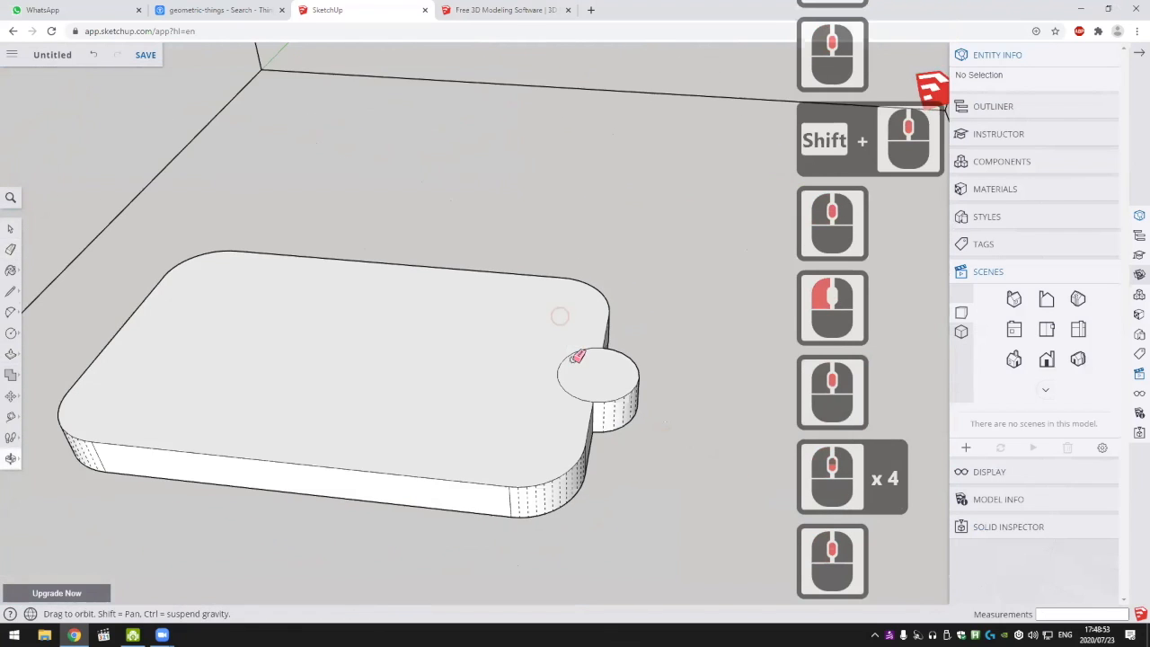
{"action": "middle_click", "coordinate": [578, 356]}
{"action": "scroll", "coordinate": [585, 359], "scroll_direction": "up", "scroll_amount": 4}
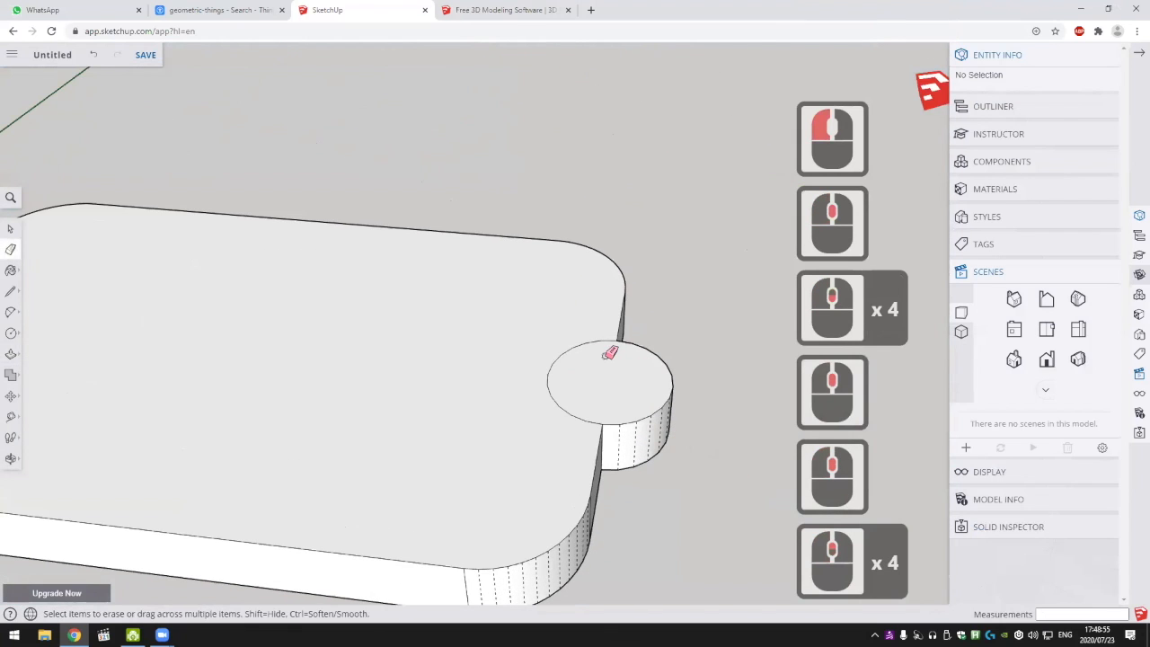
{"action": "key", "text": "ctrl+z"}
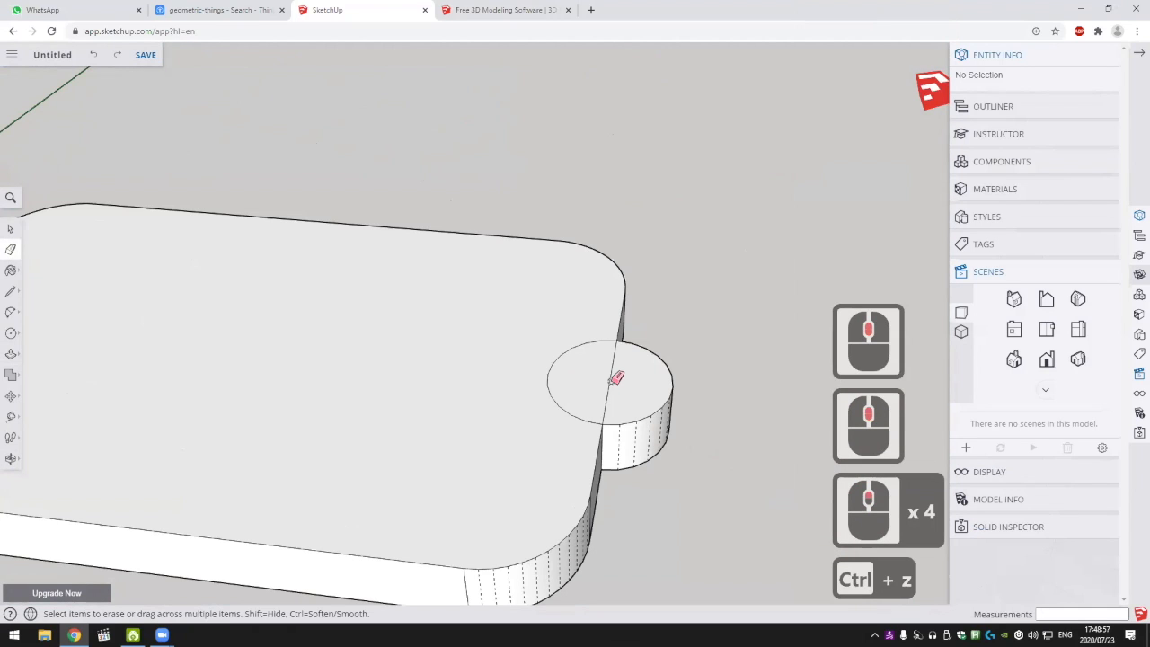
Draw a circle of 3 mm radius at the midpoint of the tab's dividing line and erase the line inside it
{"action": "left_click", "coordinate": [10, 333]}
{"action": "mouse_move", "coordinate": [613, 447]}
{"action": "middle_mouse_down", "text": "shift"}
{"action": "mouse_move", "coordinate": [540, 373]}
{"action": "mouse_move", "coordinate": [545, 406]}
{"action": "middle_mouse_up", "text": "shift"}
{"action": "scroll", "coordinate": [539, 305], "scroll_direction": "up", "scroll_amount": 3}
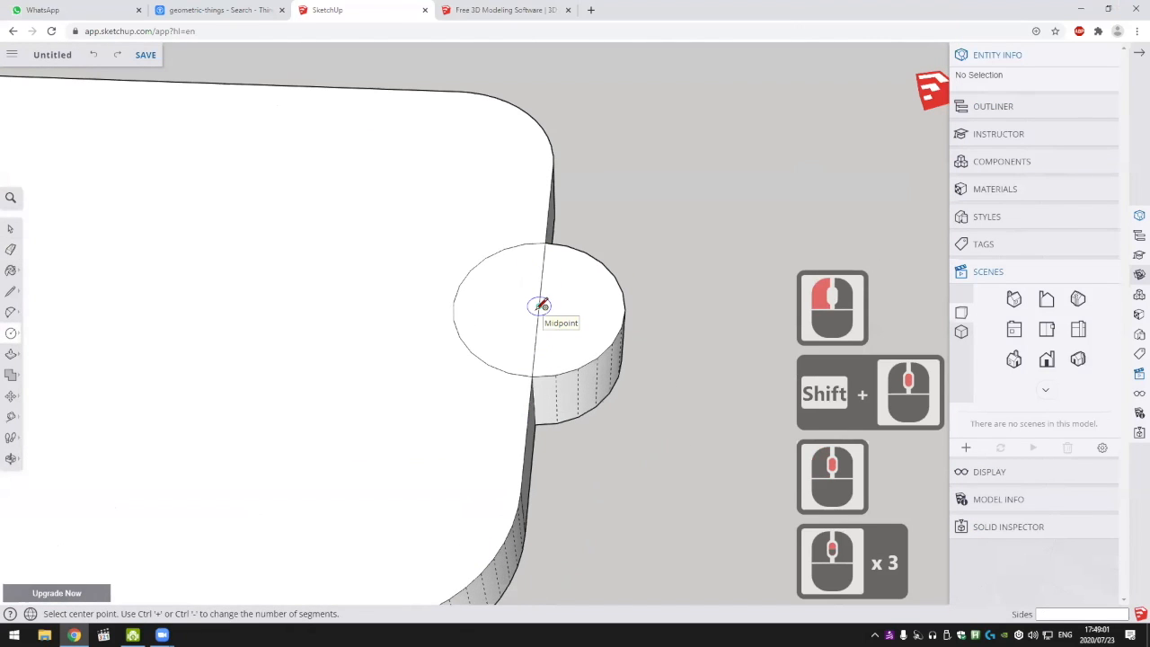
{"action": "left_click", "coordinate": [539, 305]}
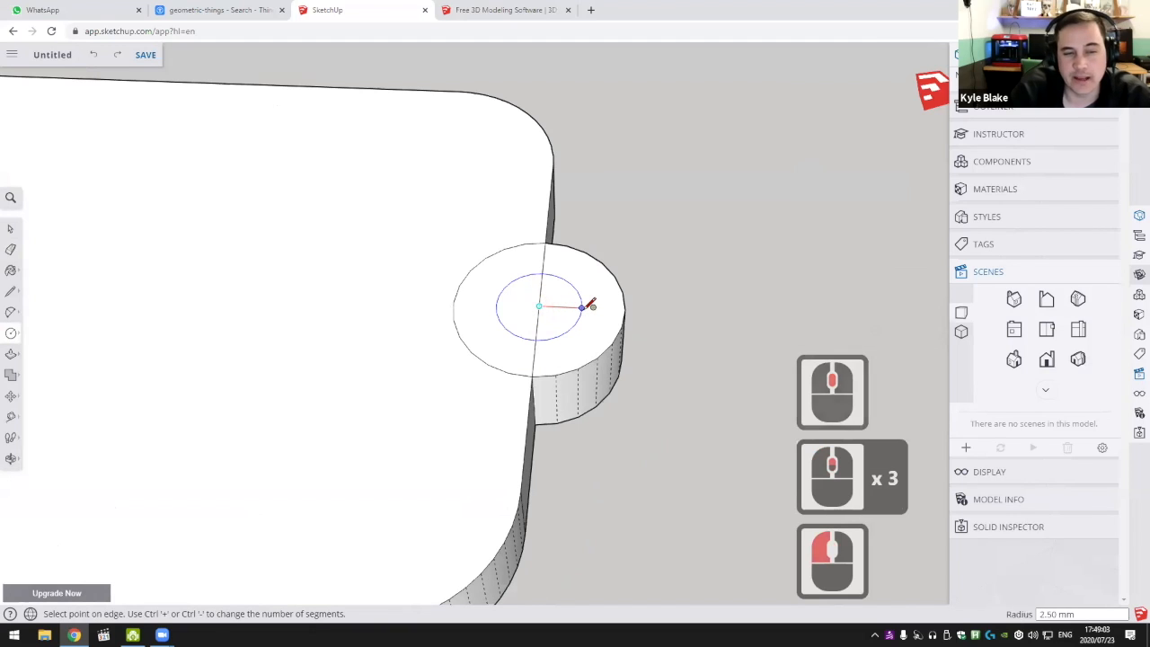
{"action": "left_click", "coordinate": [593, 306]}
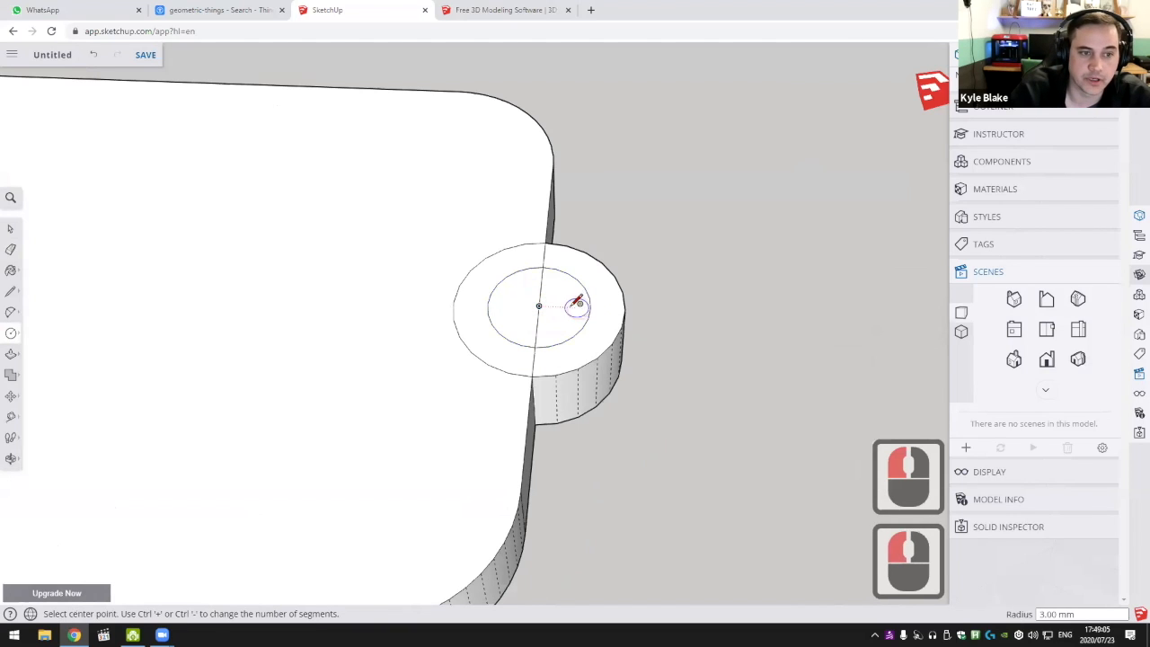
{"action": "key", "text": "e"}
{"action": "left_click", "coordinate": [542, 308]}
Push/Pull the inner circle 2 mm down into the tab
{"action": "key", "text": "p"}
{"action": "left_click", "coordinate": [545, 317]}
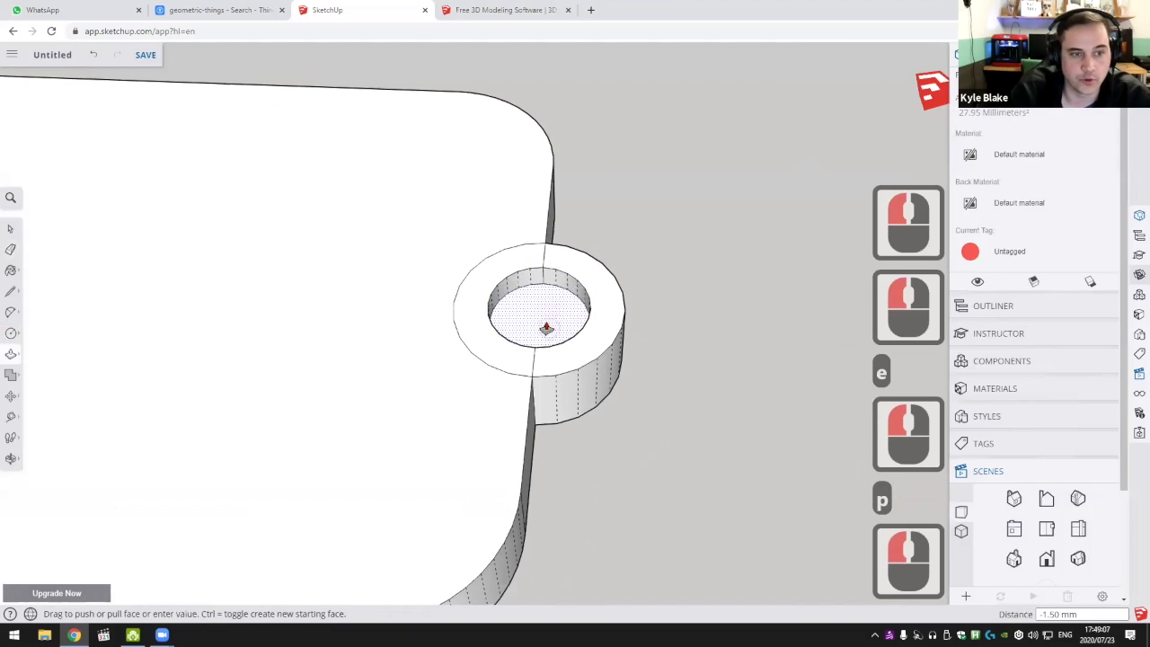
{"action": "left_click", "coordinate": [545, 328]}
{"action": "scroll", "coordinate": [543, 270], "scroll_direction": "up", "scroll_amount": 12}
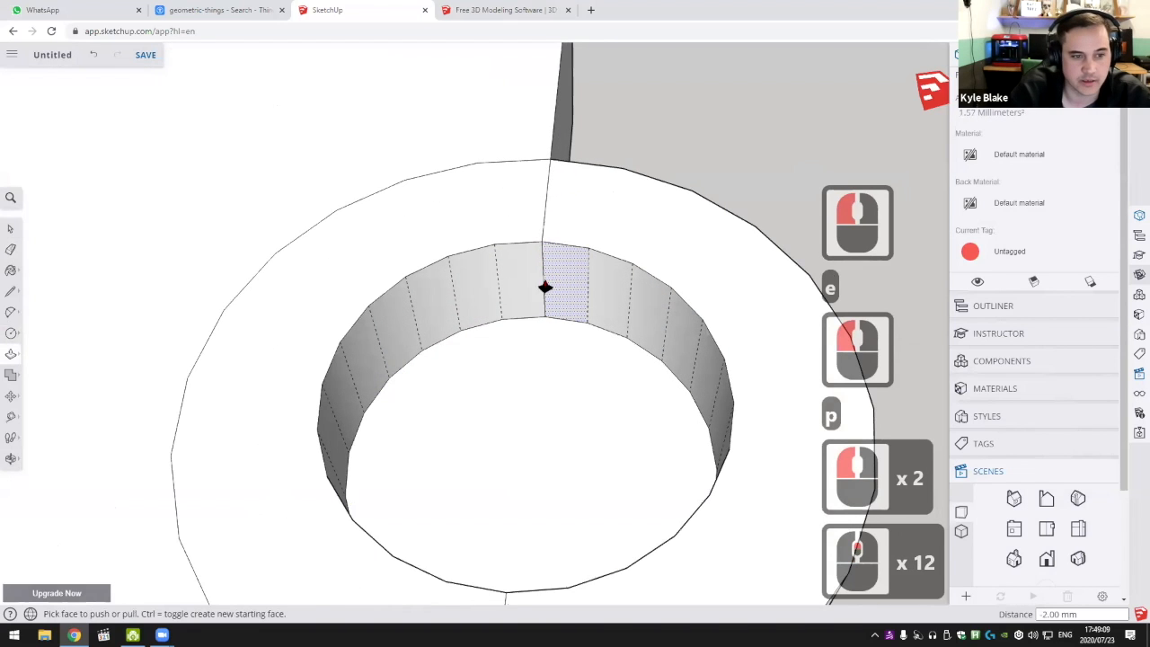
{"action": "scroll", "coordinate": [536, 289], "scroll_direction": "down", "scroll_amount": 1}
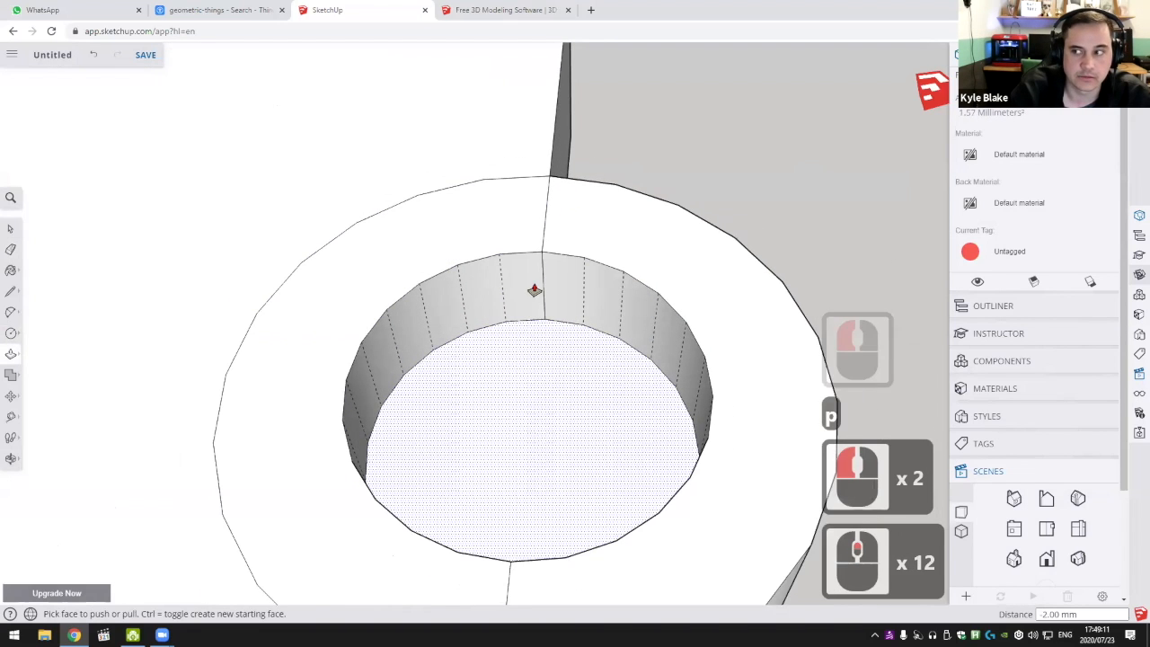
{"action": "scroll", "coordinate": [500, 273], "scroll_direction": "up", "scroll_amount": 1}
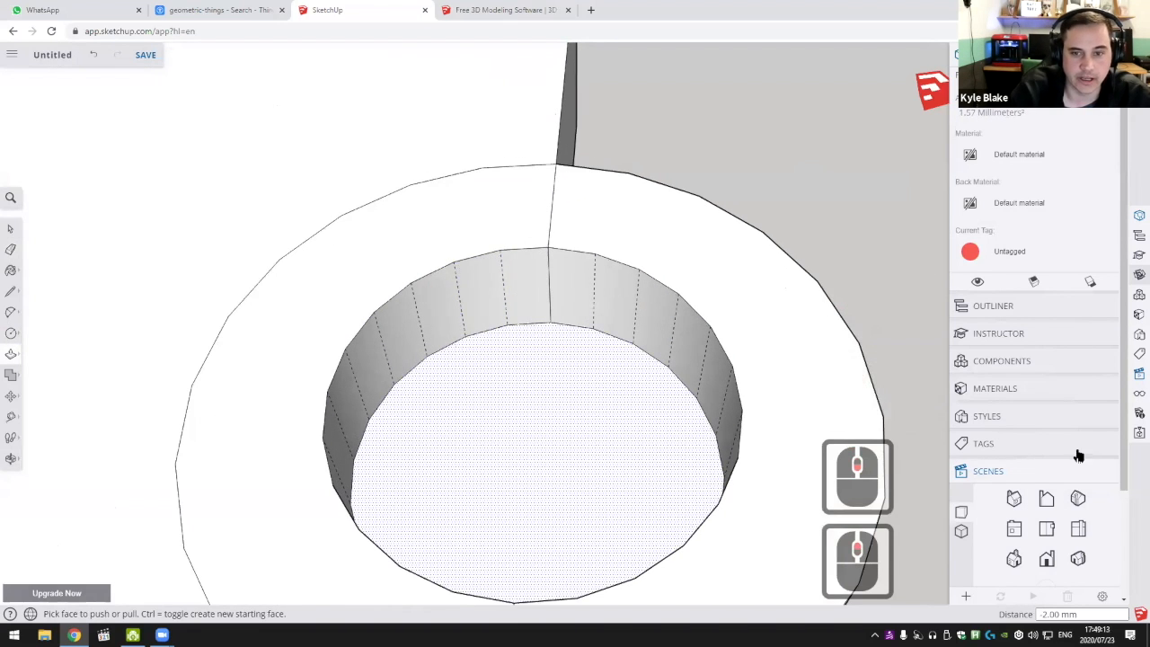
Turn off the Hidden Geometry display to view the recess wall smoothed, and turn it on again
{"action": "left_click", "coordinate": [1017, 466]}
{"action": "scroll", "coordinate": [1025, 470], "scroll_direction": "down", "scroll_amount": 4}
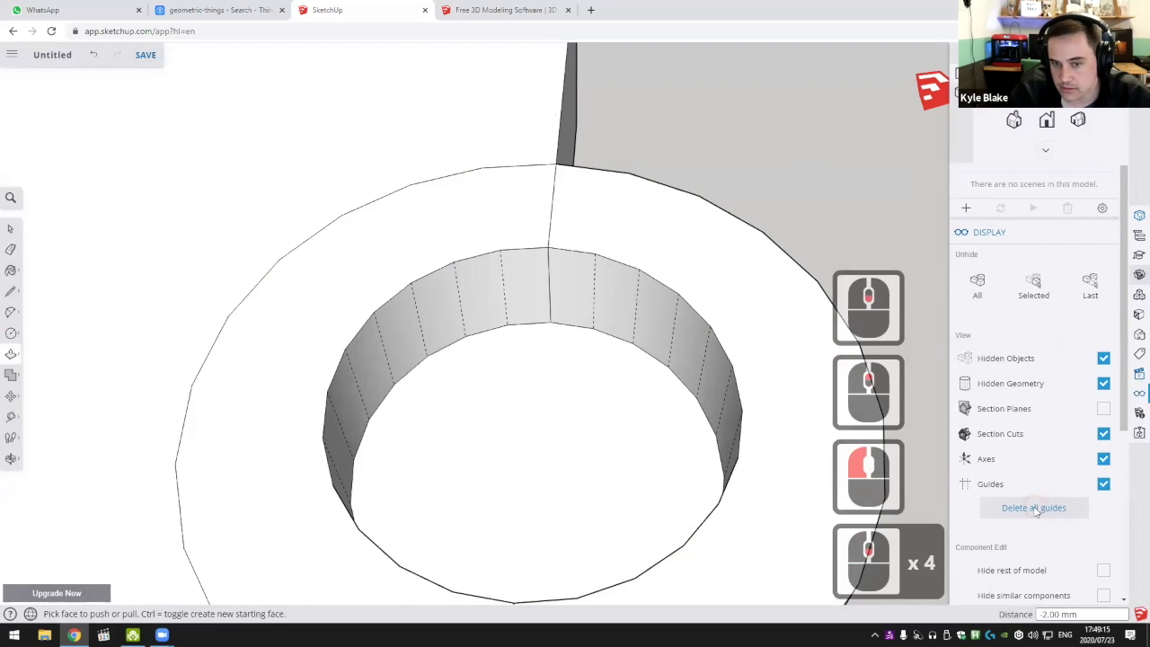
{"action": "left_click", "coordinate": [1103, 383]}
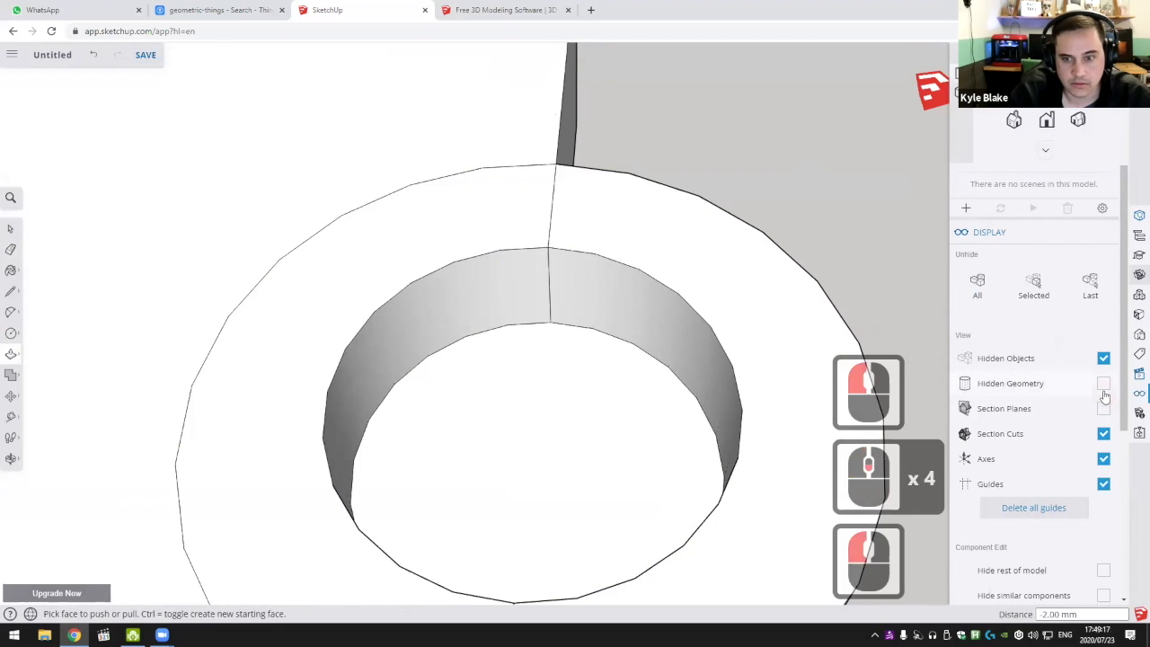
{"action": "scroll", "coordinate": [591, 327], "scroll_direction": "down", "scroll_amount": 4}
{"action": "middle_click_drag", "start_coordinate": [590, 326], "coordinate": [575, 314]}
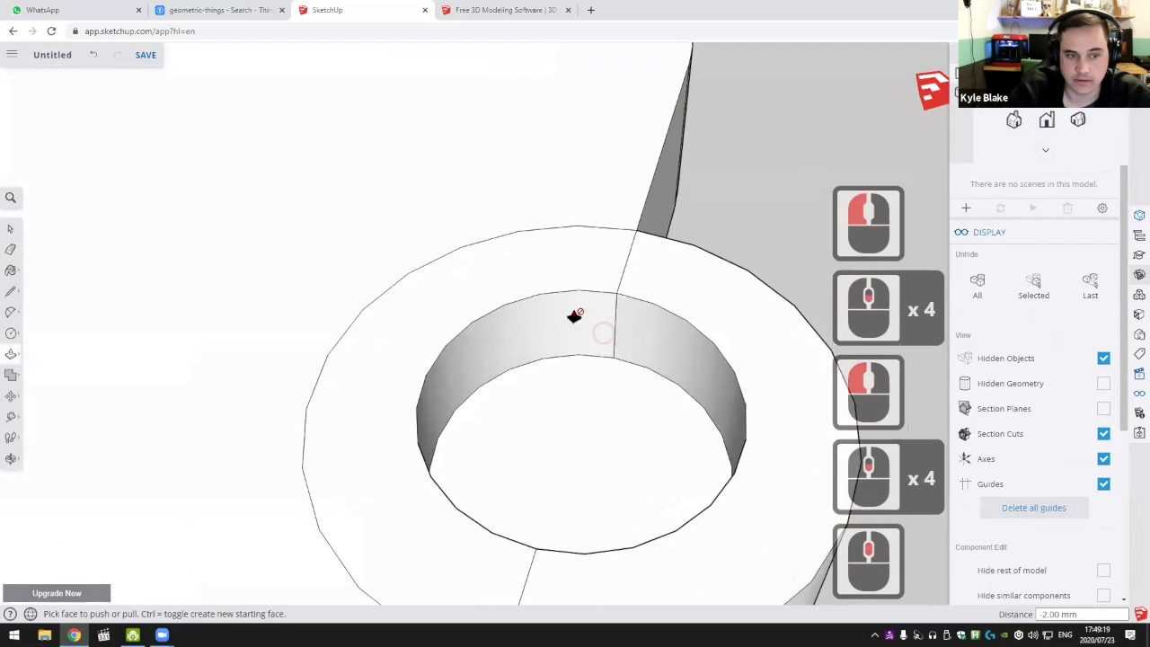
{"action": "scroll", "coordinate": [491, 398], "scroll_direction": "up", "scroll_amount": 5}
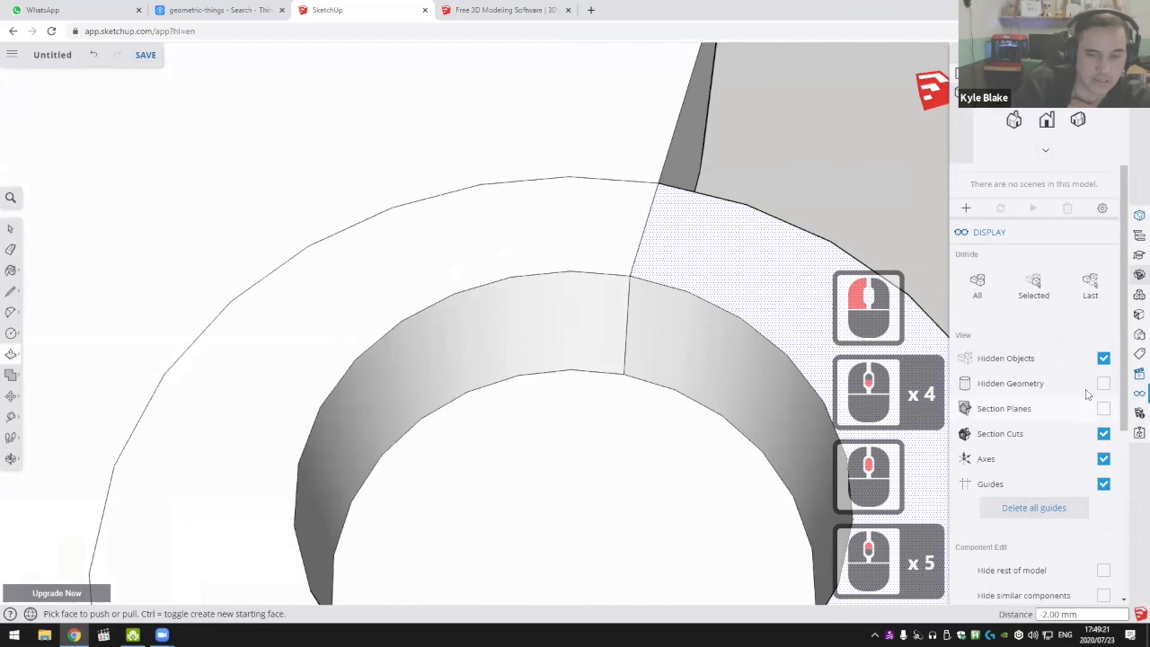
{"action": "scroll", "coordinate": [1087, 400], "scroll_direction": "up", "scroll_amount": 4}
{"action": "scroll", "coordinate": [1078, 474], "scroll_direction": "down", "scroll_amount": 4}
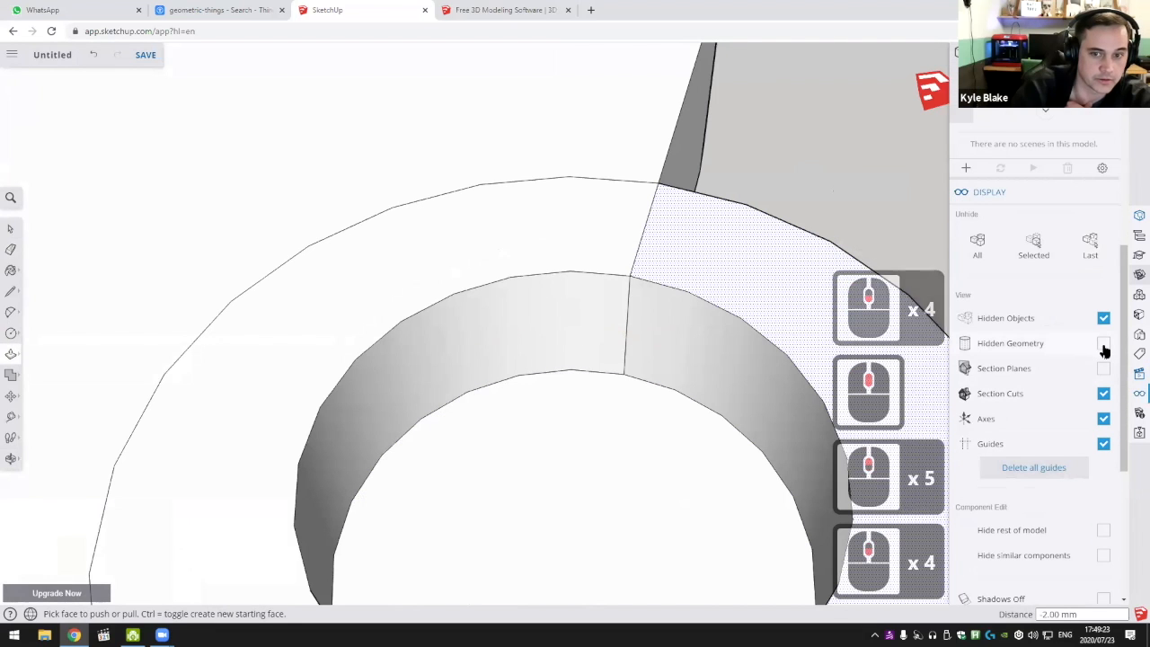
{"action": "left_click", "coordinate": [1103, 343]}
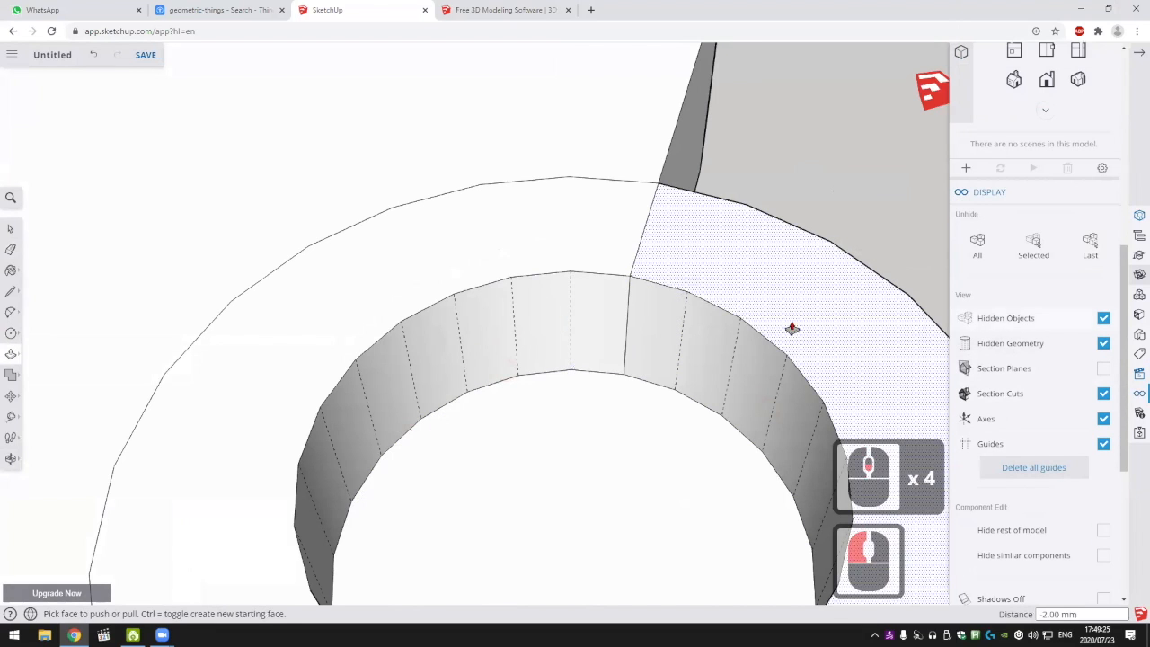
Push/Pull the floor of the circular recess down to the tab's underside to open a through hole
{"action": "scroll", "coordinate": [652, 333], "scroll_direction": "down", "scroll_amount": 6}
{"action": "middle_click_drag", "start_coordinate": [647, 373], "coordinate": [614, 313]}
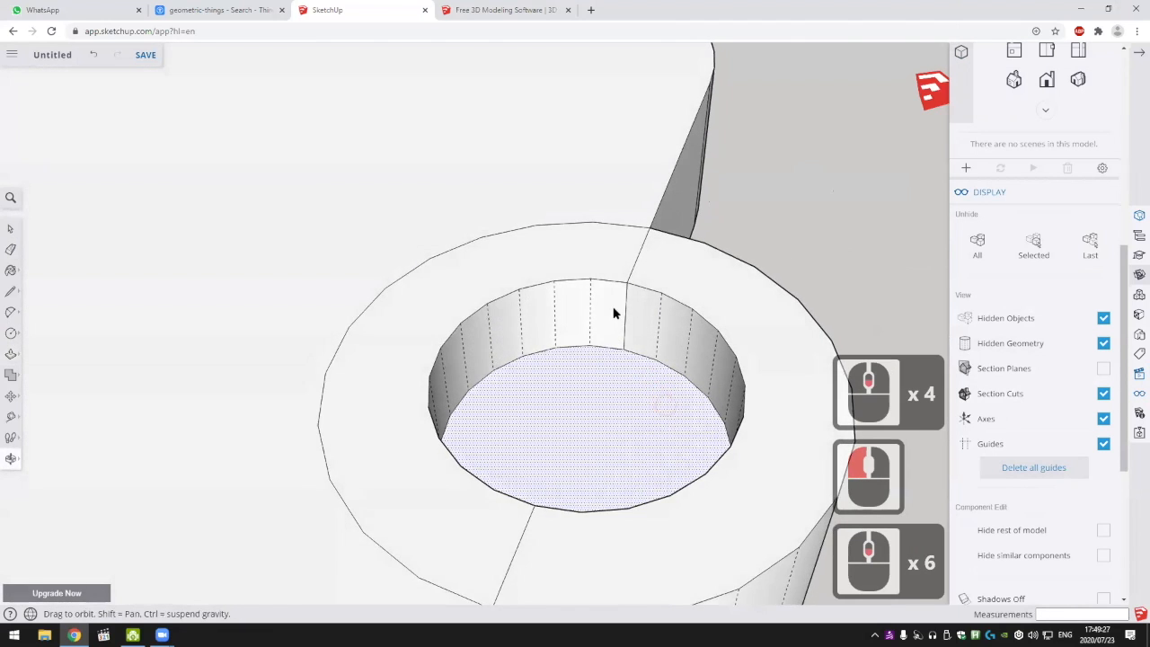
{"action": "scroll", "coordinate": [611, 341], "scroll_direction": "down", "scroll_amount": 2}
{"action": "scroll", "coordinate": [603, 363], "scroll_direction": "down", "scroll_amount": 2, "text": "shift"}
{"action": "middle_click_drag", "start_coordinate": [604, 365], "coordinate": [544, 334], "text": "shift"}
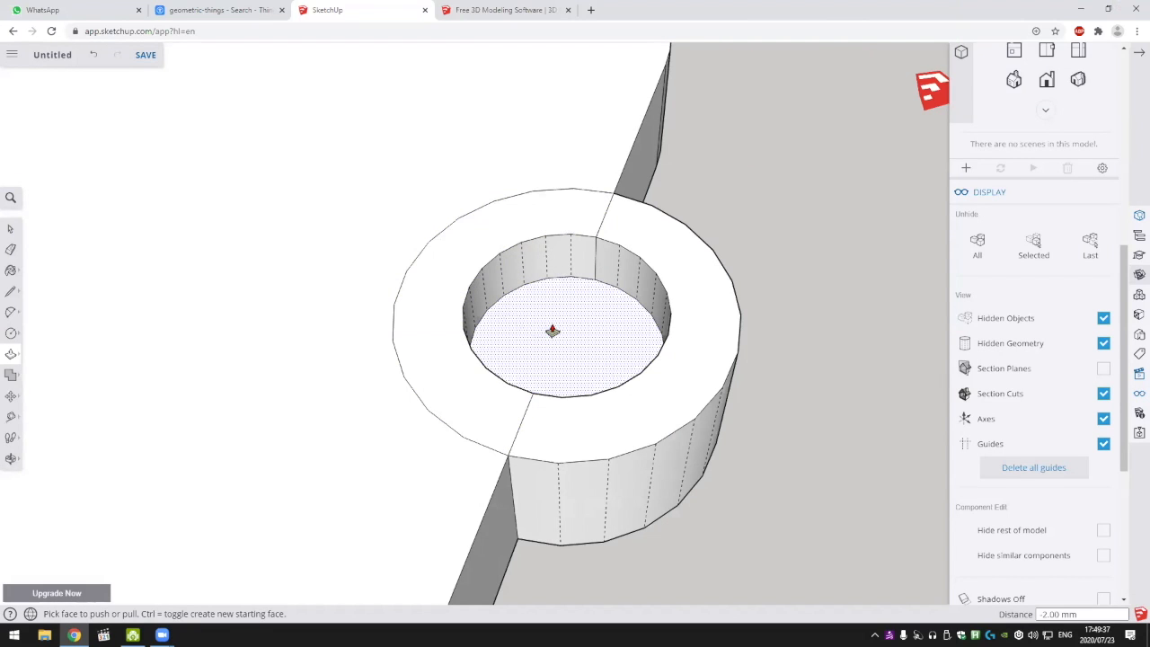
{"action": "left_click", "coordinate": [575, 322]}
{"action": "middle_click_drag", "start_coordinate": [606, 395], "coordinate": [589, 331]}
{"action": "middle_click", "coordinate": [613, 321]}
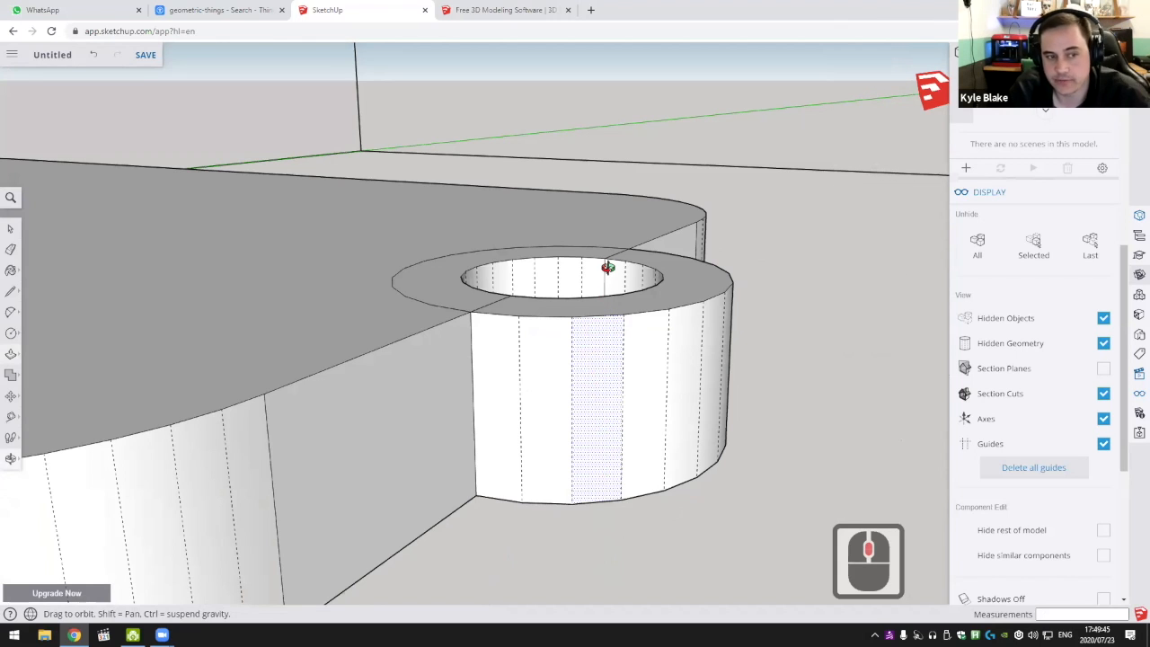
{"action": "middle_click", "coordinate": [633, 444]}
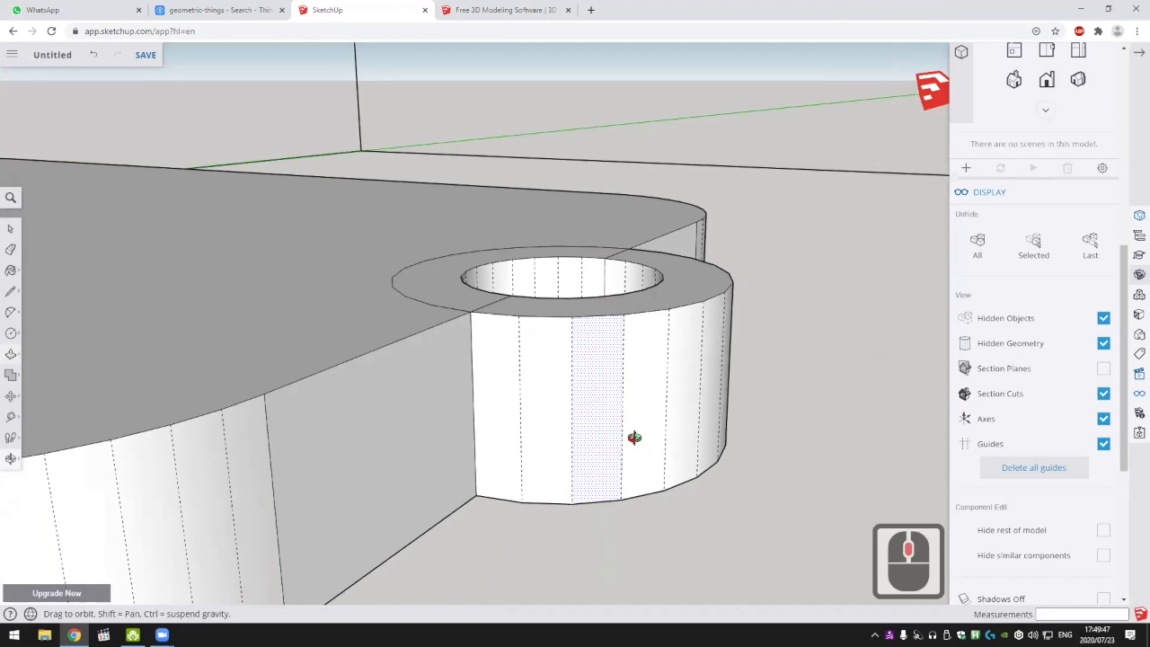
{"action": "middle_click", "coordinate": [604, 370]}
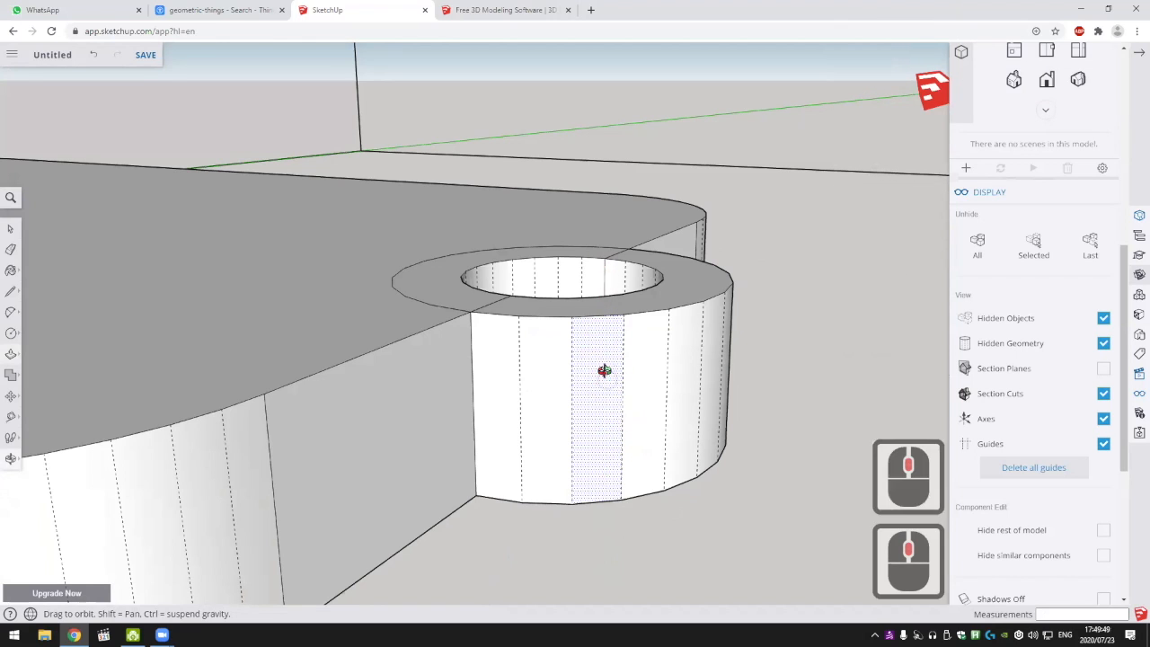
{"action": "left_click", "coordinate": [353, 13]}
{"action": "left_click", "coordinate": [509, 11]}
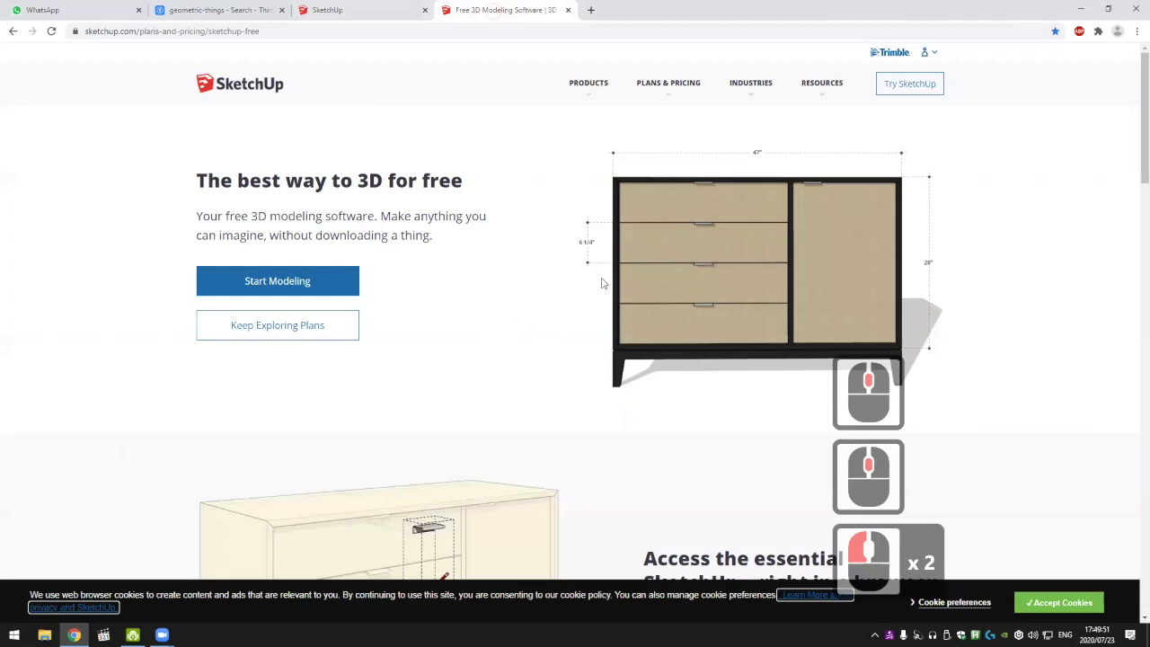
{"action": "left_click", "coordinate": [378, 11]}
{"action": "mouse_move", "coordinate": [585, 252]}
{"action": "middle_mouse_down"}
{"action": "mouse_move", "coordinate": [731, 232]}
{"action": "mouse_move", "coordinate": [567, 378]}
{"action": "mouse_move", "coordinate": [573, 441]}
{"action": "mouse_move", "coordinate": [570, 153]}
{"action": "middle_mouse_up"}
{"action": "scroll", "coordinate": [567, 377], "scroll_direction": "down", "scroll_amount": 3}
{"action": "left_click", "coordinate": [573, 446]}
{"action": "mouse_move", "coordinate": [573, 447]}
{"action": "middle_mouse_down"}
{"action": "mouse_move", "coordinate": [643, 355]}
{"action": "mouse_move", "coordinate": [635, 242]}
{"action": "middle_mouse_up"}
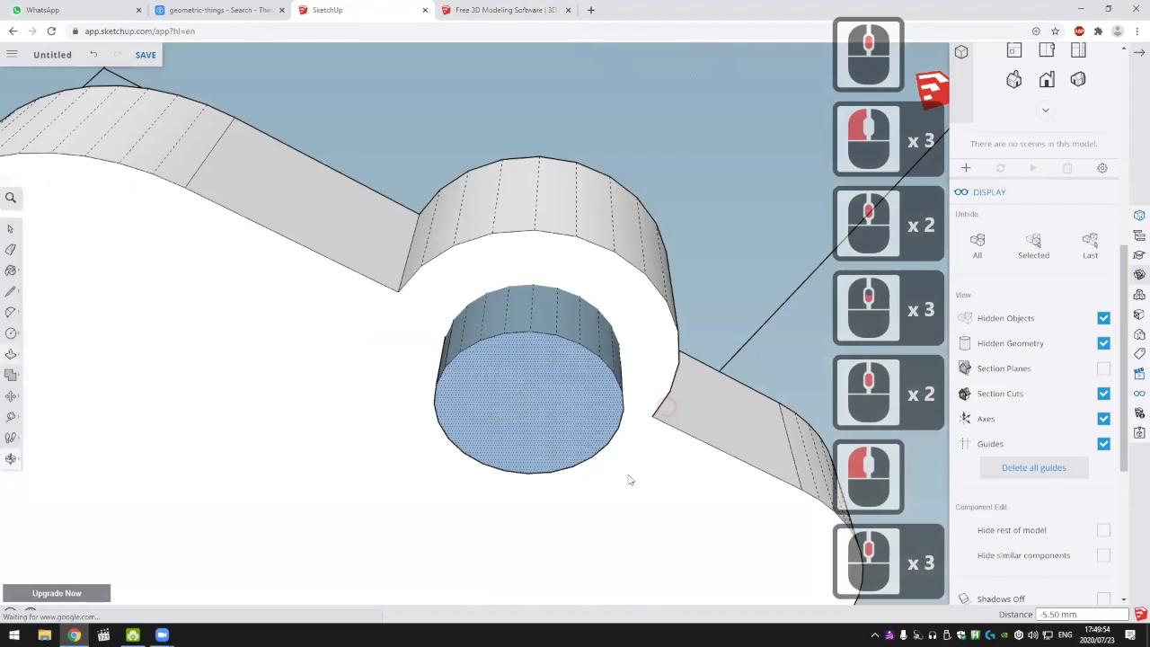
{"action": "left_click", "coordinate": [632, 239]}
Erase the leftover dividing line and circle arc between the tab and the slab on the top face
{"action": "scroll", "coordinate": [539, 316], "scroll_direction": "down", "scroll_amount": 1}
{"action": "key", "text": "e"}
{"action": "middle_click_drag", "start_coordinate": [531, 412], "coordinate": [620, 514]}
{"action": "scroll", "coordinate": [606, 374], "scroll_direction": "down", "scroll_amount": 4, "text": "shift"}
{"action": "left_click", "coordinate": [622, 514]}
{"action": "scroll", "coordinate": [624, 515], "scroll_direction": "down", "scroll_amount": 5}
{"action": "middle_click", "coordinate": [628, 513]}
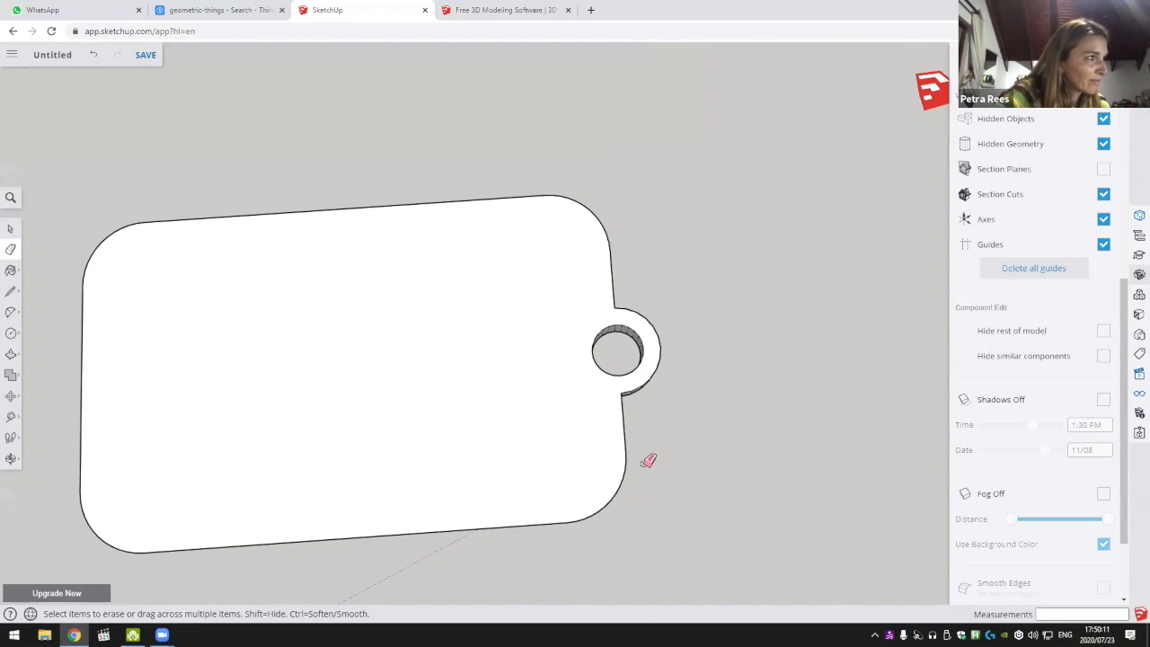
Undo the hole, the tab extrusion and the outer circle, back to the plain rounded-corner slab
{"action": "mouse_move", "coordinate": [710, 483]}
{"action": "middle_mouse_down"}
{"action": "mouse_move", "coordinate": [601, 398]}
{"action": "mouse_move", "coordinate": [521, 390]}
{"action": "mouse_move", "coordinate": [575, 416]}
{"action": "mouse_move", "coordinate": [673, 416]}
{"action": "mouse_move", "coordinate": [609, 393]}
{"action": "mouse_move", "coordinate": [513, 293]}
{"action": "mouse_move", "coordinate": [541, 311]}
{"action": "middle_mouse_up"}
{"action": "scroll", "coordinate": [609, 393], "scroll_direction": "up", "scroll_amount": 3, "text": "shift"}
{"action": "scroll", "coordinate": [513, 293], "scroll_direction": "up", "scroll_amount": 6}
{"action": "key", "text": "ctrl+z"}
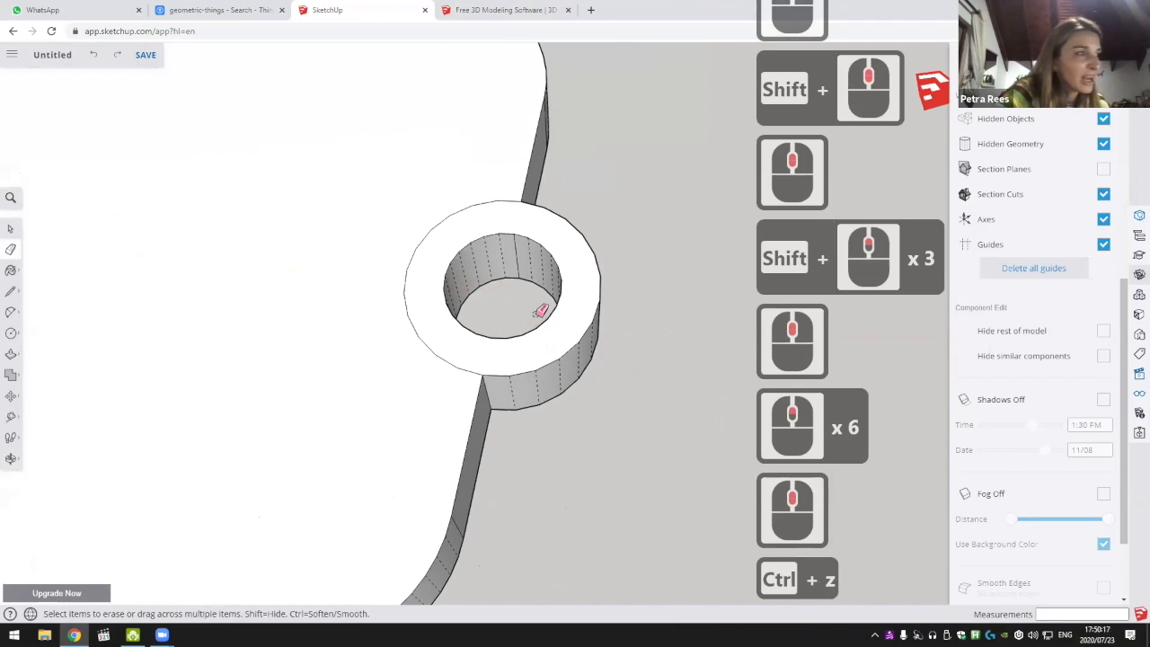
{"action": "key", "text": "ctrl+z"}
{"action": "key", "text": "ctrl+z"}
{"action": "key", "text": "ctrl+z"}
{"action": "key", "text": "ctrl+z"}
{"action": "key", "text": "ctrl+z"}
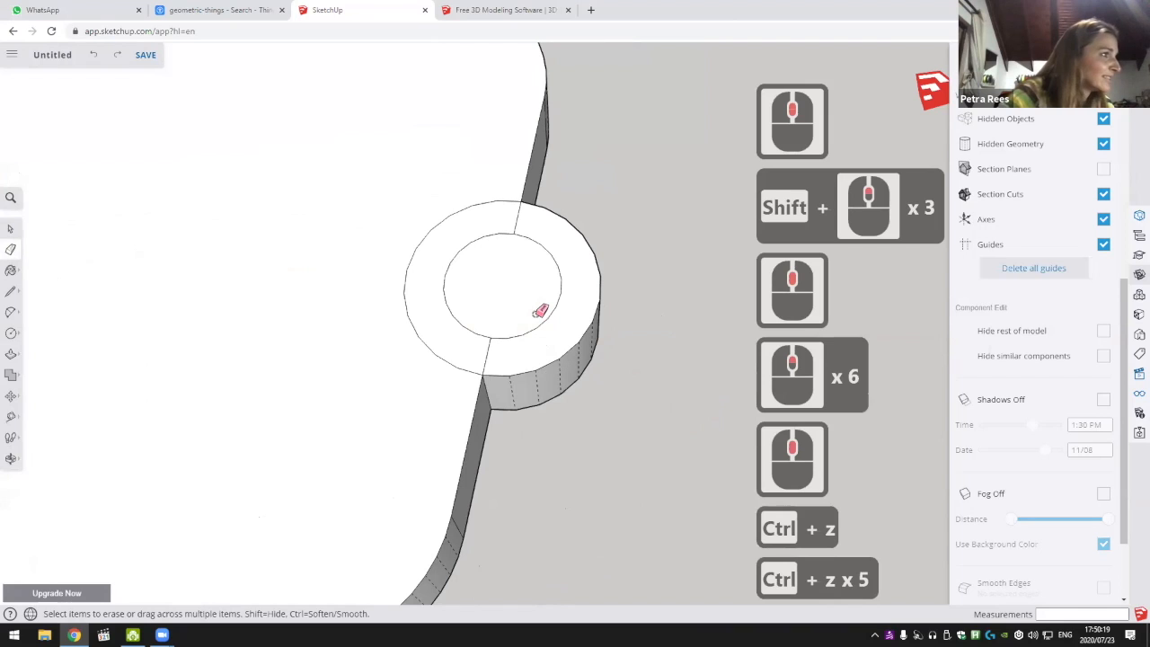
{"action": "key", "text": "ctrl+z"}
{"action": "key", "text": "ctrl+z"}
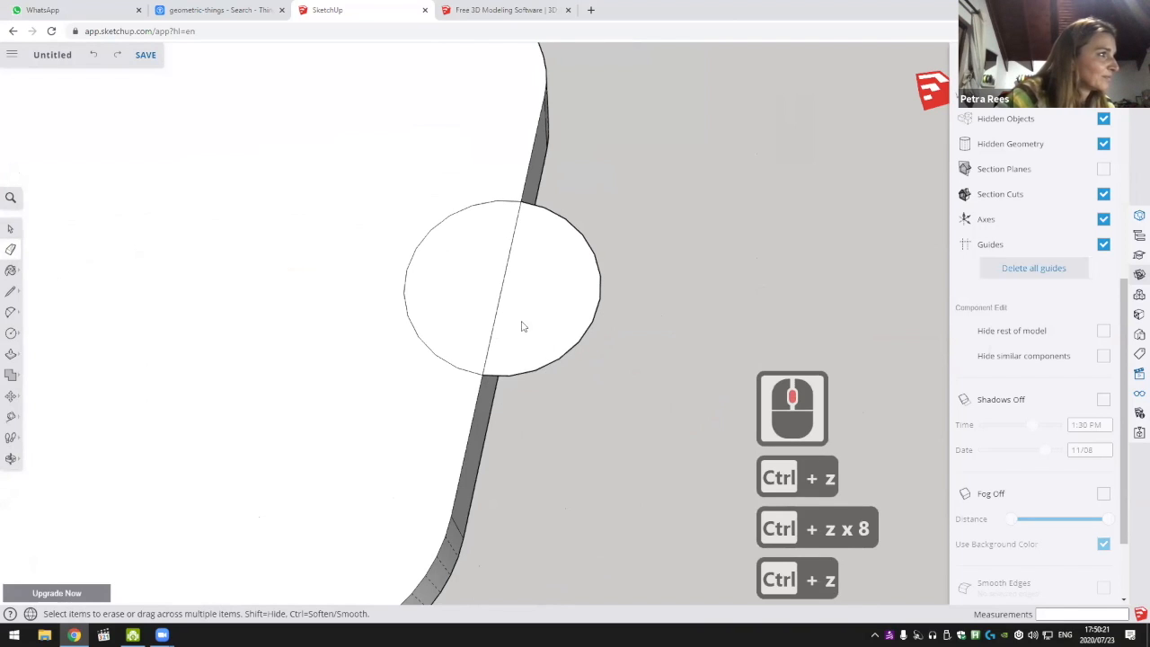
{"action": "middle_click_drag", "start_coordinate": [521, 323], "coordinate": [505, 276], "text": "ctrl"}
{"action": "key", "text": "ctrl+z"}
{"action": "left_click", "coordinate": [502, 280]}
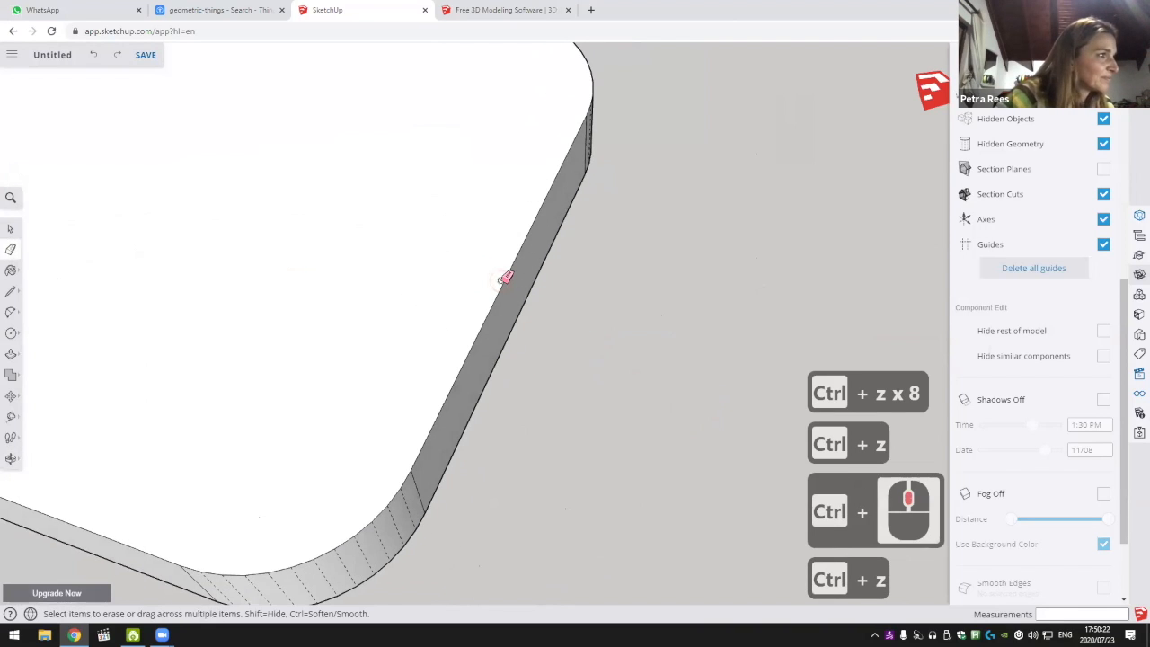
Try to draw a circle centred on the midpoint of the slab's short top edge in the vertical plane, and undo it
{"action": "left_click", "coordinate": [12, 332]}
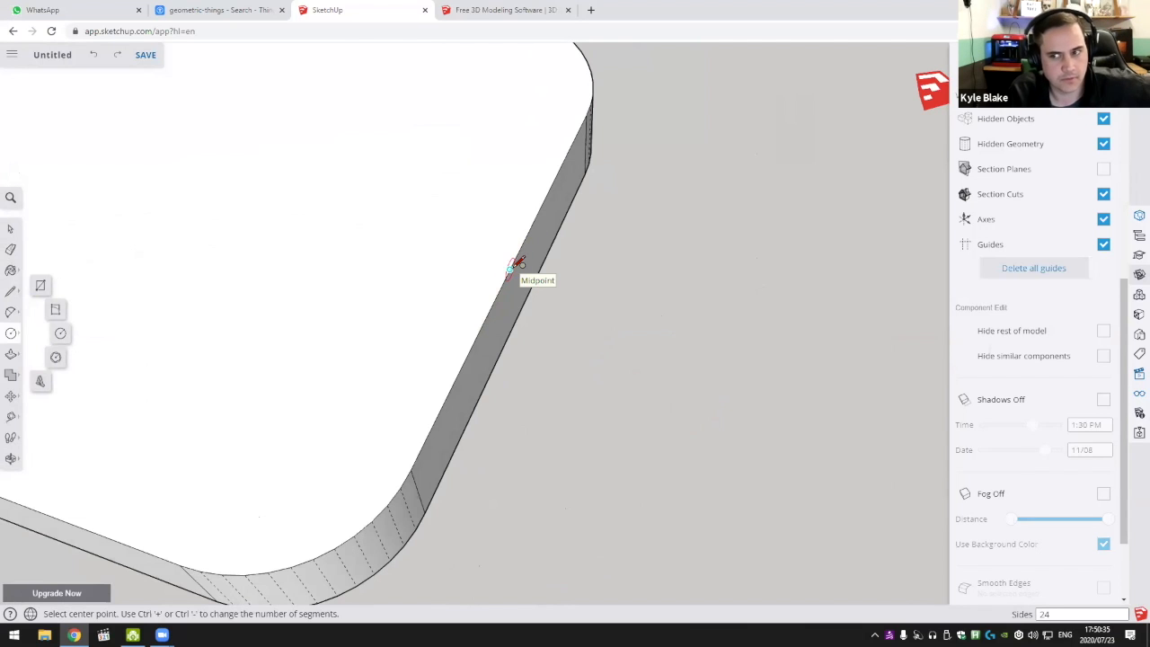
{"action": "mouse_move", "coordinate": [510, 269]}
{"action": "middle_mouse_down"}
{"action": "mouse_move", "coordinate": [458, 260]}
{"action": "mouse_move", "coordinate": [518, 261]}
{"action": "middle_mouse_up"}
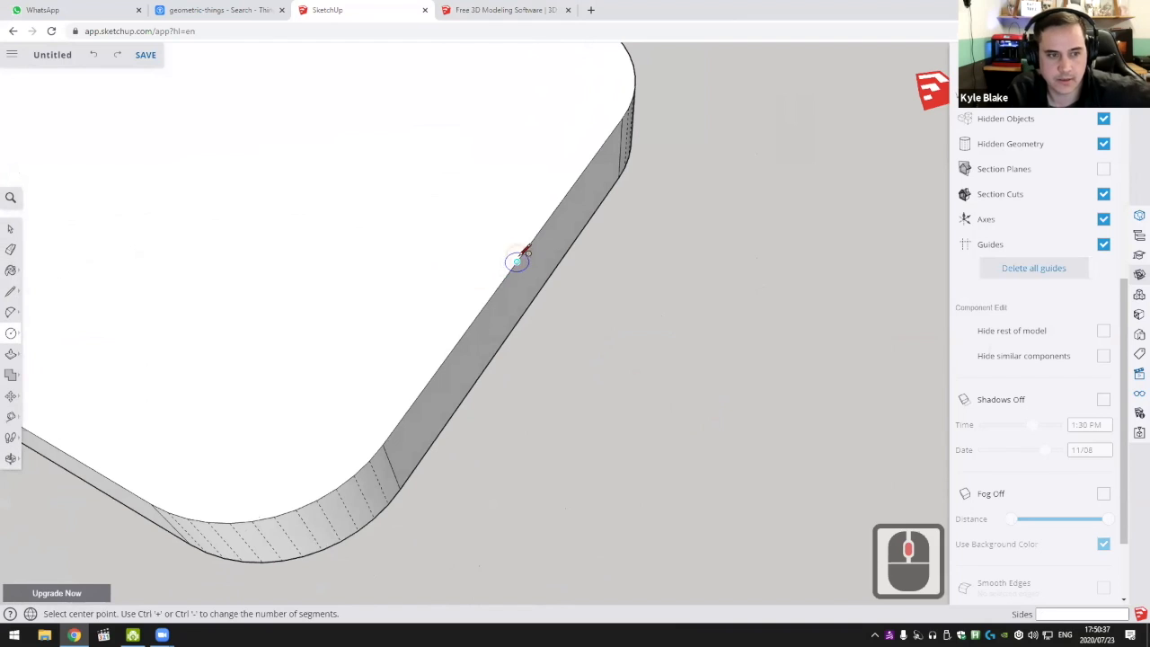
{"action": "left_click", "coordinate": [519, 261]}
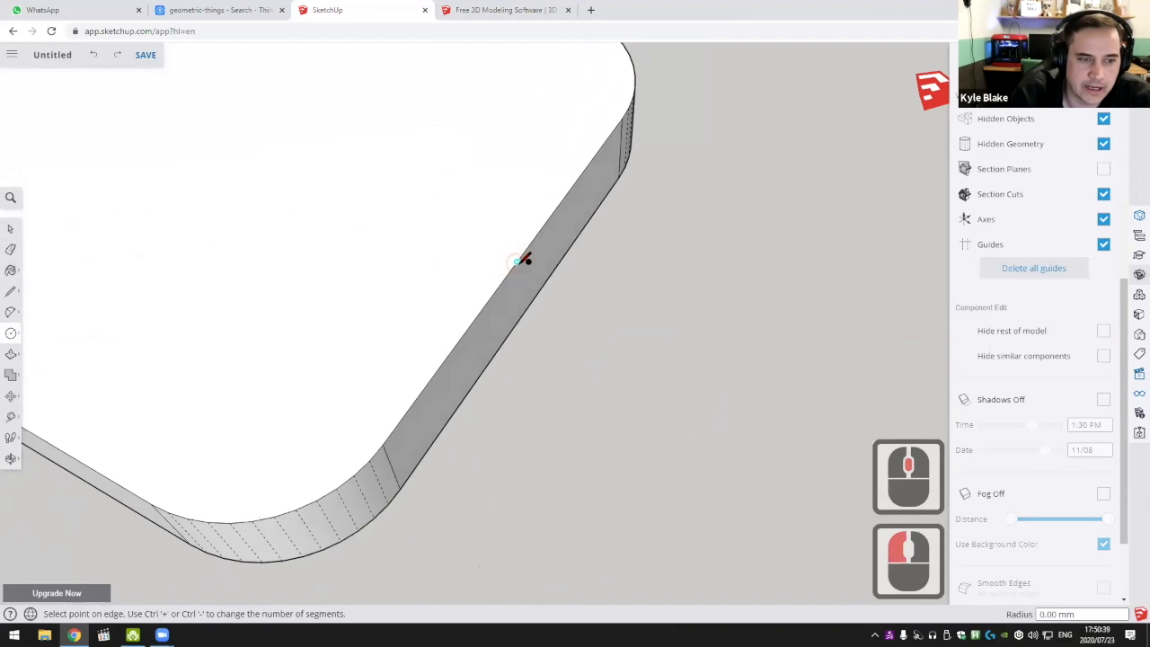
{"action": "key", "text": "Escape"}
{"action": "left_click", "coordinate": [517, 262]}
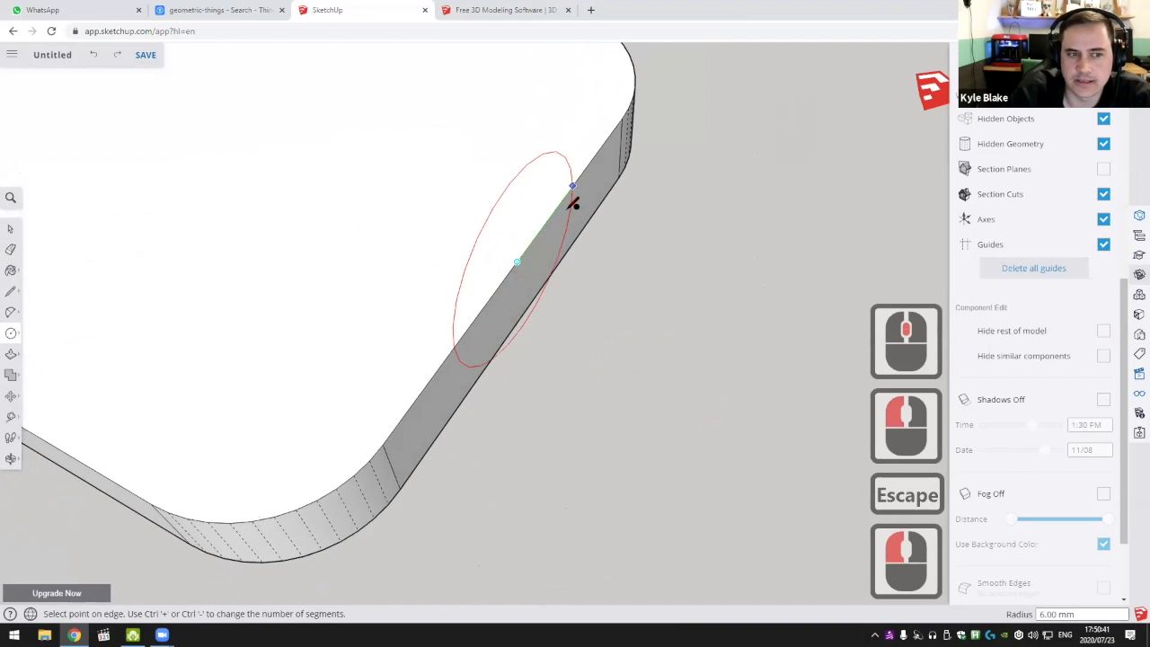
{"action": "left_click", "coordinate": [551, 216]}
{"action": "scroll", "coordinate": [607, 309], "scroll_direction": "down", "scroll_amount": 2}
{"action": "middle_click_drag", "start_coordinate": [337, 138], "coordinate": [476, 302]}
{"action": "scroll", "coordinate": [475, 303], "scroll_direction": "down", "scroll_amount": 10}
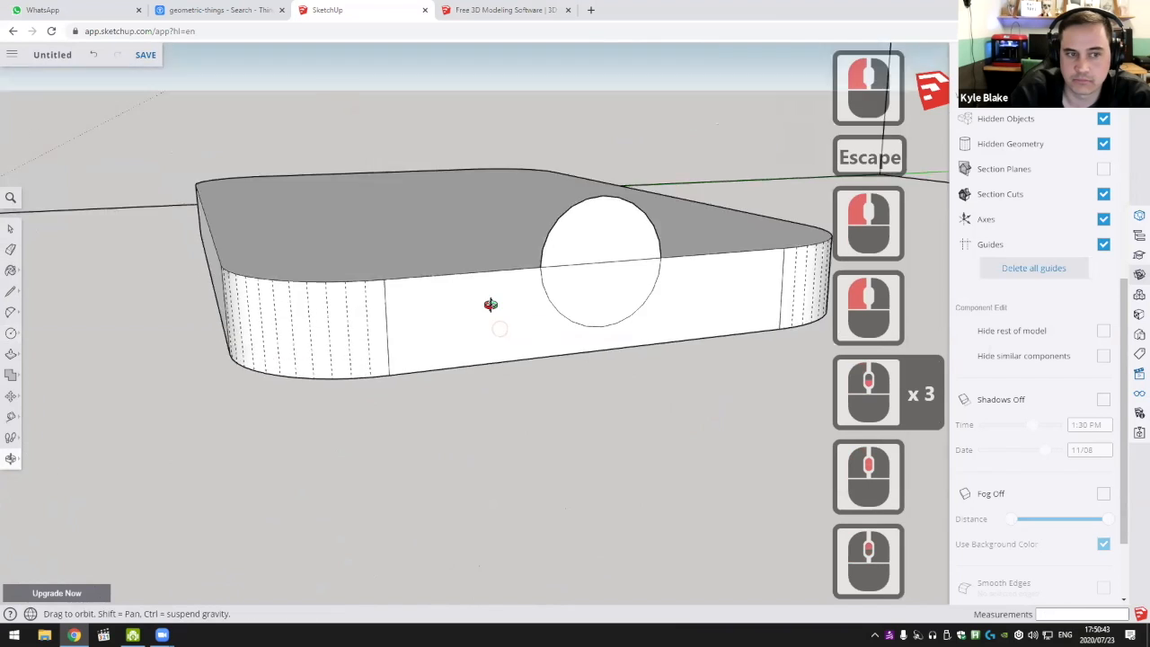
{"action": "scroll", "coordinate": [460, 313], "scroll_direction": "up", "scroll_amount": 1}
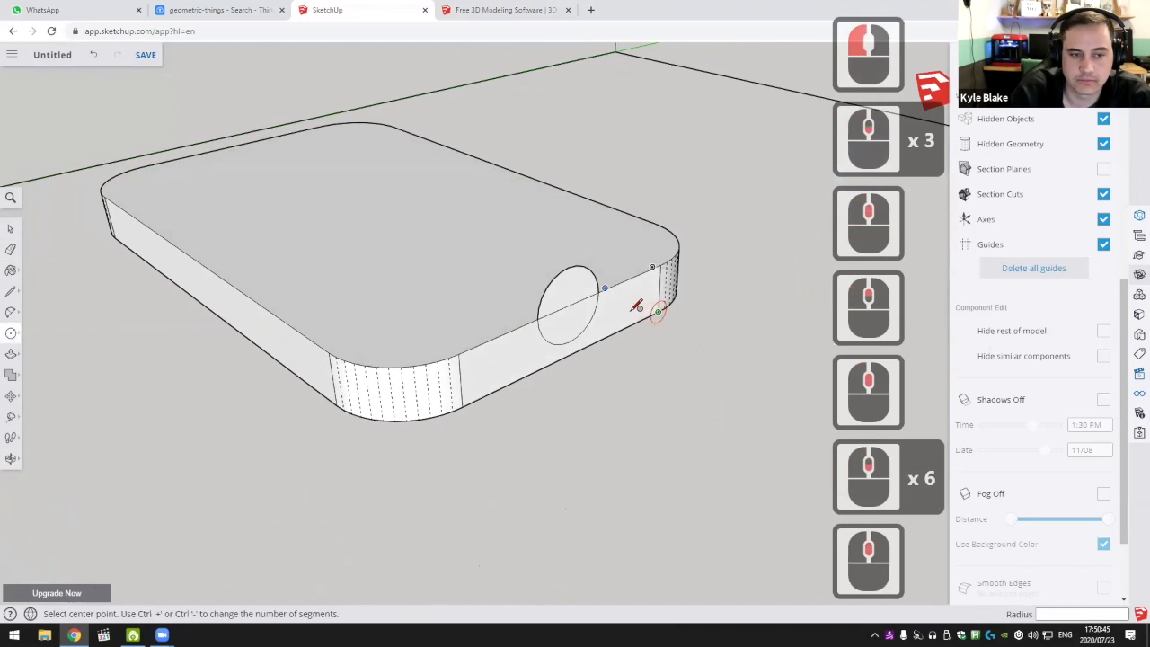
{"action": "key", "text": "ctrl+z"}
Draw a circle of 5 mm radius level with the slab's top face, centred on the short edge's midpoint
{"action": "scroll", "coordinate": [575, 301], "scroll_direction": "up", "scroll_amount": 4}
{"action": "mouse_move", "coordinate": [543, 285]}
{"action": "middle_mouse_down"}
{"action": "mouse_move", "coordinate": [575, 345]}
{"action": "mouse_move", "coordinate": [595, 308]}
{"action": "middle_mouse_up"}
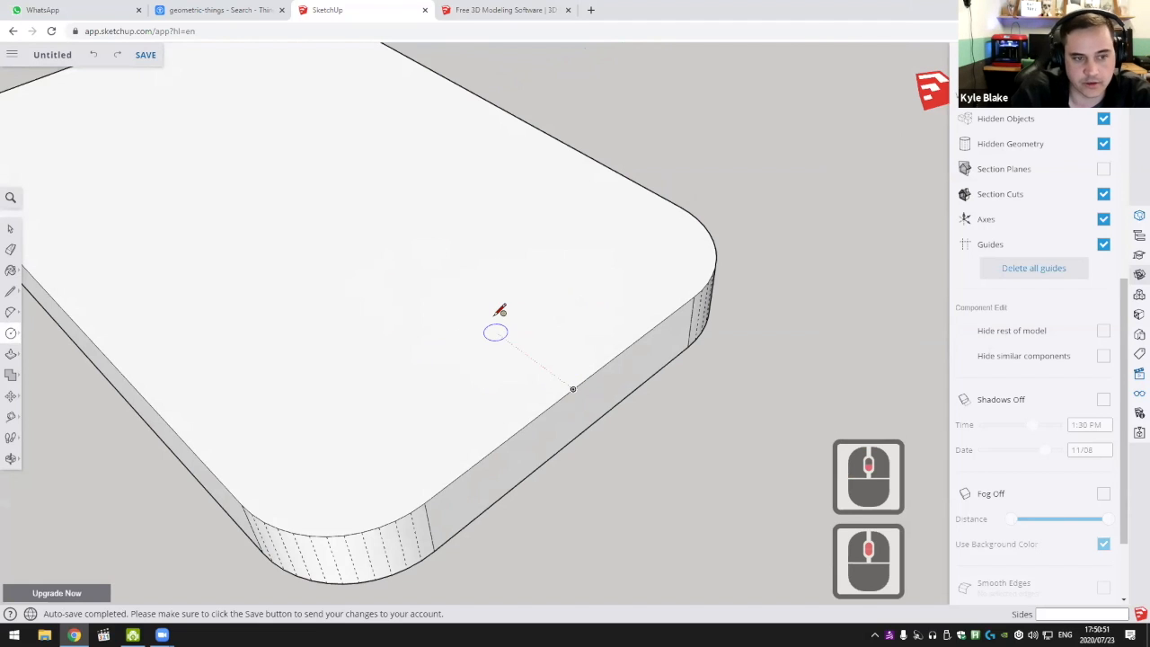
{"action": "key", "text": "shift"}
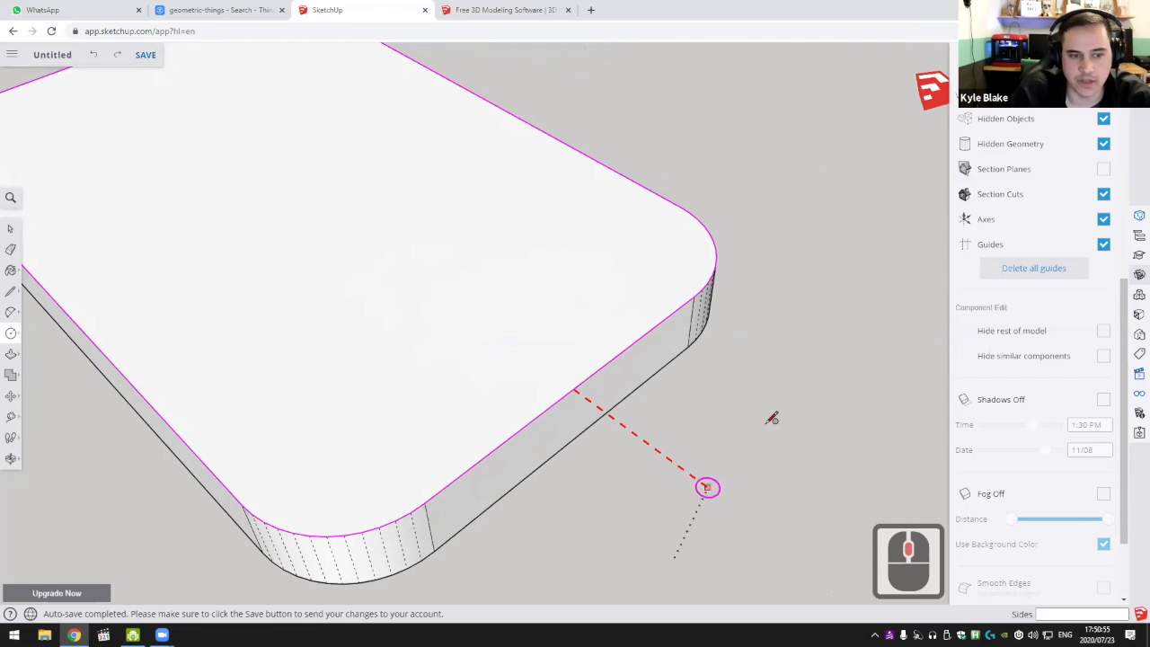
{"action": "left_click", "coordinate": [576, 388], "text": "shift"}
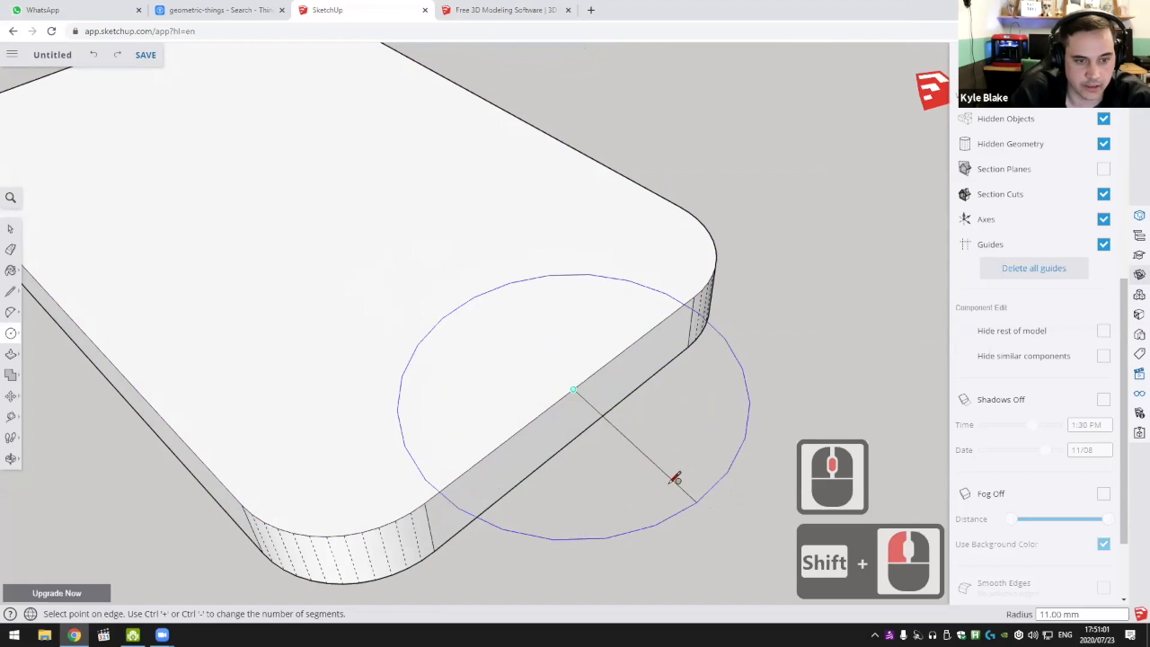
{"action": "type", "text": "6"}
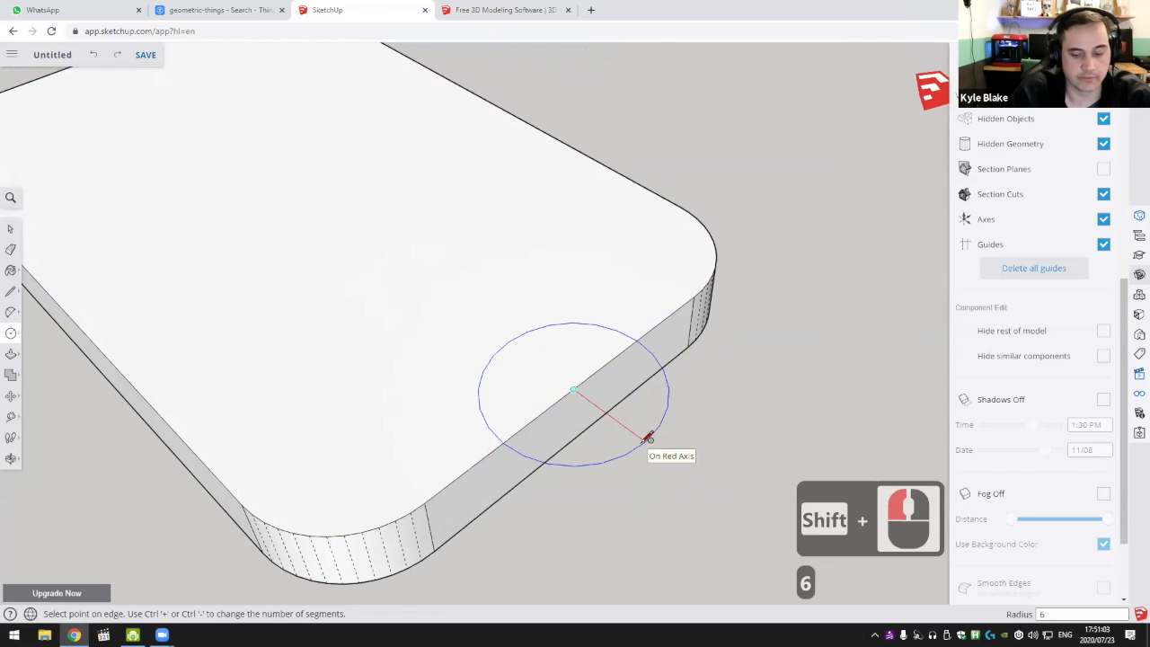
{"action": "key", "text": "Return"}
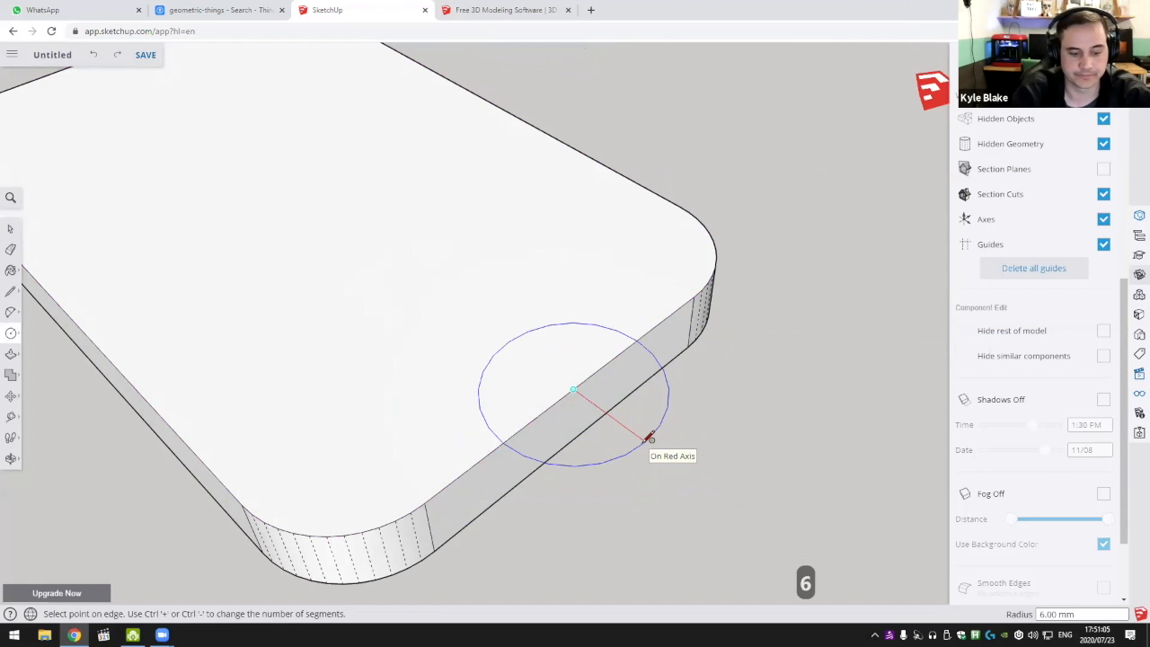
{"action": "type", "text": "5"}
{"action": "key", "text": "Return"}
Push/Pull the half circle outside the slab 5 mm down to the underside and erase the dividing line across the circle
{"action": "middle_click_drag", "start_coordinate": [625, 386], "coordinate": [616, 398]}
{"action": "key", "text": "p"}
{"action": "left_click_drag", "start_coordinate": [608, 403], "coordinate": [544, 481]}
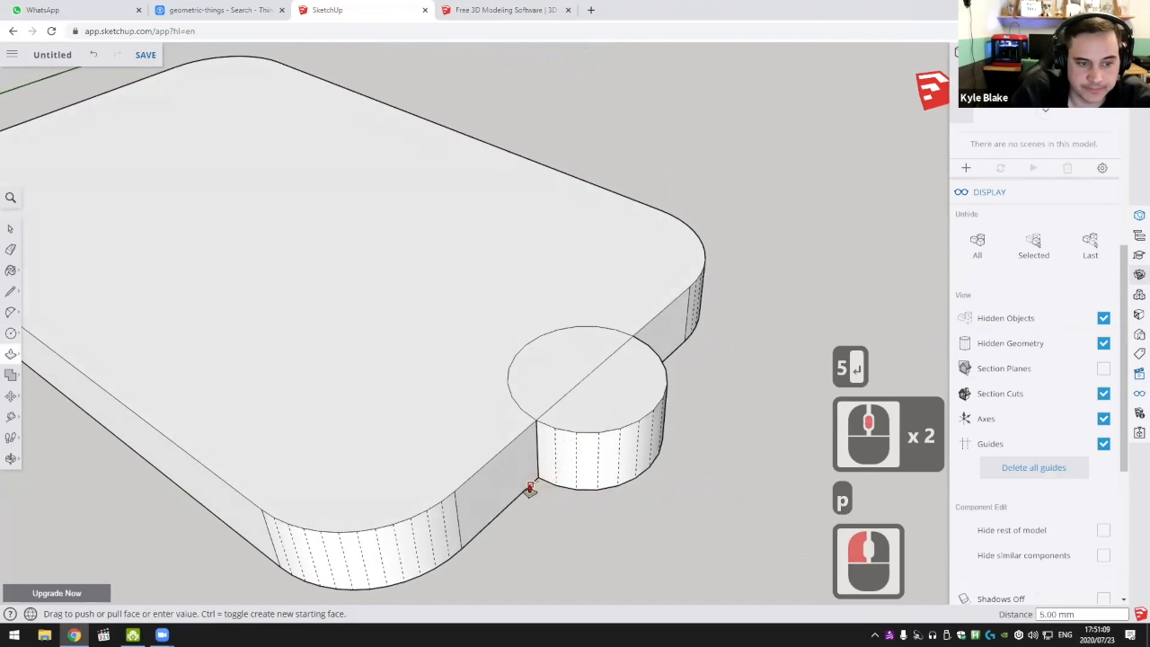
{"action": "left_click", "coordinate": [529, 488]}
{"action": "key", "text": "e"}
{"action": "left_click", "coordinate": [589, 373]}
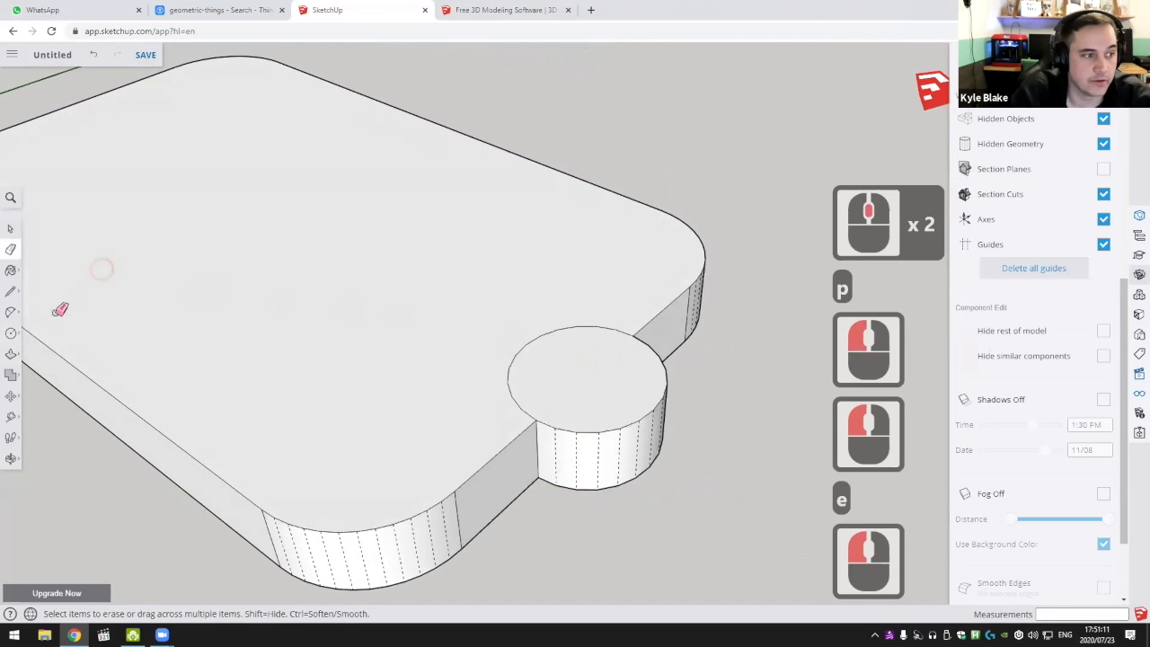
Draw a concentric circle of about 2.5 mm radius on the tab's top face
{"action": "left_click", "coordinate": [11, 333]}
{"action": "scroll", "coordinate": [616, 418], "scroll_direction": "up", "scroll_amount": 3}
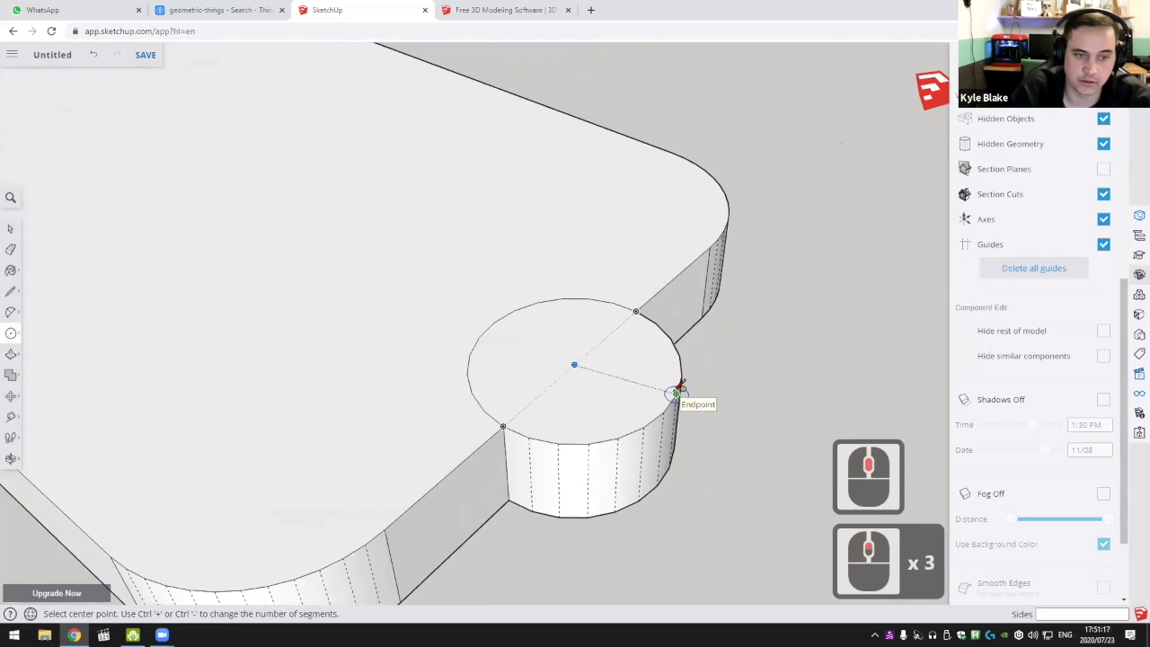
{"action": "left_click", "coordinate": [575, 364]}
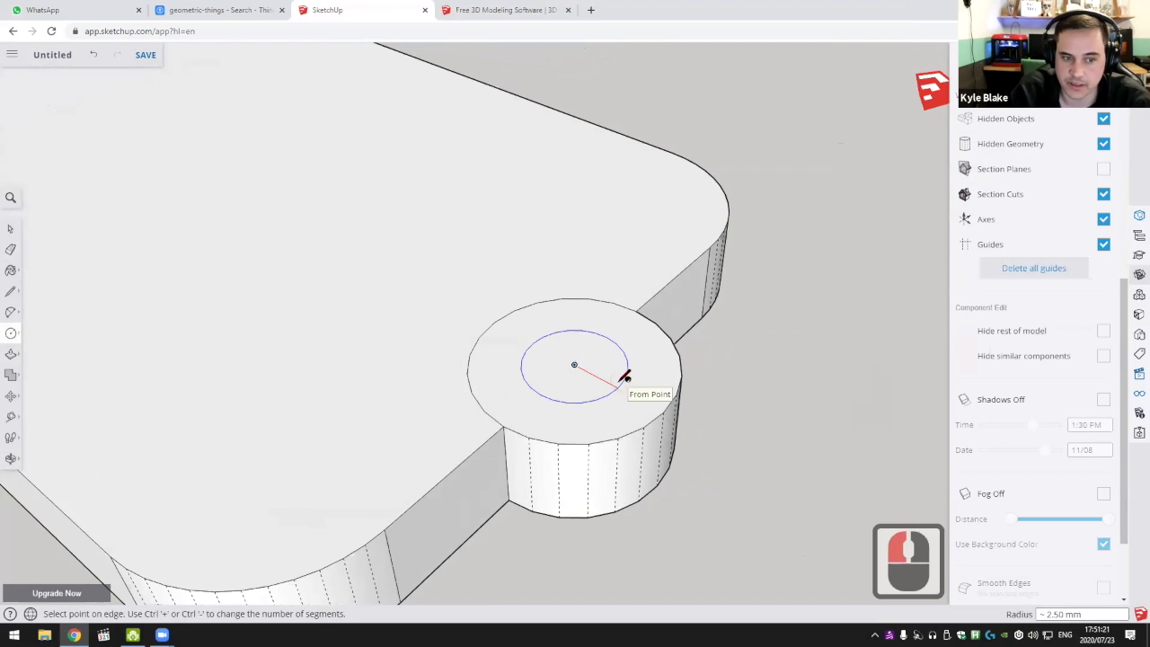
{"action": "left_click", "coordinate": [618, 385]}
Try to open the hole by pushing the inner circle down and removing the leftover line and face on the underside
{"action": "middle_click_drag", "start_coordinate": [585, 390], "coordinate": [575, 380]}
{"action": "key", "text": "p"}
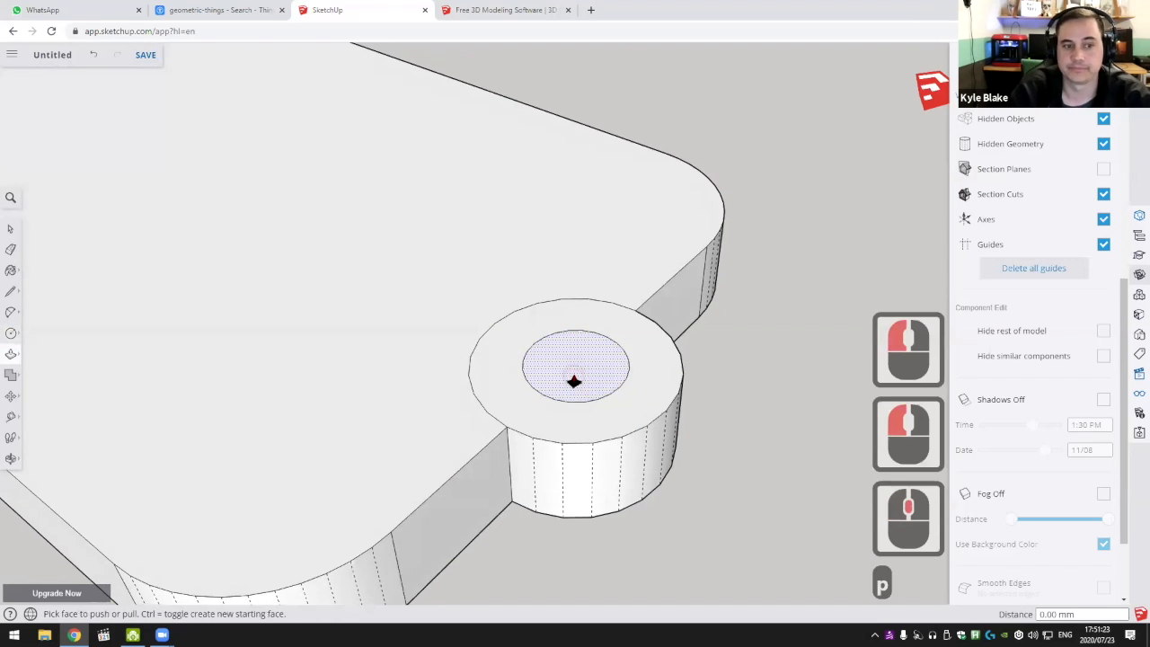
{"action": "left_click", "coordinate": [575, 380]}
{"action": "mouse_move", "coordinate": [558, 212]}
{"action": "middle_mouse_down"}
{"action": "mouse_move", "coordinate": [527, 144]}
{"action": "mouse_move", "coordinate": [472, 312]}
{"action": "mouse_move", "coordinate": [575, 413]}
{"action": "mouse_move", "coordinate": [579, 367]}
{"action": "mouse_move", "coordinate": [566, 349]}
{"action": "middle_mouse_up"}
{"action": "key", "text": "e"}
{"action": "left_click", "coordinate": [594, 409]}
{"action": "key", "text": "space"}
{"action": "left_click", "coordinate": [565, 405]}
{"action": "key", "text": "ctrl+z"}
{"action": "scroll", "coordinate": [575, 377], "scroll_direction": "up", "scroll_amount": 5}
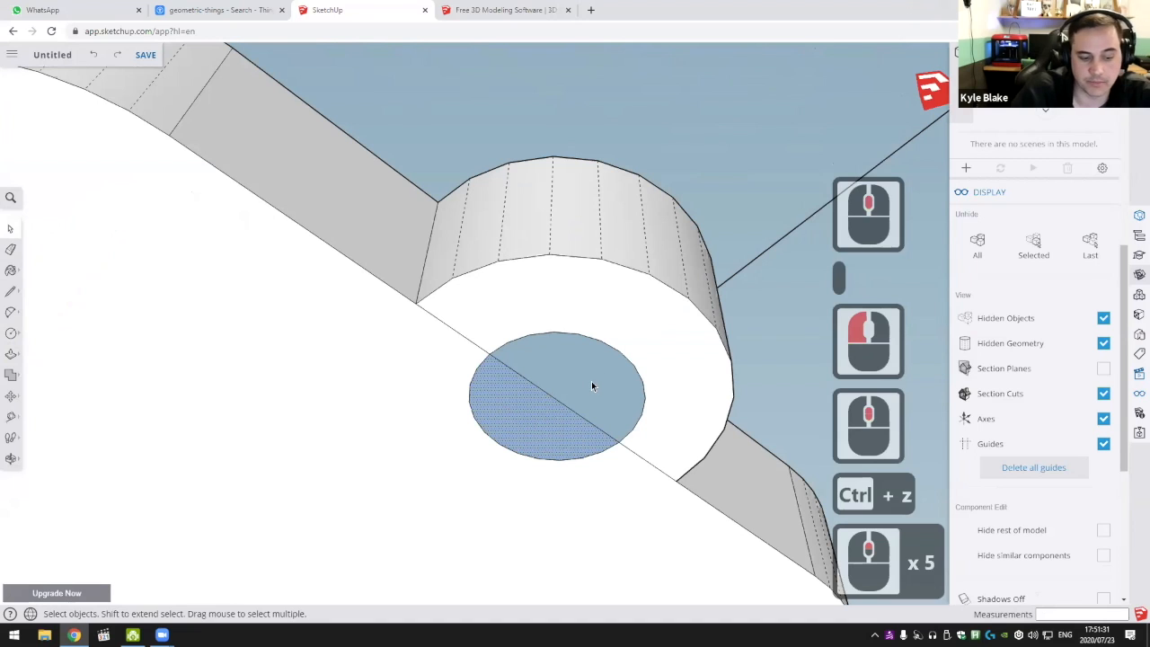
{"action": "key", "text": "e"}
{"action": "left_click", "coordinate": [563, 405]}
{"action": "left_click", "coordinate": [552, 418]}
{"action": "key", "text": "space"}
{"action": "left_click", "coordinate": [535, 394]}
{"action": "key", "text": "Delete"}
Try to erase the remaining underside edges around the hole, and undo everything back to the uncut inner circle
{"action": "middle_click_drag", "start_coordinate": [578, 336], "coordinate": [556, 232]}
{"action": "key", "text": "e"}
{"action": "left_click", "coordinate": [481, 255]}
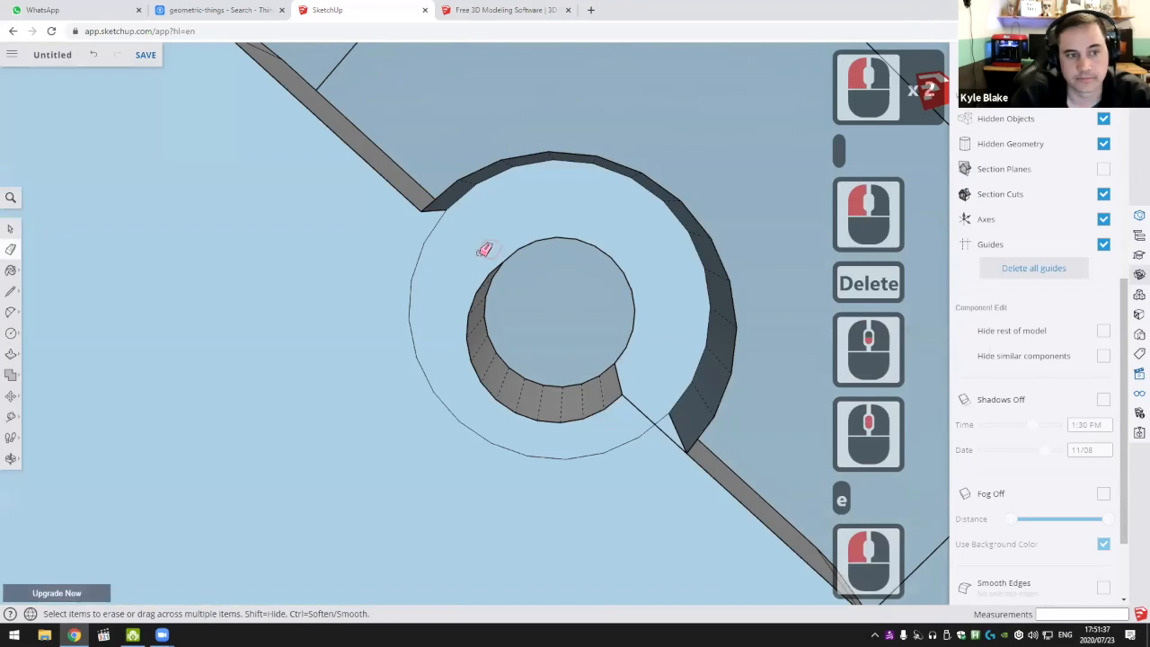
{"action": "key", "text": "ctrl+z"}
{"action": "left_click", "coordinate": [477, 258]}
{"action": "left_click", "coordinate": [609, 486]}
{"action": "key", "text": "ctrl+z"}
{"action": "key", "text": "ctrl+z"}
{"action": "key", "text": "ctrl+z"}
{"action": "key", "text": "ctrl+z"}
{"action": "mouse_move", "coordinate": [597, 242]}
{"action": "middle_mouse_down"}
{"action": "mouse_move", "coordinate": [613, 477]}
{"action": "mouse_move", "coordinate": [649, 611]}
{"action": "middle_mouse_up"}
{"action": "mouse_move", "coordinate": [570, 439]}
{"action": "middle_mouse_down"}
{"action": "mouse_move", "coordinate": [569, 393]}
{"action": "mouse_move", "coordinate": [583, 413]}
{"action": "middle_mouse_up"}
{"action": "middle_click_drag", "start_coordinate": [583, 413], "coordinate": [564, 313]}
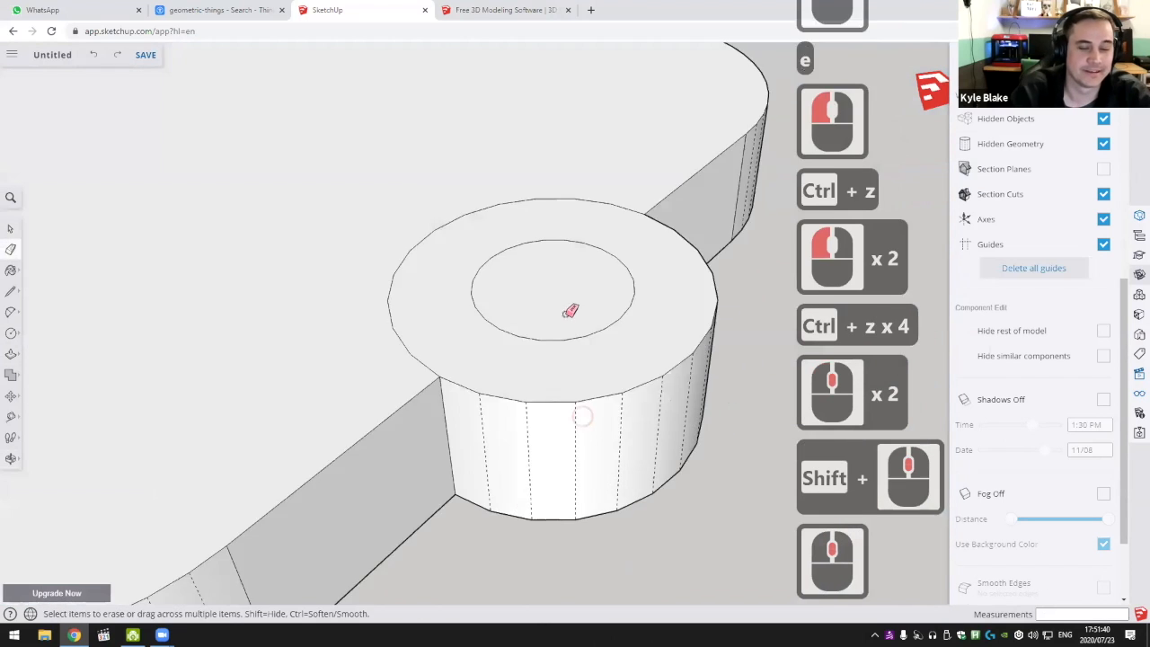
Push/Pull the inner circle 5 mm down, snapping to a corner on the slab's underside
{"action": "scroll", "coordinate": [546, 322], "scroll_direction": "down", "scroll_amount": 3}
{"action": "key", "text": "p"}
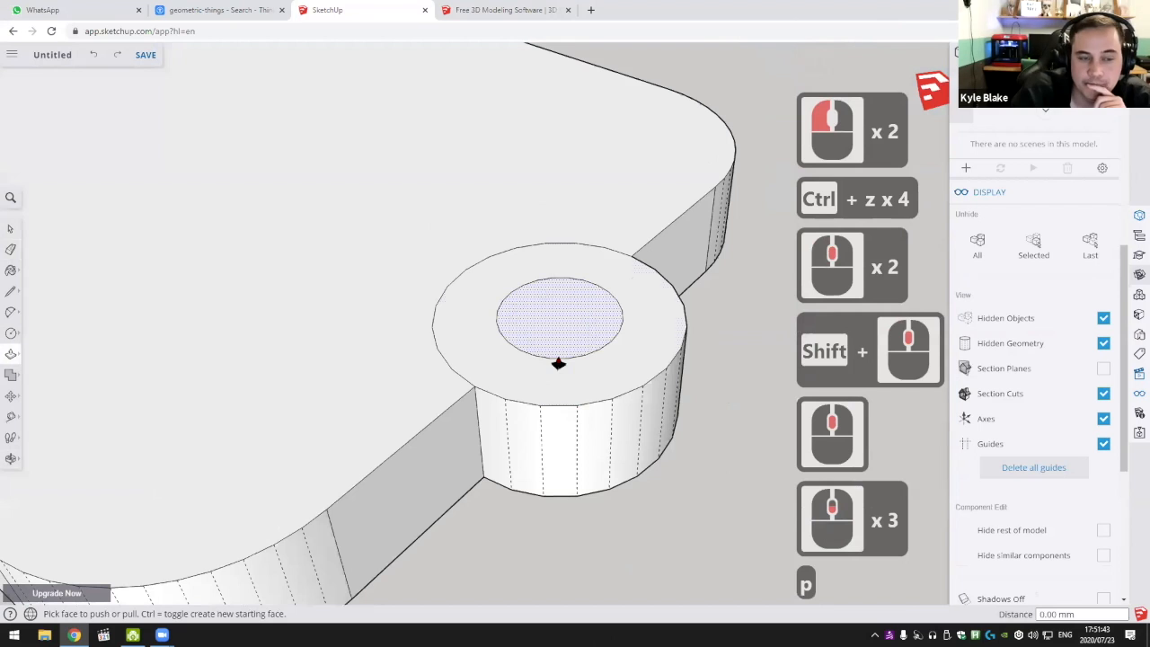
{"action": "left_click", "coordinate": [540, 329]}
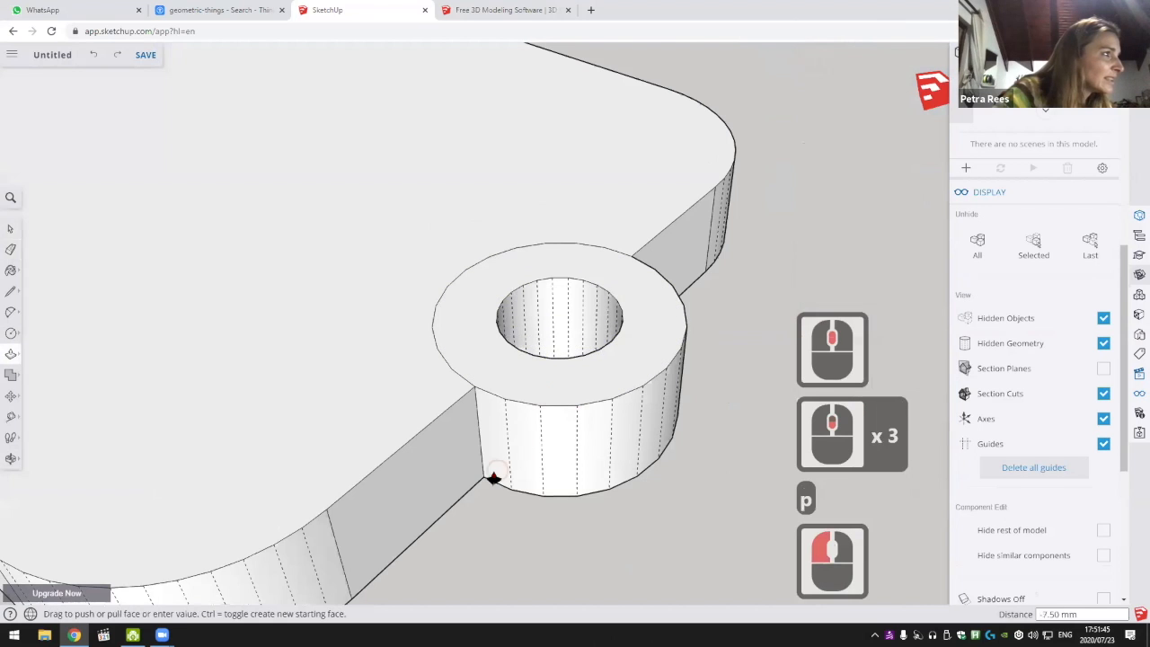
{"action": "scroll", "coordinate": [493, 405], "scroll_direction": "down", "scroll_amount": 2}
{"action": "middle_click_drag", "start_coordinate": [494, 395], "coordinate": [506, 184]}
{"action": "middle_click_drag", "start_coordinate": [456, 353], "coordinate": [456, 344]}
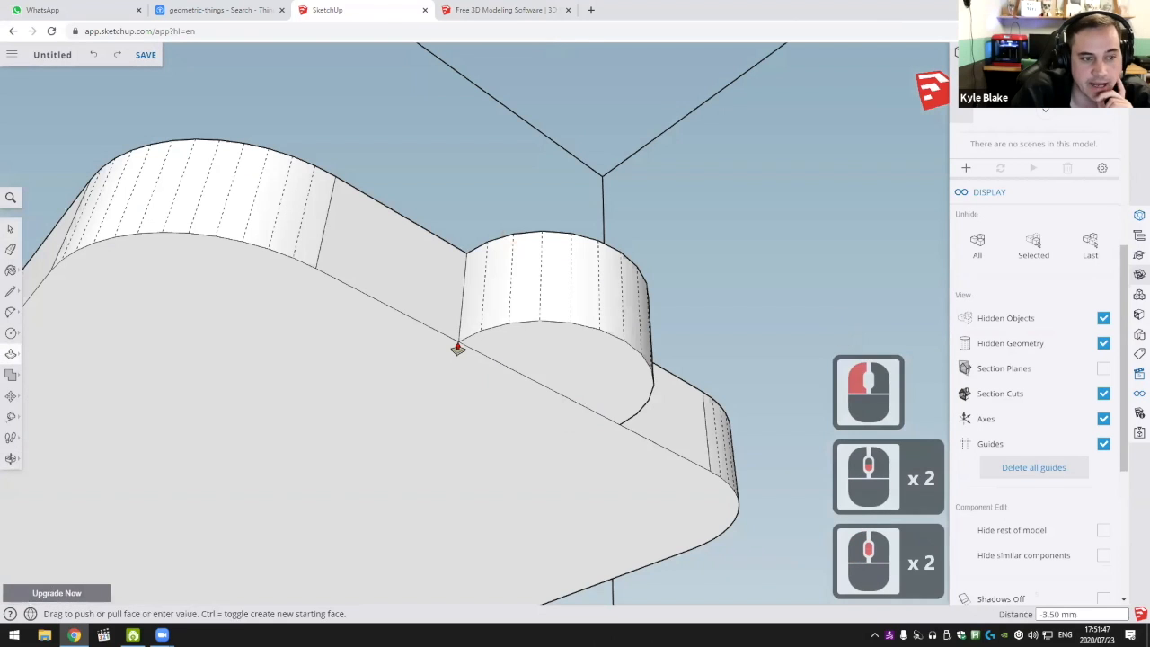
{"action": "left_click", "coordinate": [505, 402]}
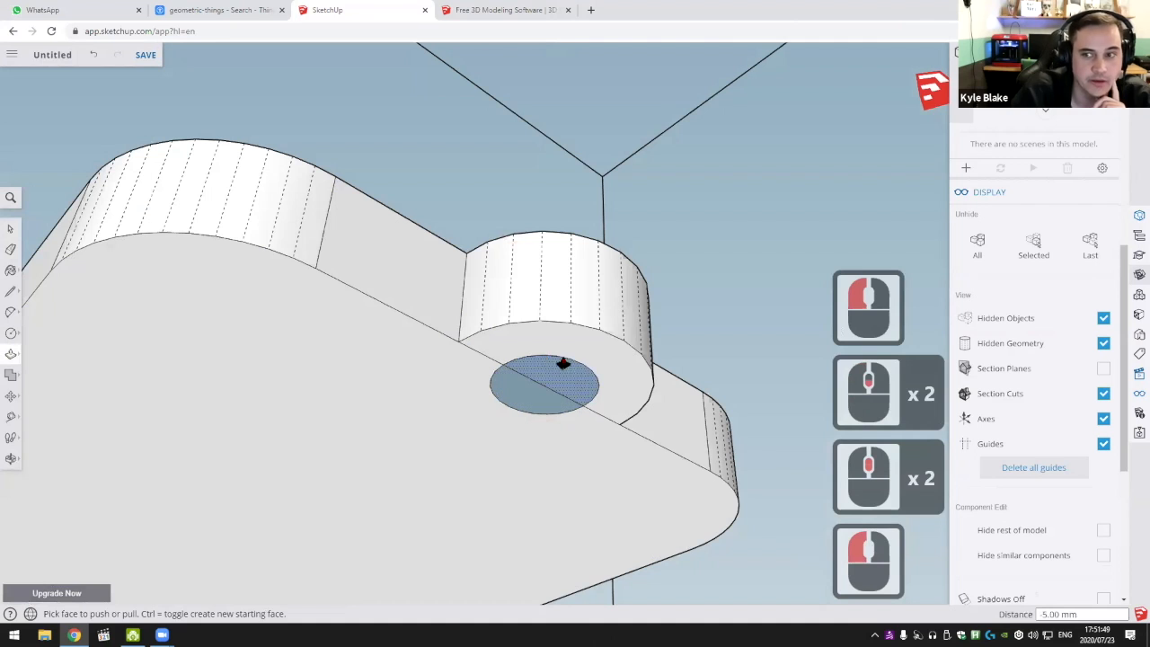
{"action": "mouse_move", "coordinate": [591, 560]}
{"action": "middle_mouse_down"}
{"action": "mouse_move", "coordinate": [611, 465]}
{"action": "mouse_move", "coordinate": [592, 576]}
{"action": "mouse_move", "coordinate": [624, 478]}
{"action": "mouse_move", "coordinate": [627, 488]}
{"action": "mouse_move", "coordinate": [584, 431]}
{"action": "mouse_move", "coordinate": [603, 491]}
{"action": "middle_mouse_up"}
{"action": "scroll", "coordinate": [624, 477], "scroll_direction": "down", "scroll_amount": 1}
Erase the leftover dividing line on the underside and delete the face still closing the hole
{"action": "key", "text": "e"}
{"action": "left_click", "coordinate": [592, 440]}
{"action": "left_click", "coordinate": [582, 433]}
{"action": "mouse_move", "coordinate": [584, 433]}
{"action": "middle_mouse_down"}
{"action": "mouse_move", "coordinate": [578, 405]}
{"action": "mouse_move", "coordinate": [621, 474]}
{"action": "middle_mouse_up"}
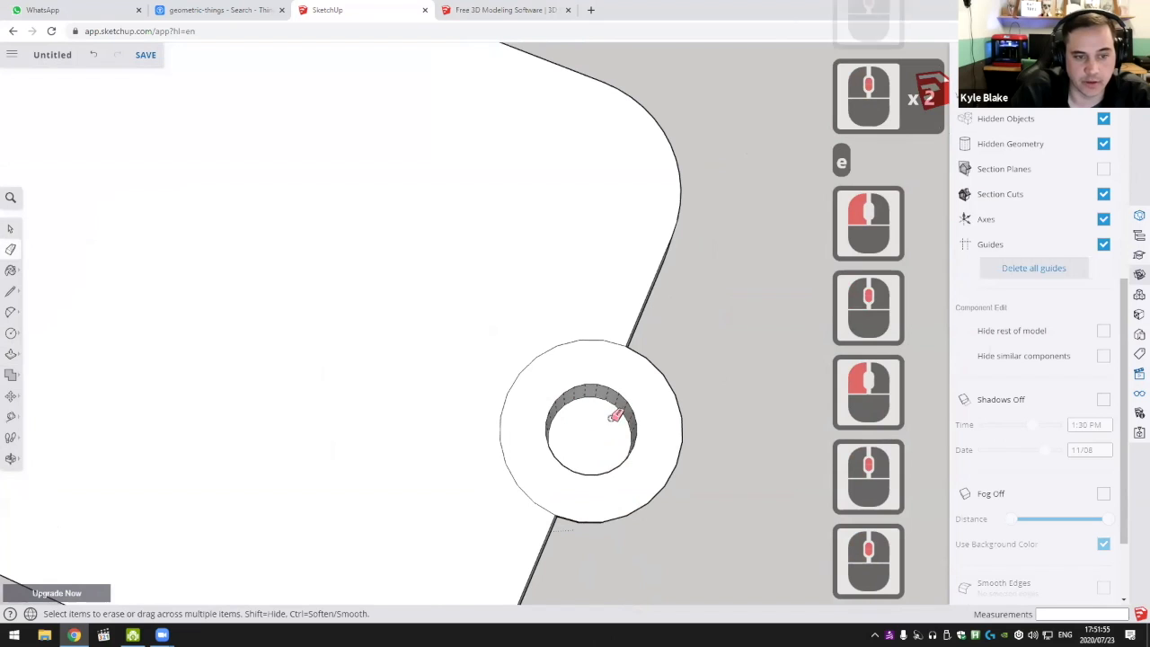
{"action": "key", "text": "space"}
{"action": "left_click", "coordinate": [589, 440]}
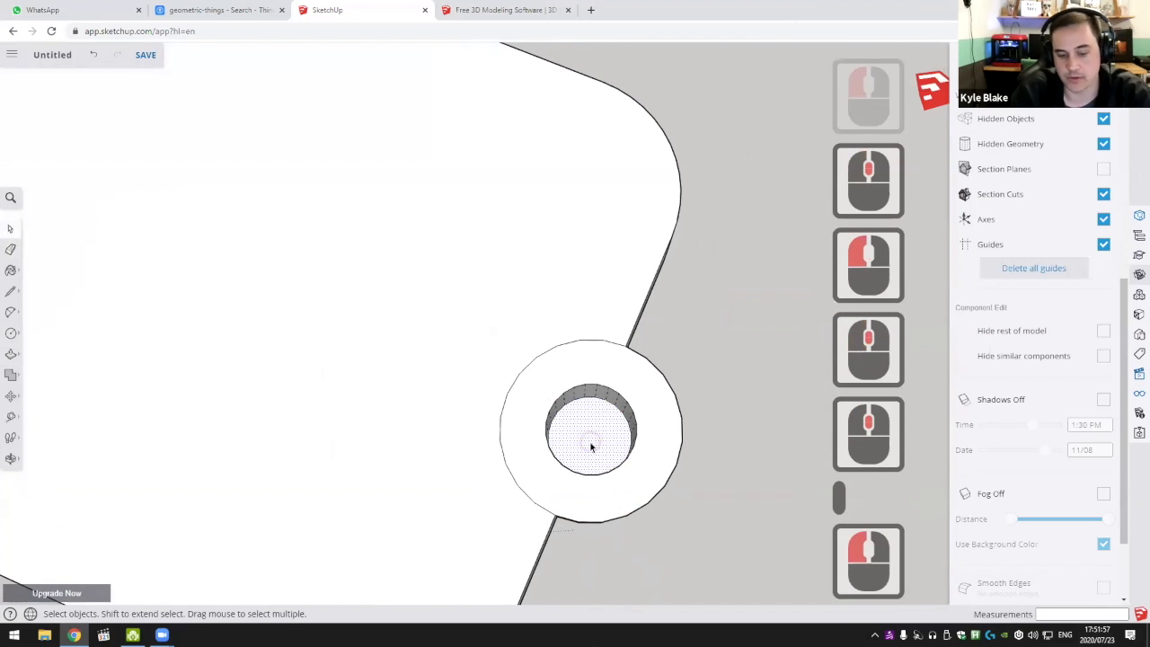
{"action": "key", "text": "Delete"}
Try a thin inward offset of the slab's top-face outline, and undo it
{"action": "scroll", "coordinate": [599, 477], "scroll_direction": "down", "scroll_amount": 5}
{"action": "middle_click_drag", "start_coordinate": [599, 477], "coordinate": [543, 483]}
{"action": "scroll", "coordinate": [516, 305], "scroll_direction": "down", "scroll_amount": 12}
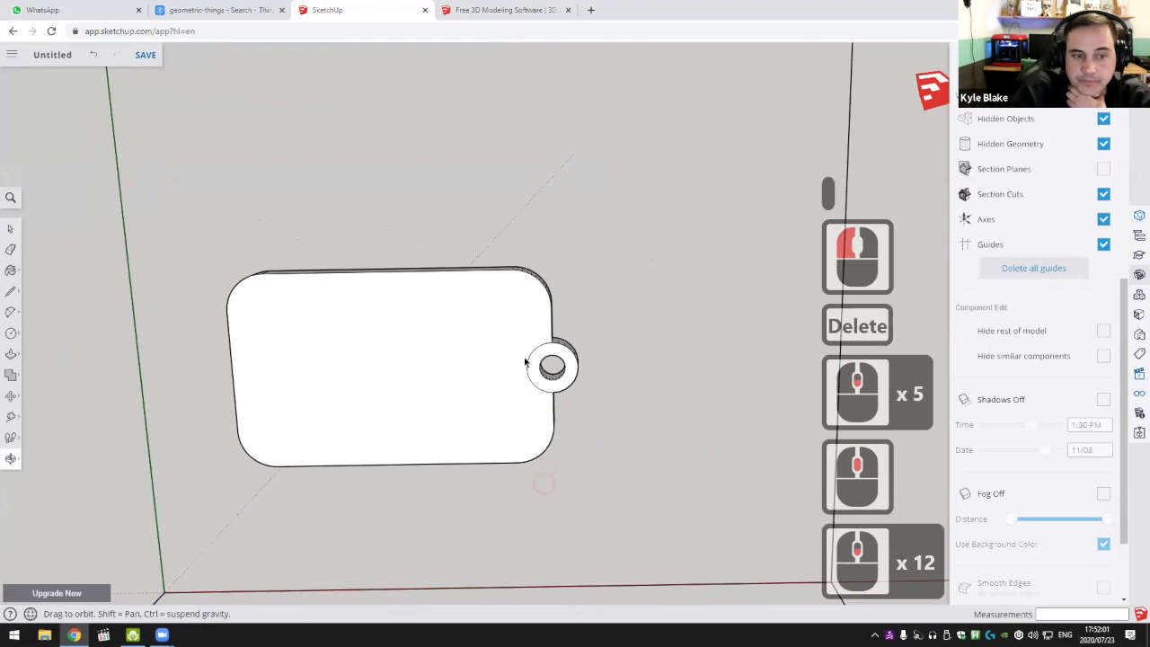
{"action": "middle_click_drag", "start_coordinate": [525, 362], "coordinate": [524, 249]}
{"action": "scroll", "coordinate": [504, 339], "scroll_direction": "down", "scroll_amount": 1}
{"action": "scroll", "coordinate": [455, 313], "scroll_direction": "up", "scroll_amount": 8}
{"action": "mouse_move", "coordinate": [504, 339]}
{"action": "middle_mouse_down"}
{"action": "mouse_move", "coordinate": [456, 316]}
{"action": "mouse_move", "coordinate": [462, 362]}
{"action": "mouse_move", "coordinate": [517, 337]}
{"action": "middle_mouse_up"}
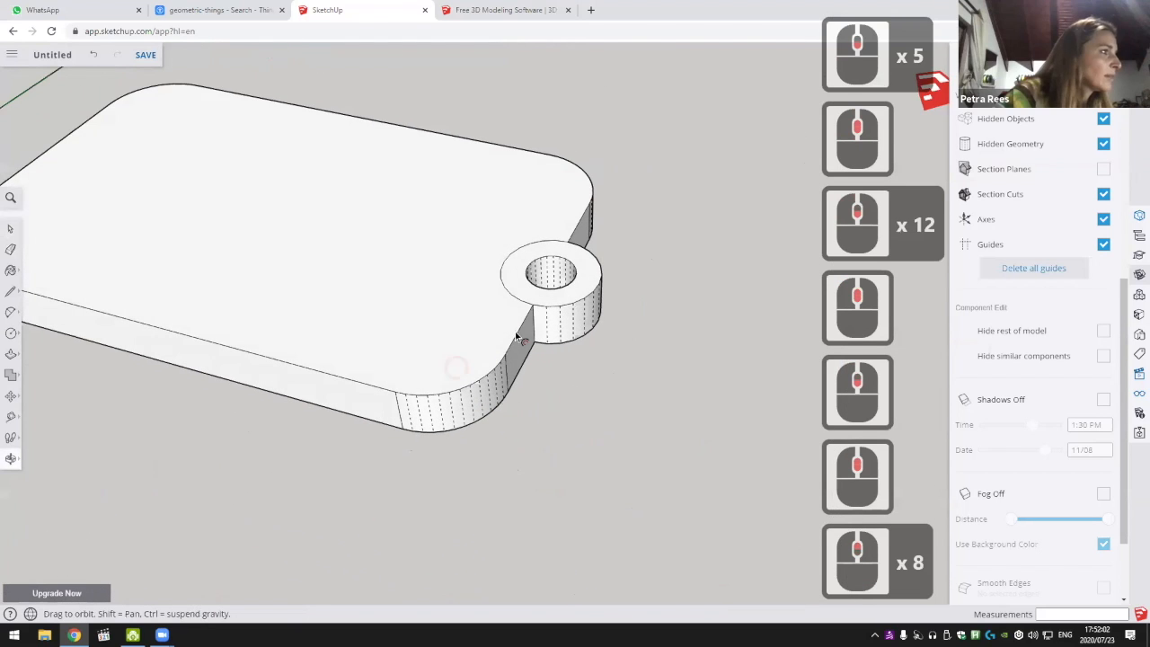
{"action": "key", "text": "f"}
{"action": "left_click", "coordinate": [501, 329]}
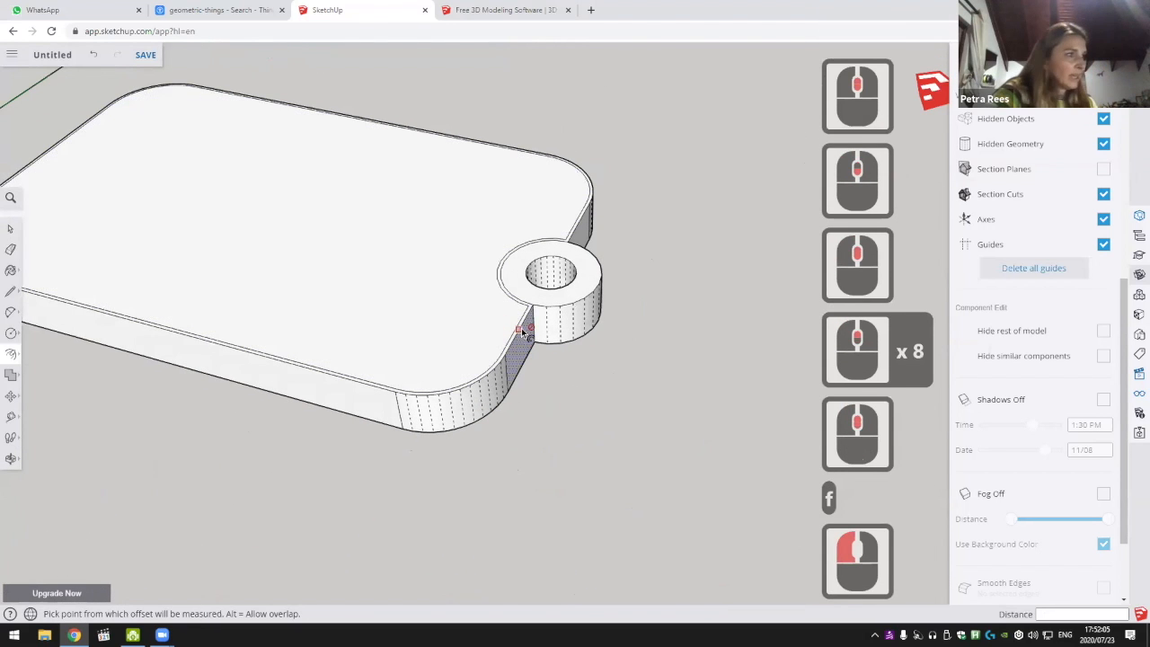
{"action": "key", "text": "ctrl+z"}
{"action": "left_click", "coordinate": [526, 325]}
{"action": "key", "text": "ctrl+z"}
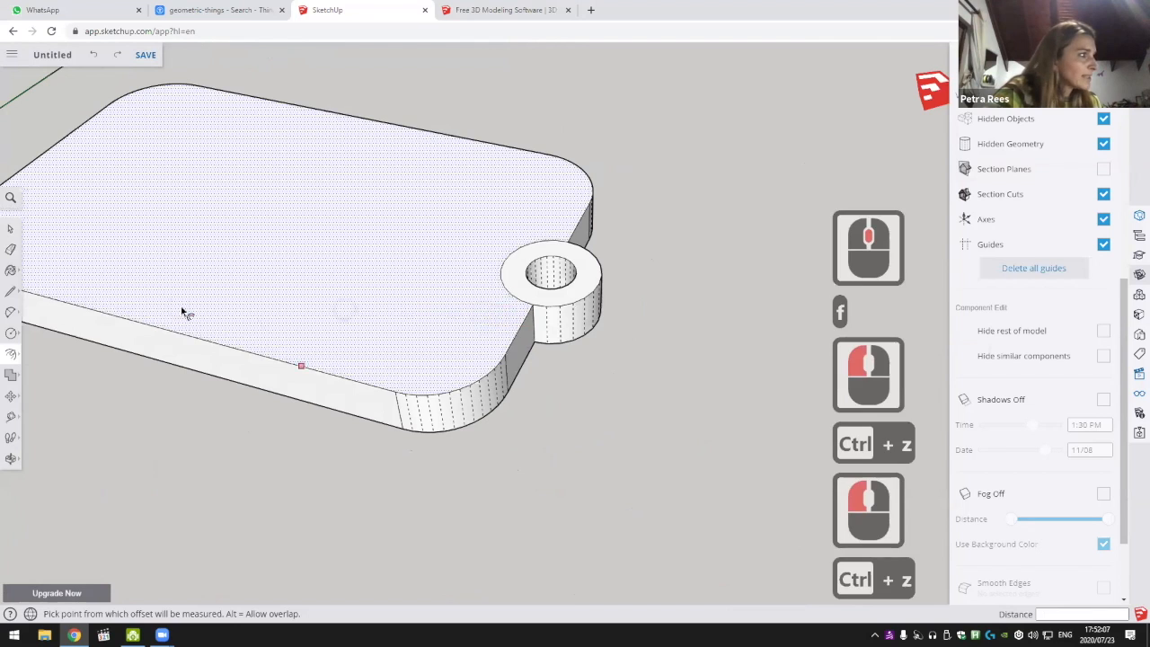
Try the Offset tool again with a wider border inside the slab's top face, and undo it
{"action": "left_click", "coordinate": [11, 353]}
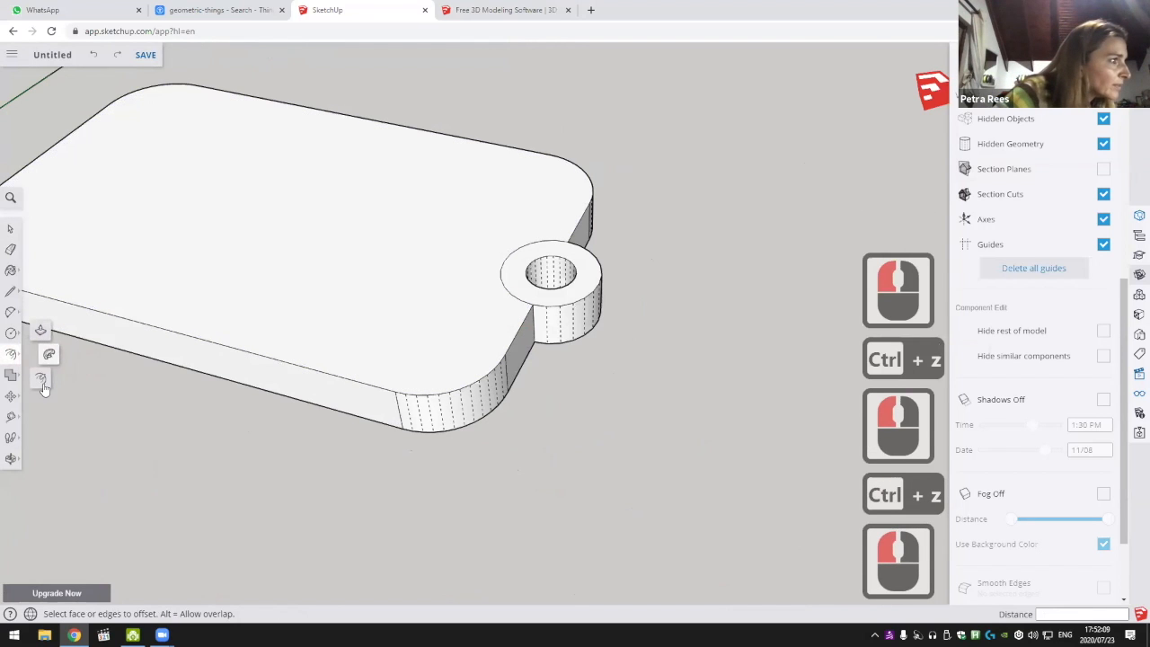
{"action": "left_click", "coordinate": [42, 381]}
{"action": "left_click", "coordinate": [445, 167]}
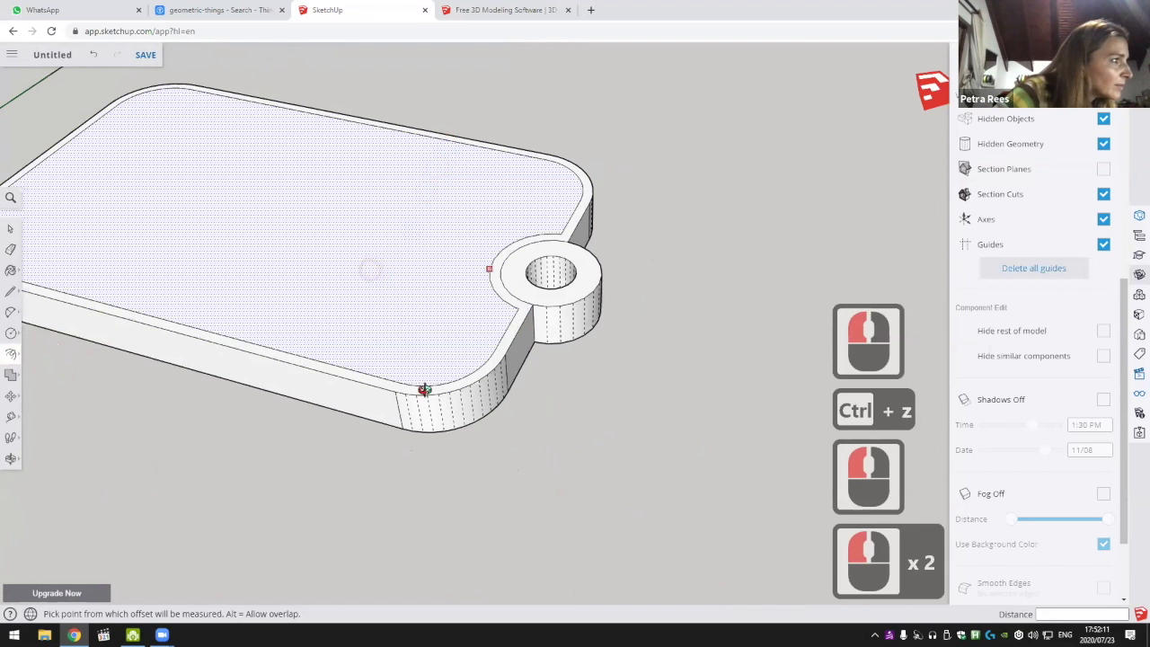
{"action": "scroll", "coordinate": [425, 389], "scroll_direction": "down", "scroll_amount": 3}
{"action": "middle_click_drag", "start_coordinate": [411, 383], "coordinate": [663, 316]}
{"action": "scroll", "coordinate": [662, 317], "scroll_direction": "up", "scroll_amount": 1}
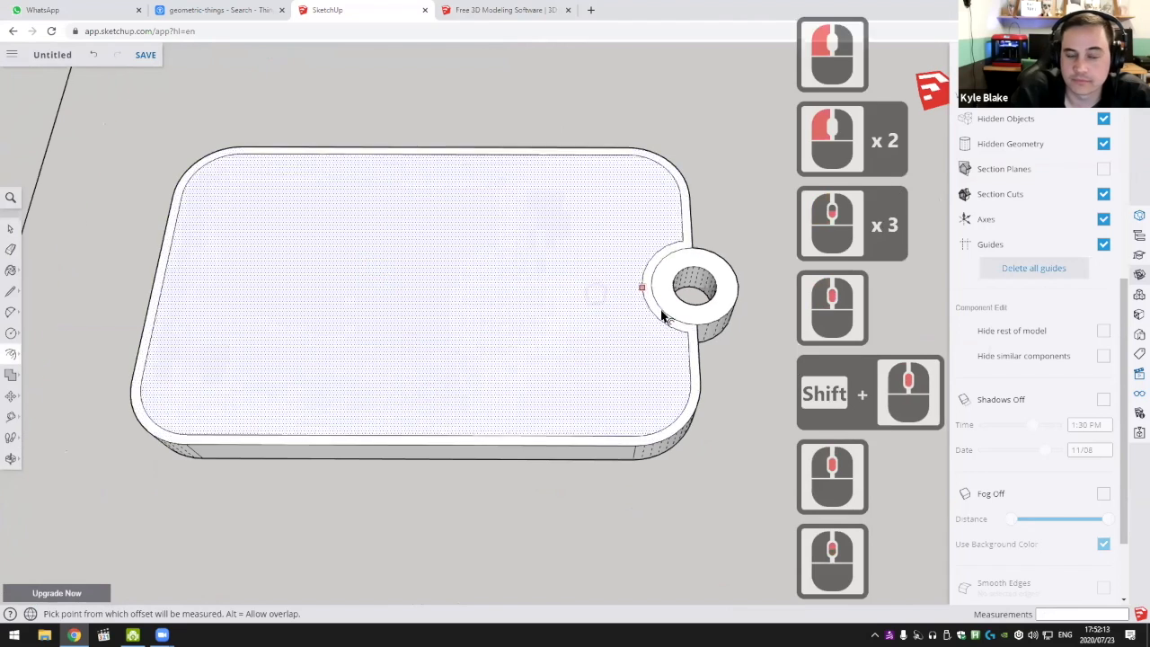
{"action": "key", "text": "ctrl+z"}
{"action": "key", "text": "w"}
{"action": "left_click", "coordinate": [673, 313]}
{"action": "key", "text": "Escape"}
{"action": "key", "text": "ctrl+z"}
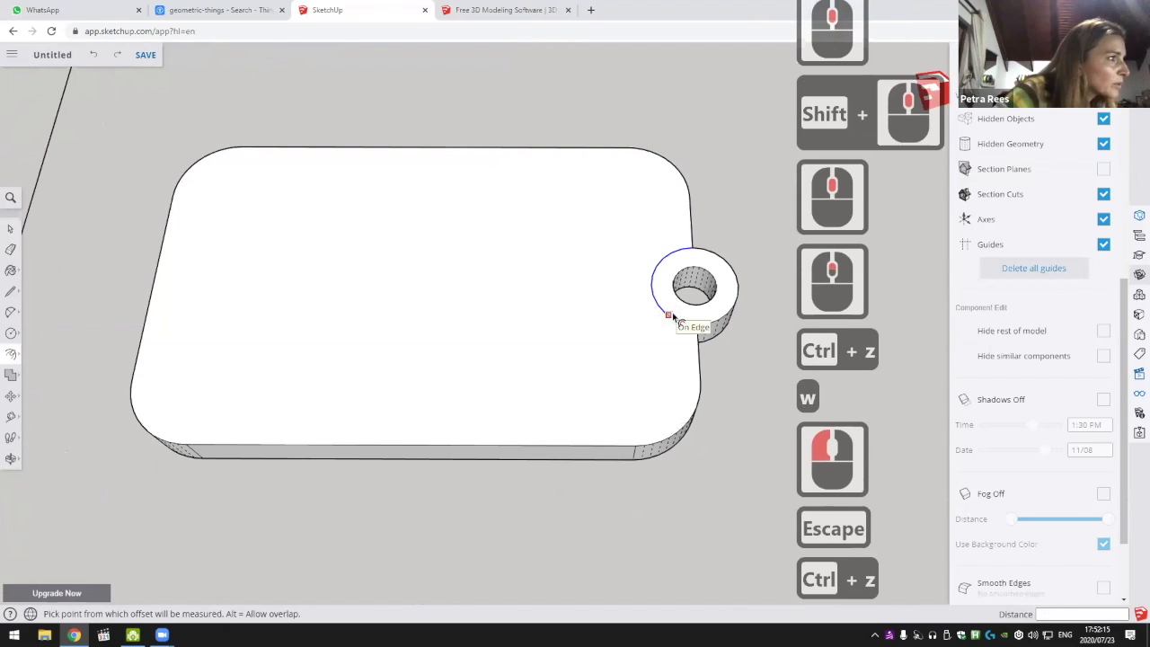
Erase the circle arc separating the tab from the slab on the top face
{"action": "key", "text": "e"}
{"action": "left_click", "coordinate": [671, 311]}
{"action": "scroll", "coordinate": [673, 306], "scroll_direction": "down", "scroll_amount": 4}
{"action": "middle_click_drag", "start_coordinate": [673, 307], "coordinate": [680, 242]}
{"action": "scroll", "coordinate": [683, 237], "scroll_direction": "up", "scroll_amount": 2}
{"action": "middle_click_drag", "start_coordinate": [593, 389], "coordinate": [578, 339]}
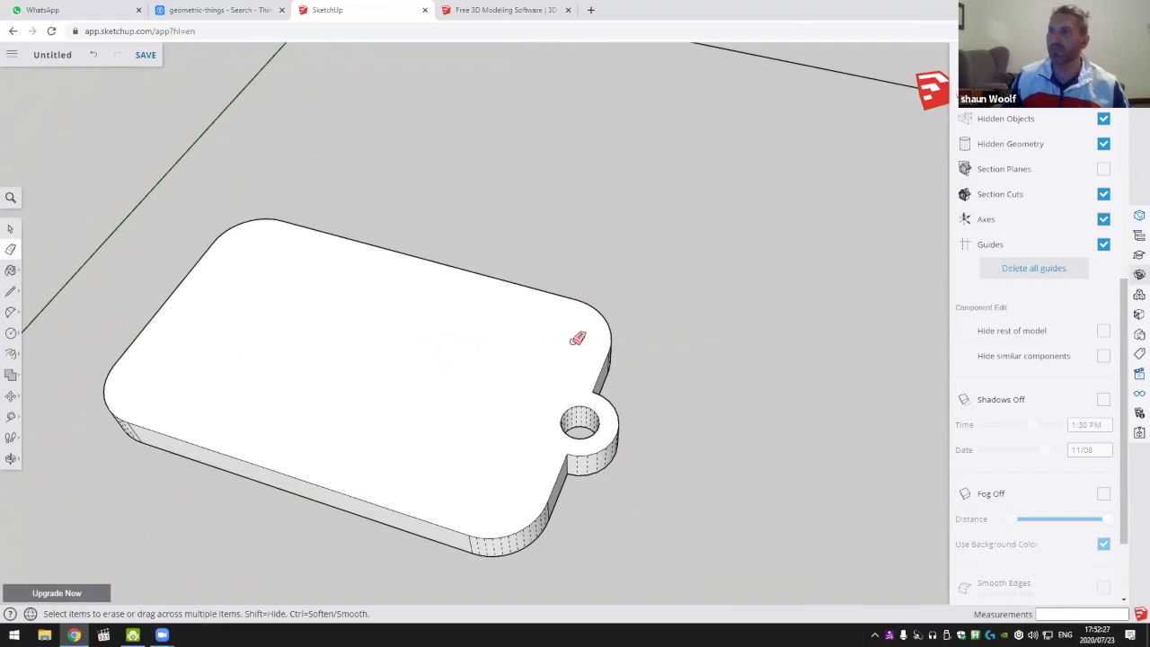
{"action": "scroll", "coordinate": [662, 422], "scroll_direction": "up", "scroll_amount": 19}
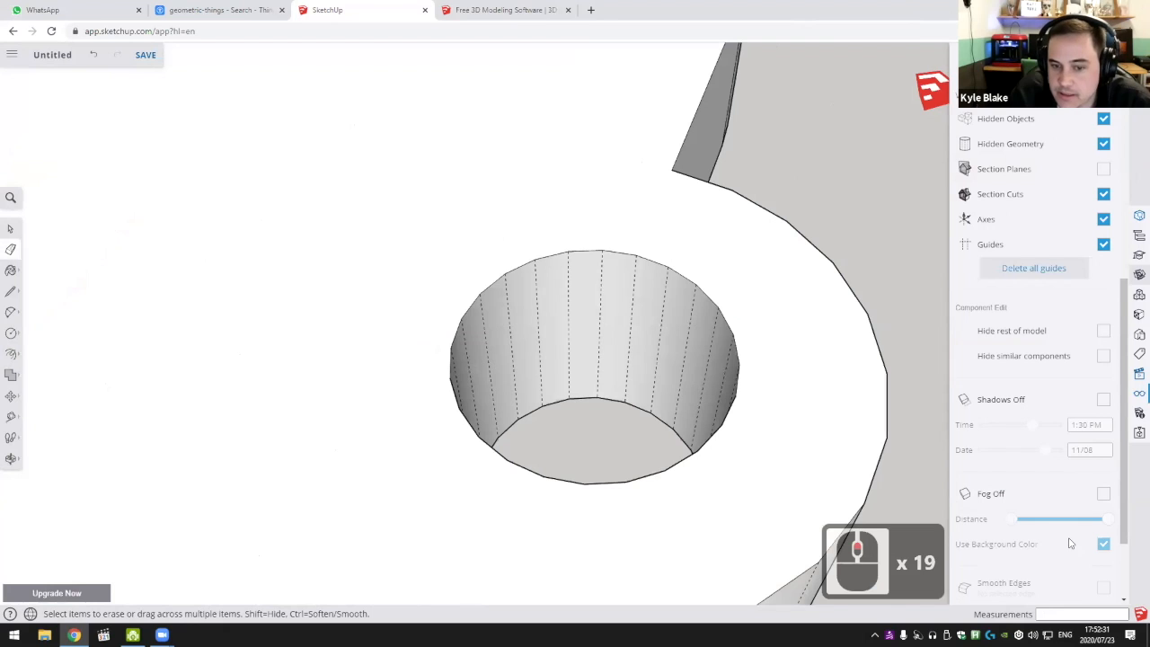
Turn off the display of hidden geometry and reverse the face of the hole's inner wall
{"action": "left_click", "coordinate": [1103, 144]}
{"action": "middle_click", "coordinate": [588, 333]}
{"action": "key", "text": "space"}
{"action": "left_click", "coordinate": [593, 320]}
{"action": "right_click", "coordinate": [593, 316]}
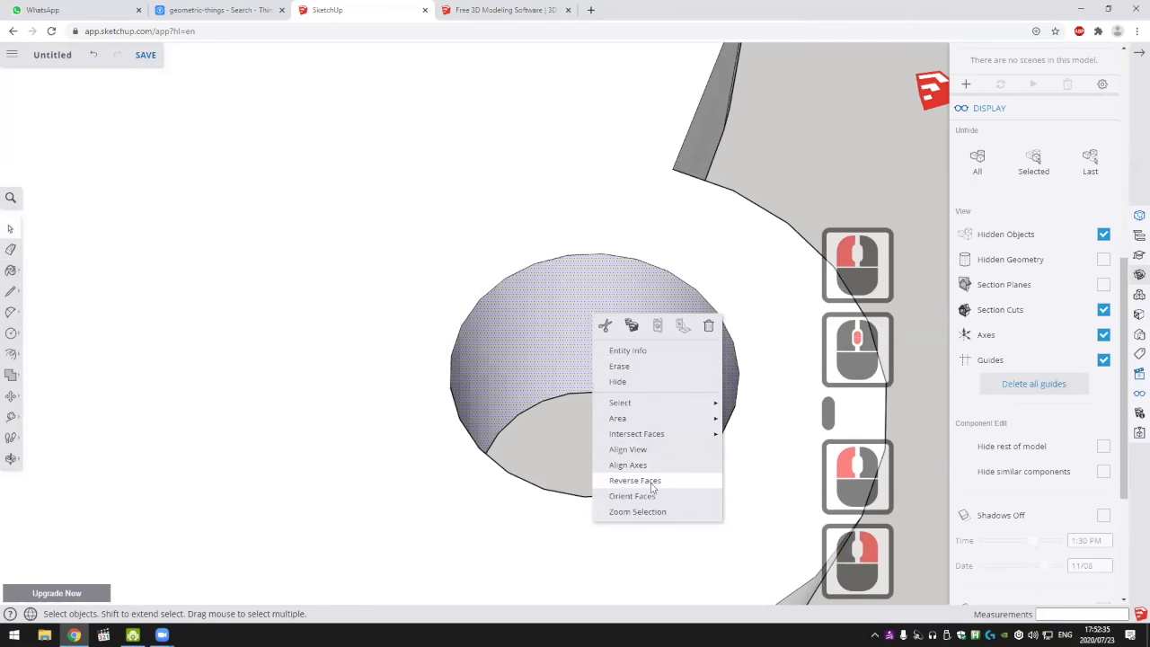
{"action": "left_click", "coordinate": [652, 483]}
{"action": "left_click", "coordinate": [608, 455]}
{"action": "middle_click_drag", "start_coordinate": [611, 414], "coordinate": [619, 359]}
{"action": "key", "text": "Escape"}
{"action": "scroll", "coordinate": [619, 364], "scroll_direction": "down", "scroll_amount": 4}
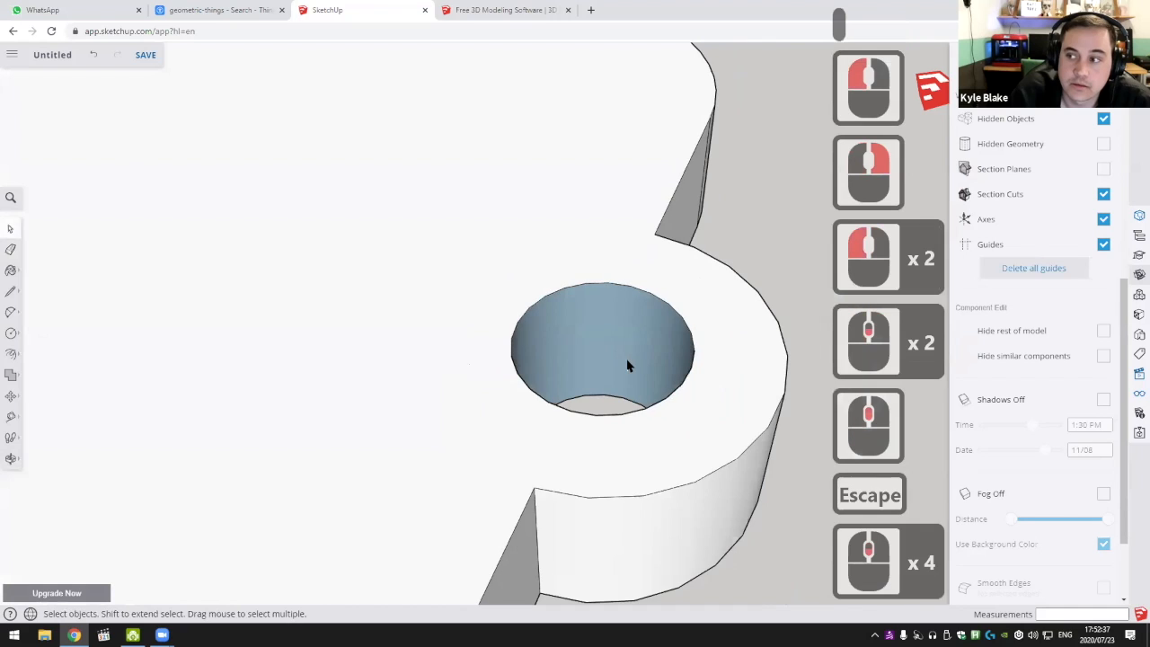
{"action": "scroll", "coordinate": [695, 399], "scroll_direction": "down", "scroll_amount": 2}
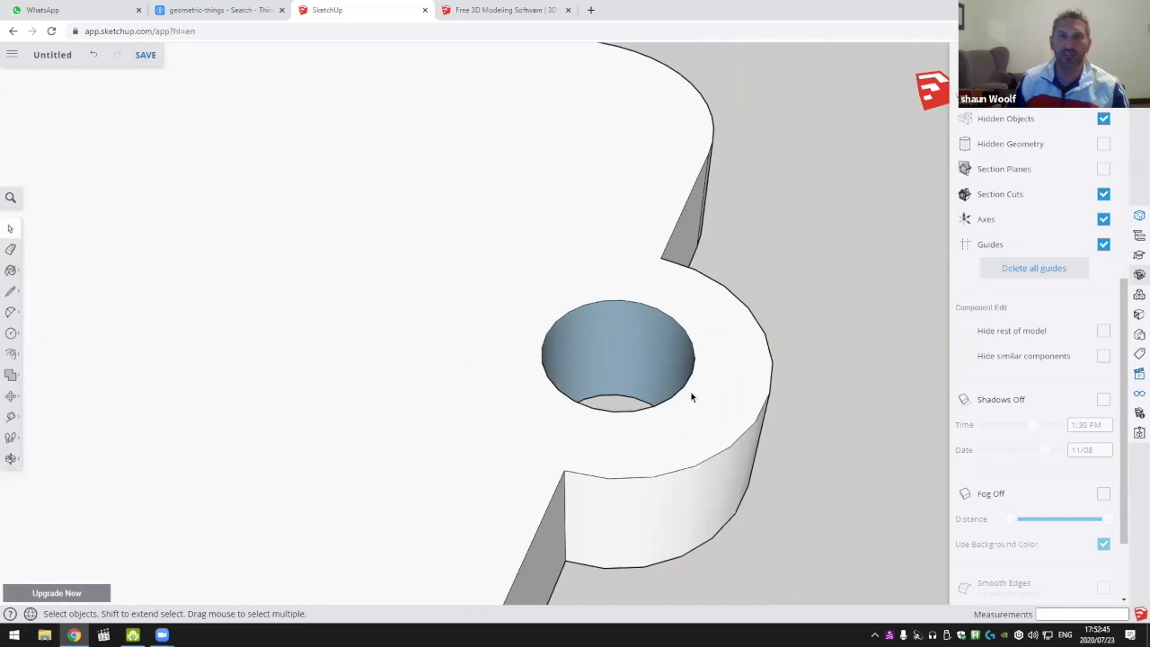
Reverse the curved outer side face of the tab
{"action": "left_click", "coordinate": [710, 499]}
{"action": "right_click", "coordinate": [709, 499]}
{"action": "left_click", "coordinate": [778, 451]}
{"action": "left_click", "coordinate": [803, 518]}
{"action": "middle_click_drag", "start_coordinate": [803, 518], "coordinate": [590, 405]}
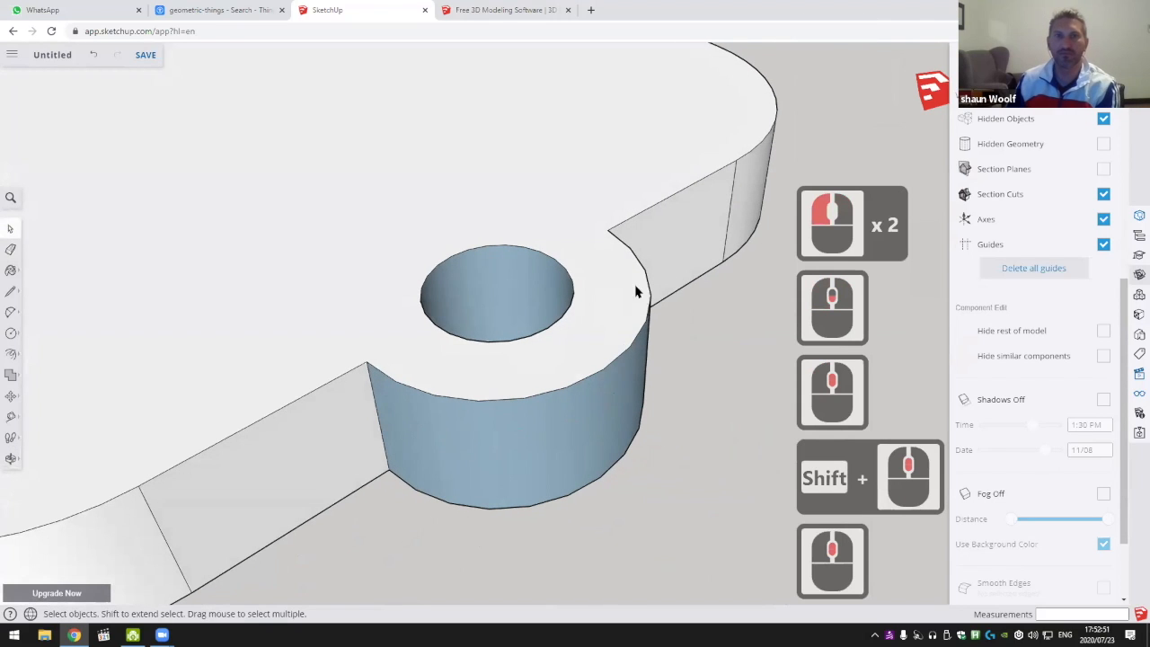
Restore the original orientation of the tab's curved outer side and the hole's inner wall by reversing both faces
{"action": "middle_click_drag", "start_coordinate": [673, 311], "coordinate": [580, 344]}
{"action": "double_click", "coordinate": [581, 344]}
{"action": "left_click", "coordinate": [596, 337]}
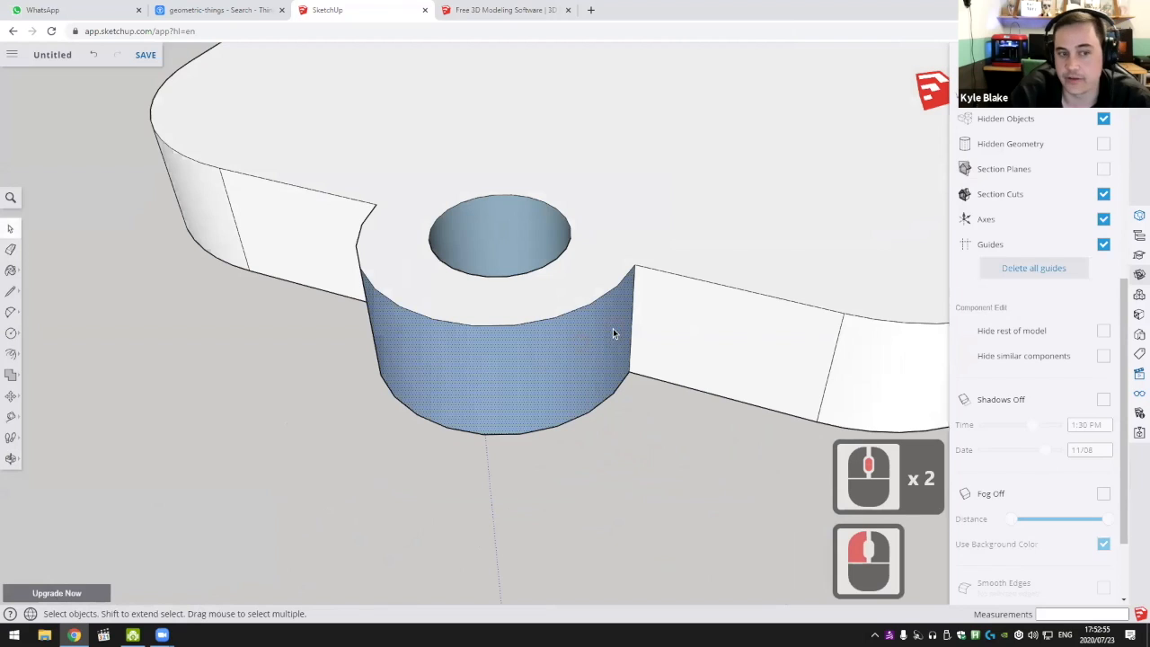
{"action": "right_click", "coordinate": [589, 332]}
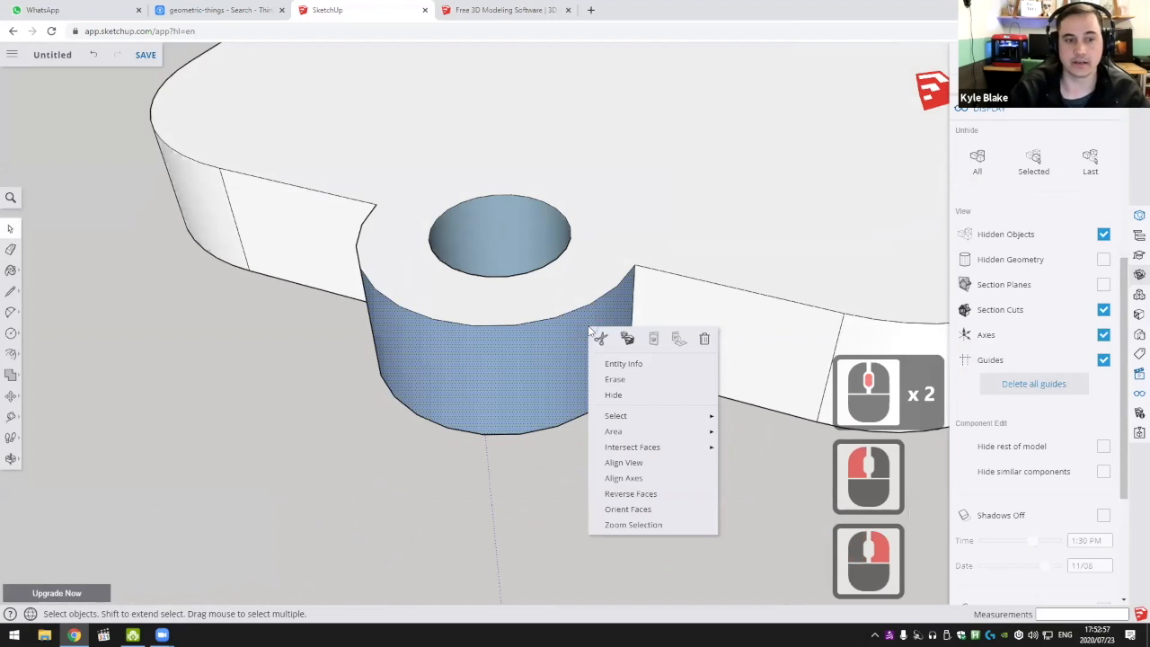
{"action": "left_click", "coordinate": [653, 497]}
{"action": "double_click", "coordinate": [503, 254]}
{"action": "right_click", "coordinate": [504, 252]}
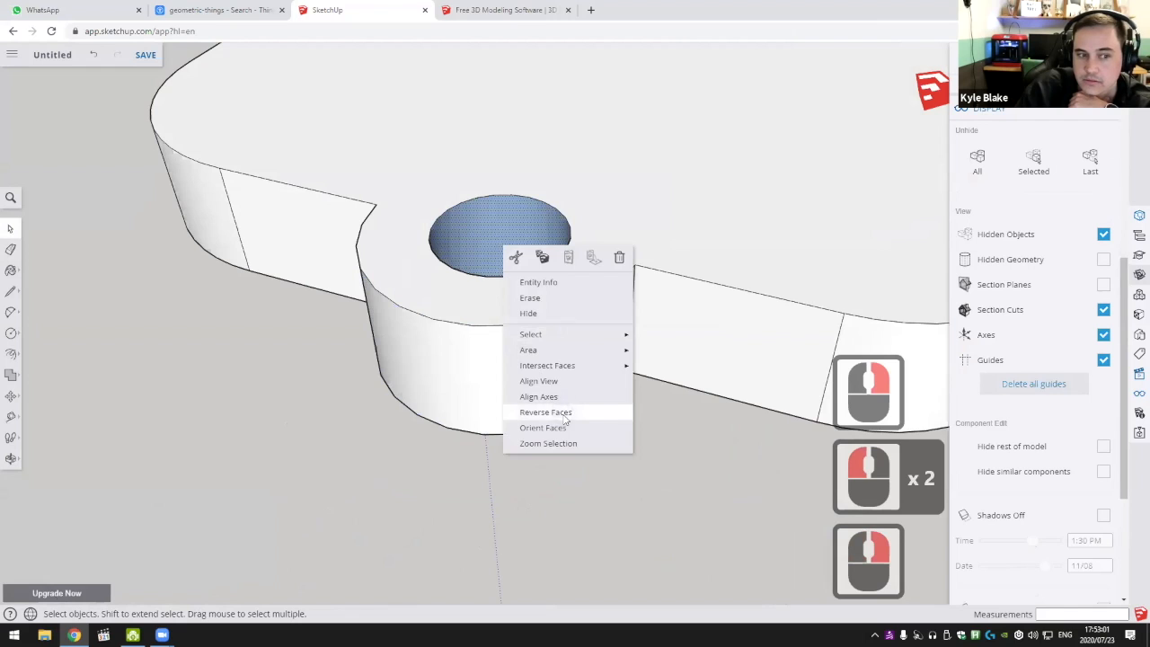
{"action": "left_click", "coordinate": [545, 413]}
{"action": "scroll", "coordinate": [583, 372], "scroll_direction": "down", "scroll_amount": 11}
{"action": "scroll", "coordinate": [518, 333], "scroll_direction": "up", "scroll_amount": 3}
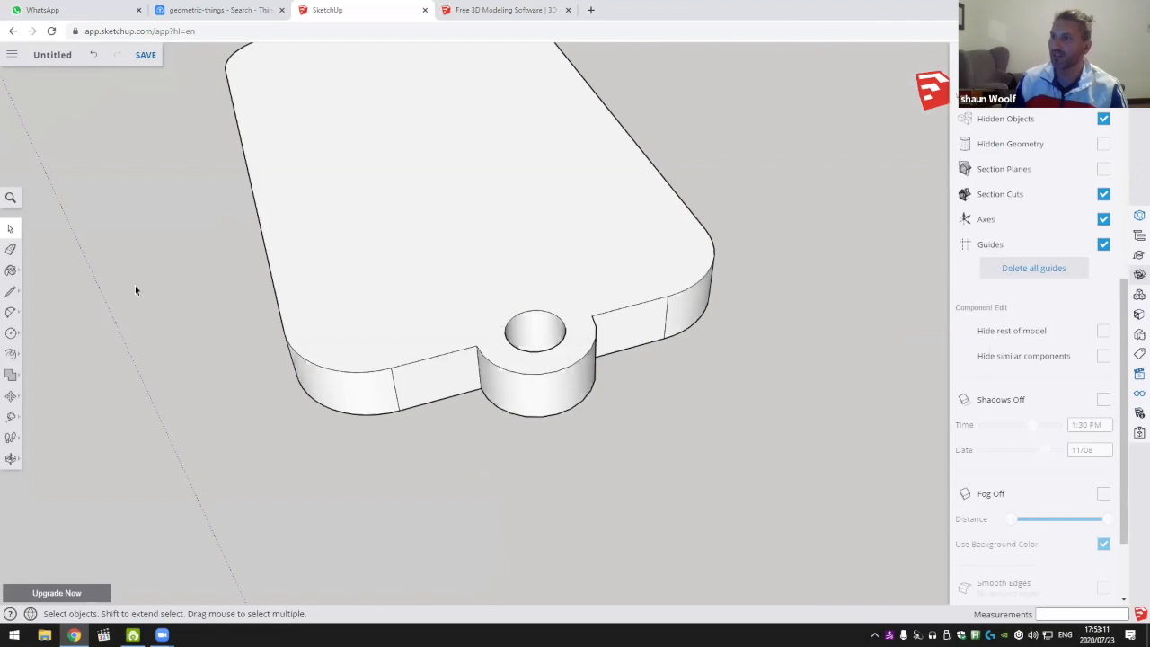
{"action": "left_click", "coordinate": [11, 354]}
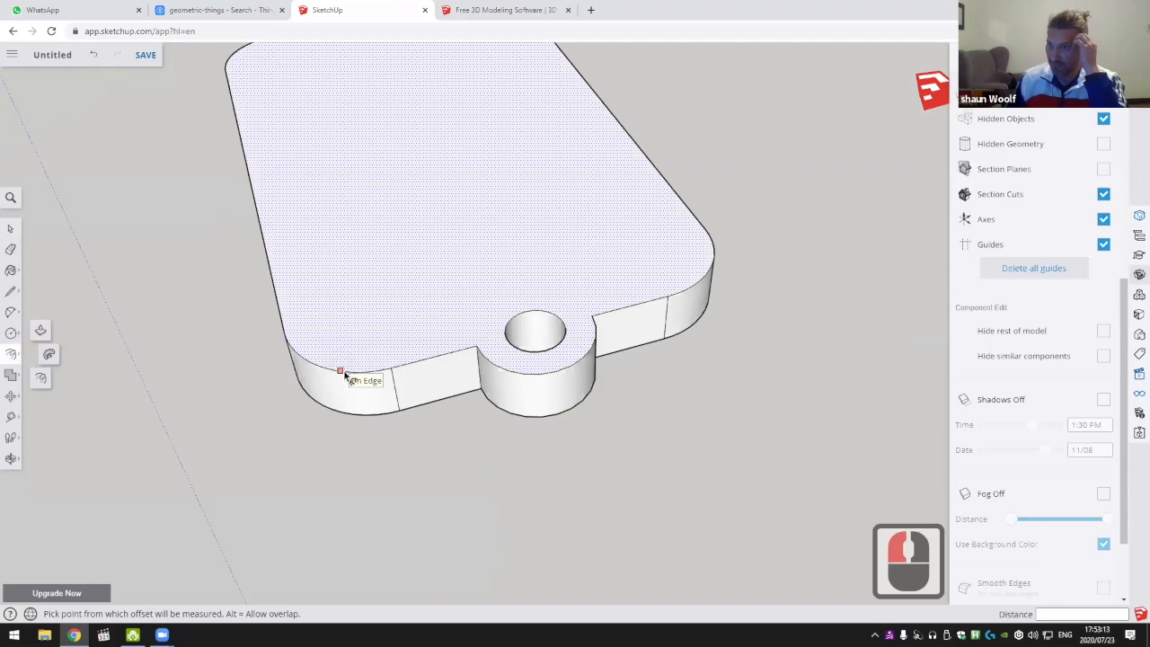
{"action": "left_click", "coordinate": [385, 372]}
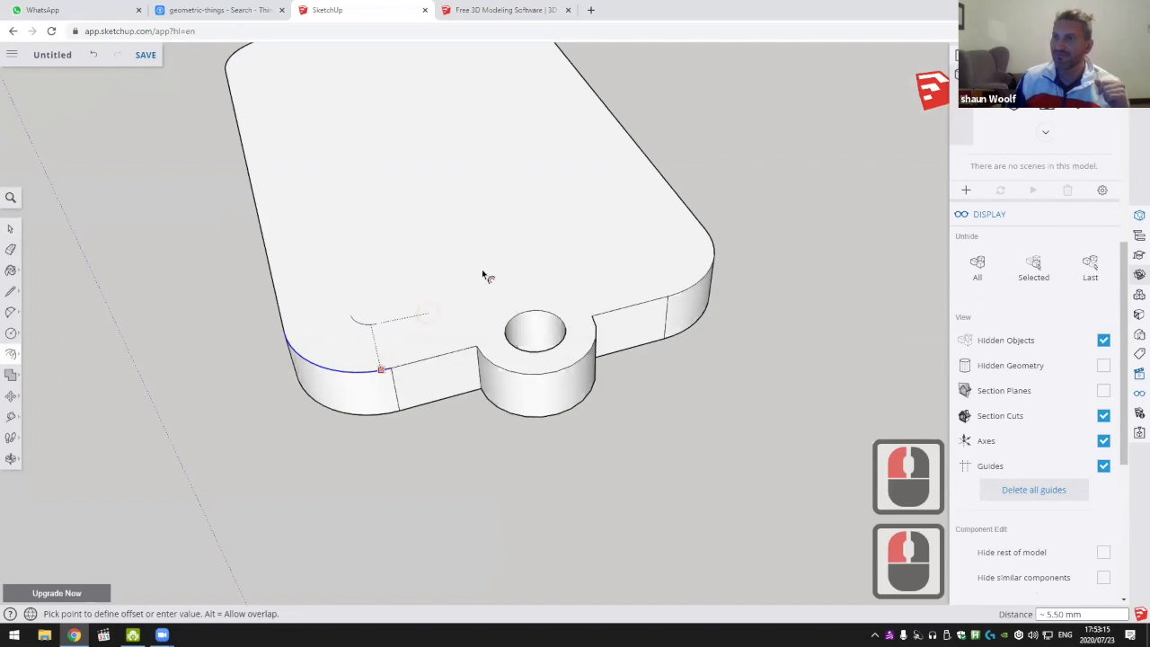
{"action": "key", "text": "Escape"}
Try offsetting the complete top-face outline of the slab and tab, and undo it
{"action": "scroll", "coordinate": [537, 327], "scroll_direction": "down", "scroll_amount": 4}
{"action": "middle_click_drag", "start_coordinate": [537, 326], "coordinate": [594, 339]}
{"action": "key", "text": "space"}
{"action": "scroll", "coordinate": [595, 339], "scroll_direction": "up", "scroll_amount": 3}
{"action": "double_click", "coordinate": [582, 350]}
{"action": "scroll", "coordinate": [579, 351], "scroll_direction": "down", "scroll_amount": 4}
{"action": "middle_click_drag", "start_coordinate": [563, 152], "coordinate": [24, 381]}
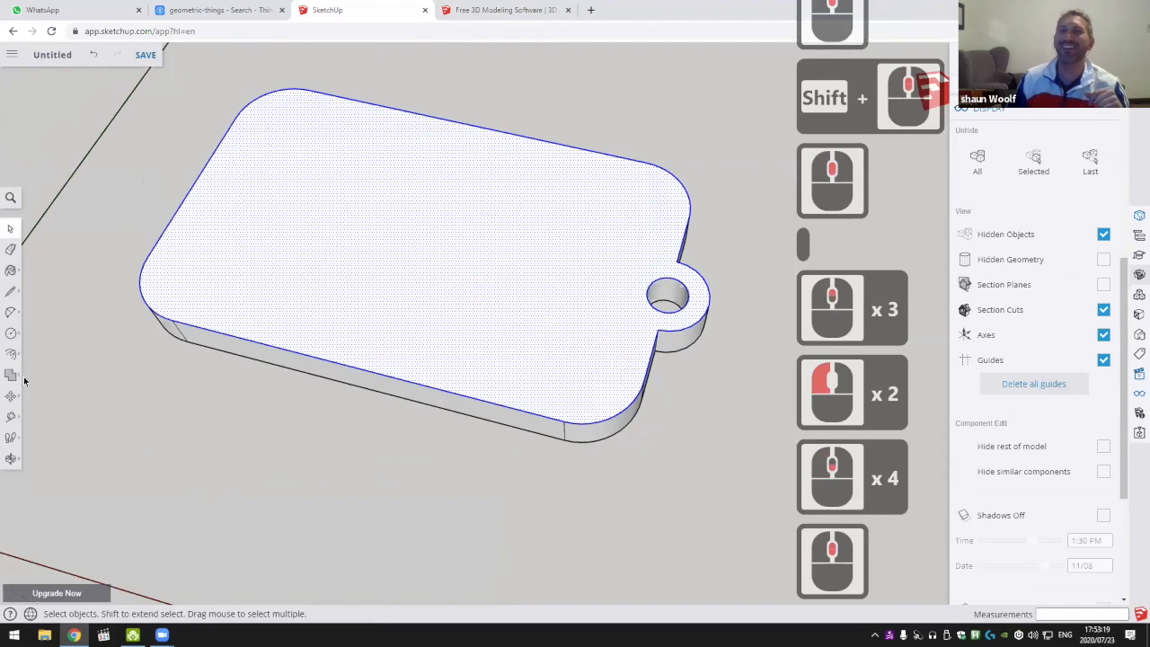
{"action": "key", "text": "f"}
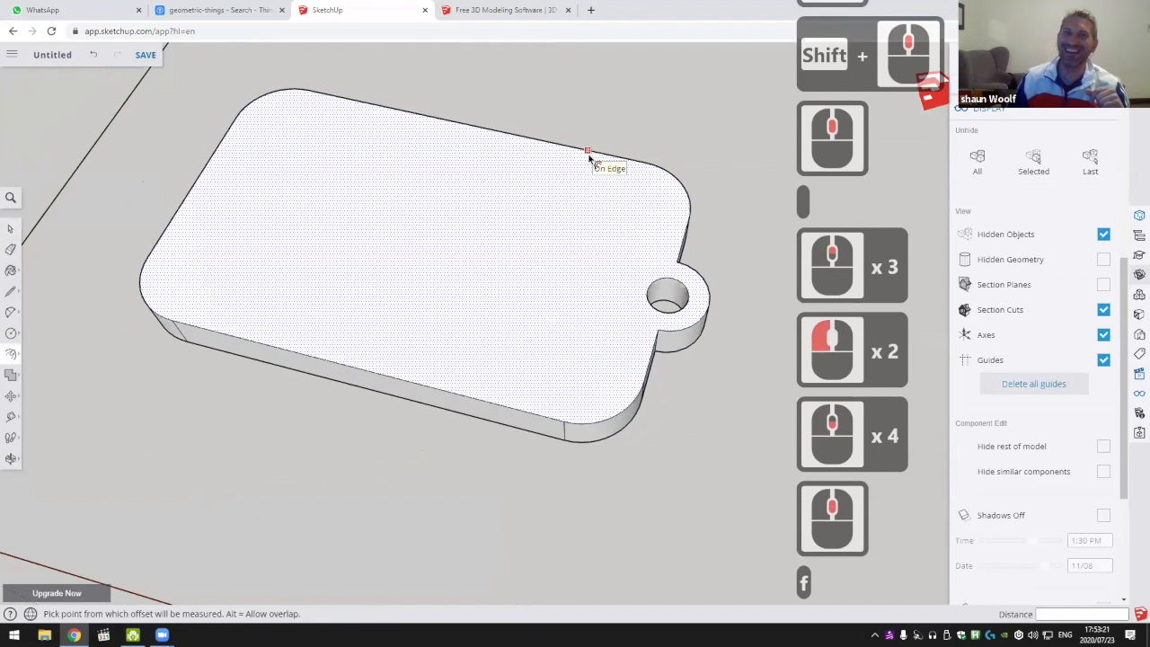
{"action": "left_click", "coordinate": [582, 164]}
{"action": "key", "text": "ctrl+z"}
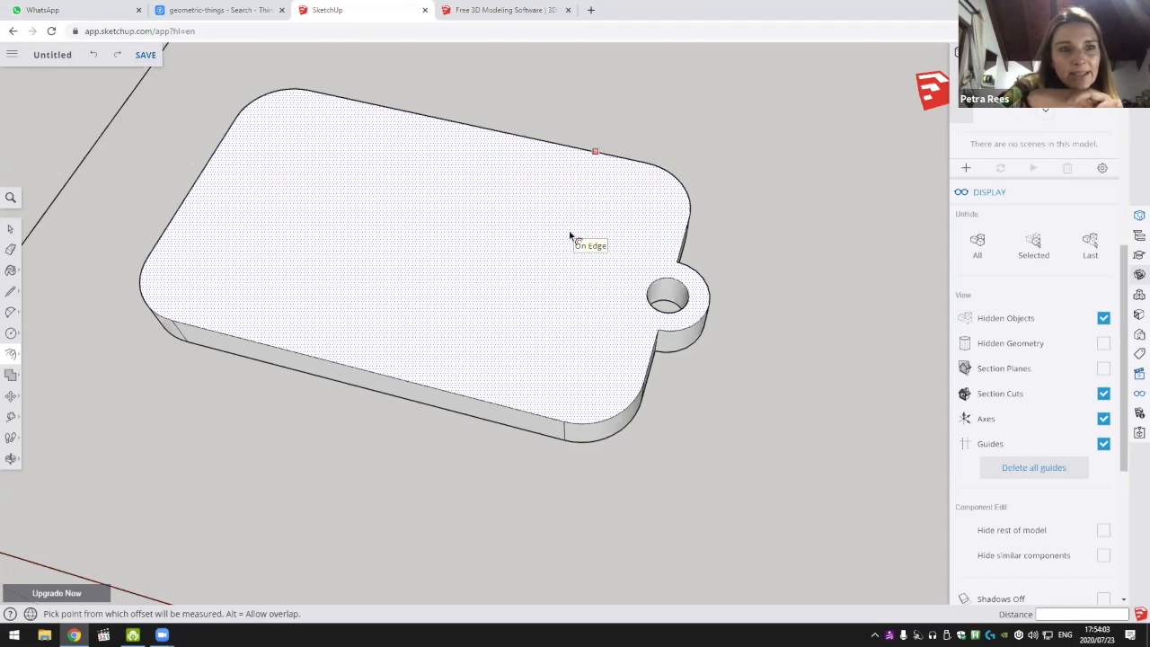
Undo the edits back to the uncut tab, keeping only the inner circle offset on its top face
{"action": "scroll", "coordinate": [701, 320], "scroll_direction": "up", "scroll_amount": 5}
{"action": "scroll", "coordinate": [599, 326], "scroll_direction": "up", "scroll_amount": 2}
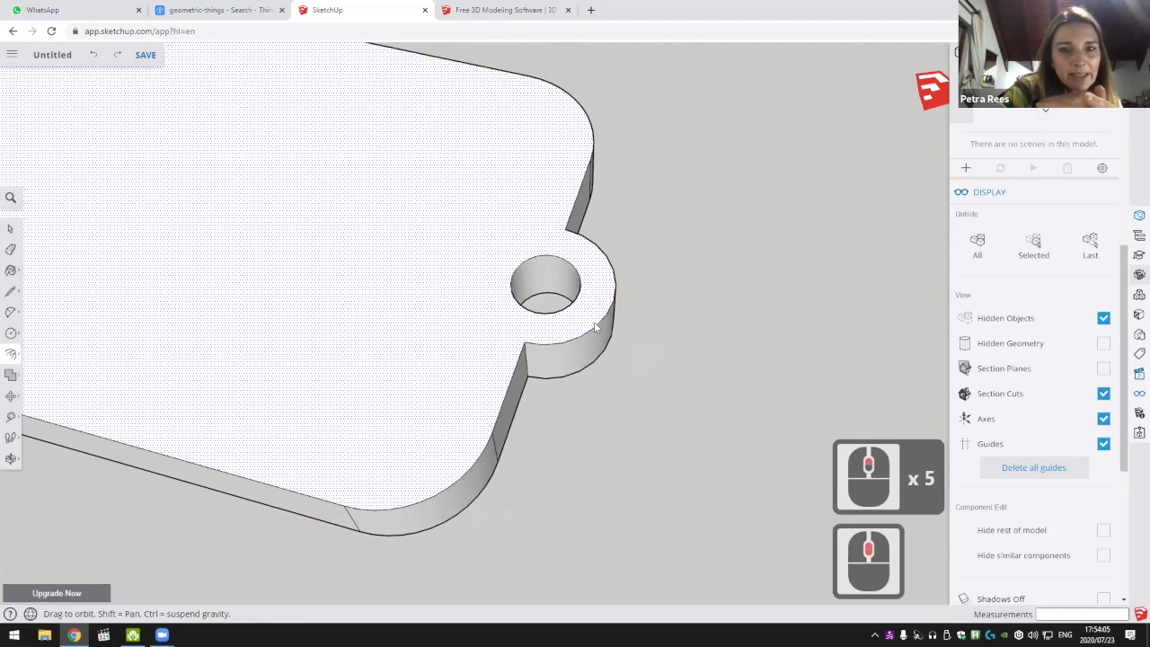
{"action": "key", "text": "ctrl+z"}
{"action": "key", "text": "ctrl+z"}
{"action": "key", "text": "ctrl+z"}
{"action": "key", "text": "ctrl+z"}
{"action": "key", "text": "ctrl+z"}
{"action": "key", "text": "ctrl+z"}
{"action": "key", "text": "ctrl+z"}
{"action": "key", "text": "ctrl+z"}
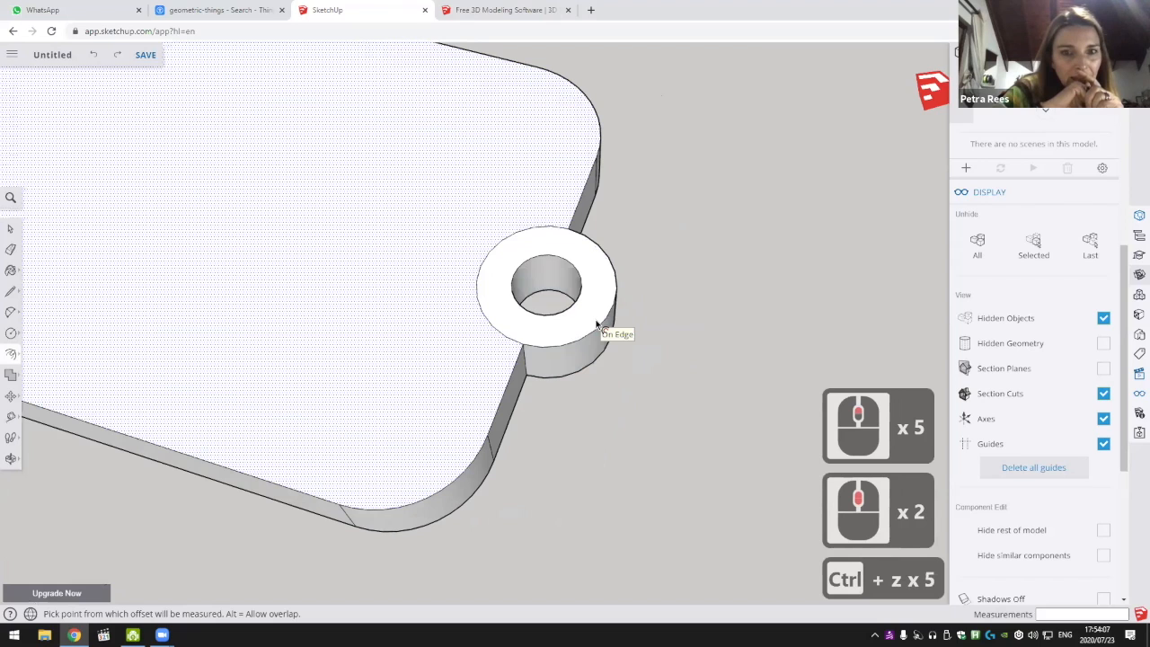
{"action": "key", "text": "ctrl+z"}
{"action": "scroll", "coordinate": [564, 306], "scroll_direction": "up", "scroll_amount": 1}
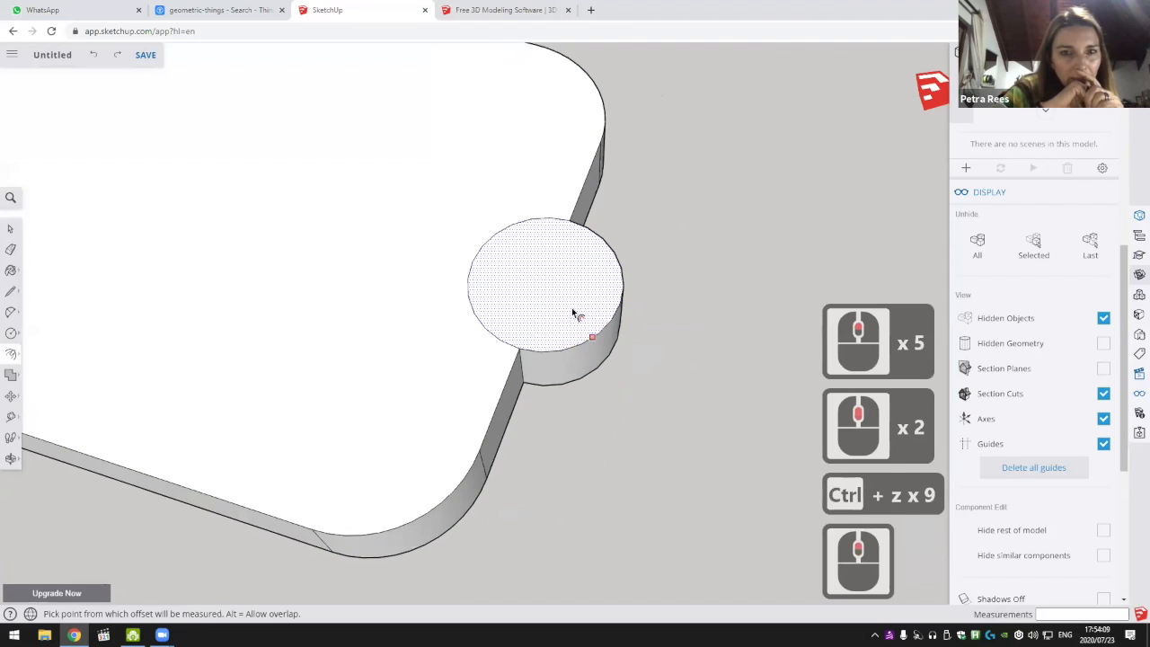
{"action": "key", "text": "ctrl+y"}
Push the inner circle face of the tab 5 mm down to the underside with Push/Pull
{"action": "key", "text": "p"}
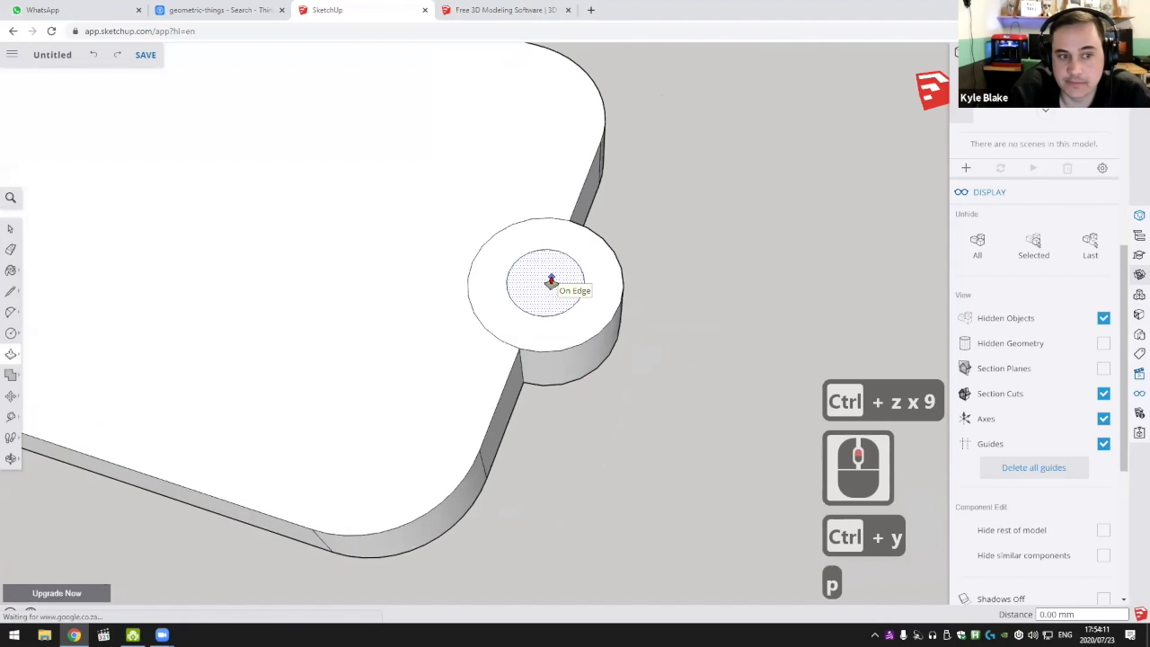
{"action": "left_click_drag", "start_coordinate": [550, 282], "coordinate": [527, 174]}
{"action": "middle_click_drag", "start_coordinate": [528, 173], "coordinate": [512, 210]}
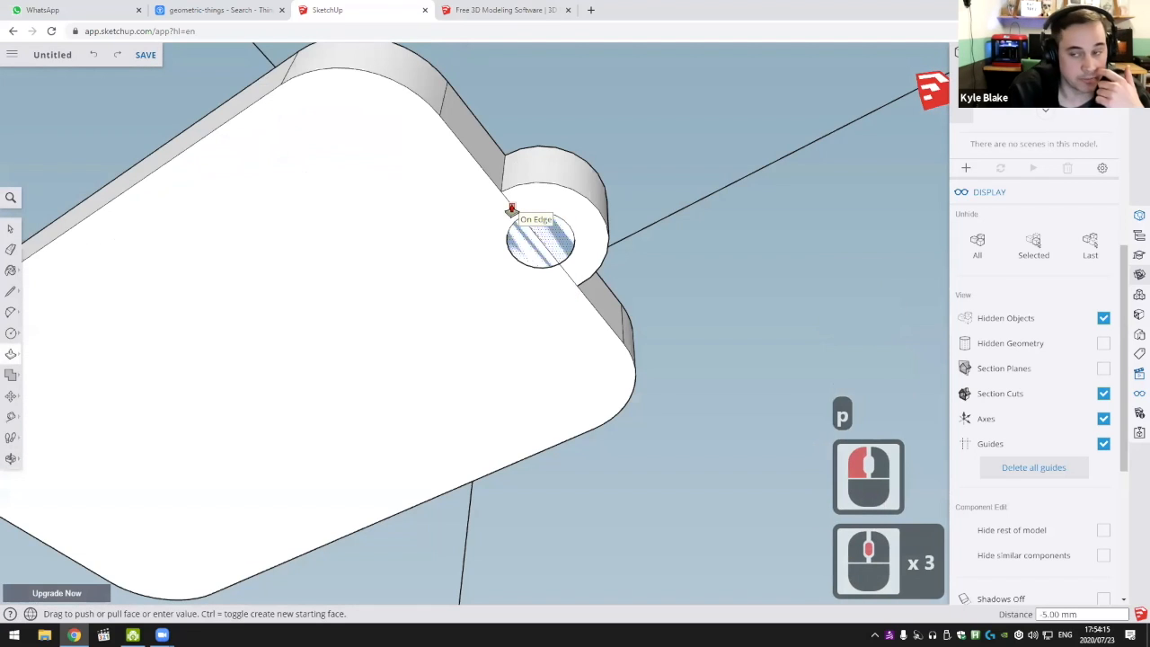
{"action": "left_click", "coordinate": [512, 210]}
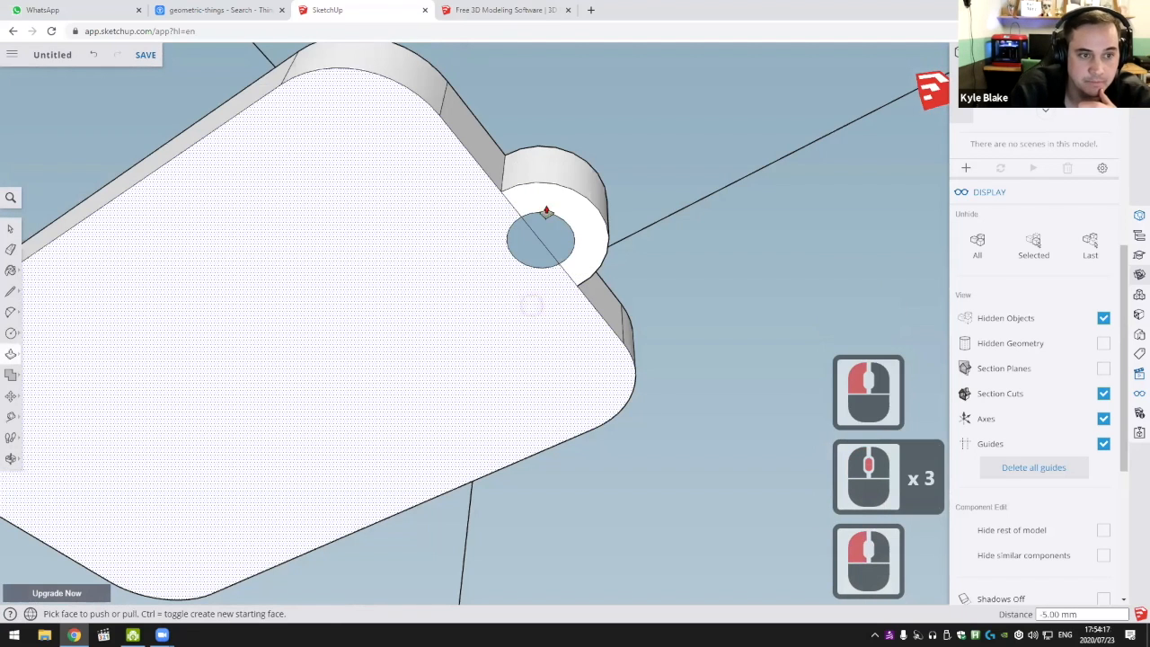
Try deleting the two part-circle faces closing the hole on the underside, and undo the deletion
{"action": "scroll", "coordinate": [571, 250], "scroll_direction": "up", "scroll_amount": 4}
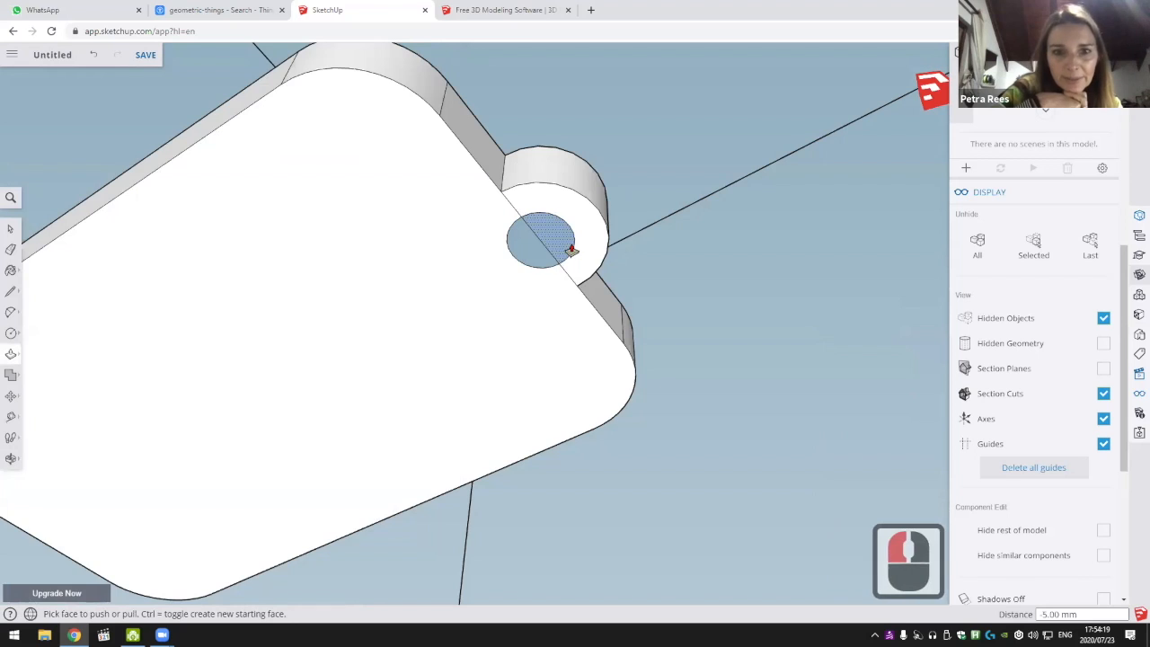
{"action": "key", "text": "space"}
{"action": "left_click", "coordinate": [534, 230]}
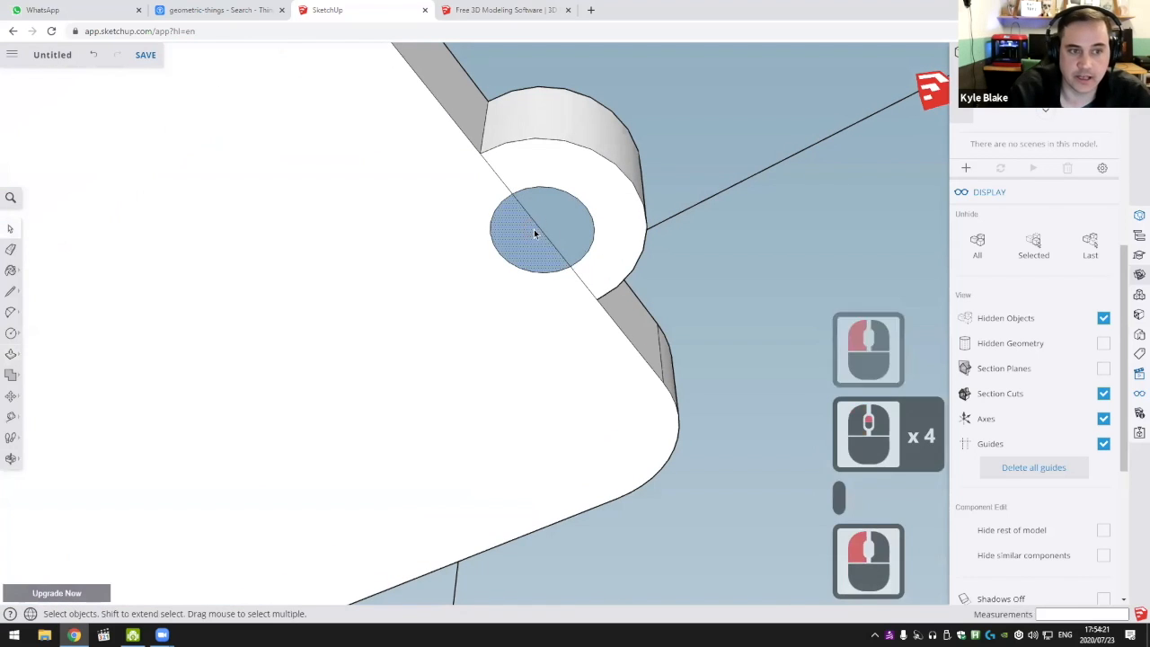
{"action": "left_click", "coordinate": [552, 225], "text": "ctrl"}
{"action": "key", "text": "Delete"}
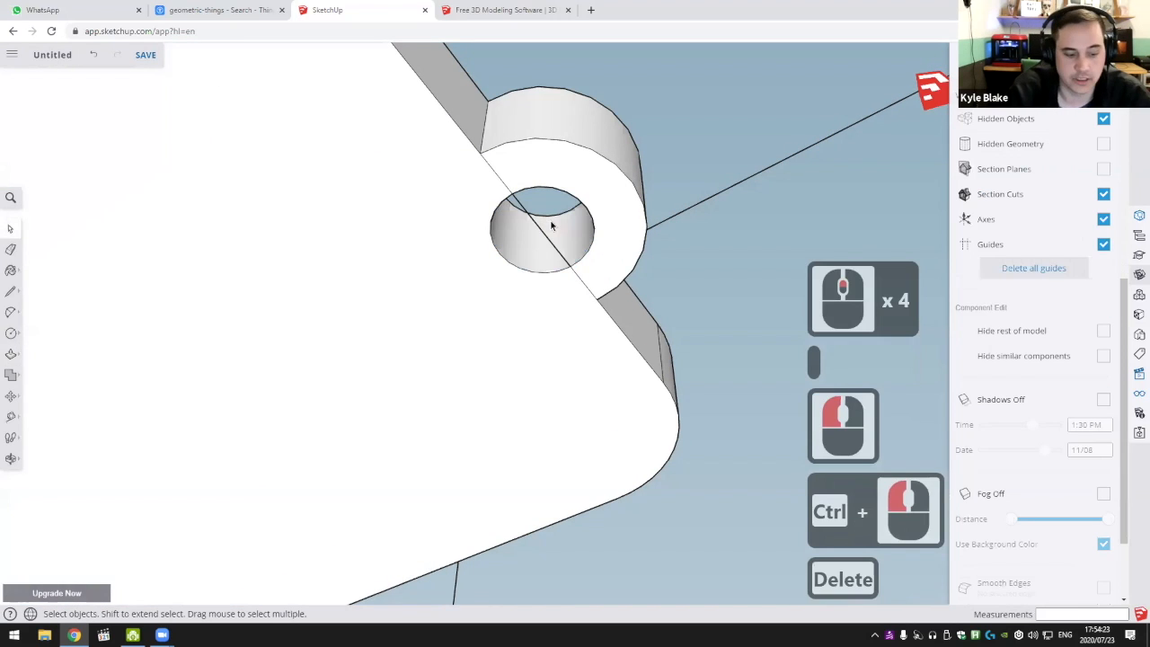
{"action": "key", "text": "ctrl+z"}
Erase the segments of the dividing line between slab and tab across the hole on the underside
{"action": "key", "text": "w"}
{"action": "key", "text": "e"}
{"action": "left_click", "coordinate": [548, 229]}
{"action": "left_click", "coordinate": [506, 179]}
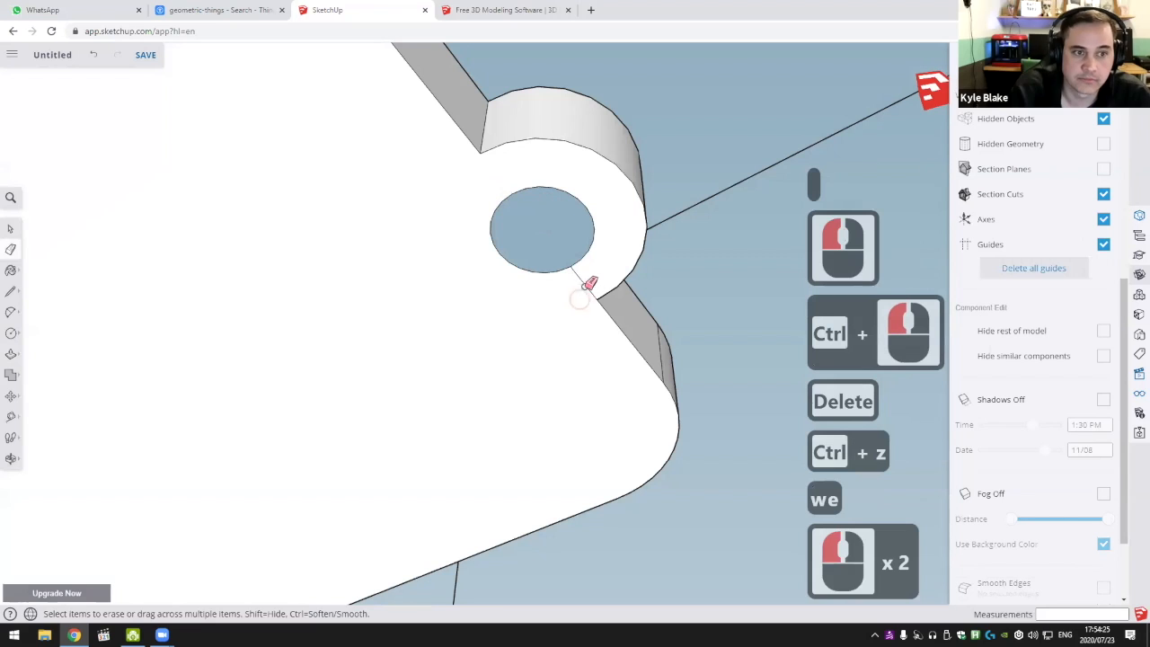
{"action": "left_click", "coordinate": [584, 288]}
{"action": "key", "text": "space"}
{"action": "key", "text": "e"}
{"action": "left_click", "coordinate": [536, 283]}
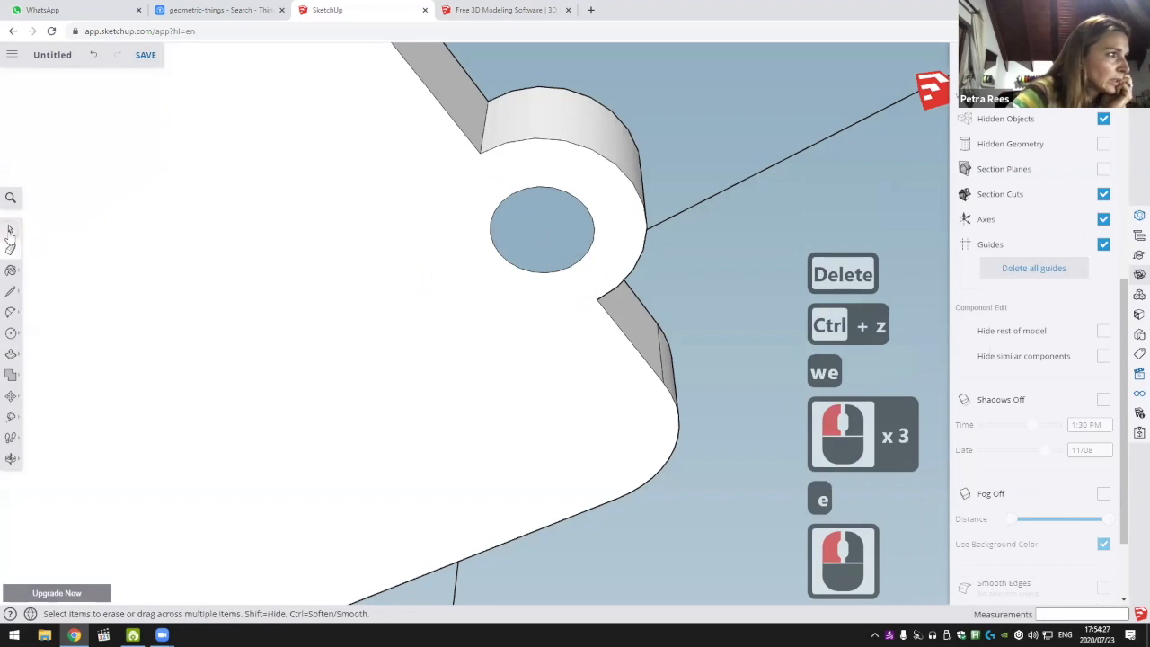
Delete the circular face closing the hole on the underside
{"action": "left_click", "coordinate": [11, 230]}
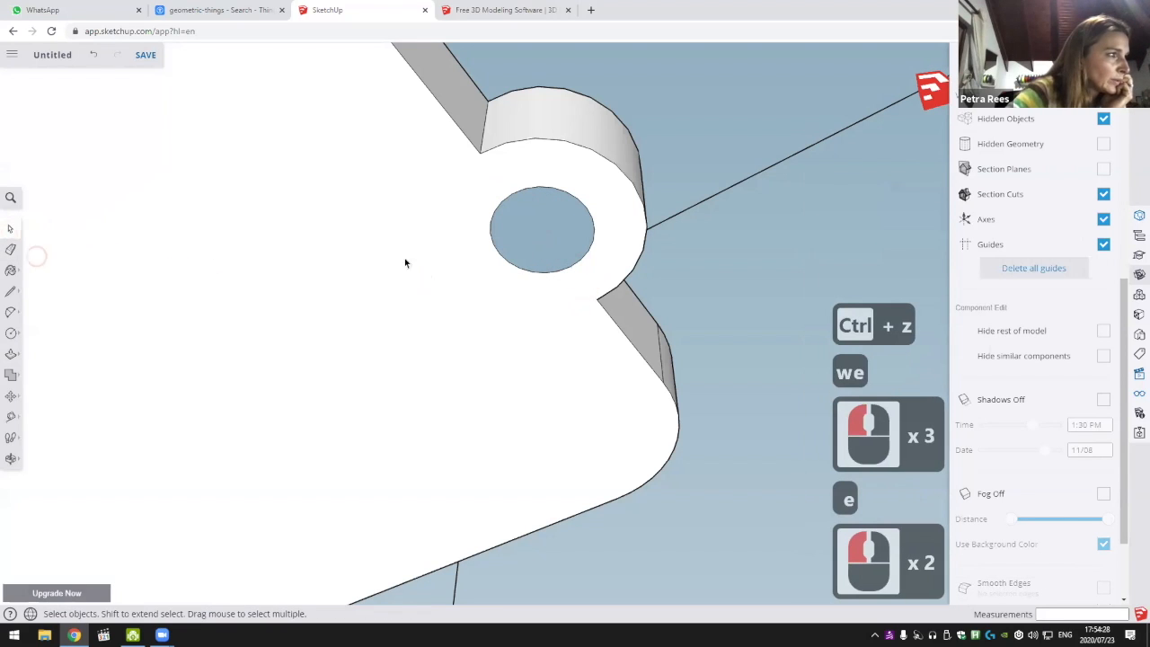
{"action": "left_click", "coordinate": [547, 226]}
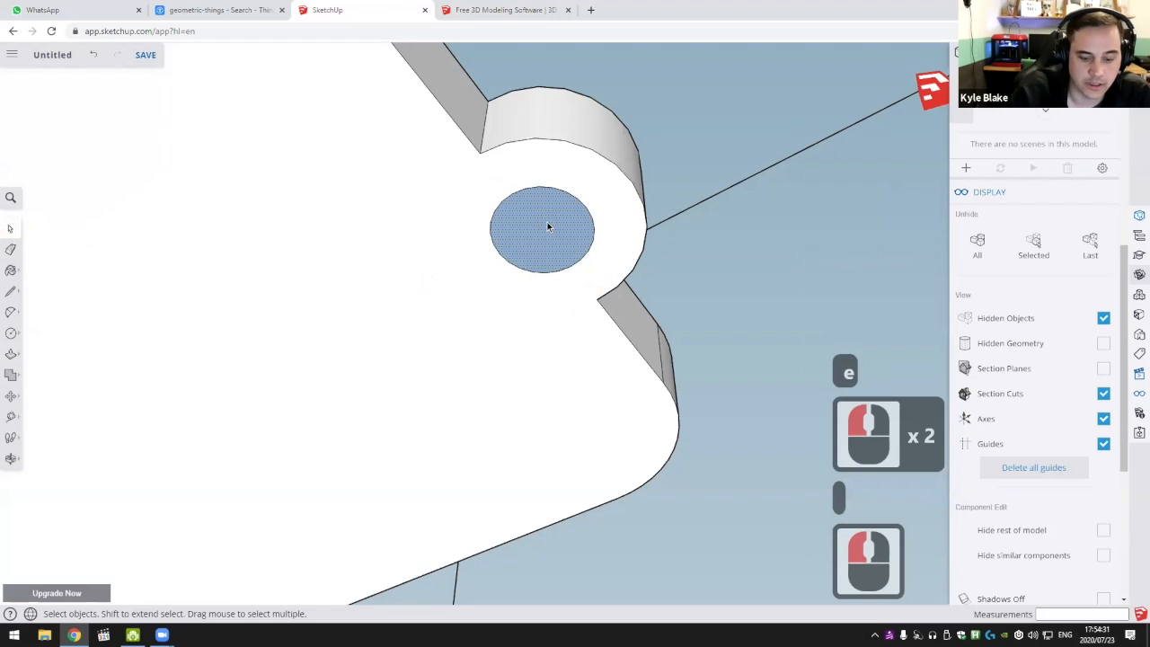
{"action": "key", "text": "Delete"}
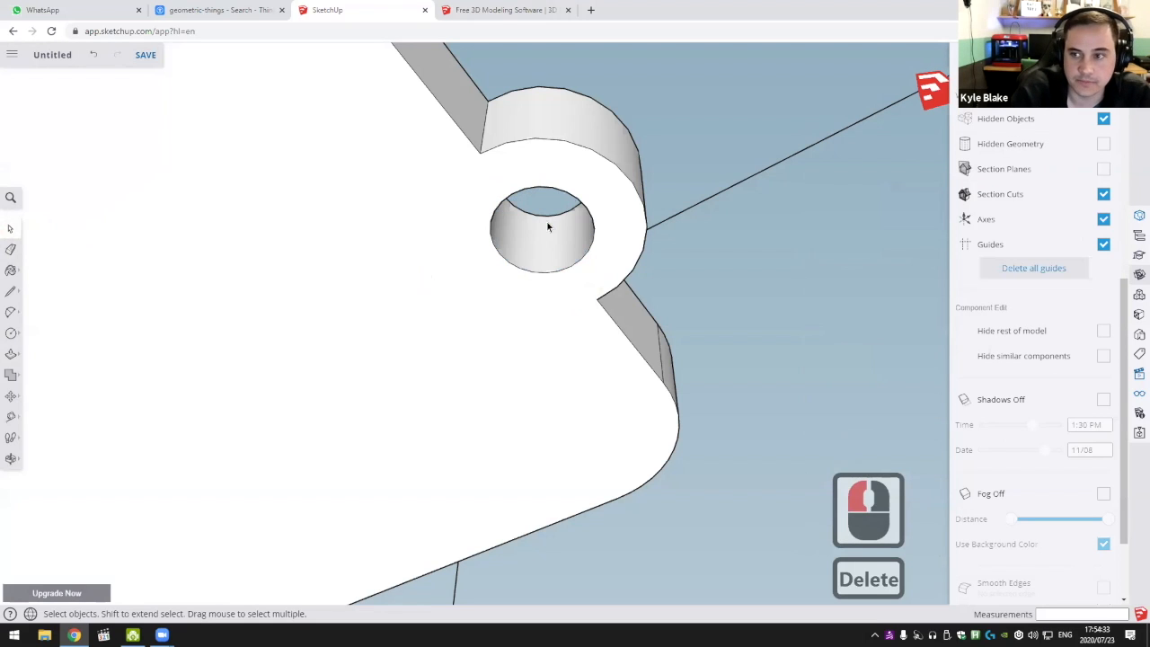
Reverse the tab's curved outer side face as a demonstration of face orientation
{"action": "left_click", "coordinate": [557, 113]}
{"action": "right_click", "coordinate": [557, 113]}
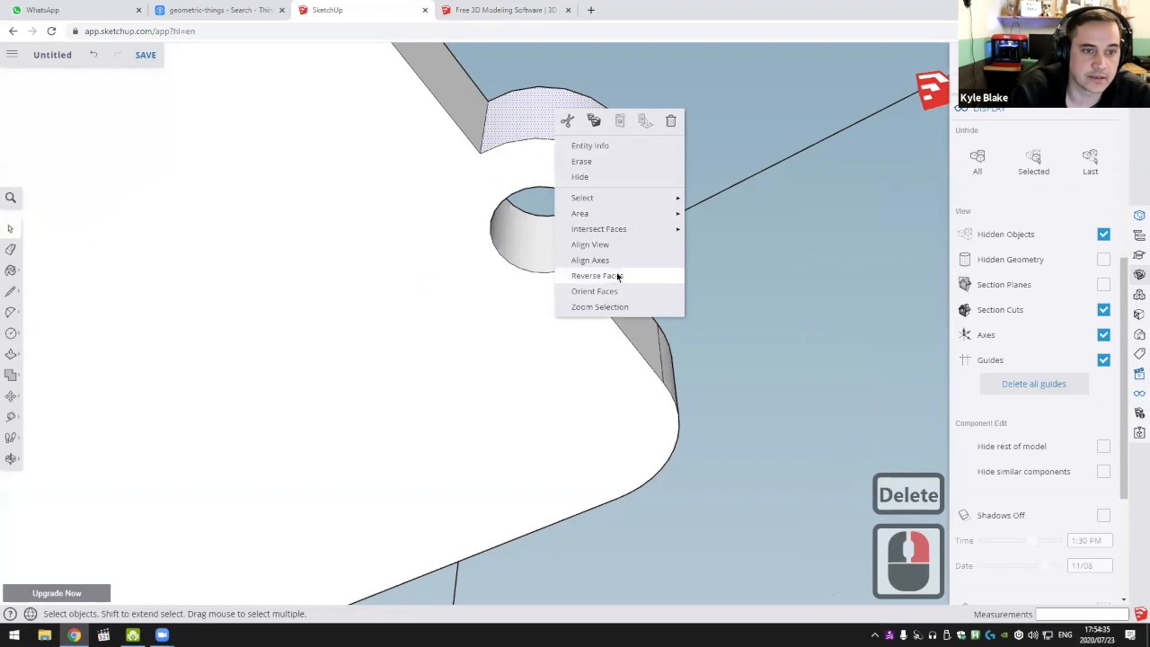
{"action": "left_click", "coordinate": [618, 276]}
{"action": "middle_click_drag", "start_coordinate": [655, 455], "coordinate": [486, 383]}
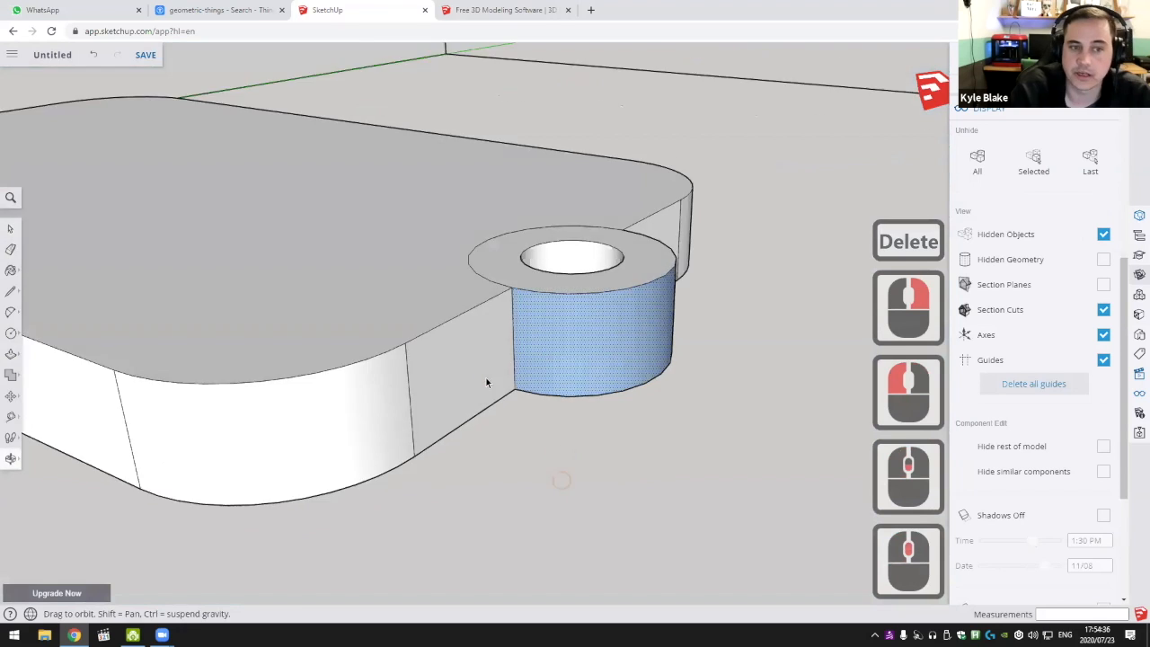
{"action": "middle_click_drag", "start_coordinate": [486, 383], "coordinate": [585, 333]}
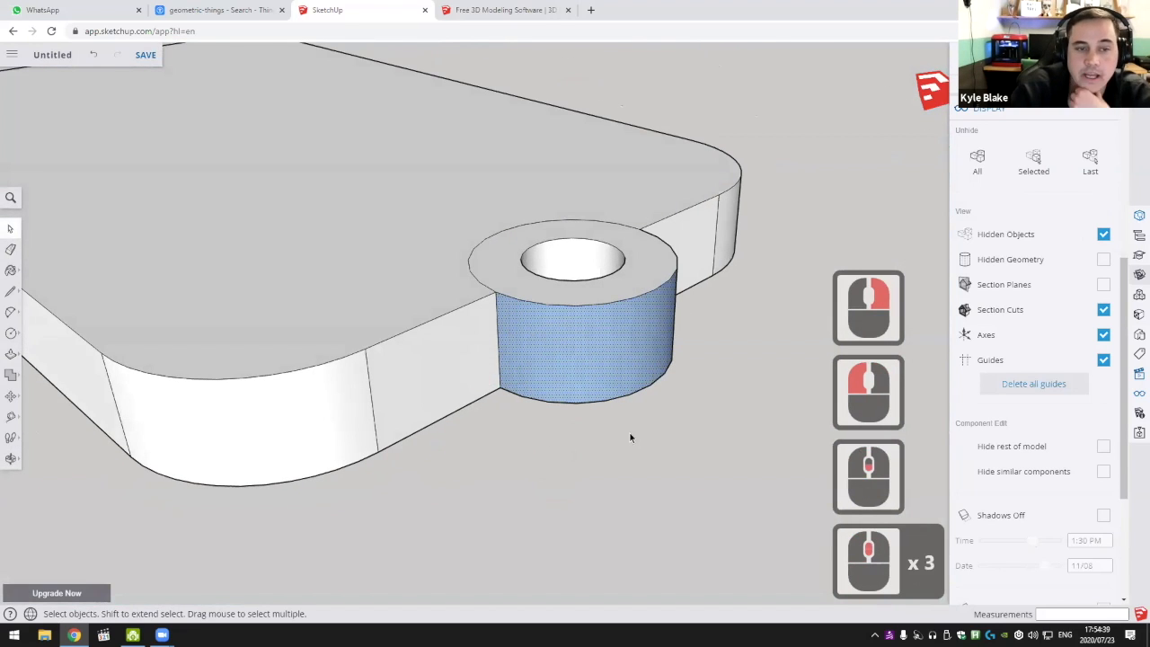
Reverse the tab's curved outer side again to restore its front face outward
{"action": "double_click", "coordinate": [591, 345]}
{"action": "right_click", "coordinate": [591, 345]}
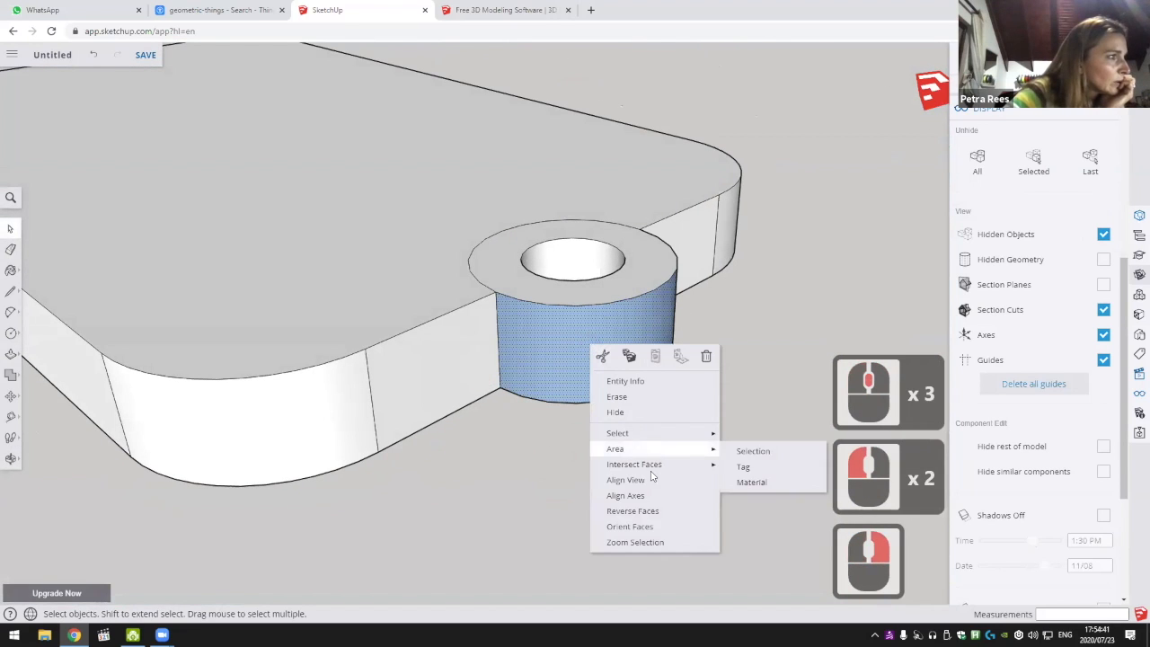
{"action": "left_click", "coordinate": [651, 510]}
{"action": "left_click", "coordinate": [651, 511]}
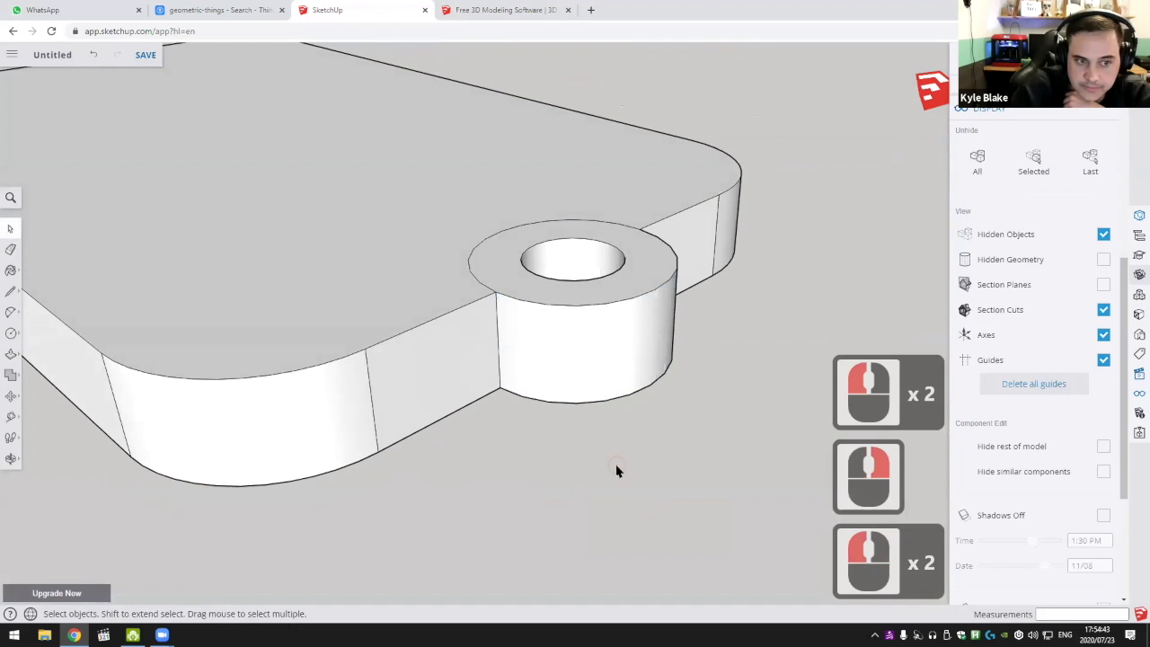
{"action": "middle_click_drag", "start_coordinate": [616, 471], "coordinate": [531, 442]}
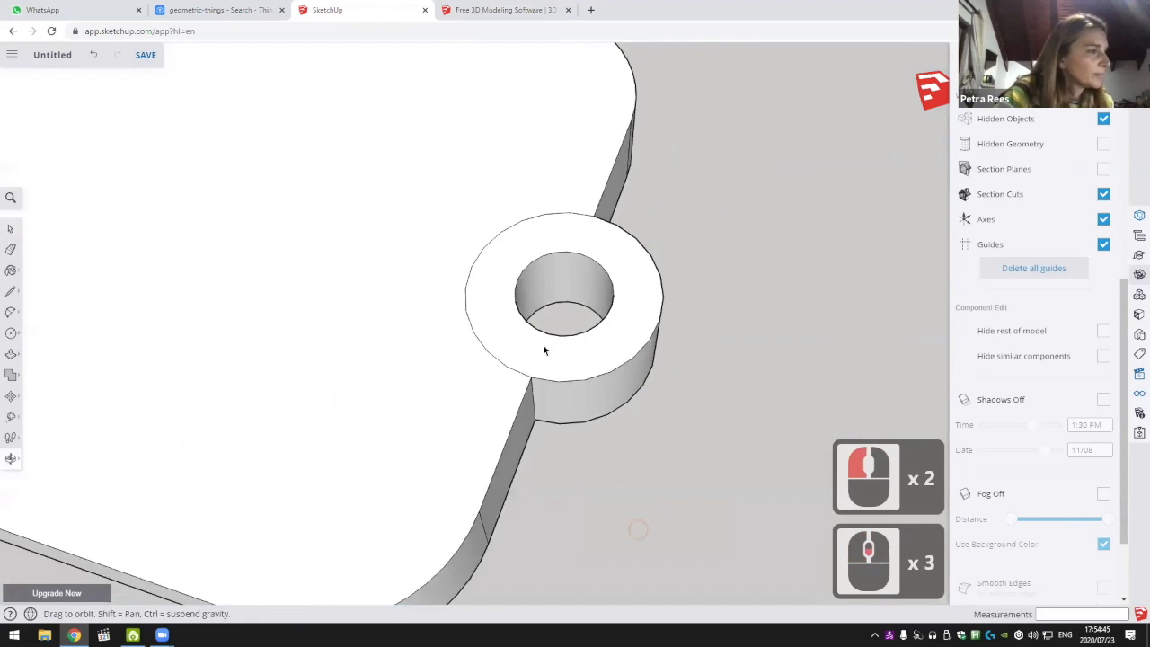
{"action": "scroll", "coordinate": [544, 347], "scroll_direction": "down", "scroll_amount": 6}
{"action": "middle_click_drag", "start_coordinate": [629, 362], "coordinate": [668, 409], "text": "shift"}
{"action": "scroll", "coordinate": [667, 409], "scroll_direction": "down", "scroll_amount": 1}
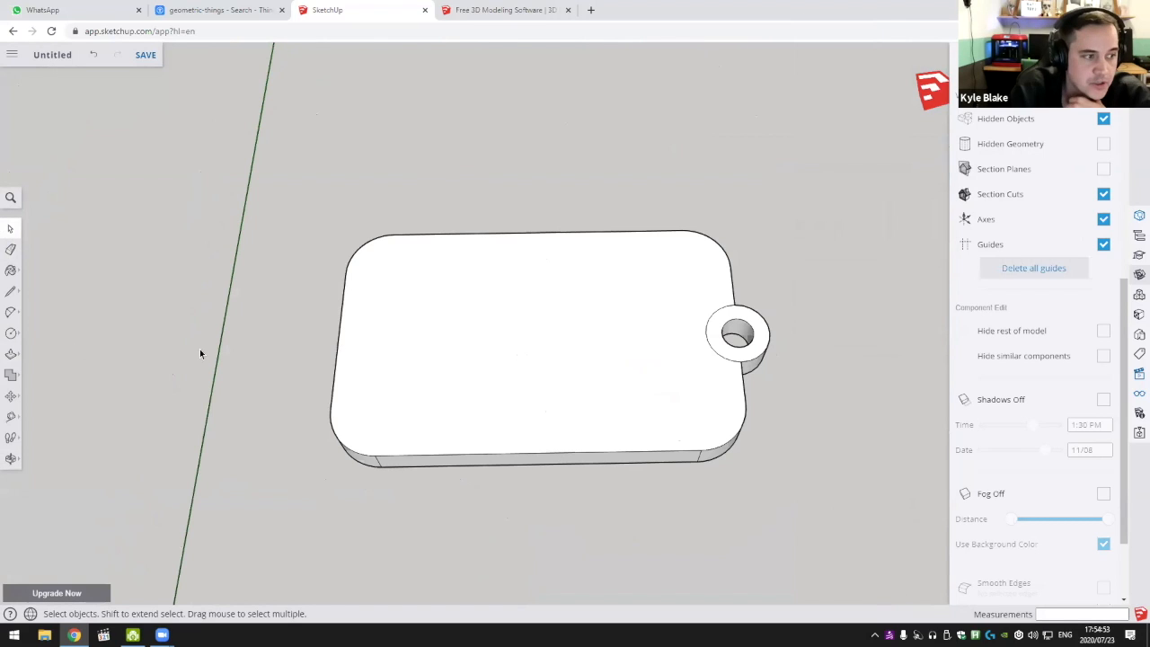
{"action": "left_click", "coordinate": [11, 334]}
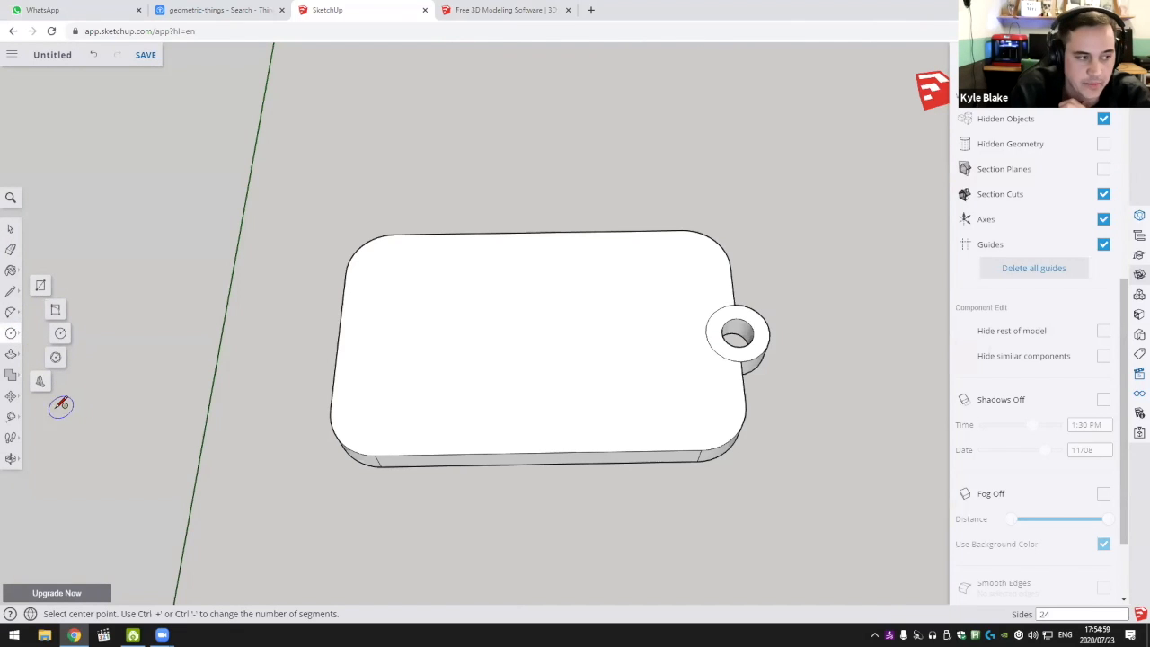
{"action": "left_click", "coordinate": [39, 384]}
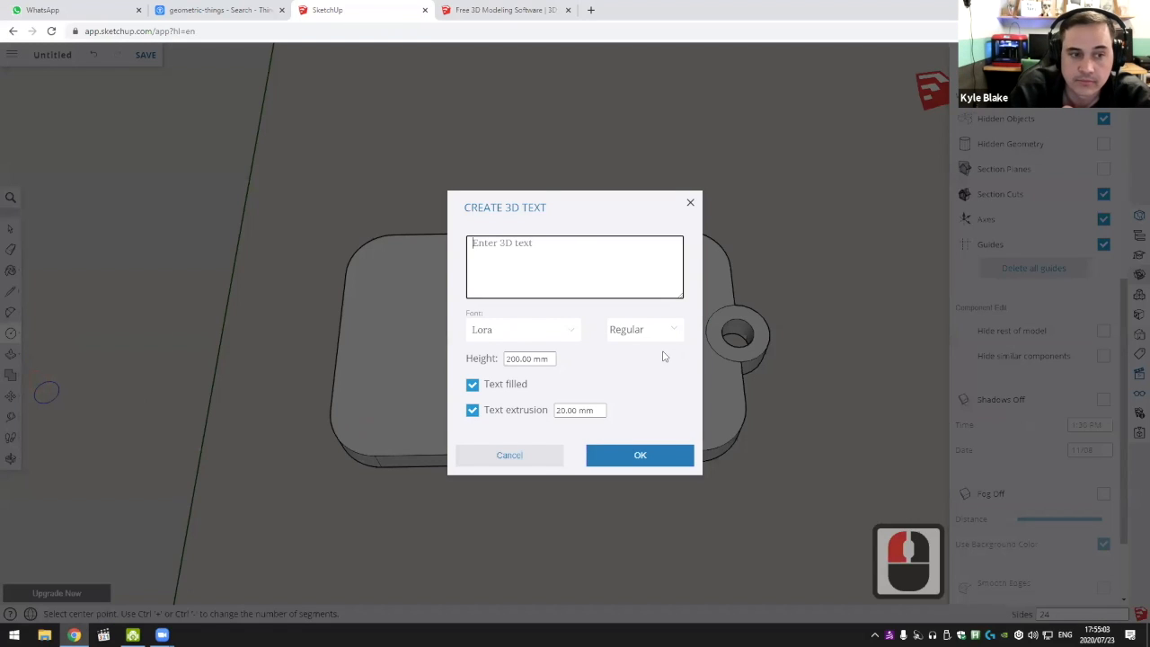
{"action": "left_click", "coordinate": [571, 255]}
{"action": "type", "text": "WHY"}
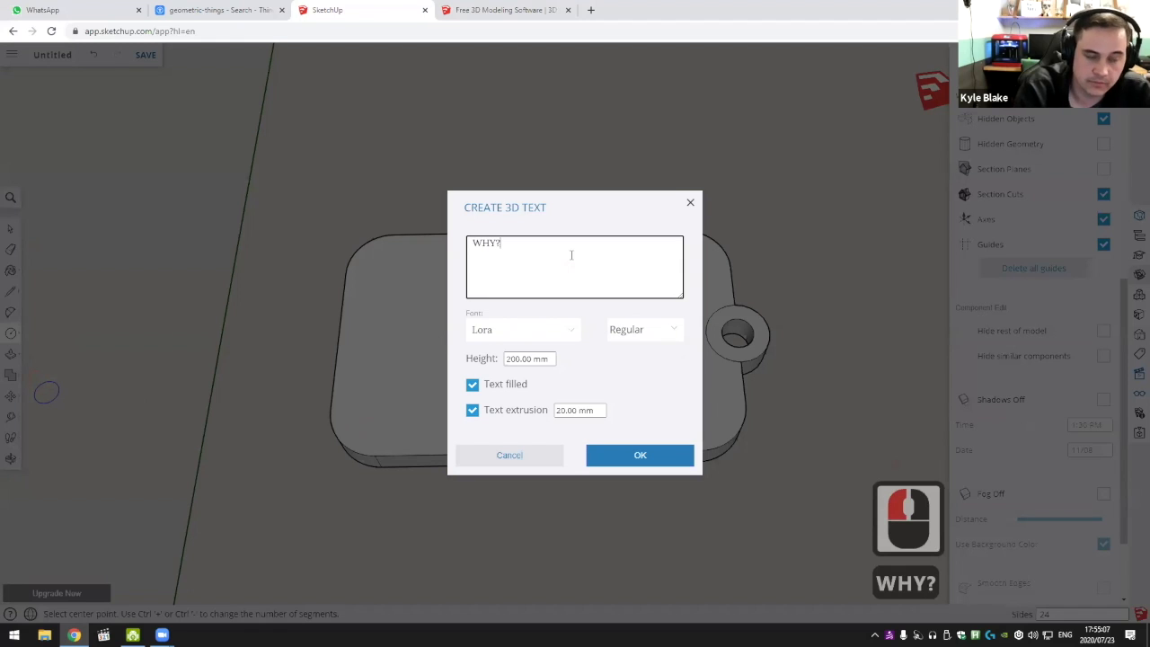
{"action": "type", "text": "?"}
{"action": "left_click", "coordinate": [564, 330]}
{"action": "scroll", "coordinate": [529, 410], "scroll_direction": "down", "scroll_amount": 1}
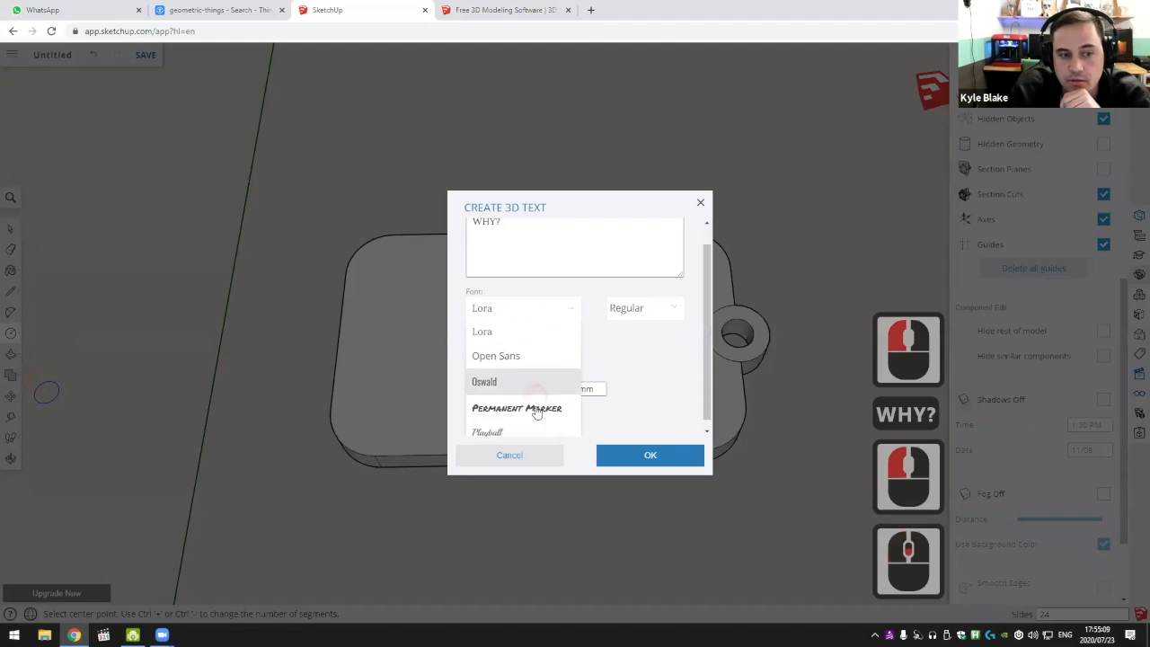
{"action": "scroll", "coordinate": [525, 382], "scroll_direction": "up", "scroll_amount": 3}
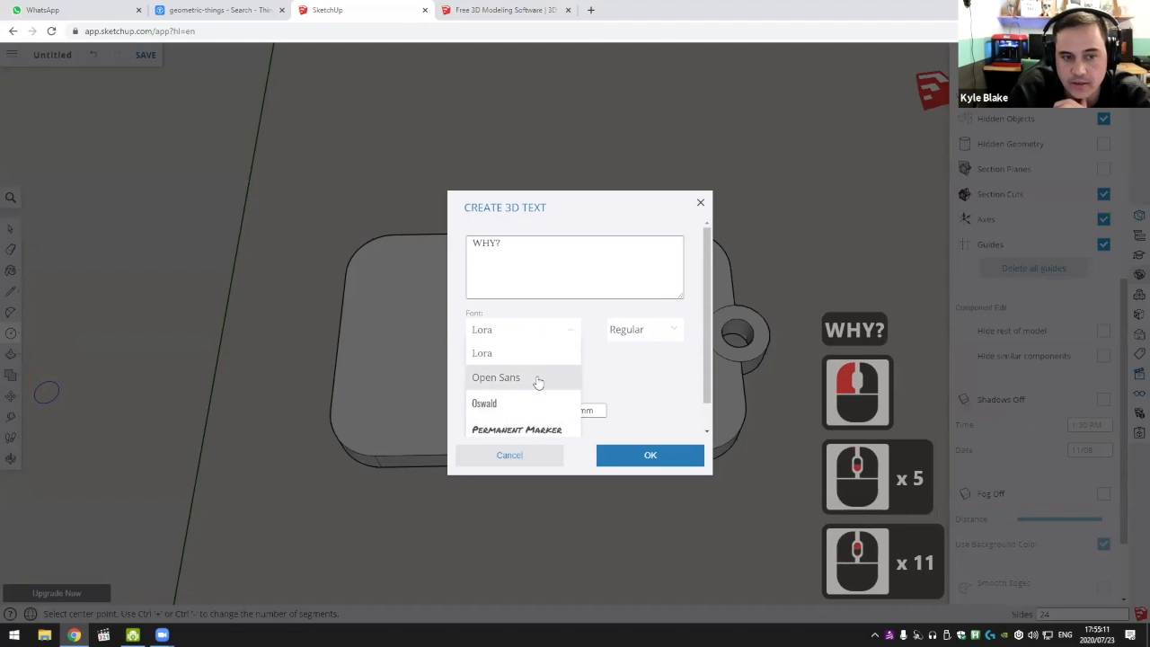
{"action": "scroll", "coordinate": [537, 387], "scroll_direction": "down", "scroll_amount": 5}
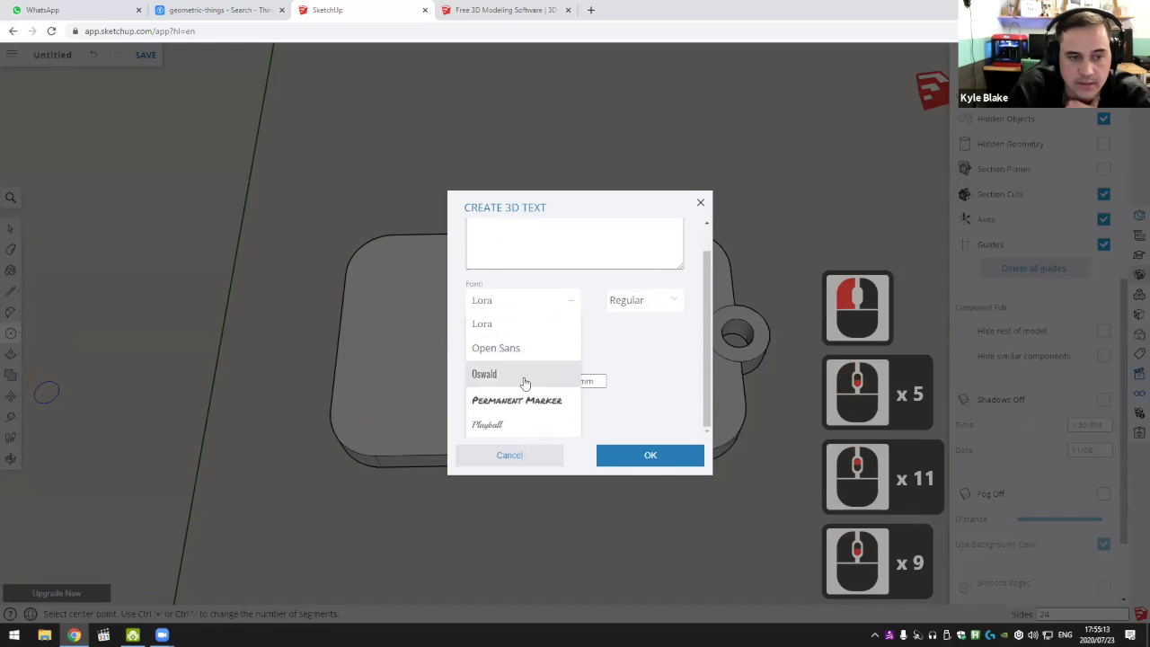
{"action": "left_click", "coordinate": [524, 380]}
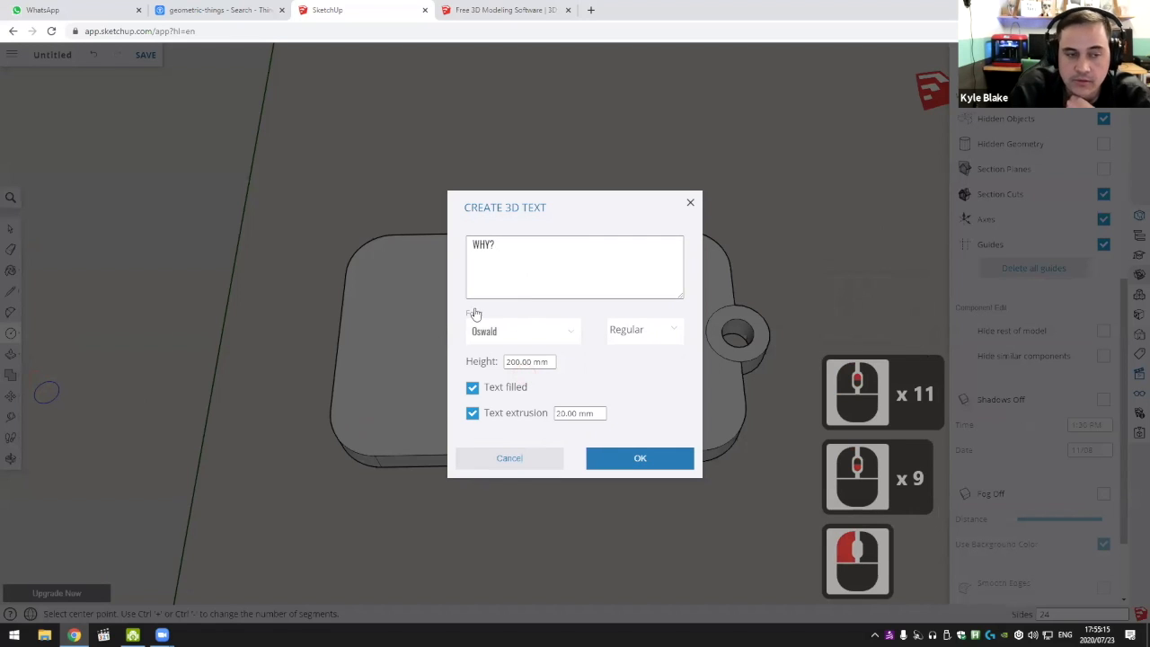
{"action": "left_click", "coordinate": [696, 206]}
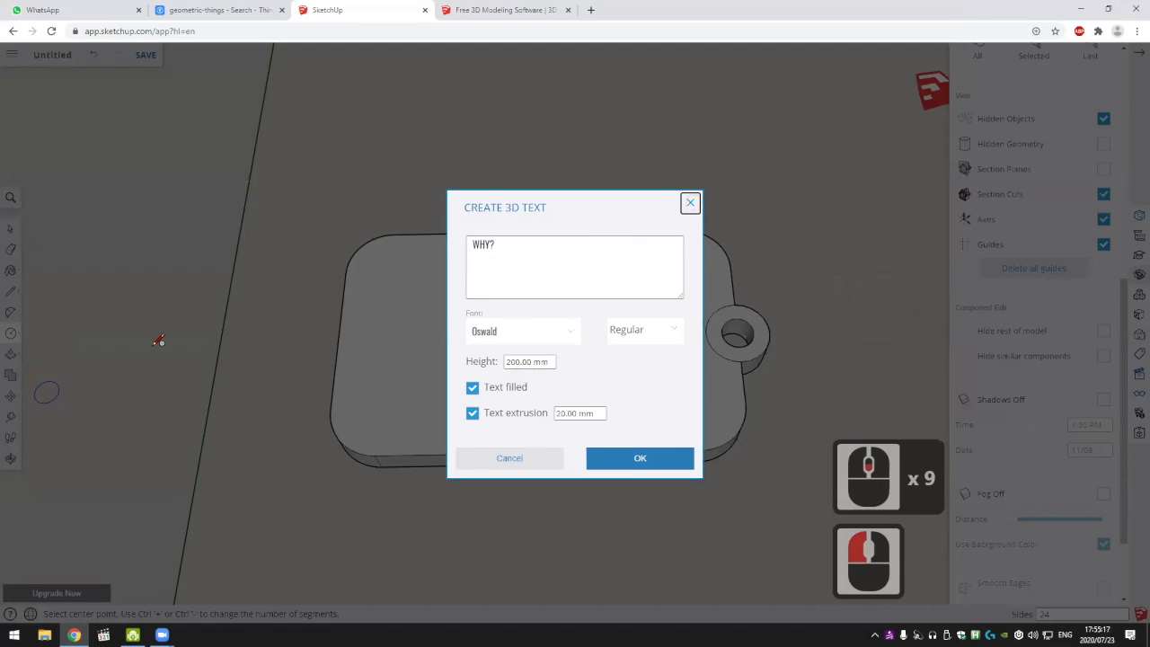
{"action": "left_click", "coordinate": [11, 333]}
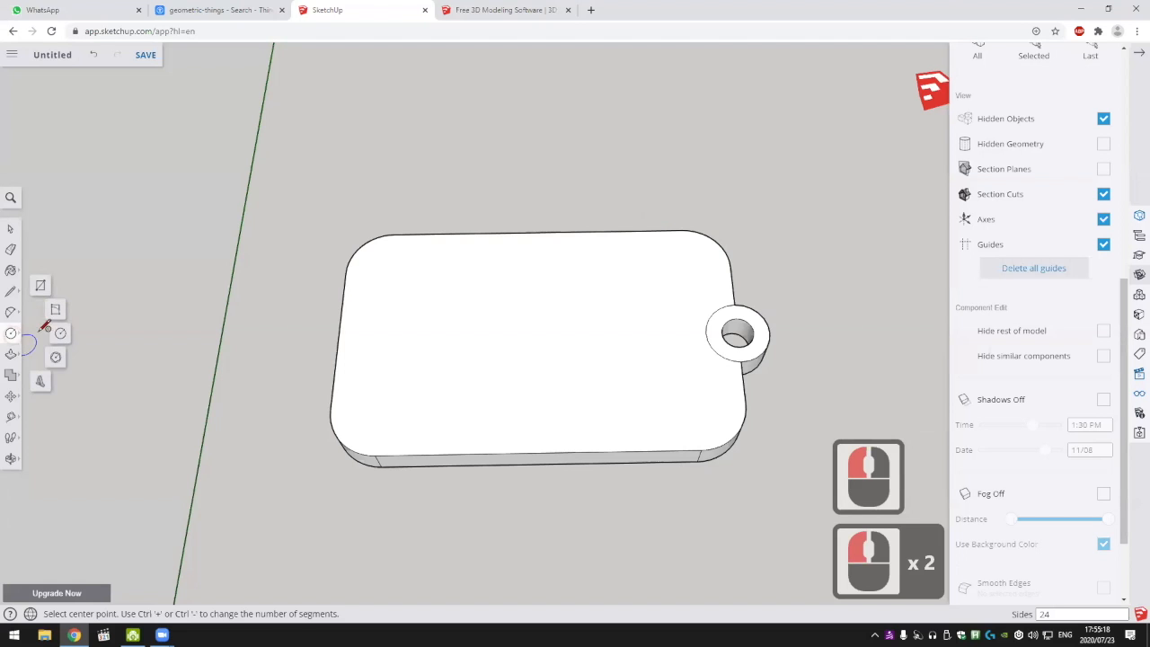
{"action": "left_click", "coordinate": [42, 382]}
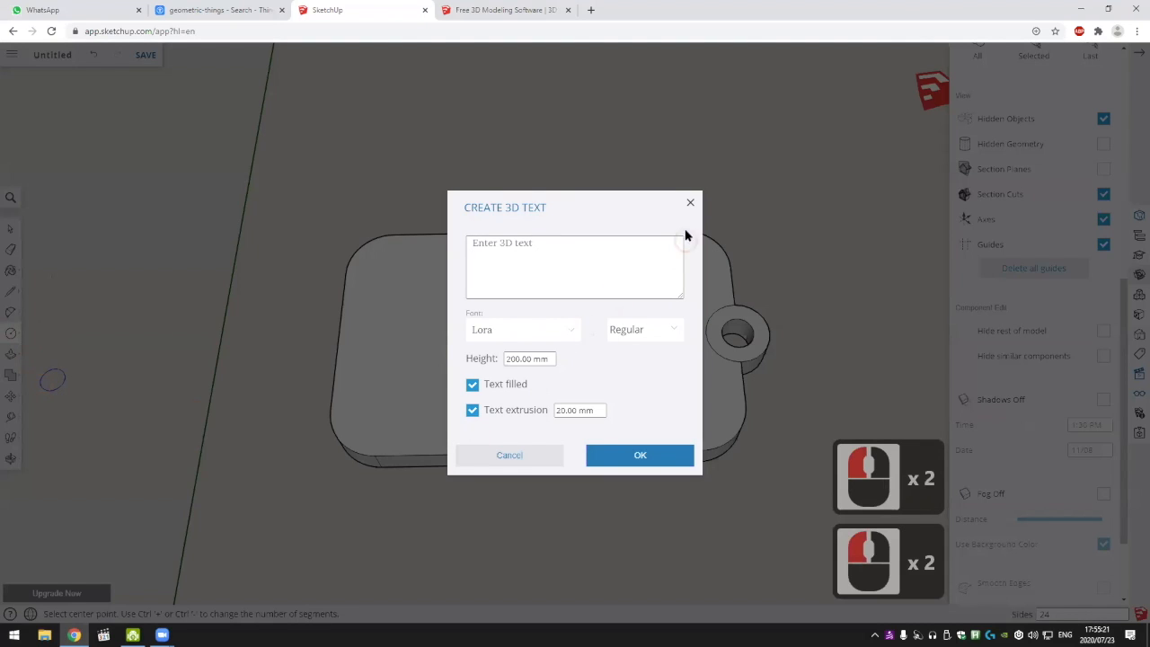
{"action": "left_click", "coordinate": [690, 204]}
{"action": "left_click", "coordinate": [11, 333]}
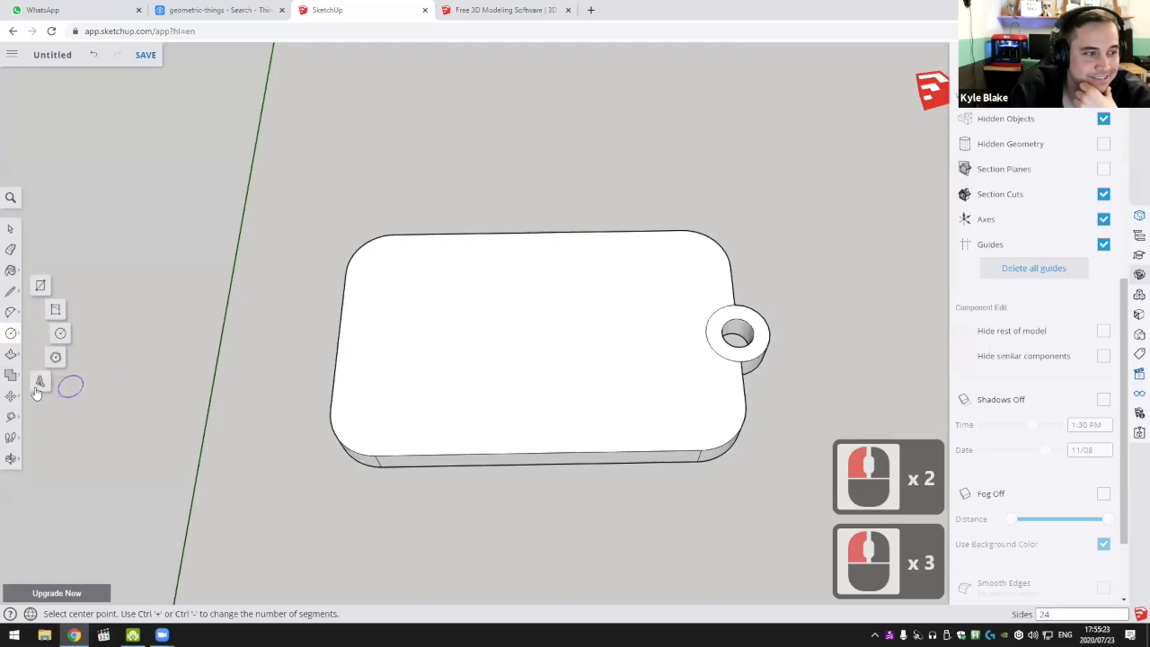
{"action": "left_click", "coordinate": [51, 384]}
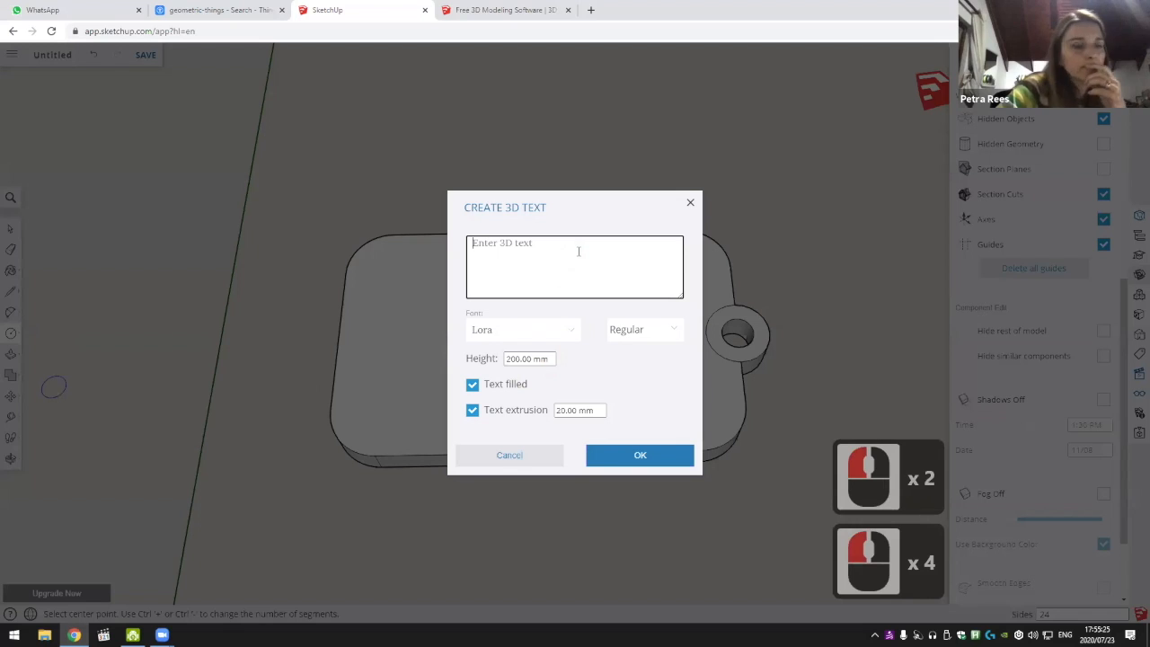
{"action": "type", "text": "WHy"}
{"action": "key", "text": "BackSpace"}
{"action": "type", "text": "H"}
{"action": "key", "text": "BackSpace"}
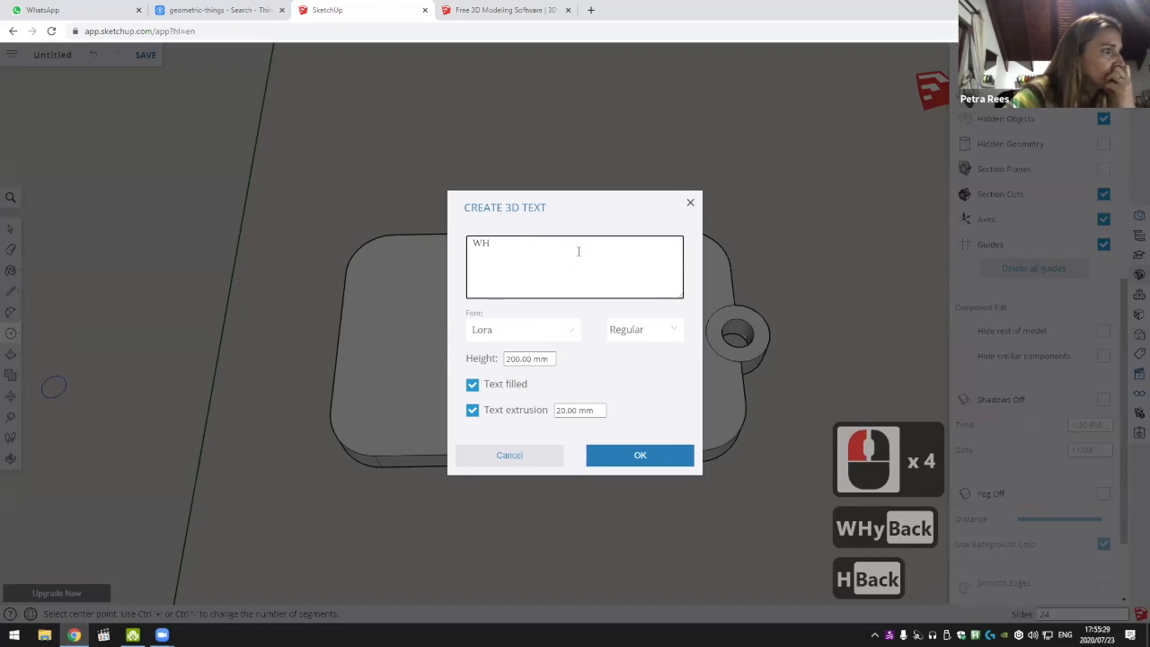
{"action": "type", "text": "Y"}
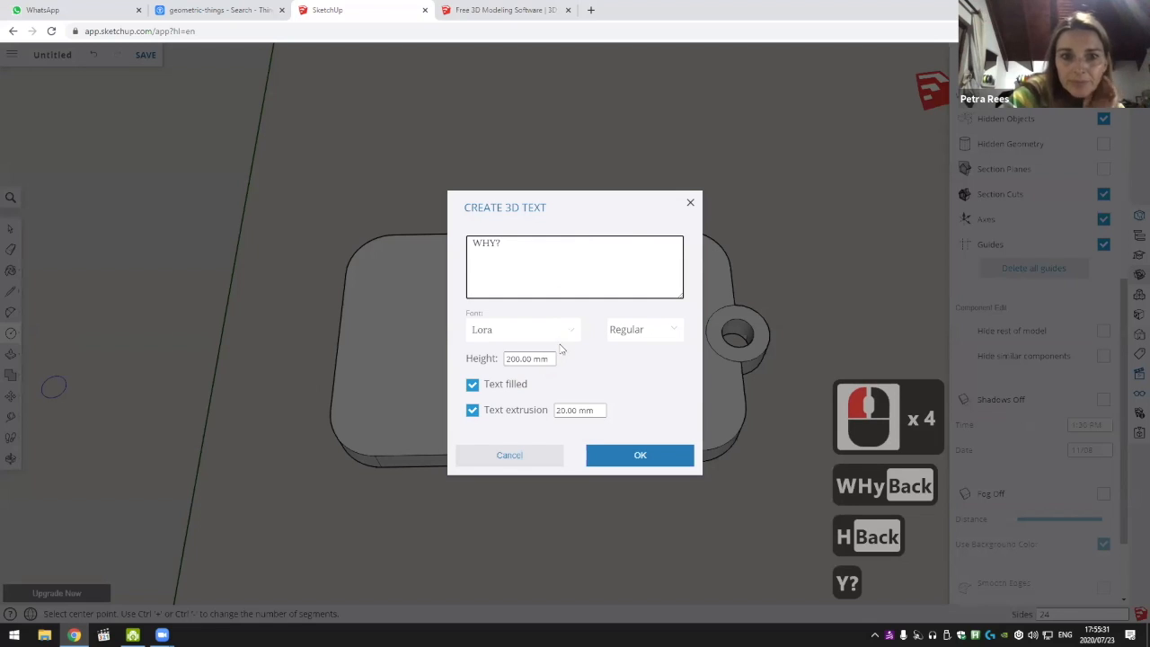
{"action": "left_click", "coordinate": [530, 331]}
{"action": "scroll", "coordinate": [506, 415], "scroll_direction": "down", "scroll_amount": 3}
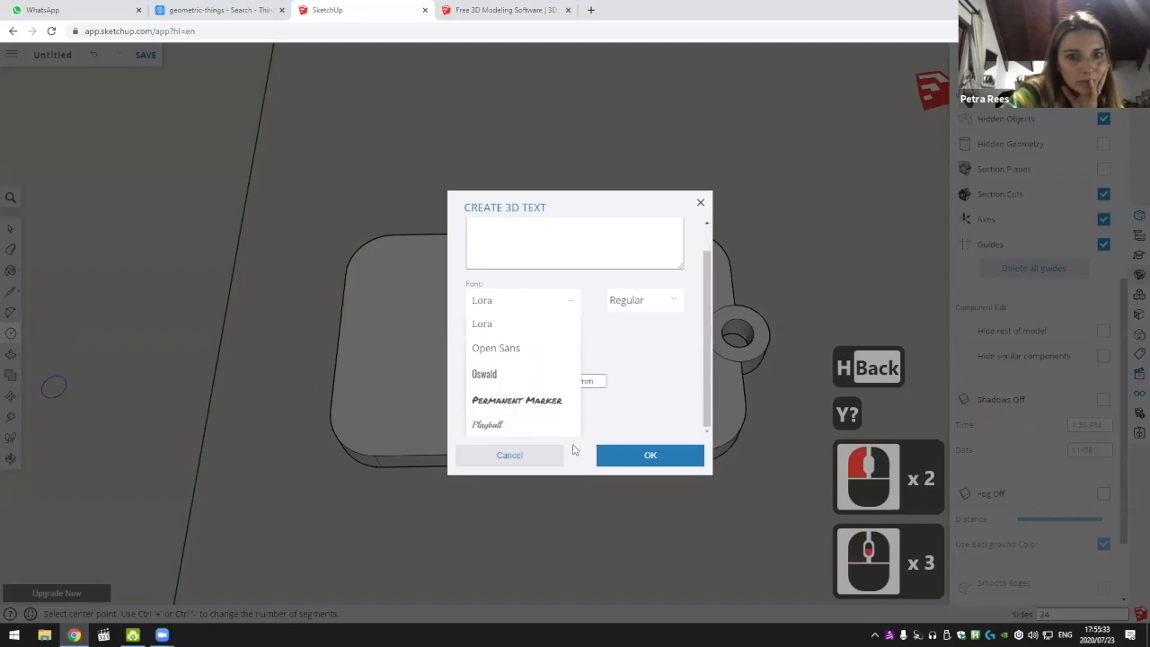
{"action": "left_click", "coordinate": [484, 374]}
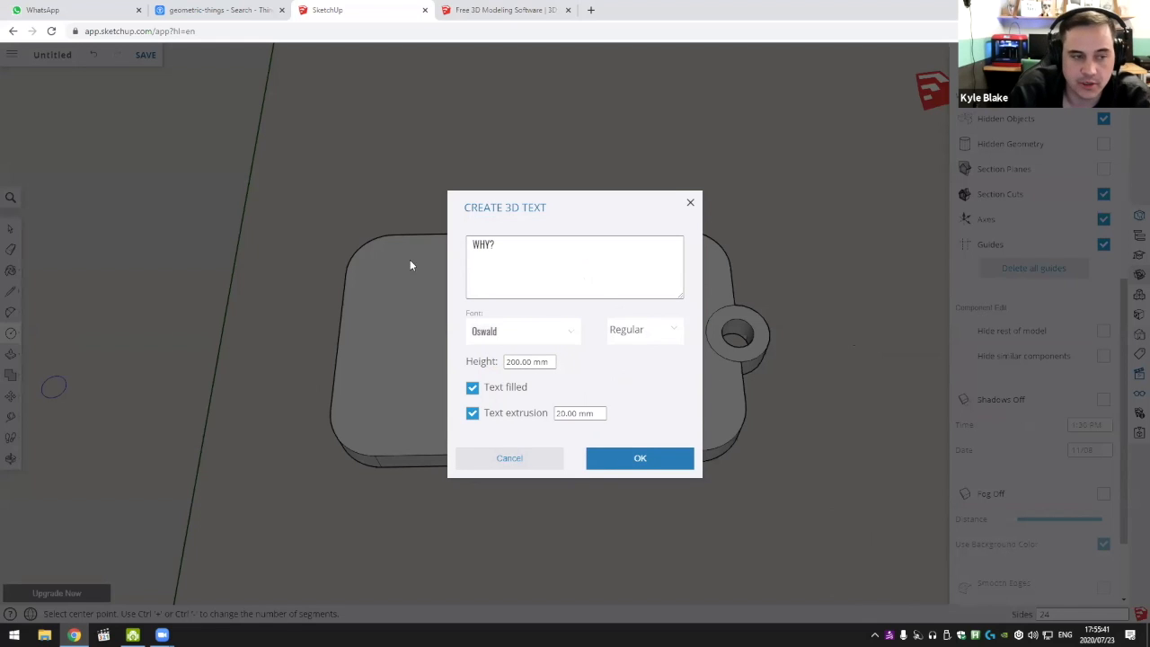
{"action": "left_click", "coordinate": [541, 363]}
Measure the tag's width between the midpoints of its long edges and its length between the short edges
{"action": "key", "text": "t"}
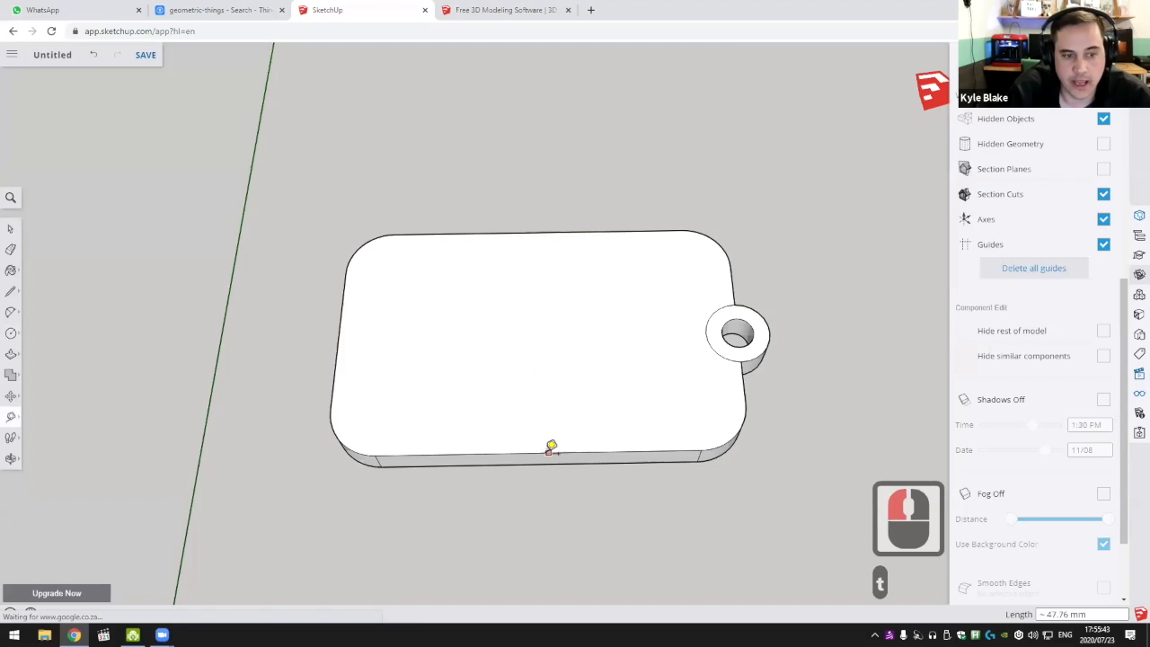
{"action": "left_click", "coordinate": [539, 451]}
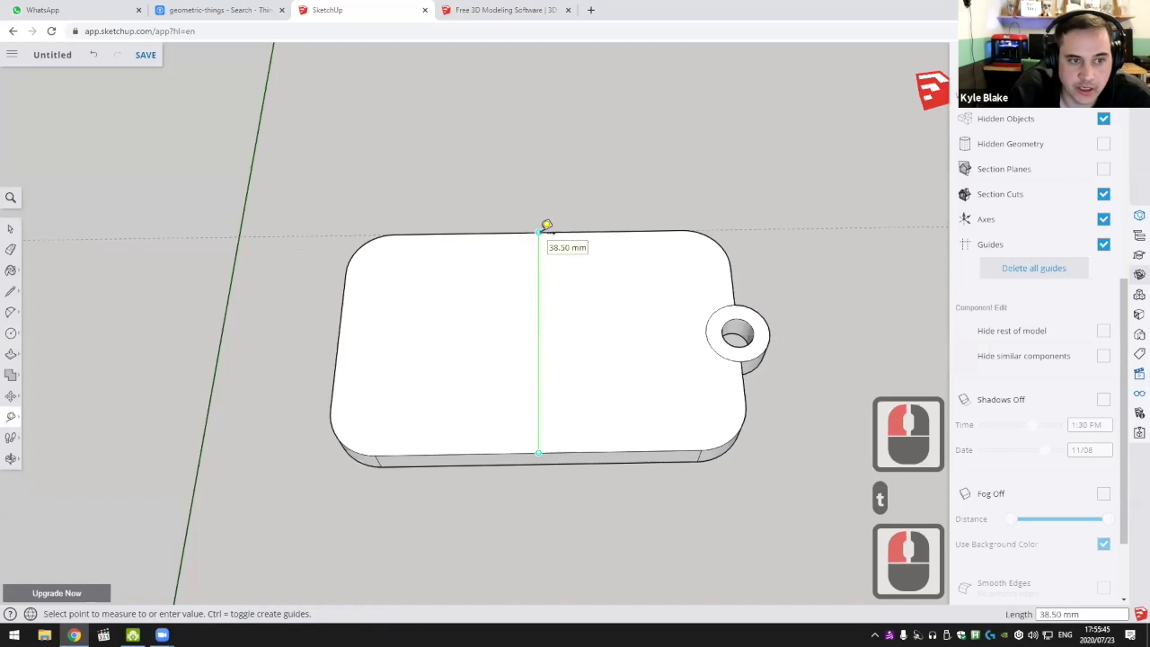
{"action": "key", "text": "Escape"}
{"action": "key", "text": "Escape"}
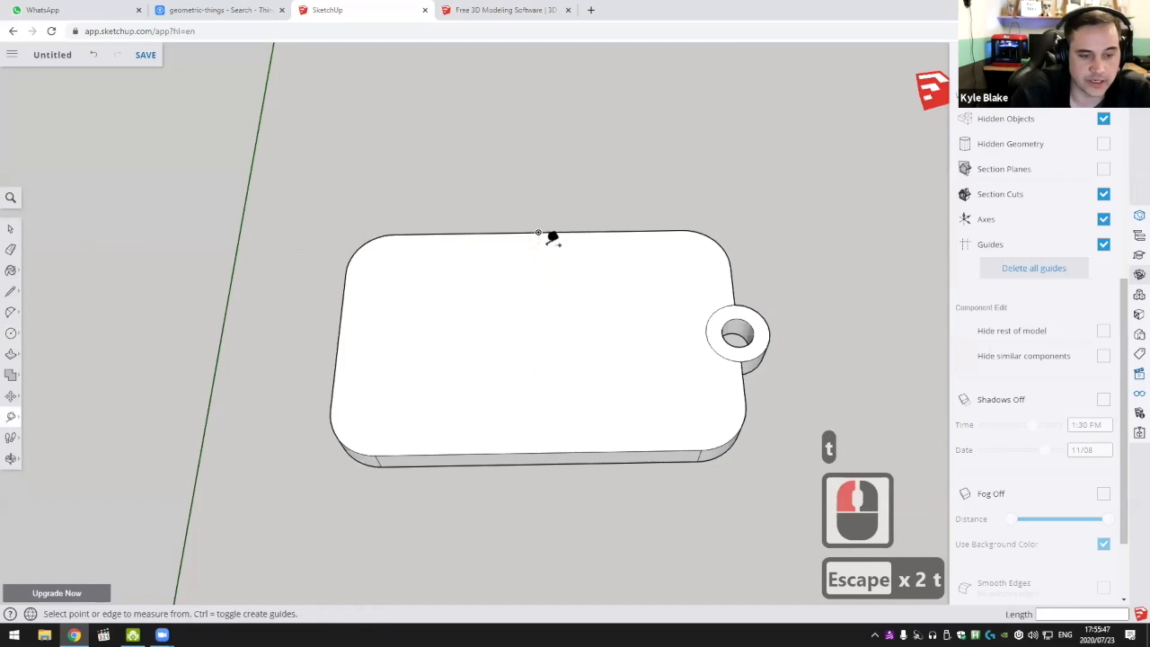
{"action": "left_click", "coordinate": [8, 418]}
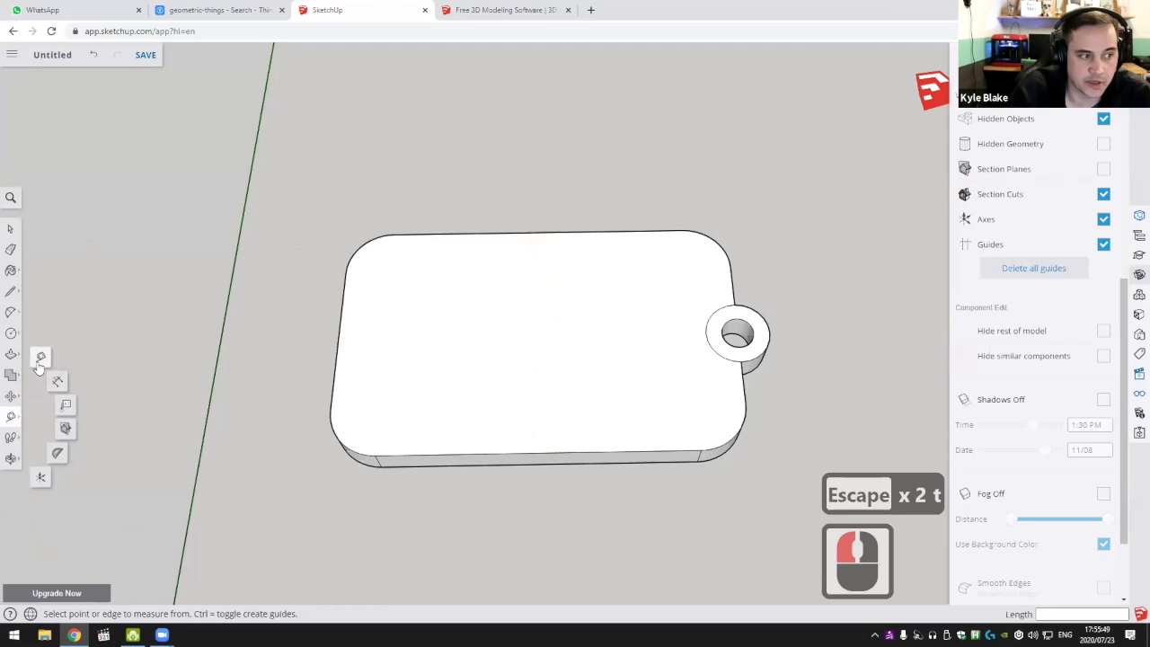
{"action": "left_click", "coordinate": [8, 420]}
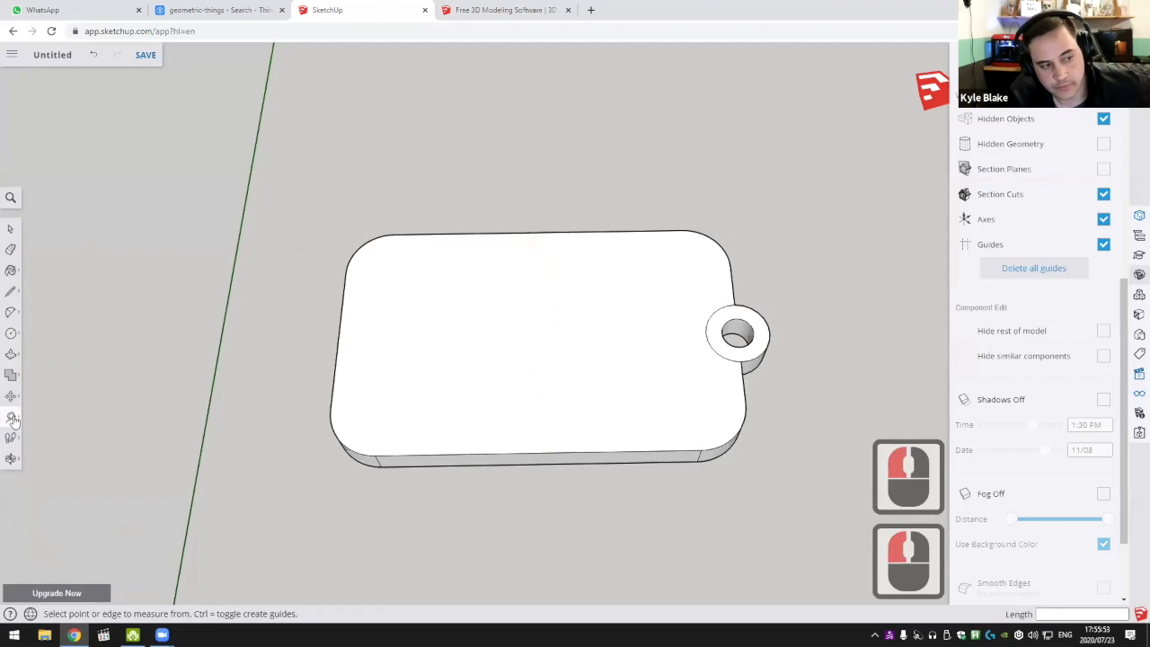
{"action": "left_click", "coordinate": [538, 453]}
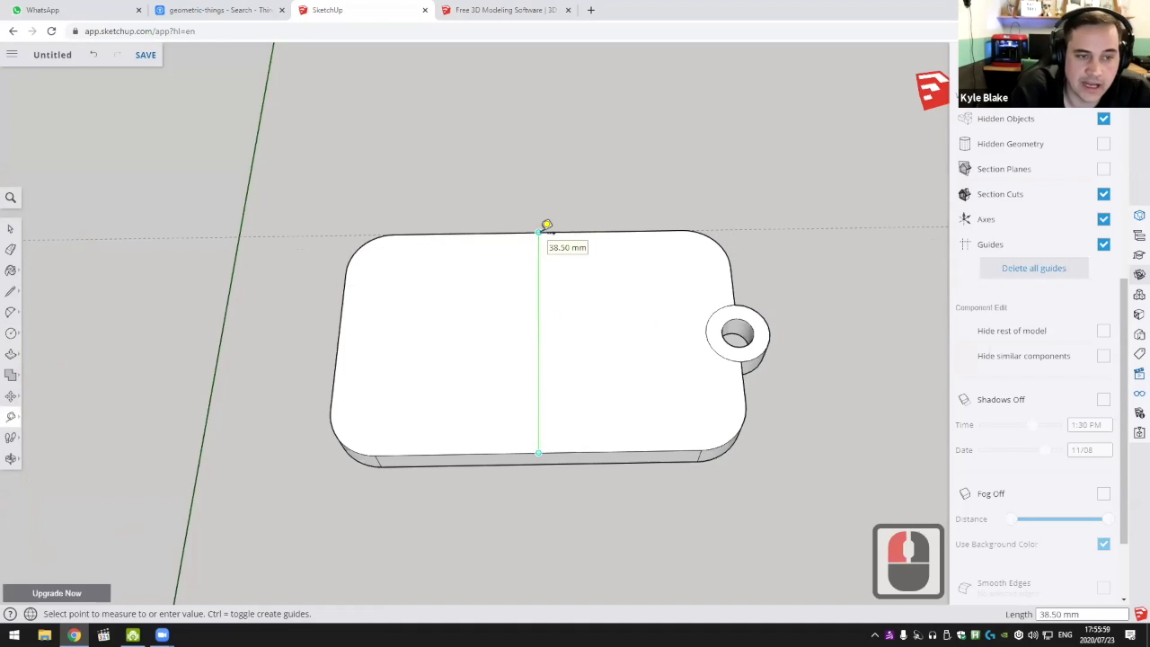
{"action": "key", "text": "Escape"}
{"action": "left_click", "coordinate": [743, 382]}
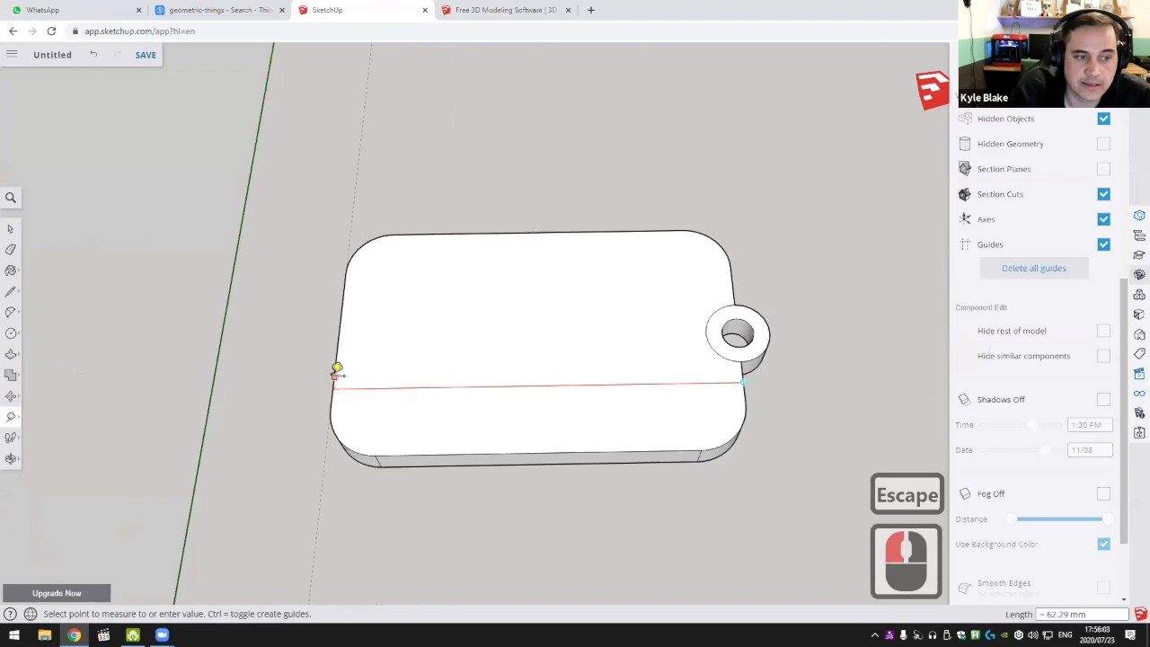
{"action": "key", "text": "Escape"}
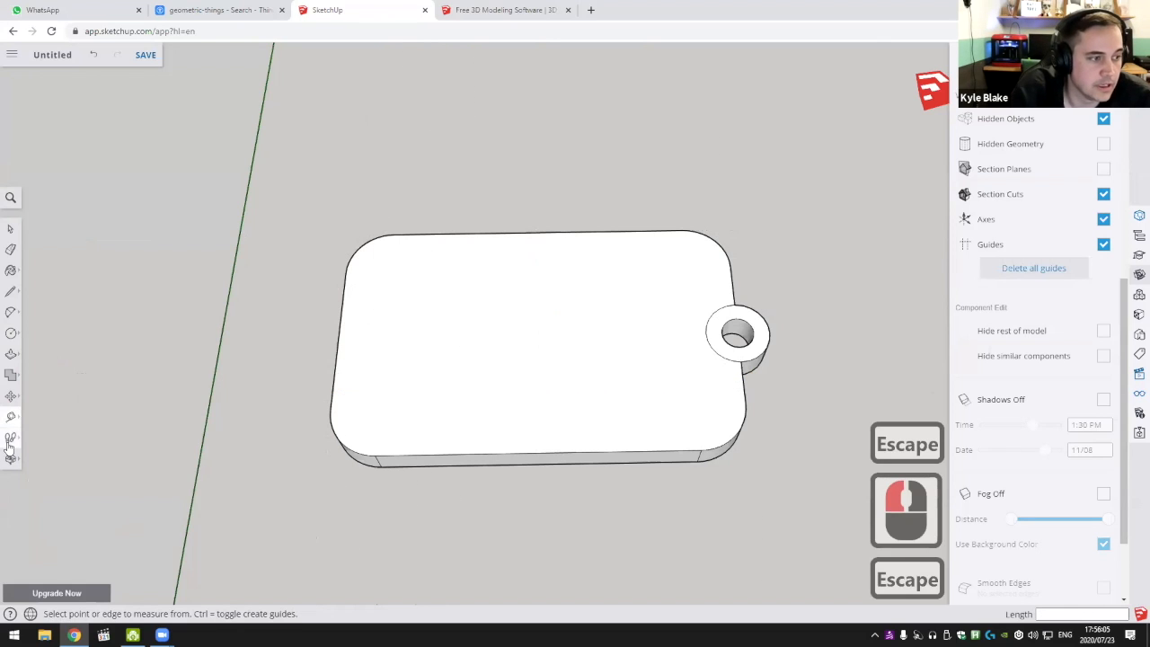
Create filled 3D text reading "WHY?" in Oswald Regular, with a height of 30 mm and an extrusion of 5 mm
{"action": "left_click", "coordinate": [10, 353]}
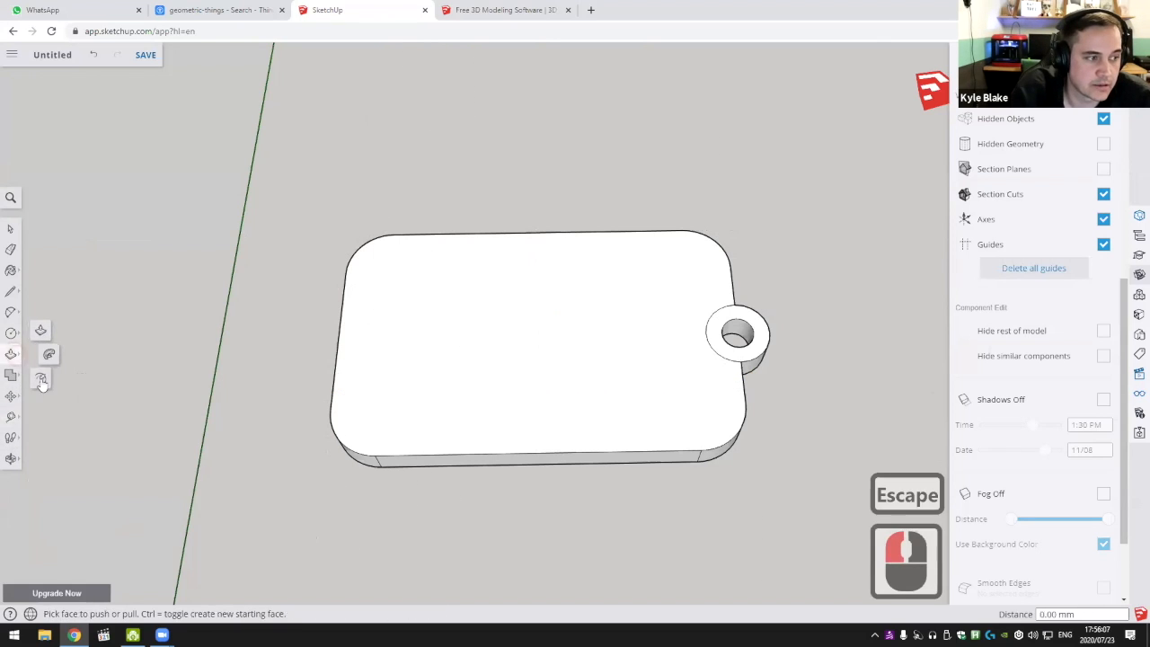
{"action": "left_click", "coordinate": [12, 333]}
{"action": "left_click", "coordinate": [41, 382]}
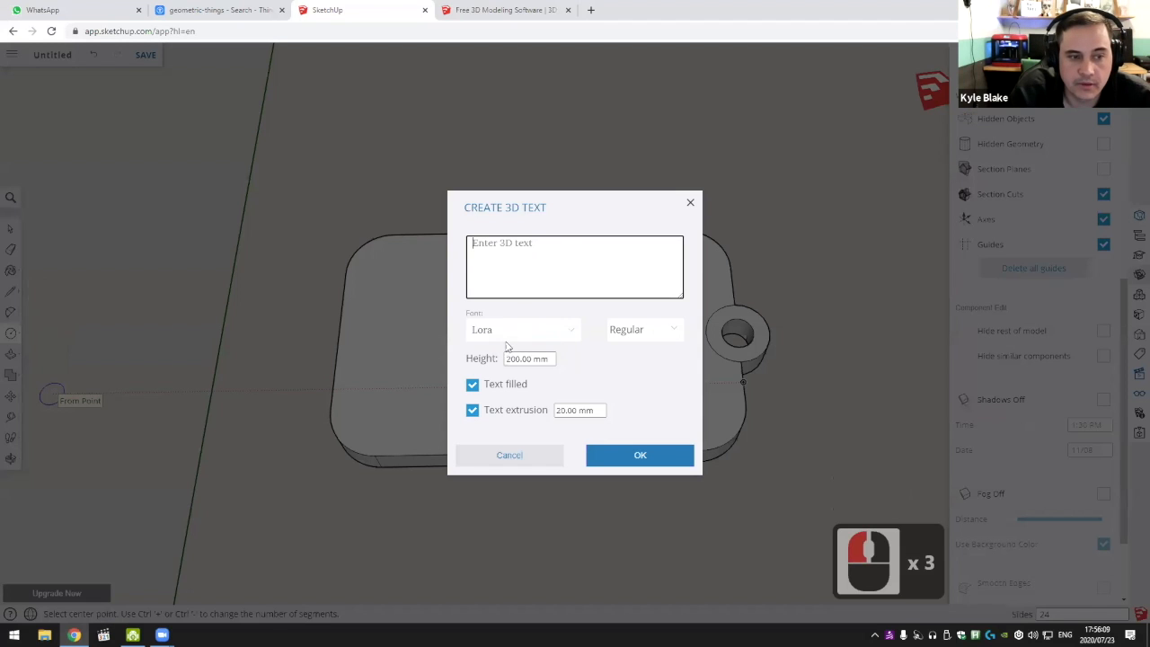
{"action": "left_click", "coordinate": [553, 256]}
{"action": "type", "text": "WHY"}
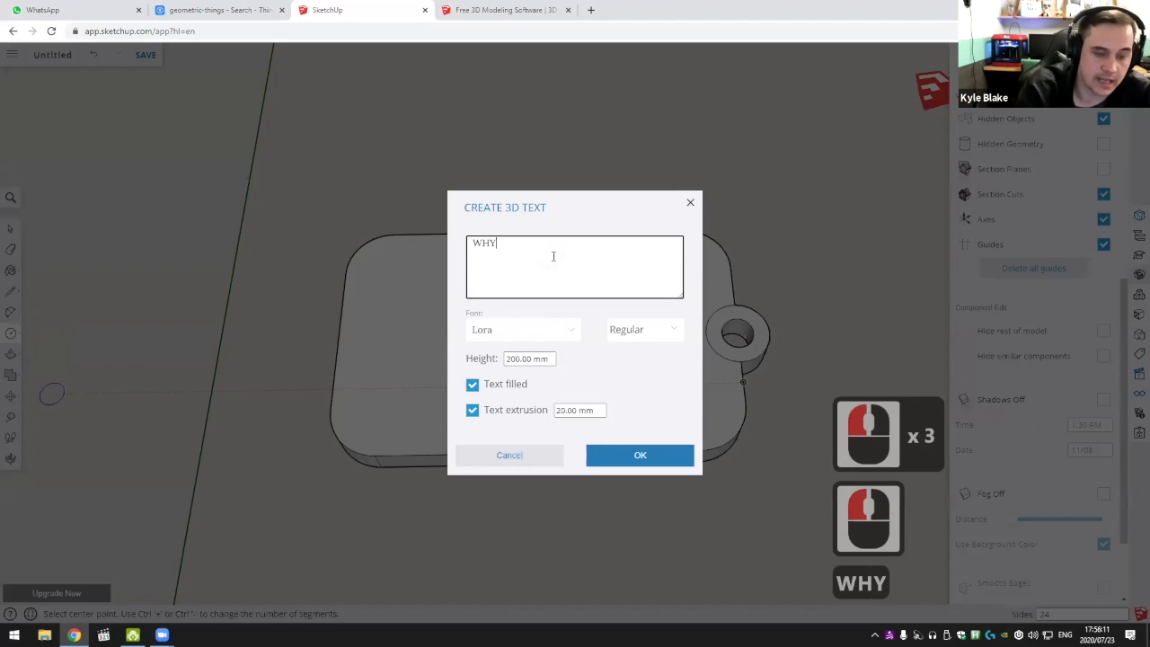
{"action": "type", "text": "?"}
{"action": "left_click", "coordinate": [521, 330]}
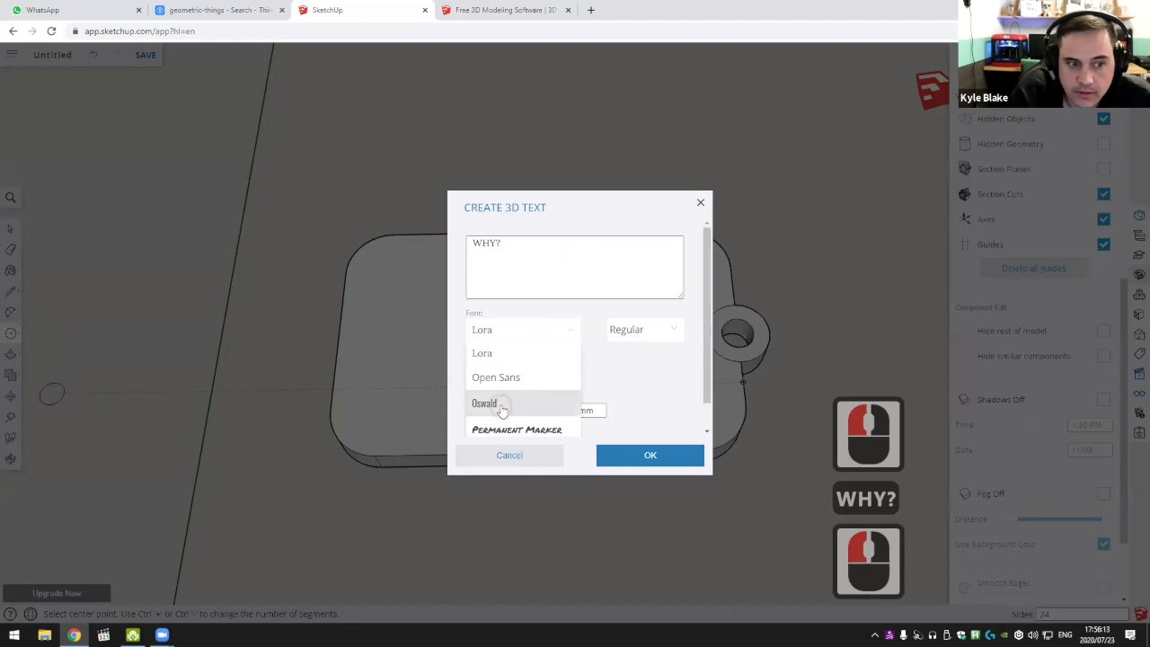
{"action": "left_click", "coordinate": [495, 402]}
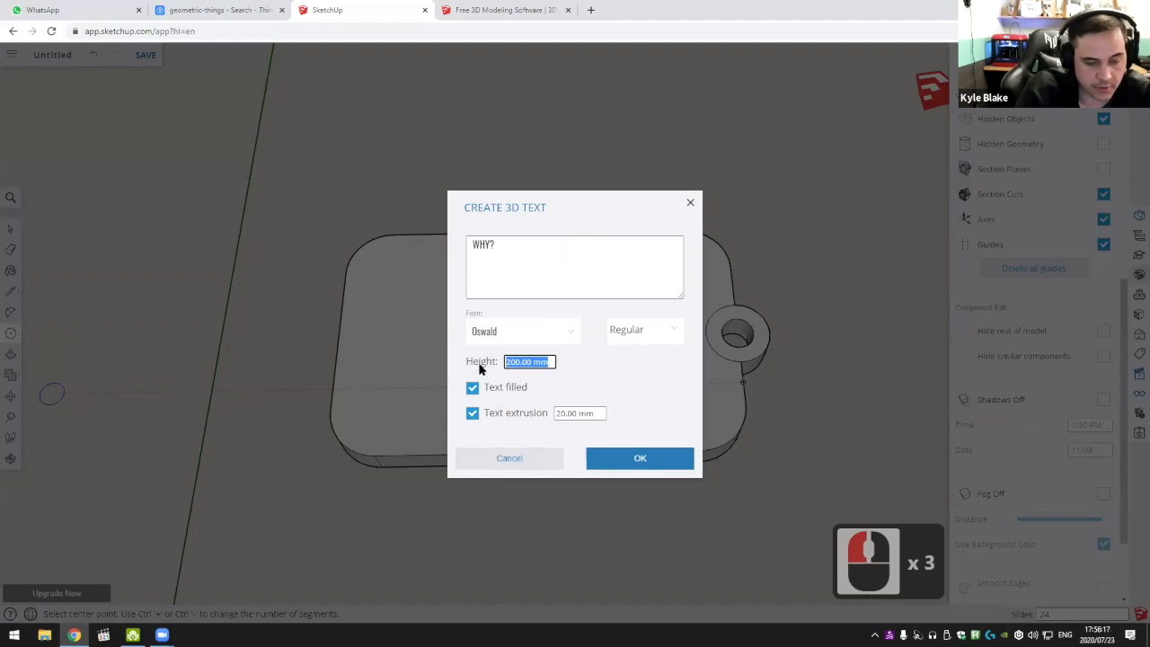
{"action": "type", "text": "30"}
{"action": "double_click", "coordinate": [597, 413]}
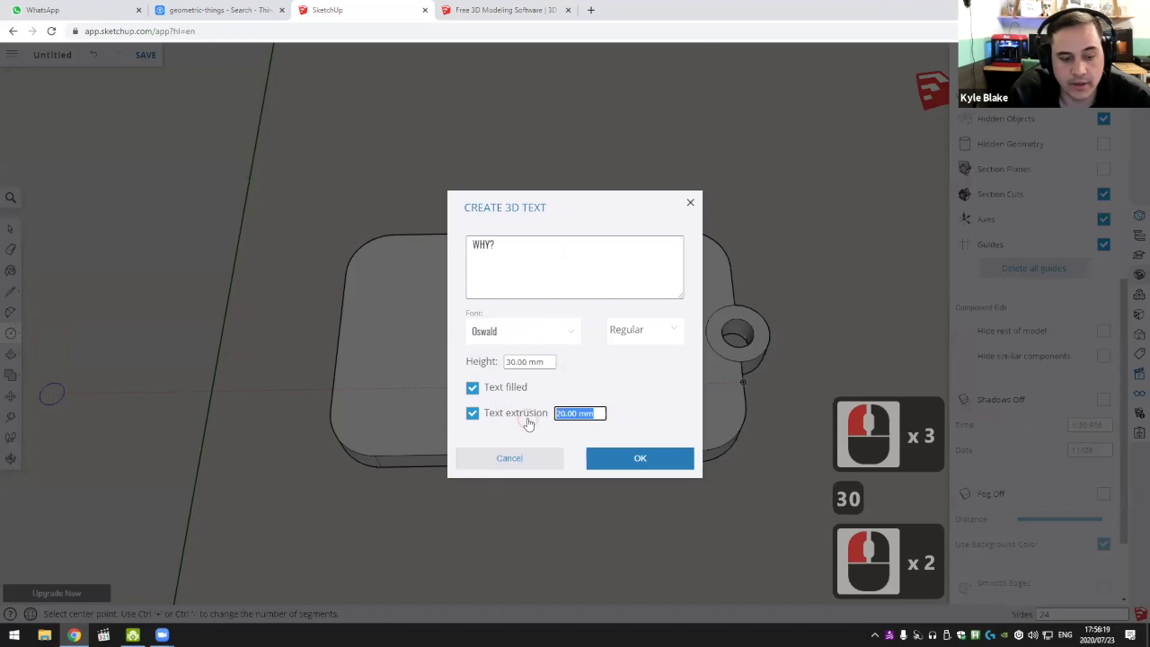
{"action": "type", "text": "5"}
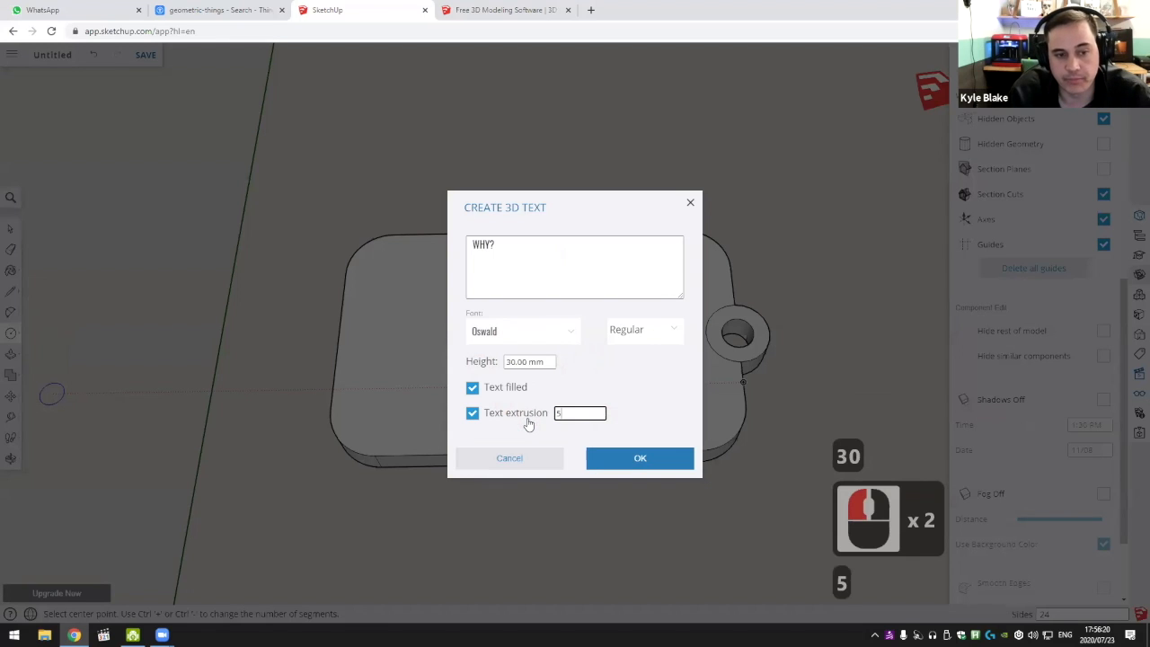
{"action": "left_click", "coordinate": [637, 460]}
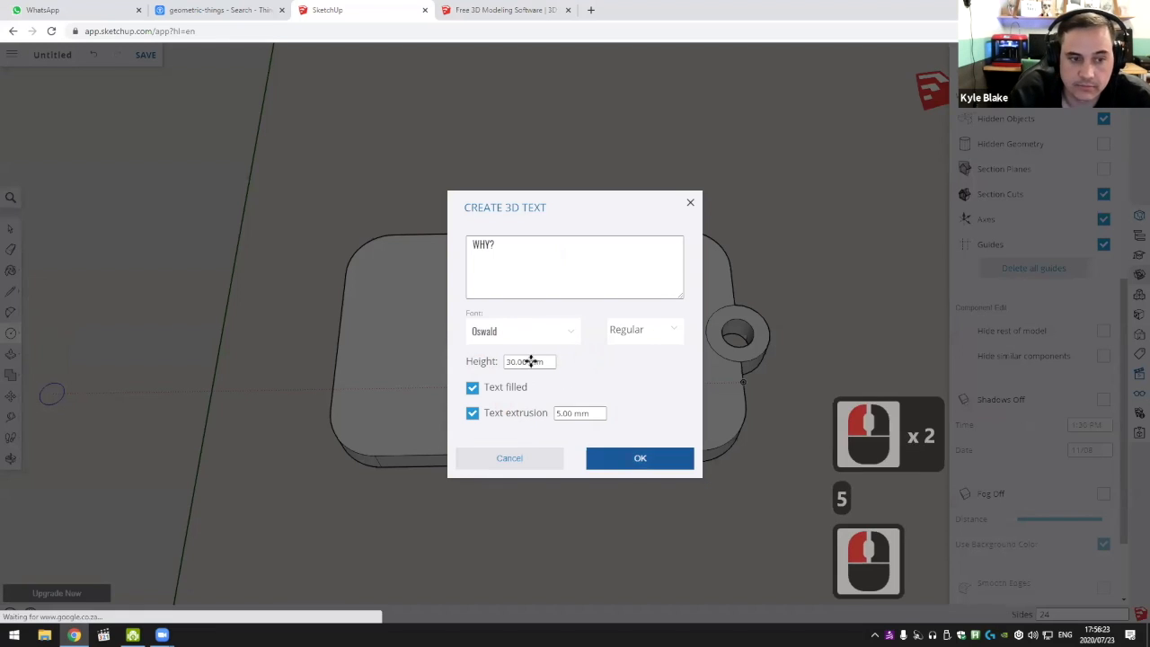
Try placing the 3D text at the tag's short edge opposite the tab, and undo the placement
{"action": "left_click", "coordinate": [330, 408]}
{"action": "scroll", "coordinate": [642, 419], "scroll_direction": "down", "scroll_amount": 6}
{"action": "middle_click_drag", "start_coordinate": [516, 403], "coordinate": [323, 377]}
{"action": "key", "text": "Escape"}
{"action": "key", "text": "ctrl+z"}
Create filled 3D text "WHY?" in Lora Regular, 30 mm high with a 5 mm extrusion, and place it on the tag's top face
{"action": "middle_click_drag", "start_coordinate": [443, 379], "coordinate": [513, 395]}
{"action": "left_click", "coordinate": [11, 335]}
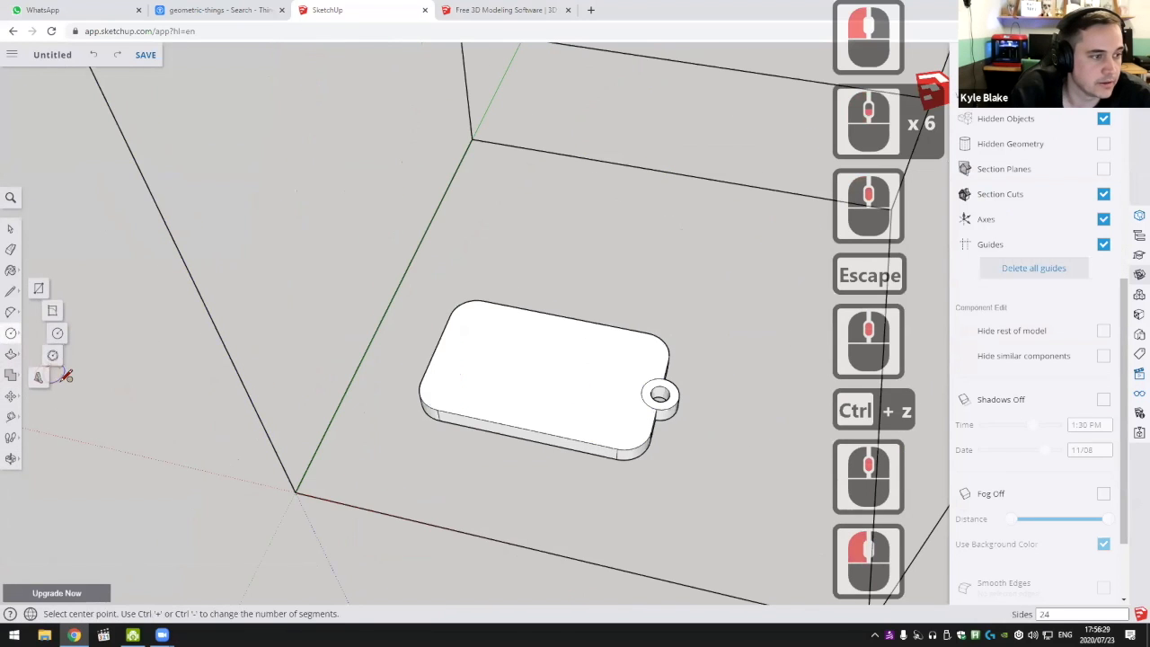
{"action": "left_click", "coordinate": [40, 381]}
{"action": "type", "text": "WHY?"}
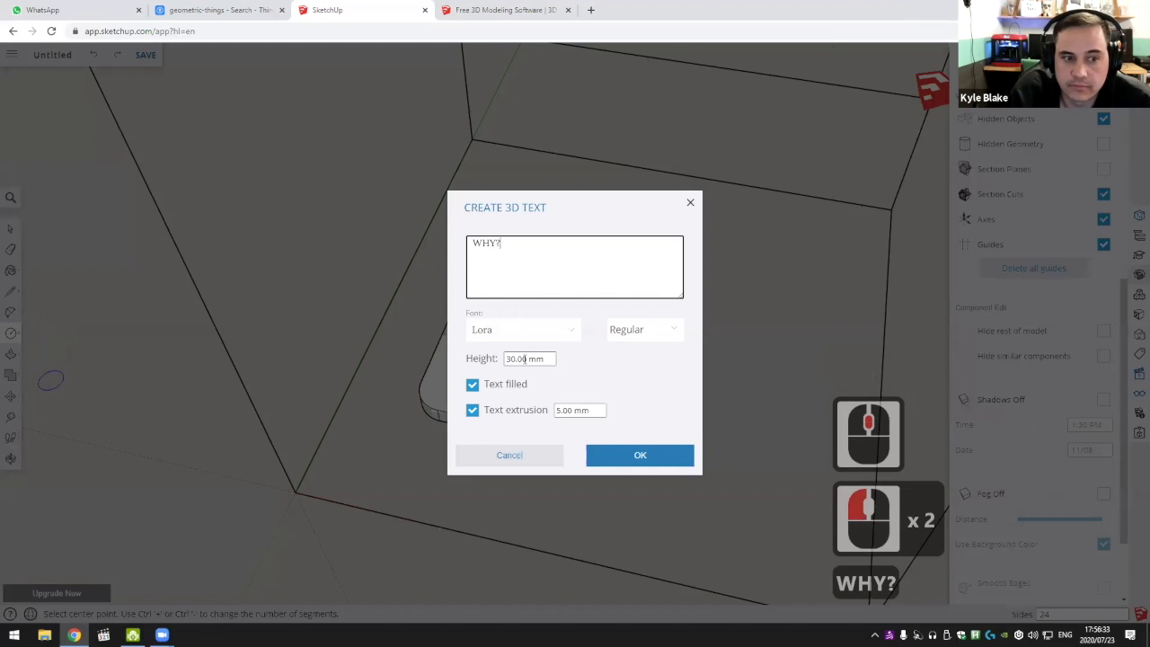
{"action": "left_click", "coordinate": [539, 361]}
{"action": "key", "text": "Return"}
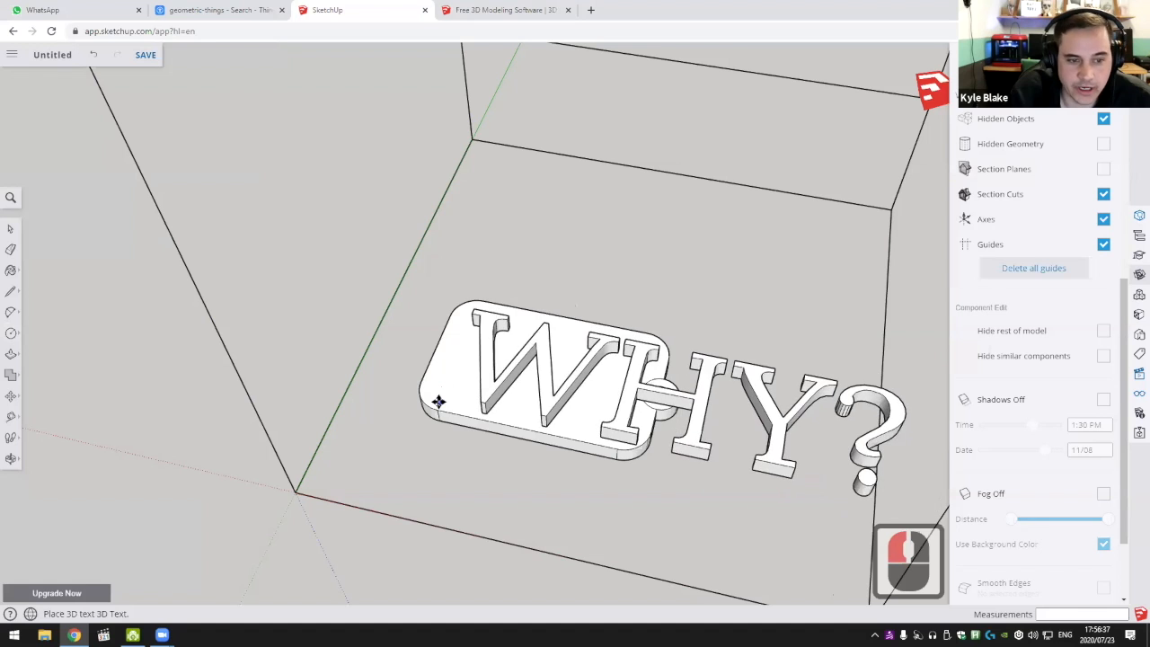
{"action": "left_click", "coordinate": [439, 401]}
Scale the Lora 3D text down uniformly from the corner beside the question mark so it fits within the tag
{"action": "middle_click_drag", "start_coordinate": [441, 398], "coordinate": [13, 385]}
{"action": "scroll", "coordinate": [465, 403], "scroll_direction": "down", "scroll_amount": 1}
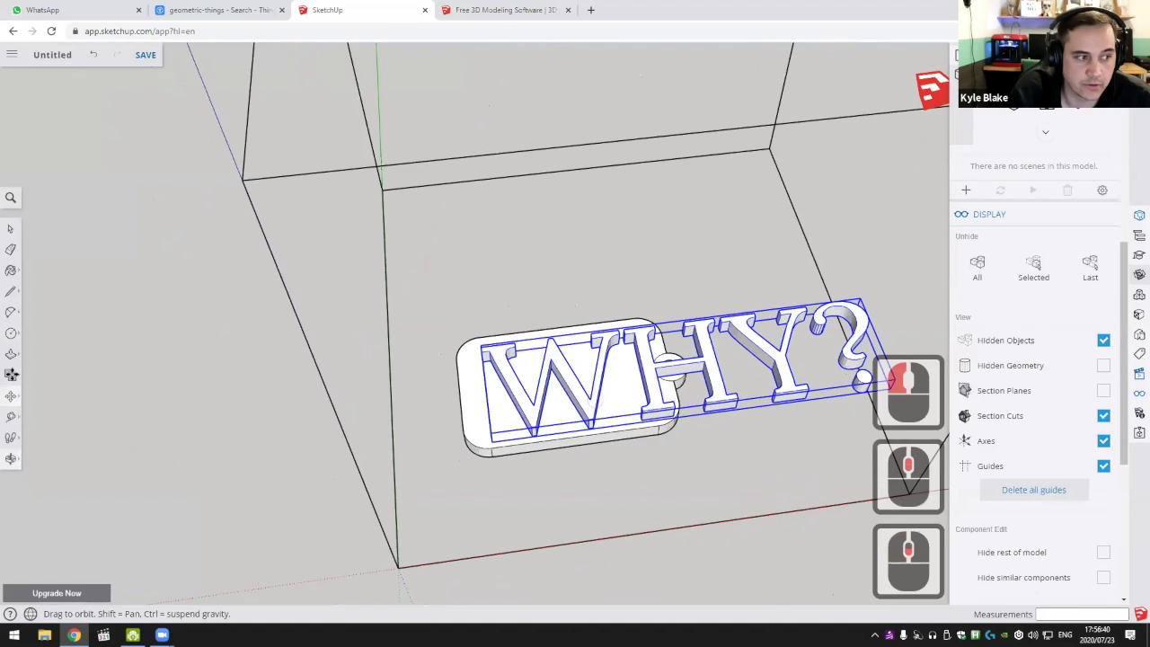
{"action": "key", "text": "s"}
{"action": "left_click", "coordinate": [11, 397]}
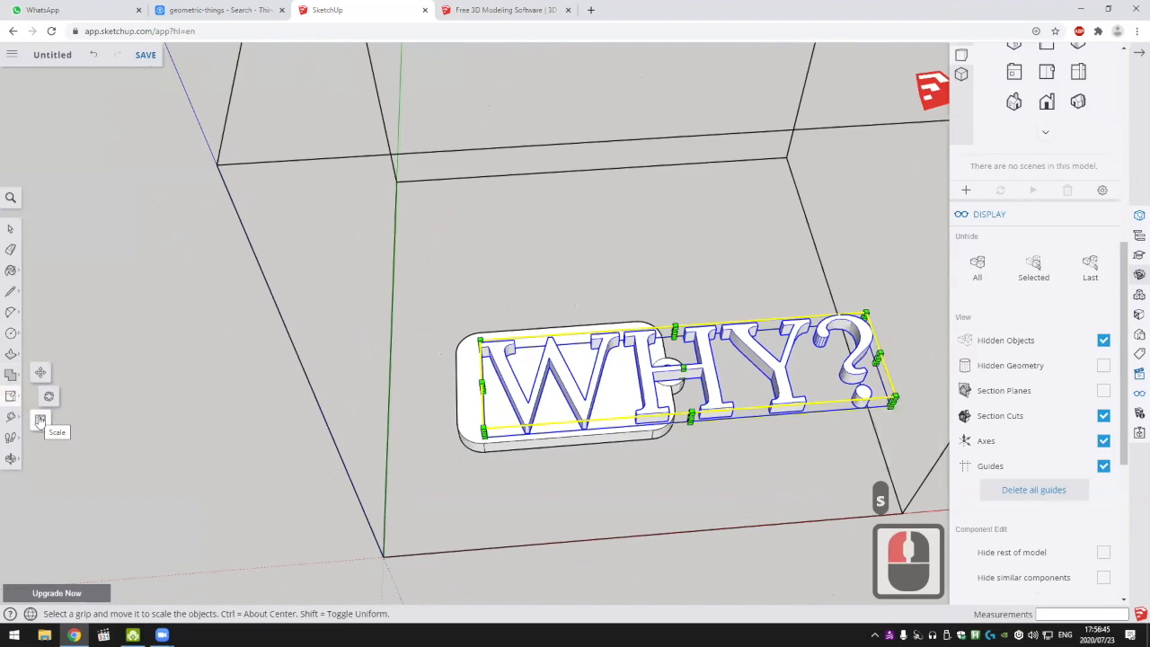
{"action": "left_click", "coordinate": [40, 420]}
{"action": "middle_click_drag", "start_coordinate": [448, 404], "coordinate": [360, 395], "text": "shift"}
{"action": "scroll", "coordinate": [734, 375], "scroll_direction": "up", "scroll_amount": 3}
{"action": "middle_click_drag", "start_coordinate": [734, 376], "coordinate": [687, 378], "text": "shift"}
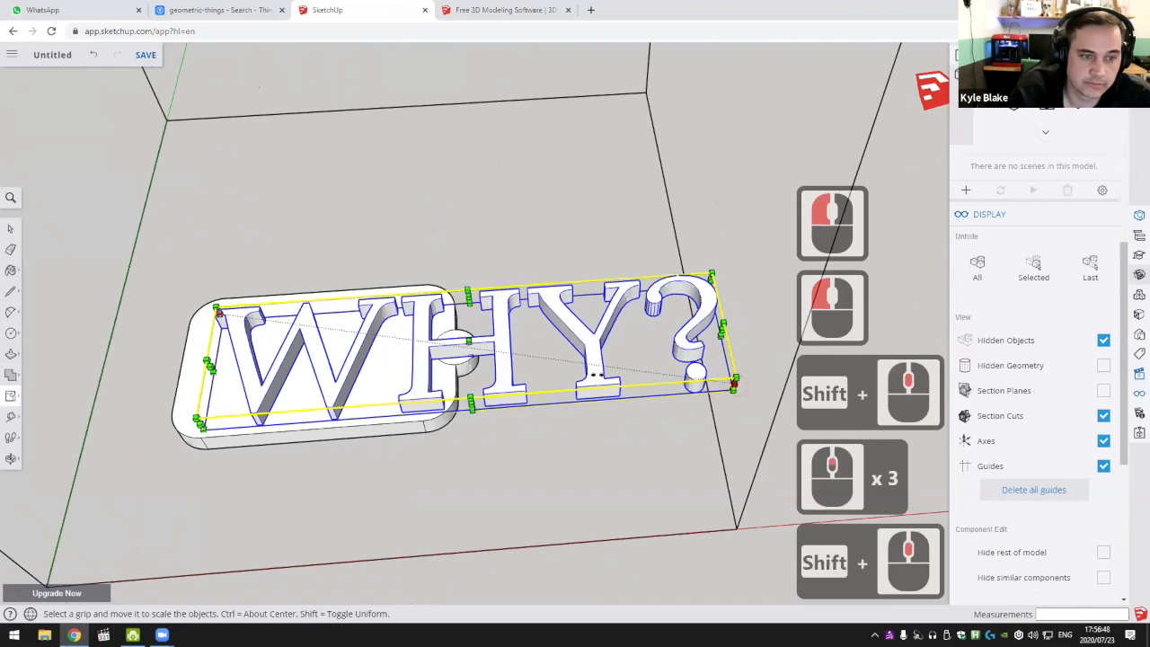
{"action": "left_click", "coordinate": [707, 378]}
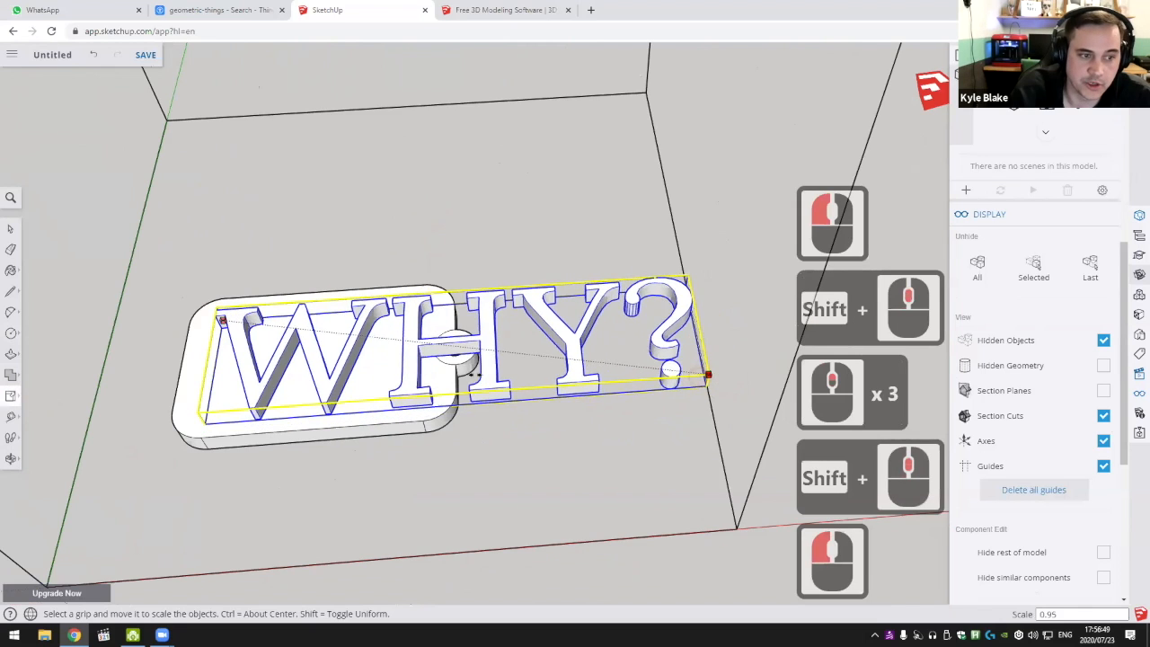
{"action": "left_click", "coordinate": [419, 379]}
{"action": "middle_click_drag", "start_coordinate": [295, 452], "coordinate": [287, 534]}
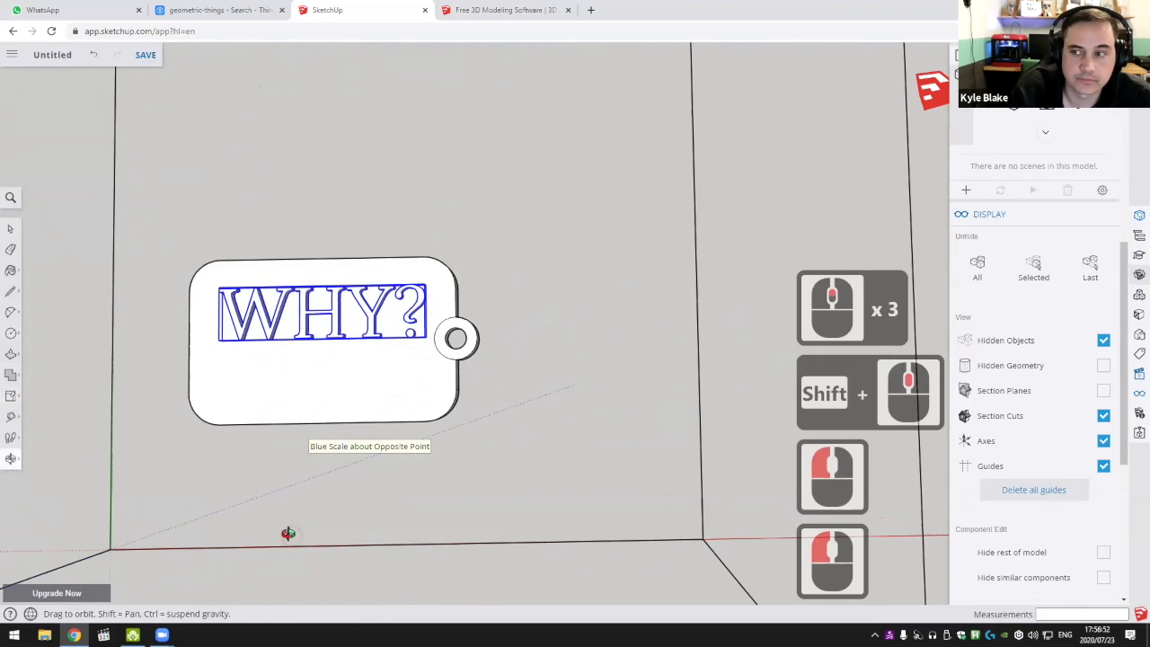
Undo the scaling and the placement of the Lora 3D text
{"action": "key", "text": "ctrl+z"}
{"action": "key", "text": "ctrl+z"}
{"action": "middle_click_drag", "start_coordinate": [308, 325], "coordinate": [359, 341]}
{"action": "middle_click_drag", "start_coordinate": [359, 341], "coordinate": [435, 365], "text": "shift"}
{"action": "middle_click_drag", "start_coordinate": [434, 365], "coordinate": [444, 349]}
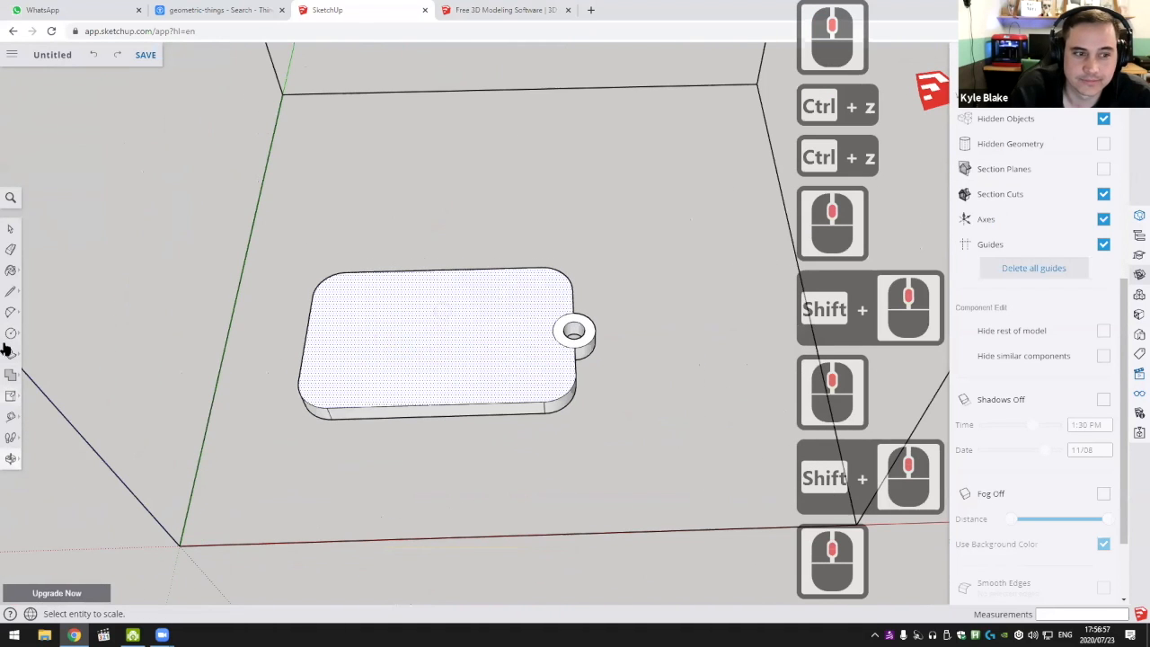
Create filled 3D text reading "WHY?" in Oswald Regular, with a height of 20 mm and an extrusion of 5 mm
{"action": "left_click", "coordinate": [11, 334]}
{"action": "left_click", "coordinate": [40, 381]}
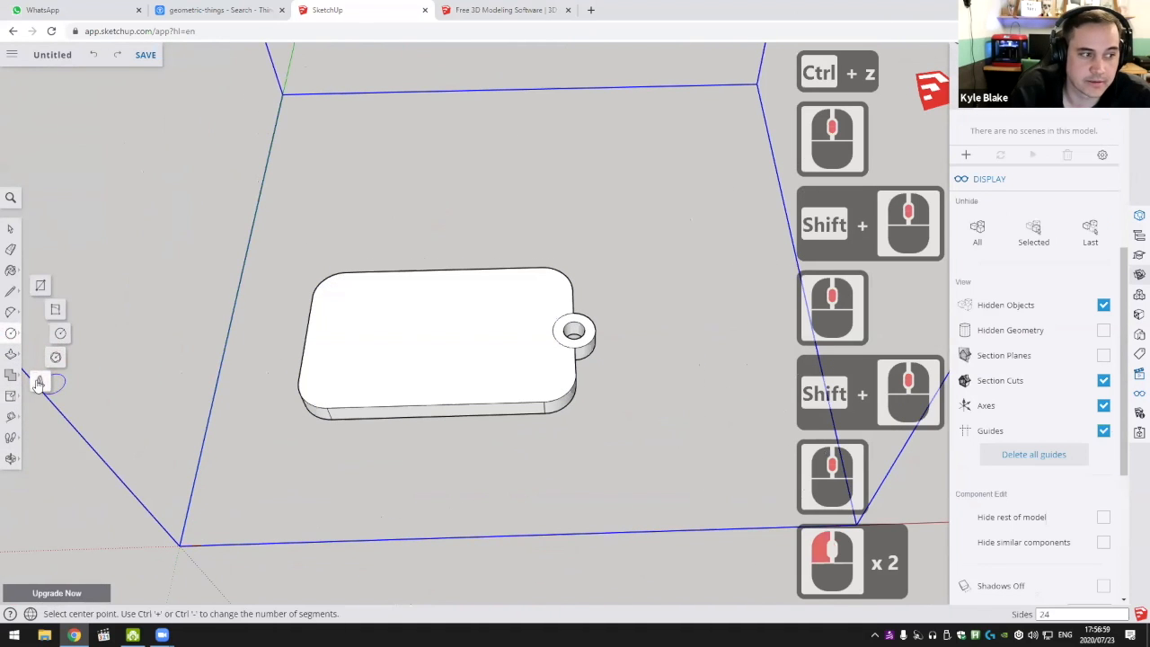
{"action": "left_click", "coordinate": [519, 252]}
{"action": "type", "text": "WHY?"}
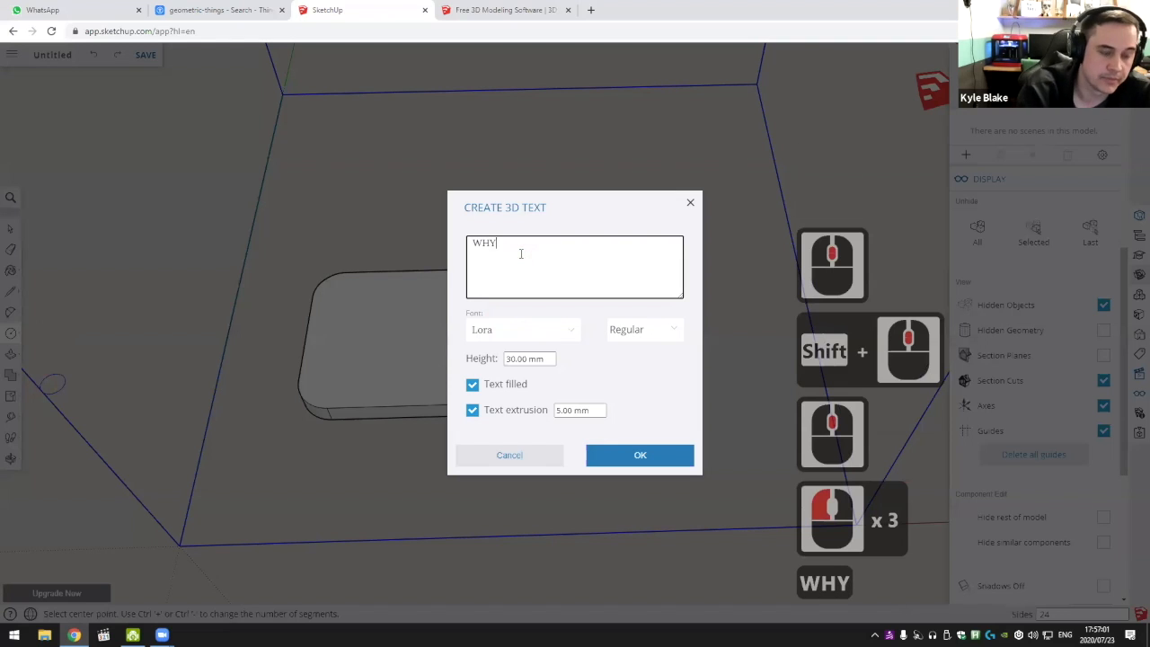
{"action": "left_click", "coordinate": [541, 330]}
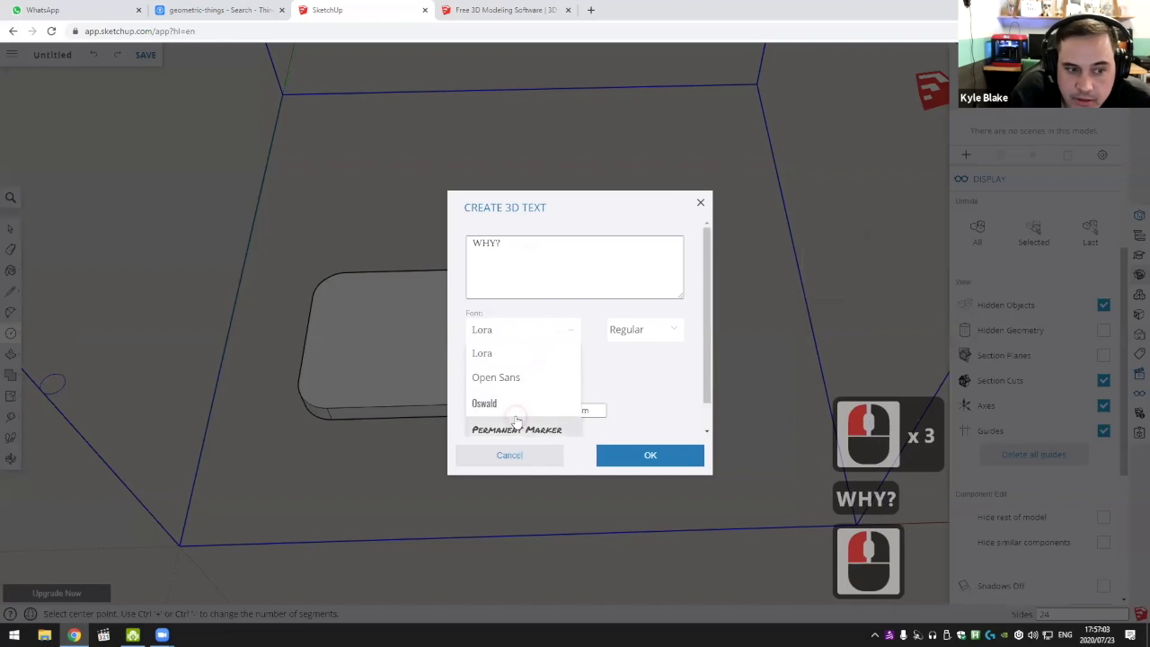
{"action": "scroll", "coordinate": [516, 404], "scroll_direction": "down", "scroll_amount": 1}
{"action": "left_click", "coordinate": [508, 378]}
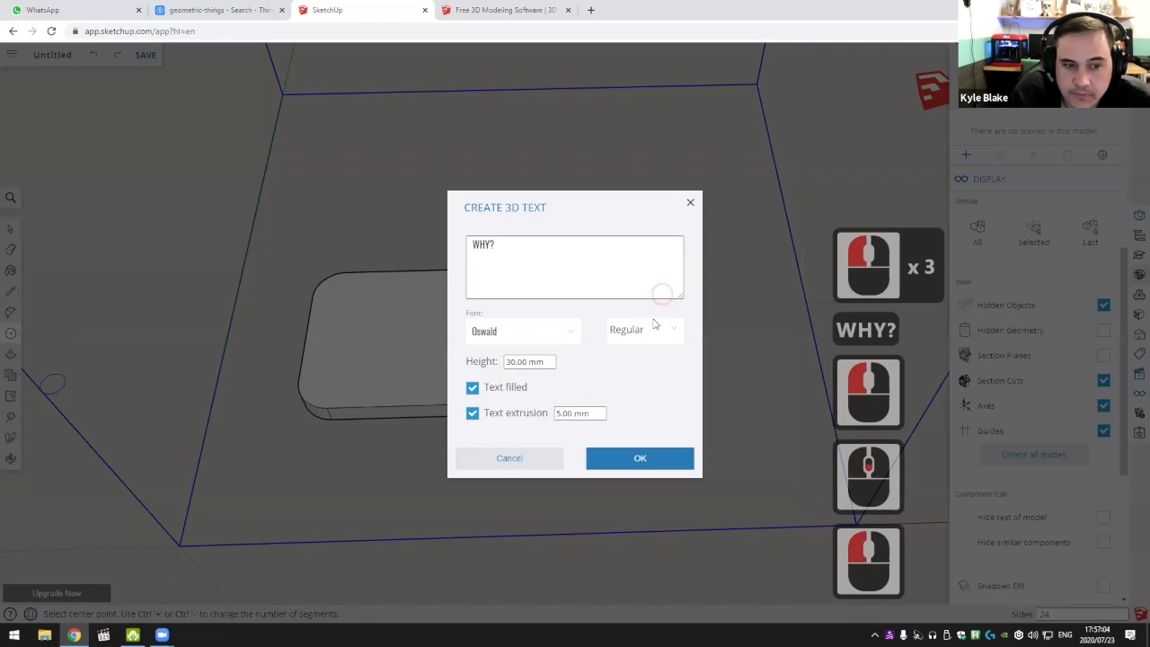
{"action": "left_click", "coordinate": [508, 361]}
{"action": "type", "text": "20"}
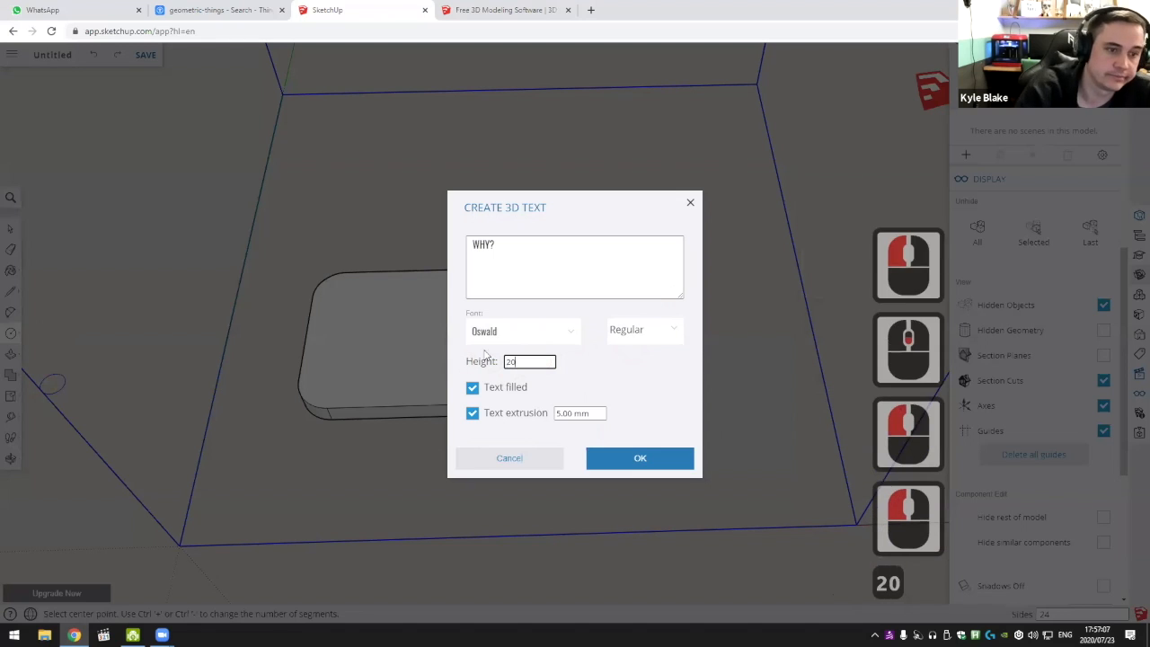
{"action": "left_click", "coordinate": [580, 413]}
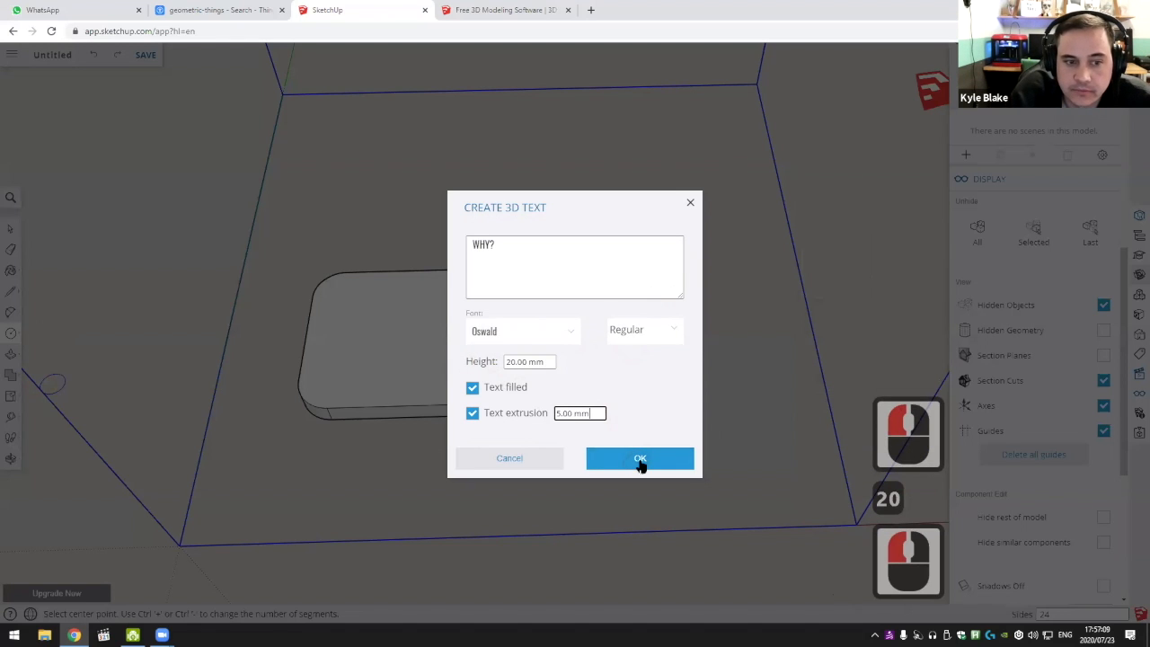
{"action": "left_click", "coordinate": [640, 460]}
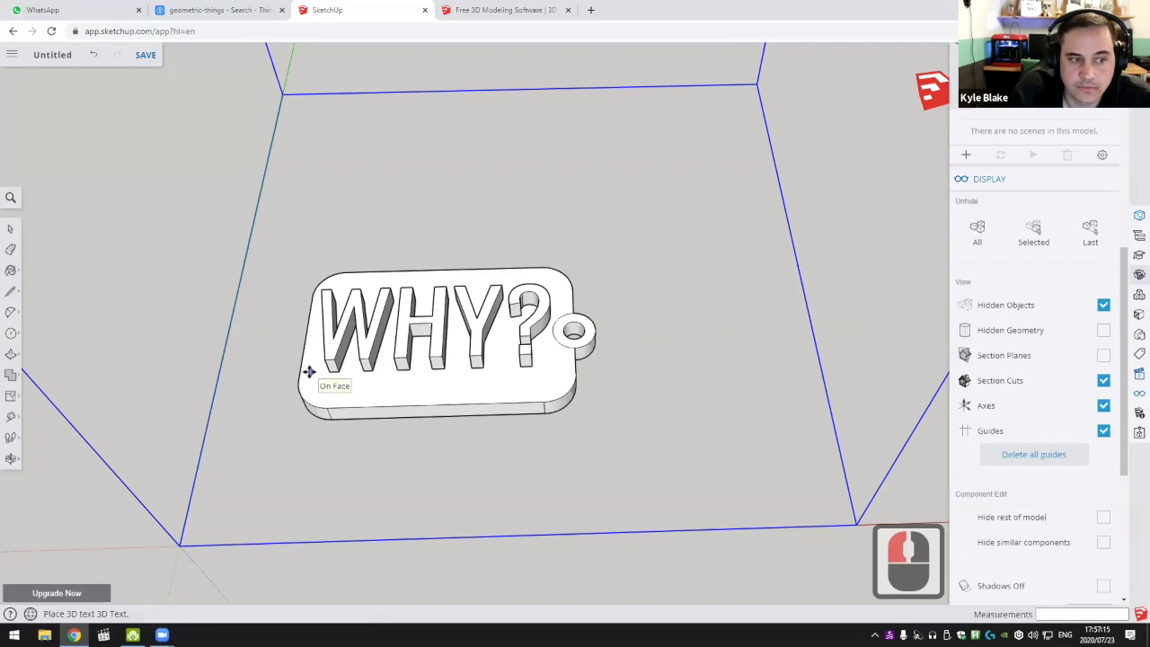
Place the 3D text flat on the tag's top face beside the holed tab and clear the selection
{"action": "left_click", "coordinate": [309, 371]}
{"action": "scroll", "coordinate": [568, 435], "scroll_direction": "down", "scroll_amount": 3}
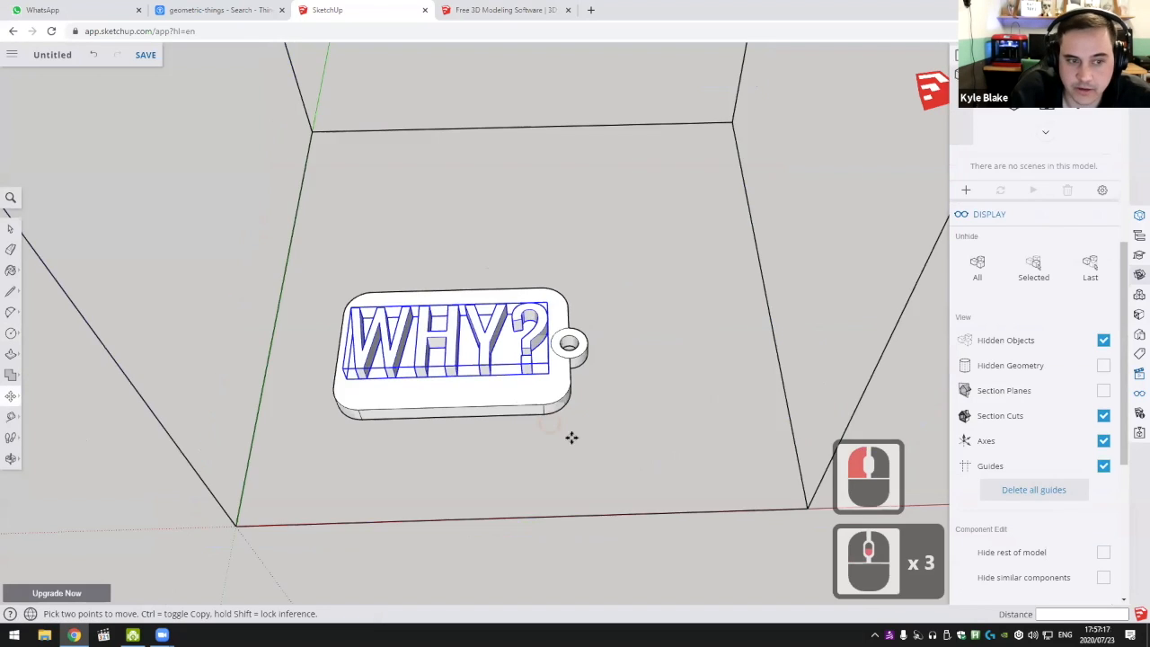
{"action": "middle_click_drag", "start_coordinate": [570, 437], "coordinate": [576, 424]}
{"action": "key", "text": "space"}
{"action": "left_click", "coordinate": [576, 423]}
{"action": "scroll", "coordinate": [575, 423], "scroll_direction": "down", "scroll_amount": 3}
{"action": "scroll", "coordinate": [483, 357], "scroll_direction": "up", "scroll_amount": 11}
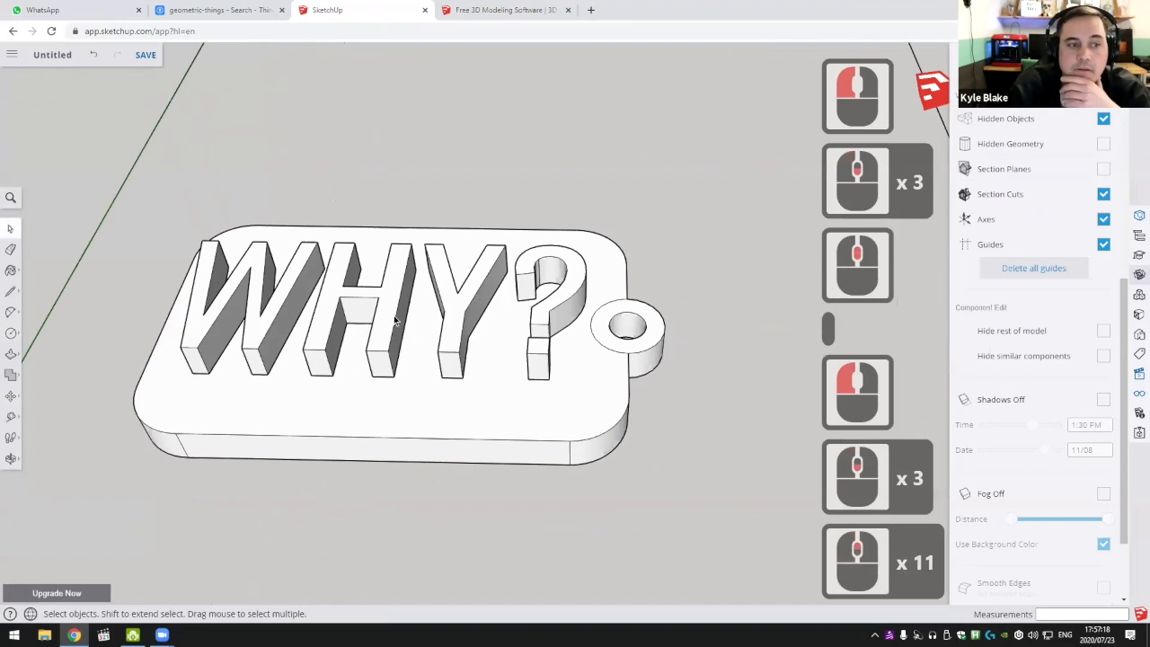
{"action": "left_click", "coordinate": [11, 231]}
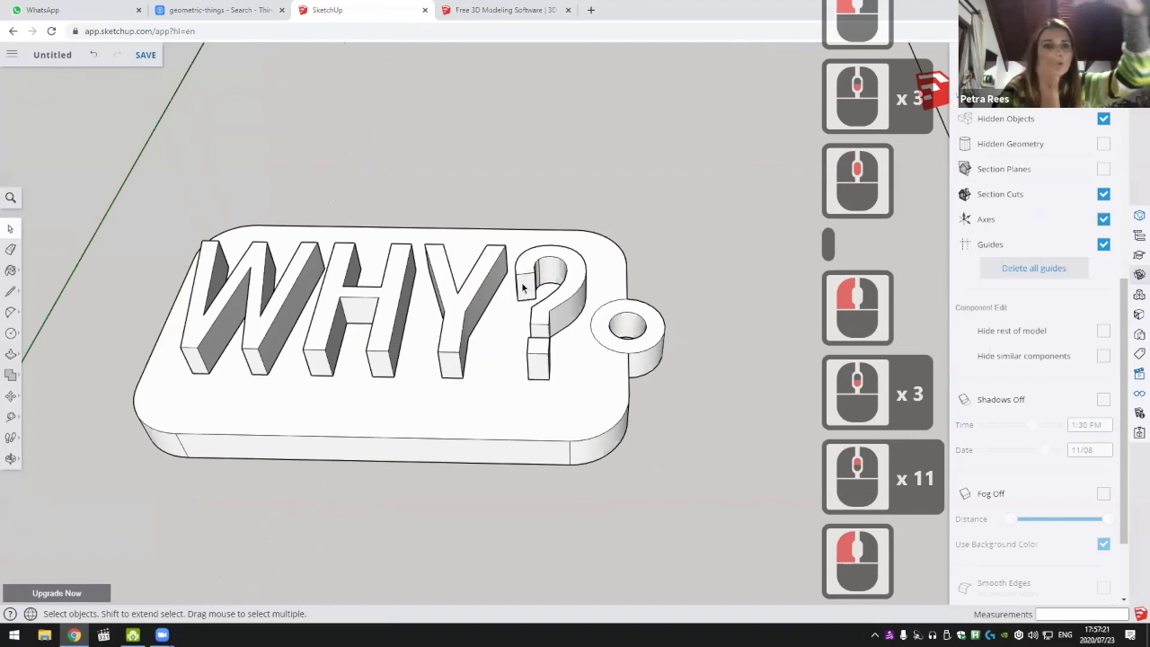
Select the "WHY?" 3D text on the tag and activate the Rotate tool for it
{"action": "scroll", "coordinate": [494, 301], "scroll_direction": "down", "scroll_amount": 5}
{"action": "left_click", "coordinate": [488, 303]}
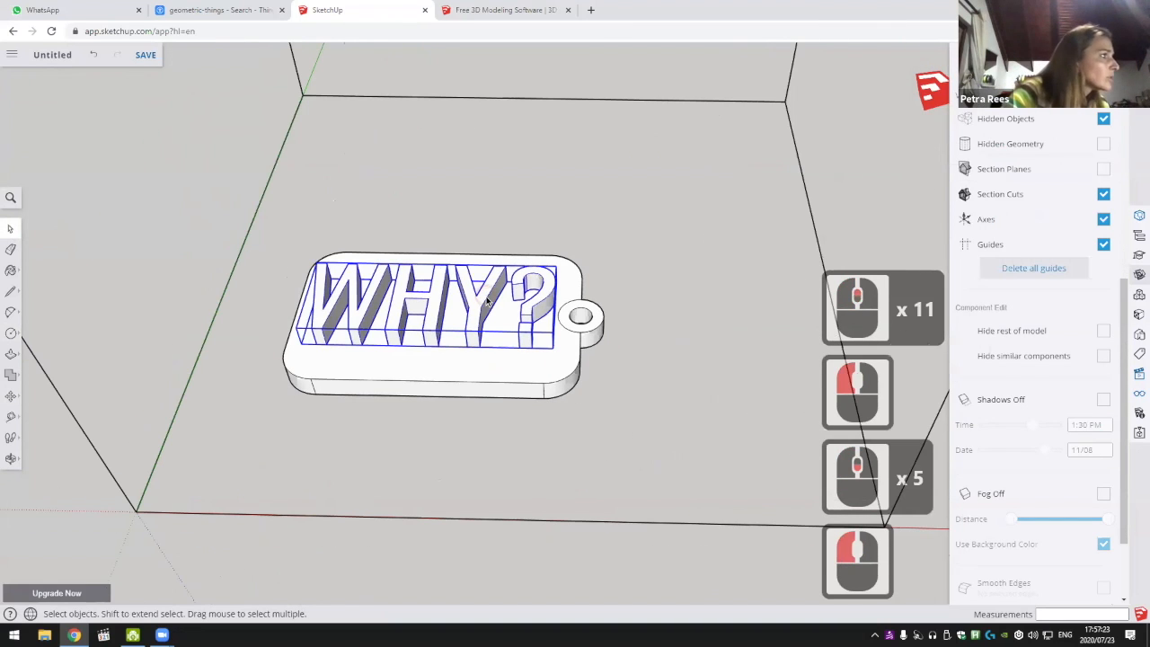
{"action": "left_click", "coordinate": [9, 417]}
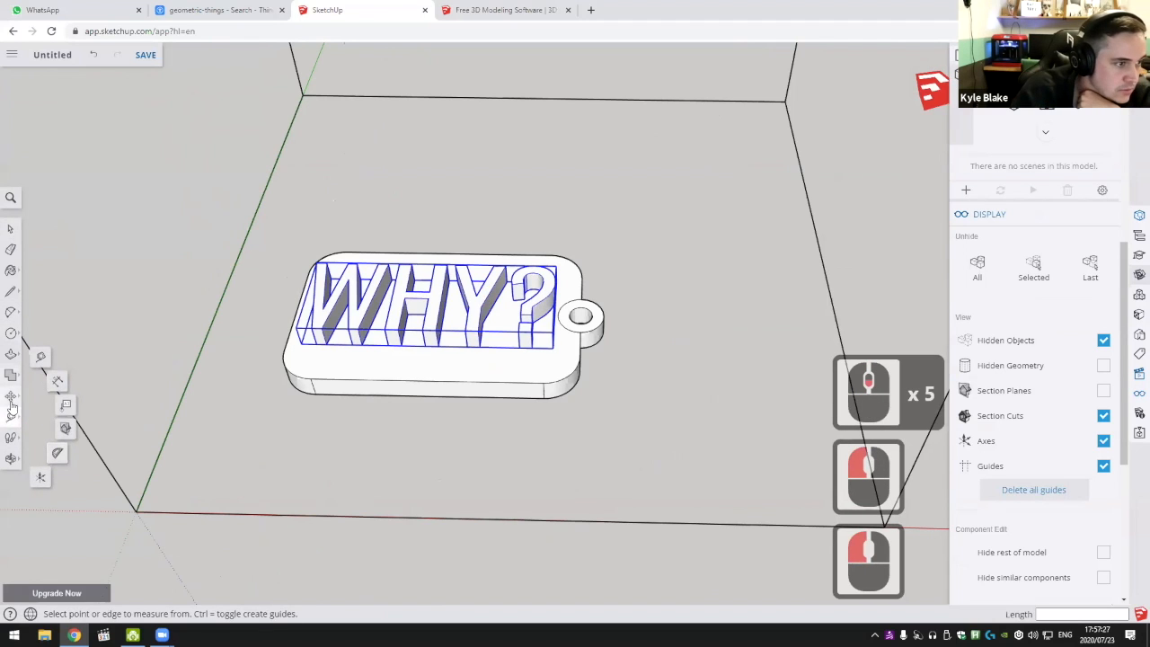
{"action": "left_click", "coordinate": [11, 396]}
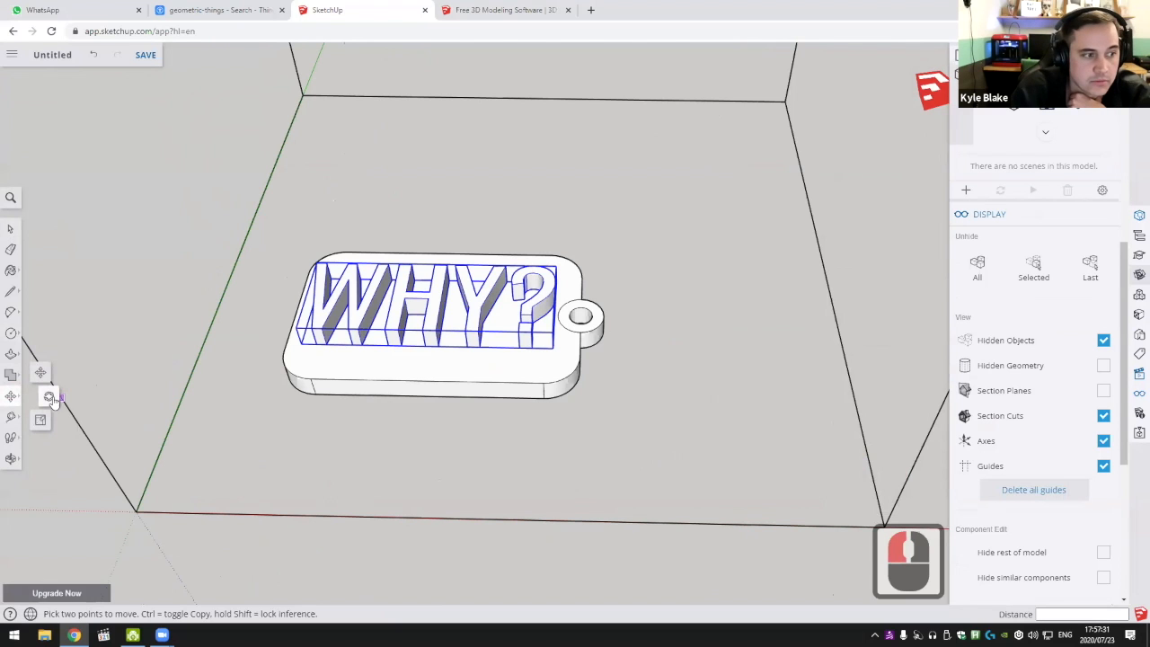
{"action": "left_click", "coordinate": [51, 398]}
{"action": "middle_click_drag", "start_coordinate": [488, 296], "coordinate": [488, 381]}
{"action": "scroll", "coordinate": [437, 303], "scroll_direction": "up", "scroll_amount": 6}
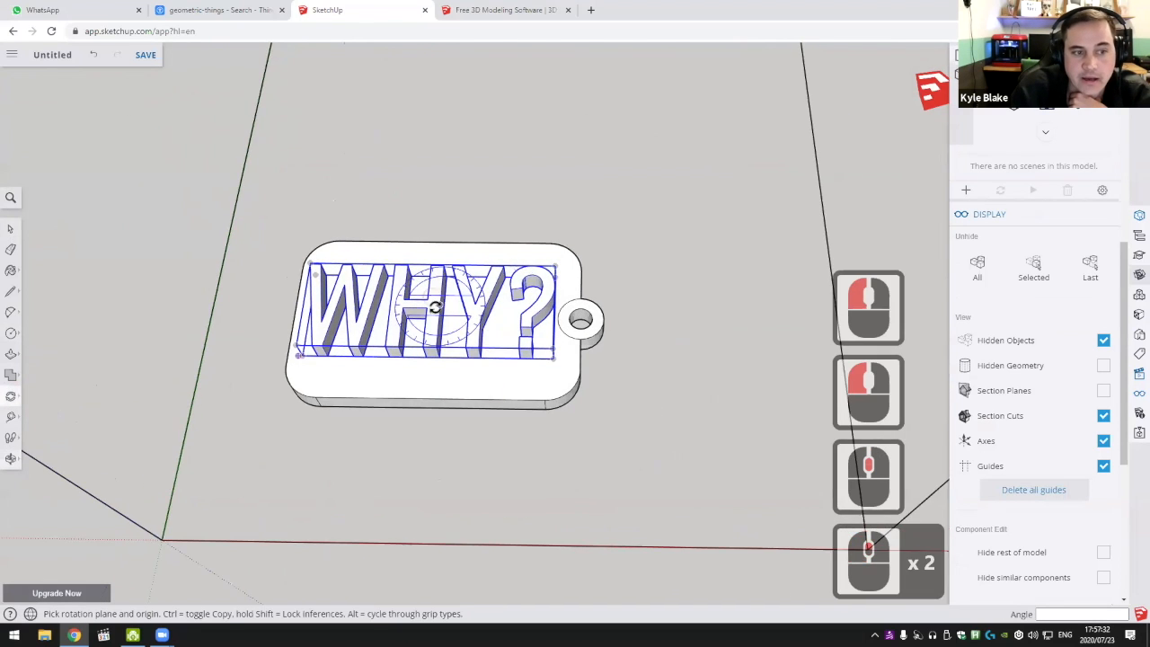
{"action": "left_click", "coordinate": [435, 260]}
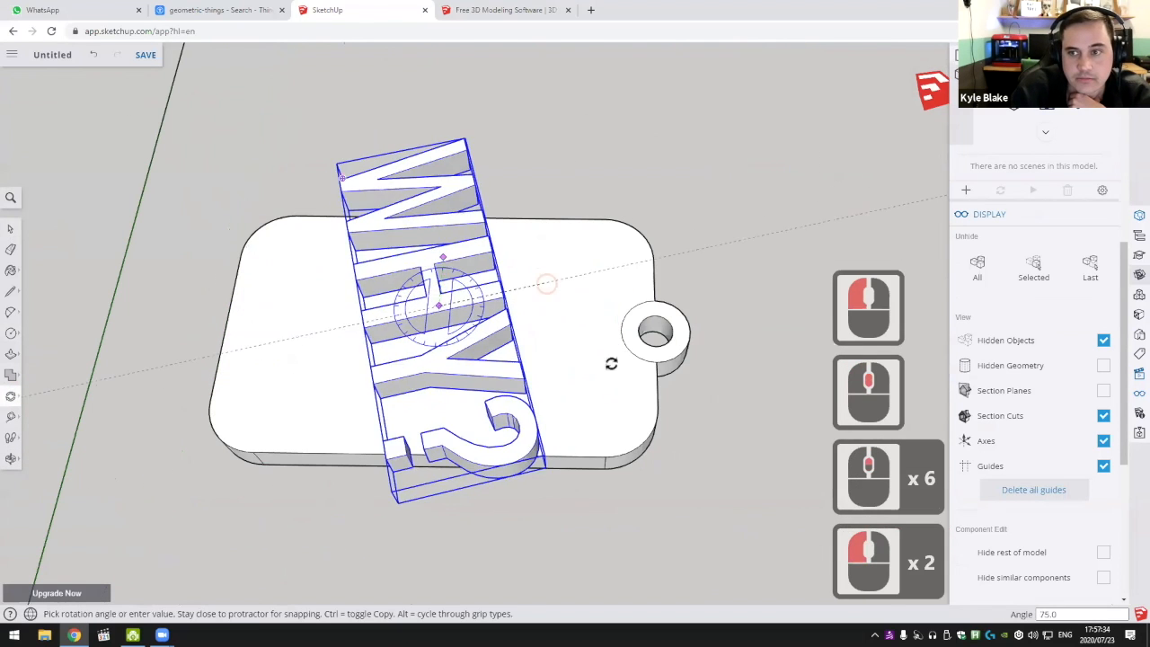
{"action": "key", "text": "Escape"}
{"action": "left_click", "coordinate": [438, 374]}
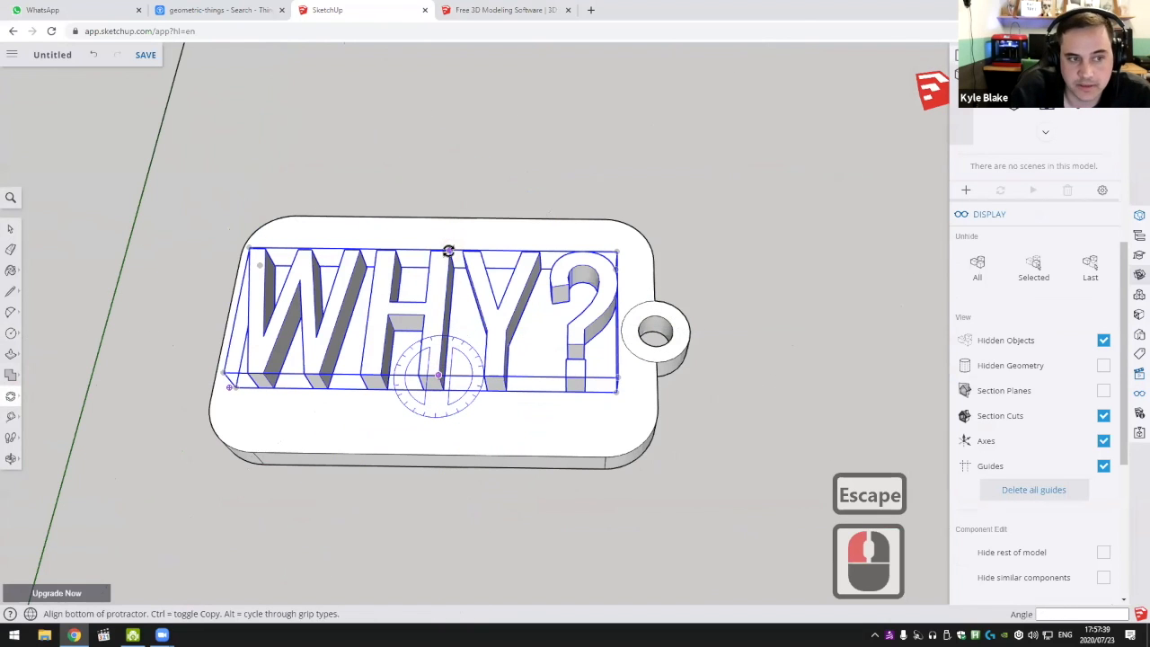
{"action": "left_click", "coordinate": [451, 247]}
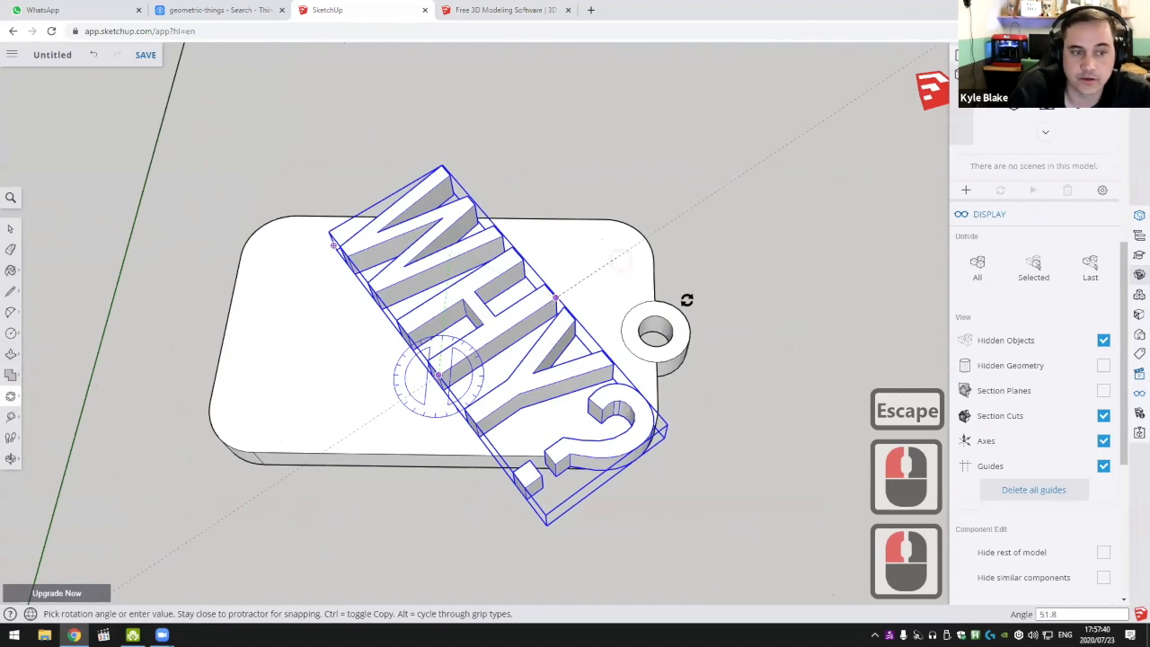
{"action": "key", "text": "Escape"}
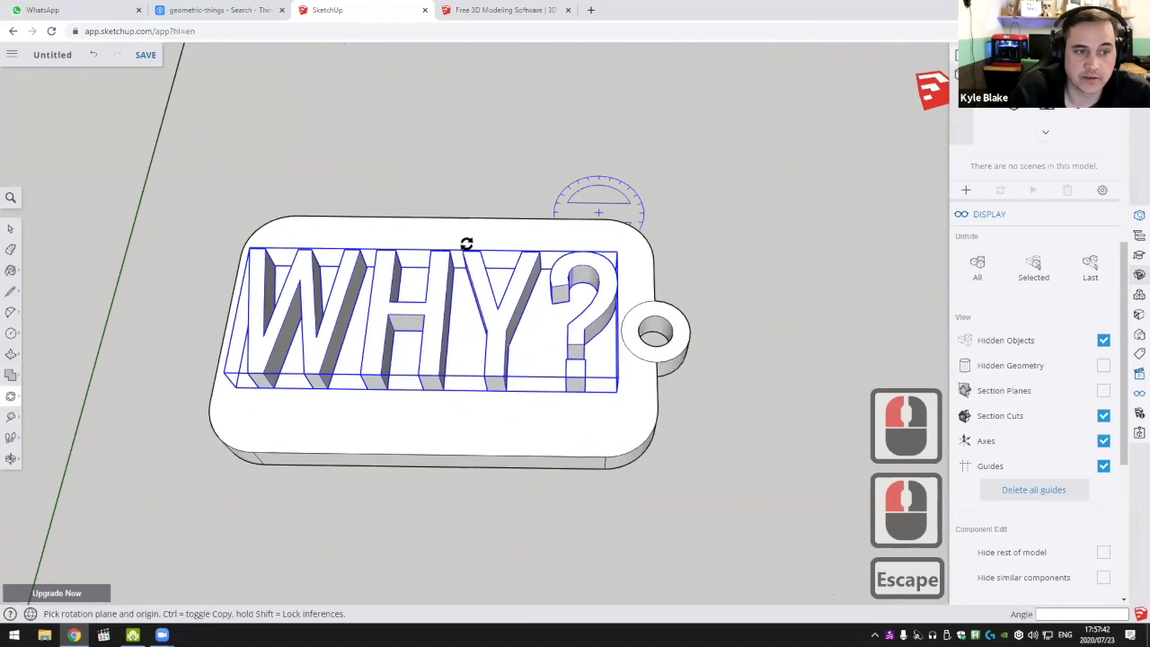
Rotate the 3D text about the tag's long direction so the letters stand upright on the top face
{"action": "middle_click_drag", "start_coordinate": [464, 240], "coordinate": [476, 226]}
{"action": "scroll", "coordinate": [476, 215], "scroll_direction": "down", "scroll_amount": 1}
{"action": "scroll", "coordinate": [411, 197], "scroll_direction": "up", "scroll_amount": 5}
{"action": "left_click", "coordinate": [432, 238]}
{"action": "left_click", "coordinate": [421, 177]}
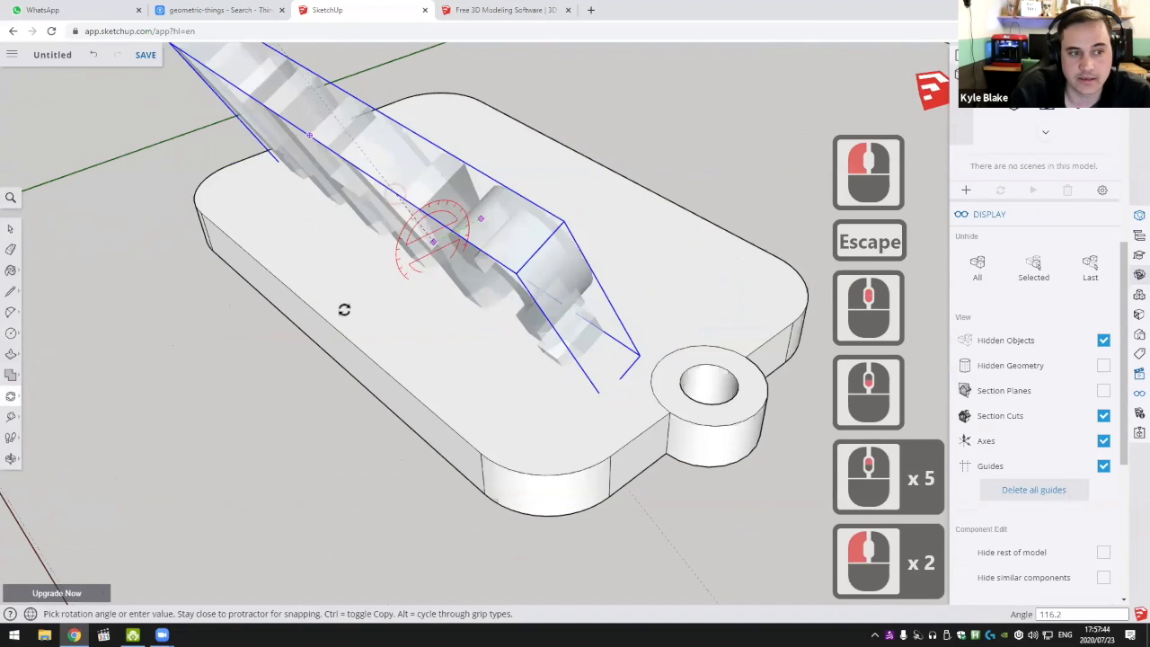
{"action": "left_click", "coordinate": [347, 292]}
{"action": "scroll", "coordinate": [297, 287], "scroll_direction": "down", "scroll_amount": 5}
{"action": "middle_click_drag", "start_coordinate": [542, 452], "coordinate": [595, 351]}
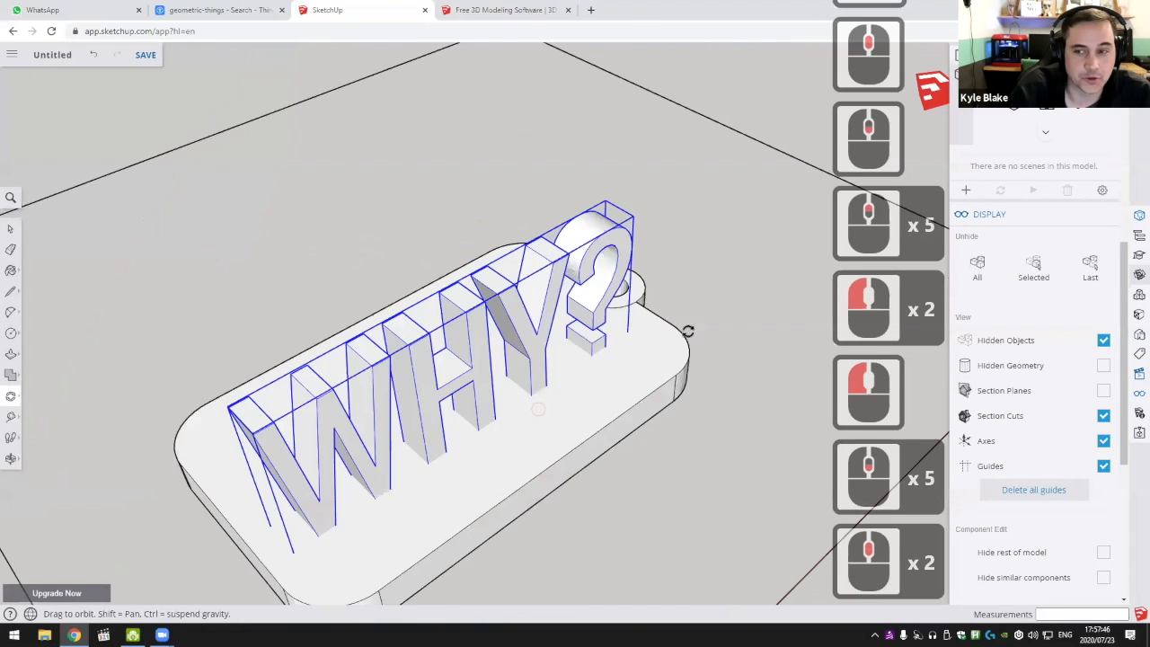
{"action": "middle_click_drag", "start_coordinate": [723, 476], "coordinate": [739, 321], "text": "shift"}
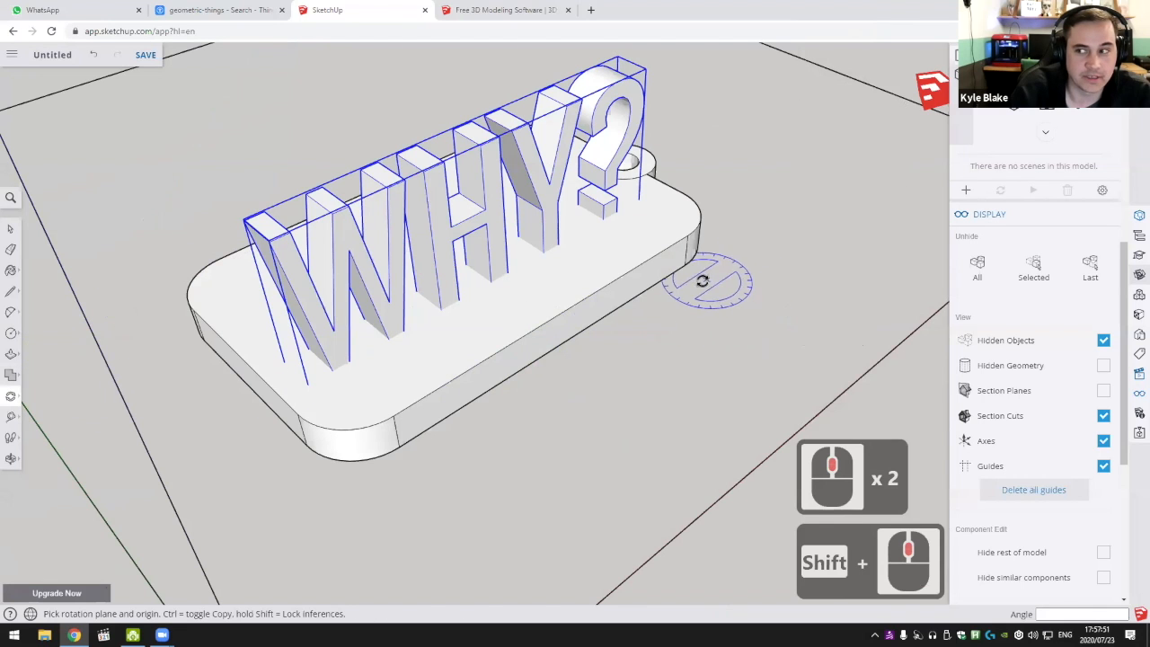
{"action": "middle_click_drag", "start_coordinate": [557, 257], "coordinate": [177, 251]}
{"action": "middle_click_drag", "start_coordinate": [749, 215], "coordinate": [180, 256]}
{"action": "middle_click_drag", "start_coordinate": [549, 226], "coordinate": [545, 278]}
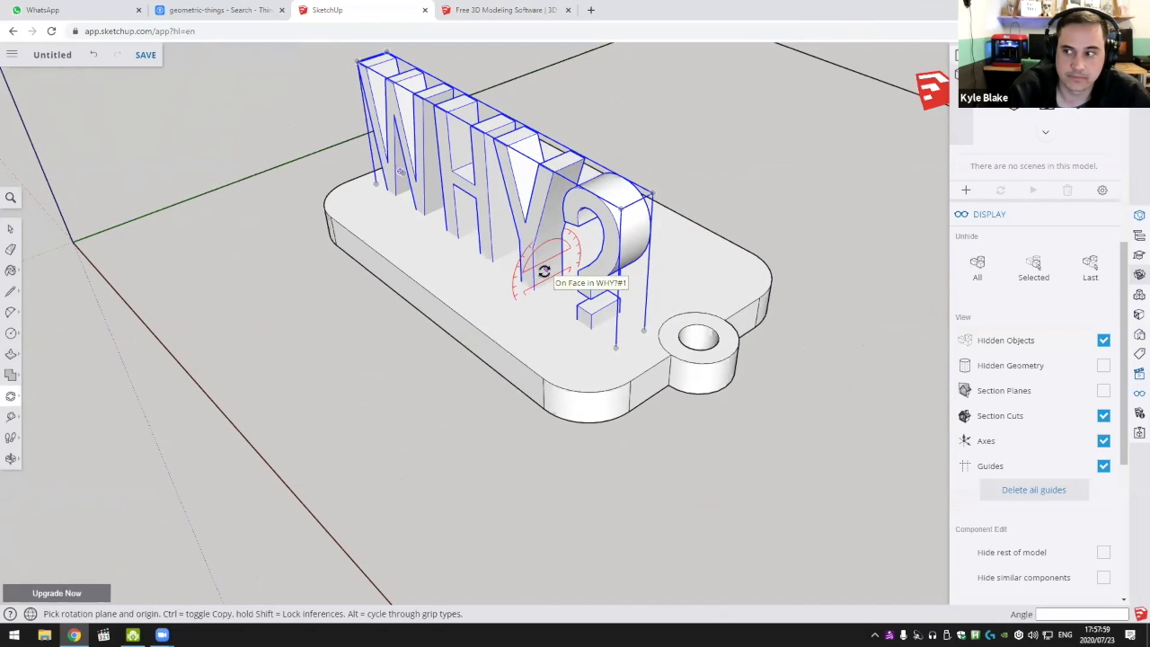
{"action": "left_click", "coordinate": [544, 270]}
{"action": "key", "text": "Escape"}
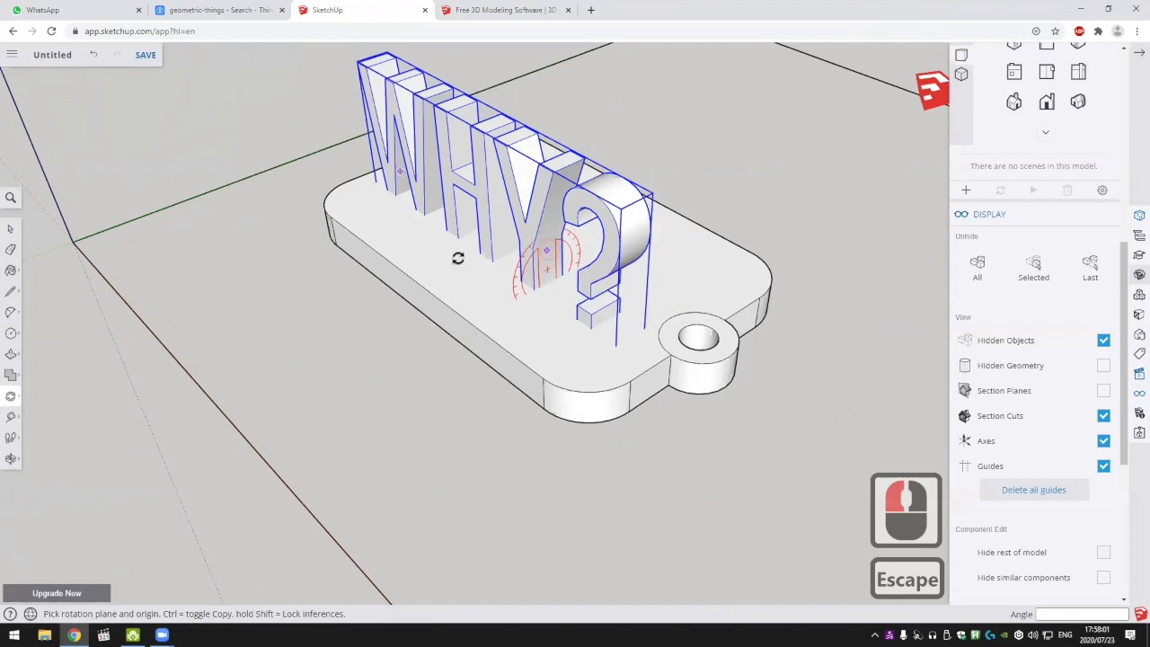
Move the upright 3D text across the tag's top face toward the middle of its width
{"action": "middle_click_drag", "start_coordinate": [567, 312], "coordinate": [37, 413]}
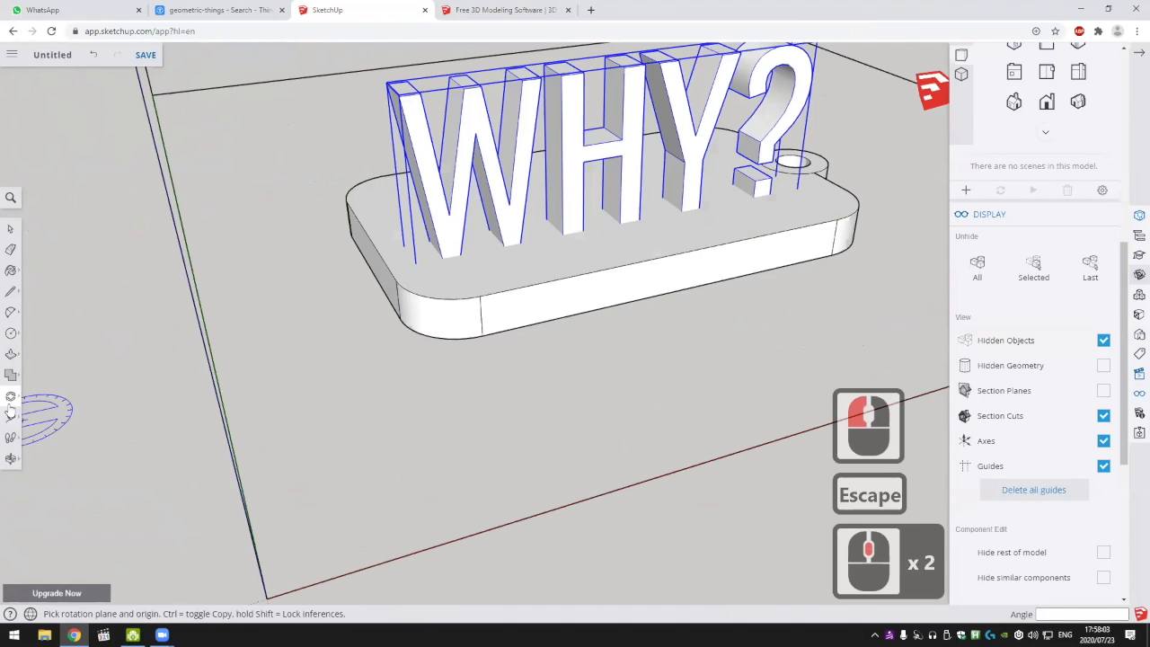
{"action": "key", "text": "m"}
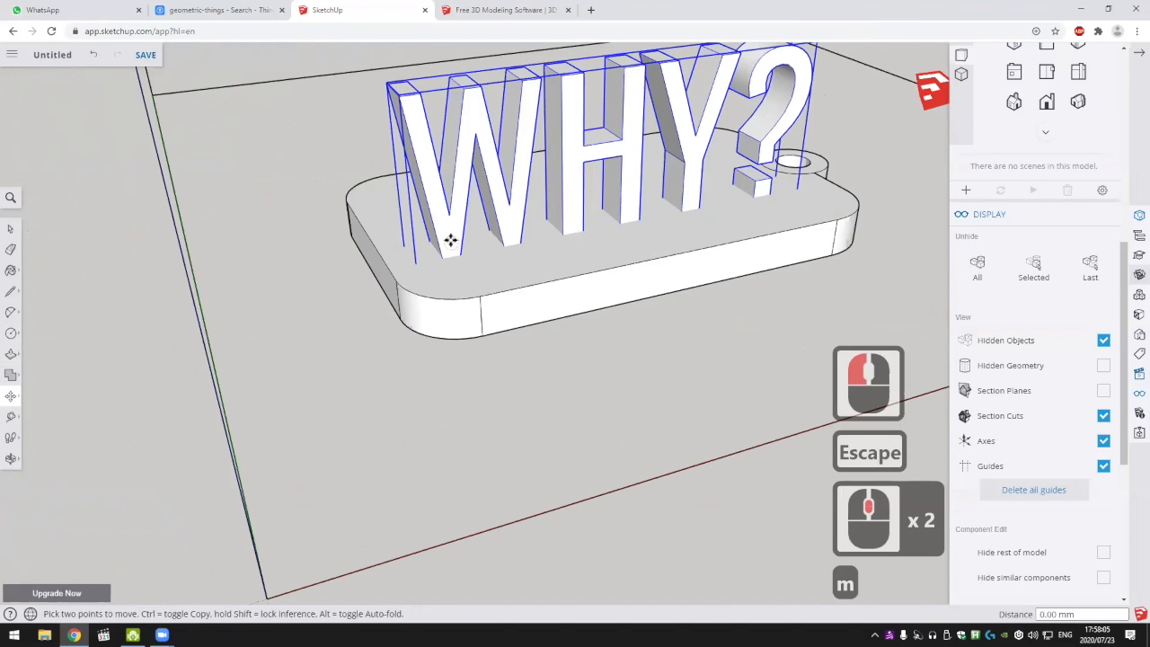
{"action": "left_click", "coordinate": [448, 234]}
{"action": "left_click", "coordinate": [578, 282]}
{"action": "middle_click_drag", "start_coordinate": [578, 282], "coordinate": [526, 283]}
{"action": "left_click", "coordinate": [575, 286]}
{"action": "left_click", "coordinate": [508, 338], "text": "shift"}
{"action": "scroll", "coordinate": [698, 280], "scroll_direction": "down", "scroll_amount": 1}
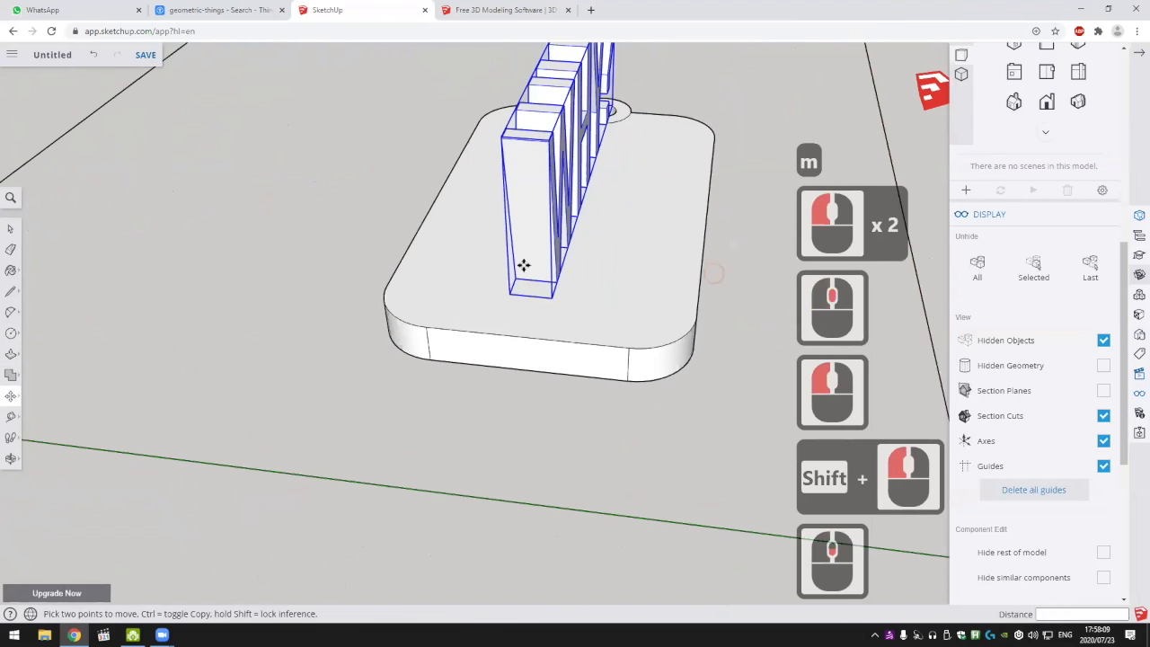
Move the upright 3D text in a locked direction, aligning it to the corner of the tag's top face
{"action": "scroll", "coordinate": [457, 249], "scroll_direction": "up", "scroll_amount": 5}
{"action": "left_click", "coordinate": [454, 257]}
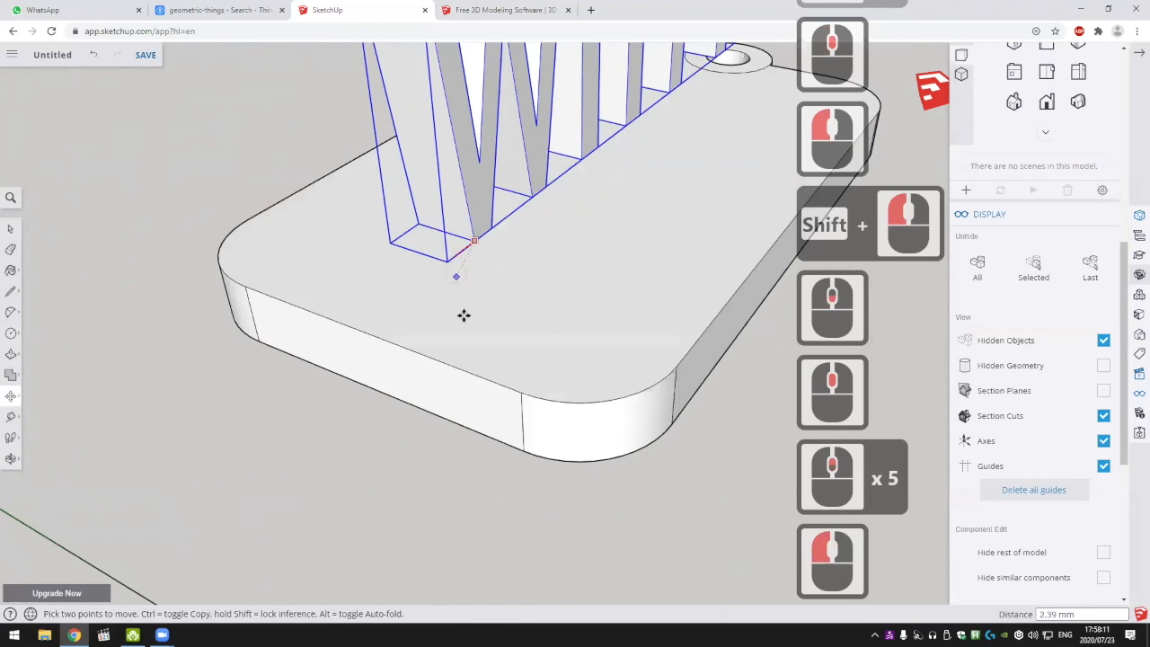
{"action": "left_click", "coordinate": [520, 391], "text": "shift"}
{"action": "scroll", "coordinate": [596, 290], "scroll_direction": "down", "scroll_amount": 7}
{"action": "scroll", "coordinate": [696, 269], "scroll_direction": "down", "scroll_amount": 5}
{"action": "middle_click_drag", "start_coordinate": [652, 388], "coordinate": [462, 252]}
{"action": "key", "text": "space"}
{"action": "left_click", "coordinate": [616, 252]}
Select the "WHY?" text and rotate it 90 degrees about the tag's long direction so the letters lie flat
{"action": "scroll", "coordinate": [638, 224], "scroll_direction": "up", "scroll_amount": 5}
{"action": "scroll", "coordinate": [600, 203], "scroll_direction": "down", "scroll_amount": 1}
{"action": "middle_click", "coordinate": [600, 203]}
{"action": "scroll", "coordinate": [350, 272], "scroll_direction": "up", "scroll_amount": 6}
{"action": "left_click", "coordinate": [350, 272]}
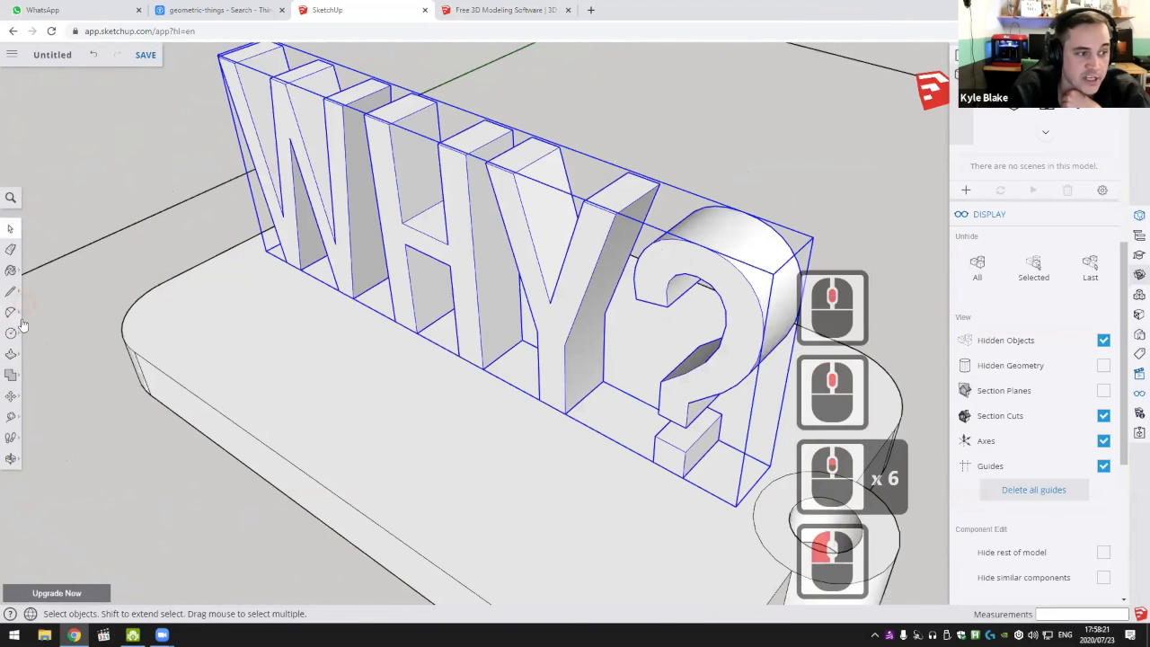
{"action": "left_click", "coordinate": [11, 395]}
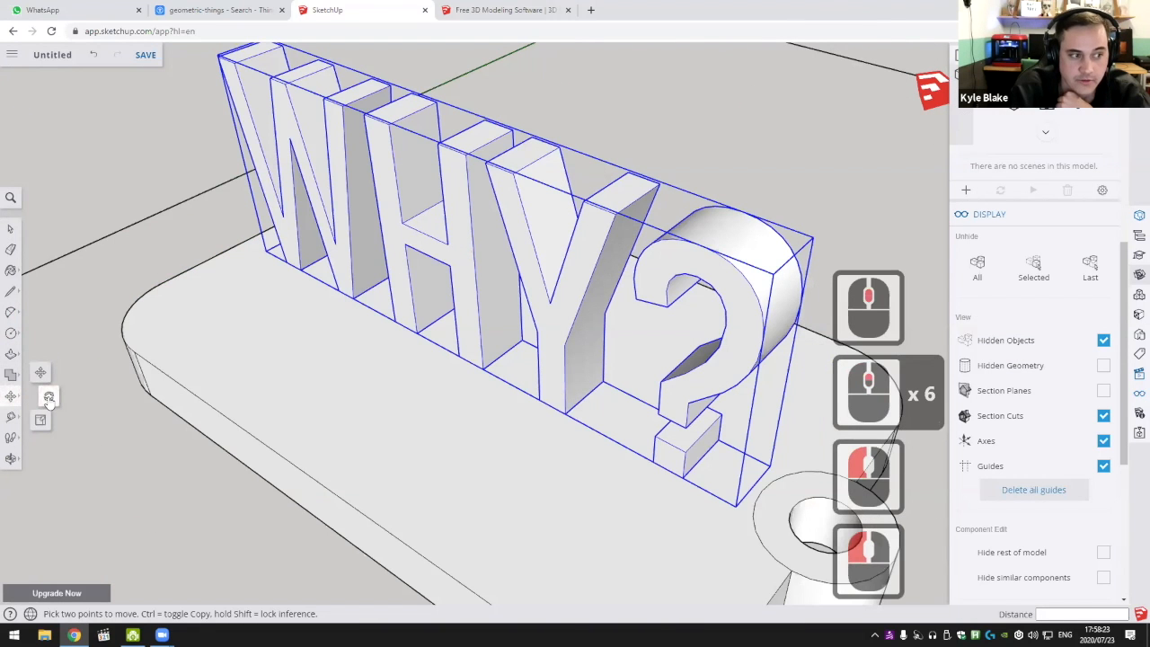
{"action": "left_click", "coordinate": [50, 398]}
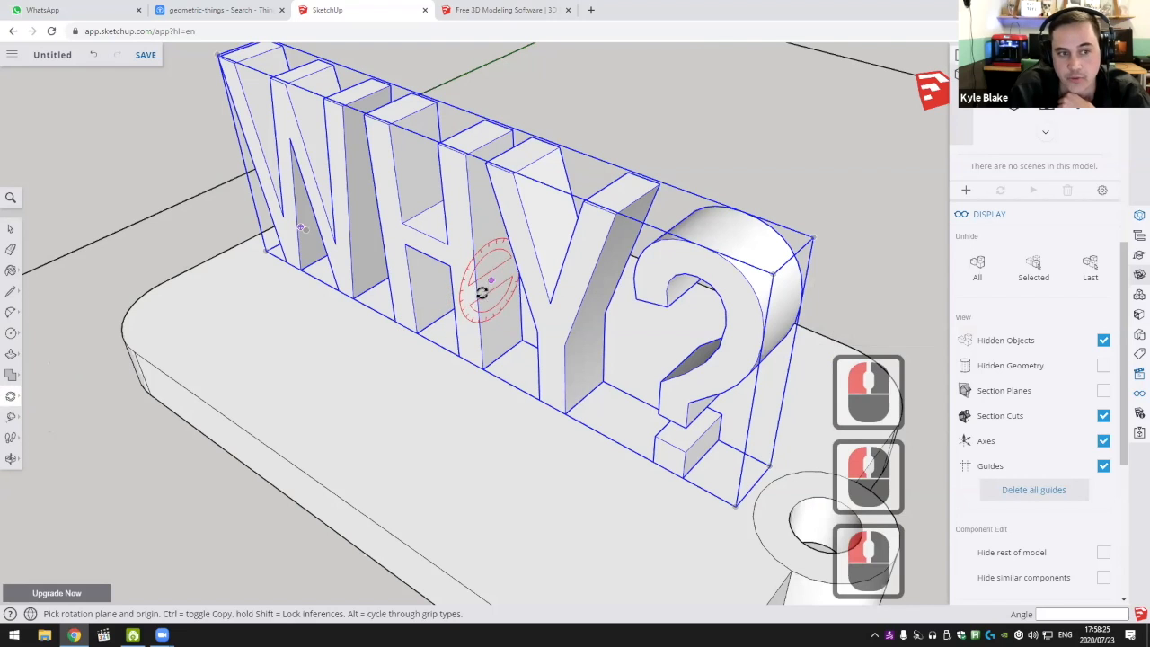
{"action": "left_click", "coordinate": [471, 222]}
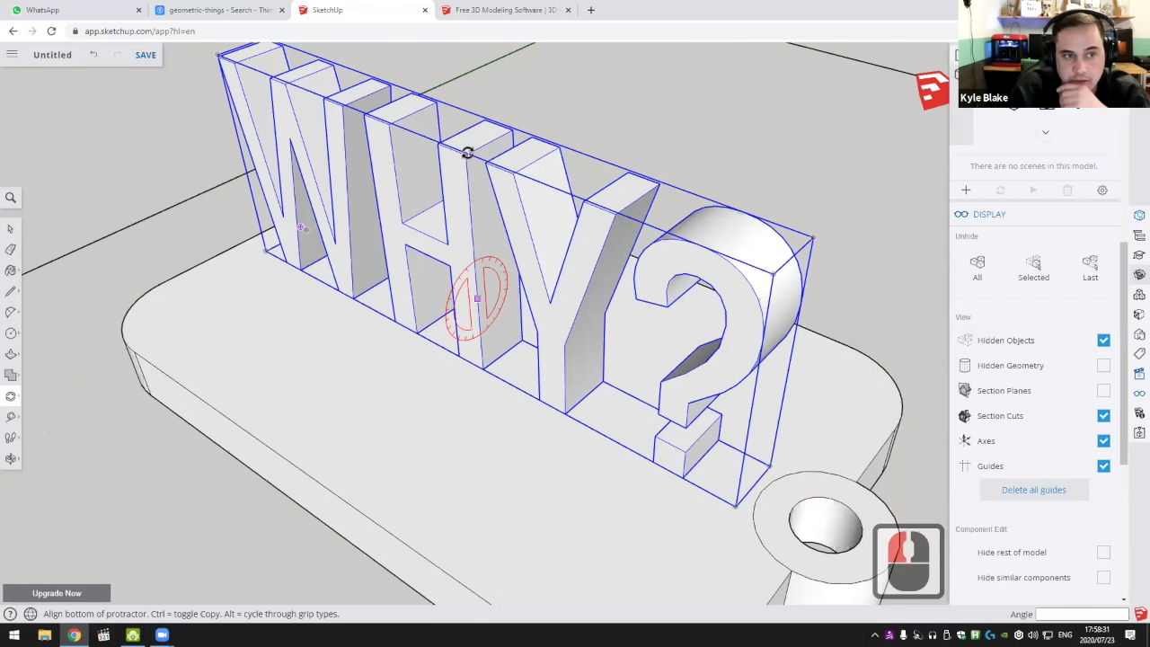
{"action": "left_click", "coordinate": [467, 153]}
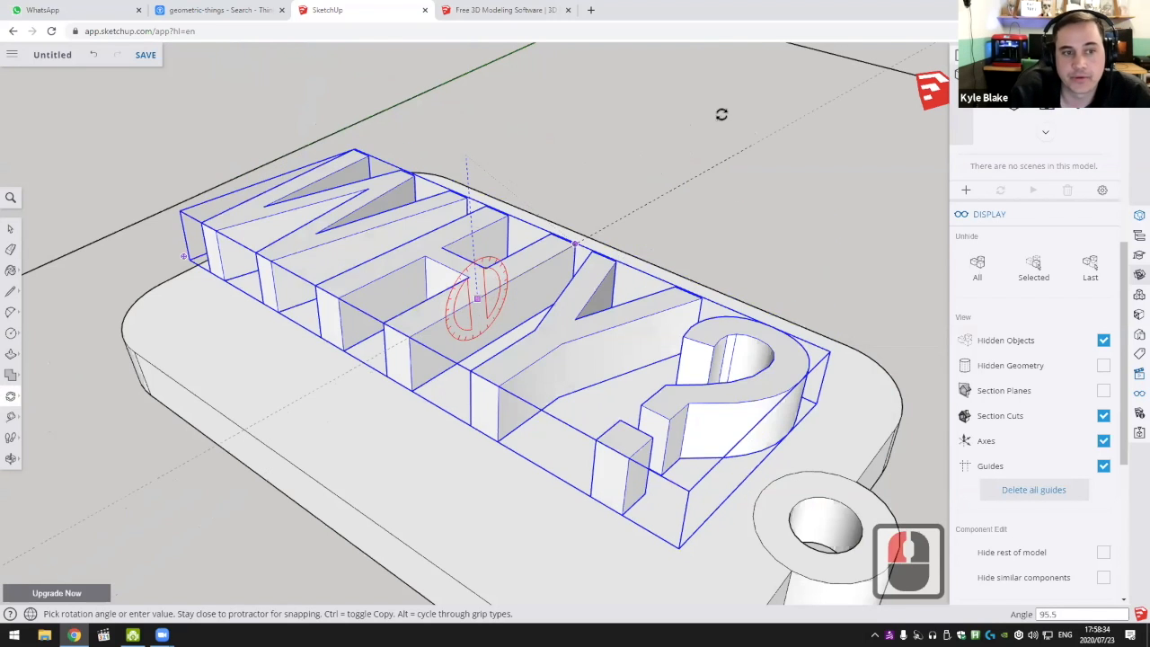
{"action": "scroll", "coordinate": [598, 205], "scroll_direction": "down", "scroll_amount": 4}
{"action": "scroll", "coordinate": [598, 211], "scroll_direction": "up", "scroll_amount": 16}
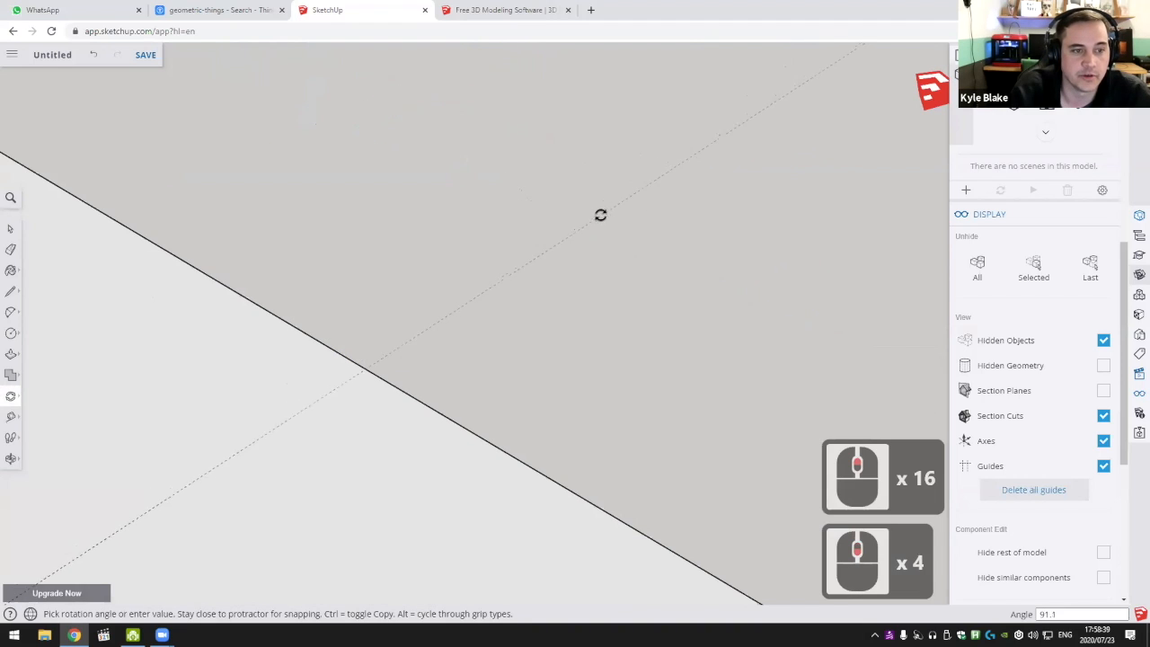
{"action": "scroll", "coordinate": [601, 194], "scroll_direction": "down", "scroll_amount": 5}
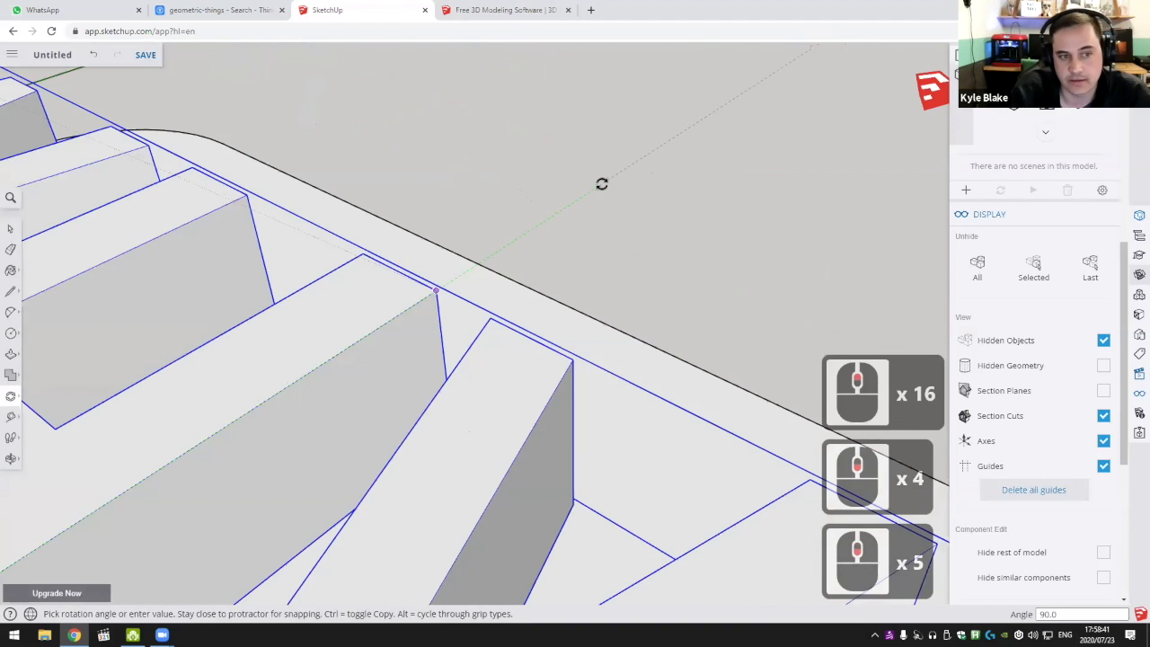
{"action": "left_click", "coordinate": [602, 184]}
Move the flat text vertically with a locked direction so its underside aligns with the tag's top face
{"action": "scroll", "coordinate": [675, 298], "scroll_direction": "down", "scroll_amount": 20}
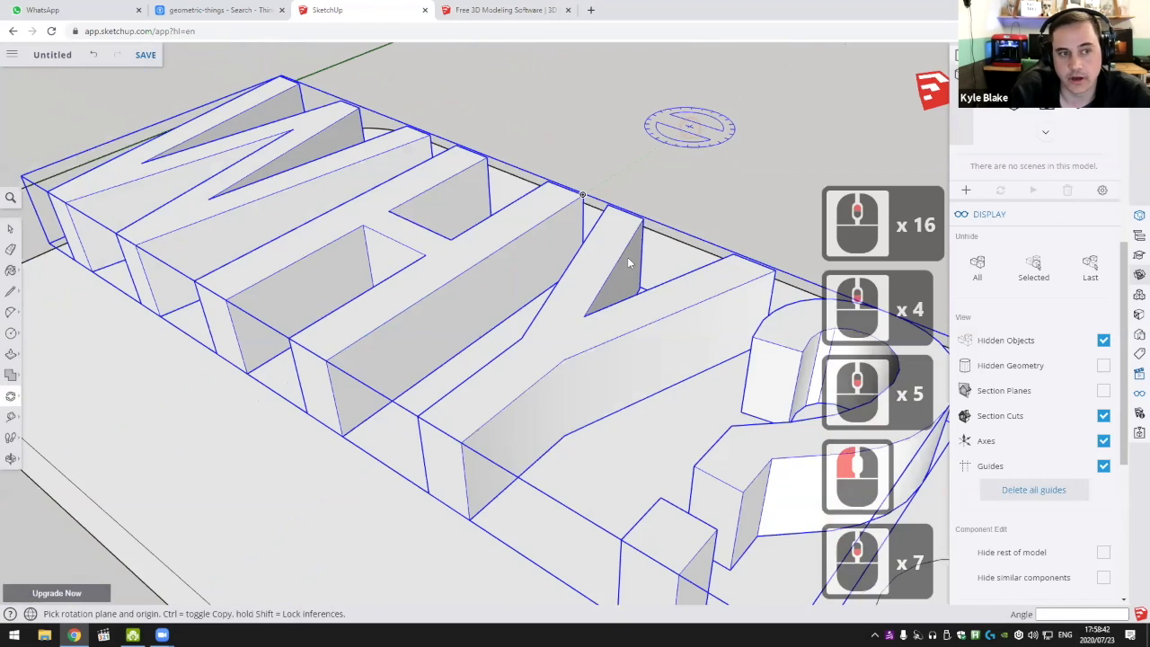
{"action": "middle_click_drag", "start_coordinate": [504, 217], "coordinate": [575, 235]}
{"action": "scroll", "coordinate": [467, 229], "scroll_direction": "up", "scroll_amount": 7}
{"action": "middle_click_drag", "start_coordinate": [468, 229], "coordinate": [557, 235]}
{"action": "scroll", "coordinate": [404, 215], "scroll_direction": "up", "scroll_amount": 1, "text": "shift"}
{"action": "middle_click_drag", "start_coordinate": [405, 216], "coordinate": [254, 207], "text": "shift"}
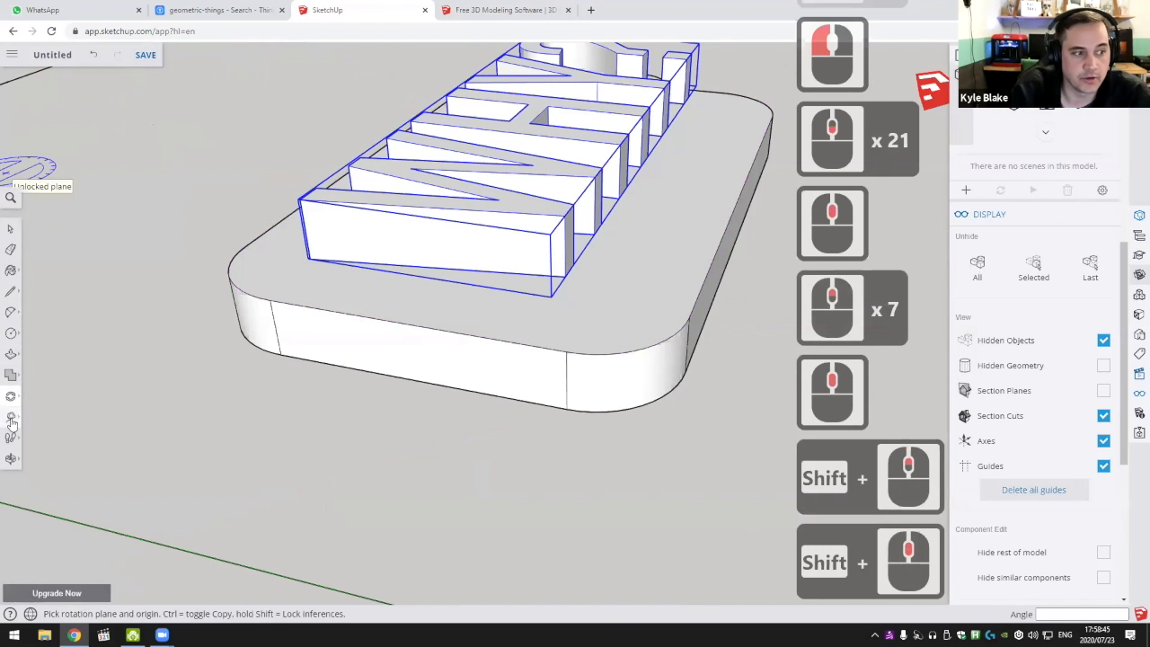
{"action": "key", "text": "m"}
{"action": "scroll", "coordinate": [546, 265], "scroll_direction": "up", "scroll_amount": 5}
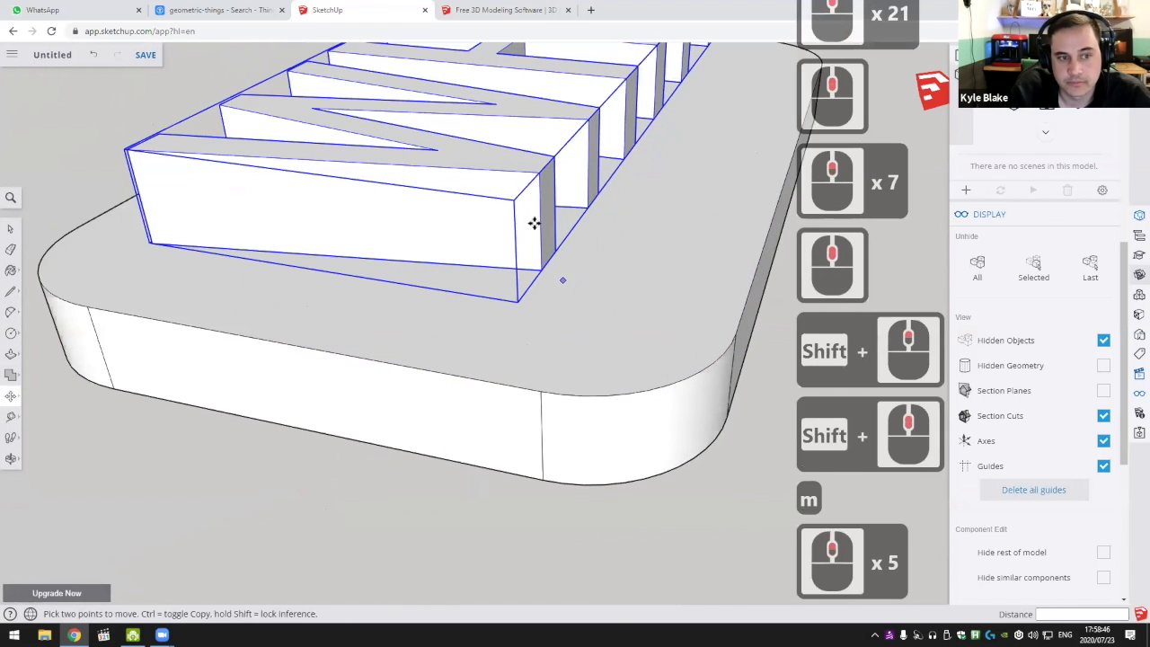
{"action": "left_click", "coordinate": [541, 269]}
{"action": "left_click", "coordinate": [538, 175]}
{"action": "left_click", "coordinate": [539, 174]}
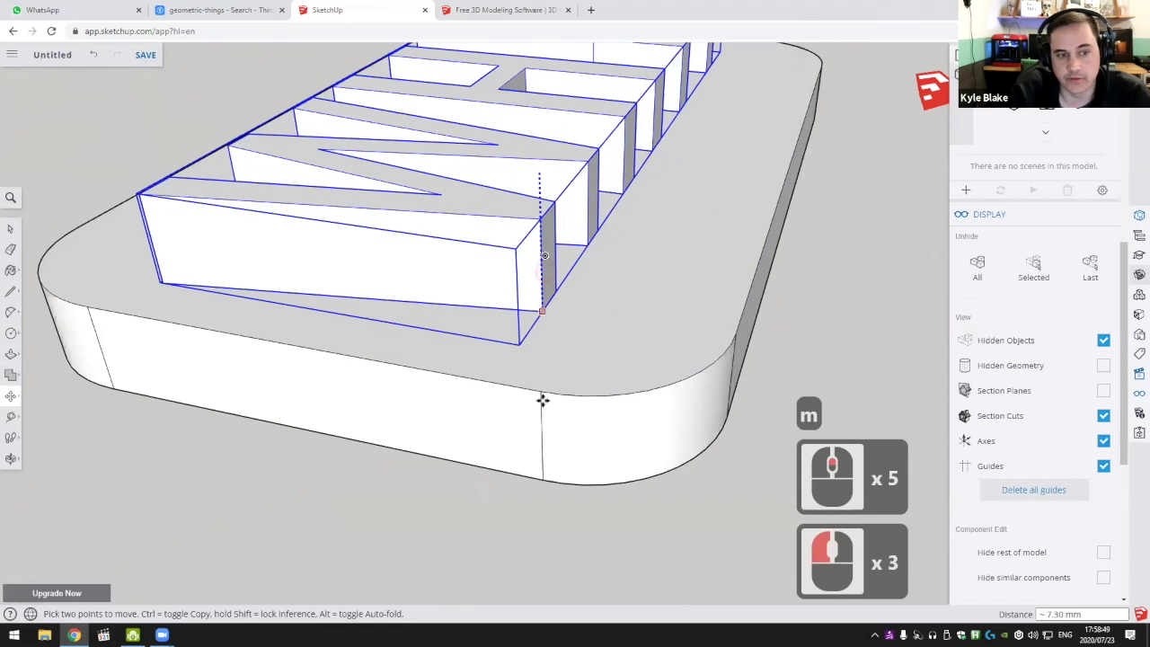
{"action": "left_click", "coordinate": [593, 330], "text": "shift"}
{"action": "scroll", "coordinate": [603, 324], "scroll_direction": "down", "scroll_amount": 7}
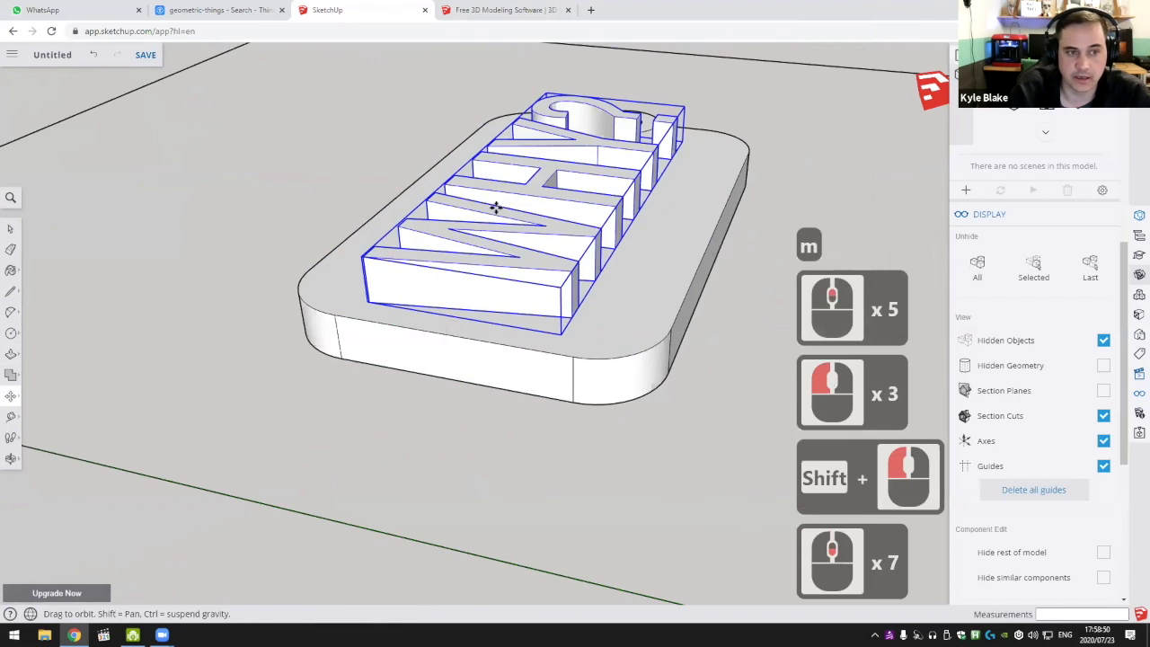
Move the flat 3D text in a locked direction toward the tag's far long edge
{"action": "middle_click_drag", "start_coordinate": [496, 208], "coordinate": [491, 185]}
{"action": "scroll", "coordinate": [490, 185], "scroll_direction": "up", "scroll_amount": 2}
{"action": "left_click", "coordinate": [485, 170]}
{"action": "left_click", "coordinate": [466, 146], "text": "shift"}
{"action": "scroll", "coordinate": [467, 148], "scroll_direction": "down", "scroll_amount": 1, "text": "shift"}
{"action": "scroll", "coordinate": [466, 147], "scroll_direction": "down", "scroll_amount": 1}
{"action": "middle_click_drag", "start_coordinate": [466, 148], "coordinate": [525, 176]}
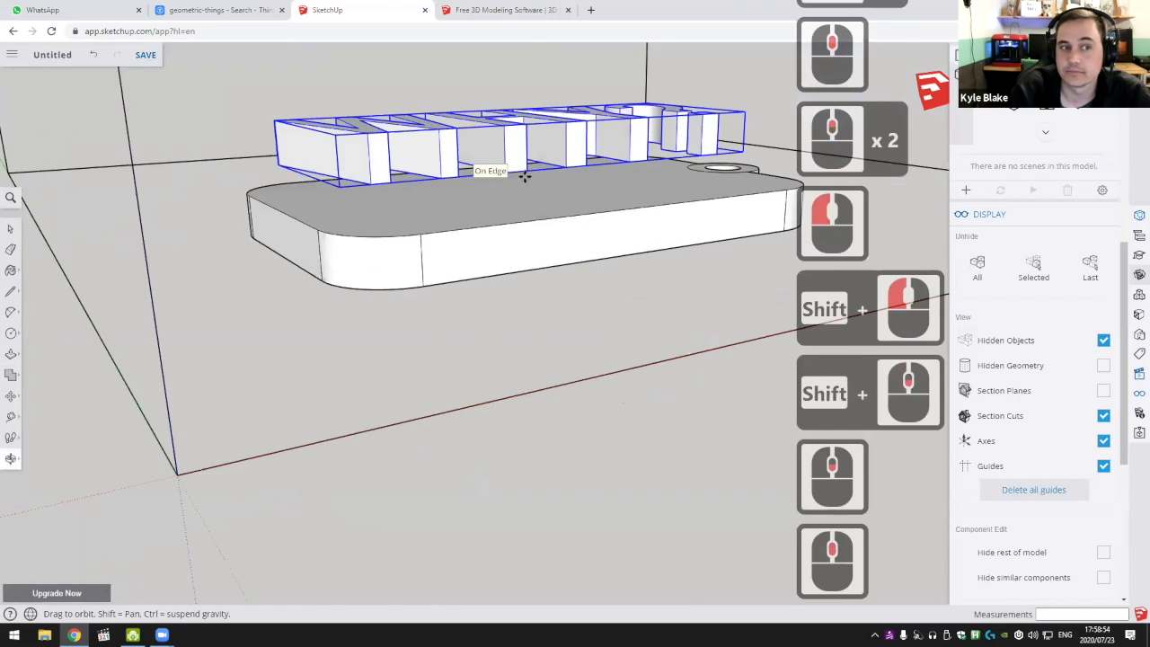
{"action": "scroll", "coordinate": [524, 176], "scroll_direction": "up", "scroll_amount": 5}
{"action": "left_click", "coordinate": [516, 161]}
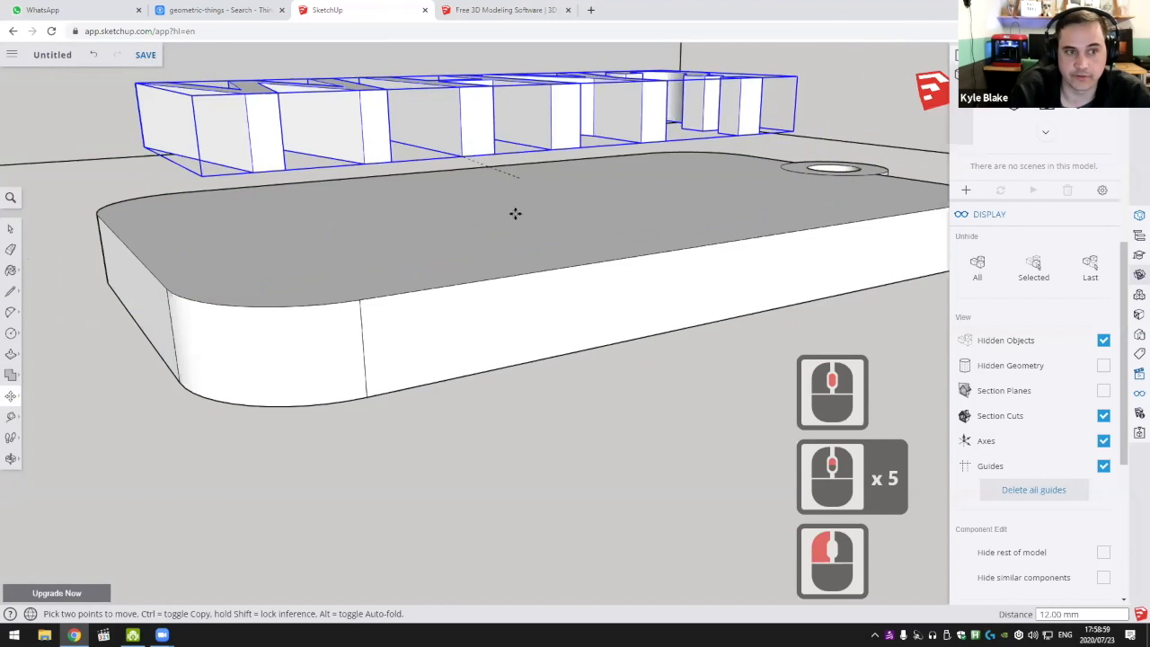
{"action": "middle_click_drag", "start_coordinate": [516, 128], "coordinate": [511, 198]}
{"action": "middle_click_drag", "start_coordinate": [510, 198], "coordinate": [506, 359], "text": "shift"}
{"action": "scroll", "coordinate": [505, 265], "scroll_direction": "down", "scroll_amount": 1, "text": "shift"}
{"action": "scroll", "coordinate": [506, 359], "scroll_direction": "up", "scroll_amount": 1, "text": "shift"}
{"action": "scroll", "coordinate": [506, 359], "scroll_direction": "up", "scroll_amount": 3}
{"action": "key", "text": "Escape"}
Move the 3D text 10 mm along the tag's length toward the holed tab
{"action": "left_click", "coordinate": [508, 344]}
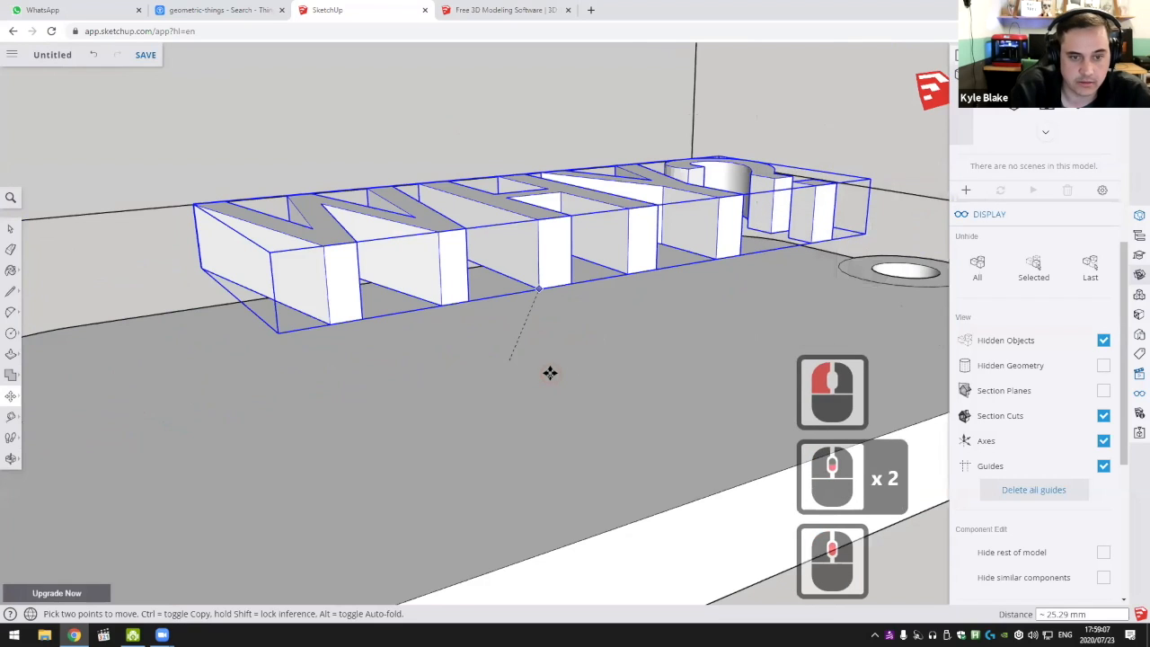
{"action": "scroll", "coordinate": [539, 370], "scroll_direction": "down", "scroll_amount": 1}
{"action": "middle_click", "coordinate": [488, 449]}
{"action": "scroll", "coordinate": [488, 449], "scroll_direction": "down", "scroll_amount": 1}
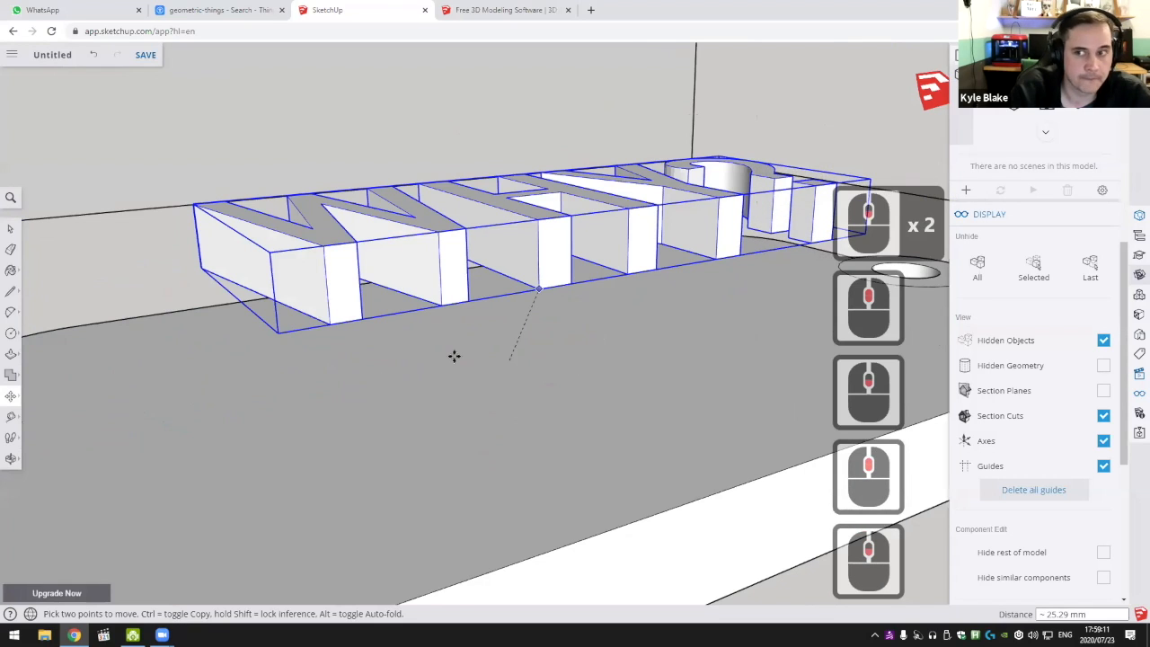
{"action": "scroll", "coordinate": [455, 357], "scroll_direction": "up", "scroll_amount": 4}
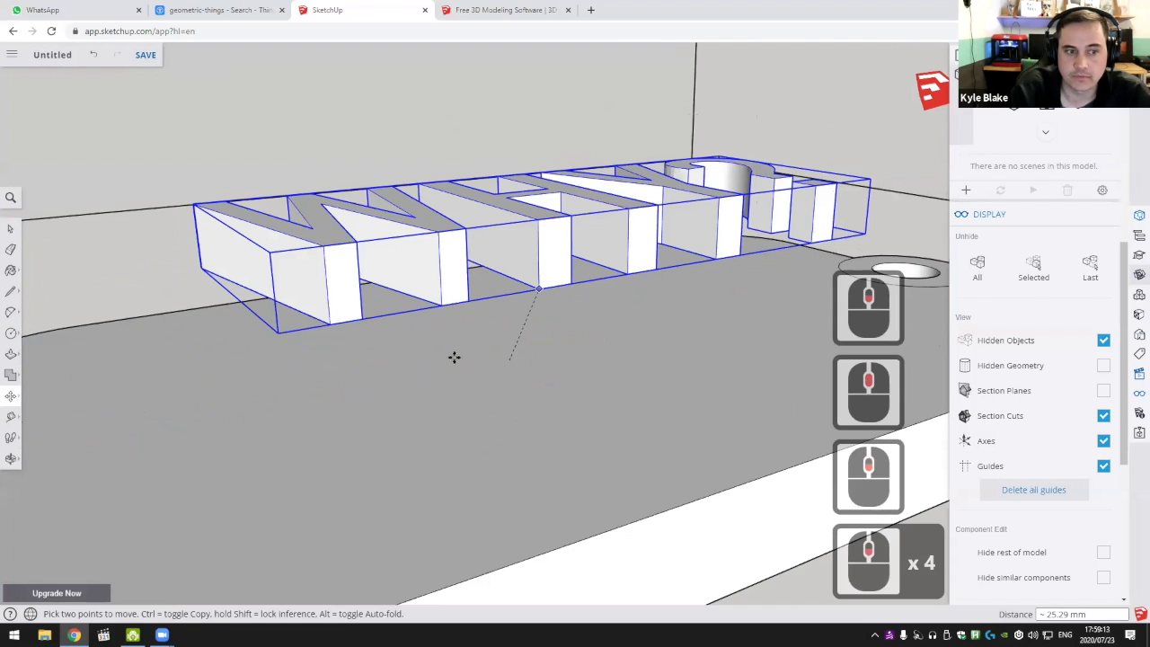
{"action": "left_click", "coordinate": [507, 9]}
{"action": "left_click", "coordinate": [358, 8]}
{"action": "scroll", "coordinate": [628, 303], "scroll_direction": "down", "scroll_amount": 4}
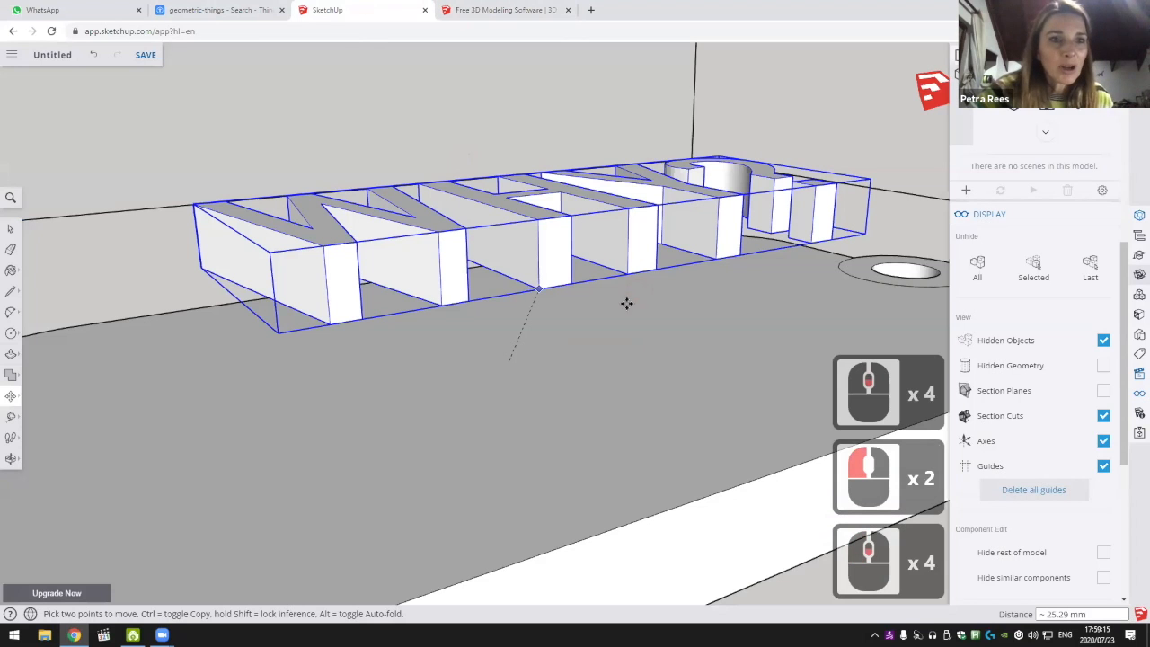
{"action": "middle_click", "coordinate": [624, 311]}
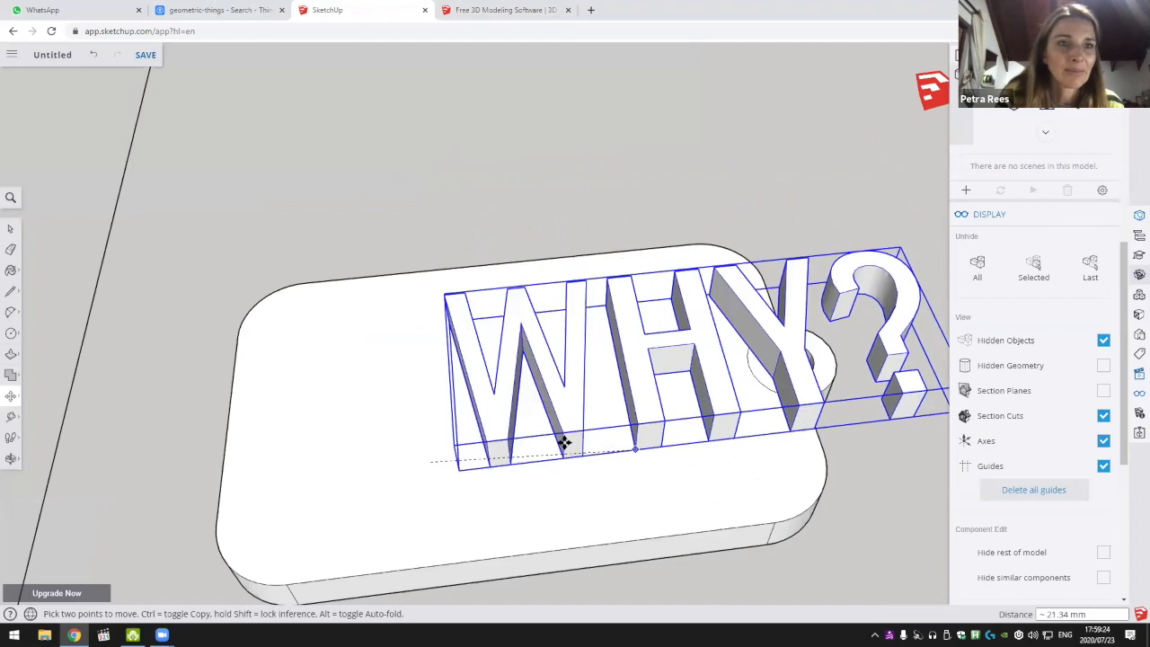
{"action": "left_click", "coordinate": [464, 451]}
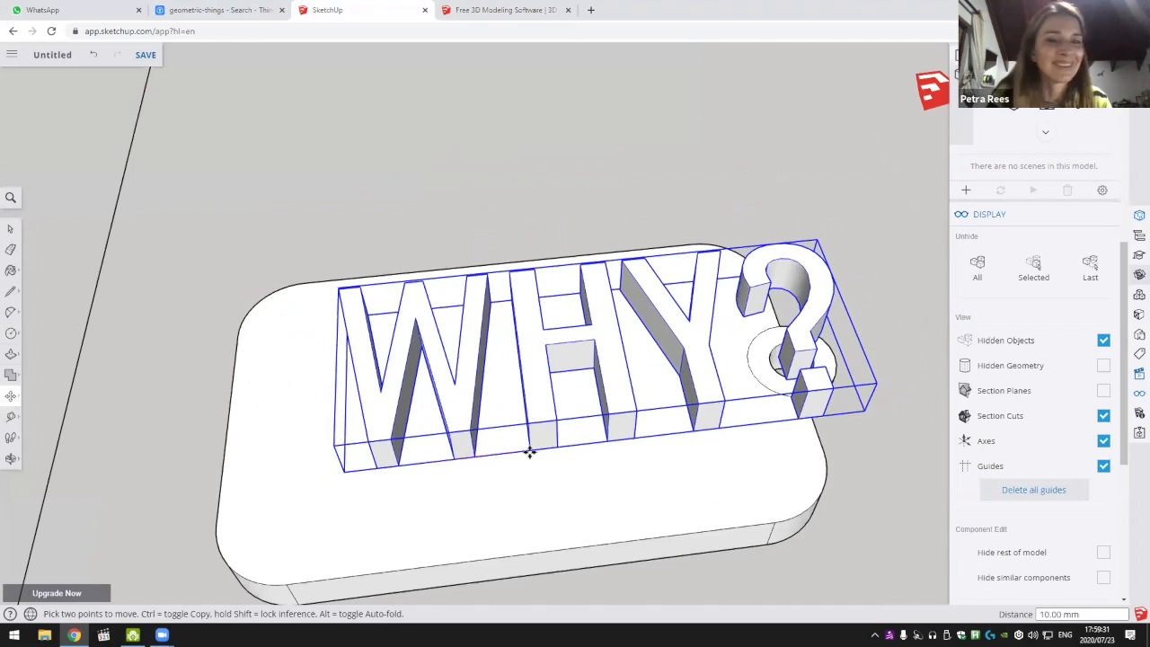
Move the 3D text in a locked direction toward the end opposite the holed tab, aligned to the tag's corner
{"action": "left_click", "coordinate": [531, 454]}
{"action": "mouse_move", "coordinate": [554, 399]}
{"action": "middle_mouse_down"}
{"action": "mouse_move", "coordinate": [595, 346]}
{"action": "mouse_move", "coordinate": [458, 395]}
{"action": "middle_mouse_up"}
{"action": "scroll", "coordinate": [546, 354], "scroll_direction": "up", "scroll_amount": 2}
{"action": "scroll", "coordinate": [539, 354], "scroll_direction": "up", "scroll_amount": 4}
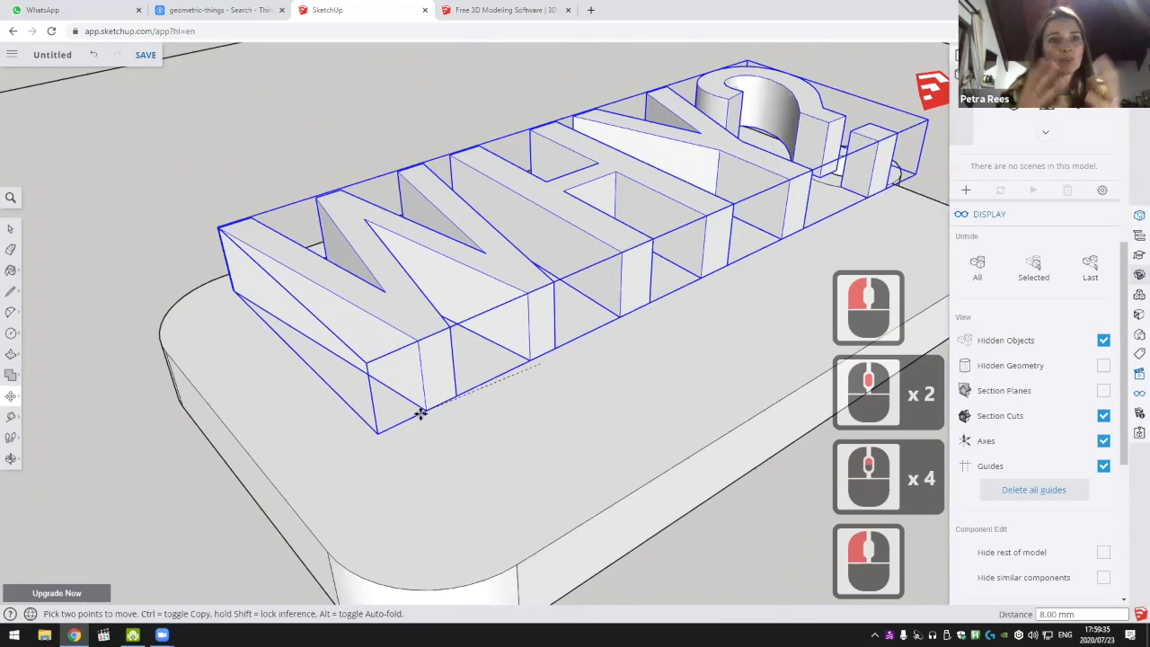
{"action": "left_click", "coordinate": [329, 555], "text": "shift"}
{"action": "scroll", "coordinate": [637, 416], "scroll_direction": "down", "scroll_amount": 7}
{"action": "middle_click_drag", "start_coordinate": [637, 416], "coordinate": [655, 233]}
{"action": "scroll", "coordinate": [631, 542], "scroll_direction": "down", "scroll_amount": 1}
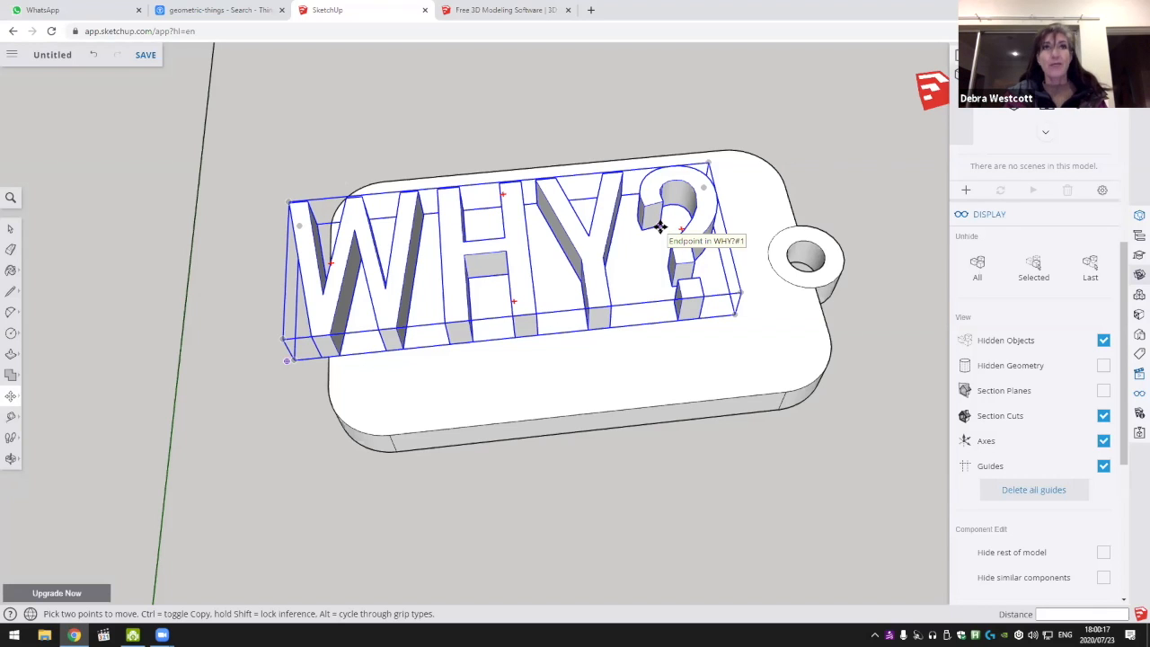
Clear the selection of the 3D text on the tag
{"action": "scroll", "coordinate": [603, 240], "scroll_direction": "down", "scroll_amount": 12}
{"action": "middle_click_drag", "start_coordinate": [616, 198], "coordinate": [584, 176]}
{"action": "middle_click_drag", "start_coordinate": [584, 176], "coordinate": [554, 195], "text": "shift"}
{"action": "key", "text": "space"}
{"action": "left_click", "coordinate": [557, 204]}
{"action": "left_click", "coordinate": [561, 223]}
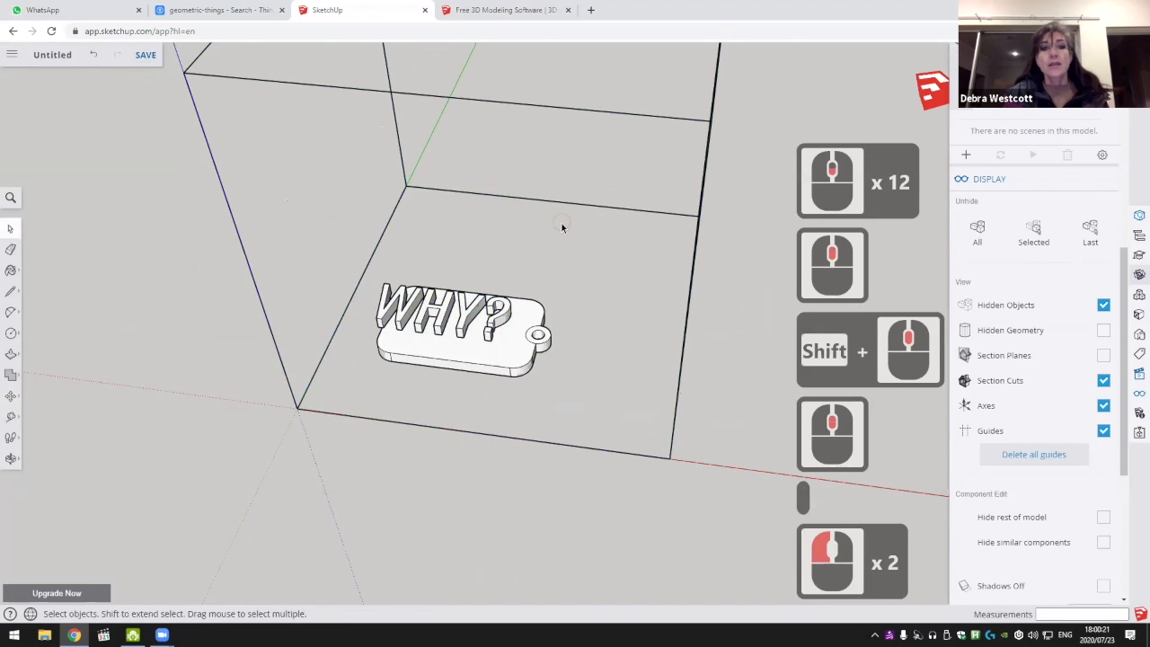